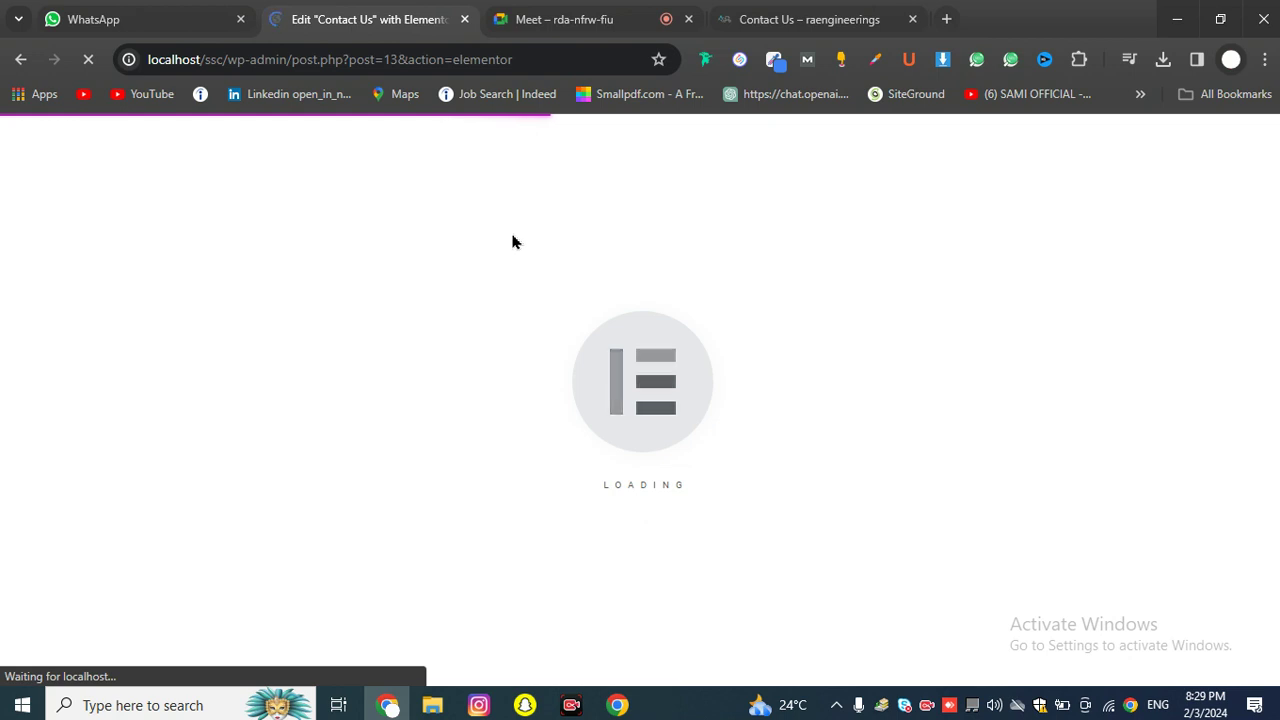
Step: Examine the layout of the raengineerings Contact Us page, including its info boxes, office details and message form
key("ctrl+Tab")
key("ctrl+shift+Tab")
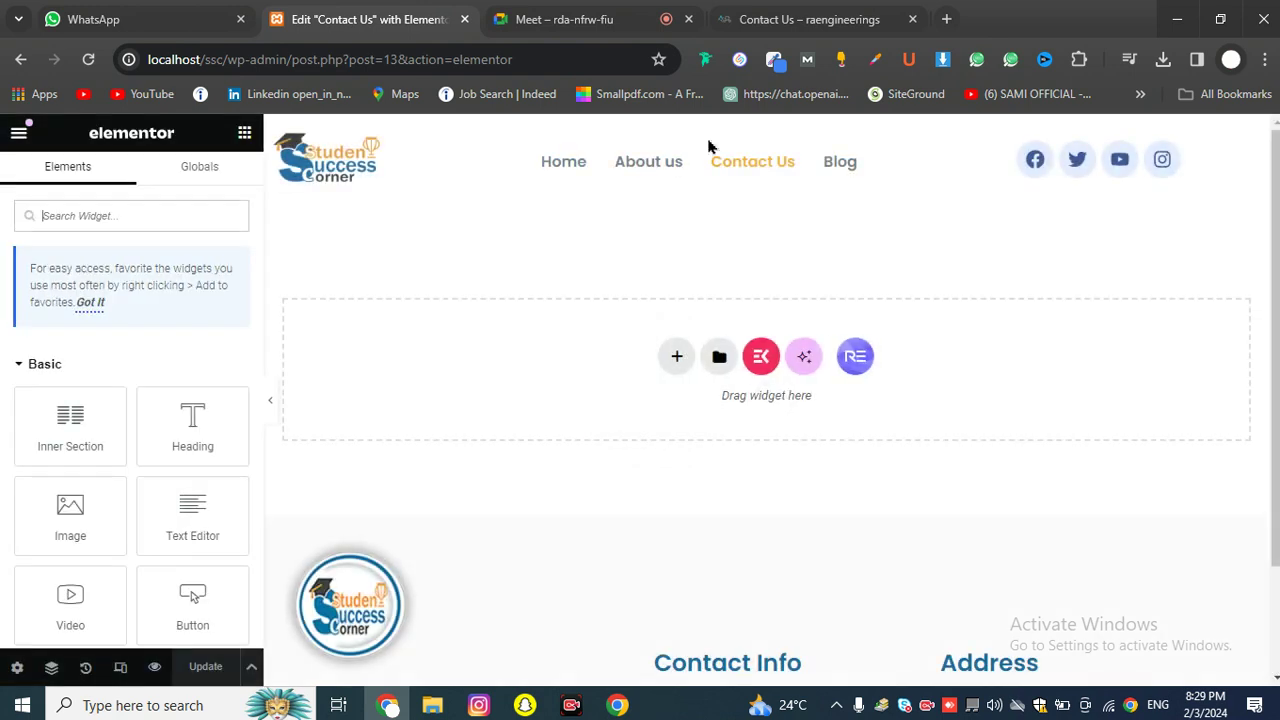
scroll(716, 312, "down", 1)
scroll(737, 323, "up", 1)
left_click(800, 19)
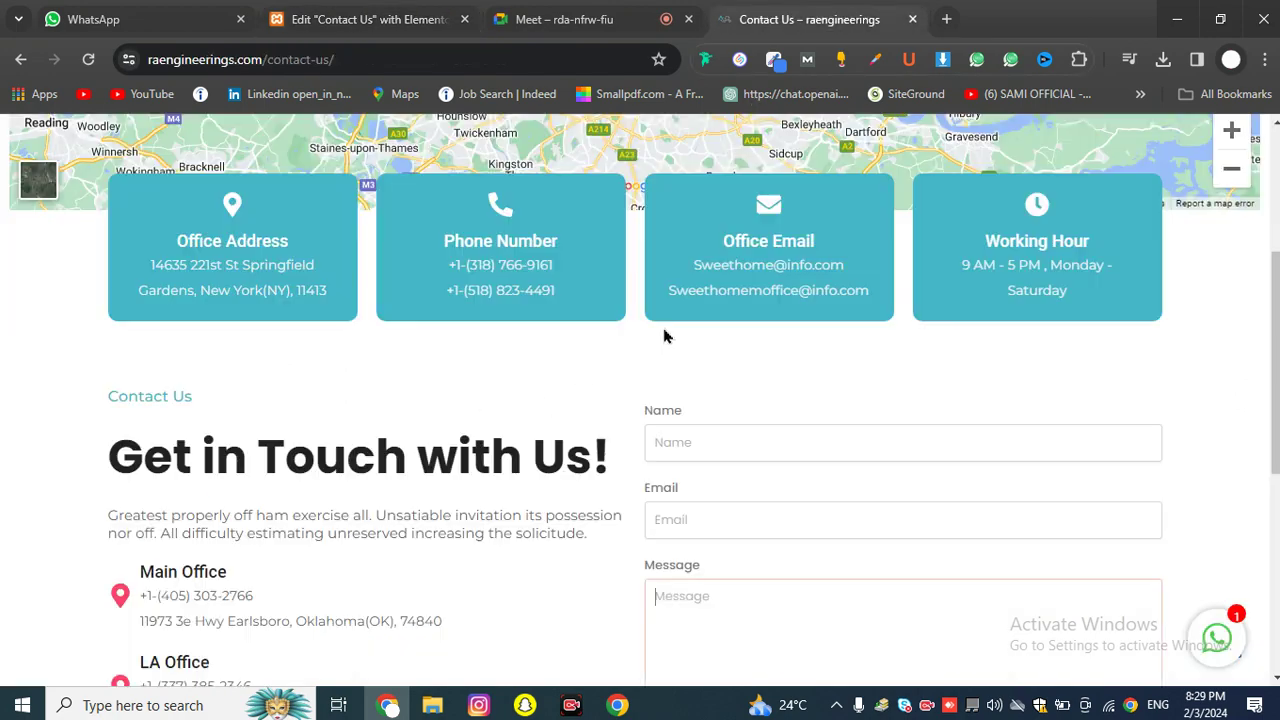
scroll(663, 340, "down", 3)
scroll(500, 320, "up", 6)
scroll(560, 320, "down", 5)
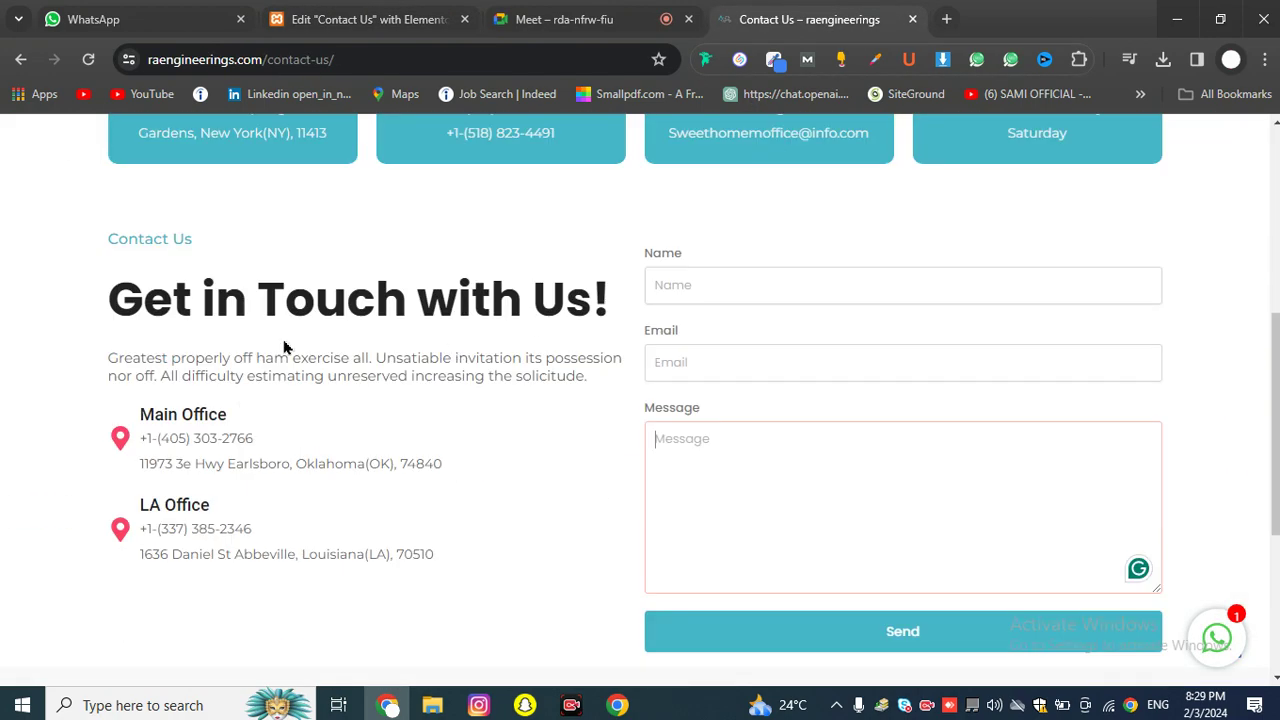
left_click_drag(140, 272, 503, 474)
left_click(565, 19)
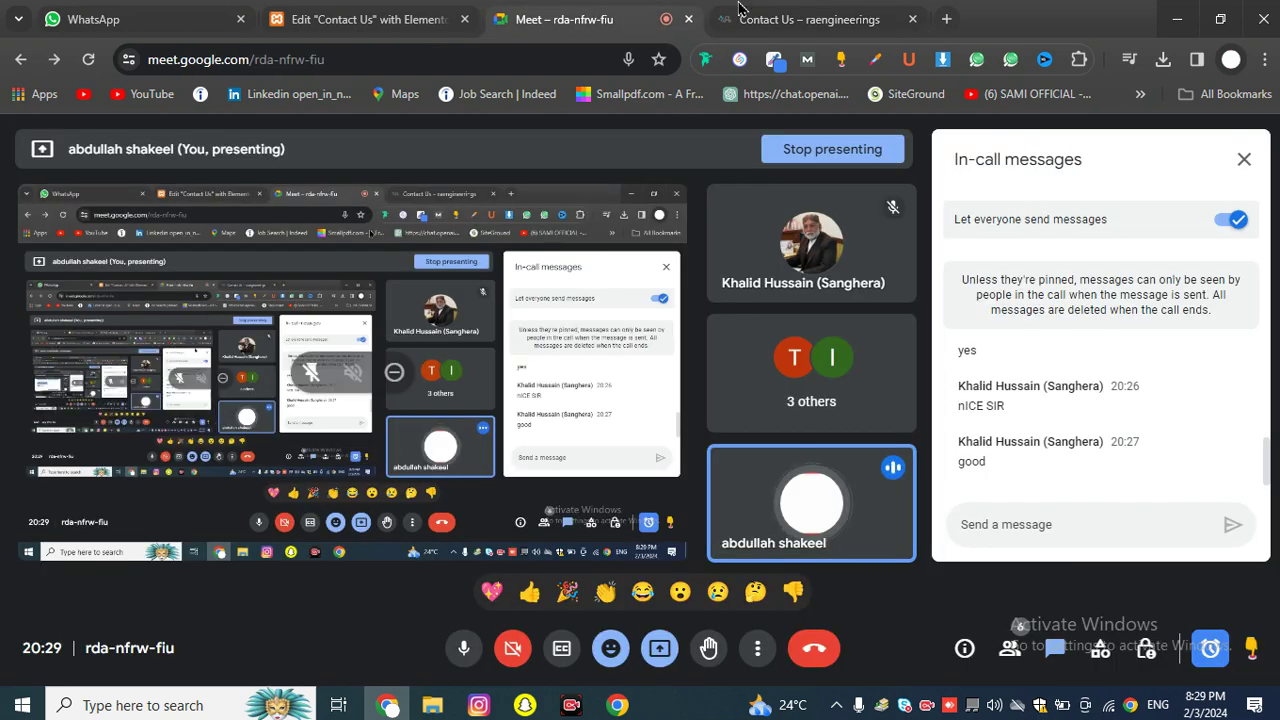
left_click(810, 19)
Step: Add a section with two equal columns to the Student Success Corner Contact Us page, comparing it with the reference page
left_click(368, 19)
left_click(677, 357)
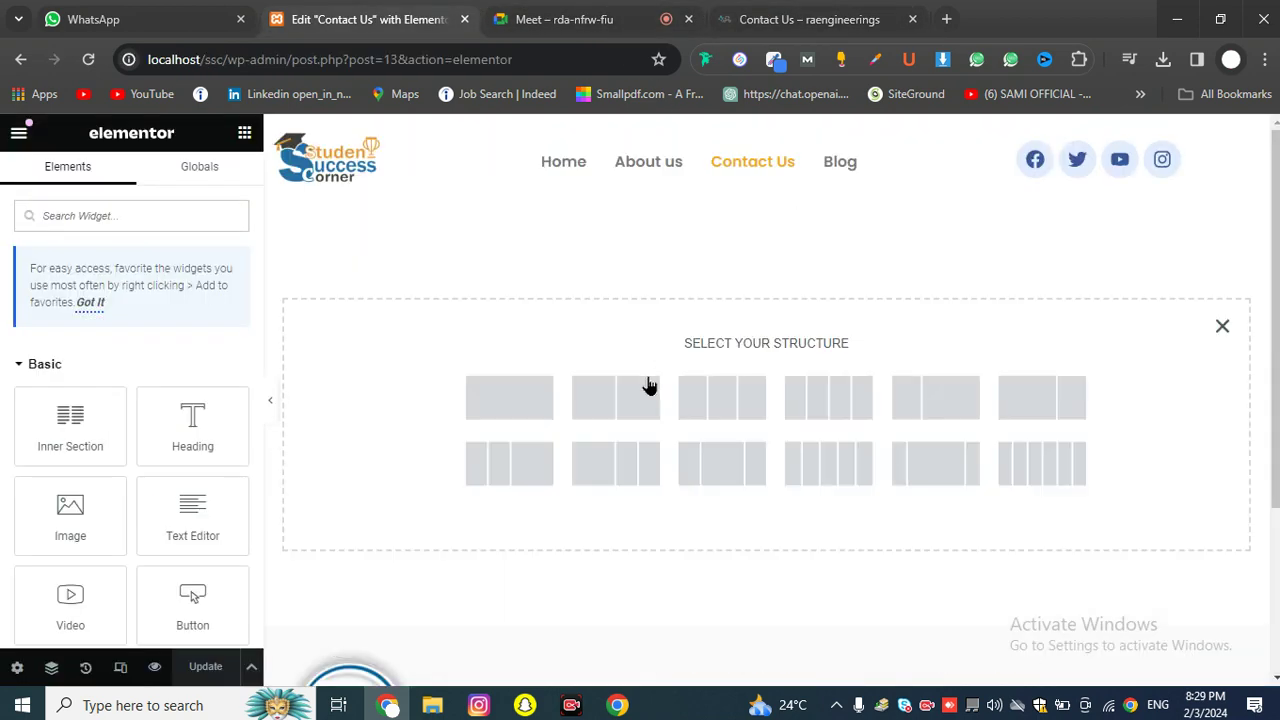
left_click(620, 416)
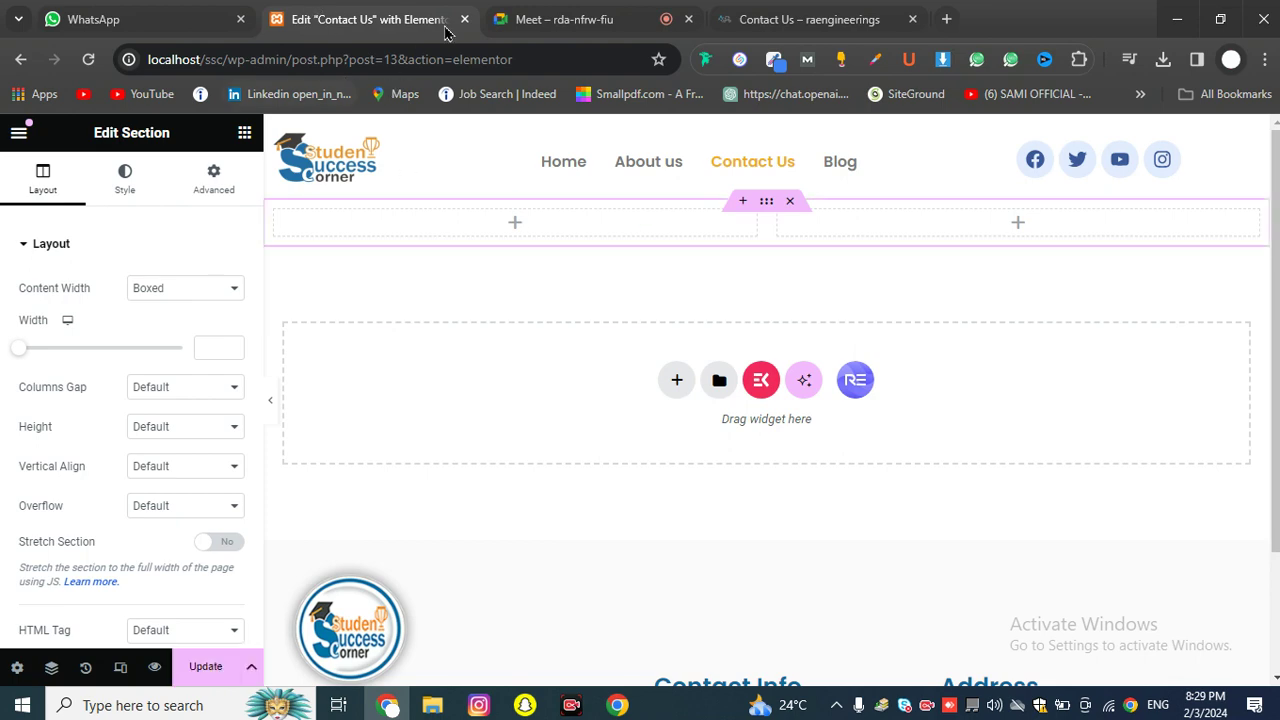
left_click(762, 10)
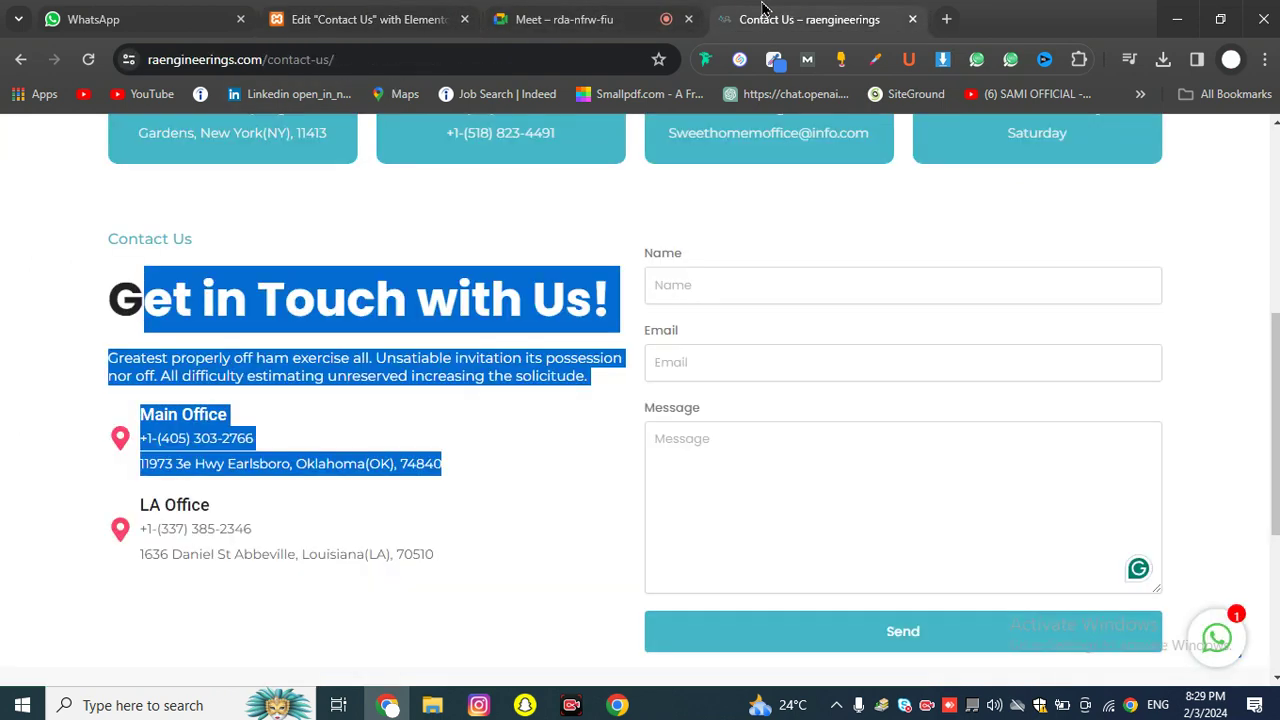
left_click(412, 12)
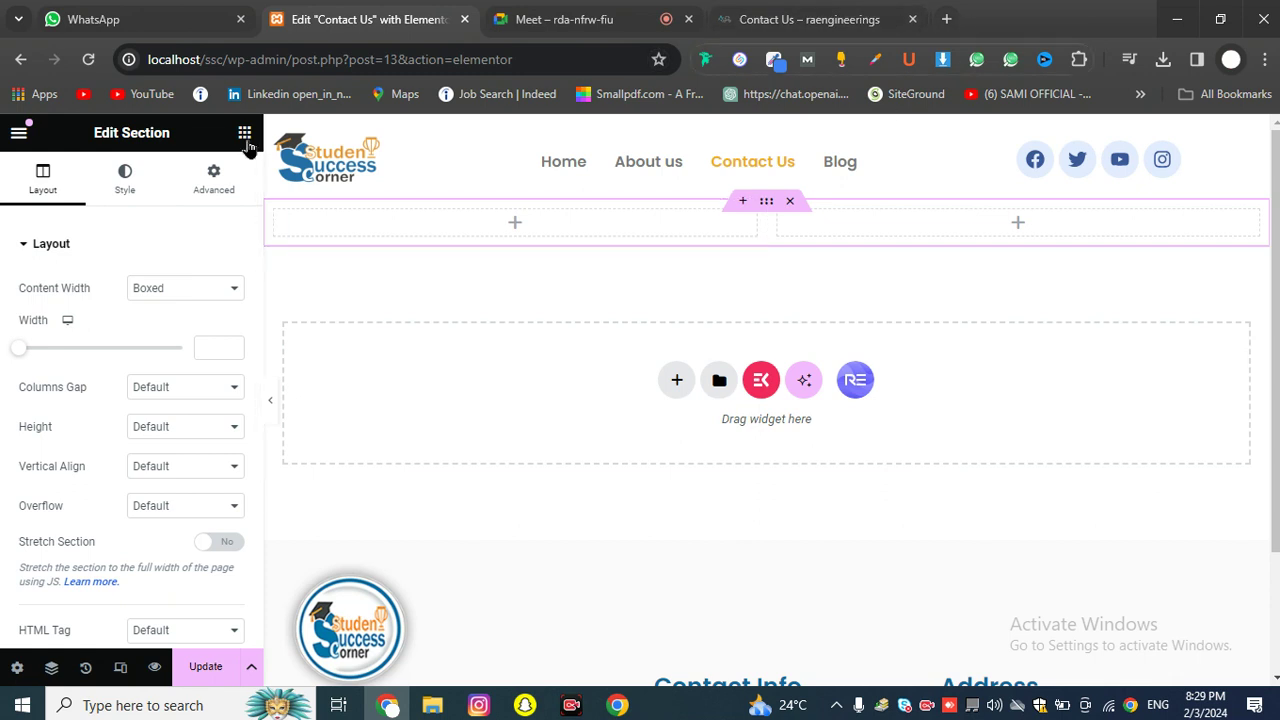
Step: Find the WPForms widget by searching for "wp" and place it in the section's second column
key("Escape")
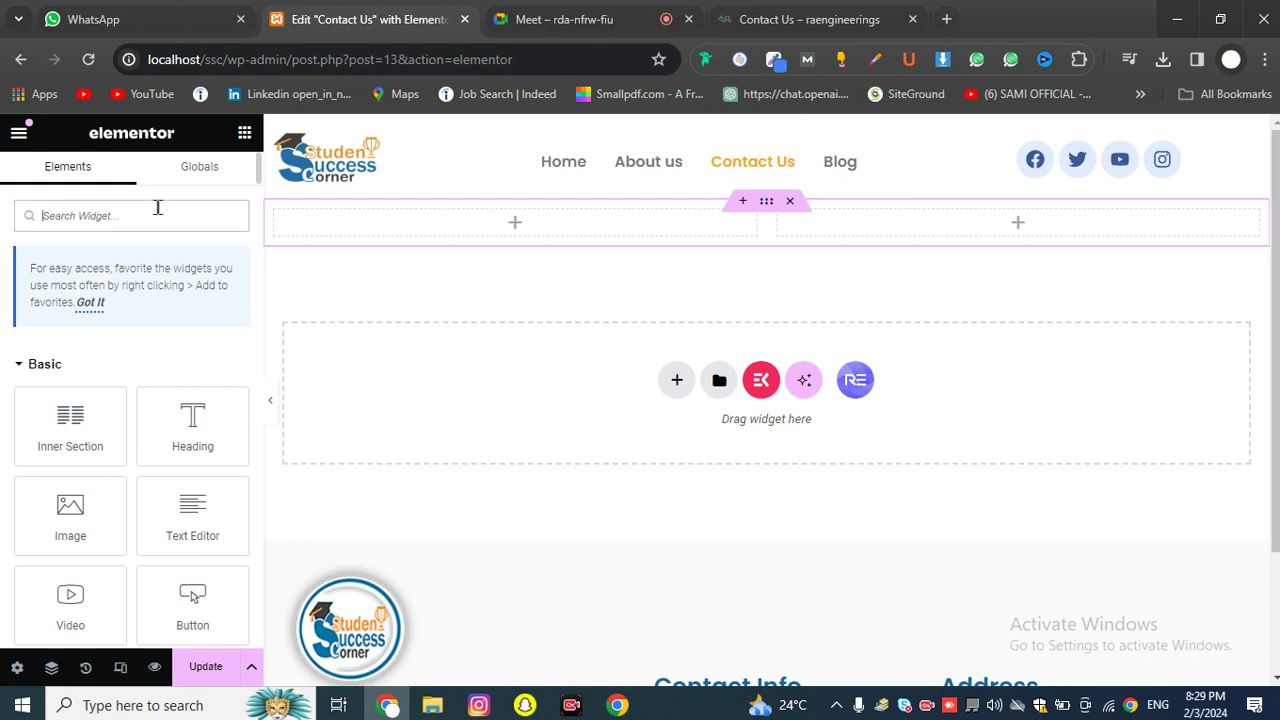
type("wp")
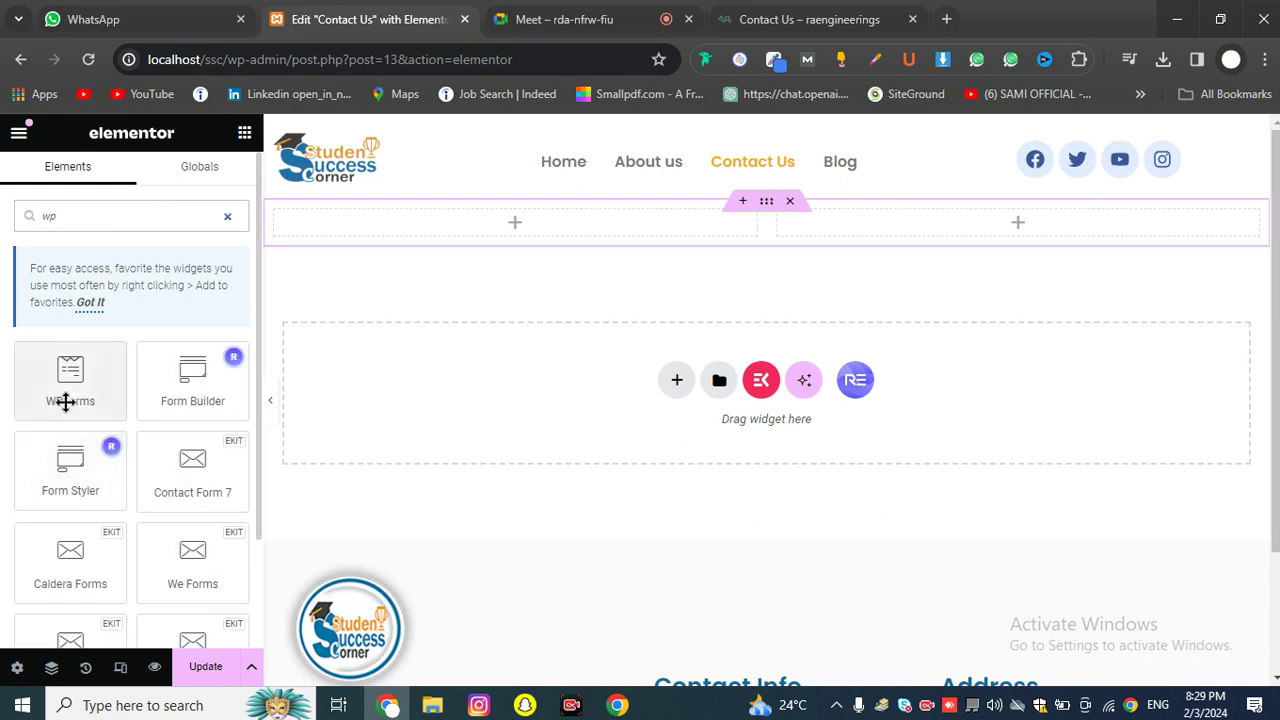
left_click_drag(65, 398, 935, 254)
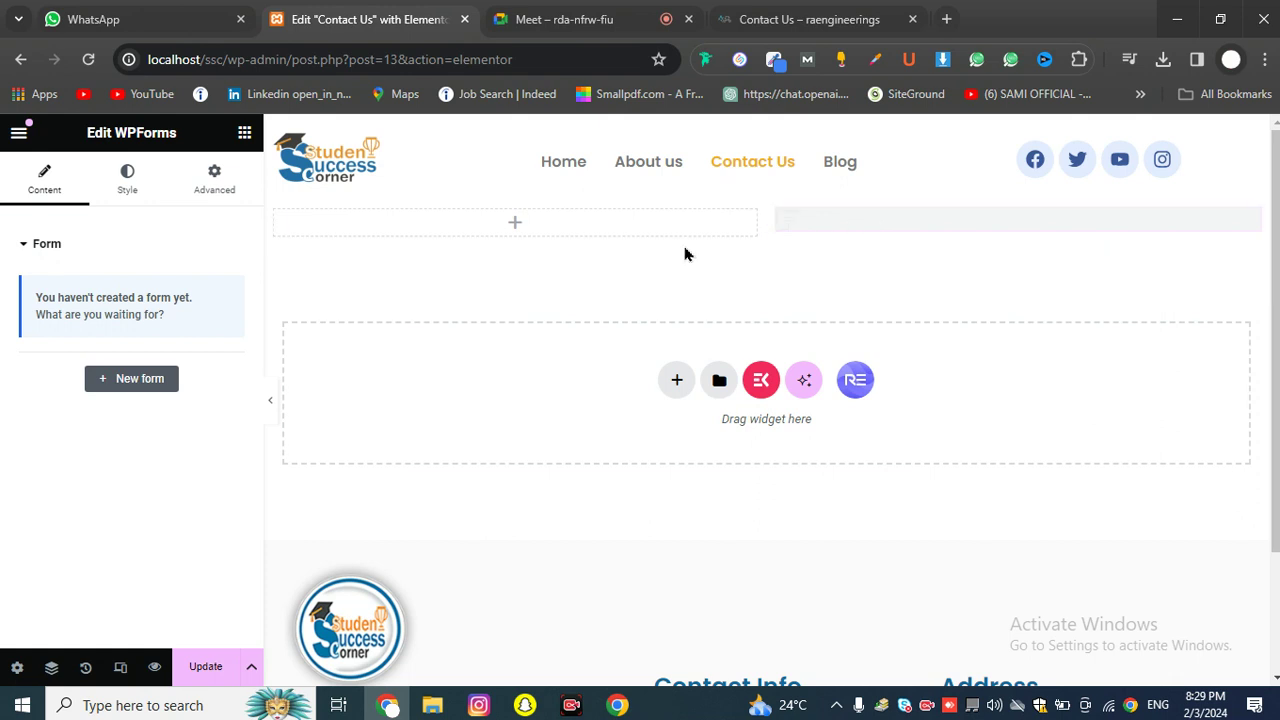
Step: Search the widgets for "conta", place Contact Form 7 in the section's first column and set its style to Contact form 1
left_click(244, 132)
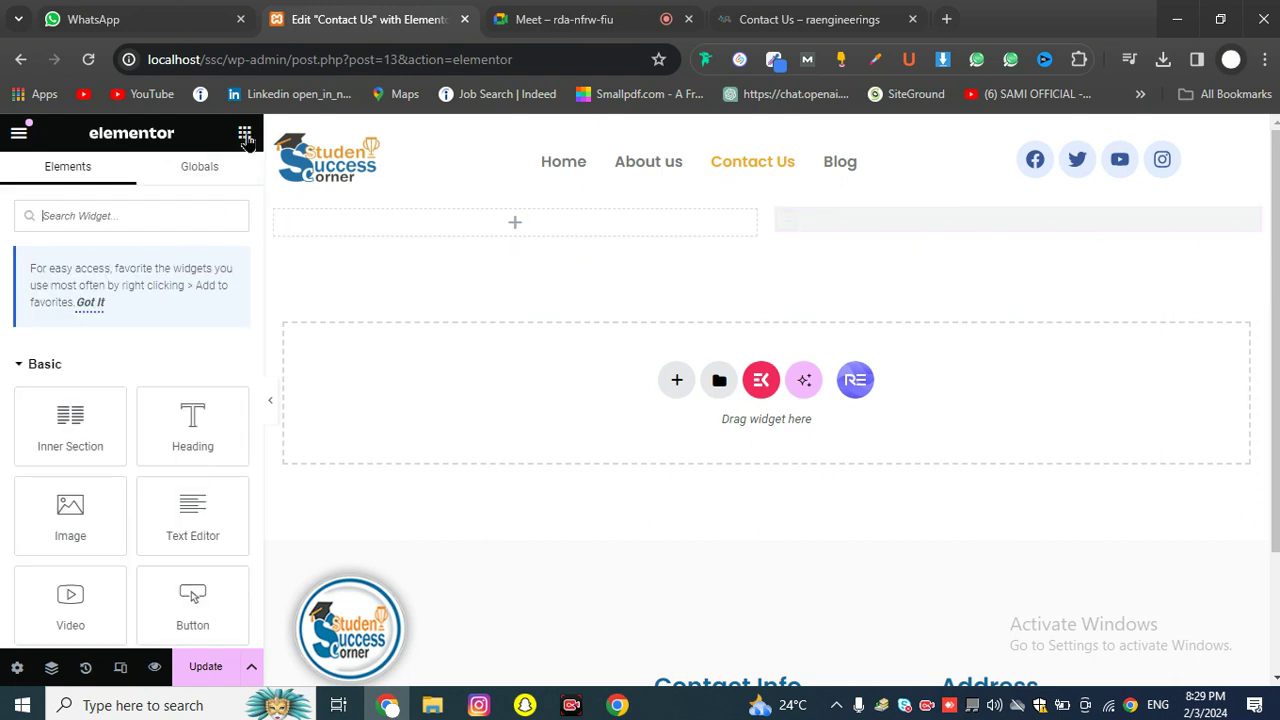
type("c")
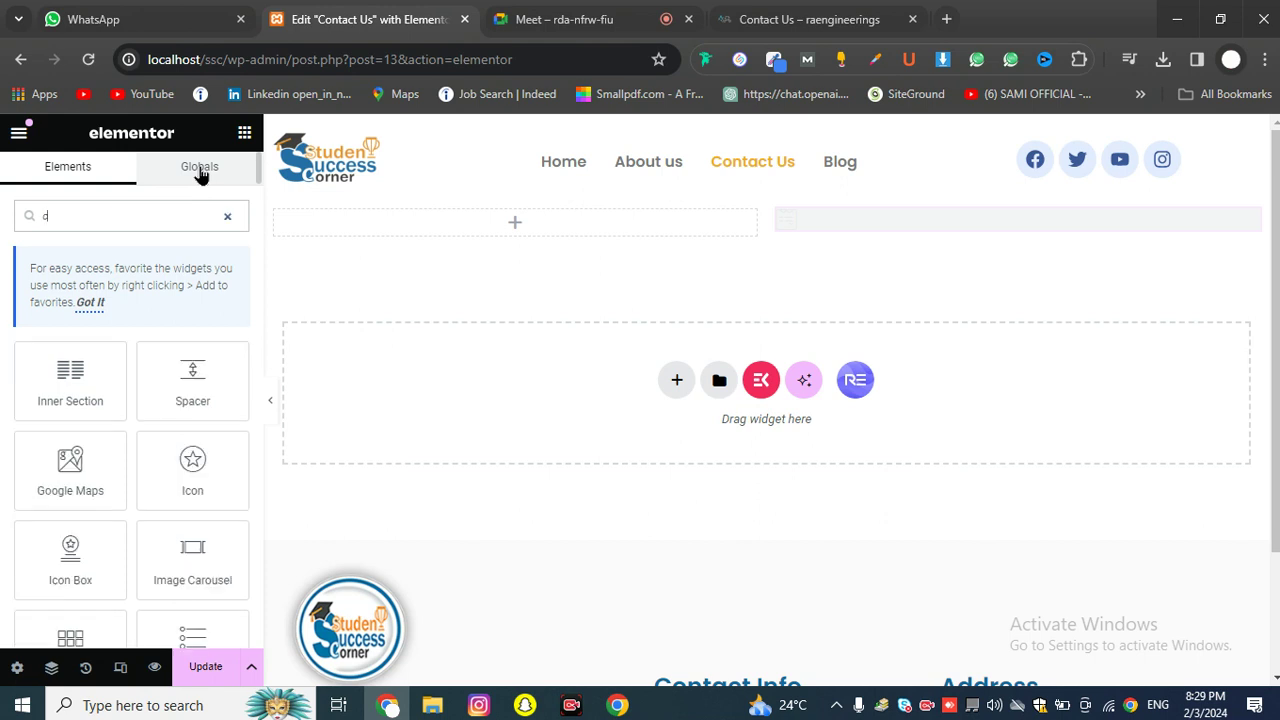
type("onta")
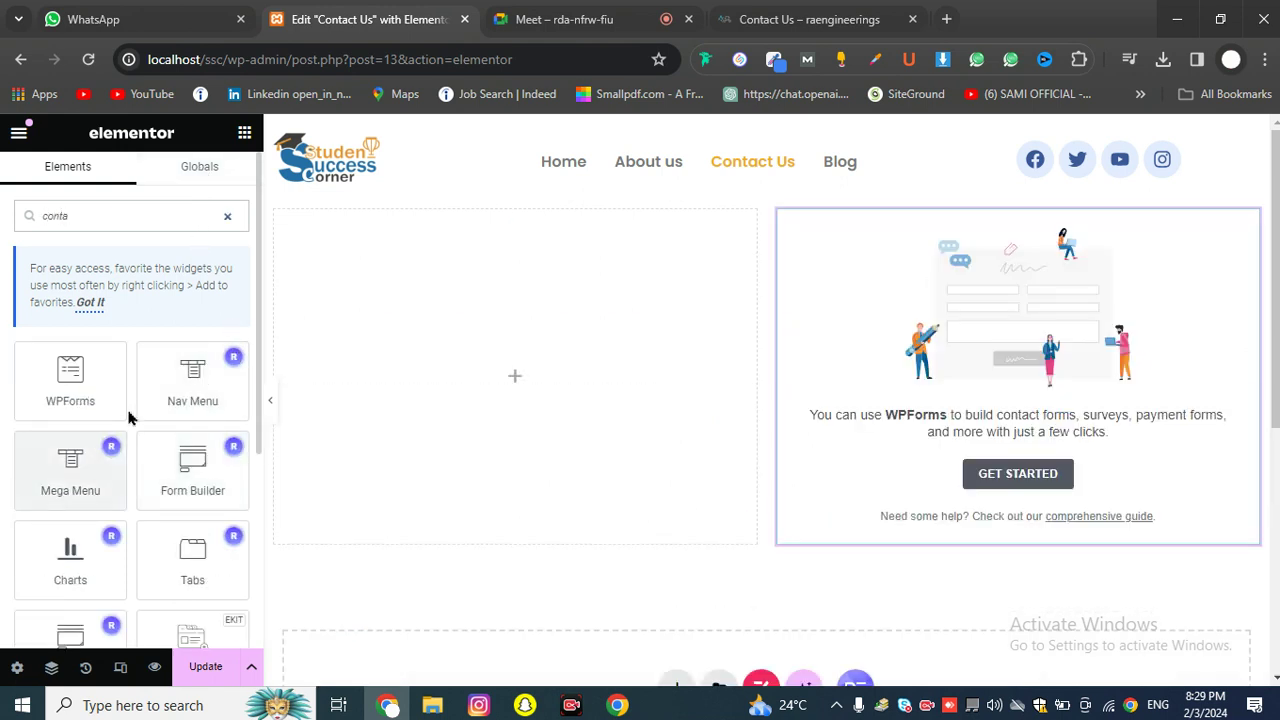
scroll(173, 408, "down", 2)
scroll(174, 408, "down", 2)
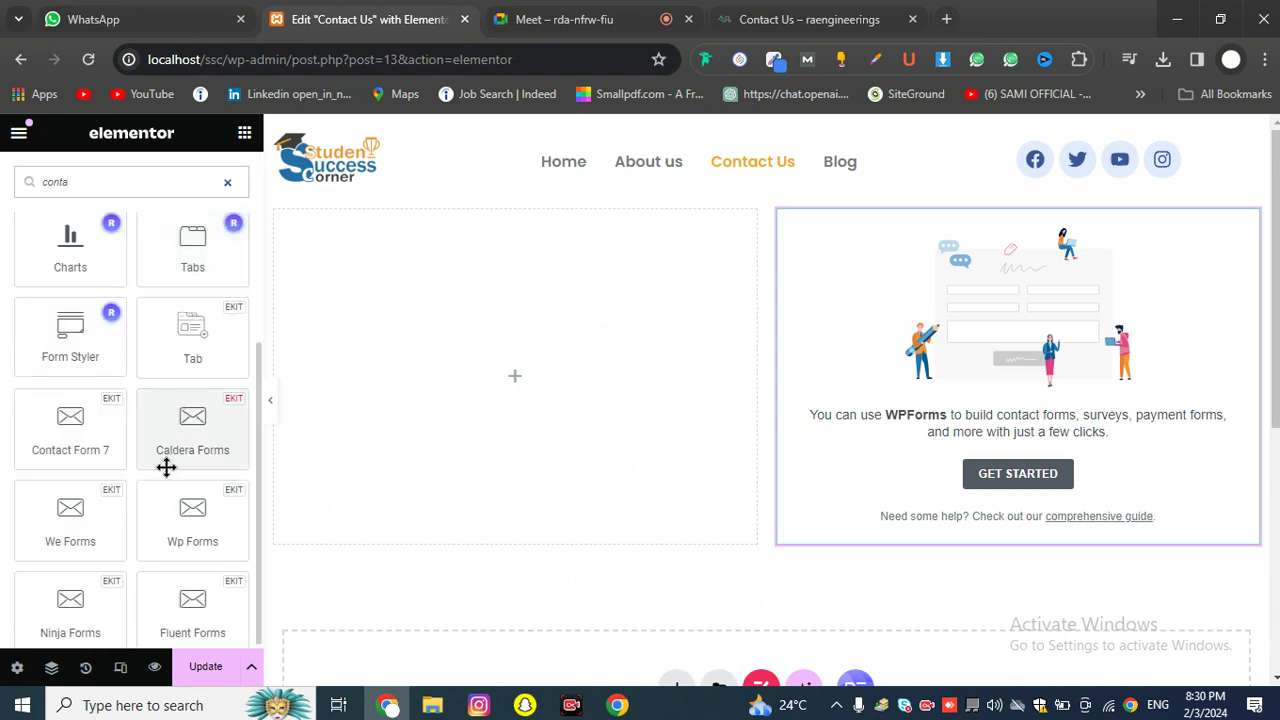
left_click_drag(94, 440, 509, 280)
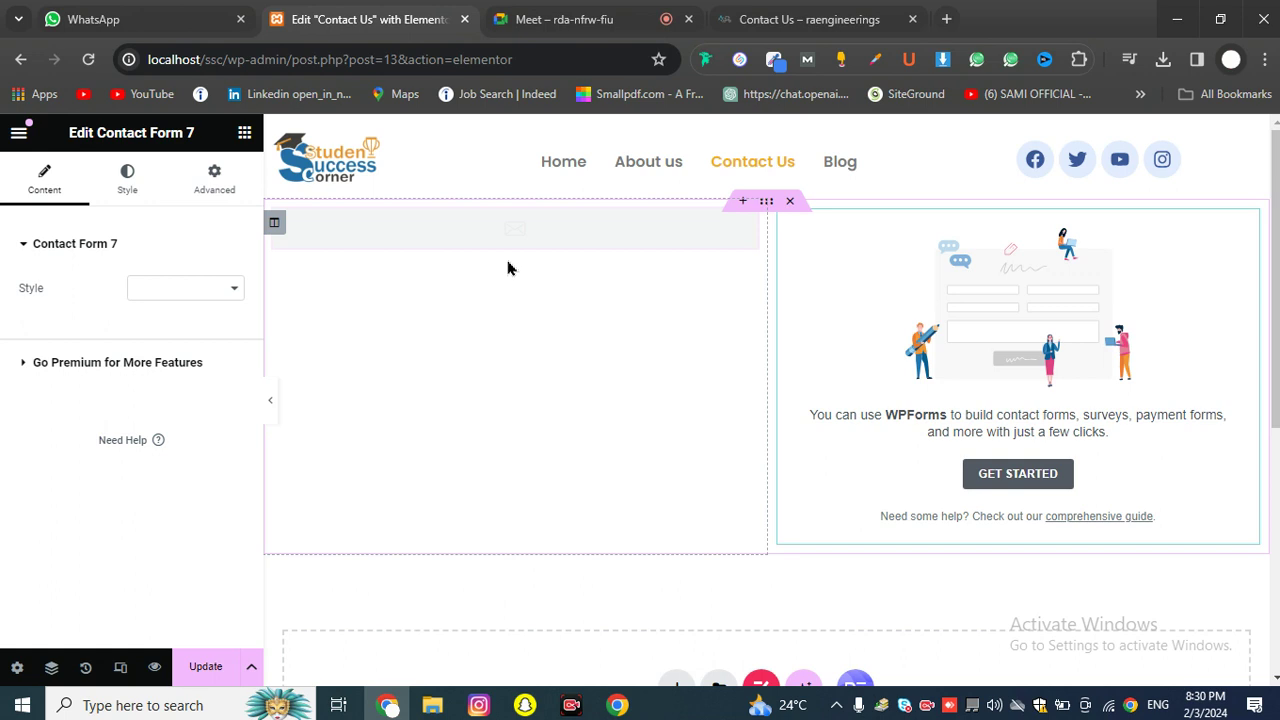
left_click(178, 320)
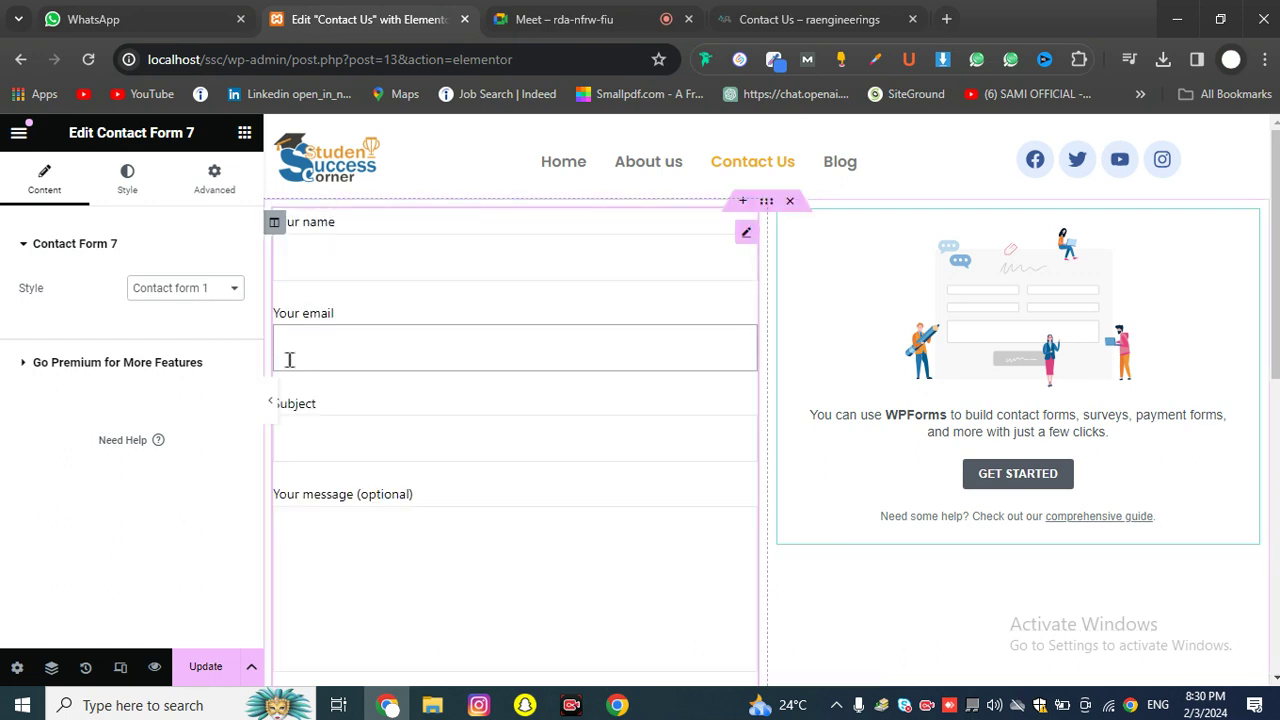
Step: Preview the page without the editing panel and check the contact form's name, email, subject and message fields
left_click(272, 405)
scroll(720, 414, "down", 2)
scroll(708, 416, "up", 2)
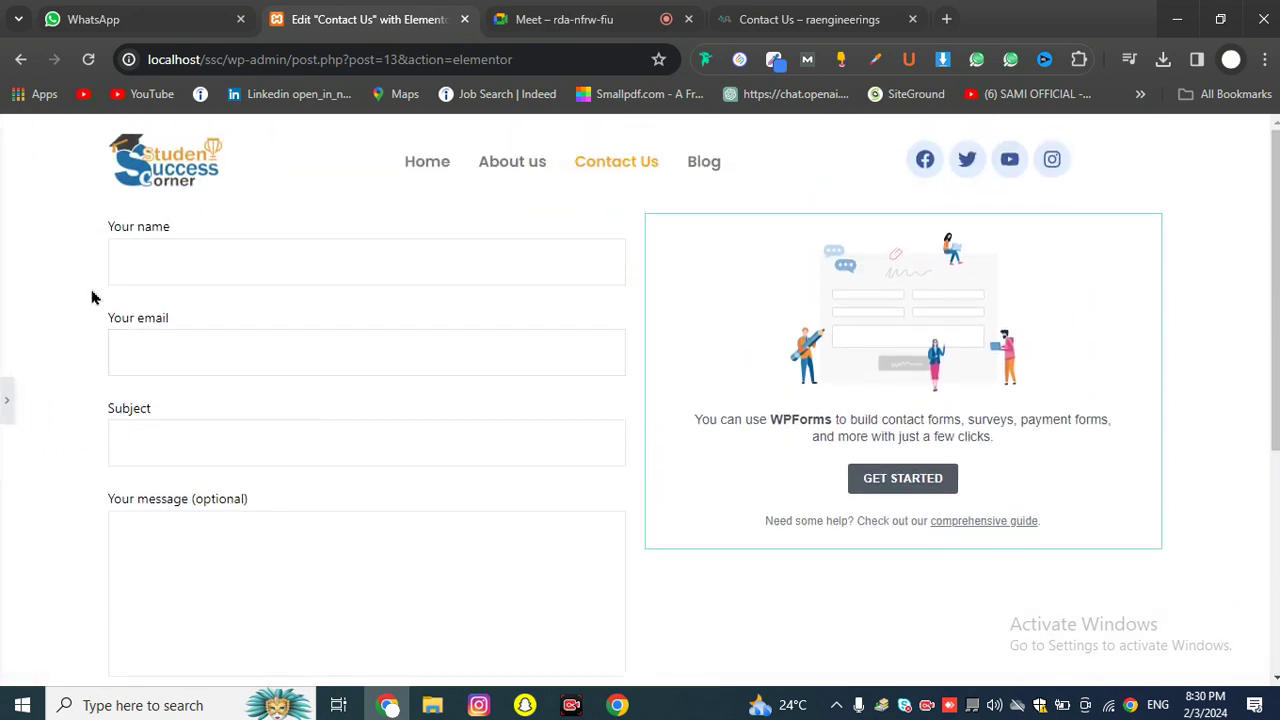
left_click(251, 277)
left_click(149, 349)
left_click(163, 435)
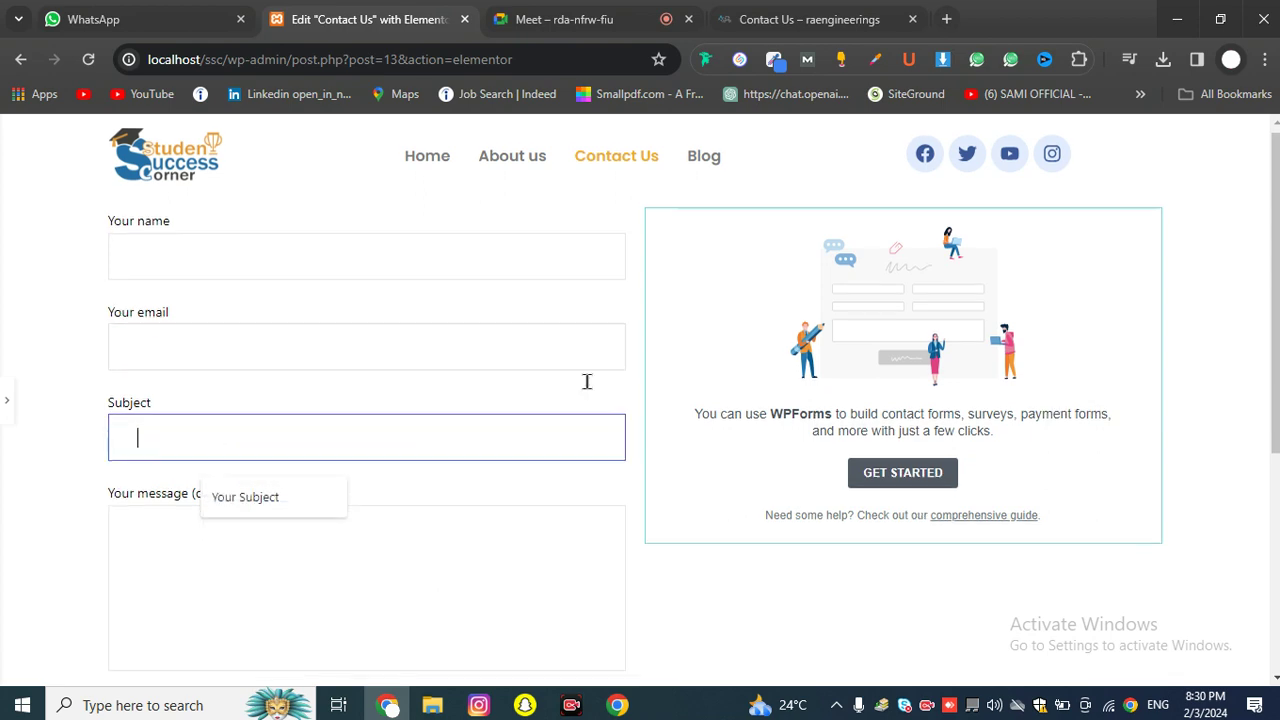
scroll(586, 380, "down", 3)
left_click(306, 297)
scroll(447, 378, "up", 3)
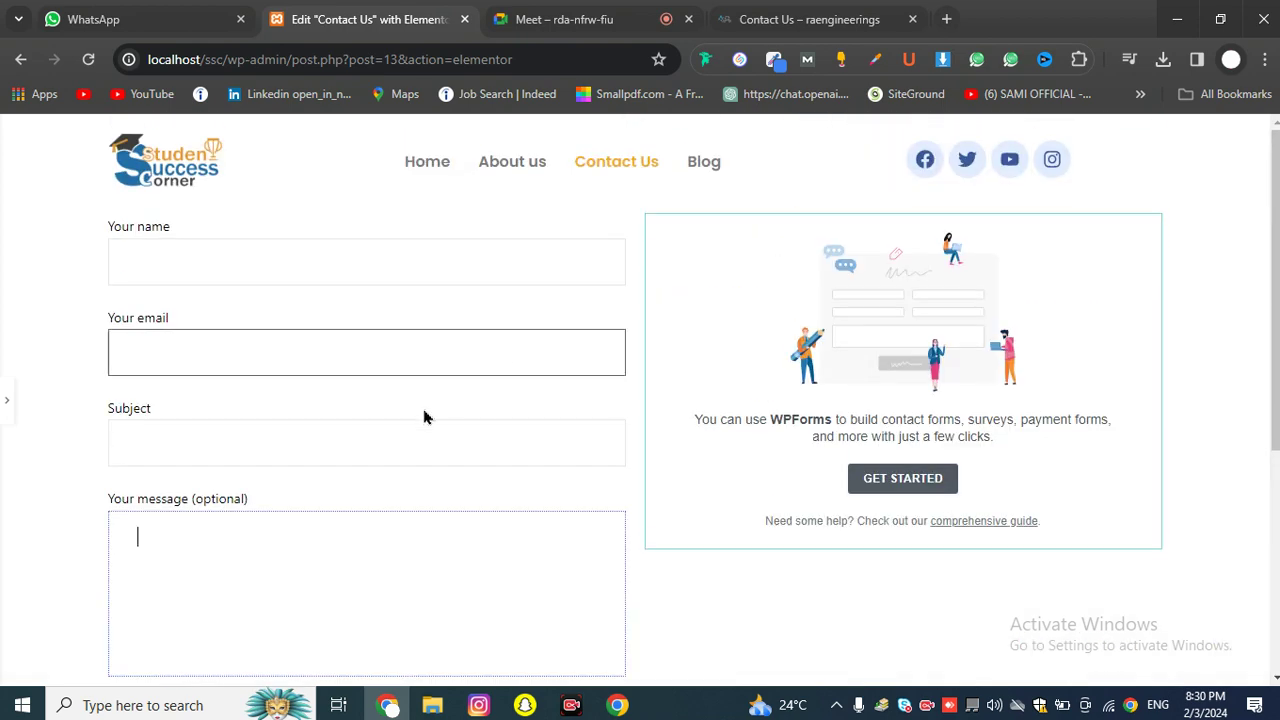
left_click(6, 402)
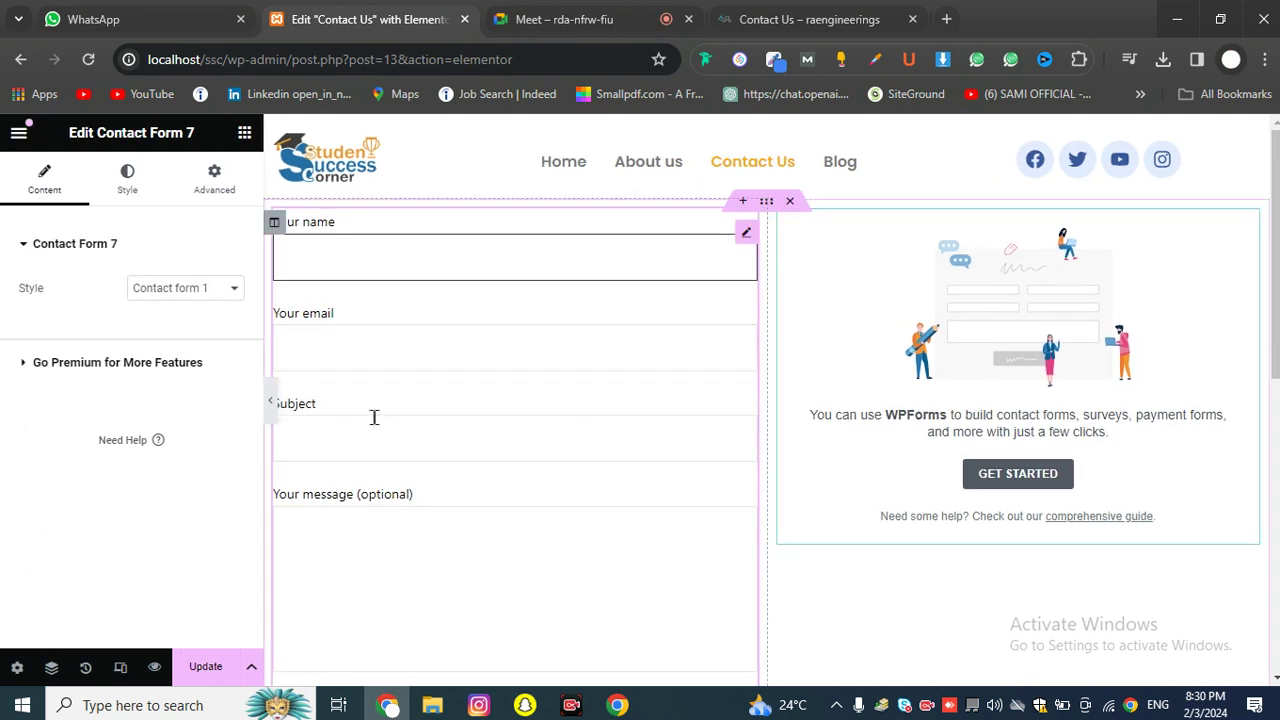
left_click(506, 348)
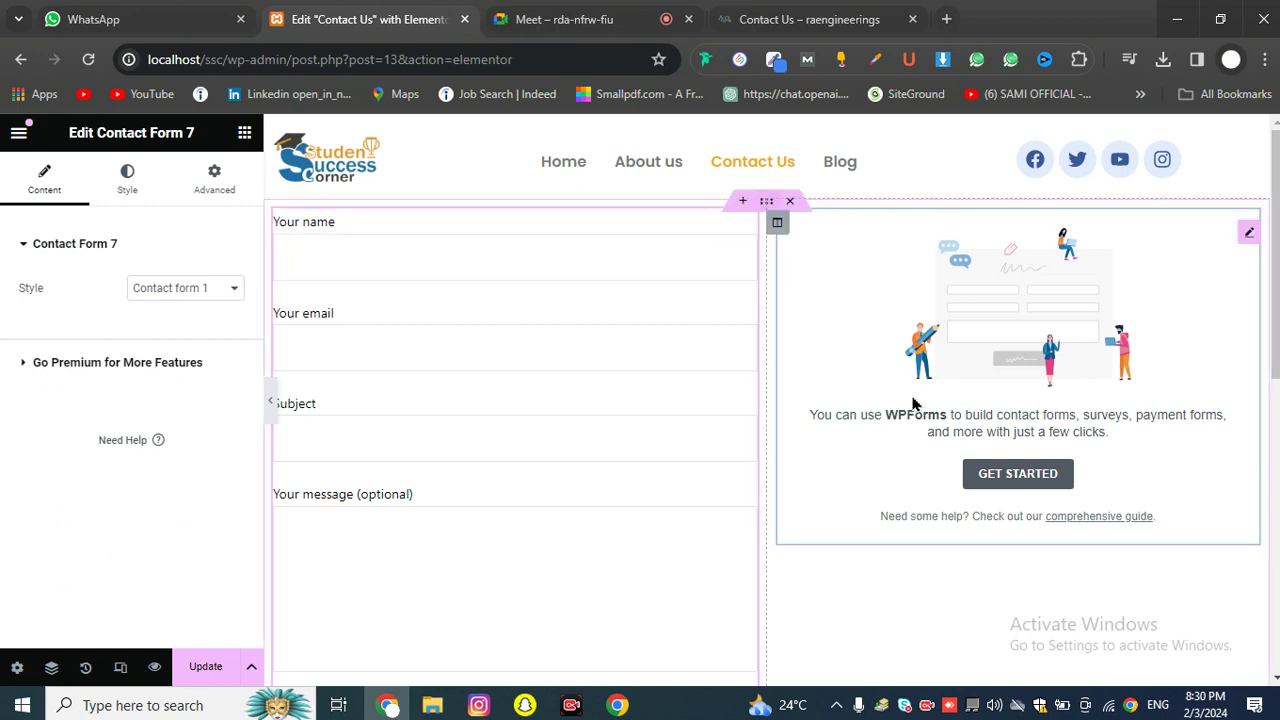
Step: Open the WPForms setup from the widget in the second column and look over the available form templates
left_click(1048, 476)
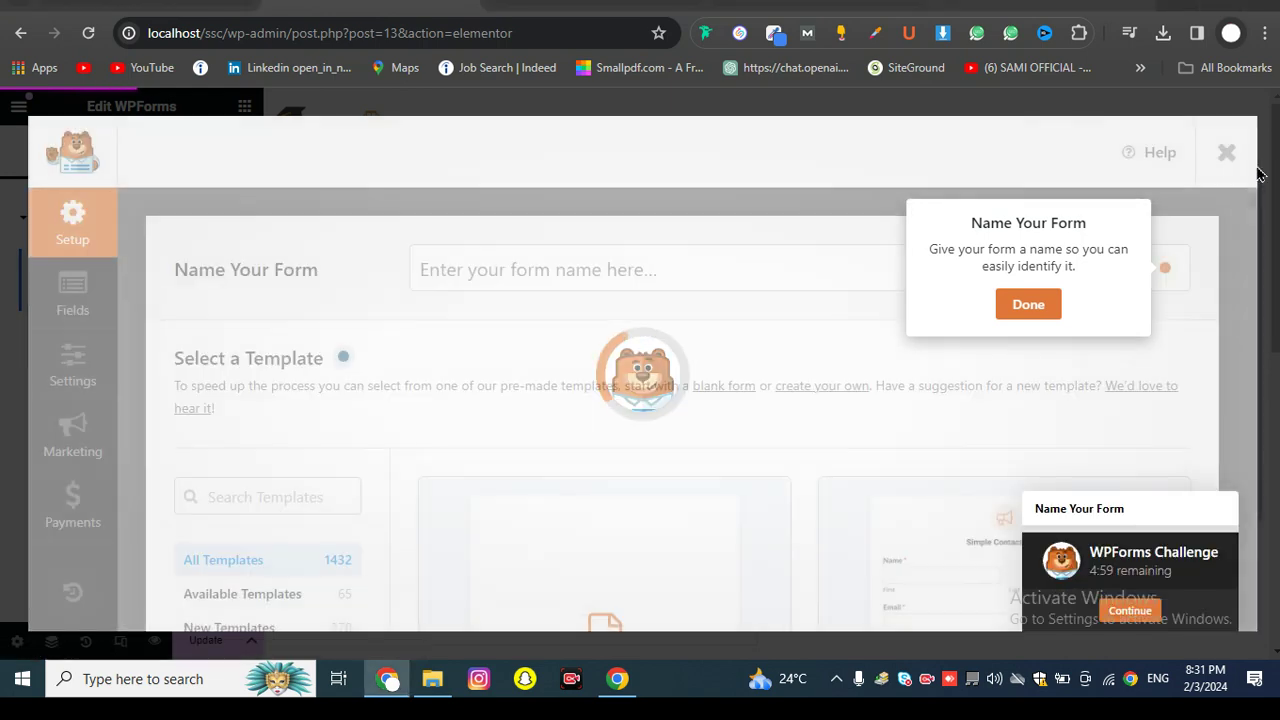
scroll(736, 403, "down", 5)
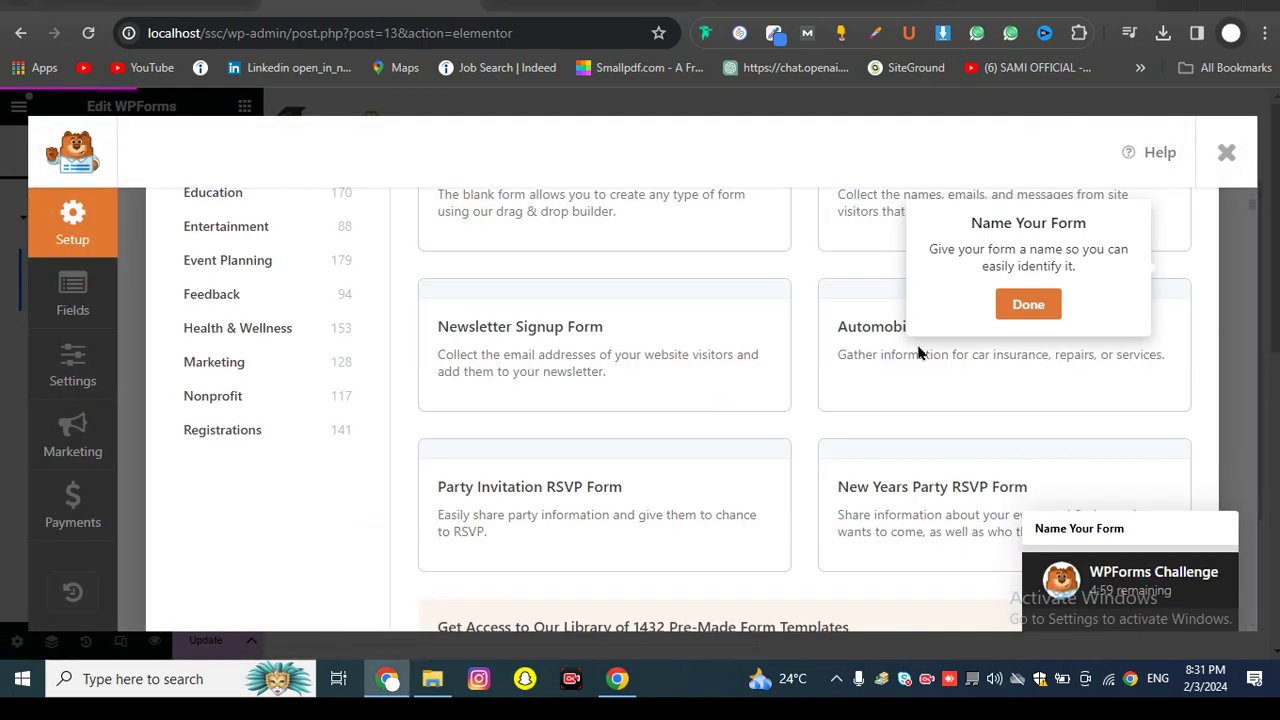
scroll(921, 369, "up", 5)
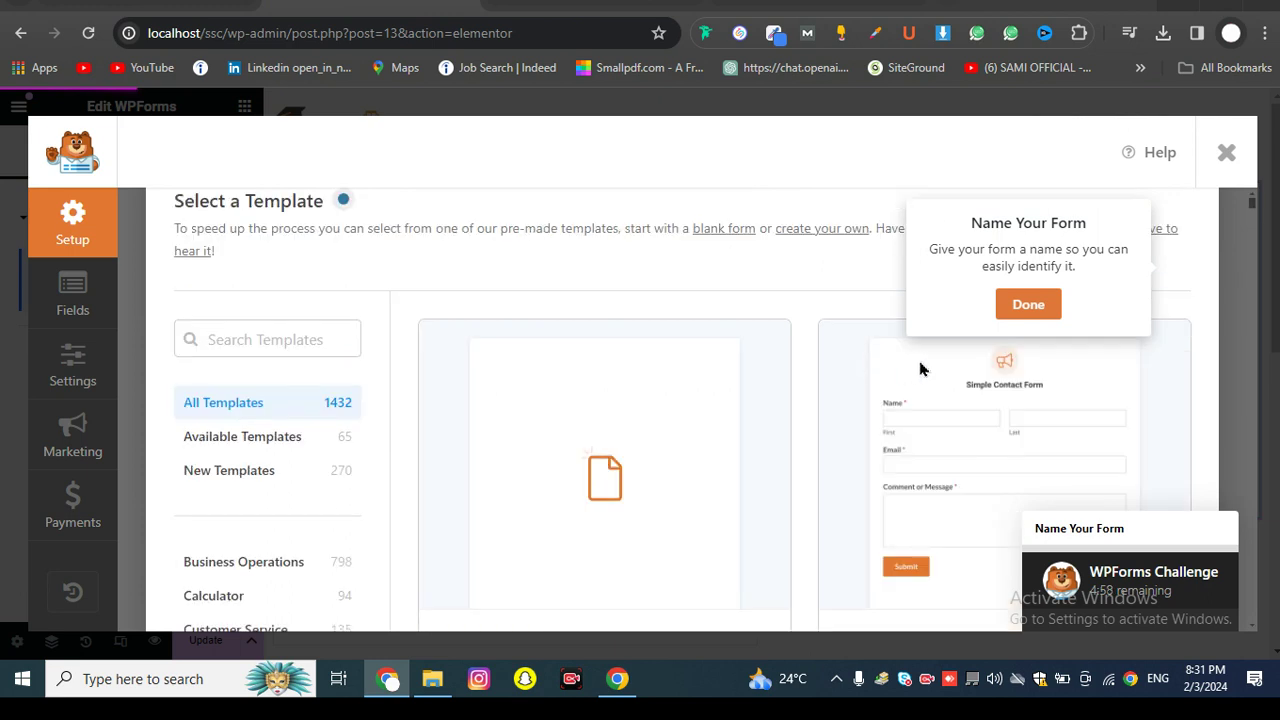
left_click(1029, 305)
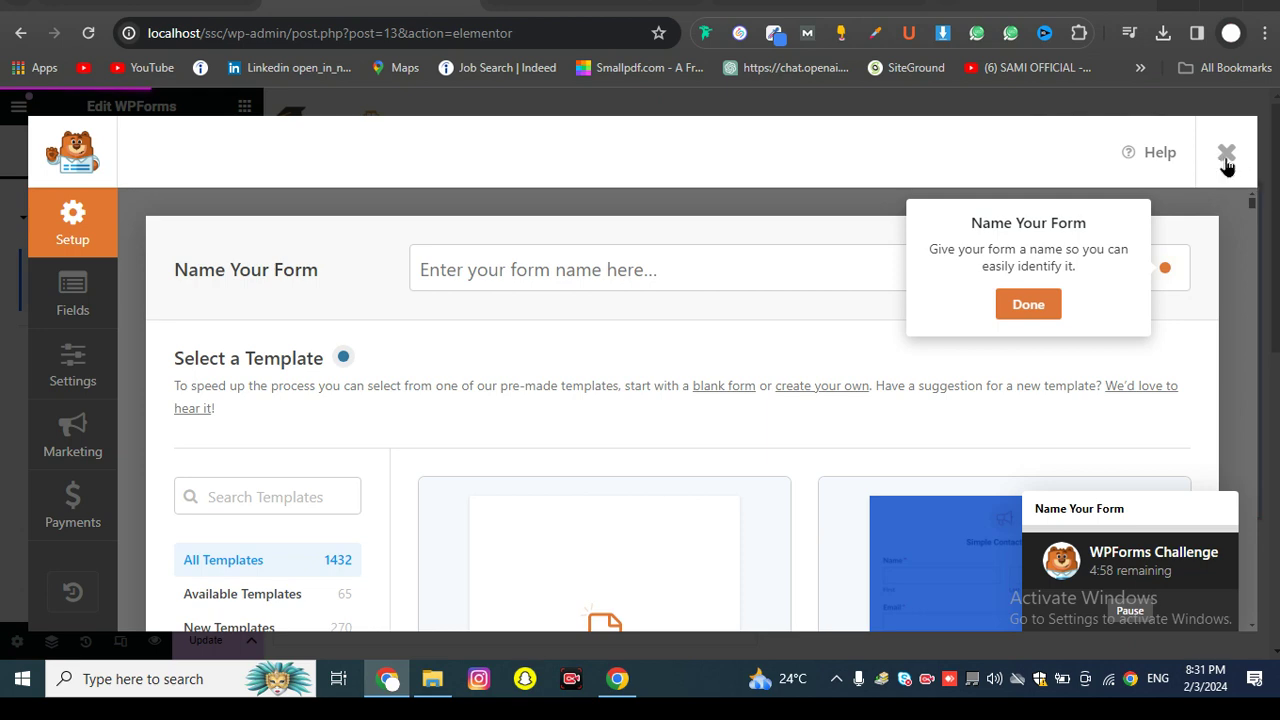
Step: Close the WPForms setup and delete the WPForms widget from the second column
left_click(1227, 160)
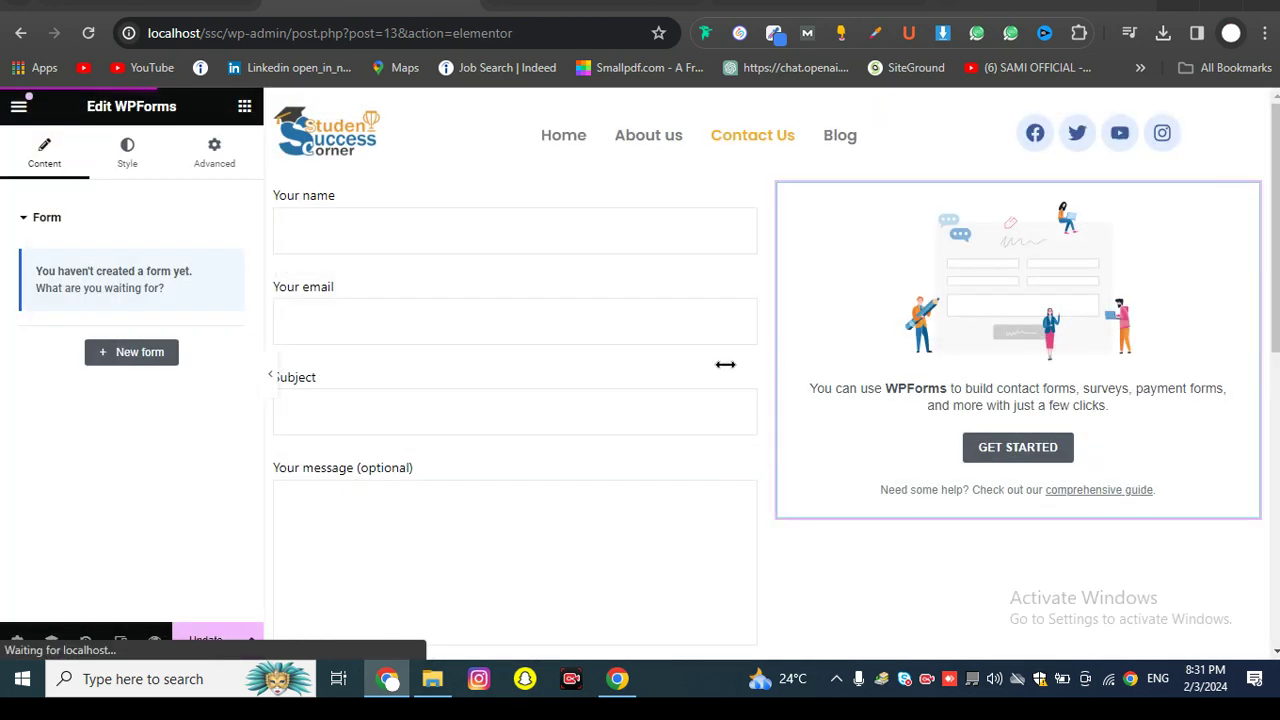
right_click(1085, 300)
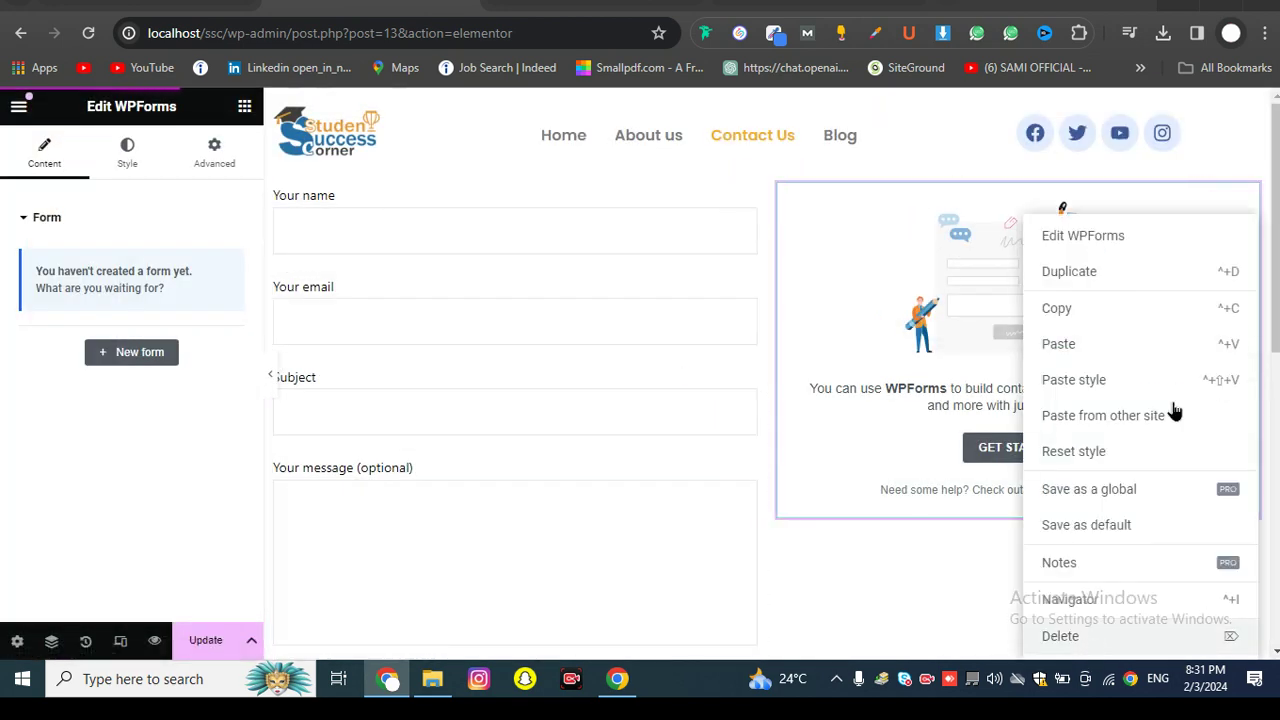
key("Delete")
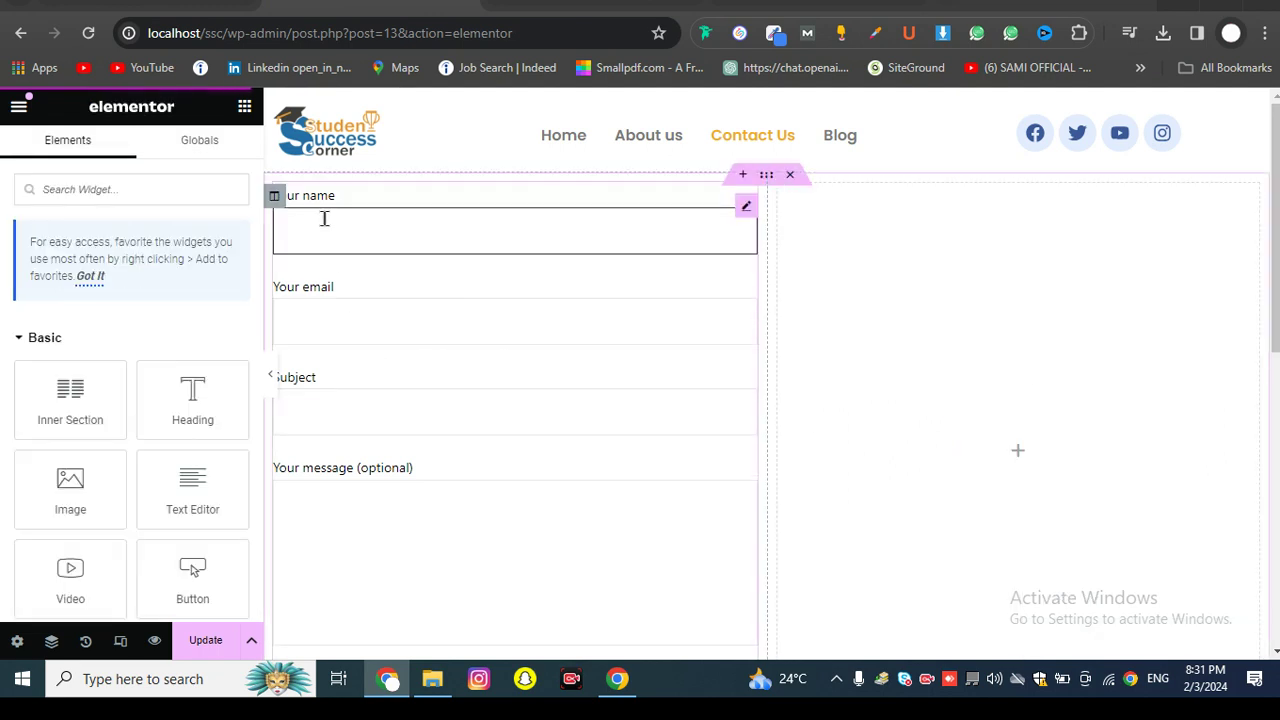
Step: Preview the contact form without the editing panel and examine the Contact Form 7 widget's label typography options
left_click(271, 390)
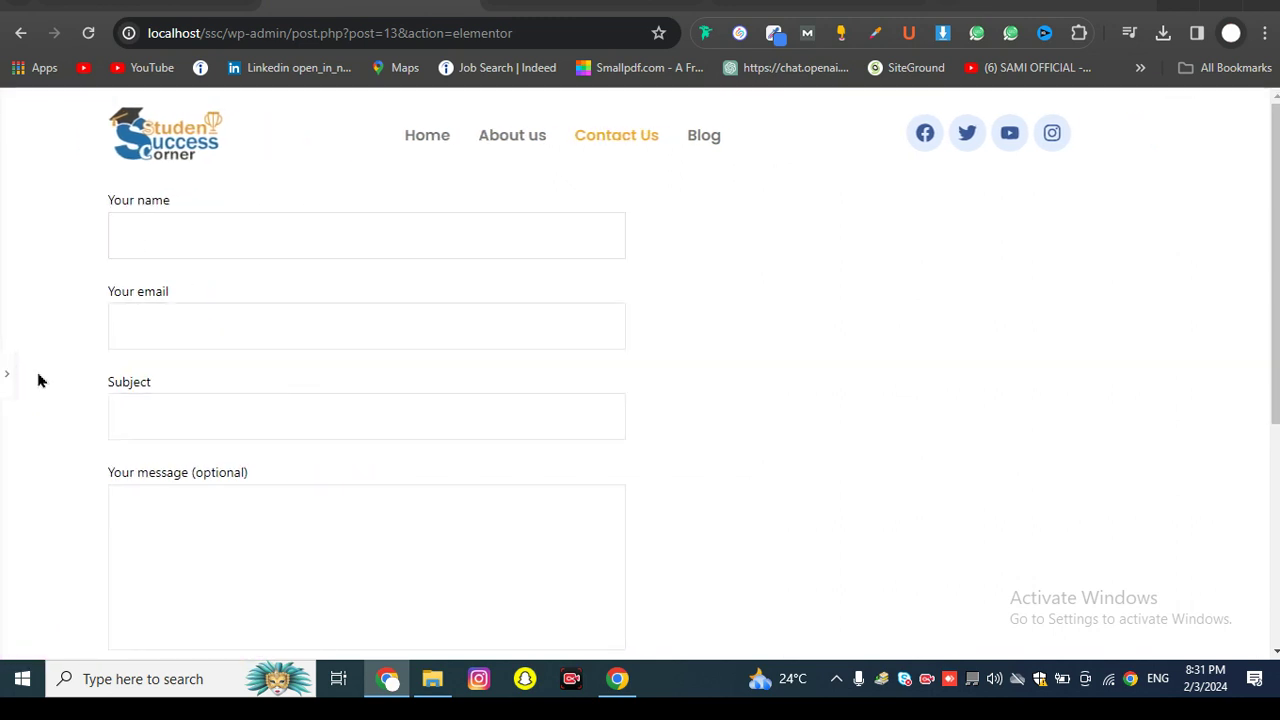
left_click(5, 377)
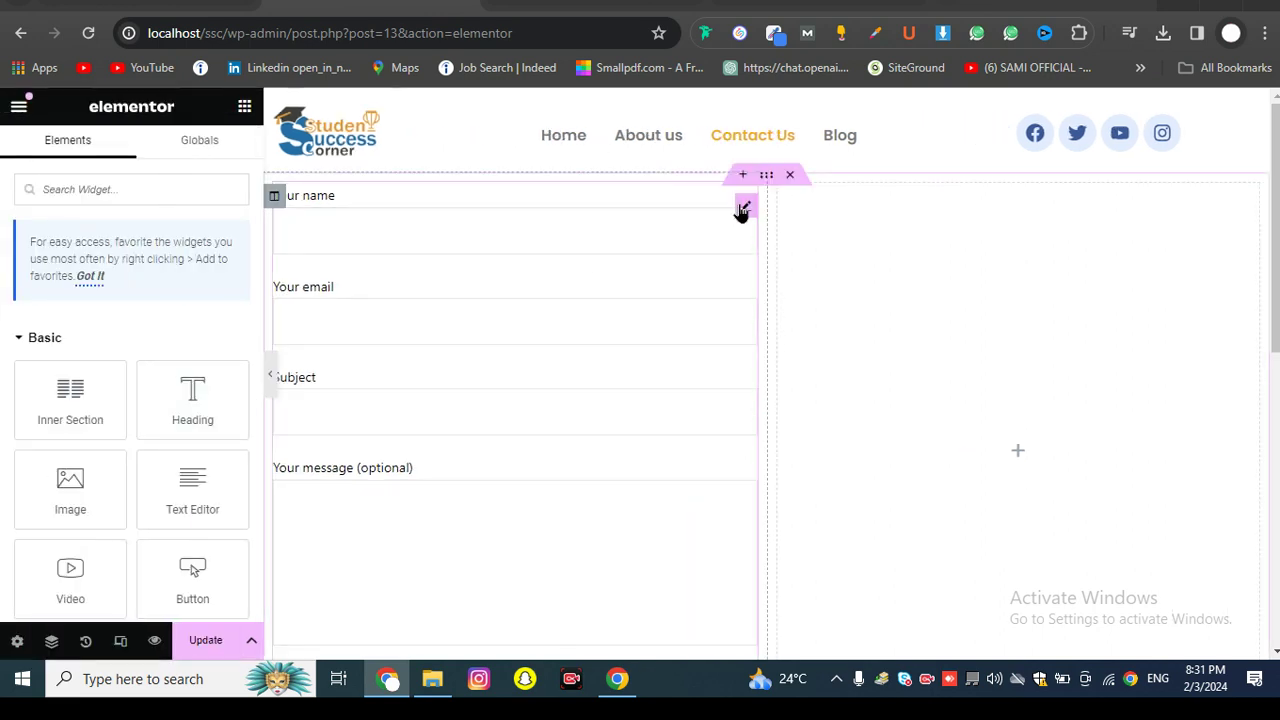
left_click(741, 212)
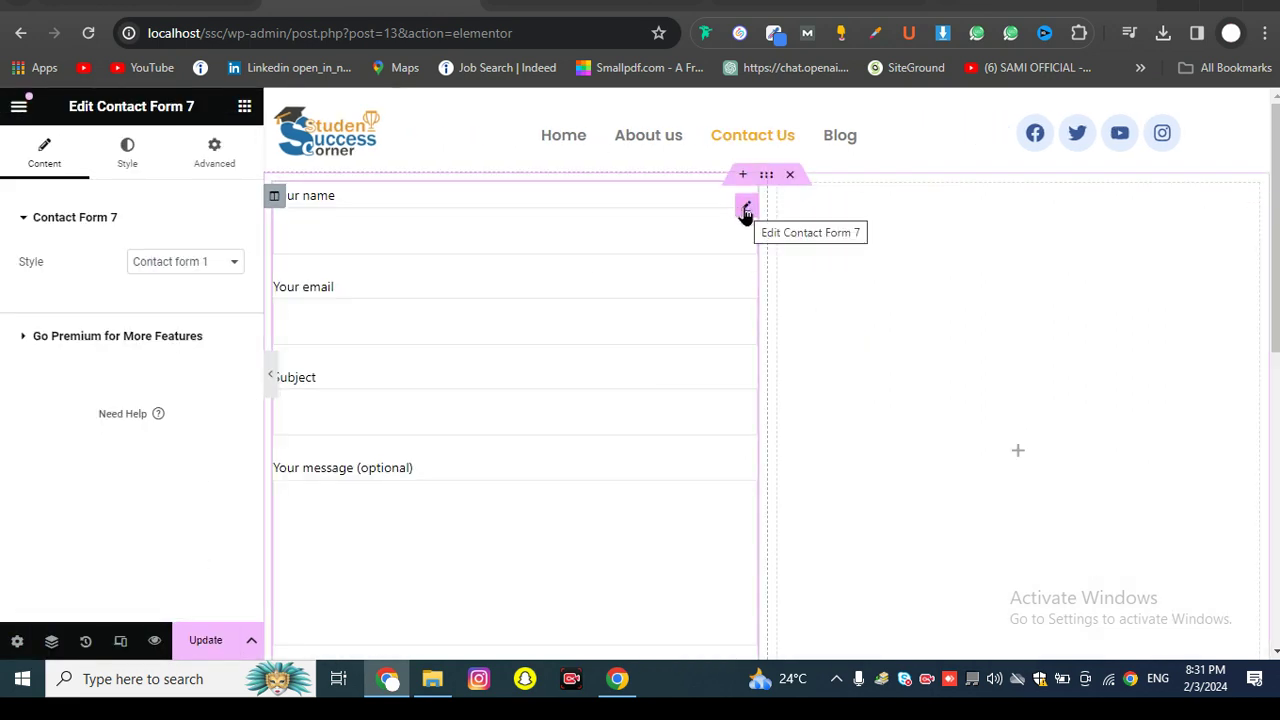
left_click(128, 148)
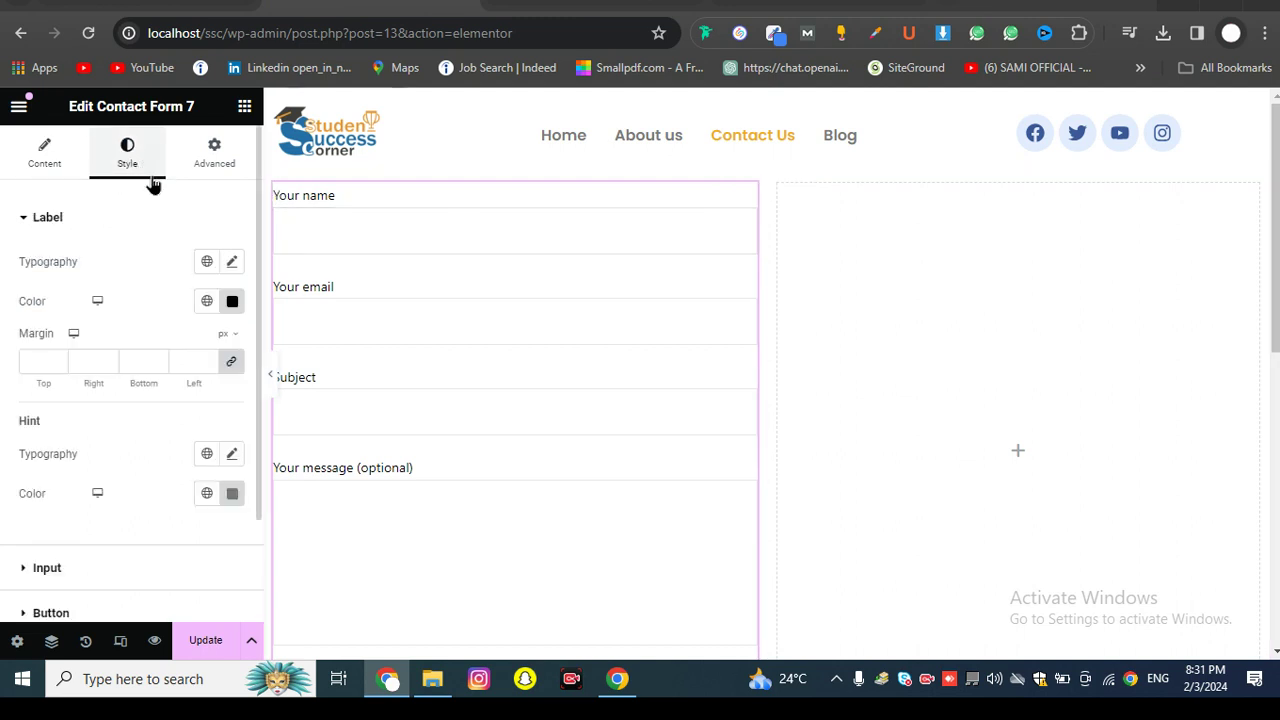
left_click(231, 262)
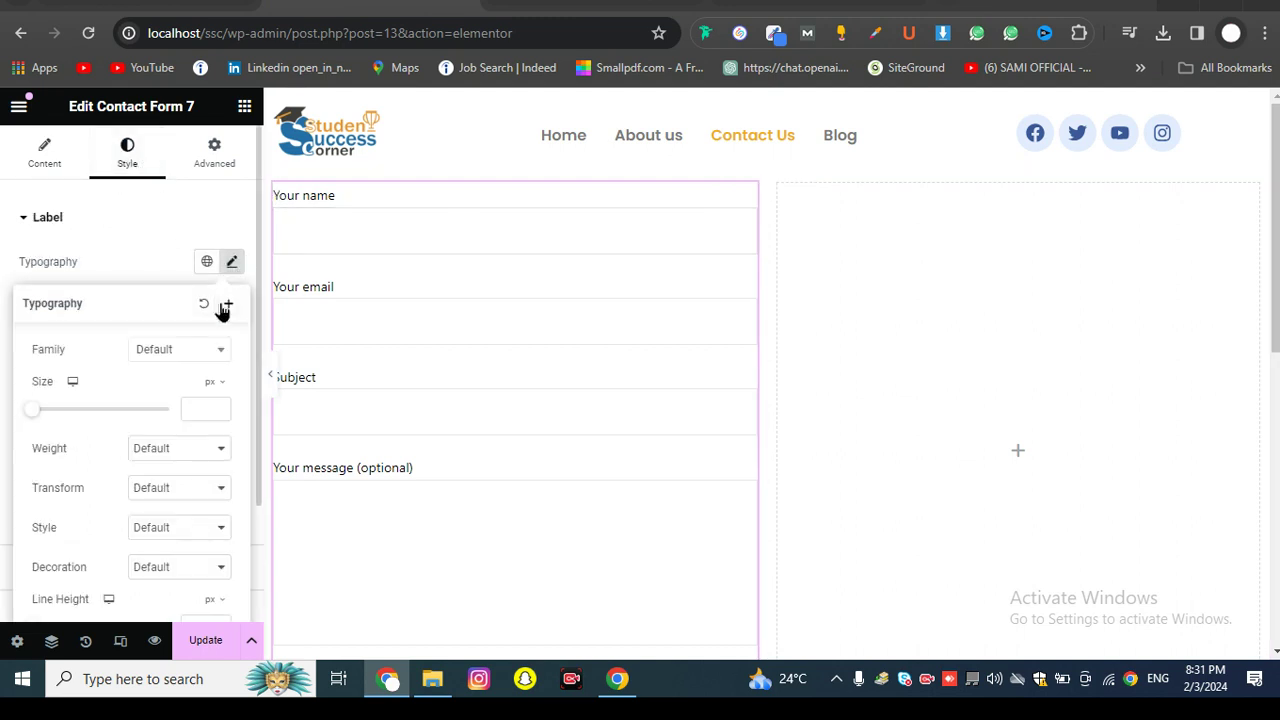
left_click(146, 270)
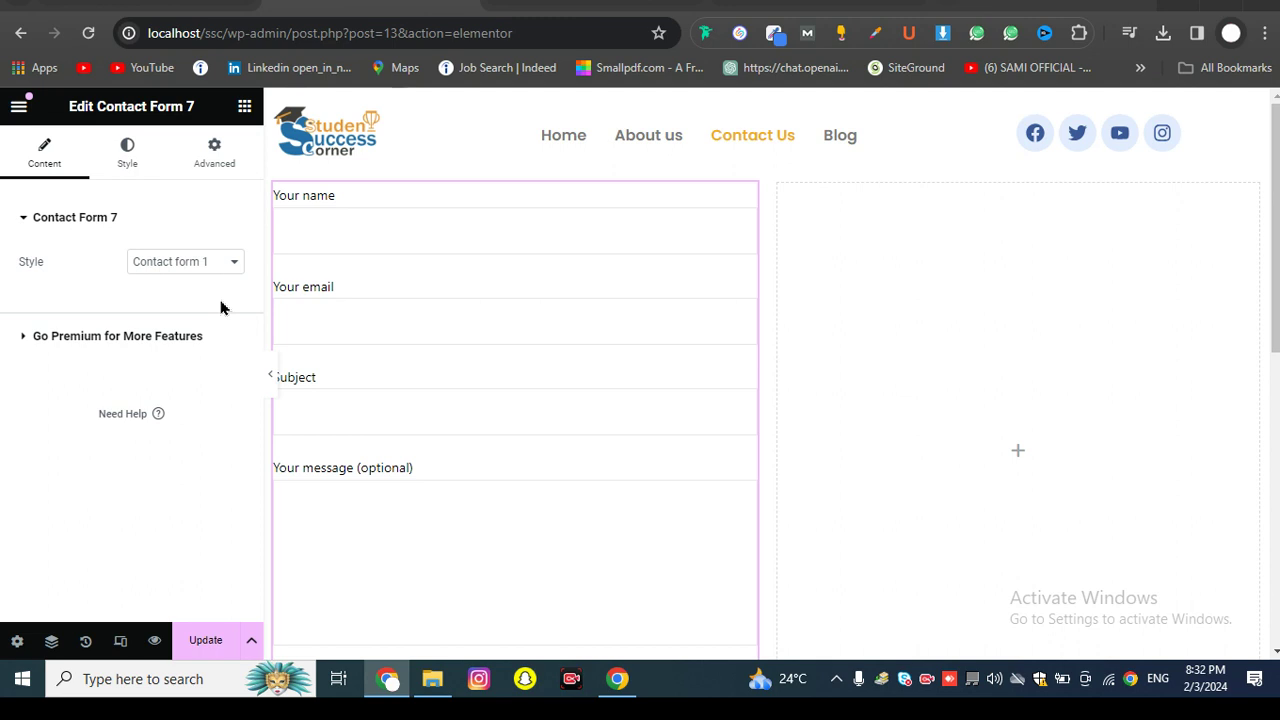
Step: Examine the Contact Form 7 widget's button style options alongside the form's Submit button
left_click(129, 170)
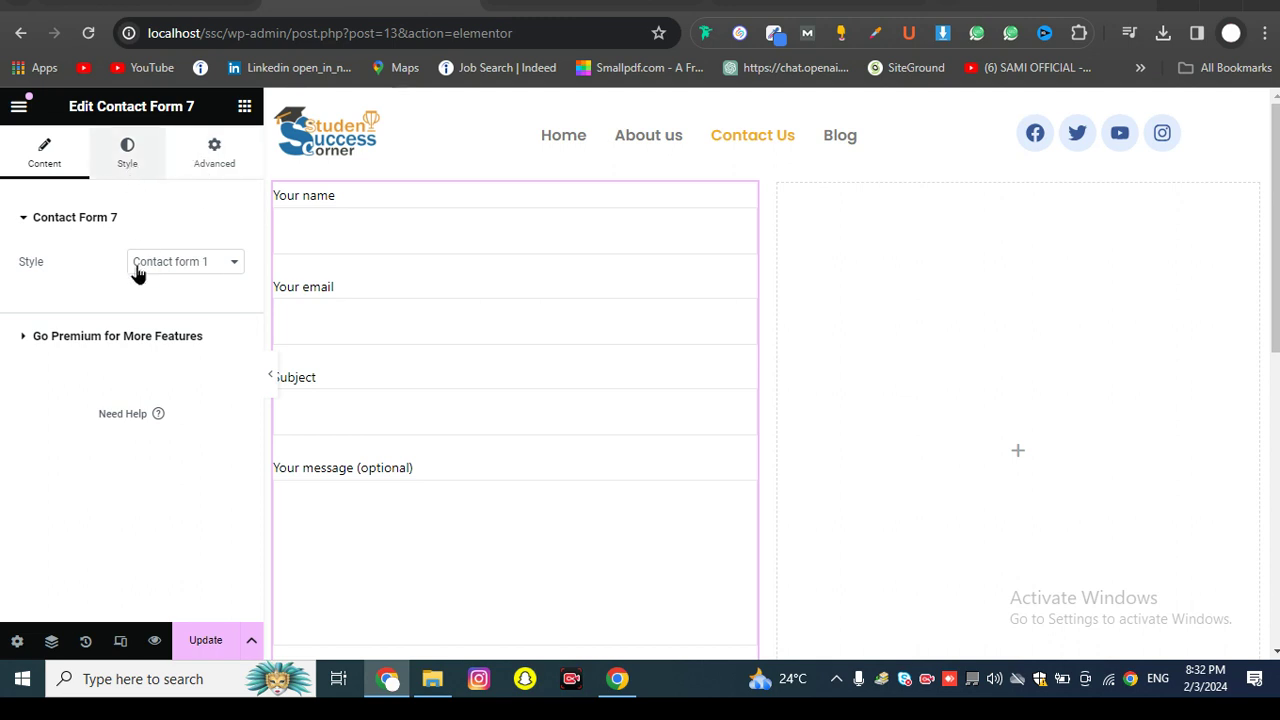
scroll(200, 329, "down", 1)
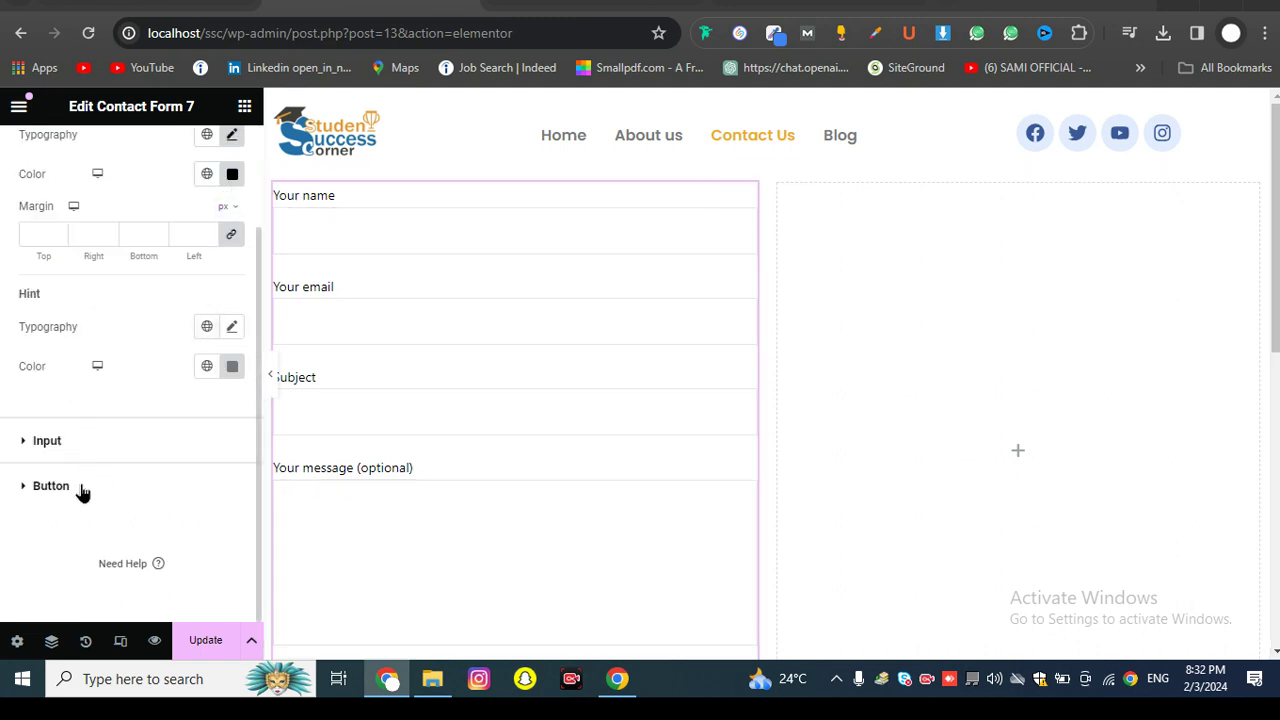
scroll(503, 443, "down", 3)
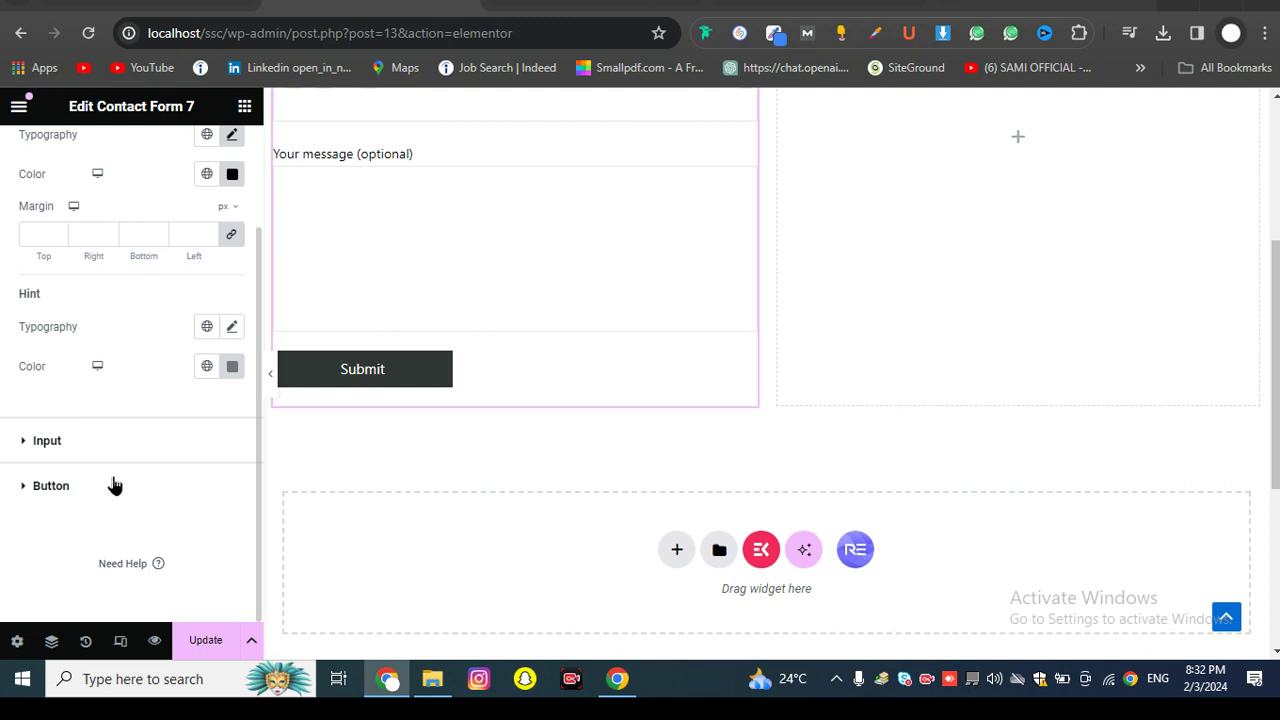
left_click(127, 489)
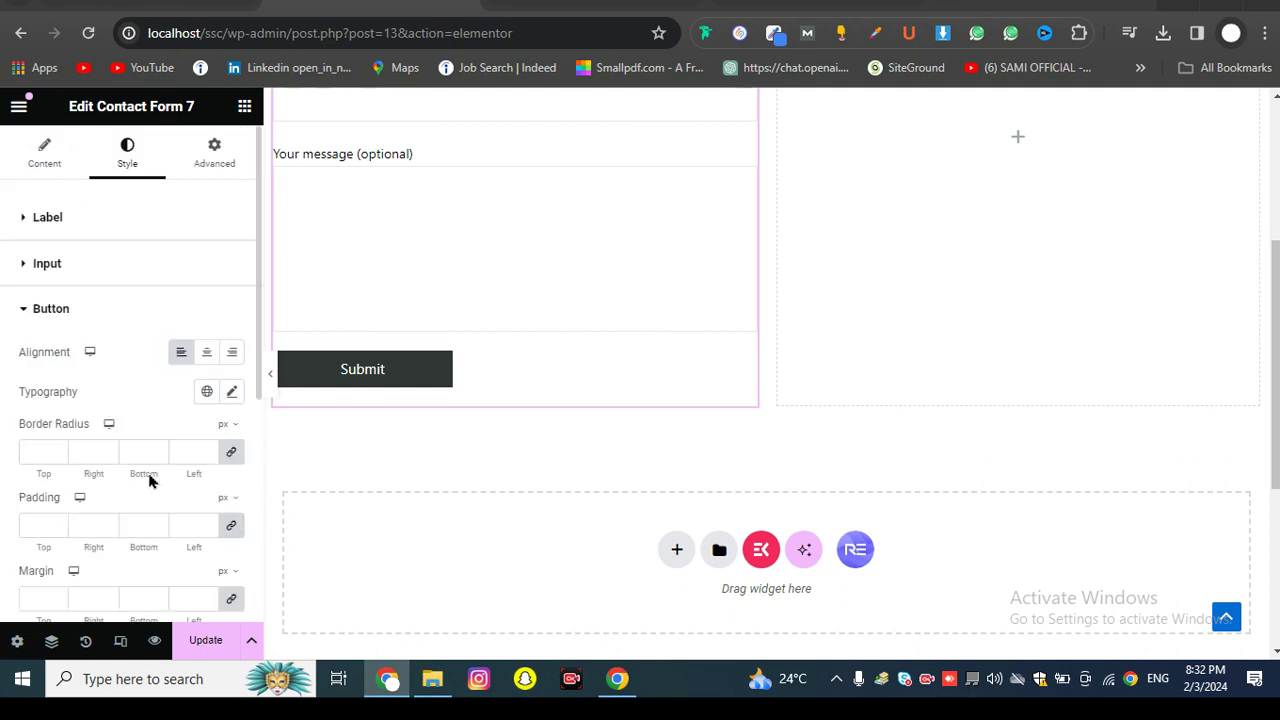
scroll(150, 445, "down", 2)
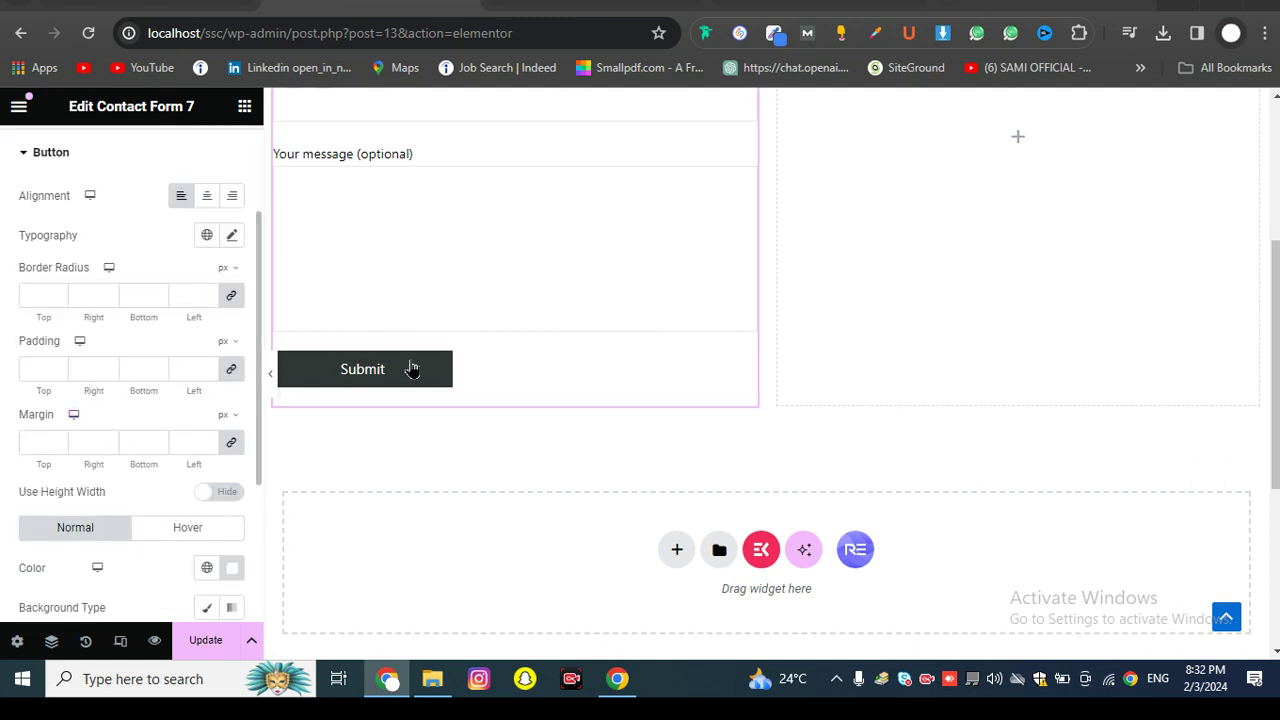
scroll(185, 383, "up", 2)
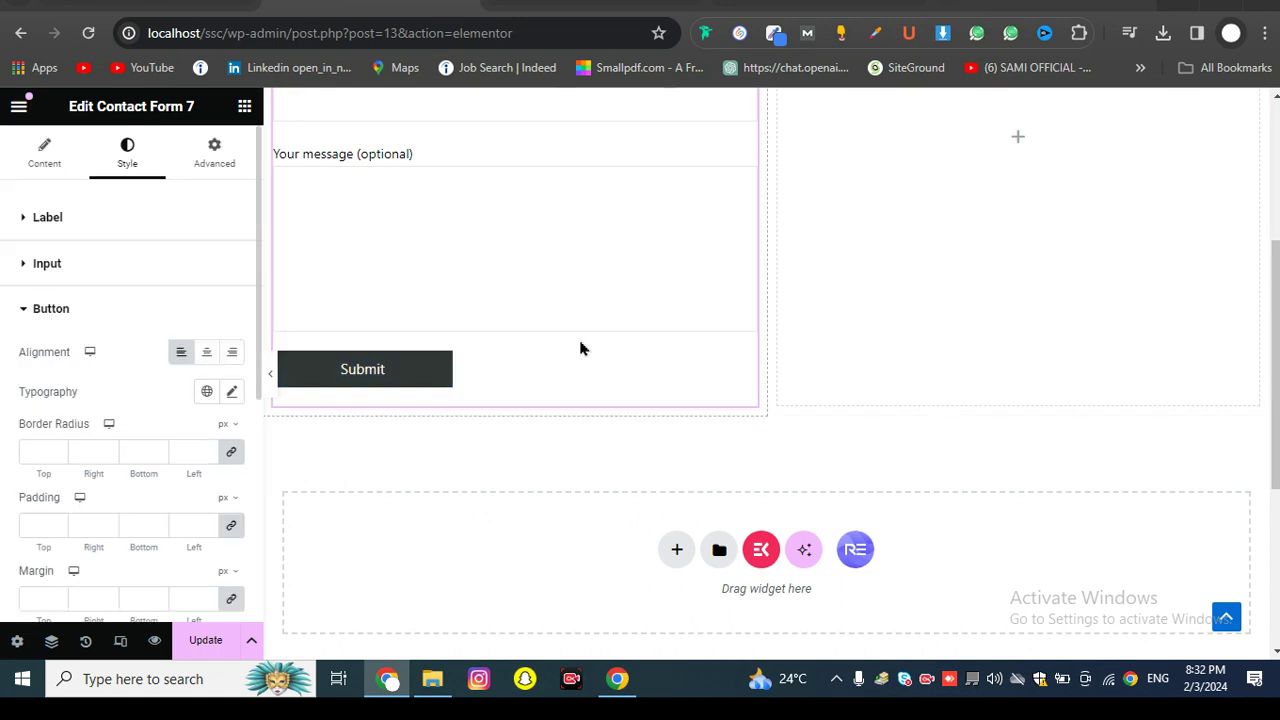
scroll(571, 340, "up", 3)
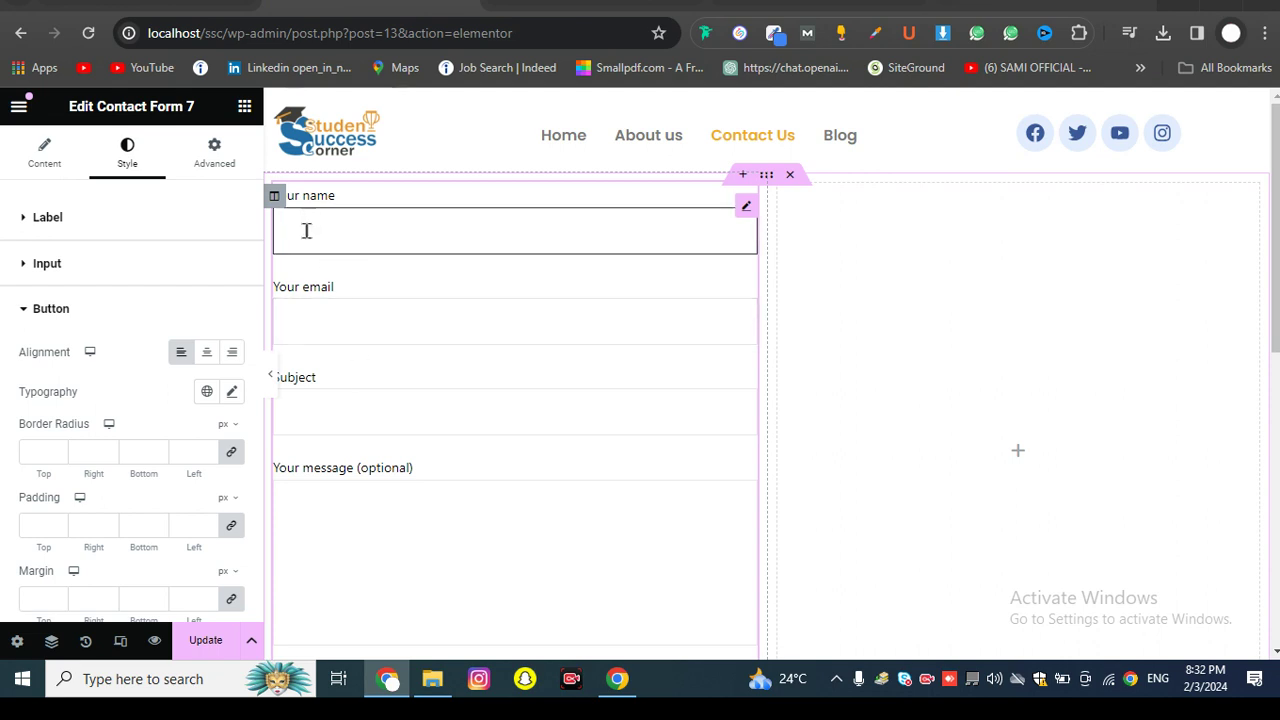
Step: Save the Contact Us page with the Contact Form 7 form in its first column
left_click(306, 230)
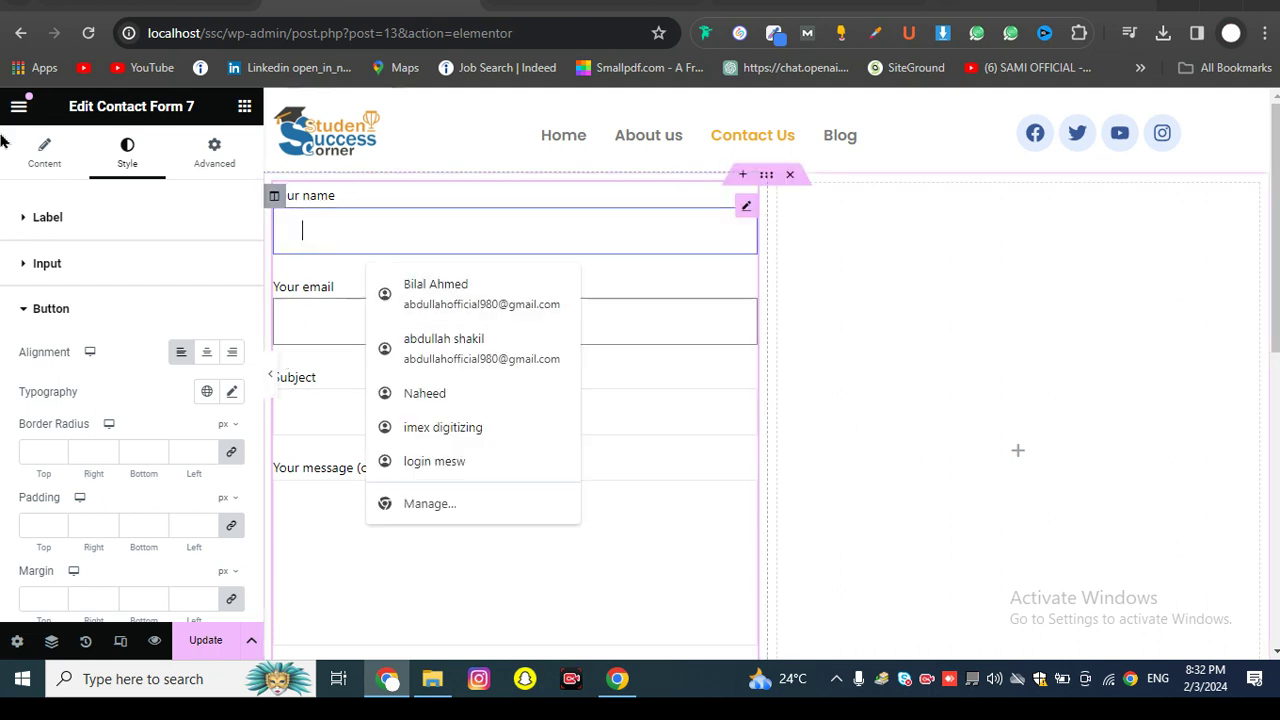
left_click(208, 641)
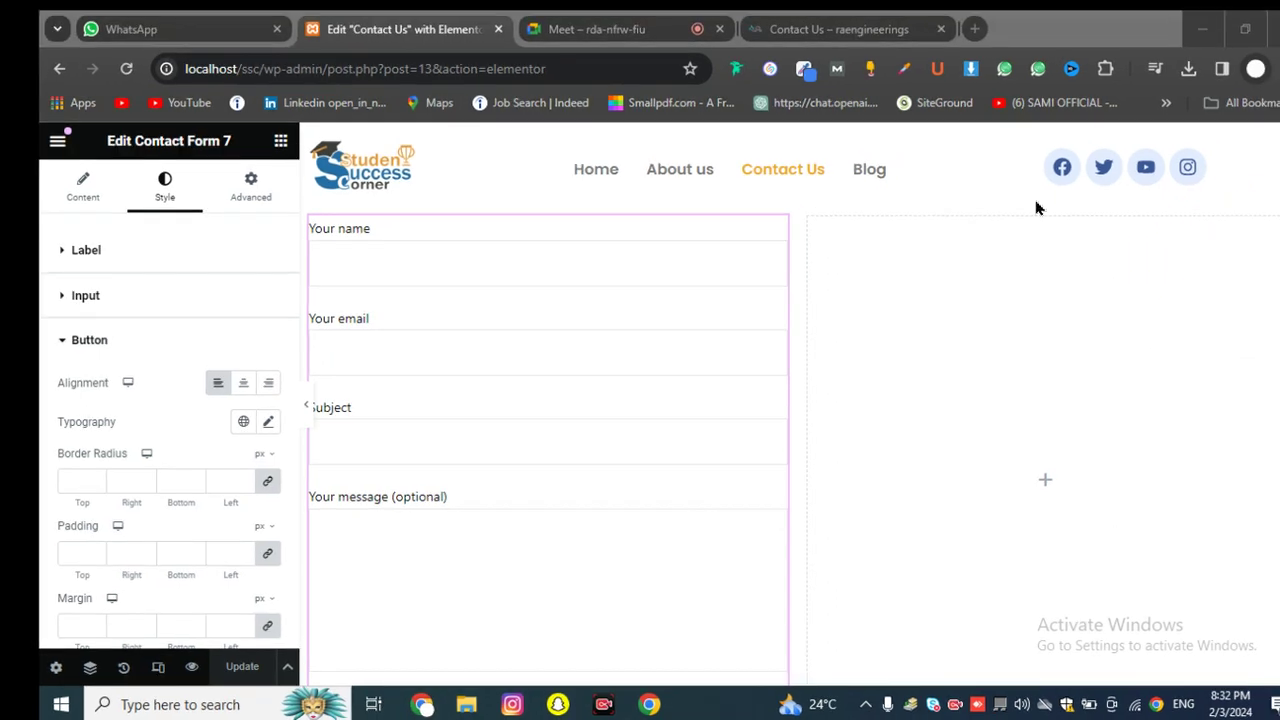
left_click(569, 20)
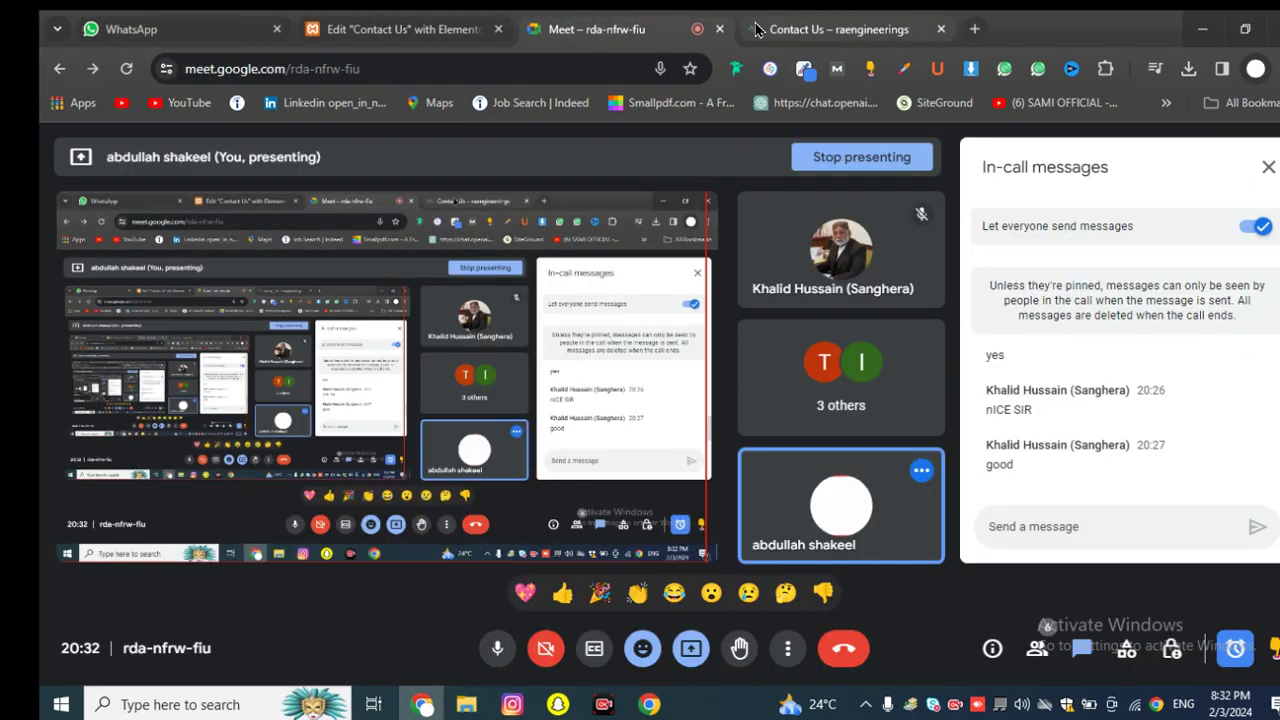
left_click(830, 29)
left_click(400, 29)
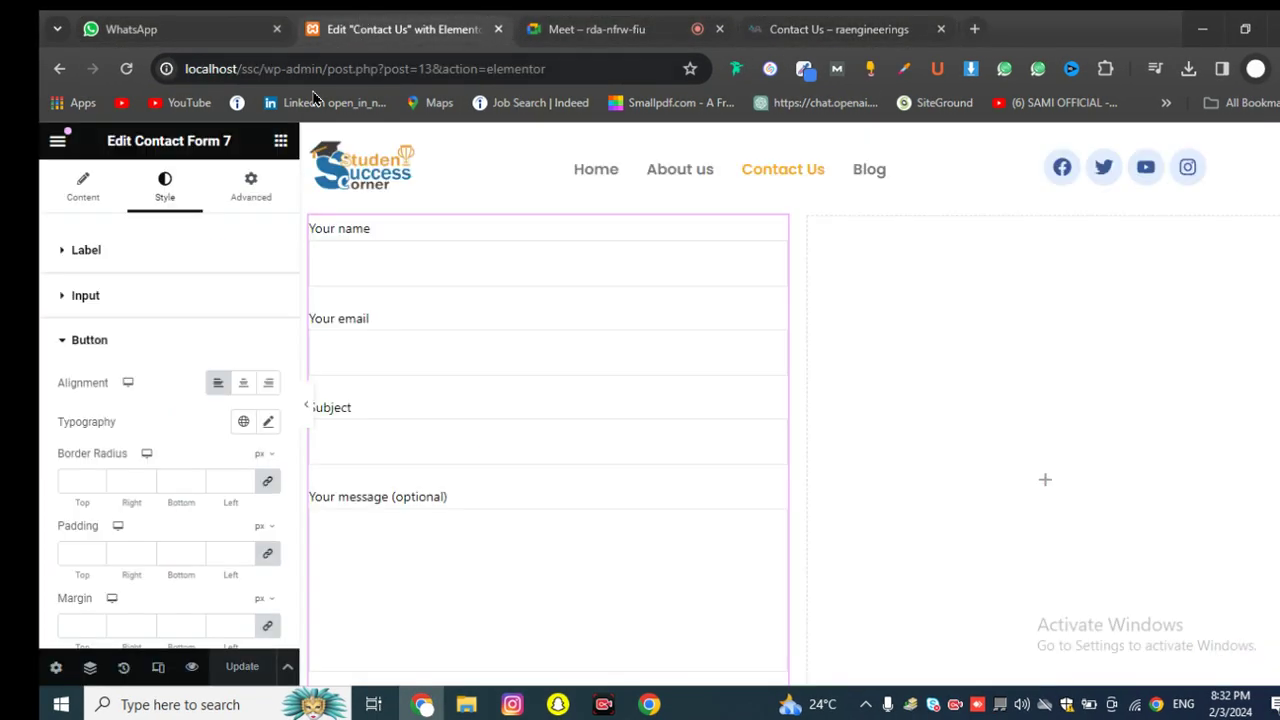
Step: Open the Elementor editor's previous page in a separate browser tab
middle_click(57, 75)
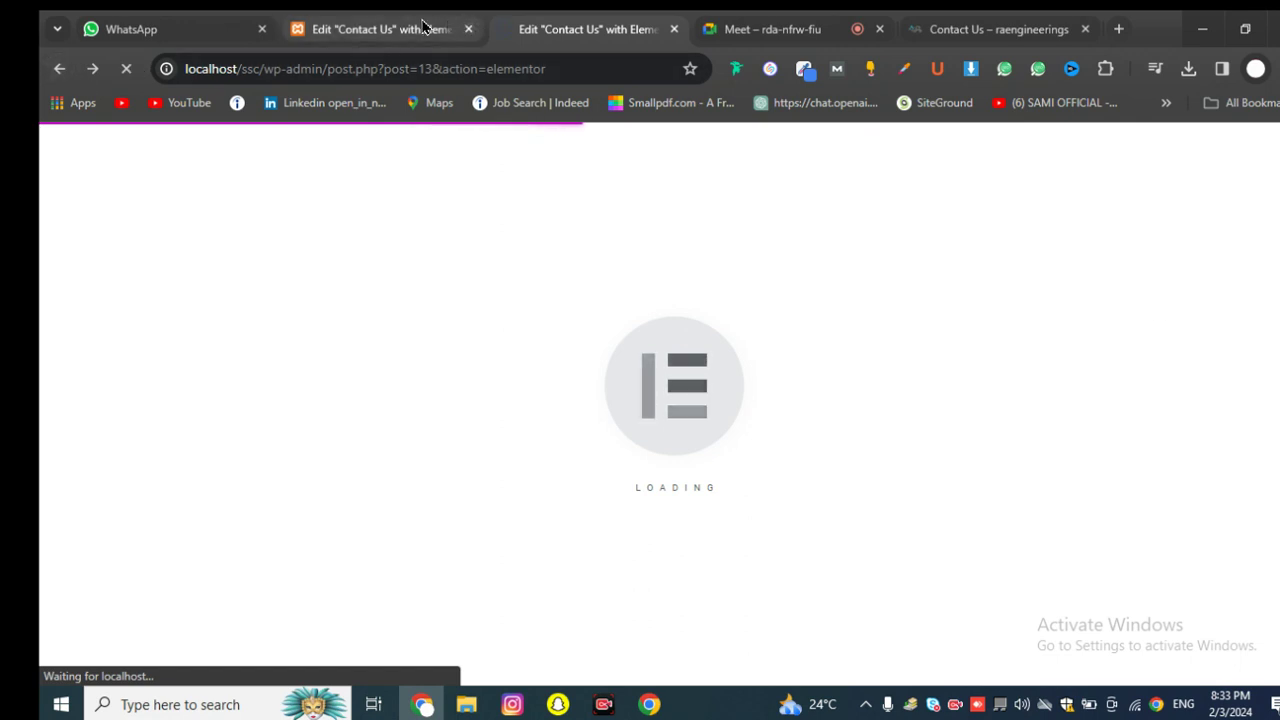
left_click(422, 28)
left_click(590, 29)
left_click(770, 29)
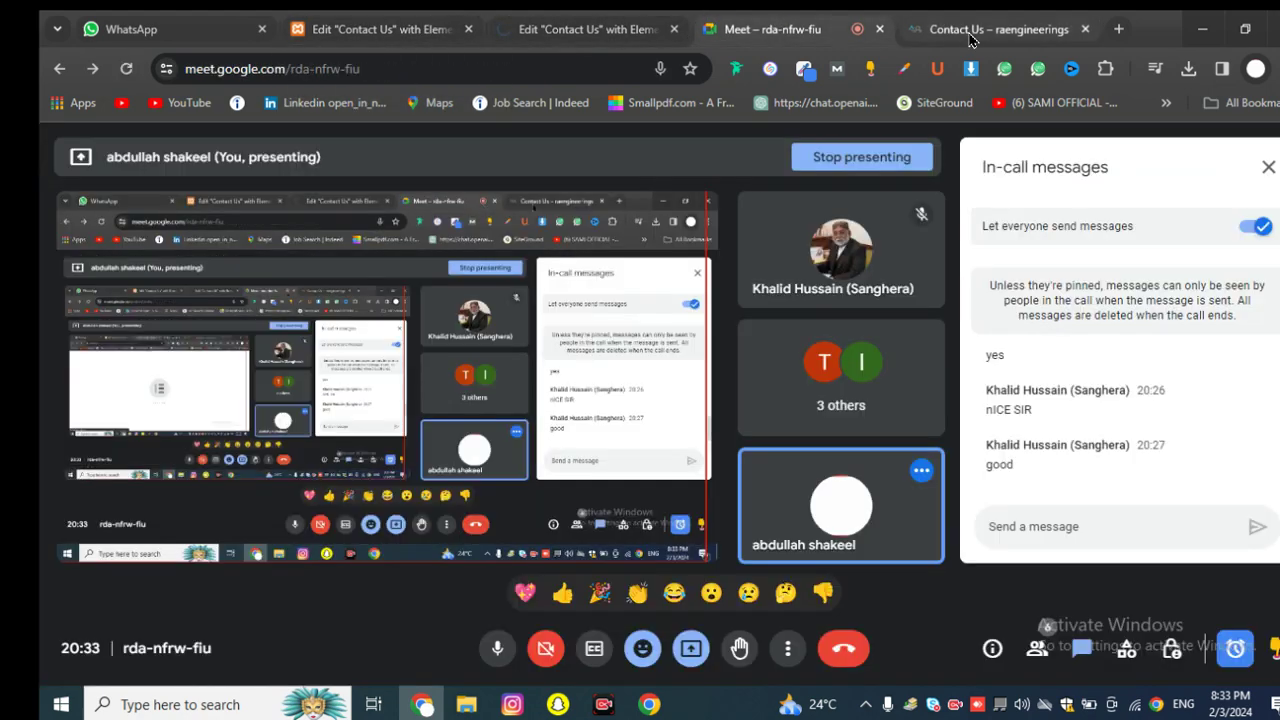
left_click(1052, 37)
Step: Load localhost/ssc in a new browser tab and go to the site's WordPress admin area
left_click(1120, 33)
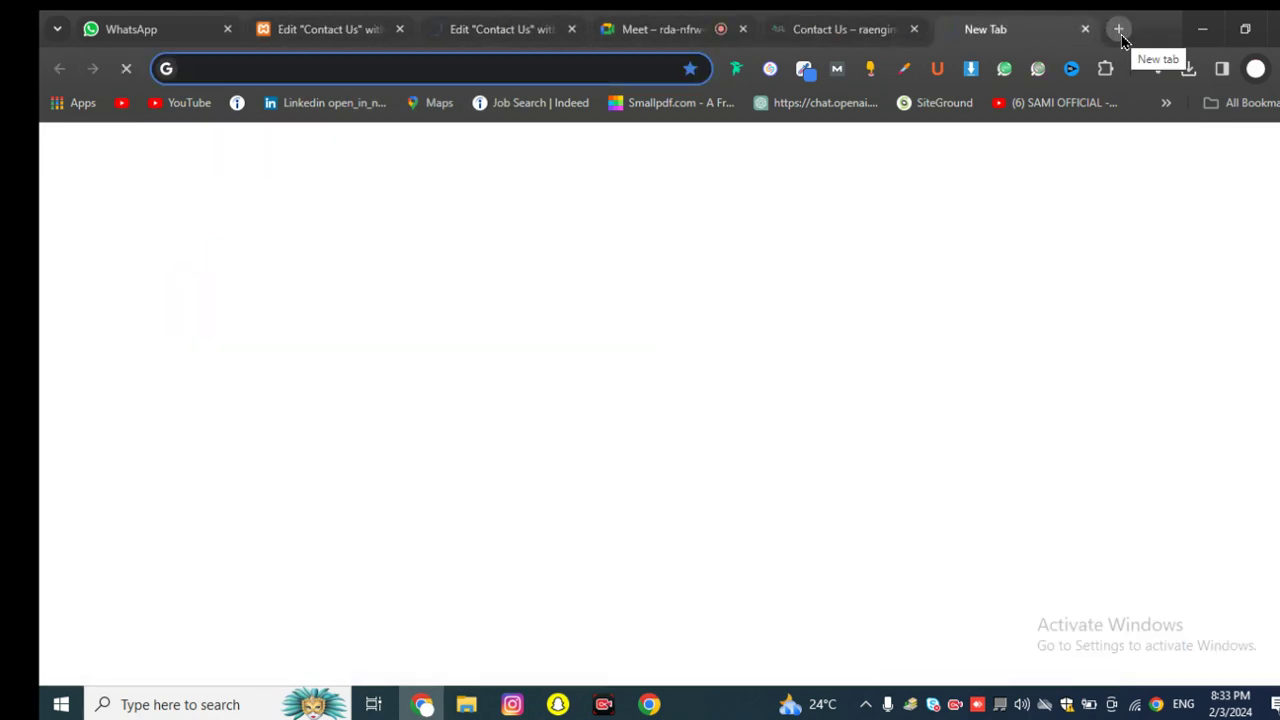
type("loc")
key("Return")
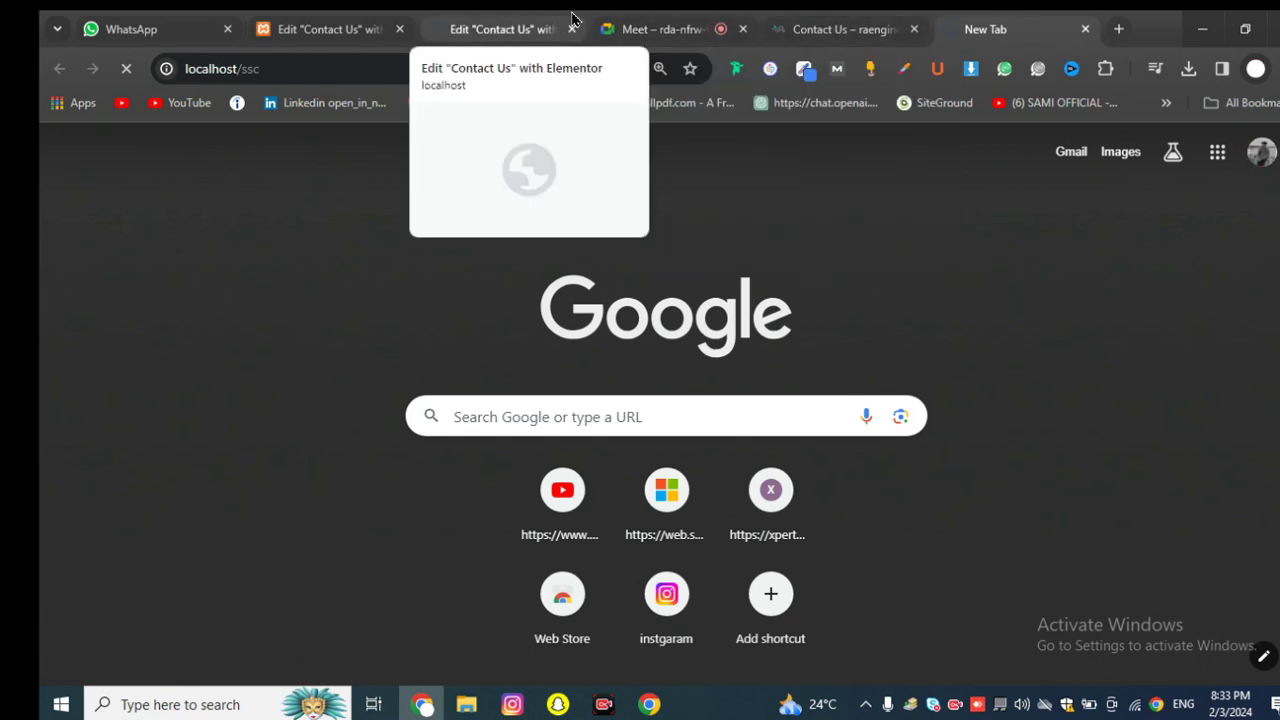
left_click(495, 29)
left_click(985, 29)
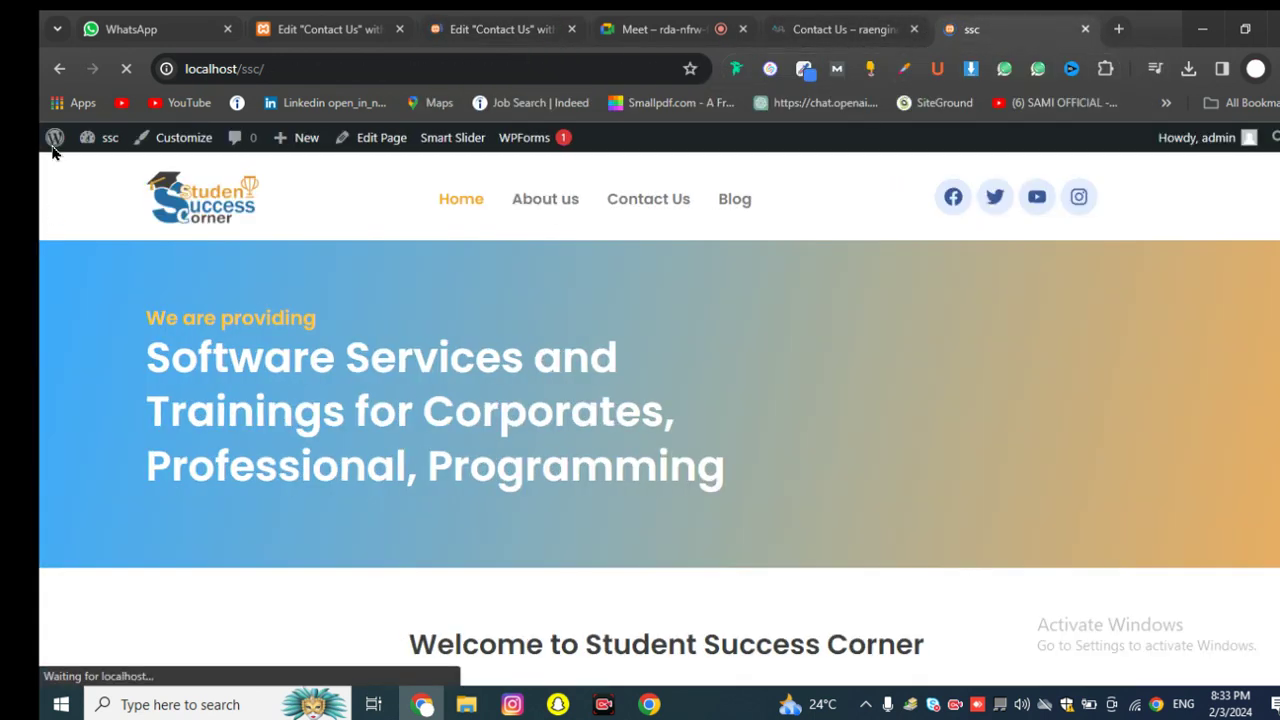
mouse_move(53, 145)
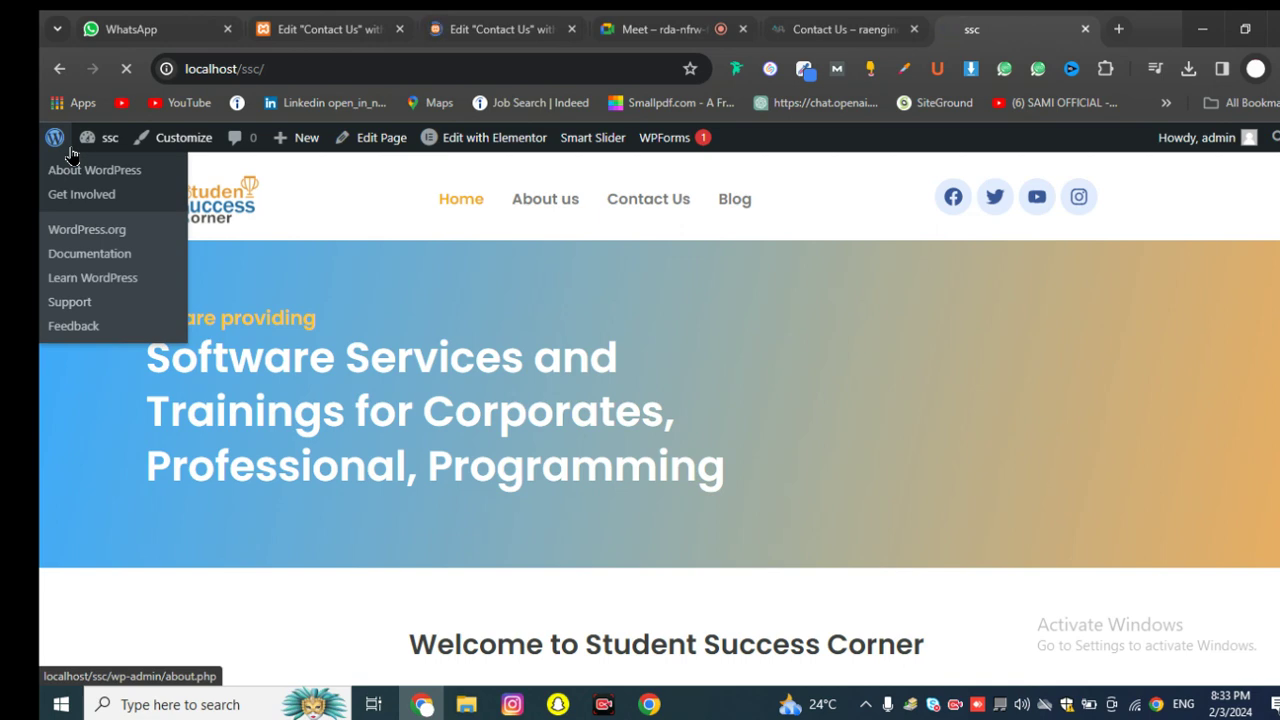
left_click(71, 150)
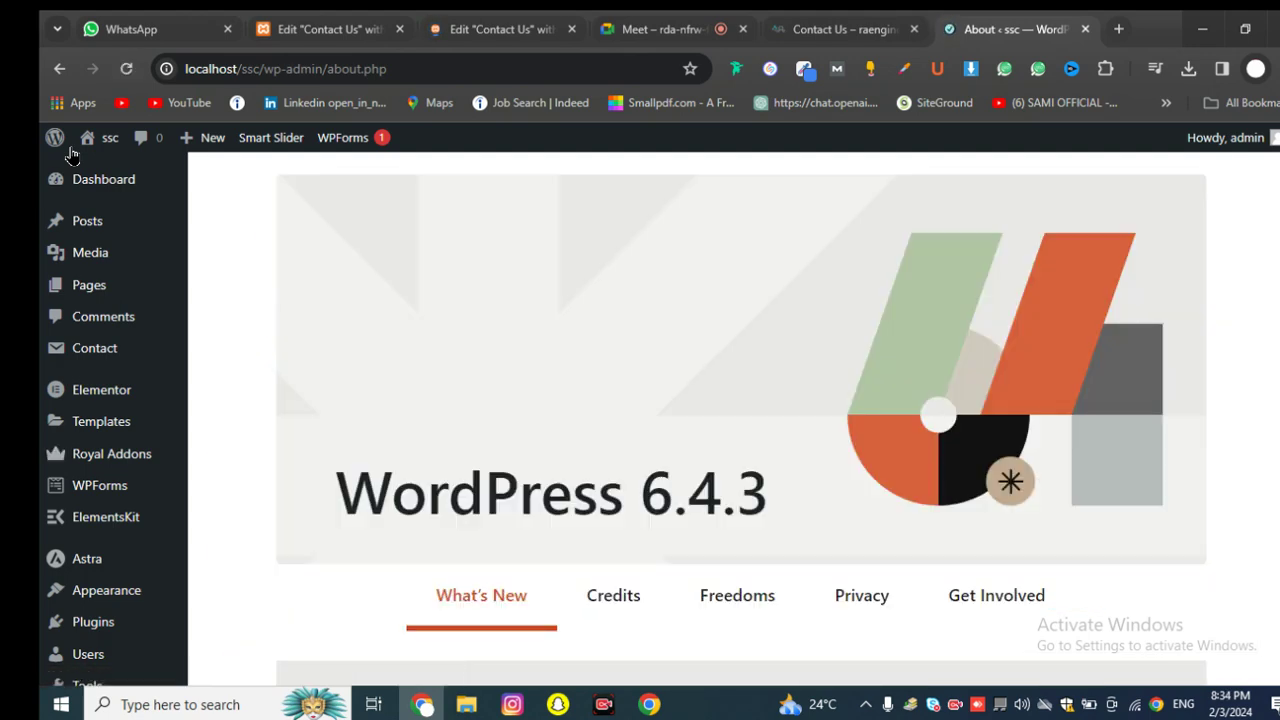
Step: Open the list of Contact Form 7 contact forms in the WordPress admin
scroll(134, 371, "down", 3)
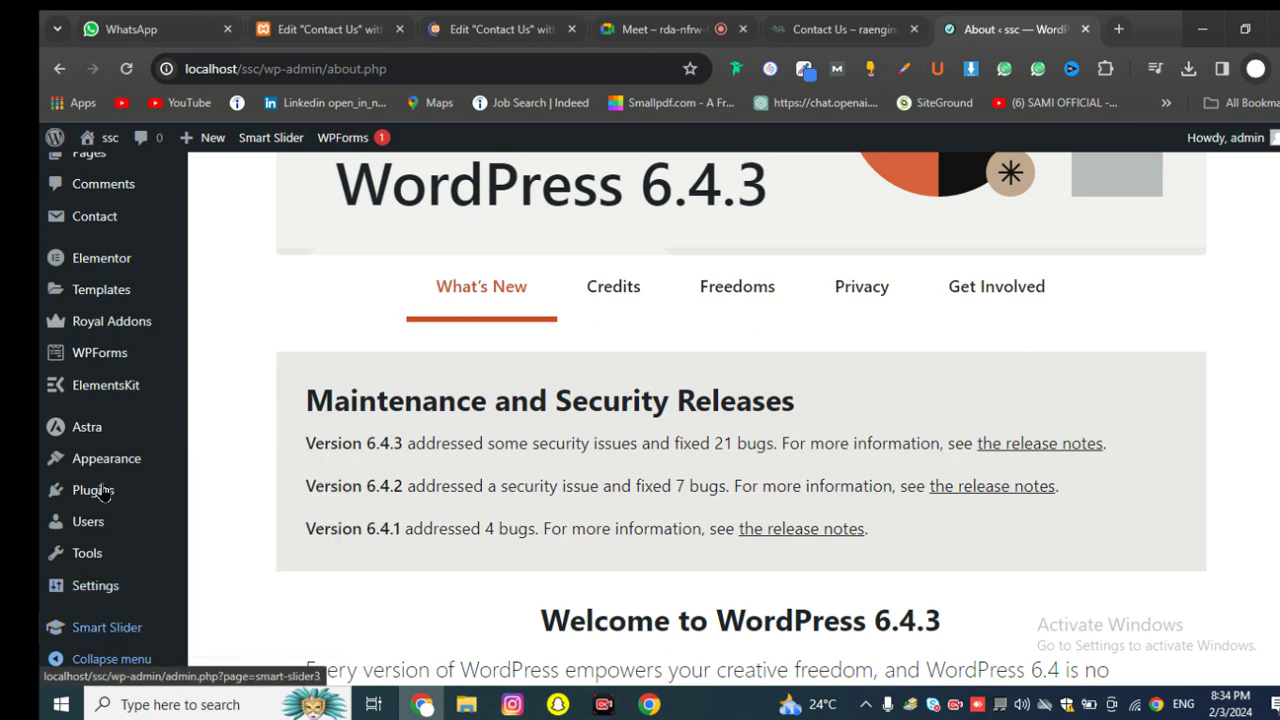
scroll(134, 440, "up", 3)
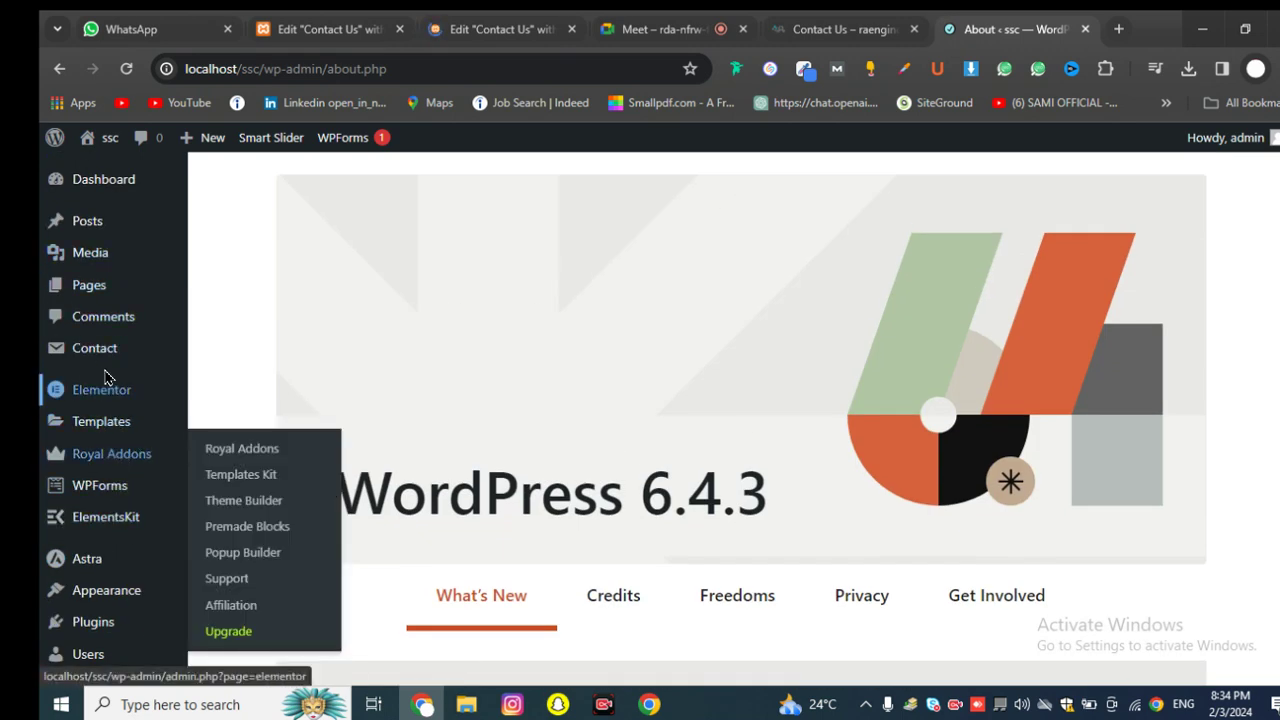
mouse_move(113, 495)
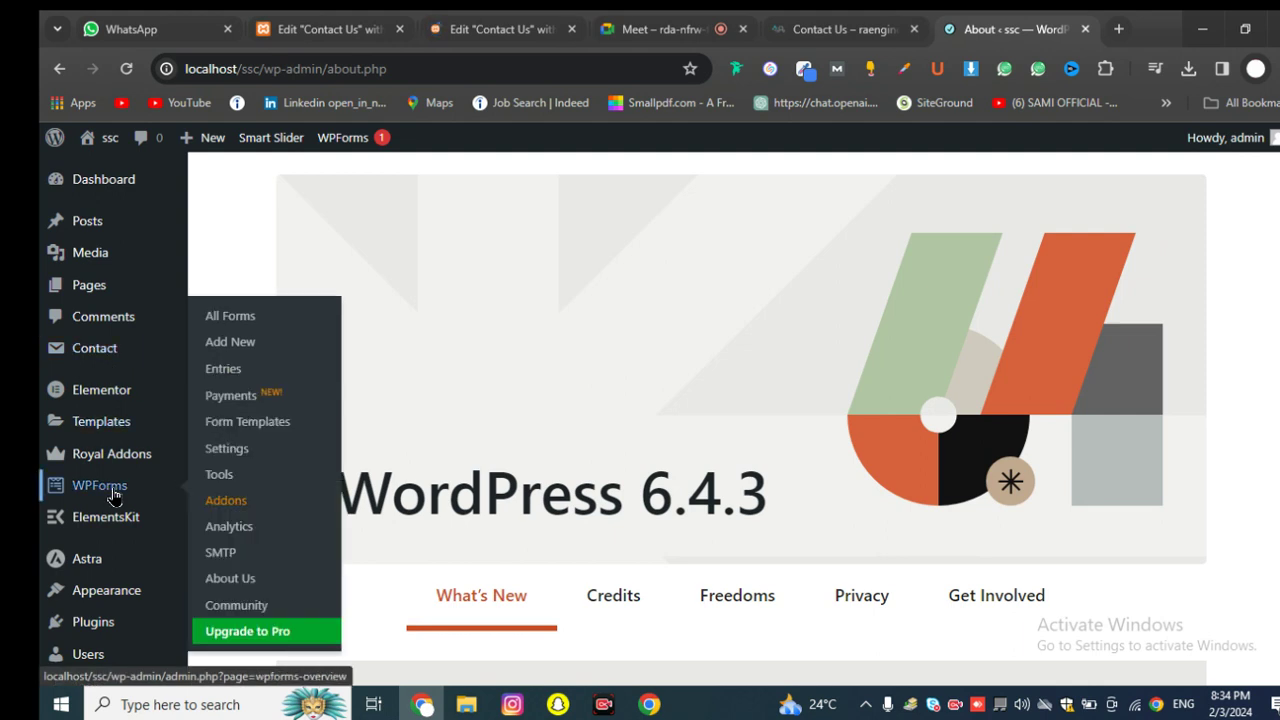
mouse_move(85, 357)
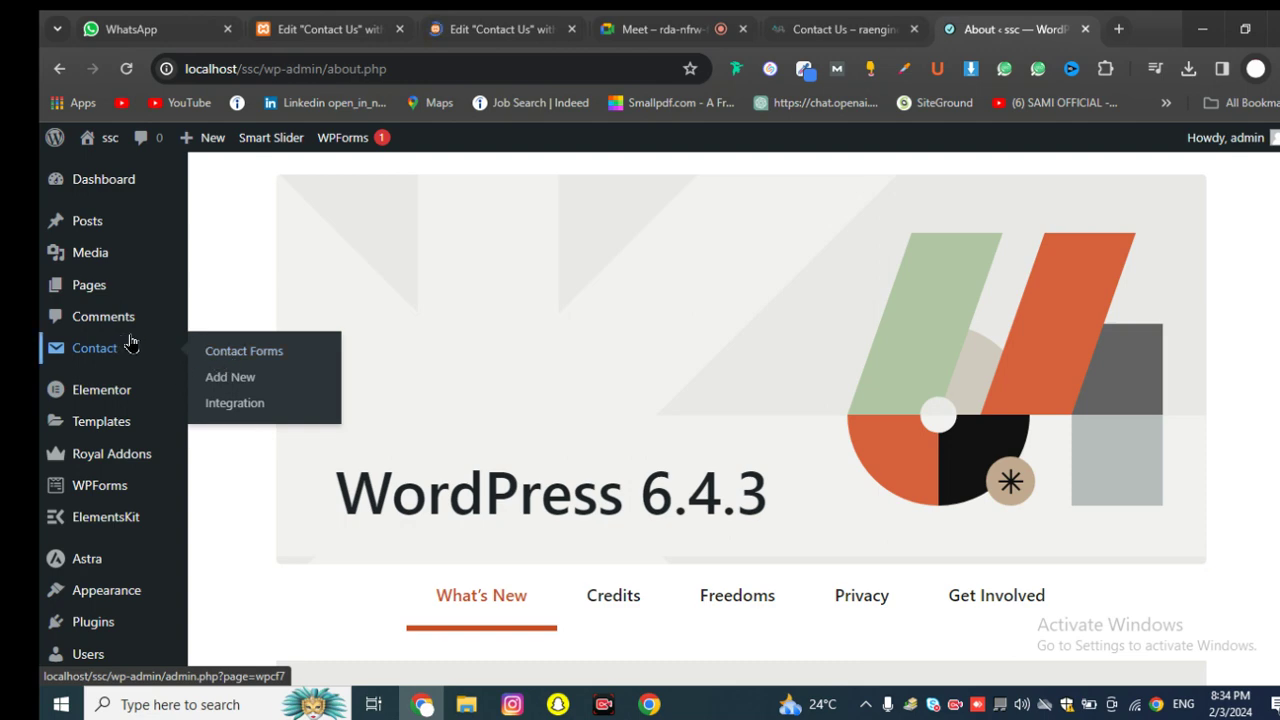
left_click(240, 344)
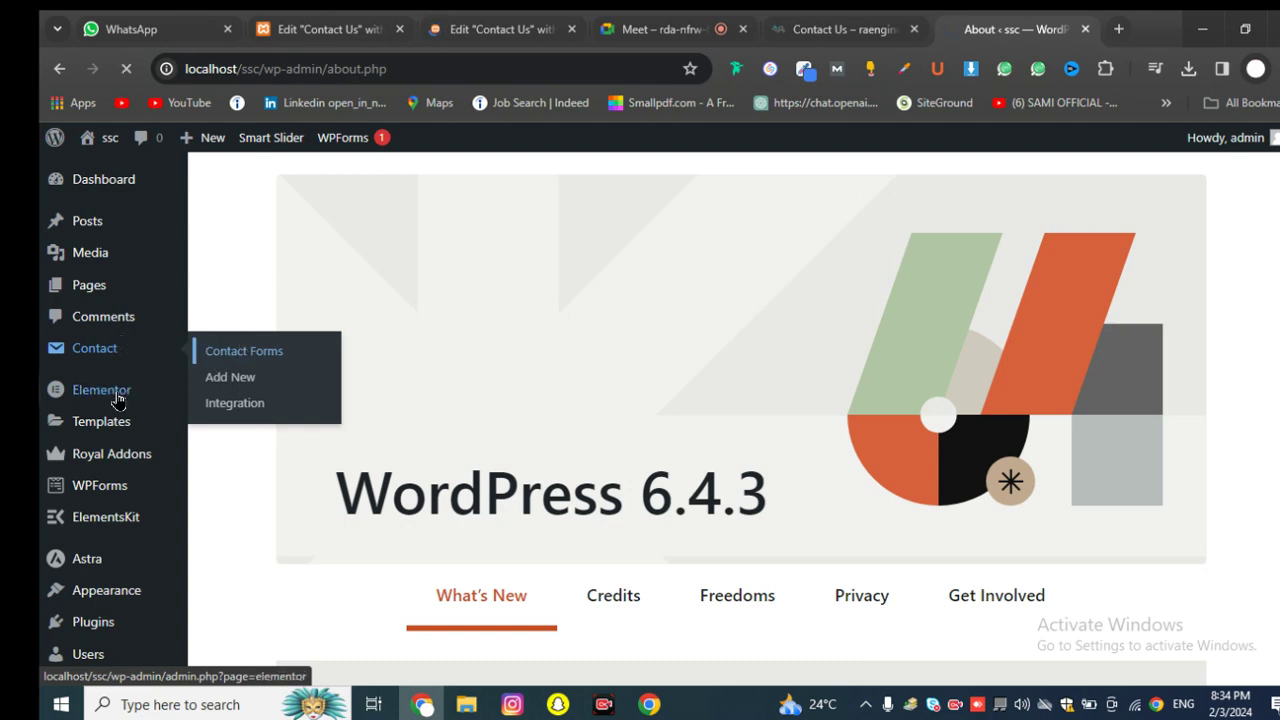
scroll(116, 400, "down", 2)
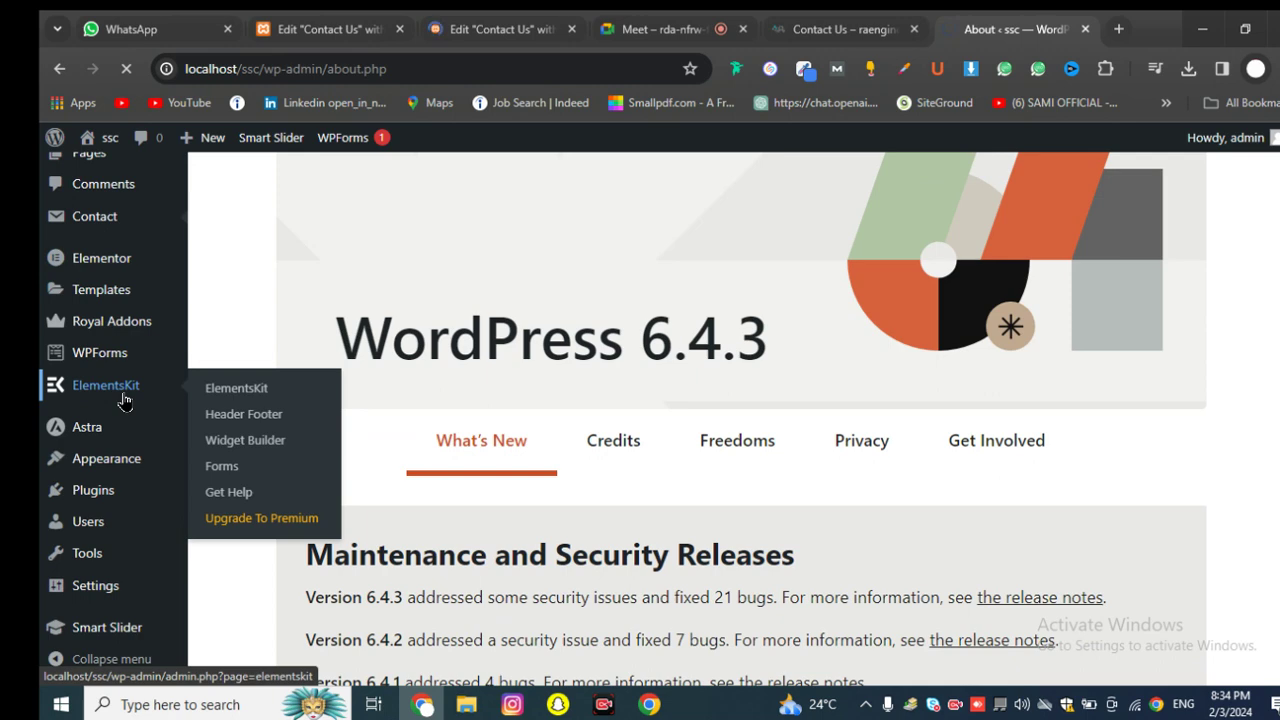
scroll(123, 600, "down", 3)
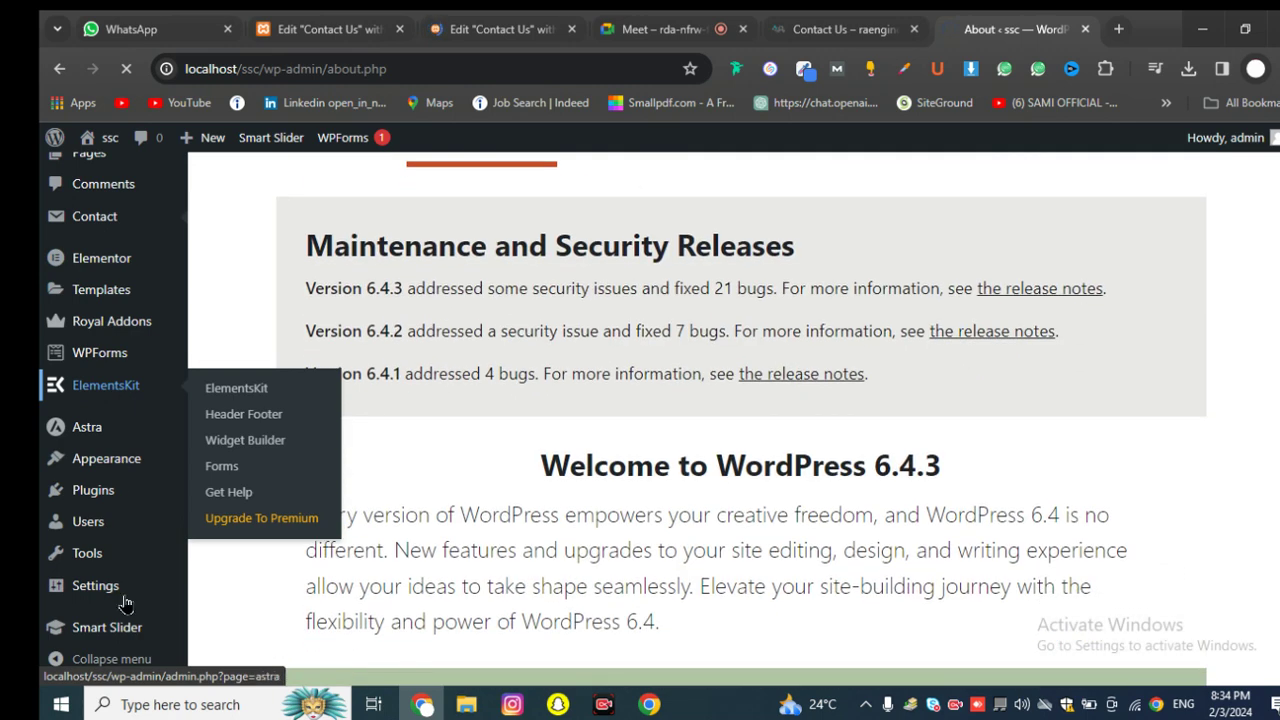
scroll(133, 488, "up", 1)
scroll(133, 488, "up", 2)
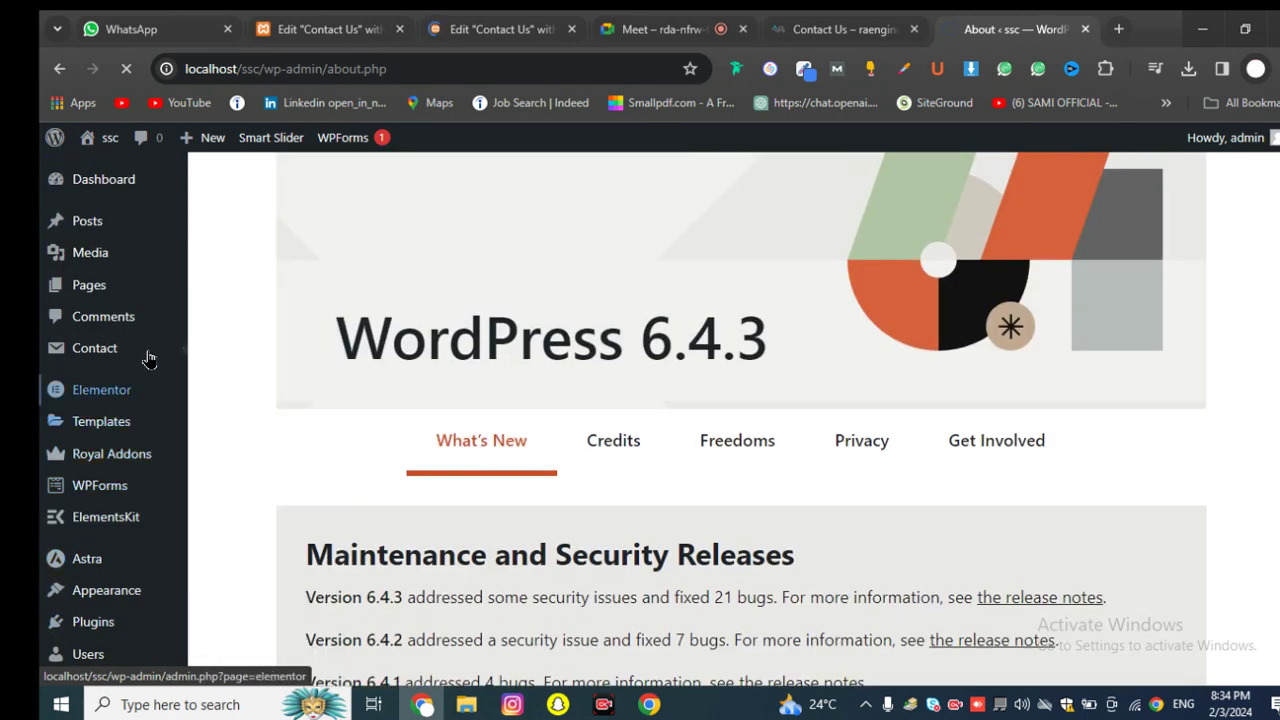
mouse_move(149, 358)
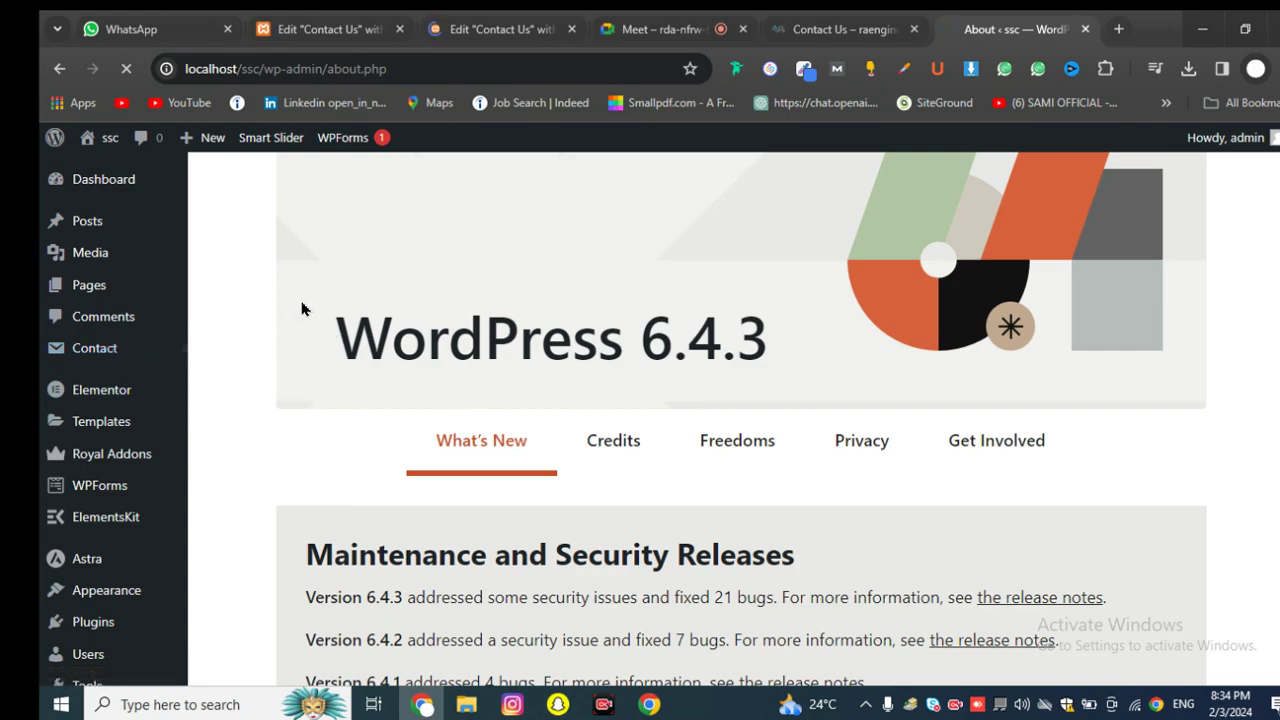
Step: Open Contact form 1 for editing from the contact forms list
scroll(456, 367, "down", 2)
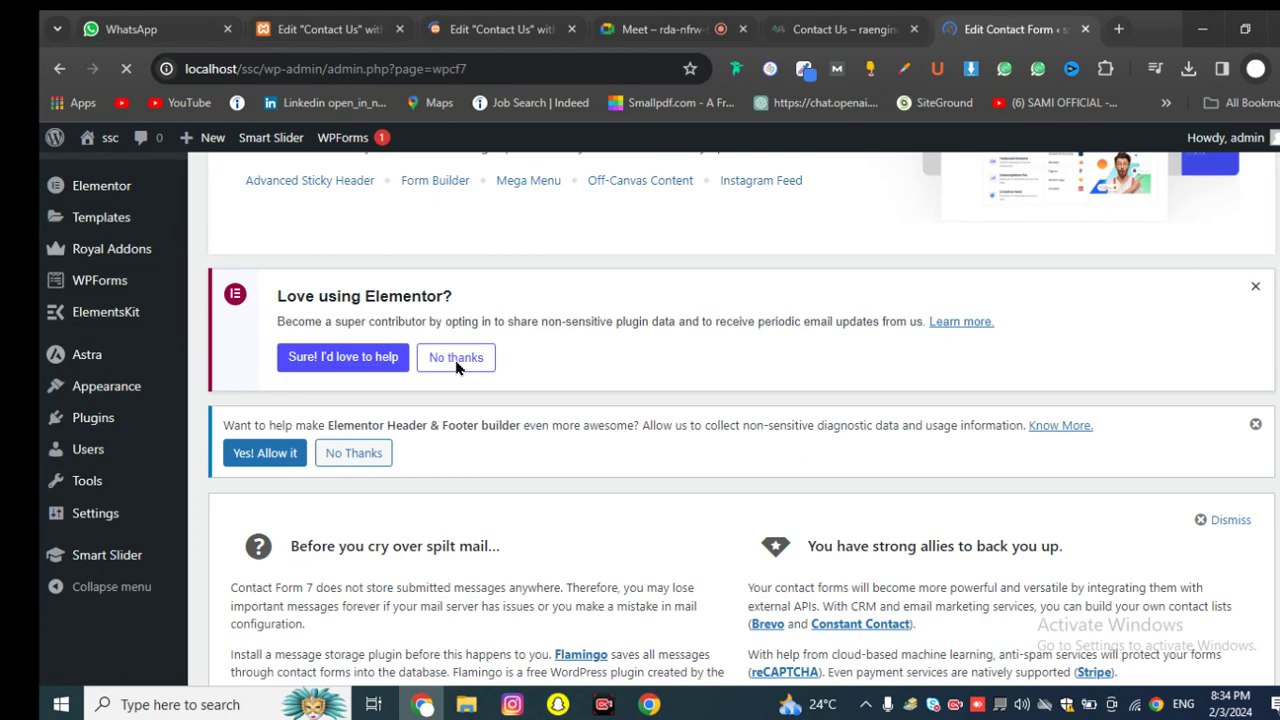
scroll(460, 368, "down", 4)
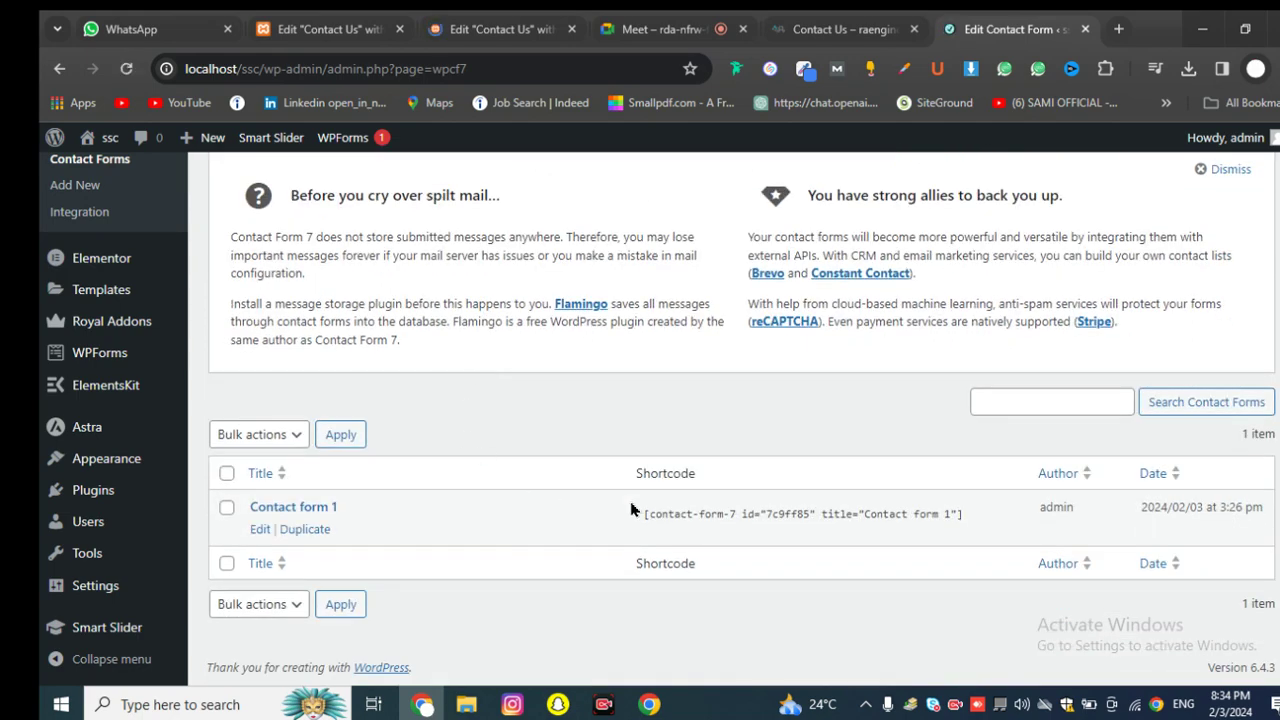
scroll(449, 478, "up", 5)
scroll(449, 476, "down", 5)
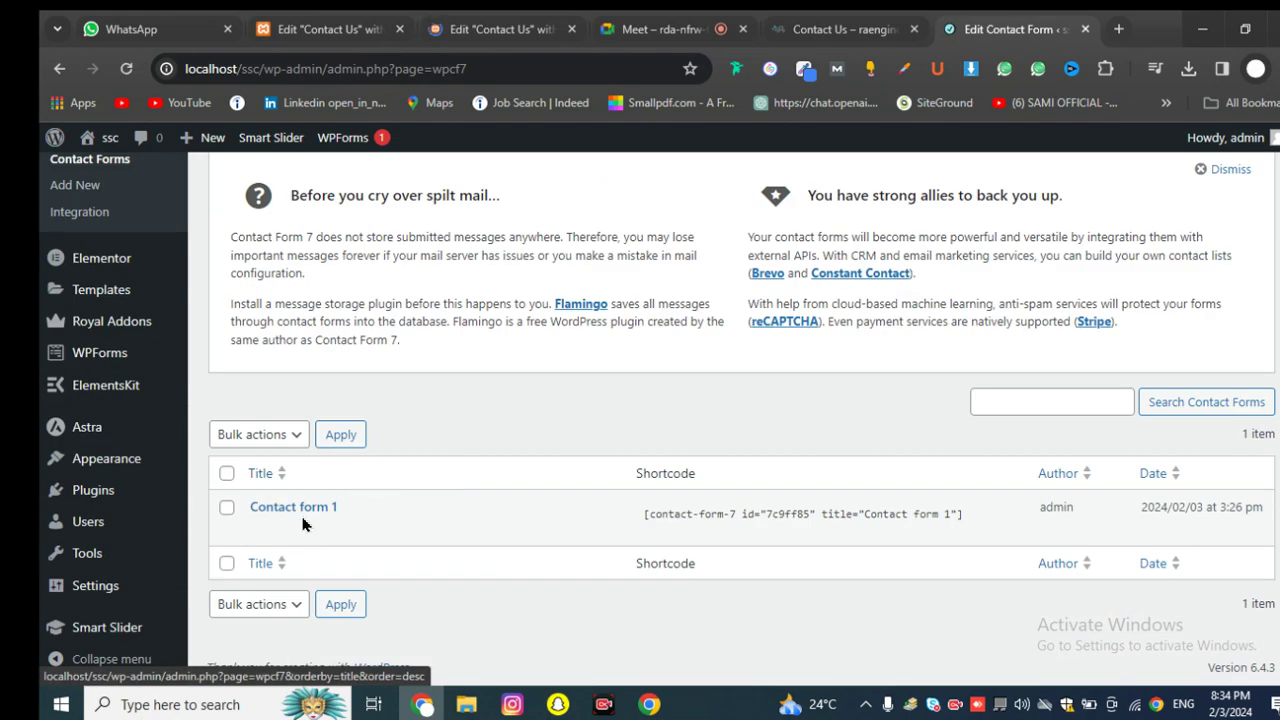
left_click(262, 531)
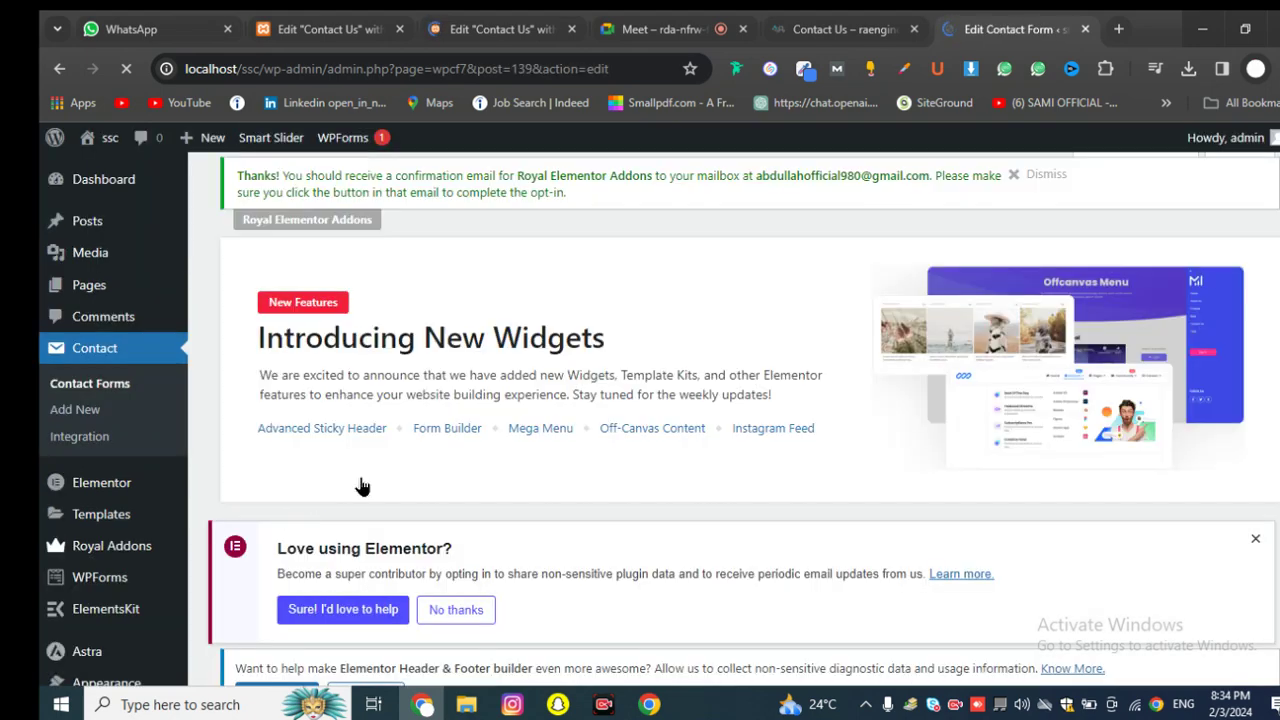
Step: Examine Contact form 1's template, including the name, email, subject, message and submit tags
scroll(390, 467, "down", 2)
scroll(390, 467, "down", 3)
scroll(414, 457, "up", 3)
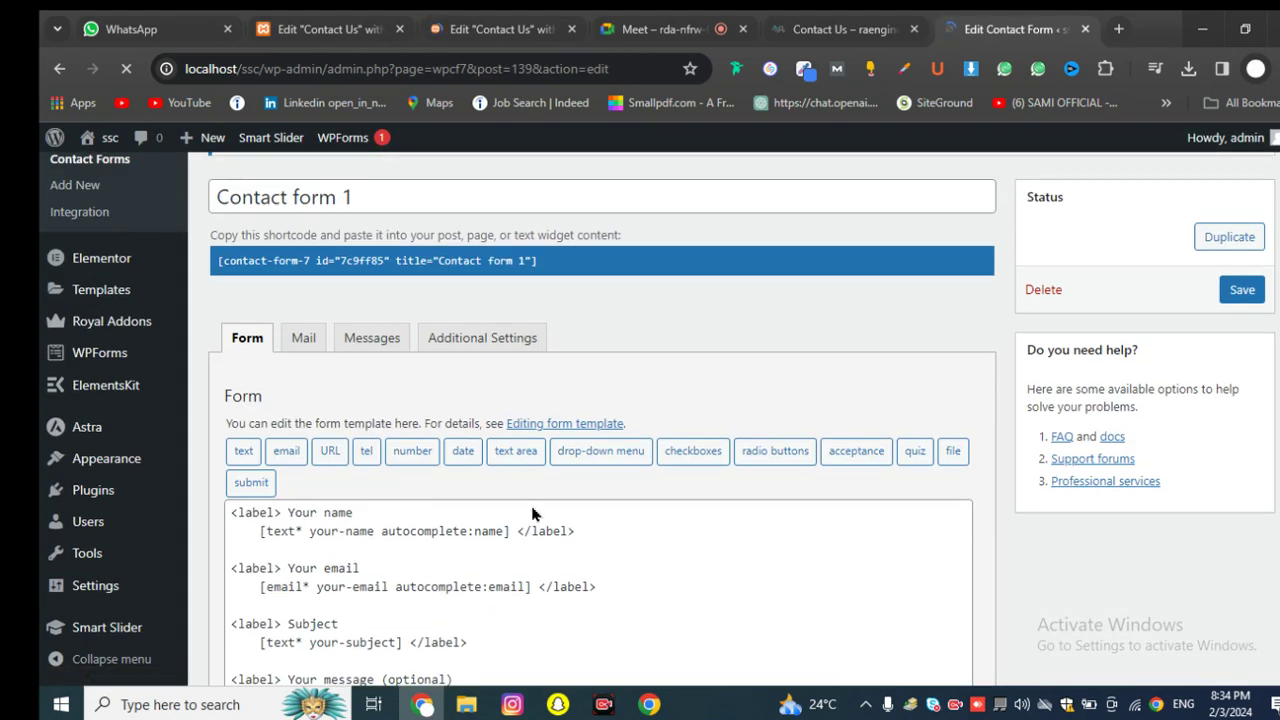
scroll(419, 492, "down", 2)
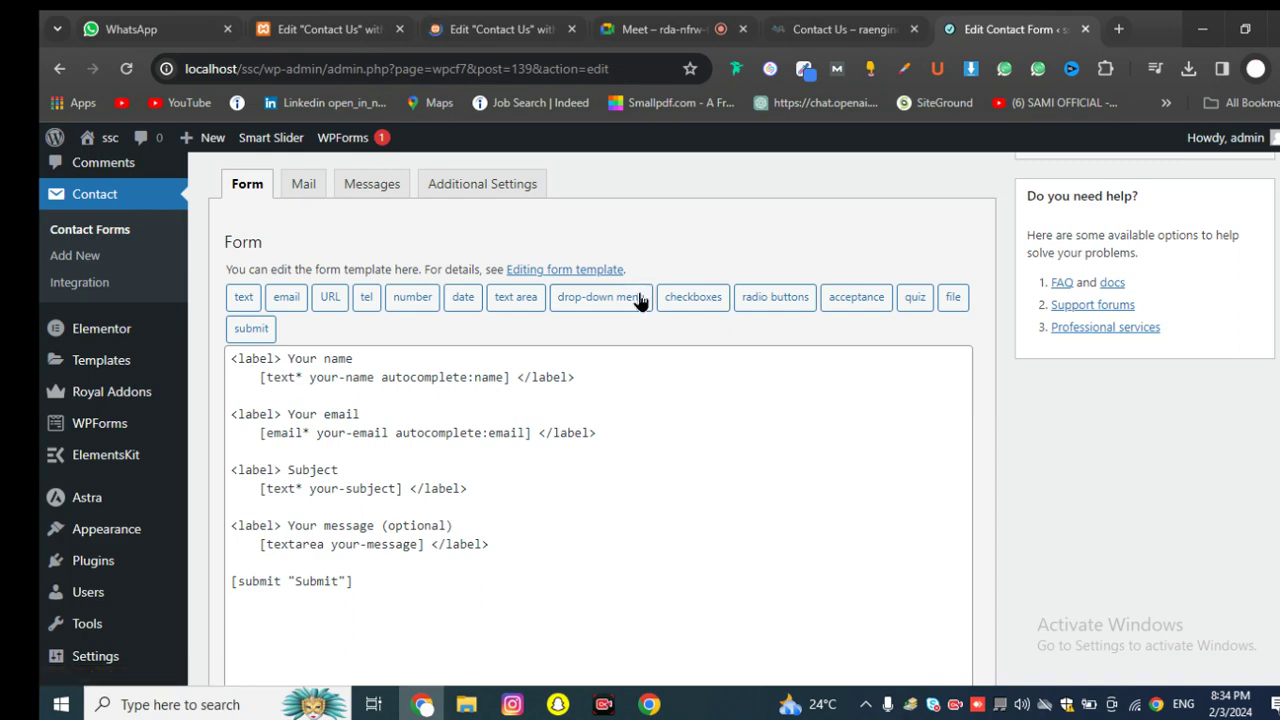
scroll(665, 357, "down", 2)
scroll(607, 386, "up", 2)
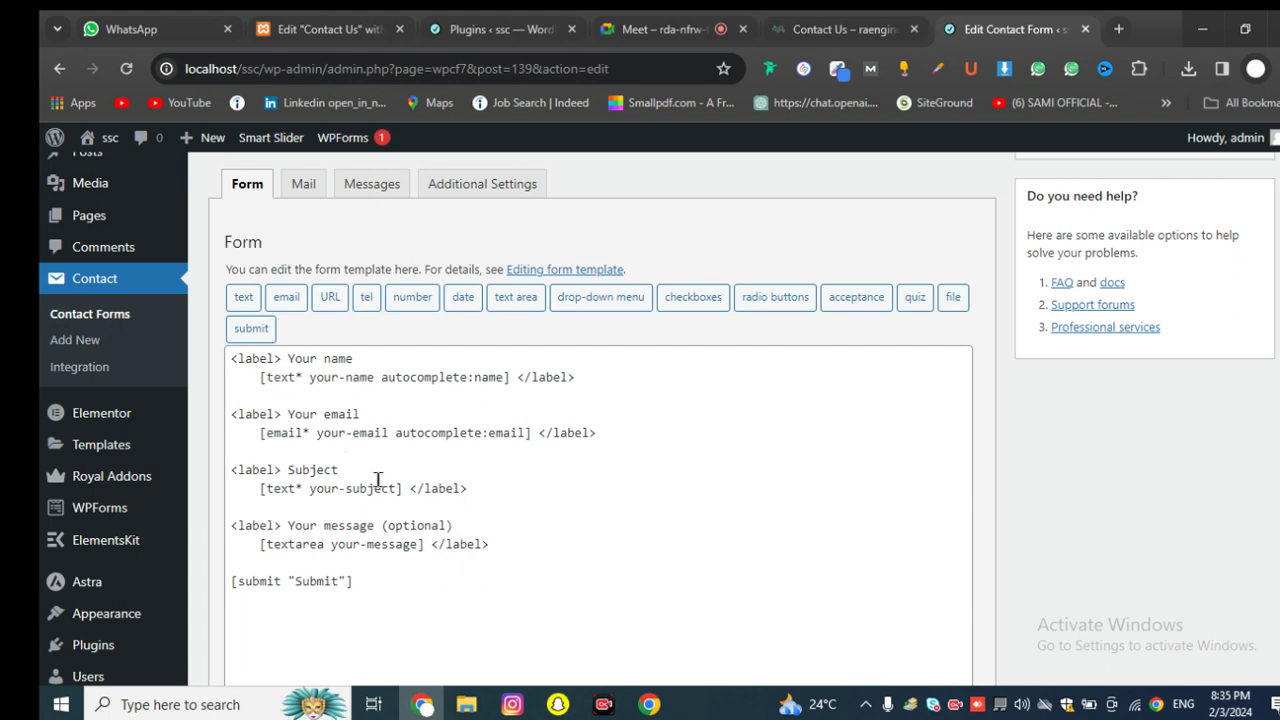
left_click(418, 592)
key("ctrl+a")
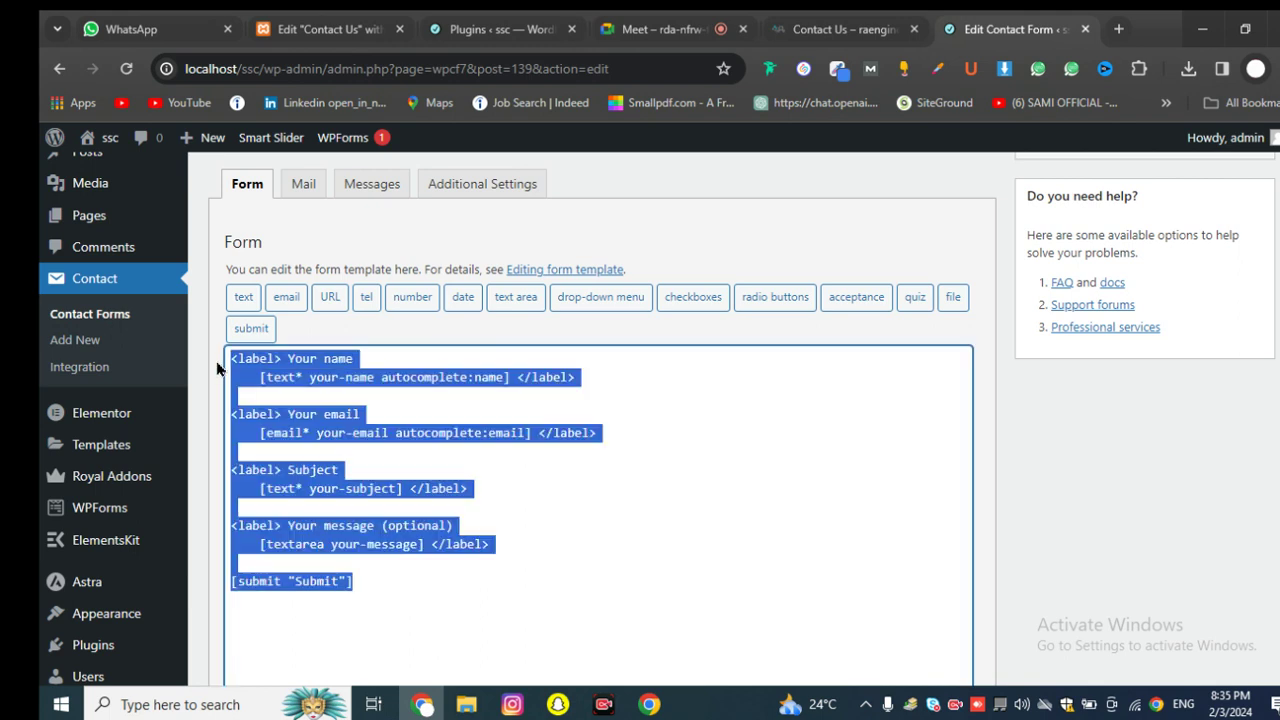
left_click(314, 416)
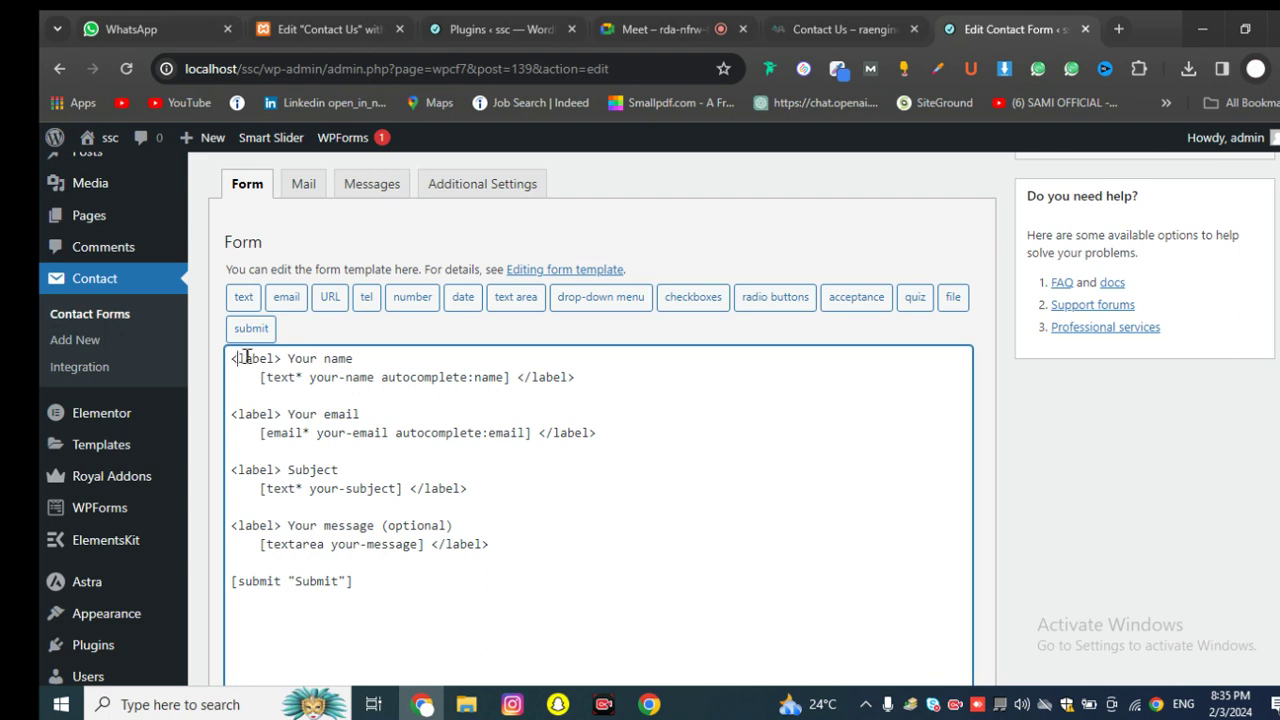
left_click_drag(235, 358, 354, 360)
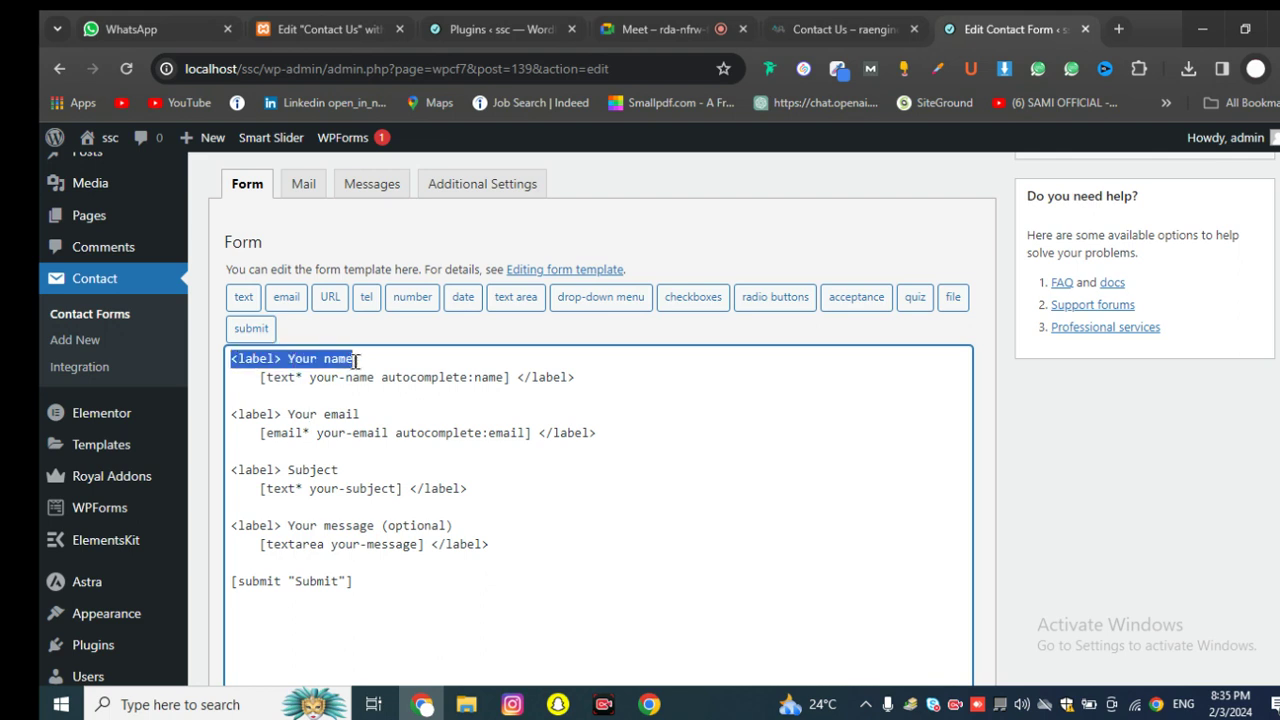
left_click_drag(237, 414, 382, 433)
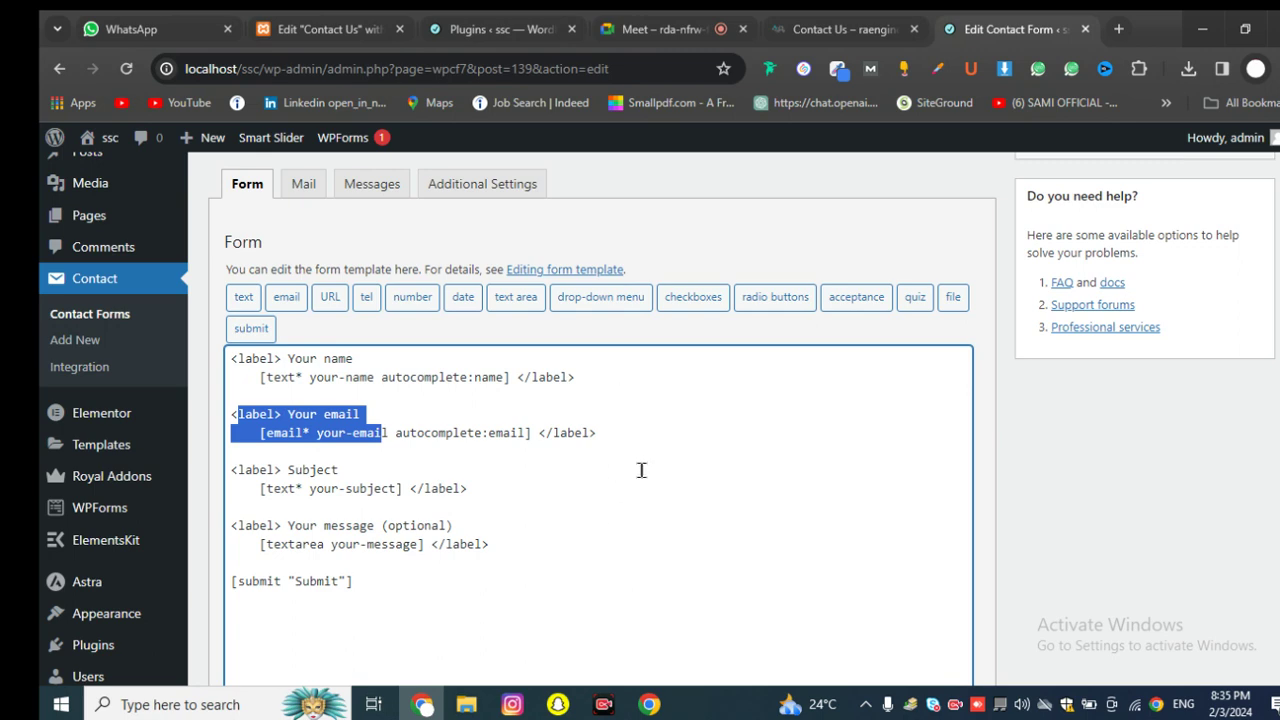
scroll(600, 410, "down", 2)
scroll(580, 480, "up", 2)
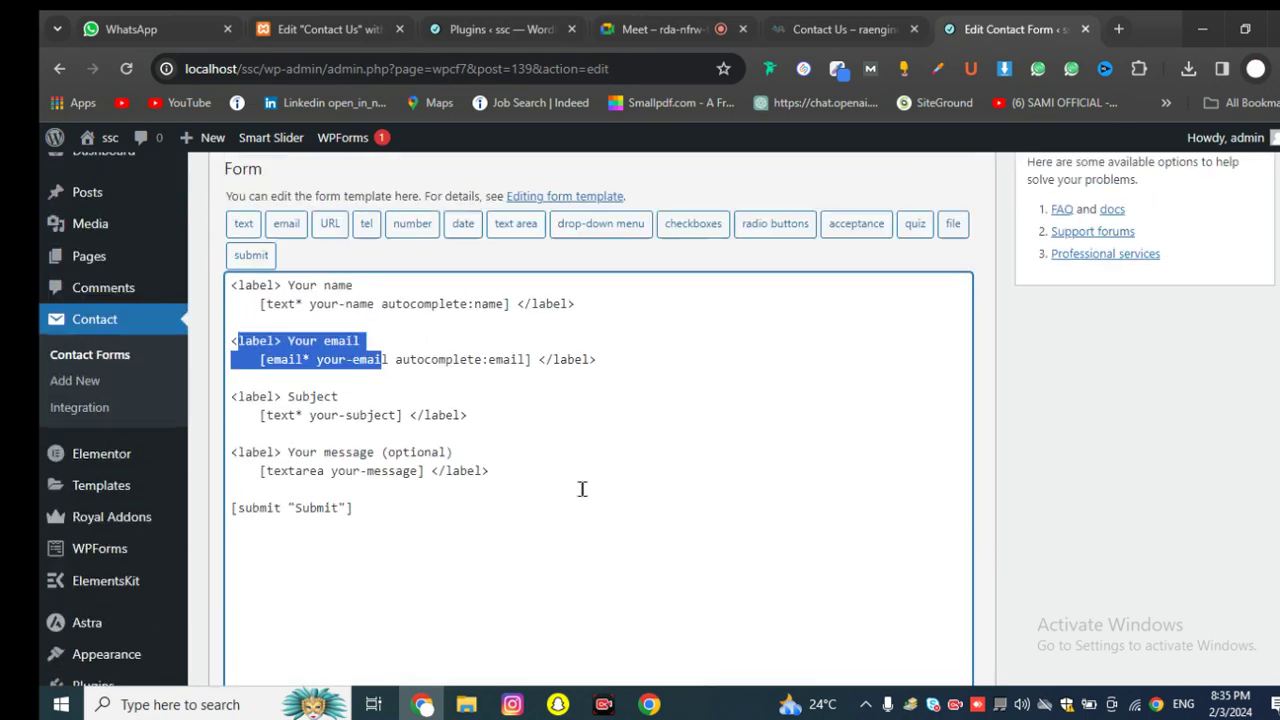
left_click_drag(354, 620, 236, 619)
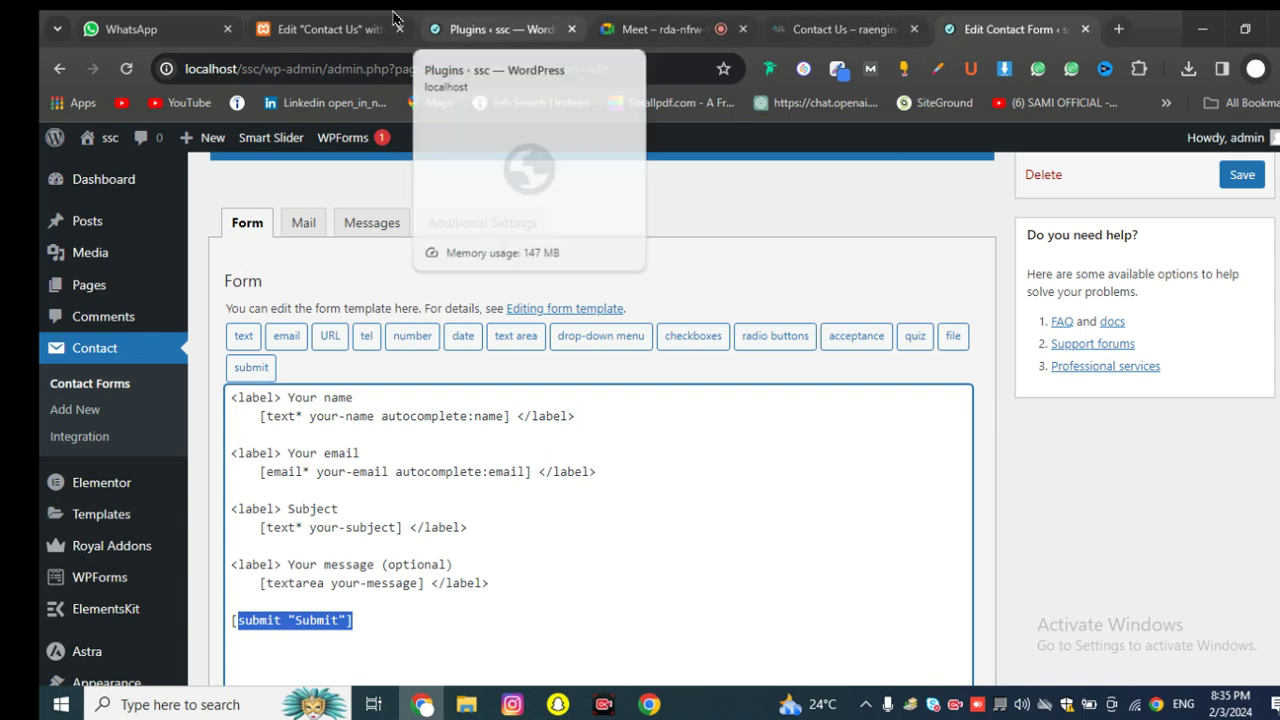
Step: Compare the form on the Elementor Contact Us page with the reference contact page, and return to the contact form editor
left_click(325, 29)
scroll(545, 295, "down", 2)
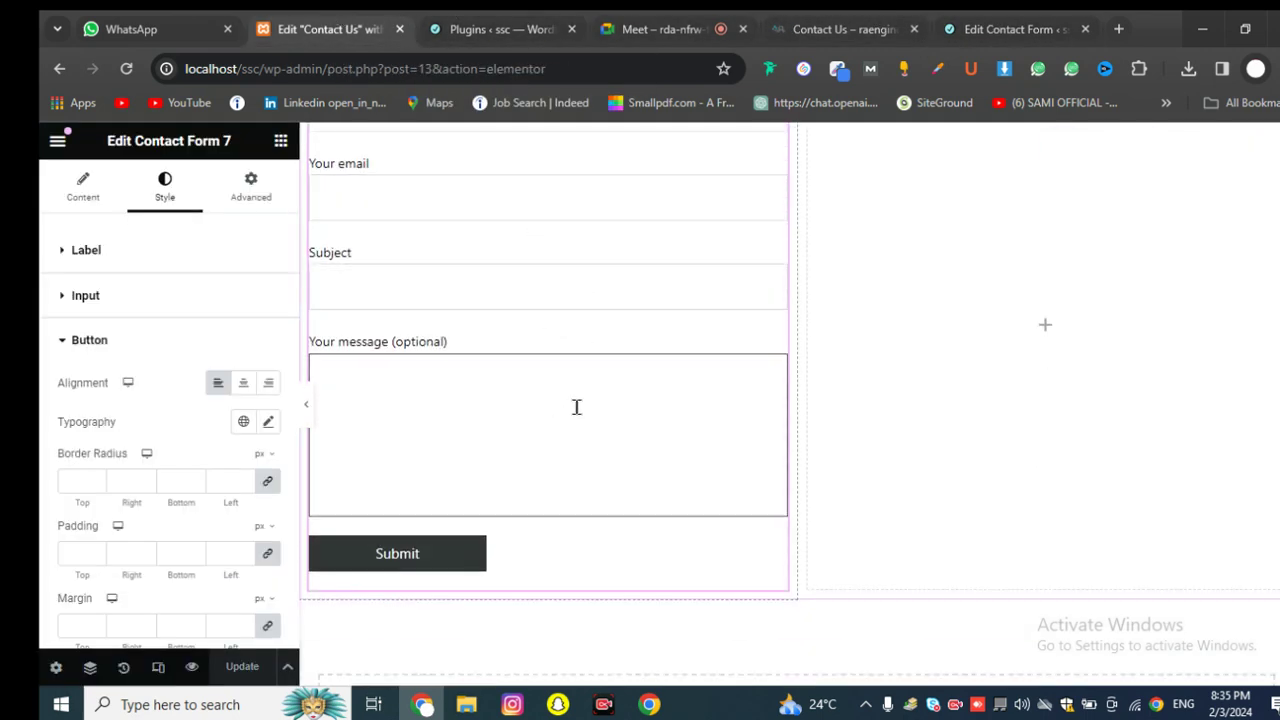
scroll(474, 357, "up", 2)
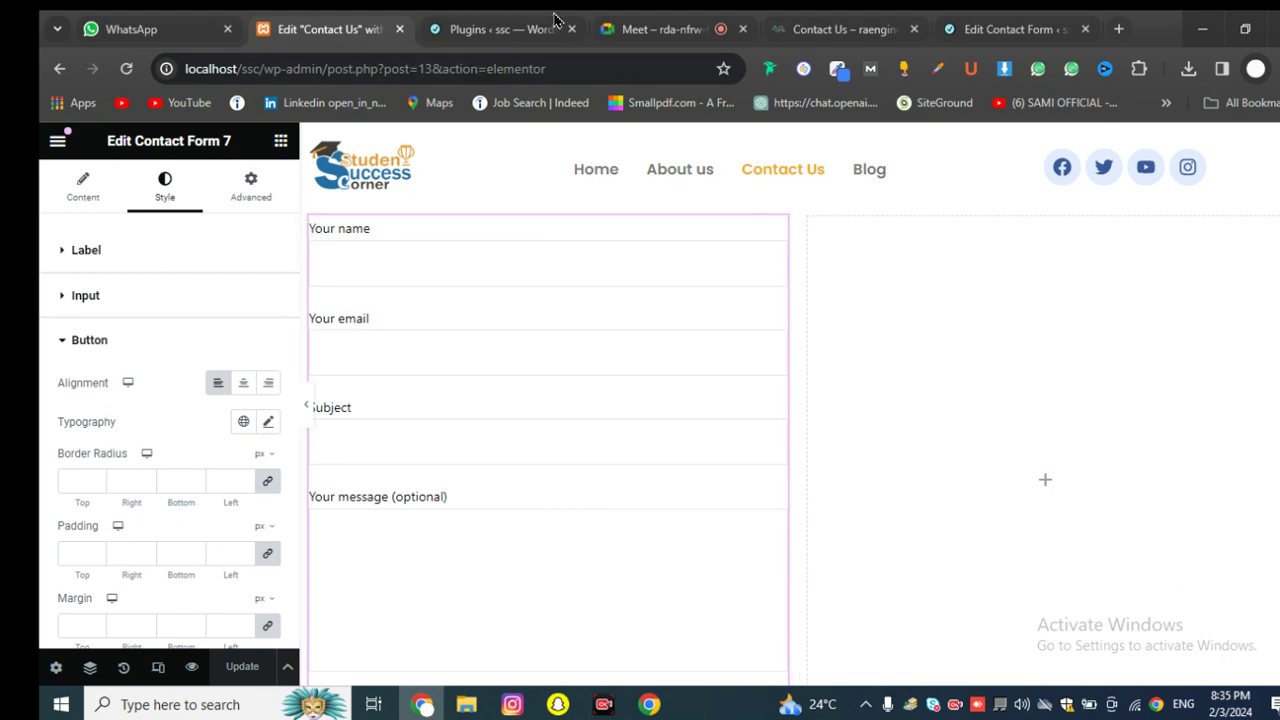
left_click(660, 29)
left_click(885, 24)
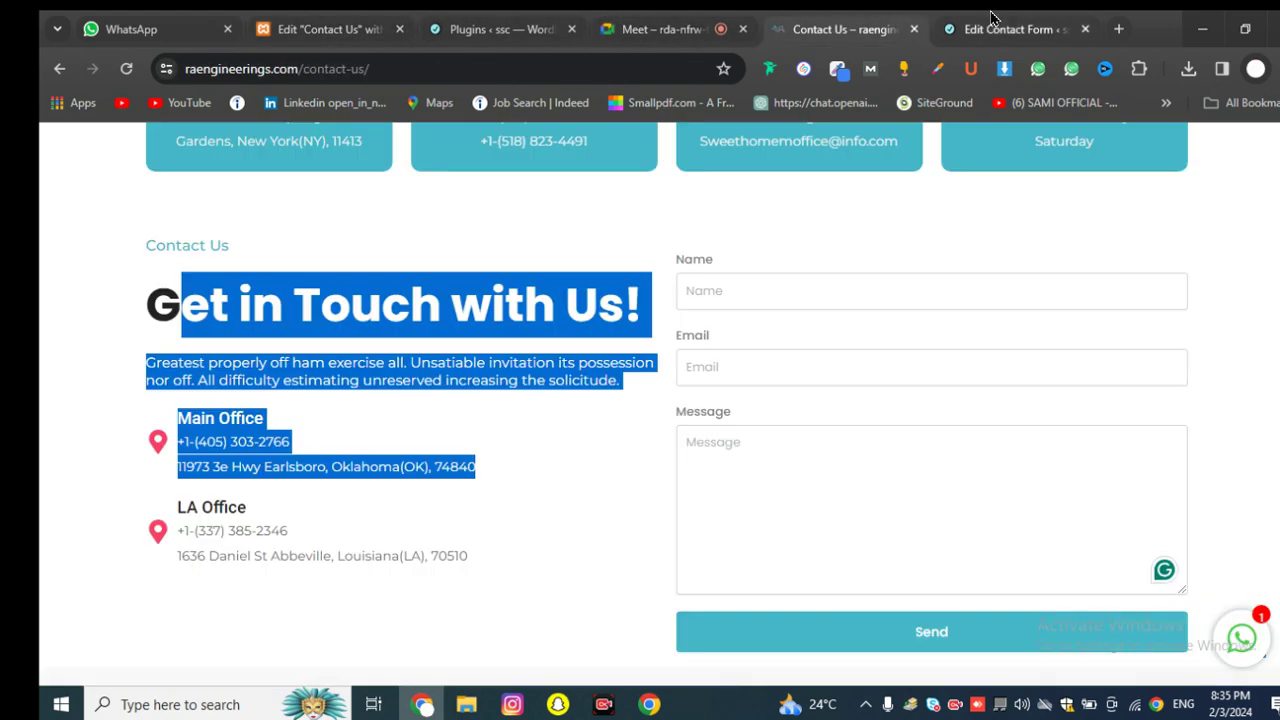
left_click(1010, 29)
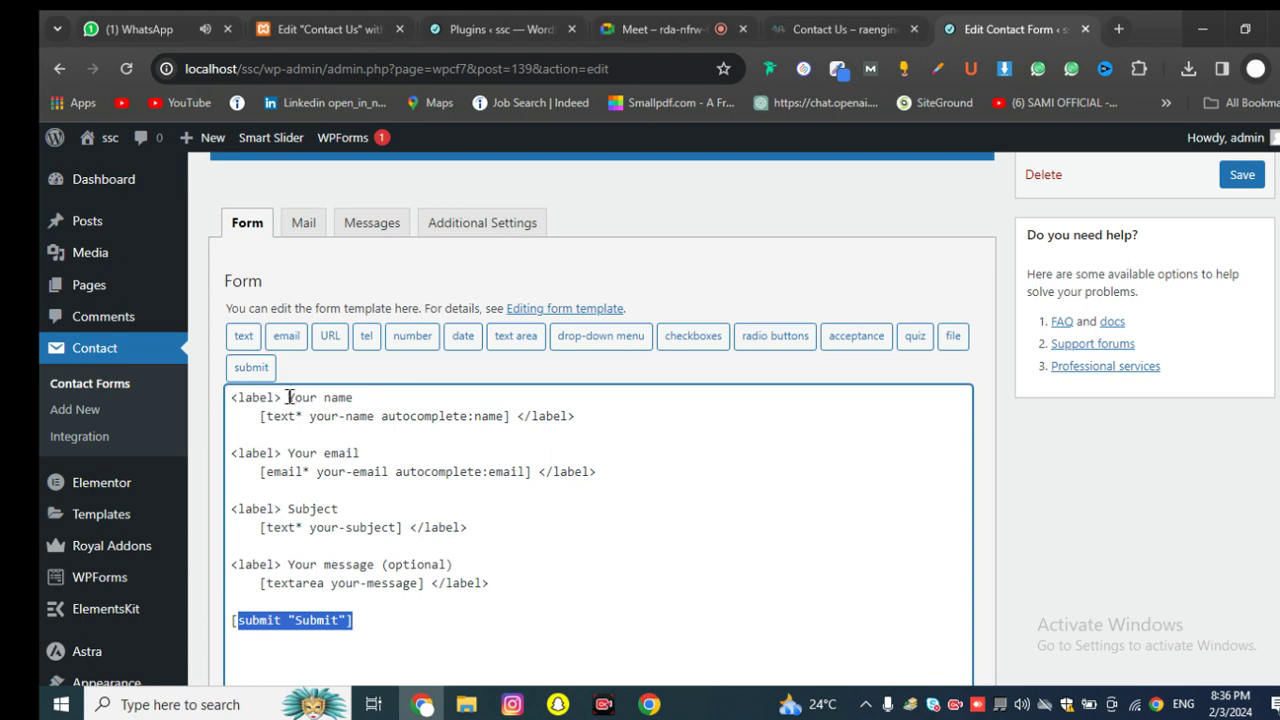
Step: Change the first field's label in the form template to "Name"
left_click_drag(289, 397, 383, 388)
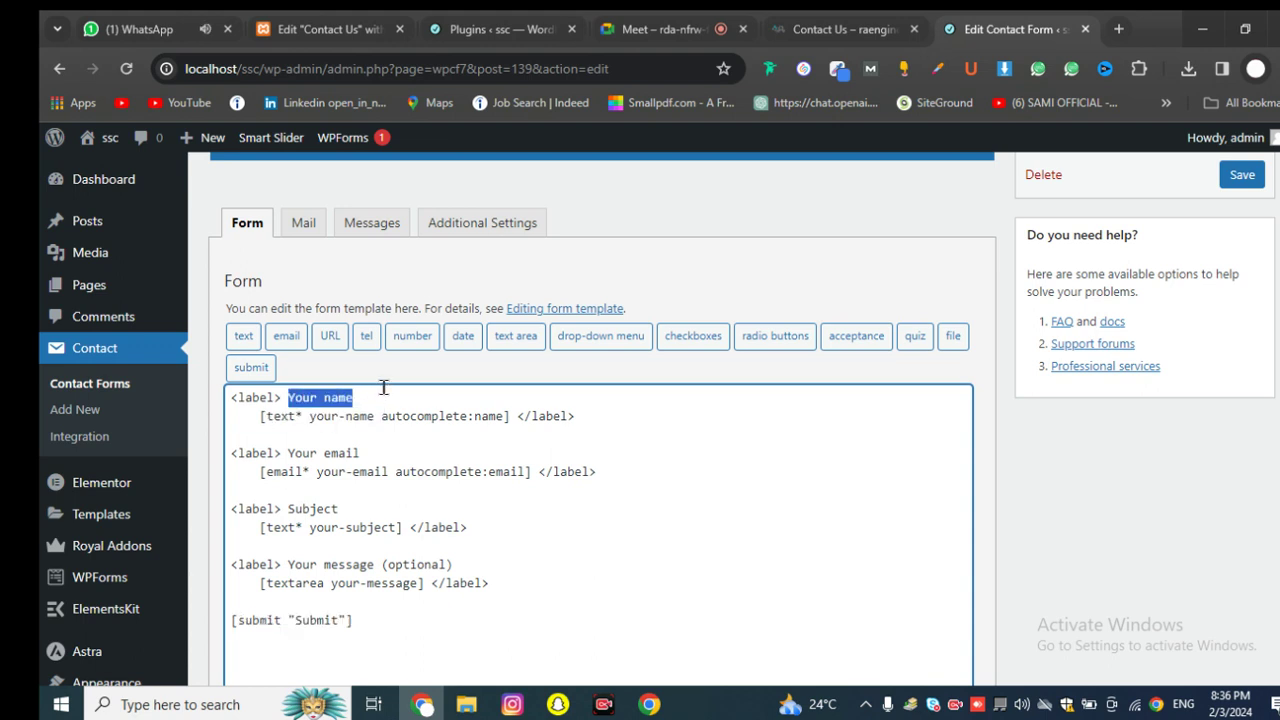
type("NAme")
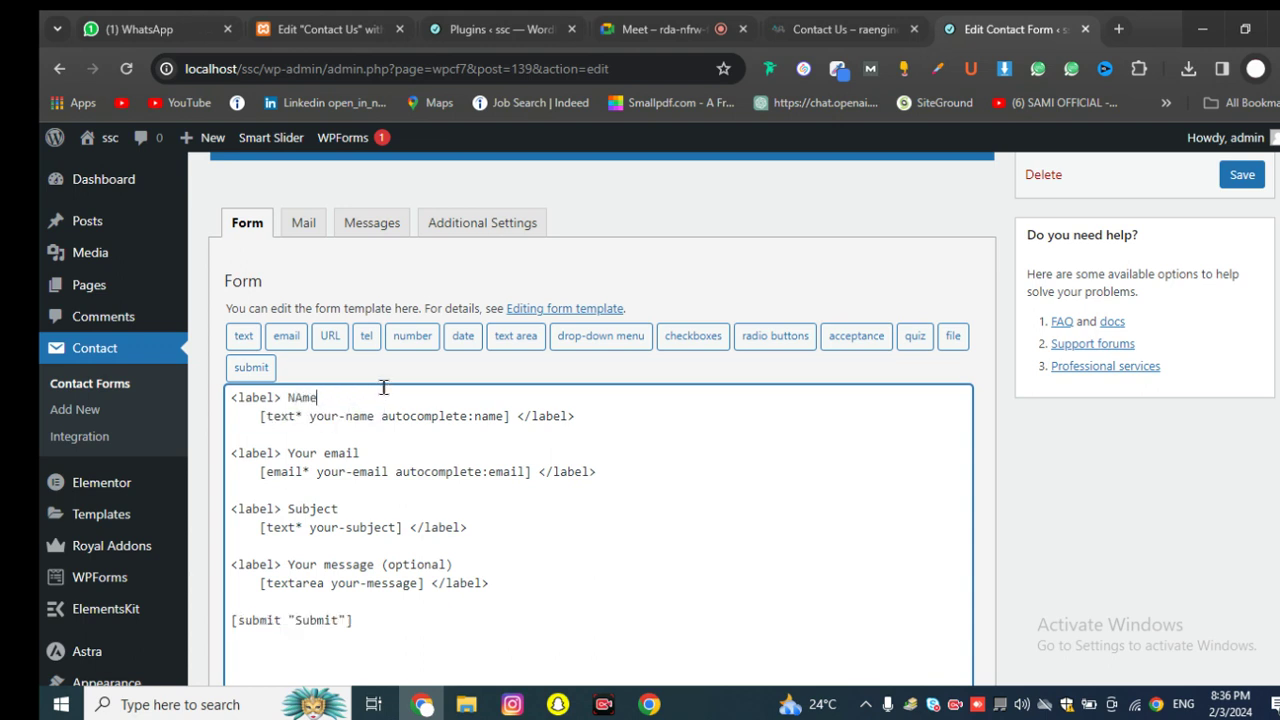
key("BackSpace")
key("BackSpace")
key("BackSpace")
type("ame")
Step: Duplicate the Name label and its text tag directly below the original, separated by a blank line
left_click_drag(288, 423, 236, 396)
key("ctrl+c")
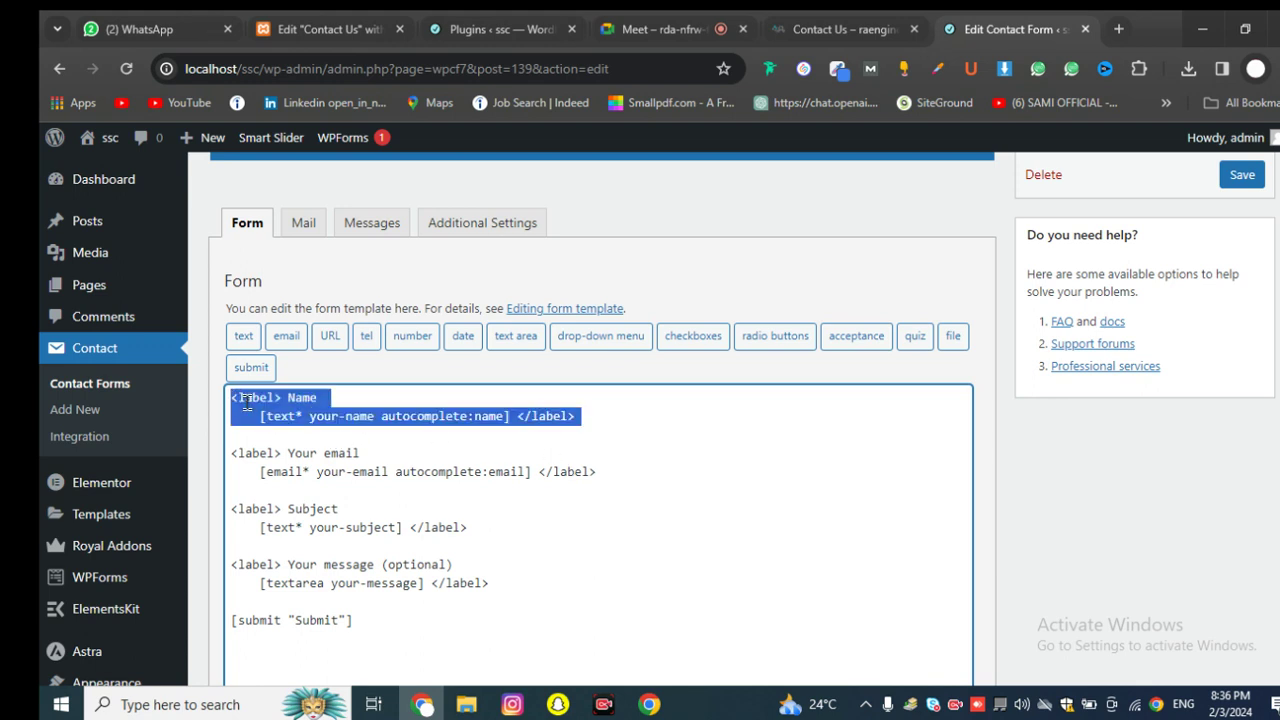
left_click(240, 436)
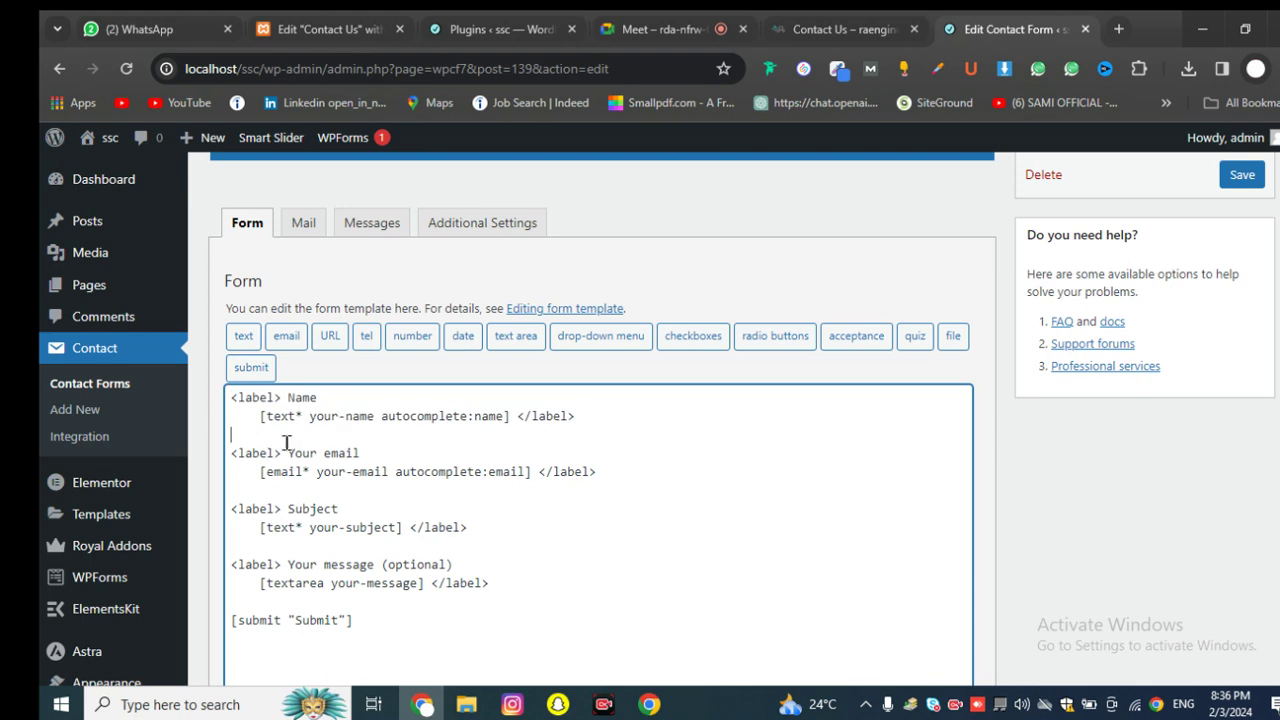
key("ctrl+v")
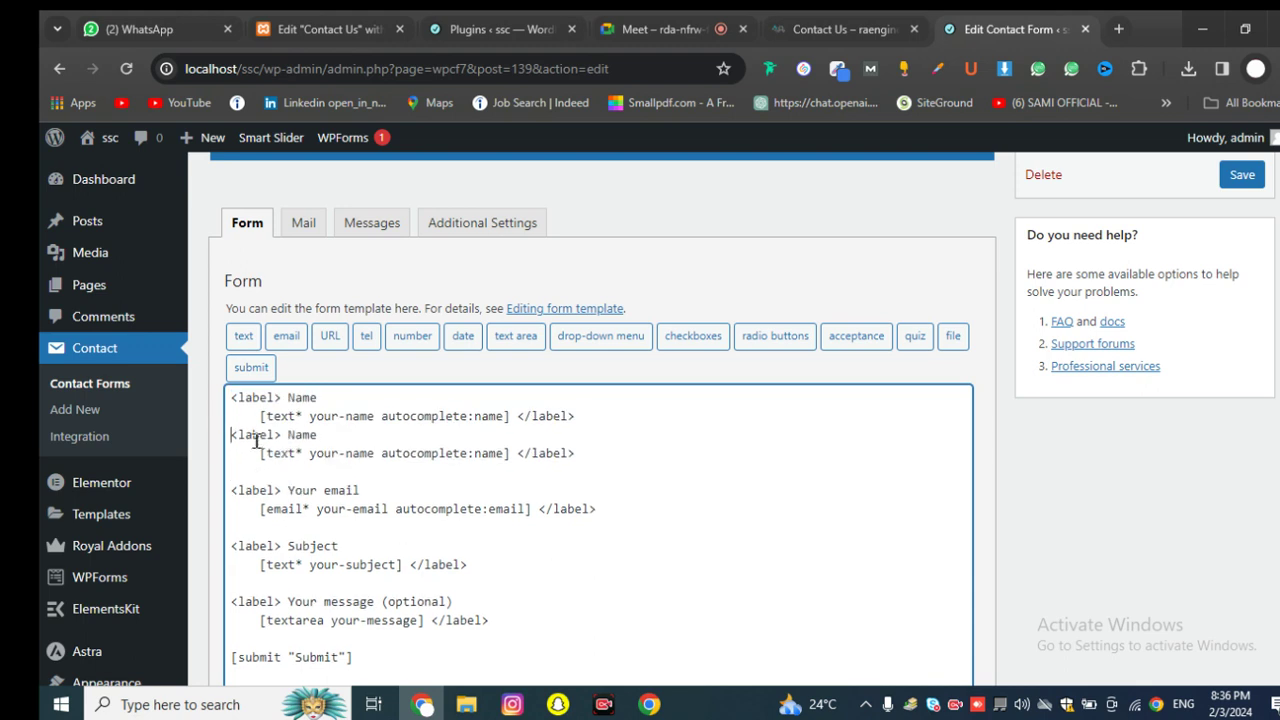
key("Return")
Step: Change the duplicated field's label to "Your Company"
left_click_drag(331, 457, 291, 445)
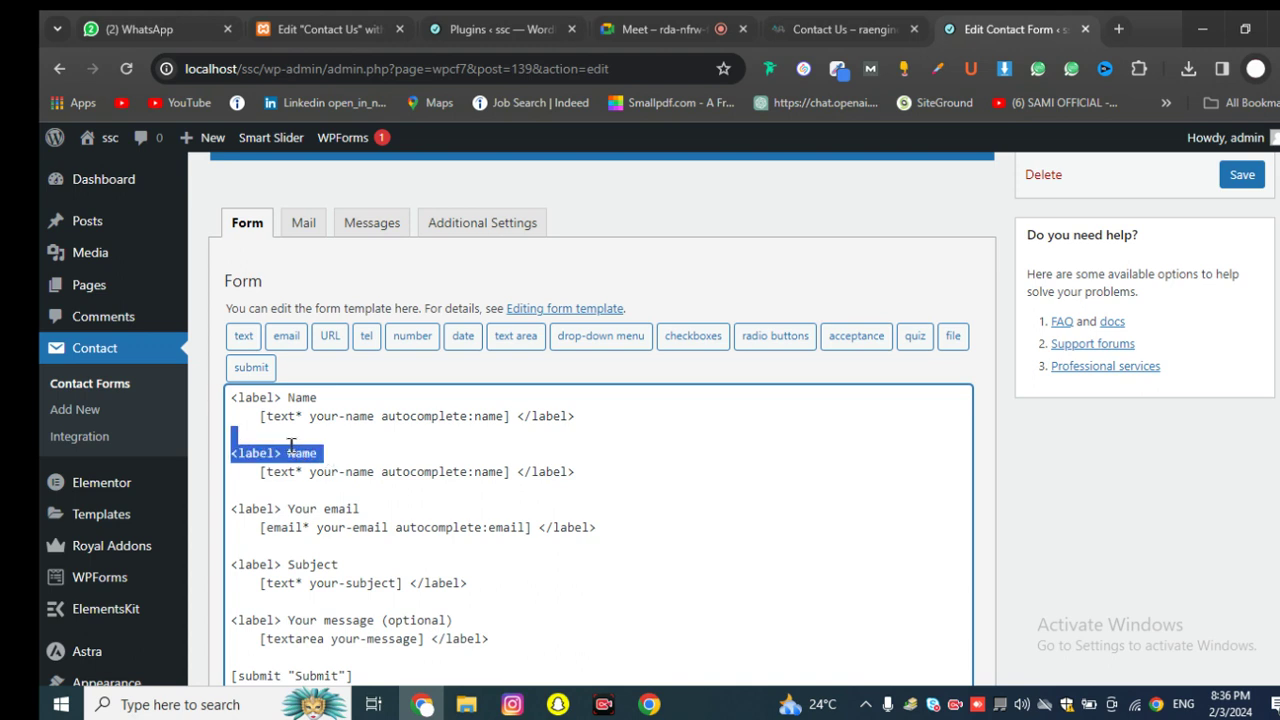
double_click(296, 452)
key("BackSpace")
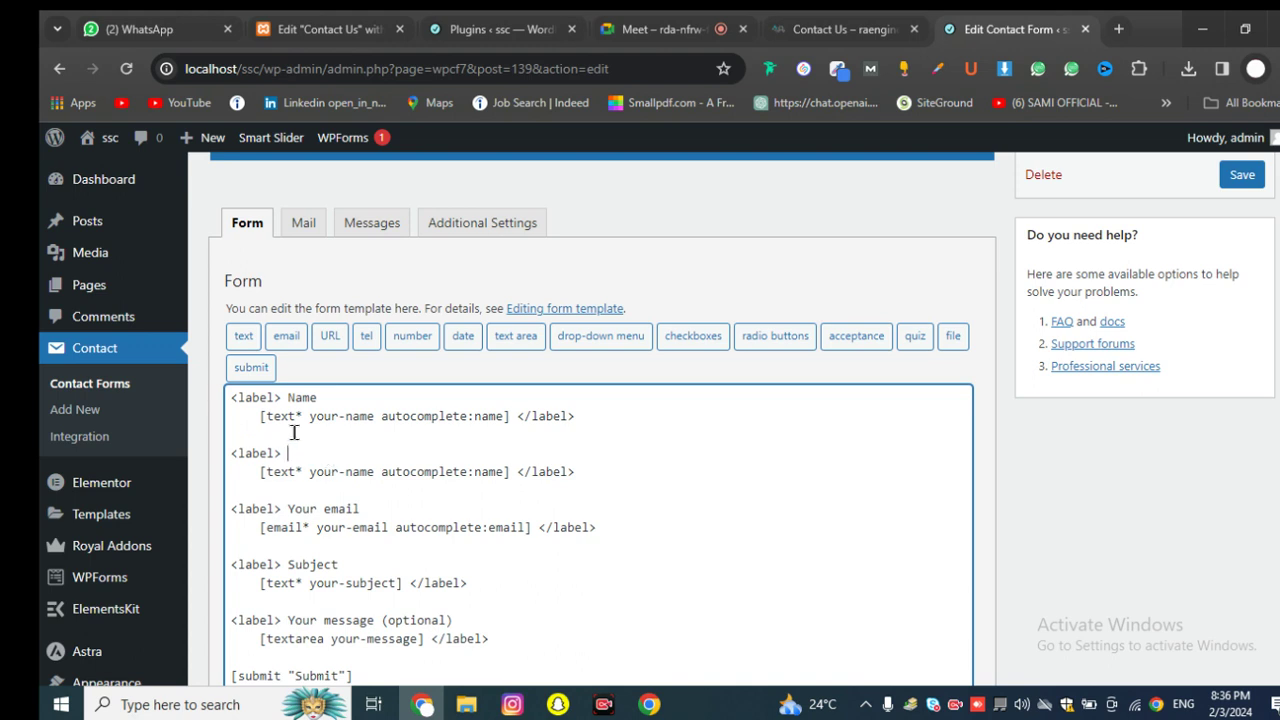
type("Your Company")
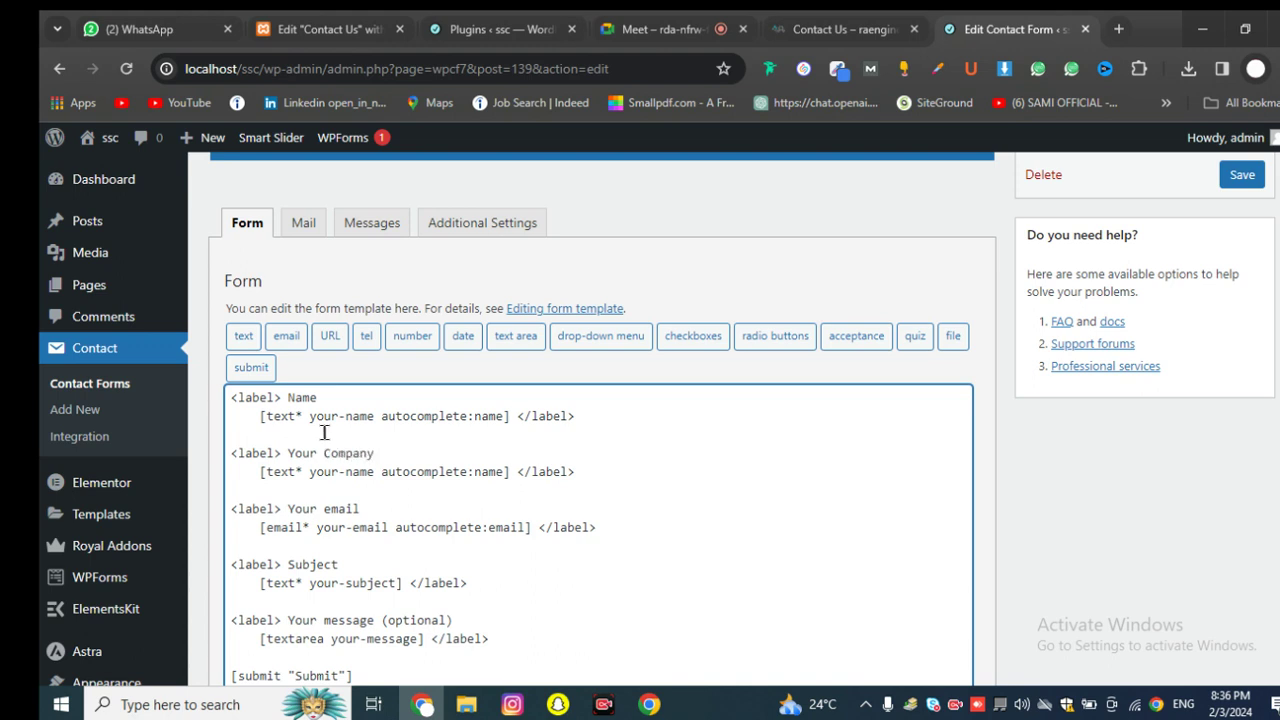
Step: Review the edited form template and the field tag types available for it
scroll(369, 449, "down", 3)
scroll(449, 411, "up", 1)
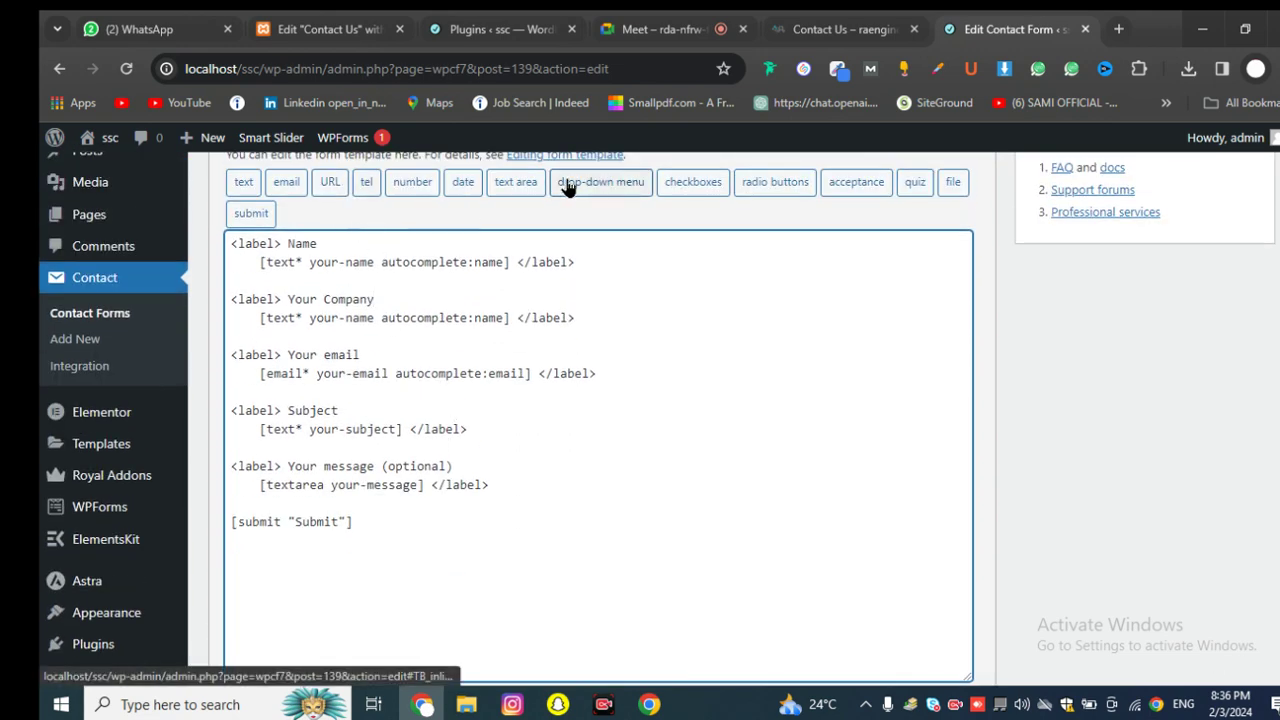
scroll(651, 434, "down", 2)
scroll(651, 437, "up", 2)
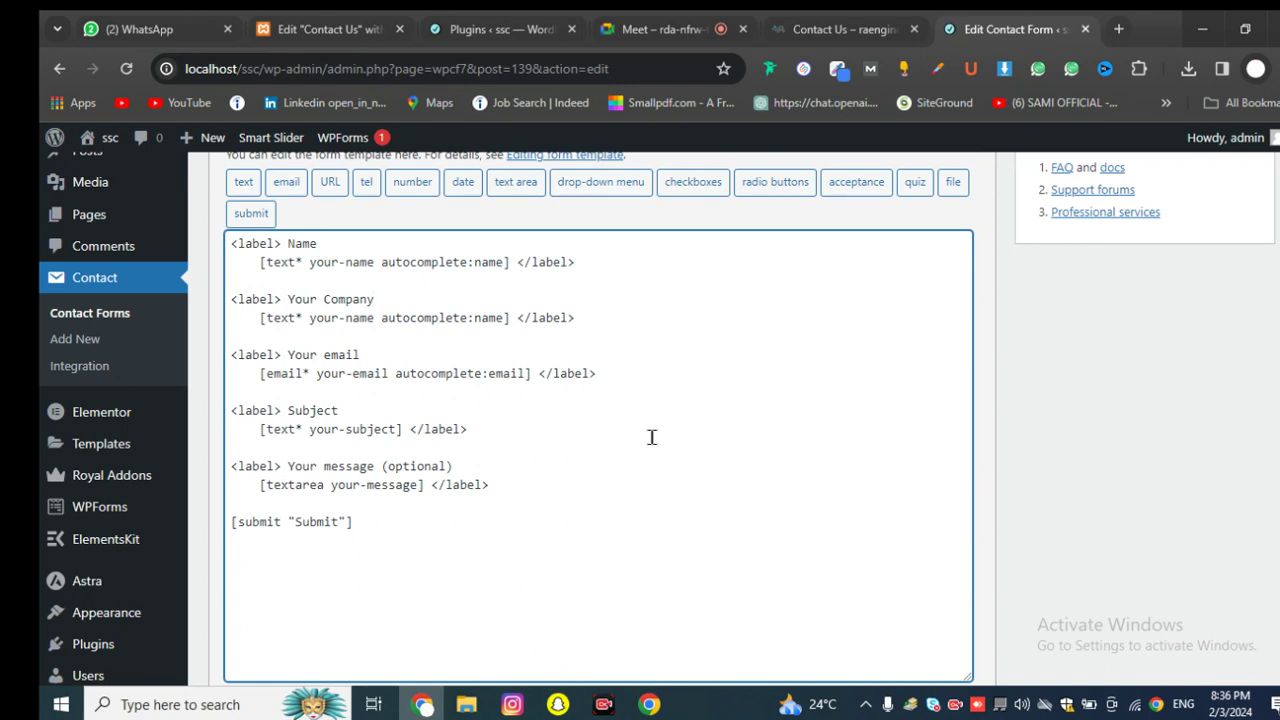
scroll(651, 437, "down", 2)
scroll(609, 400, "up", 5)
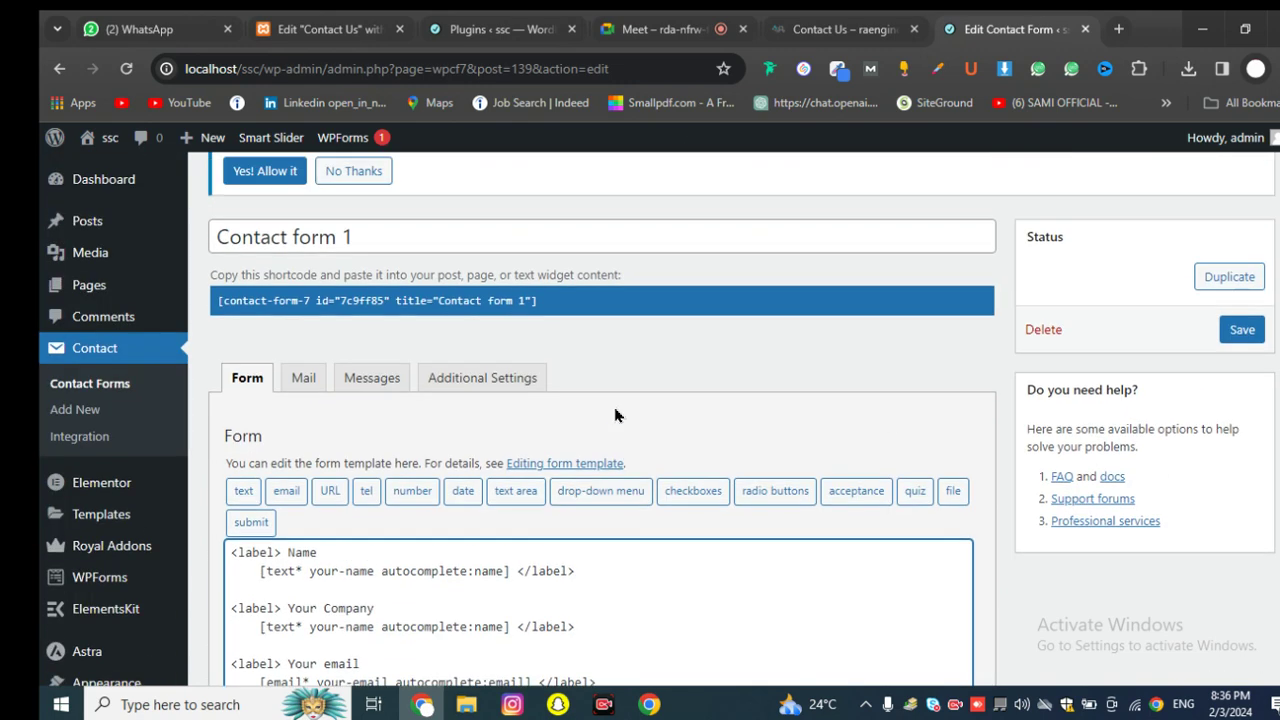
scroll(614, 414, "down", 2)
scroll(600, 409, "down", 1)
scroll(572, 415, "up", 2)
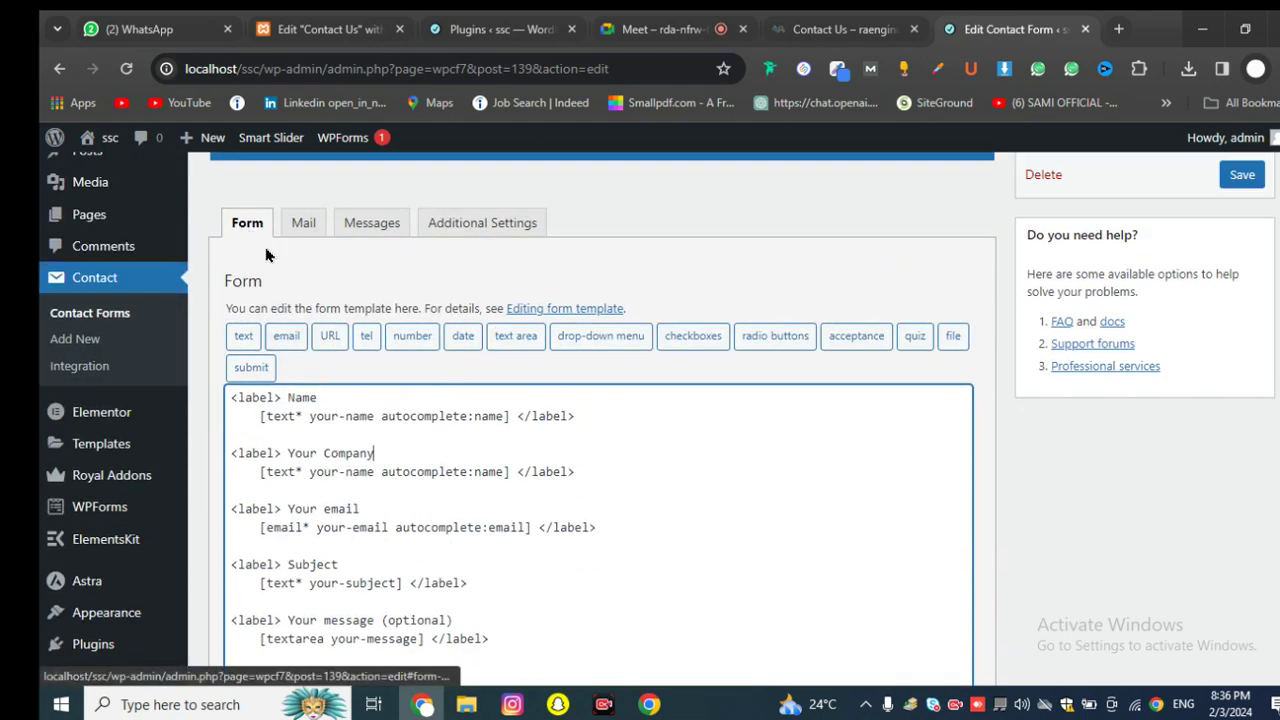
Step: Examine the form's mail settings, from the recipient and sender fields to the message body and attachments
left_click(303, 222)
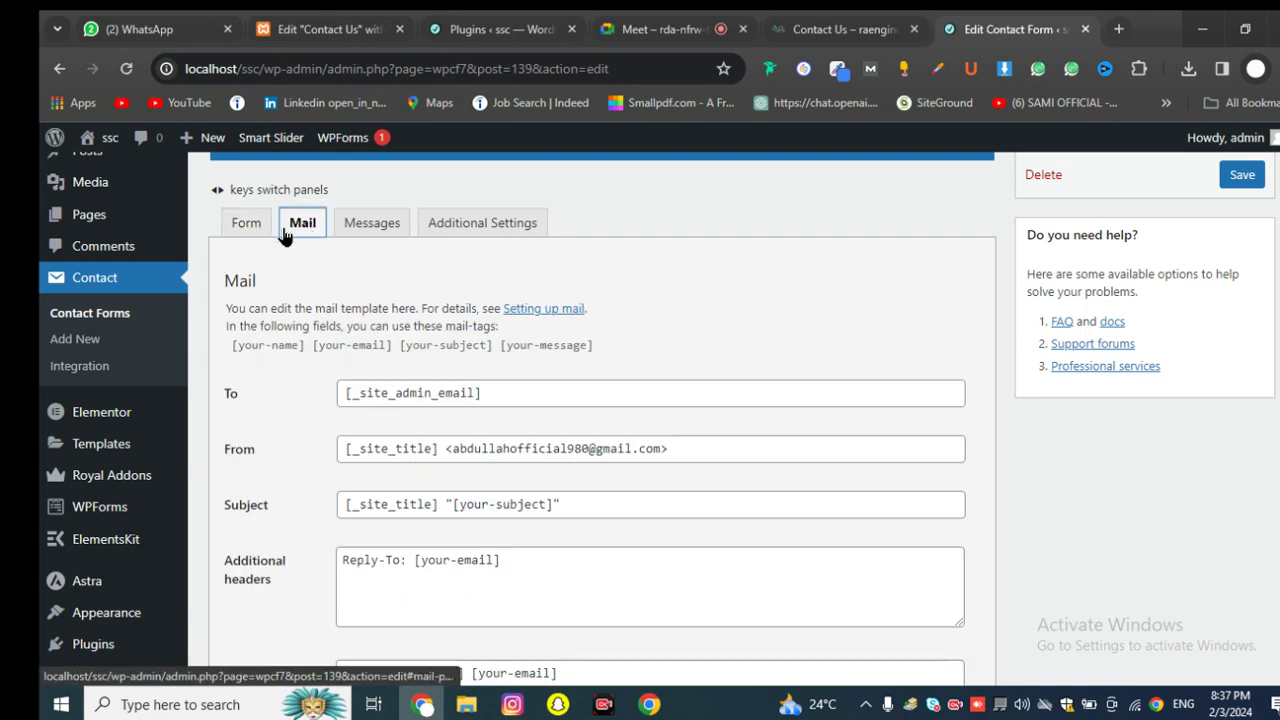
scroll(436, 355, "down", 1)
scroll(436, 355, "down", 2)
left_click_drag(354, 239, 474, 237)
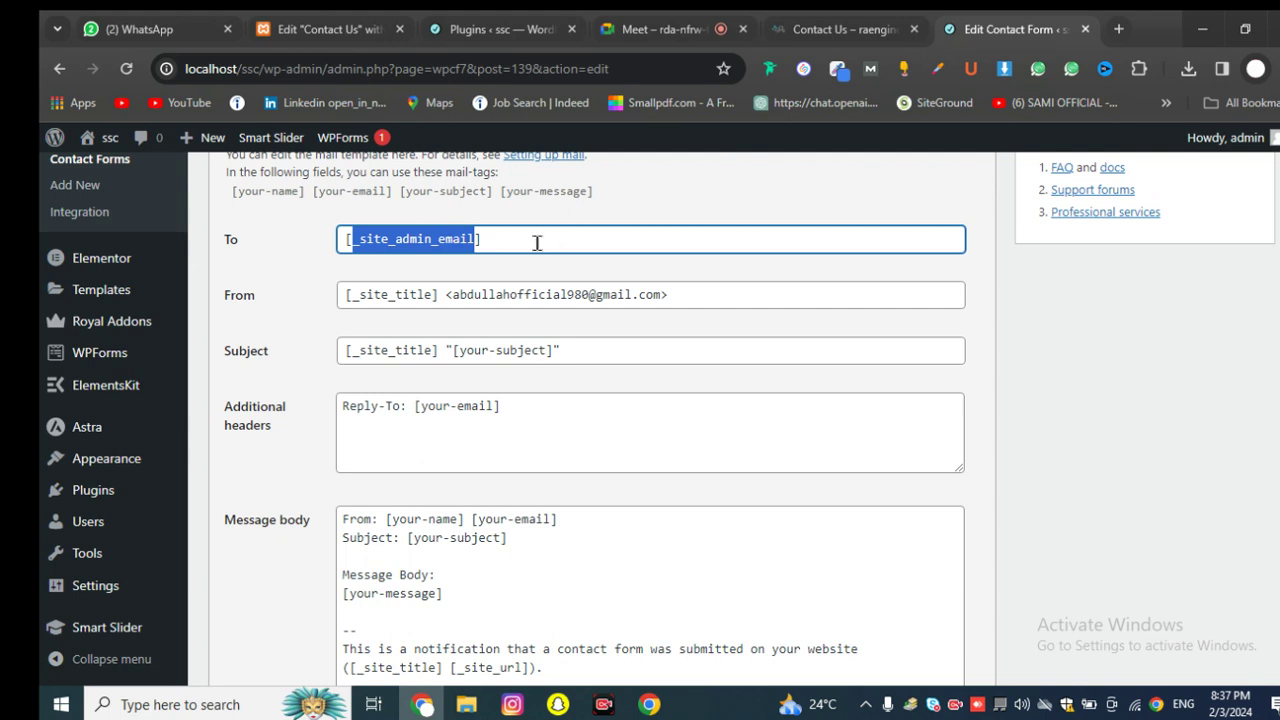
left_click(358, 238)
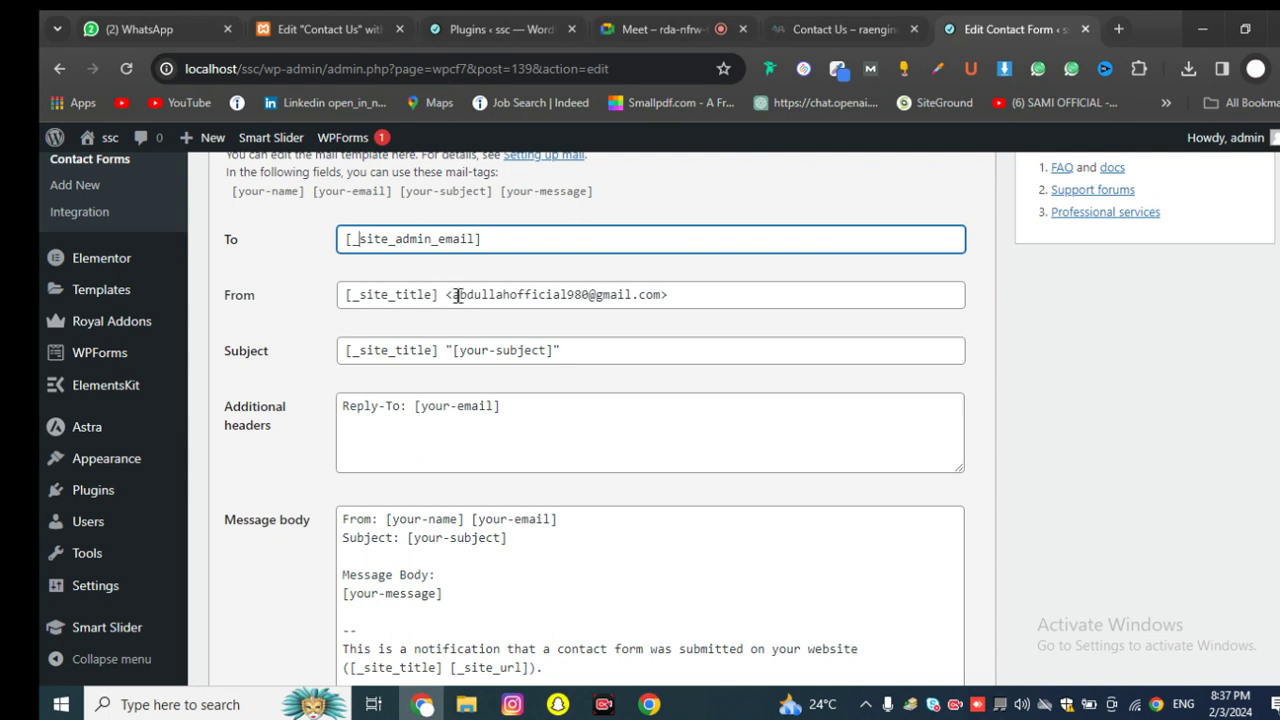
left_click(455, 296)
left_click_drag(455, 296, 694, 296)
left_click(689, 296)
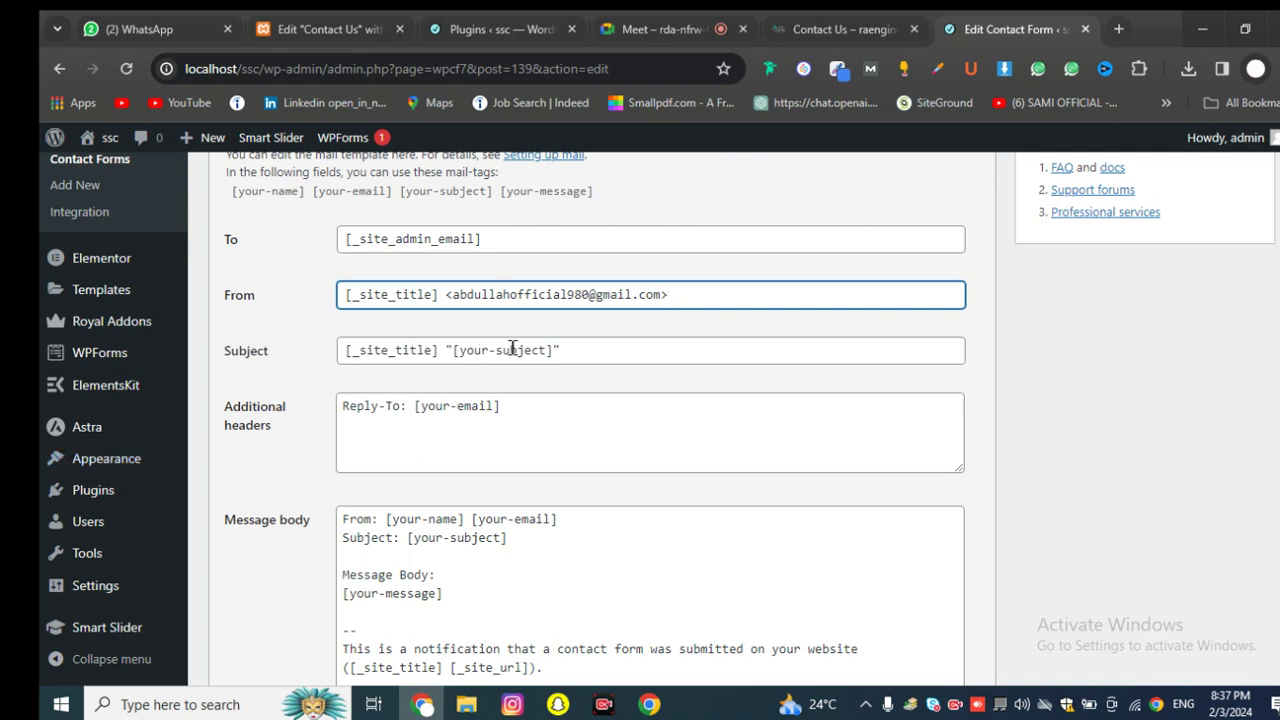
scroll(806, 363, "down", 2)
scroll(697, 468, "up", 2)
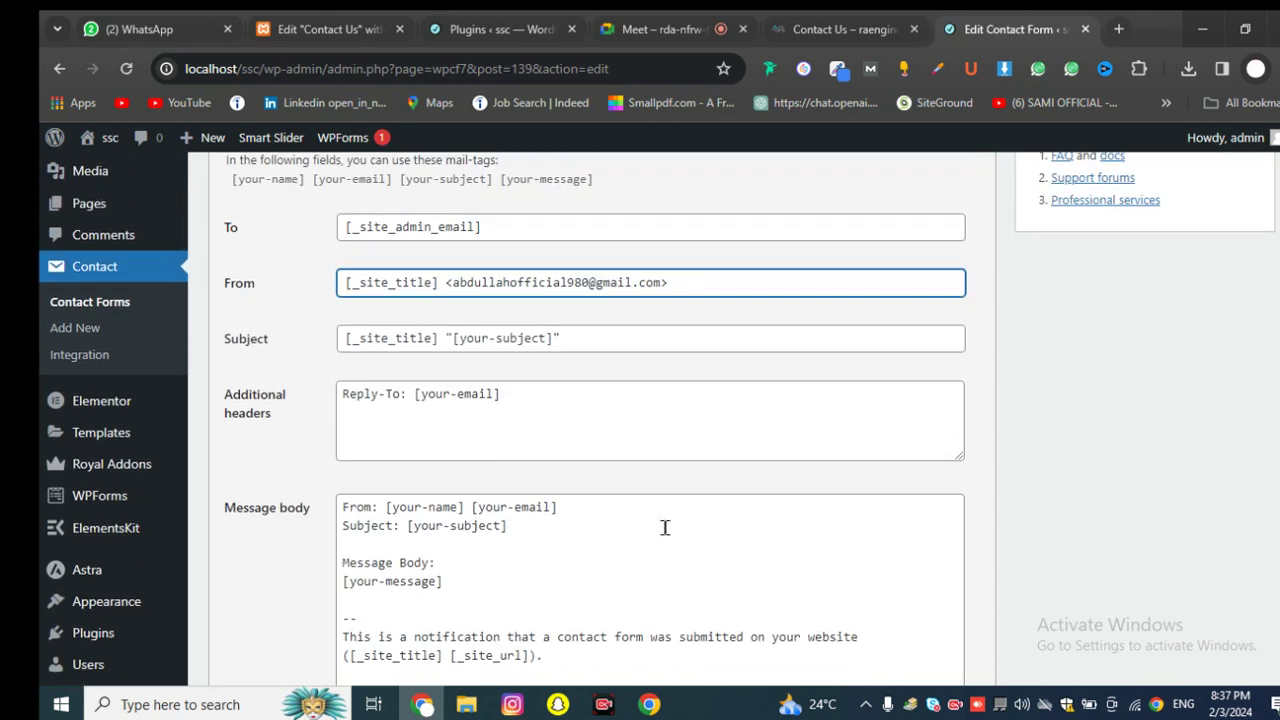
scroll(663, 528, "down", 5)
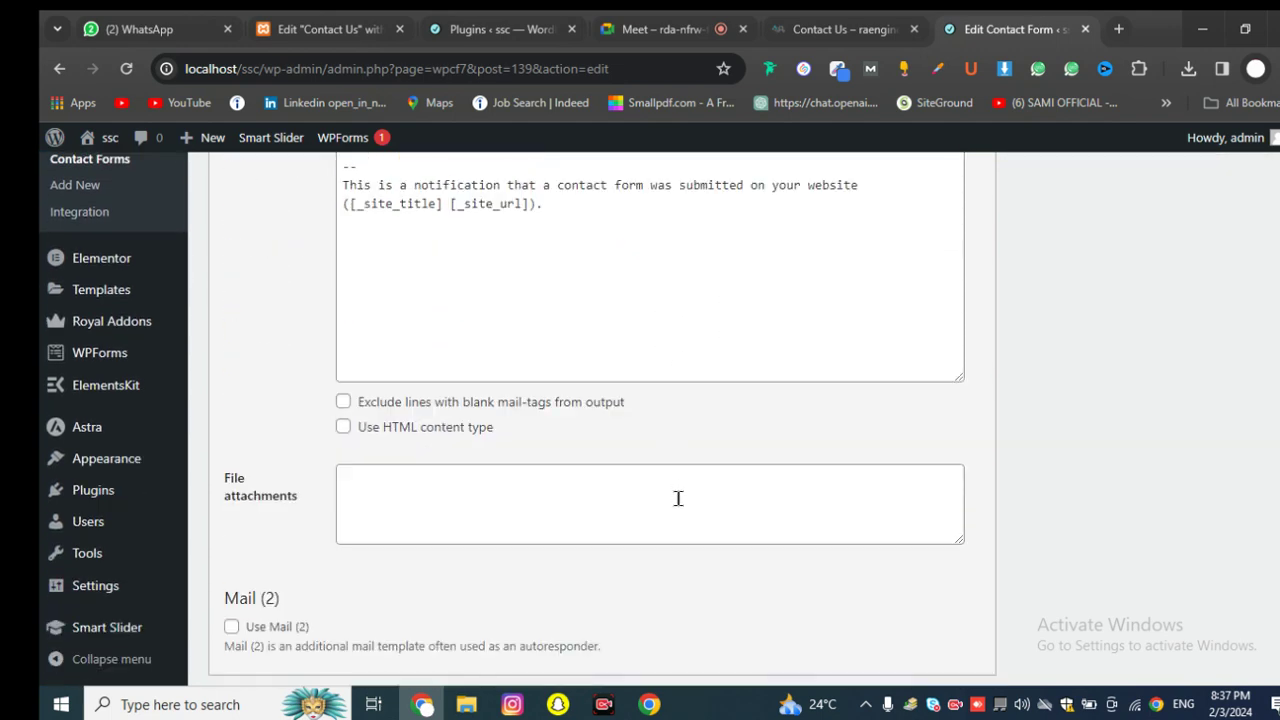
scroll(677, 500, "up", 8)
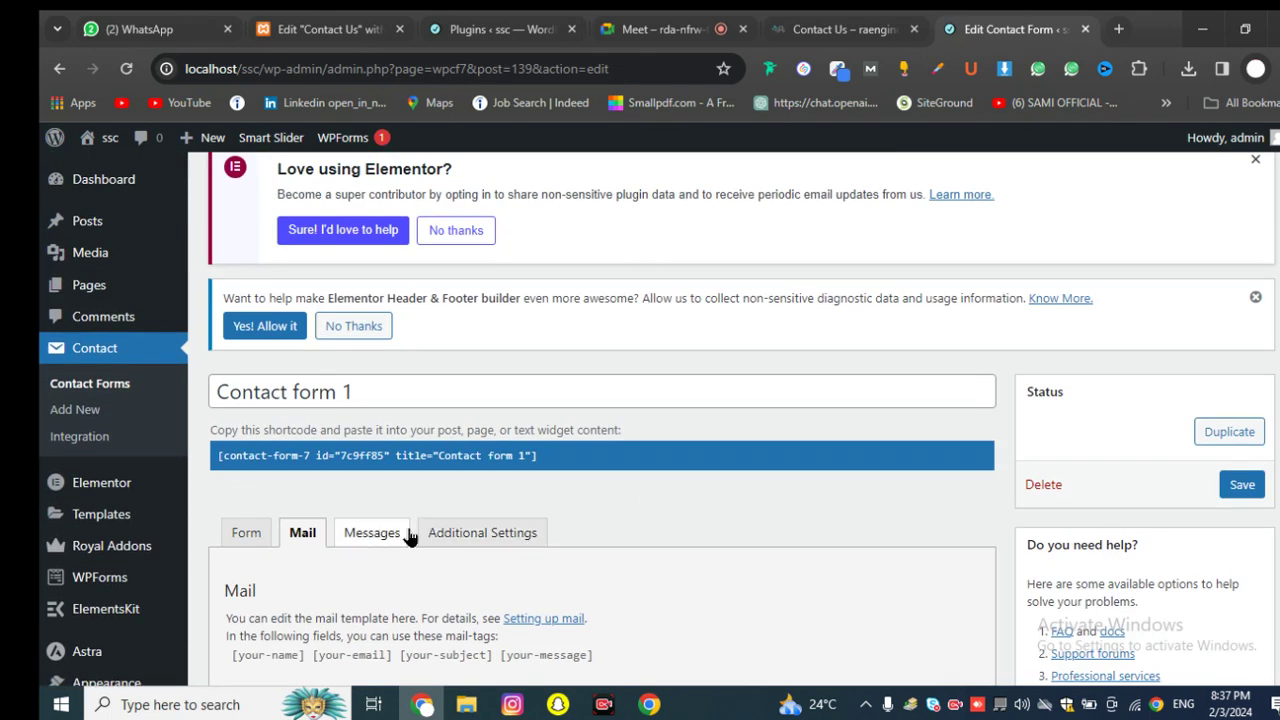
Step: Examine the form's response messages, particularly the one for a successfully sent message
left_click(371, 532)
scroll(594, 509, "down", 4)
scroll(594, 509, "down", 1)
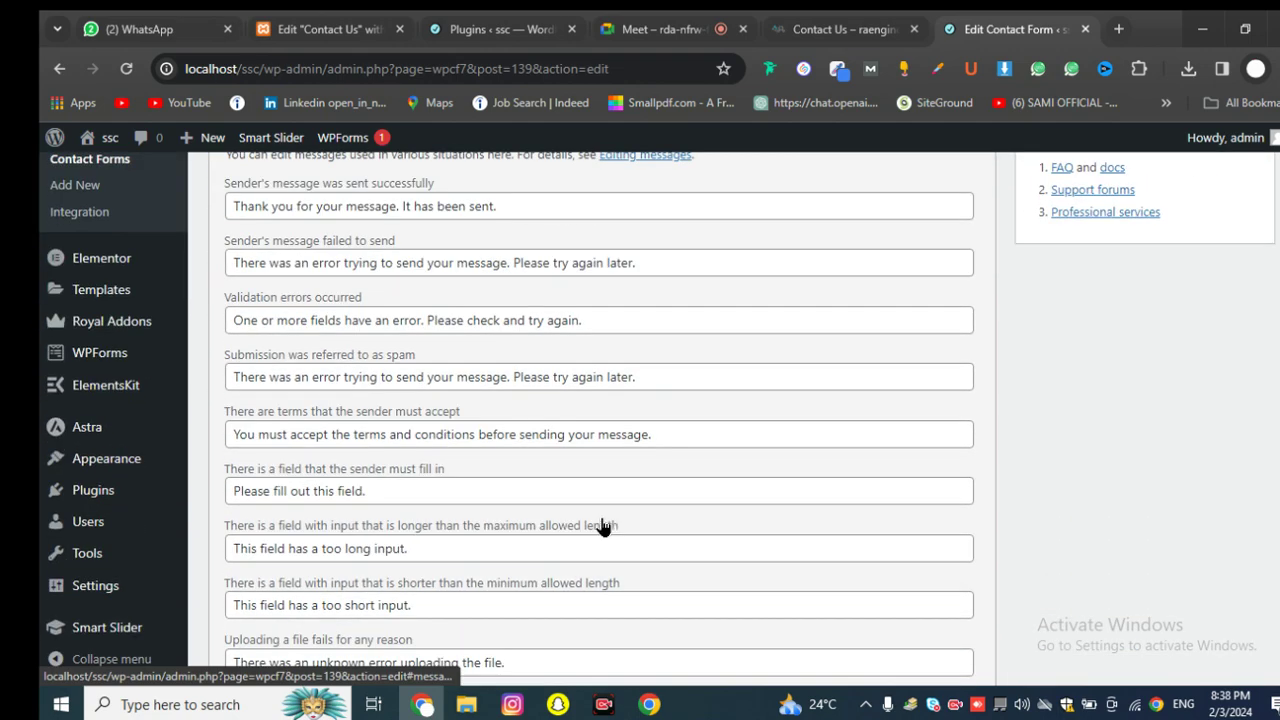
scroll(308, 340, "up", 2)
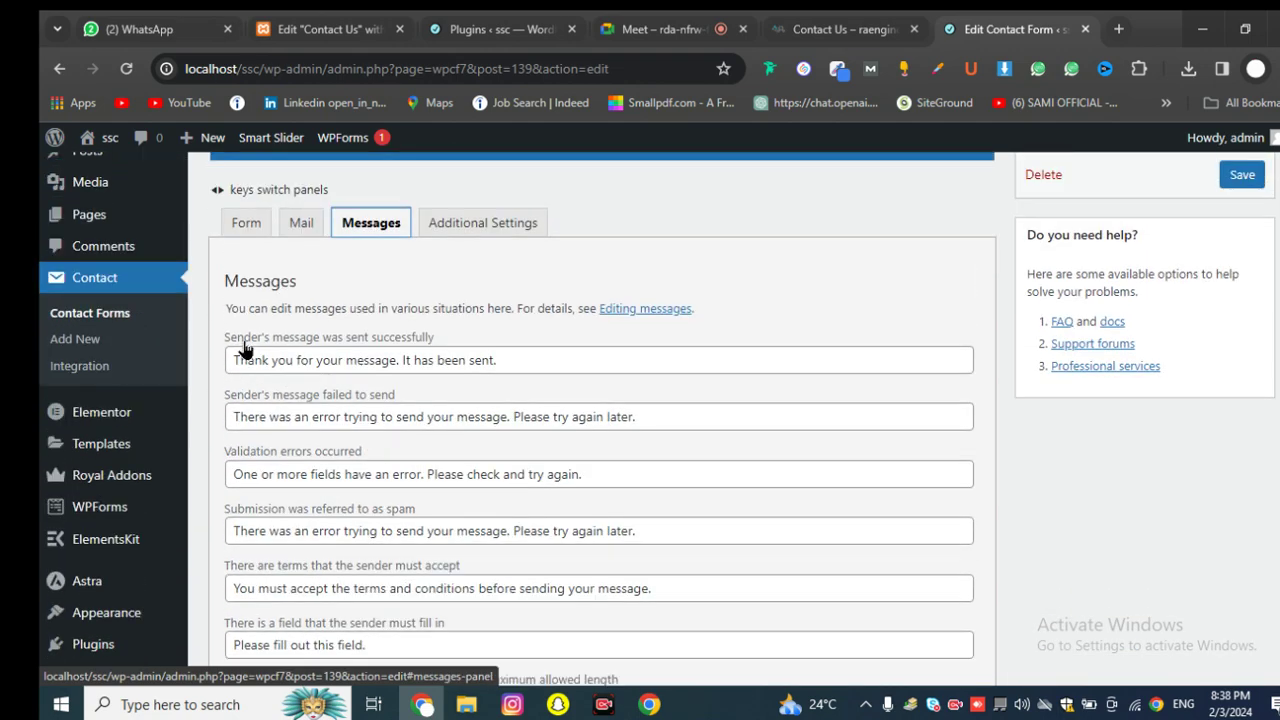
left_click_drag(223, 337, 466, 338)
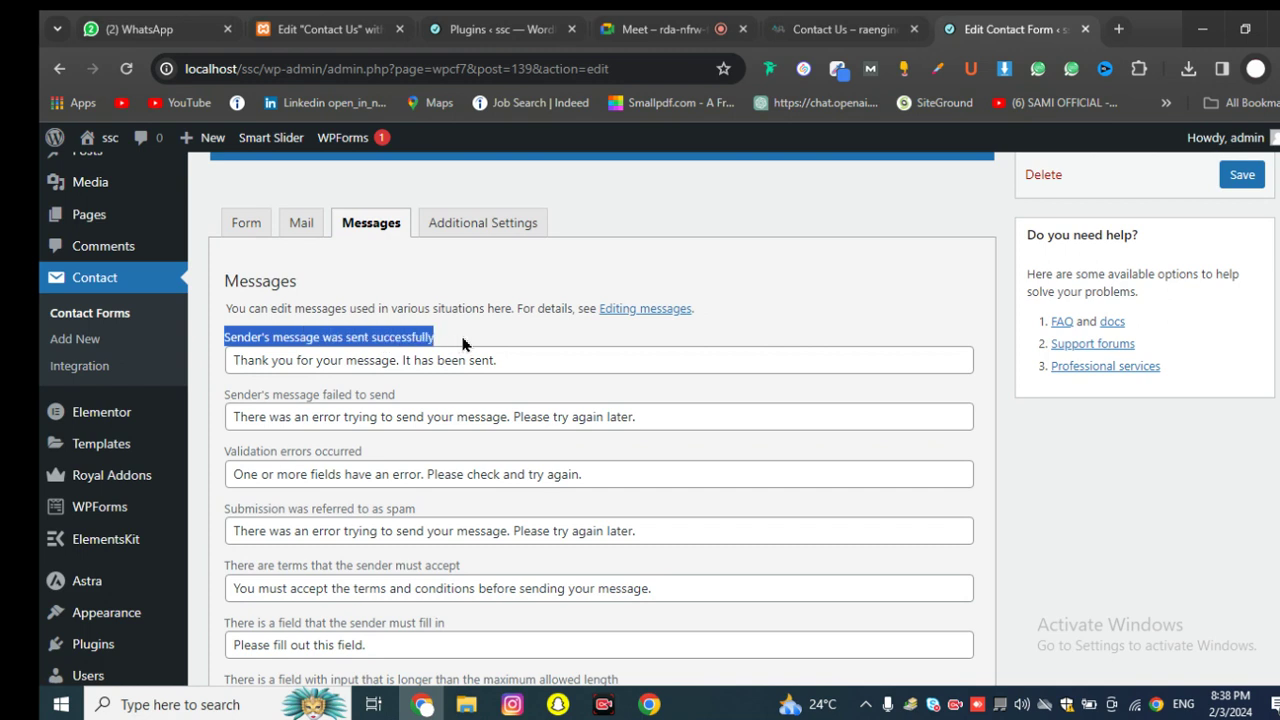
Step: Read through the form's response texts for successful, failed and invalid submissions down to the telephone number message
left_click(538, 361)
left_click_drag(538, 361, 223, 360)
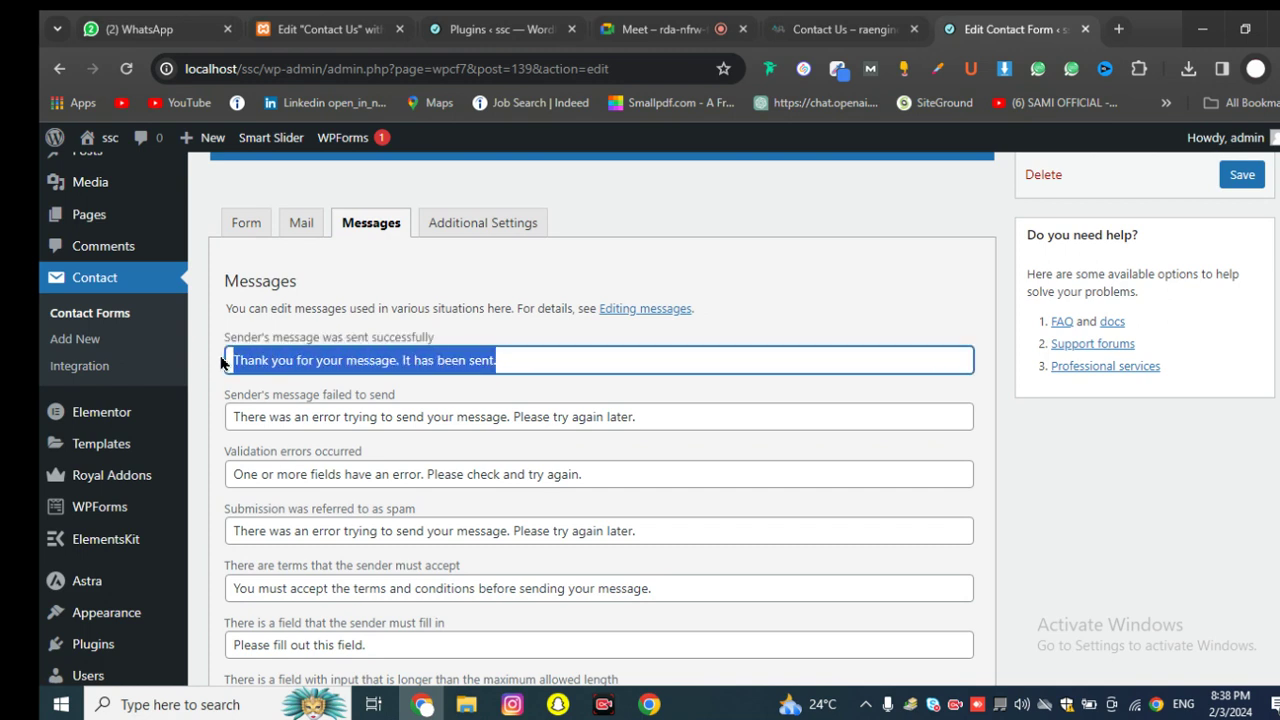
double_click(322, 416)
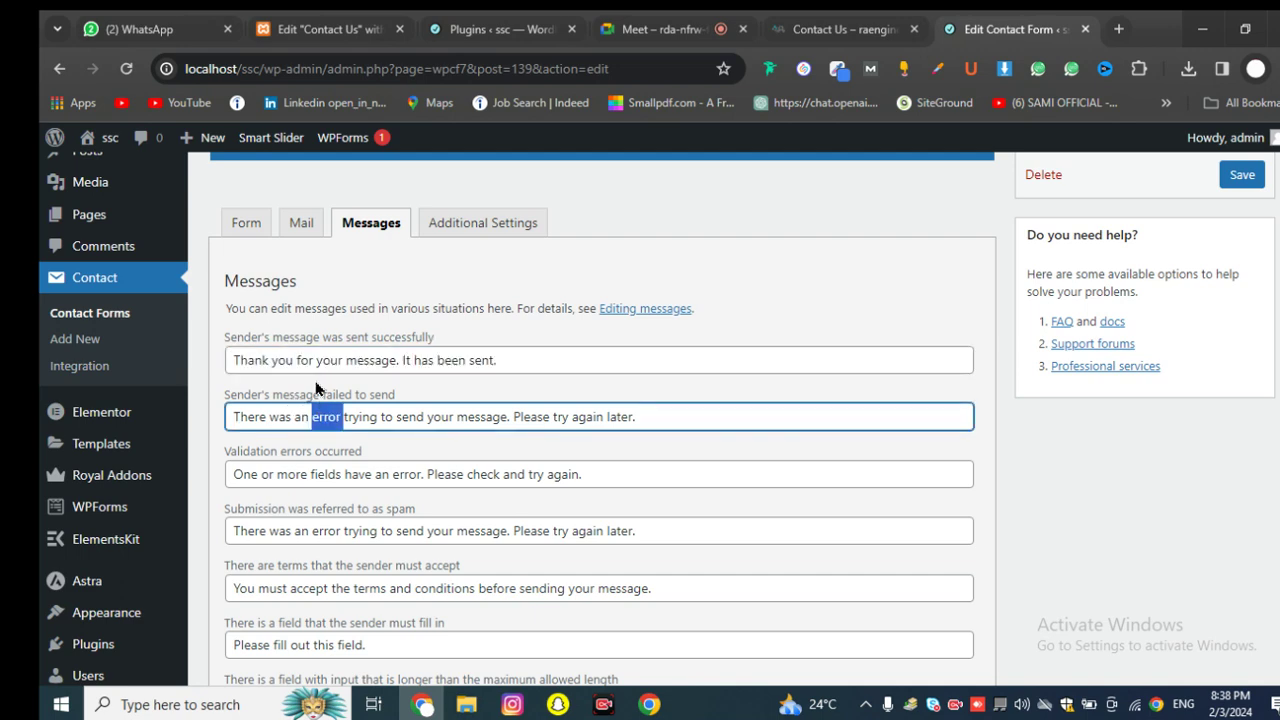
left_click_drag(314, 393, 351, 390)
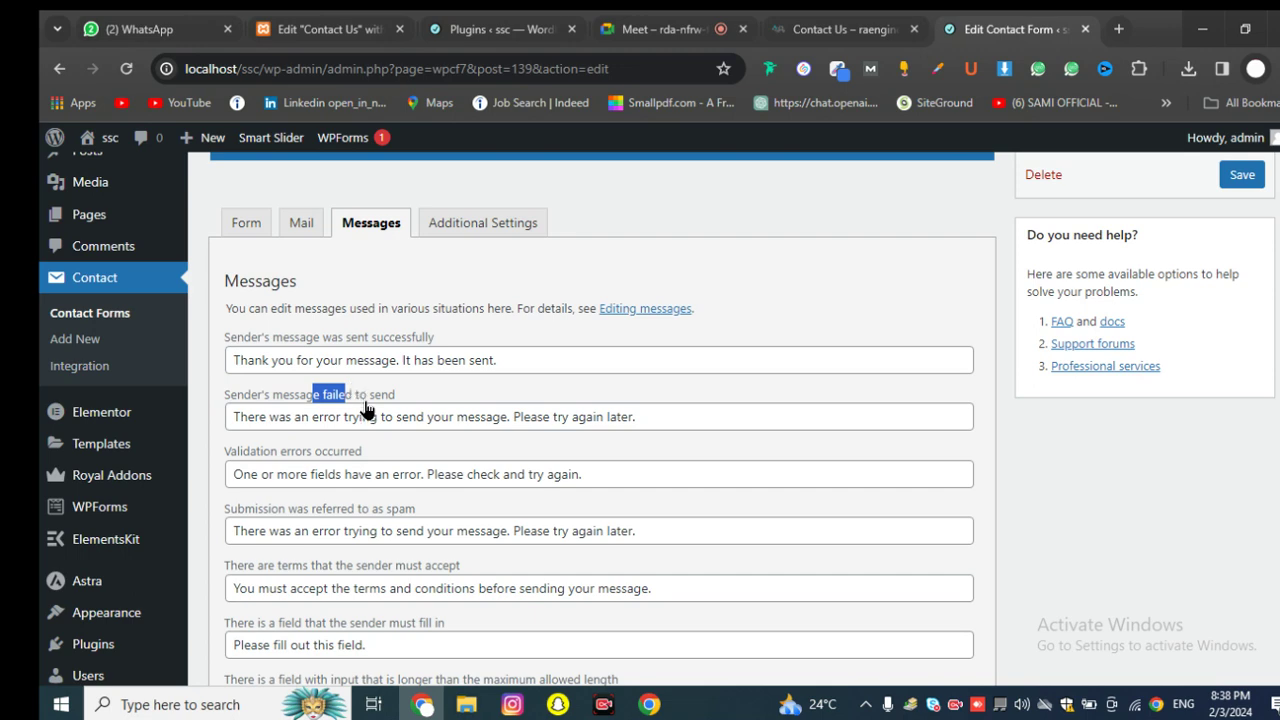
left_click(368, 412)
left_click_drag(687, 418, 296, 418)
scroll(320, 445, "down", 3)
scroll(322, 420, "down", 6)
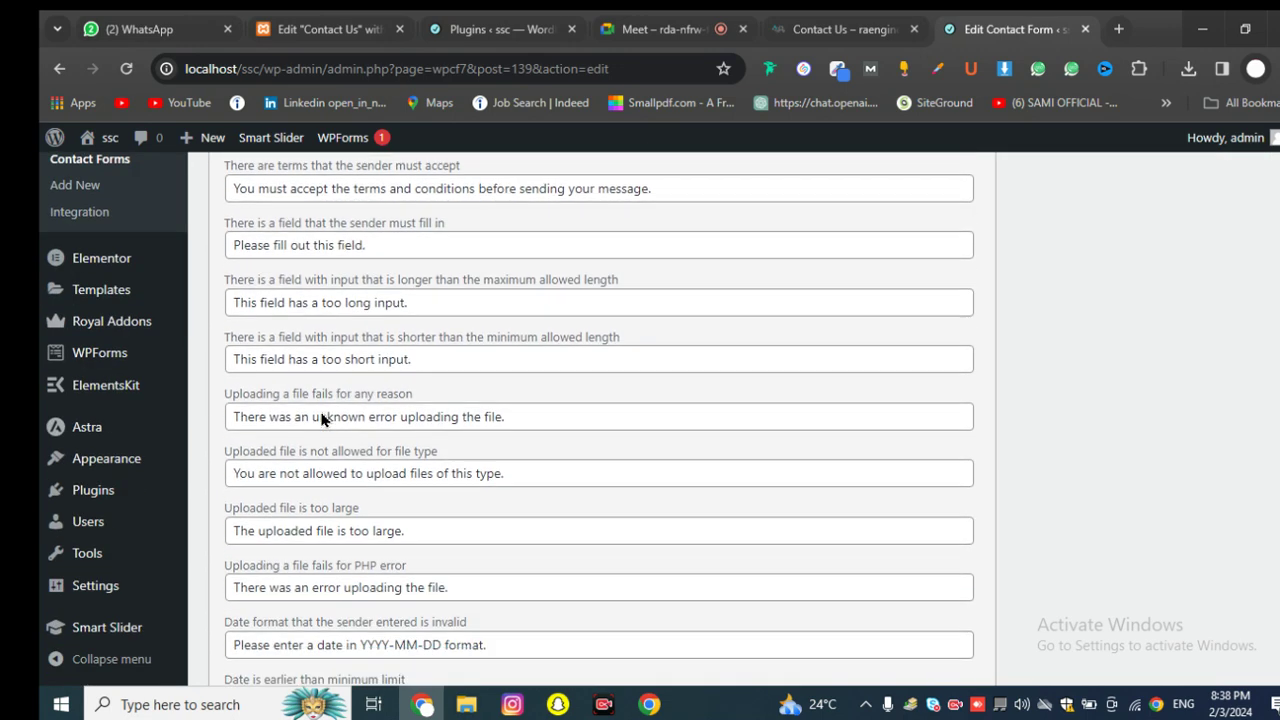
scroll(320, 415, "down", 2)
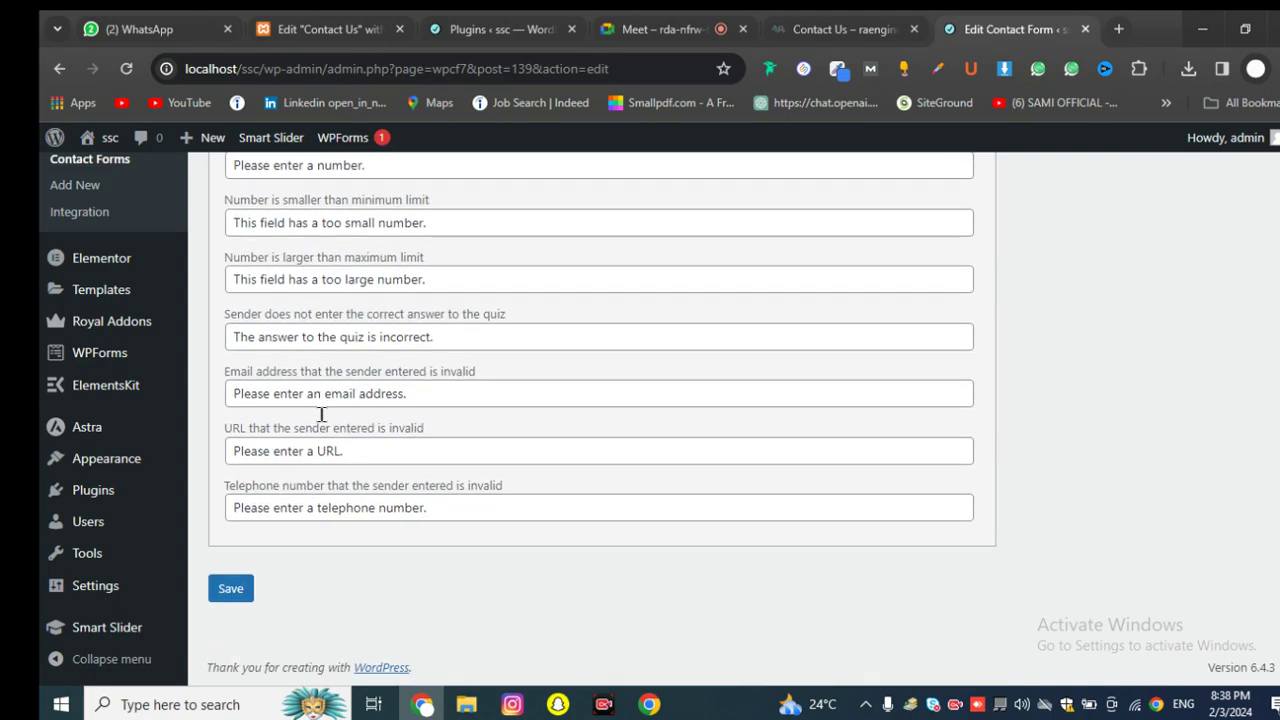
scroll(322, 420, "up", 5)
scroll(322, 418, "up", 3)
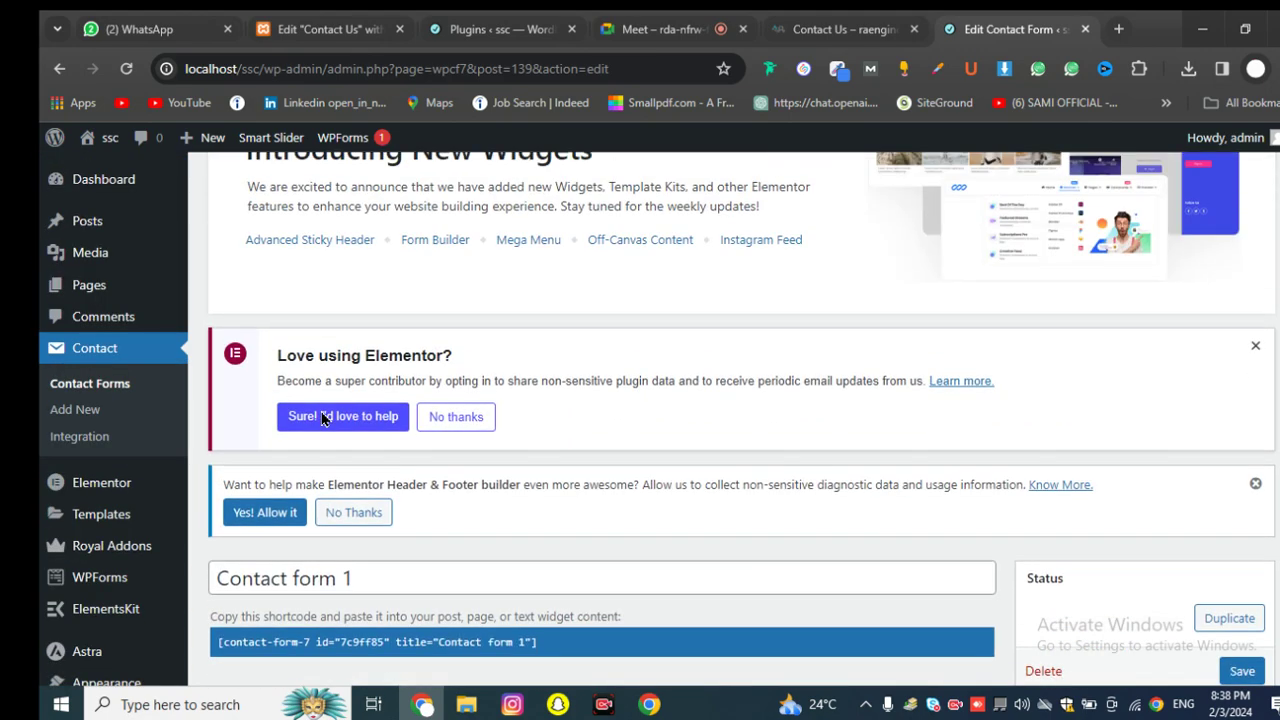
Step: Check the form's additional settings for custom code snippets and save Contact form 1
scroll(340, 418, "down", 3)
left_click(430, 409)
scroll(615, 425, "down", 2)
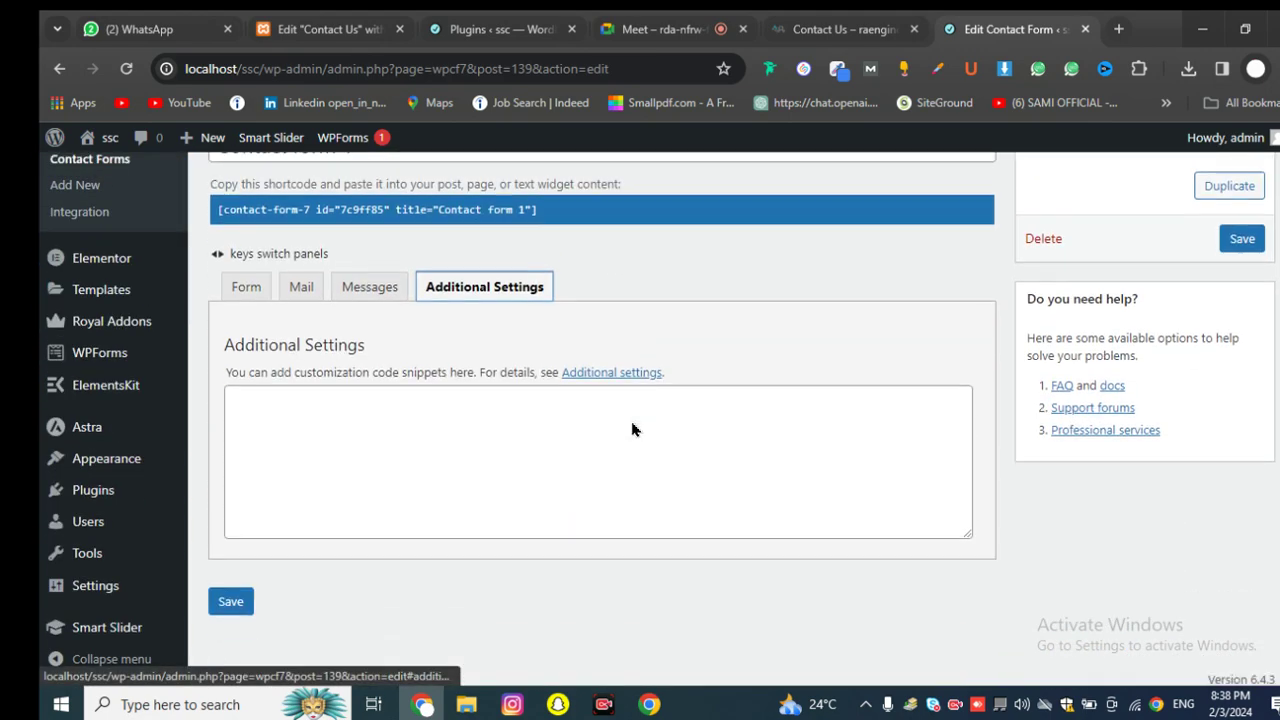
left_click(534, 423)
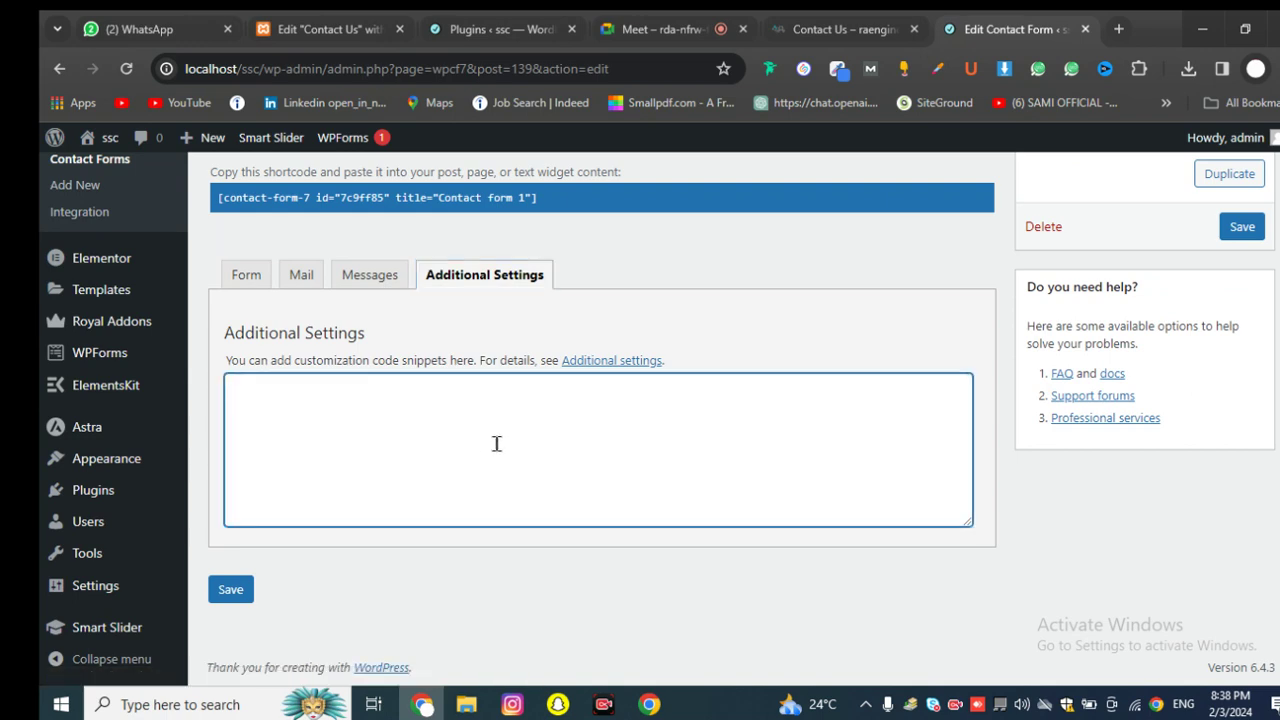
scroll(473, 460, "up", 3)
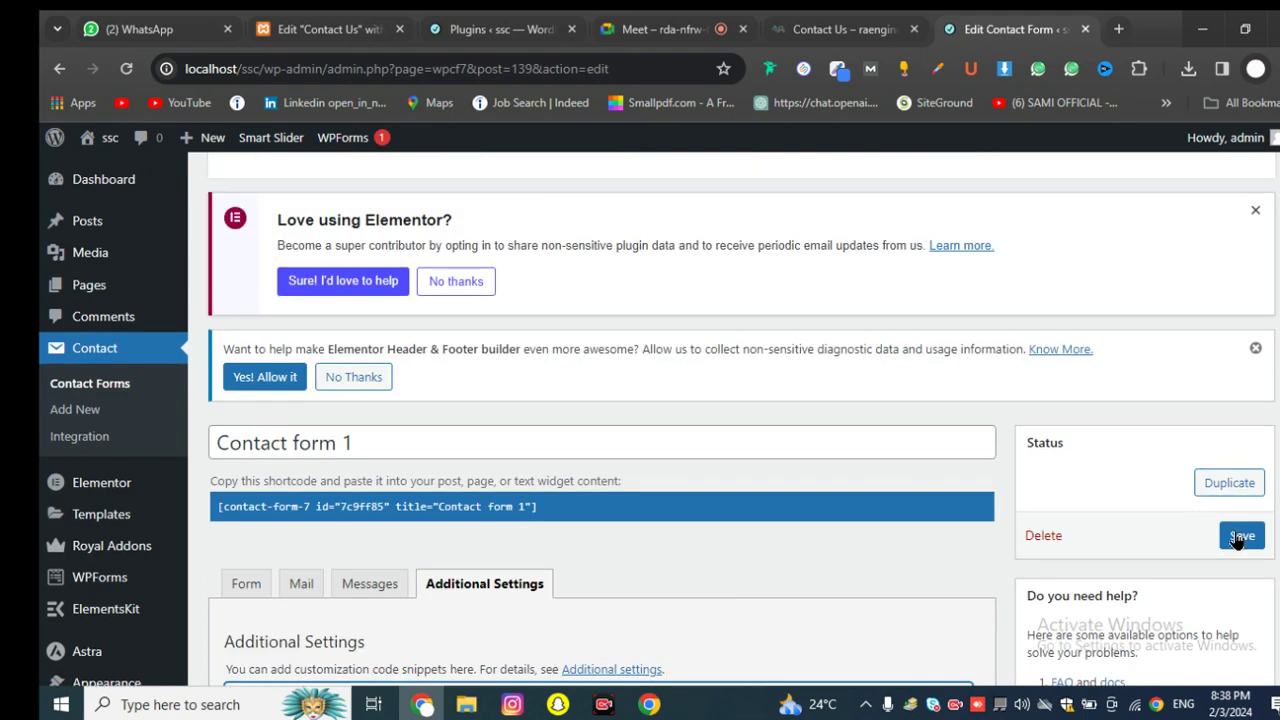
left_click(1236, 538)
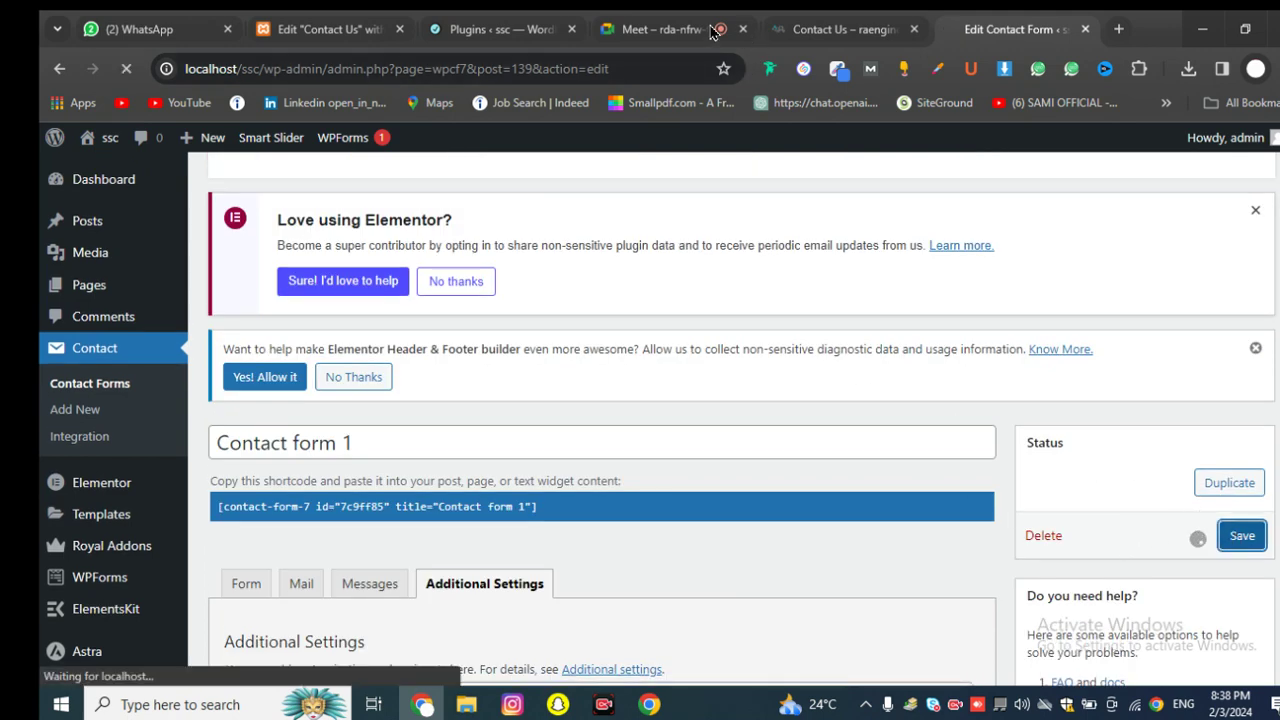
Step: Switch to the Contact Us page in the Elementor editor, reload it and inspect the form's fields
left_click(660, 29)
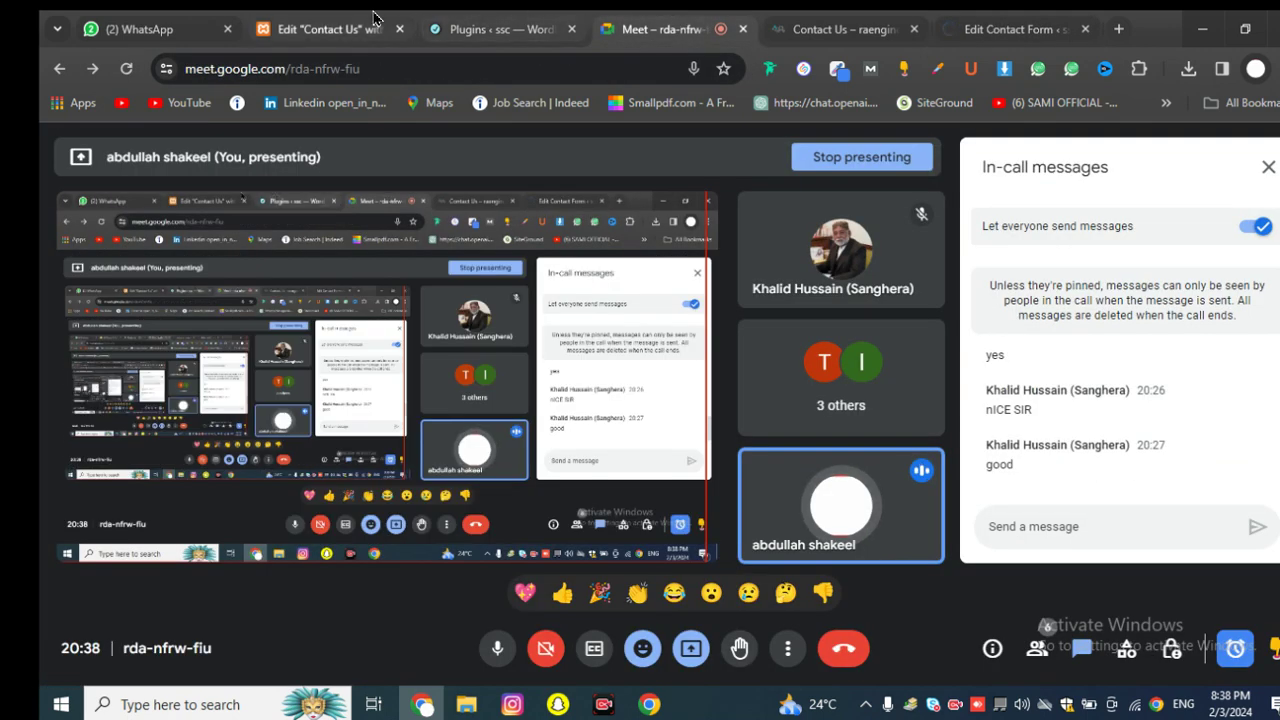
left_click(330, 29)
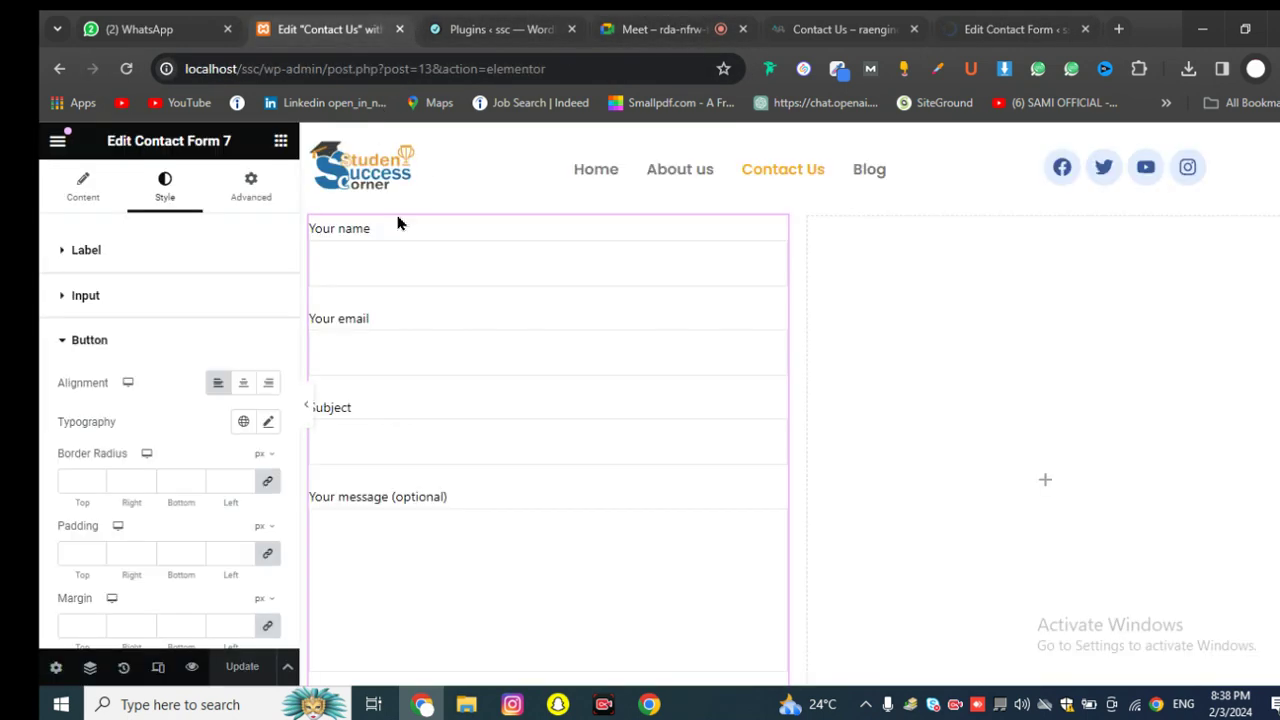
left_click(126, 68)
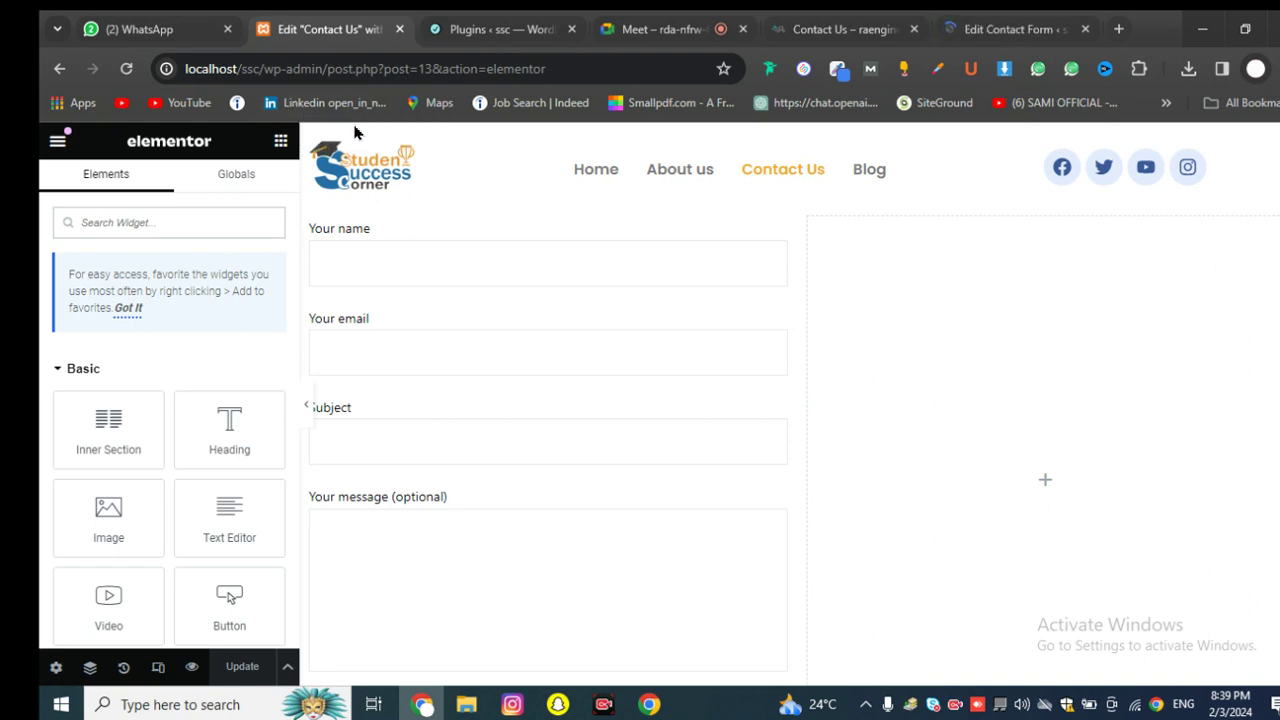
scroll(560, 271, "down", 5)
scroll(609, 323, "up", 5)
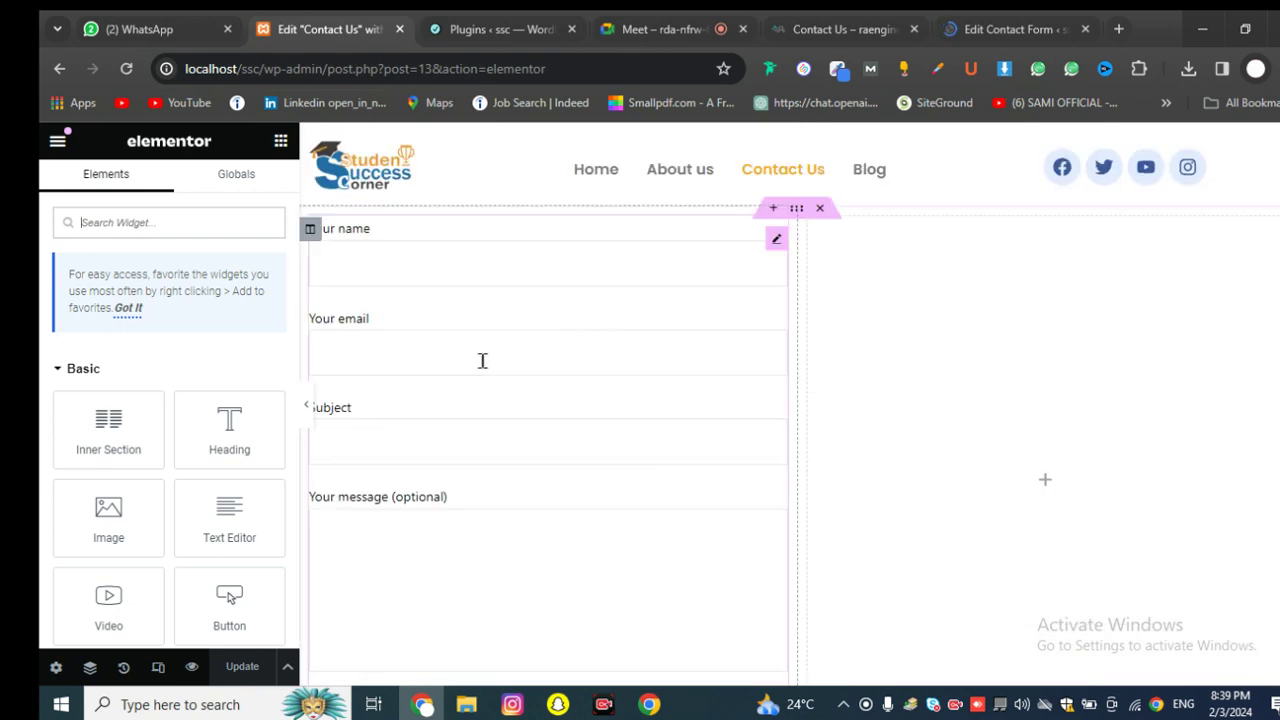
left_click(482, 361)
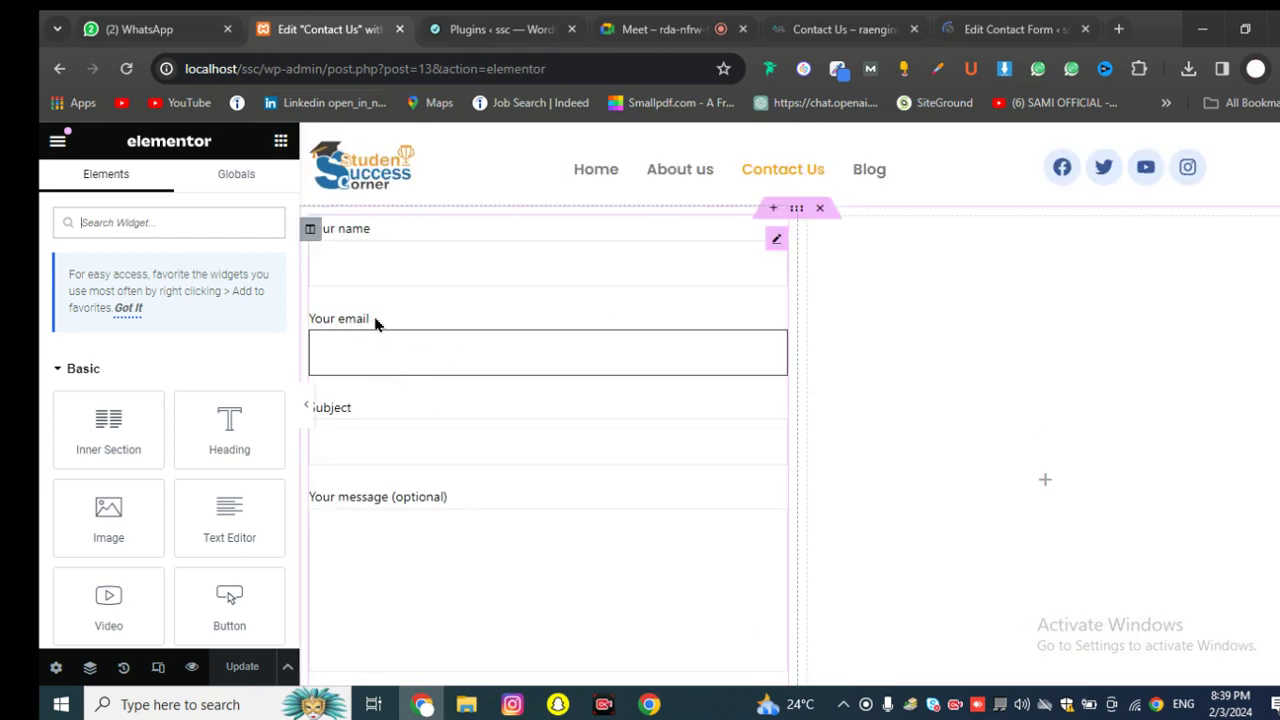
scroll(429, 443, "down", 3)
scroll(429, 443, "up", 3)
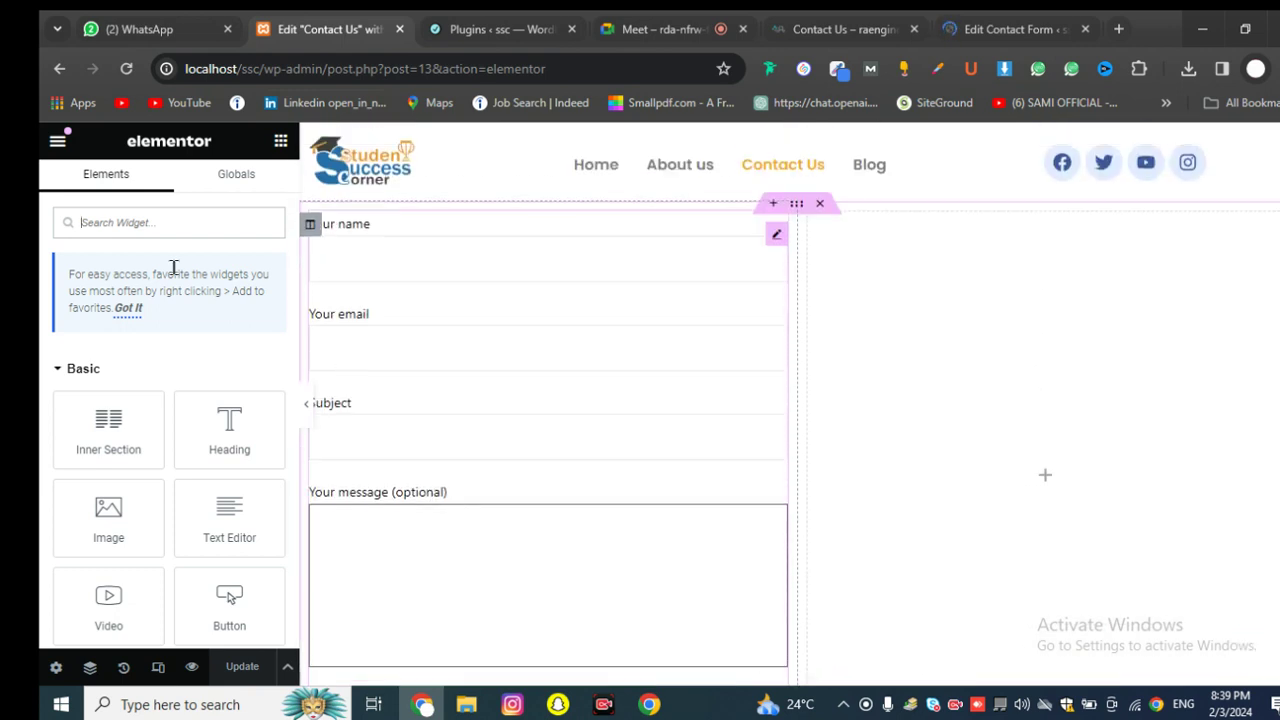
Step: Try to refresh the form on the page by reselecting Contact form 1 in the Contact Form 7 widget
left_click(503, 335)
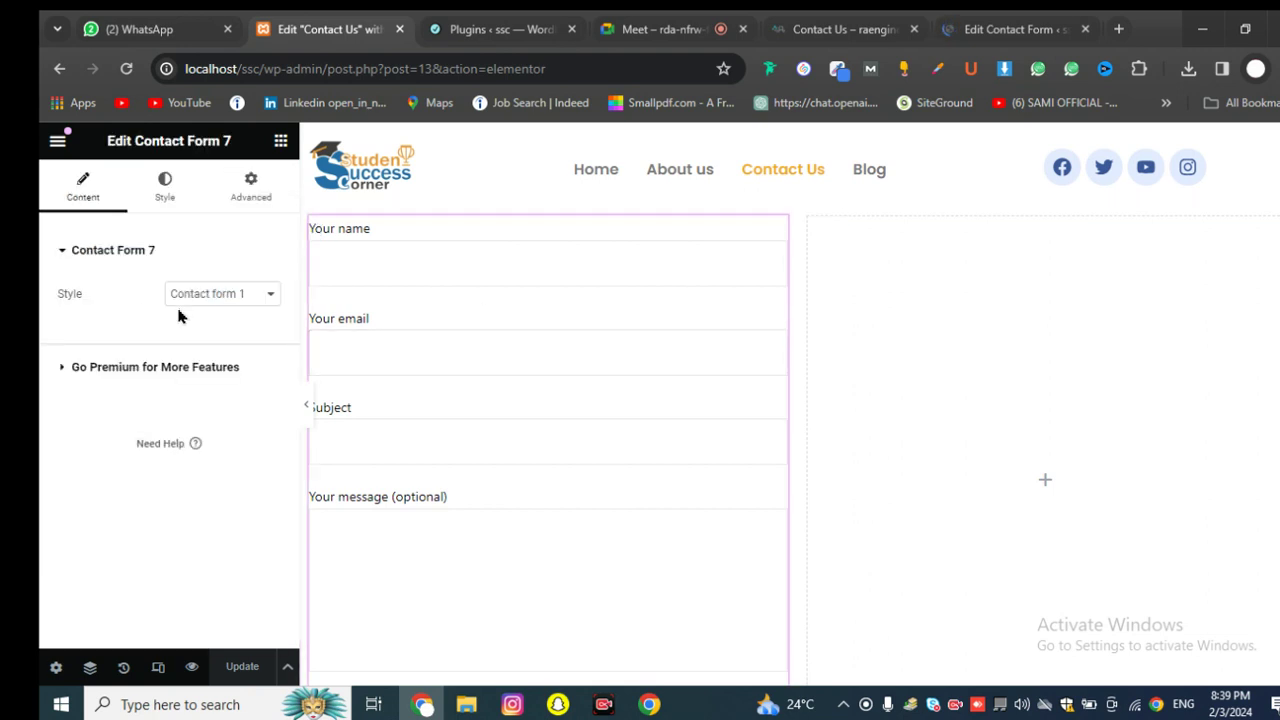
left_click(212, 298)
left_click(215, 312)
left_click(228, 308)
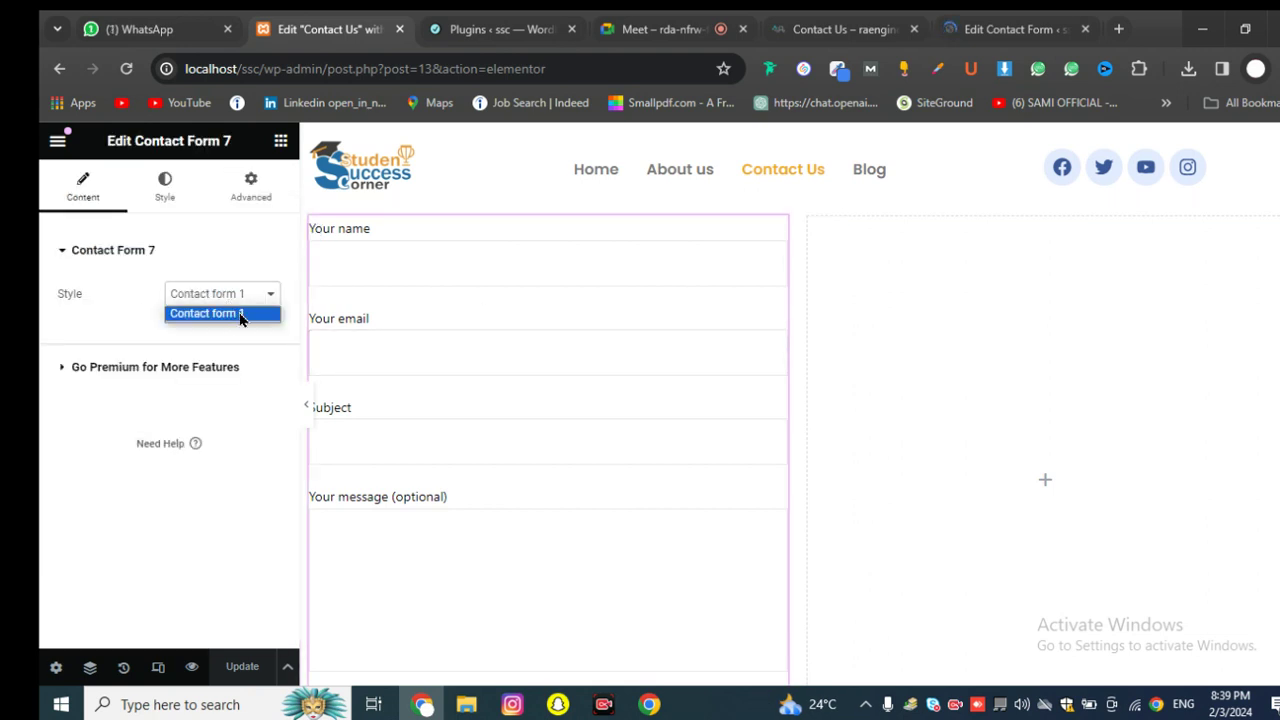
left_click(240, 312)
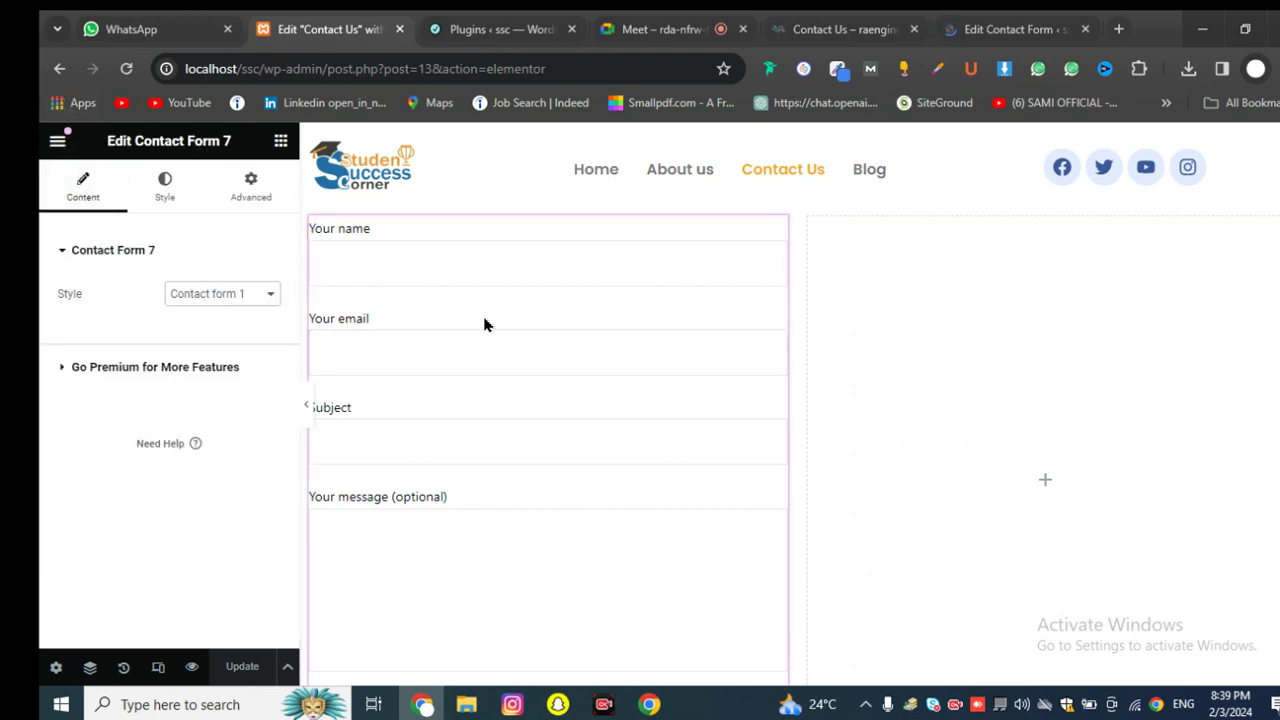
scroll(486, 323, "down", 2)
scroll(663, 371, "up", 2)
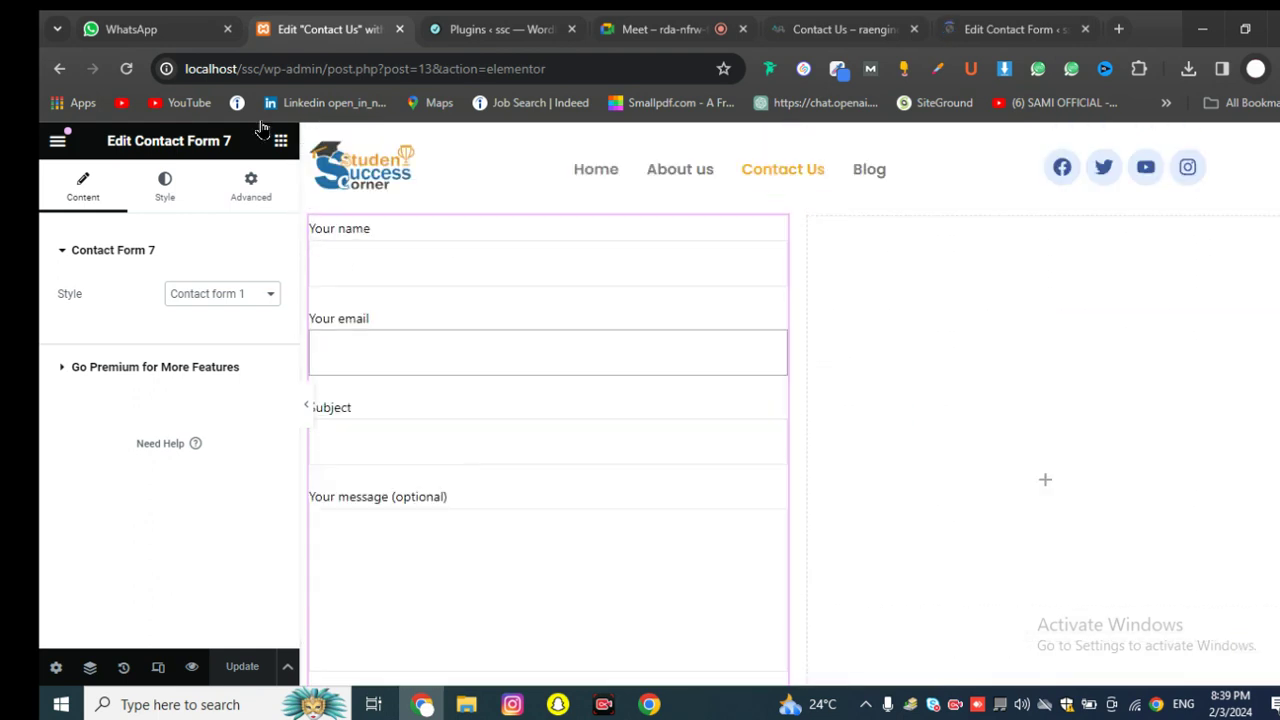
Step: Reload the Elementor editor for the Contact Us page once more
left_click(126, 68)
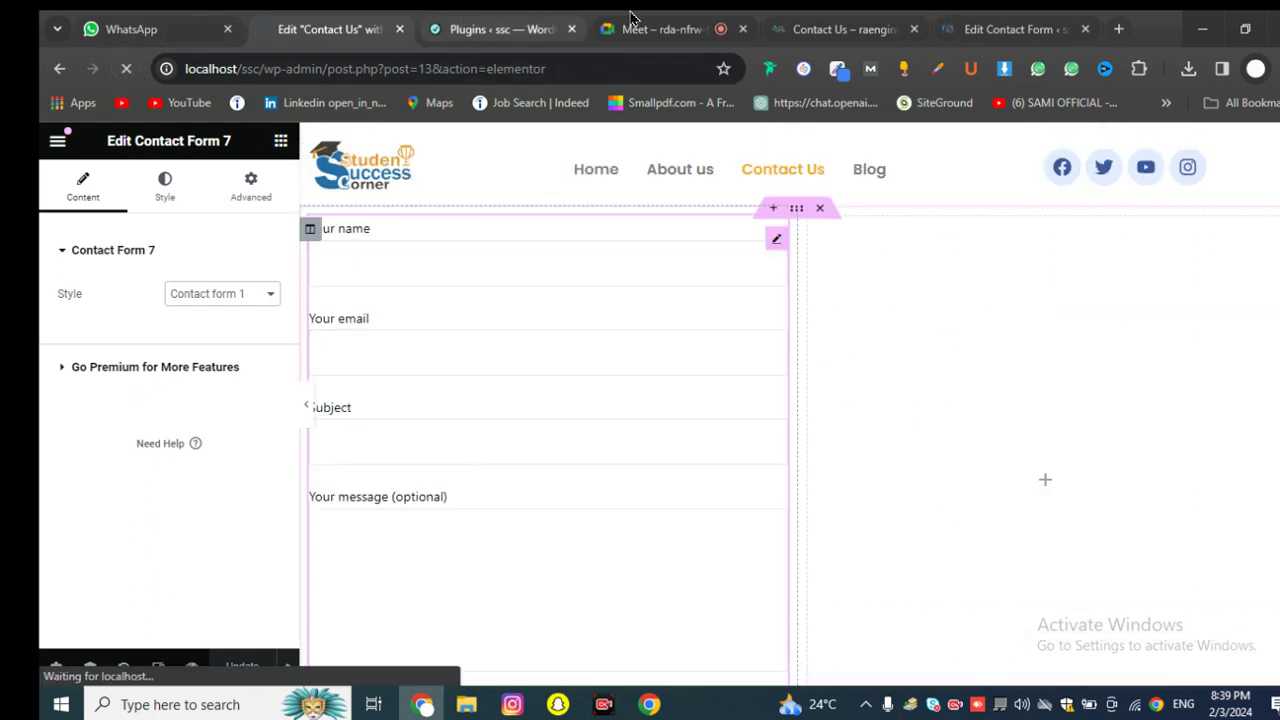
left_click(463, 18)
key("ctrl+Tab")
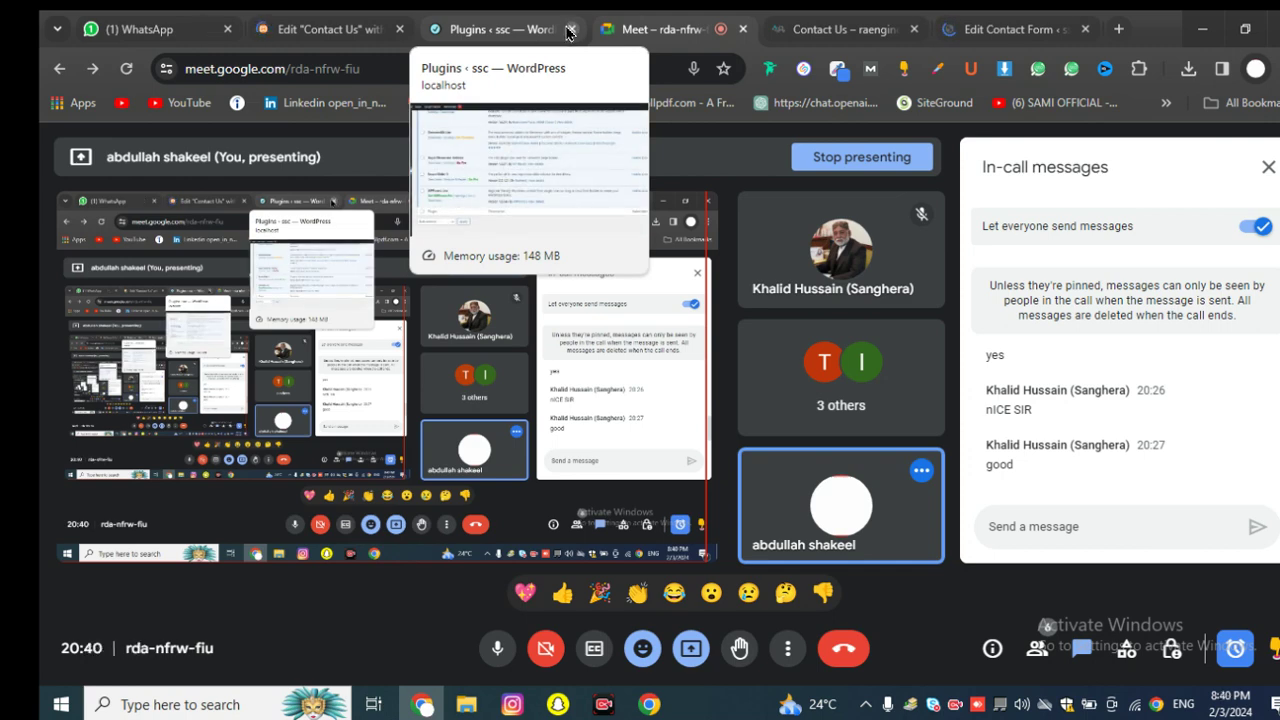
left_click(150, 29)
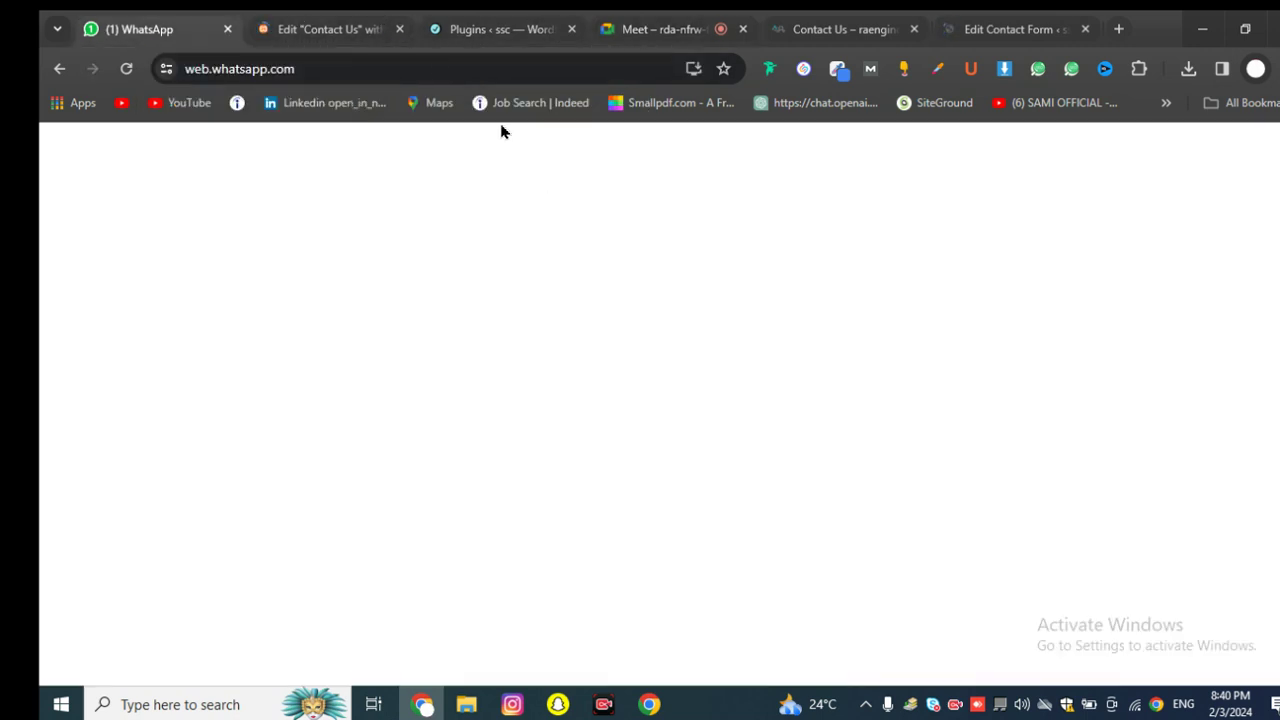
left_click(327, 22)
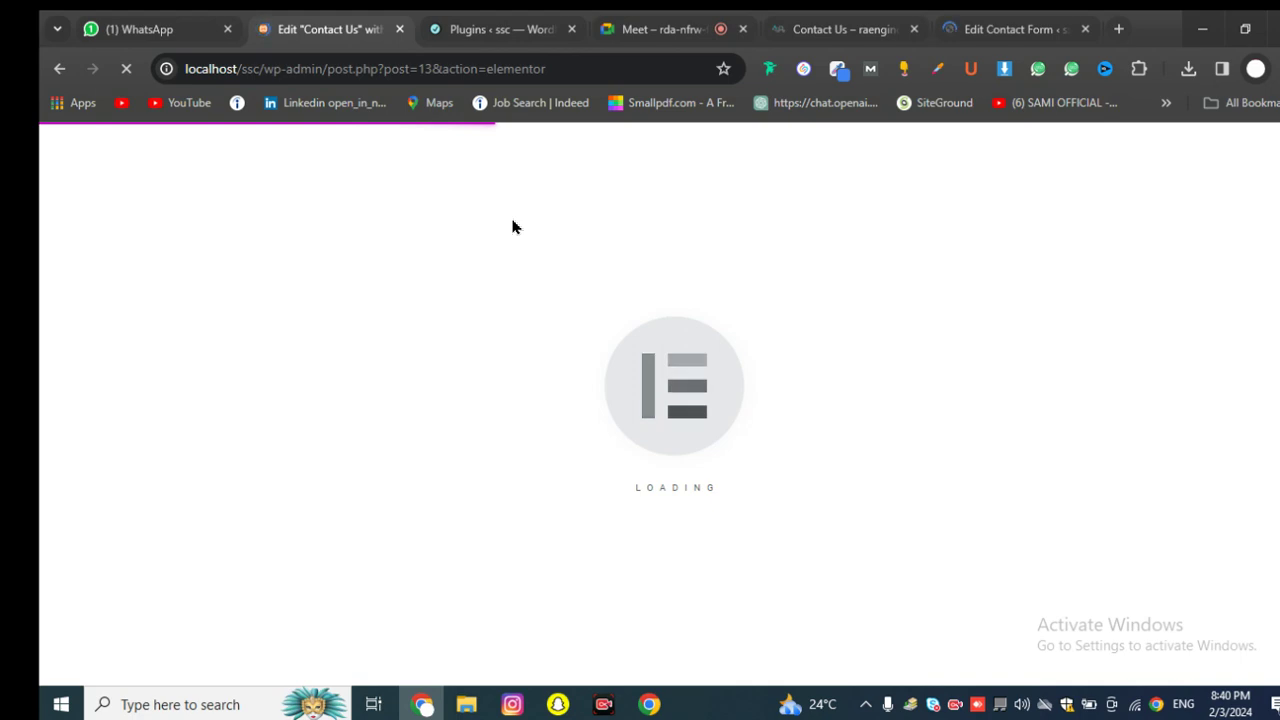
Step: Return to the Contact form 1 settings in WordPress and save the form again
left_click(505, 36)
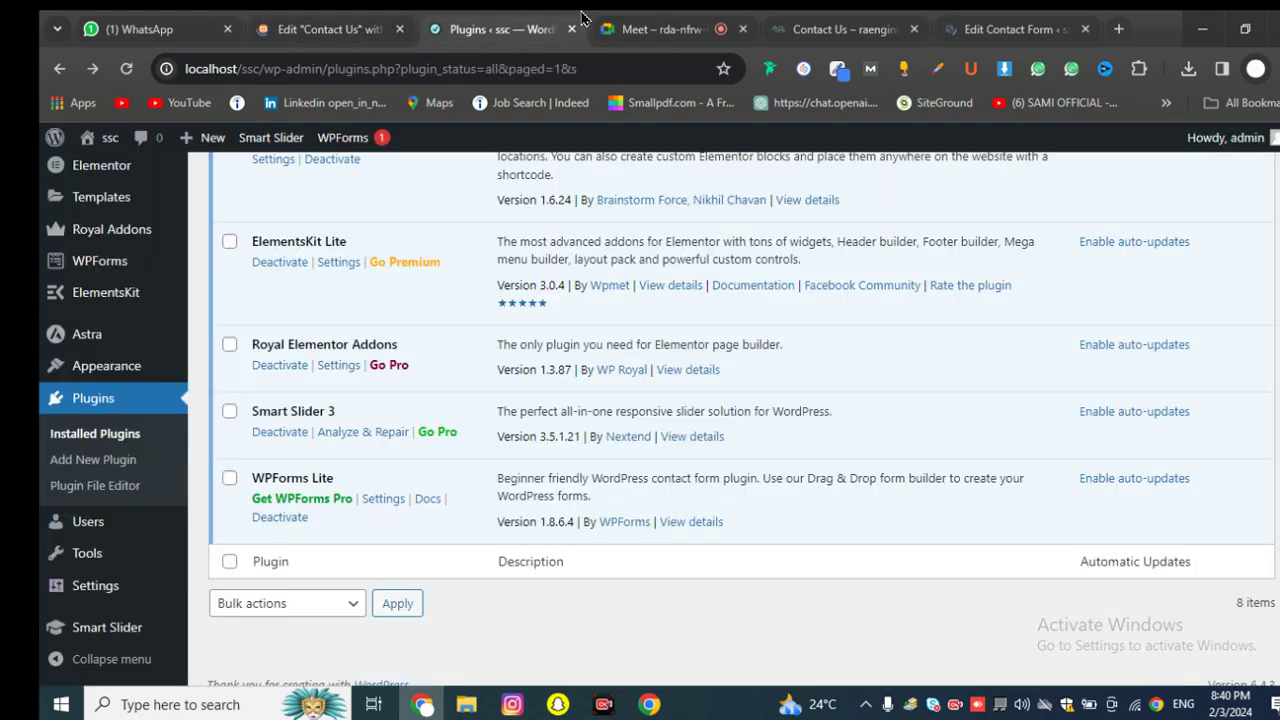
key("ctrl+Tab")
key("ctrl+Tab")
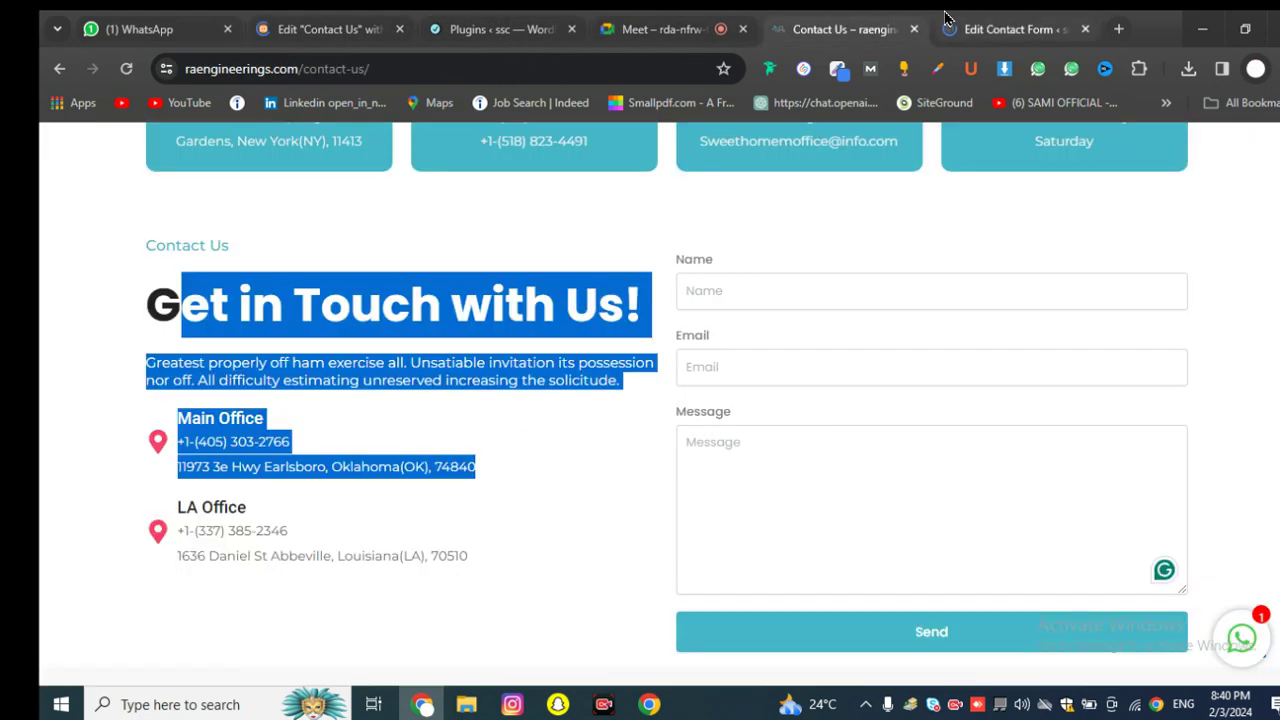
key("ctrl+Tab")
scroll(660, 510, "down", 5)
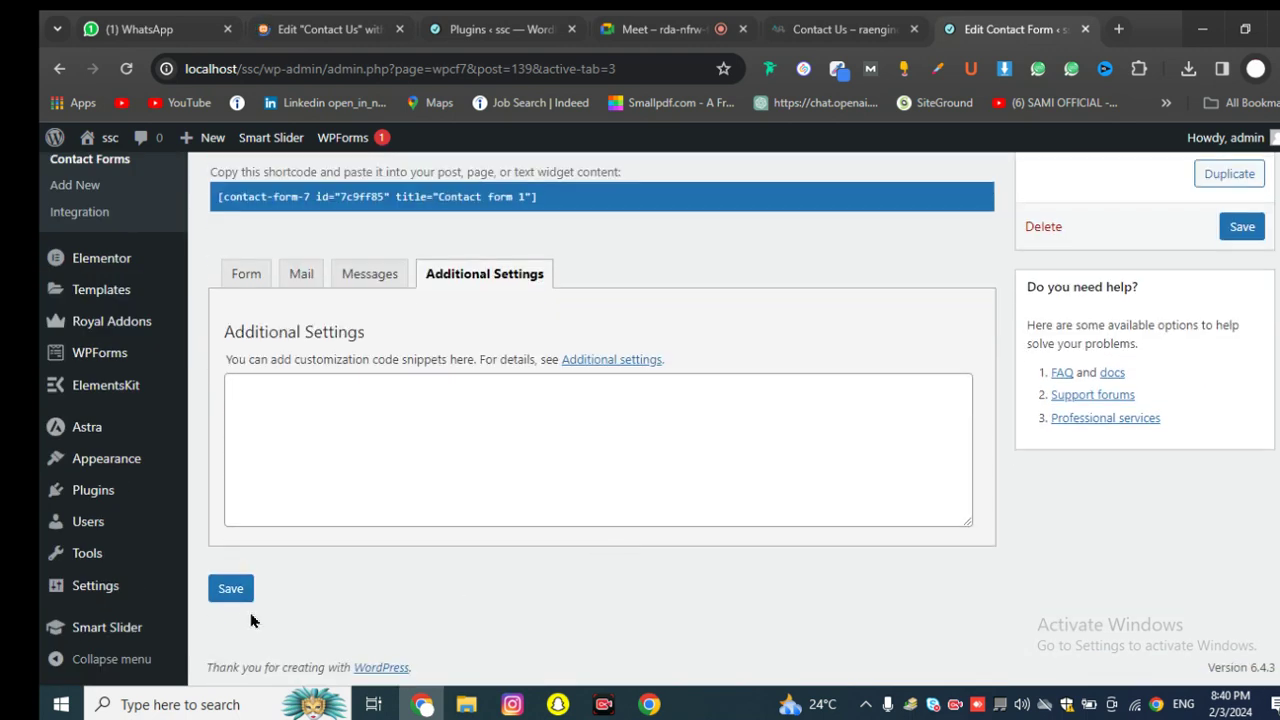
left_click(230, 588)
left_click(1240, 383)
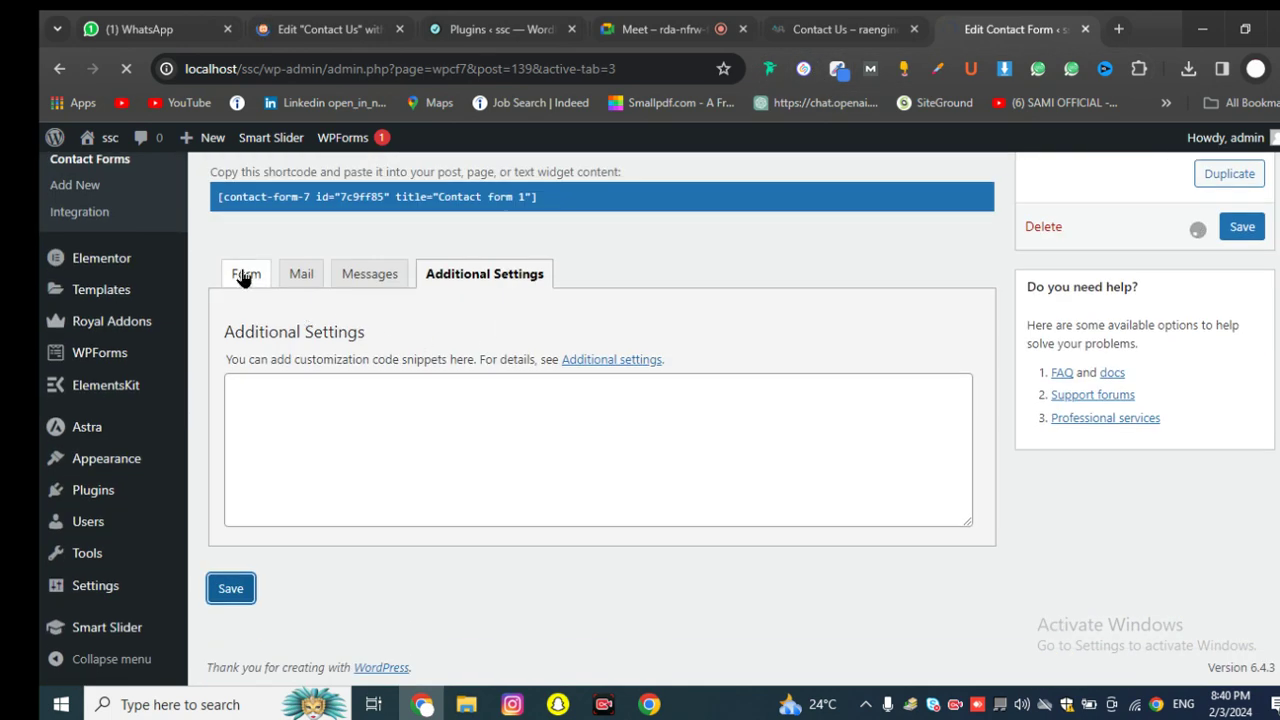
Step: Check the form template's field labels and save the contact form from there
left_click(246, 275)
scroll(604, 328, "down", 4)
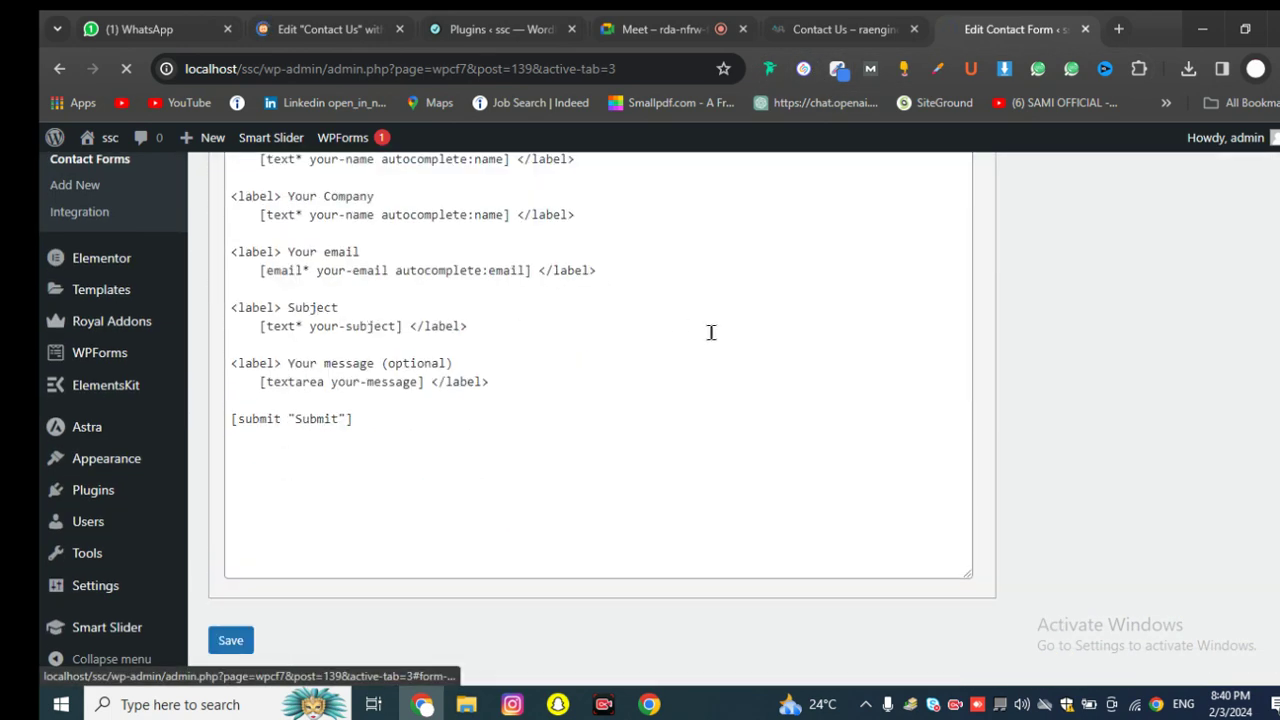
left_click(250, 589)
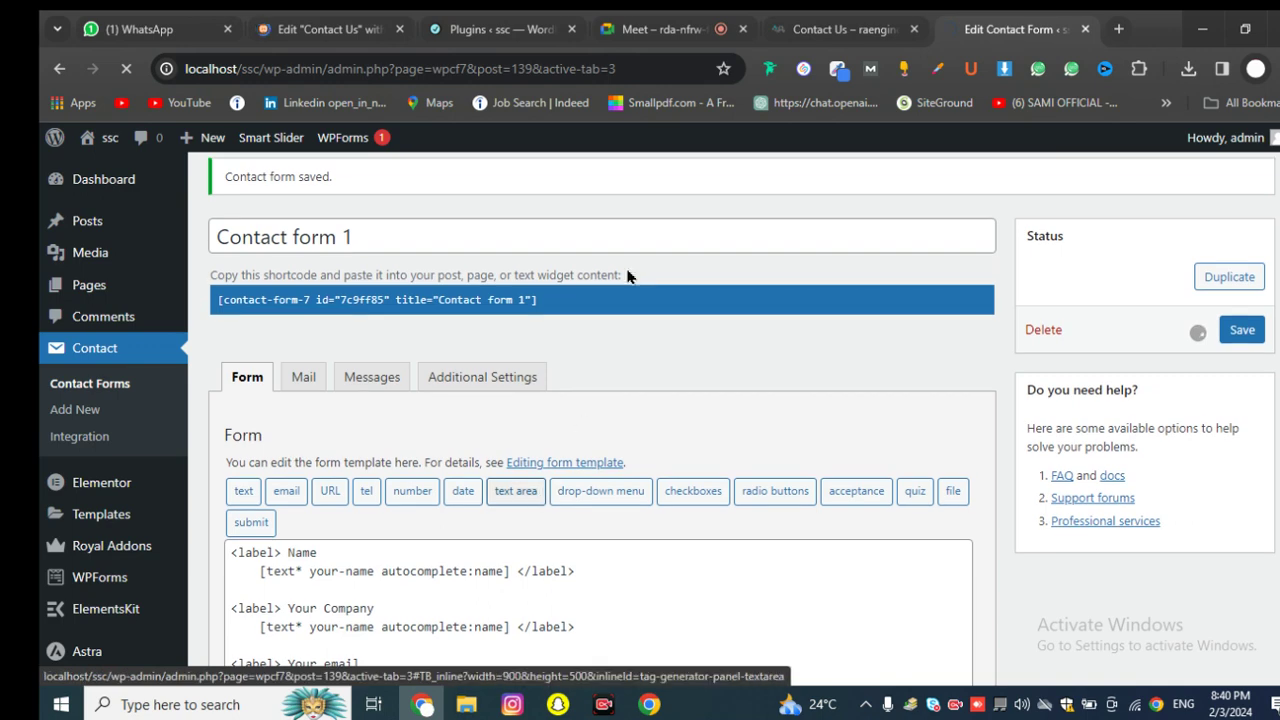
Step: Go back to the Contact Us page editor, reload it and check the form for the edited Name and Your Company fields
left_click(325, 29)
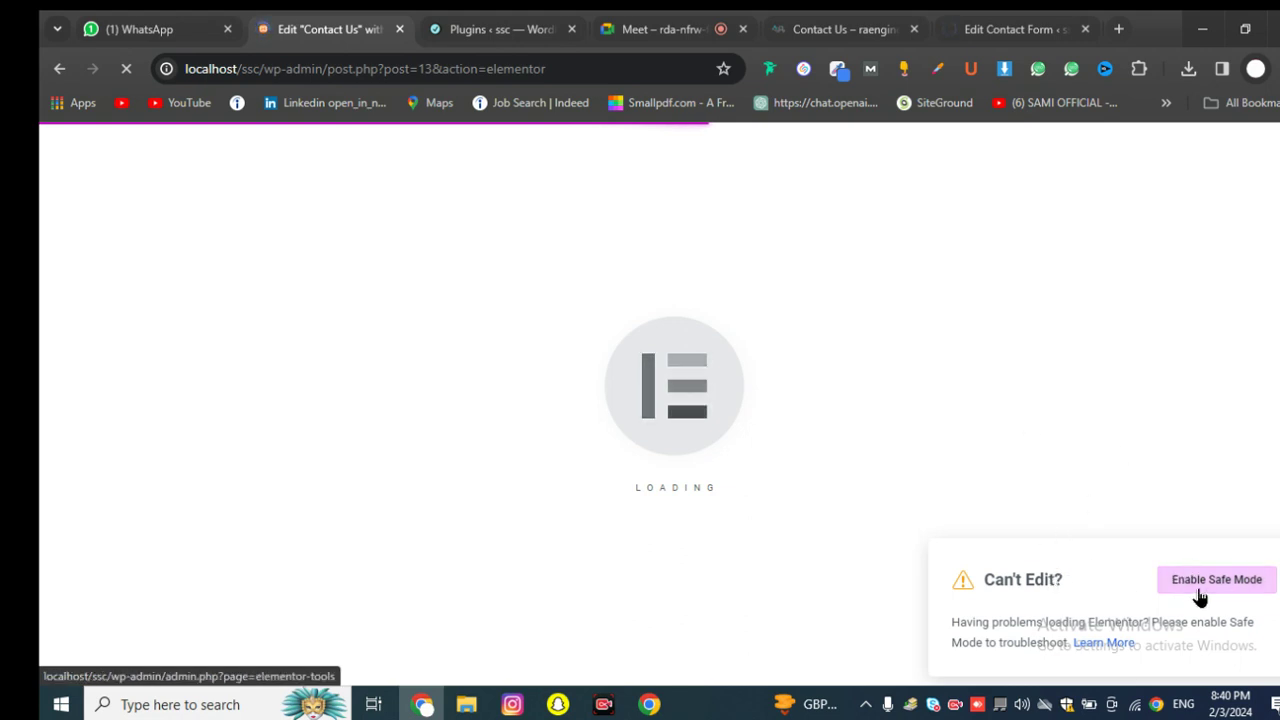
left_click(1233, 595)
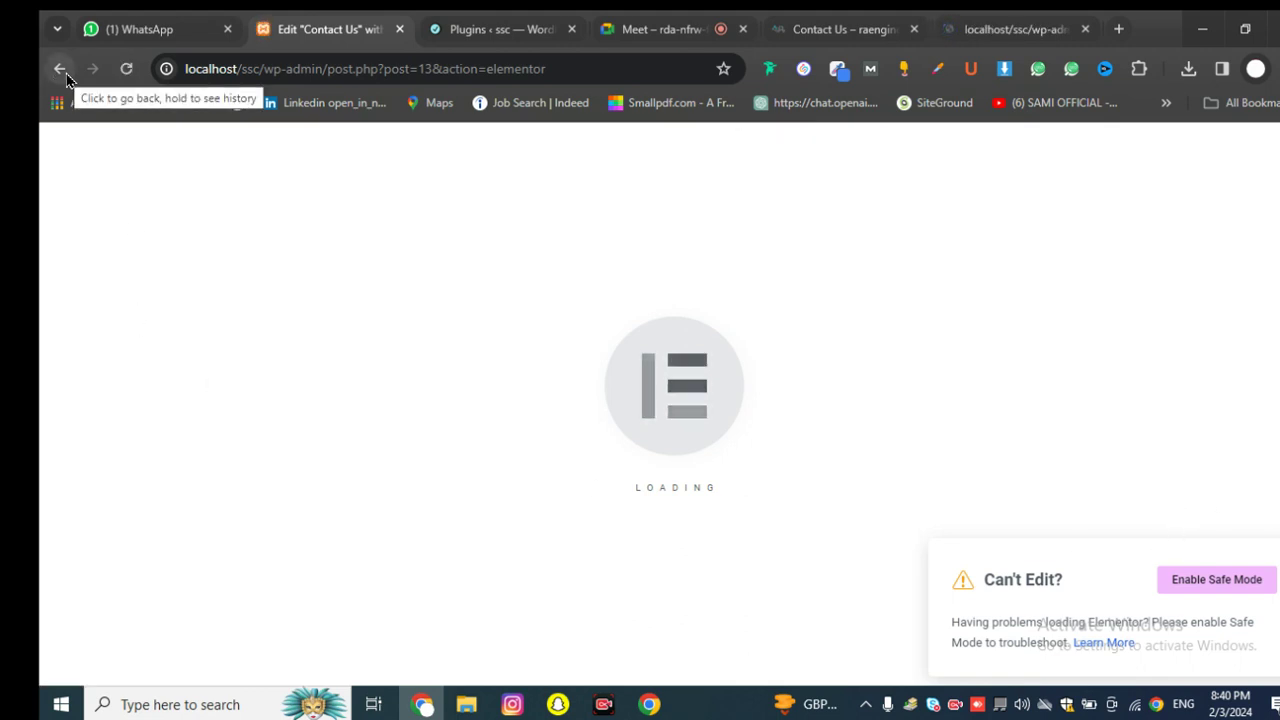
left_click(126, 68)
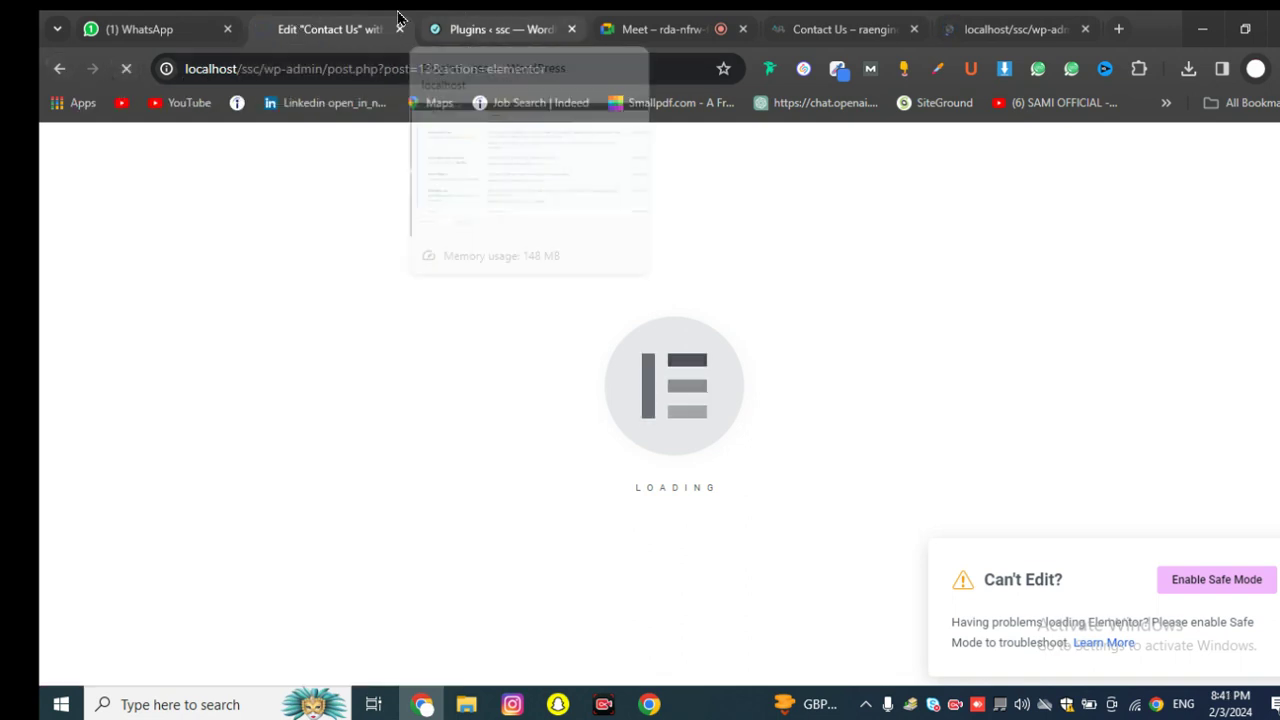
left_click(470, 29)
left_click(320, 29)
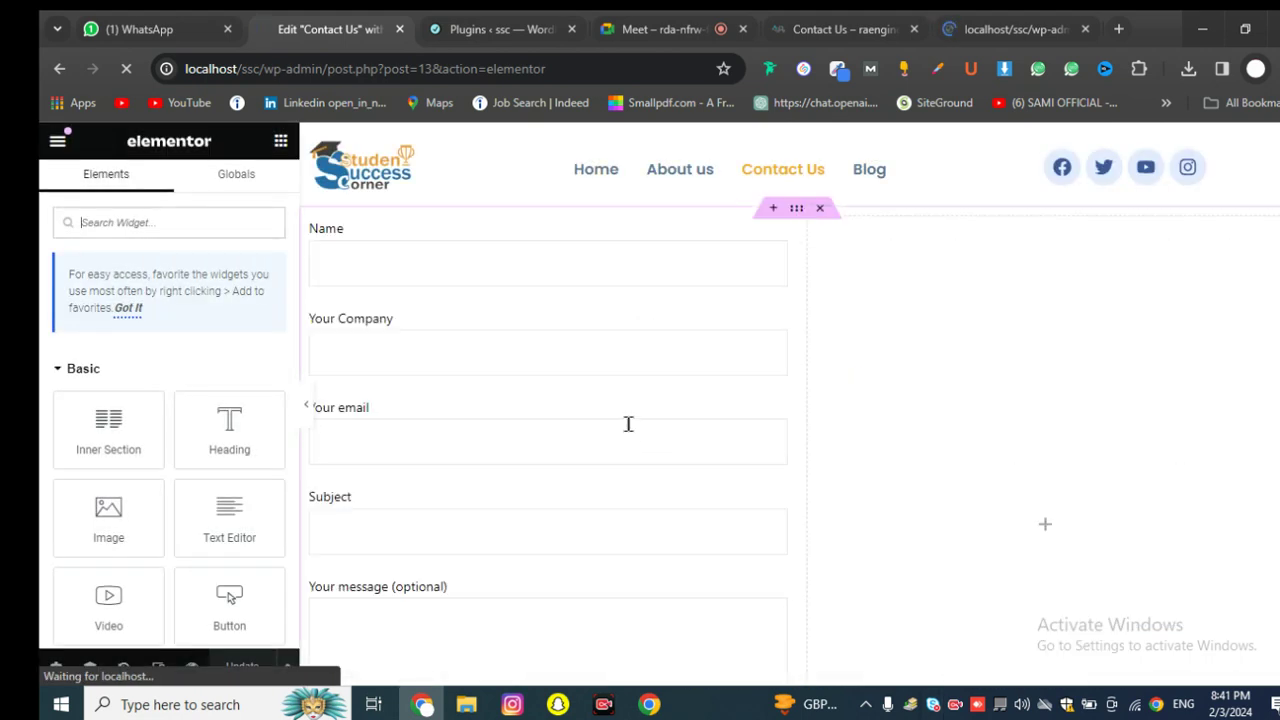
left_click(354, 263)
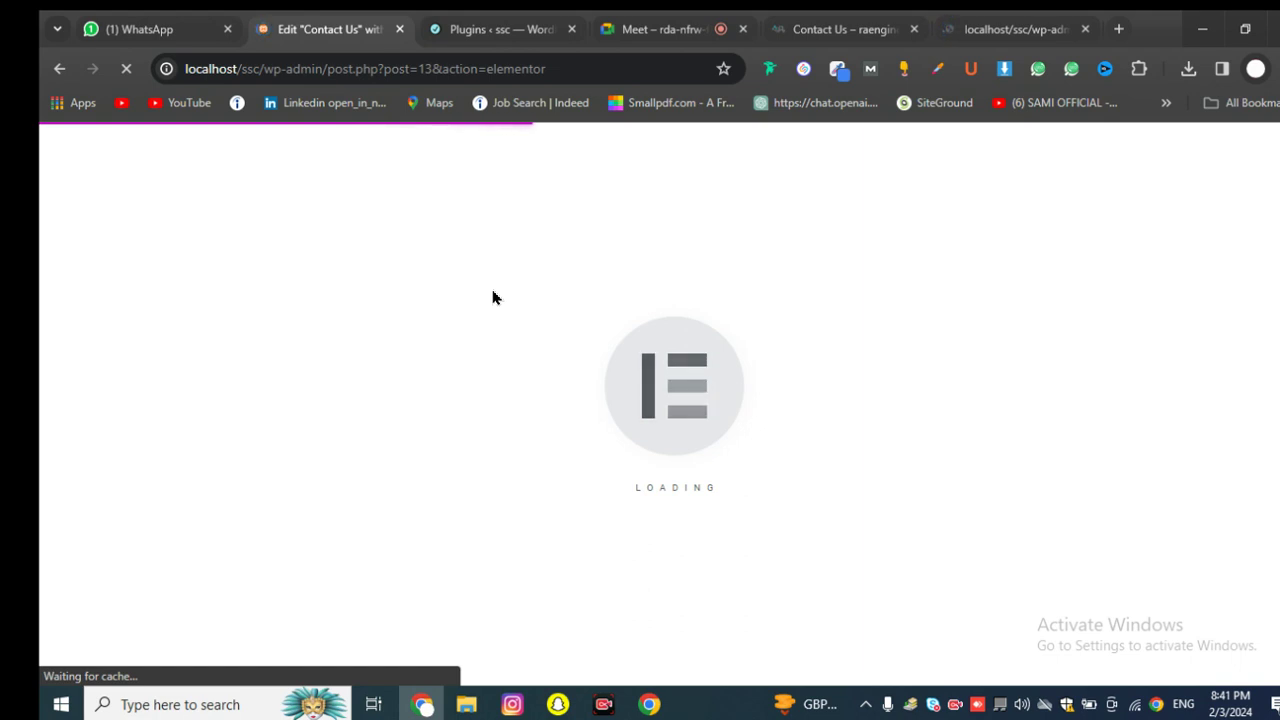
Step: Switch to the WordPress Plugins page, look over the installed plugins and open the WPForms overview
left_click(531, 25)
left_click(615, 18)
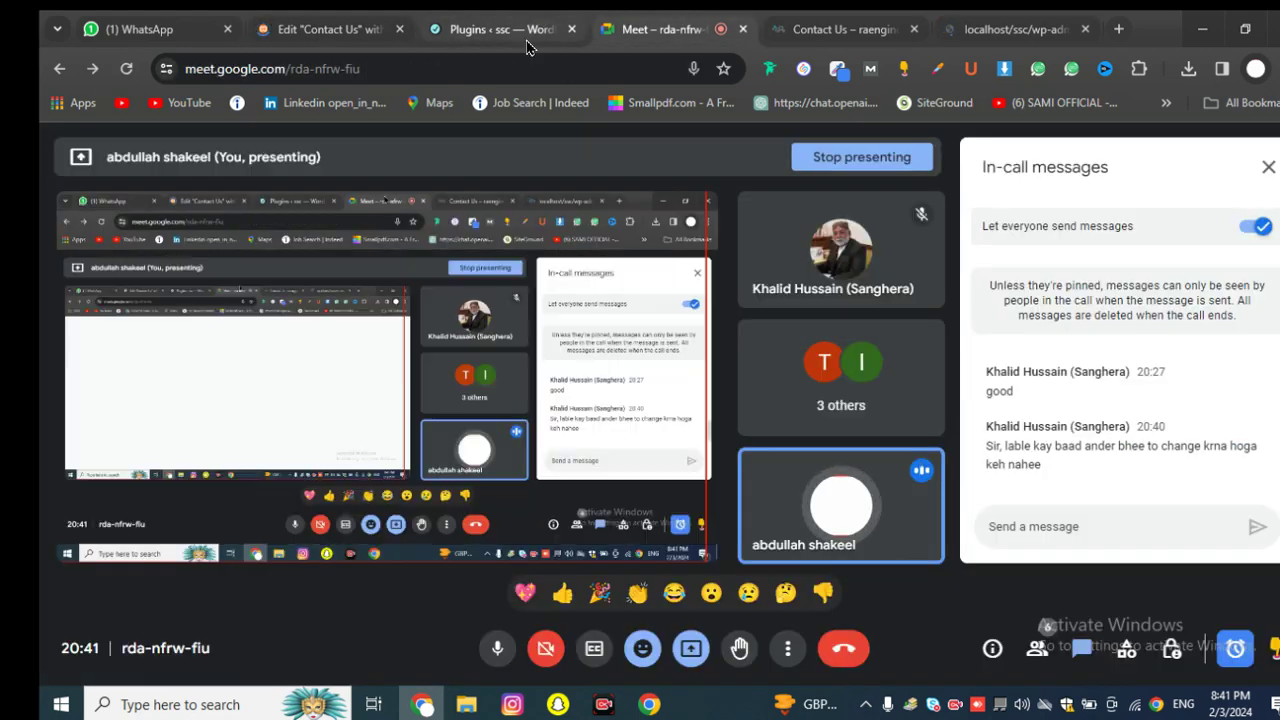
left_click(527, 32)
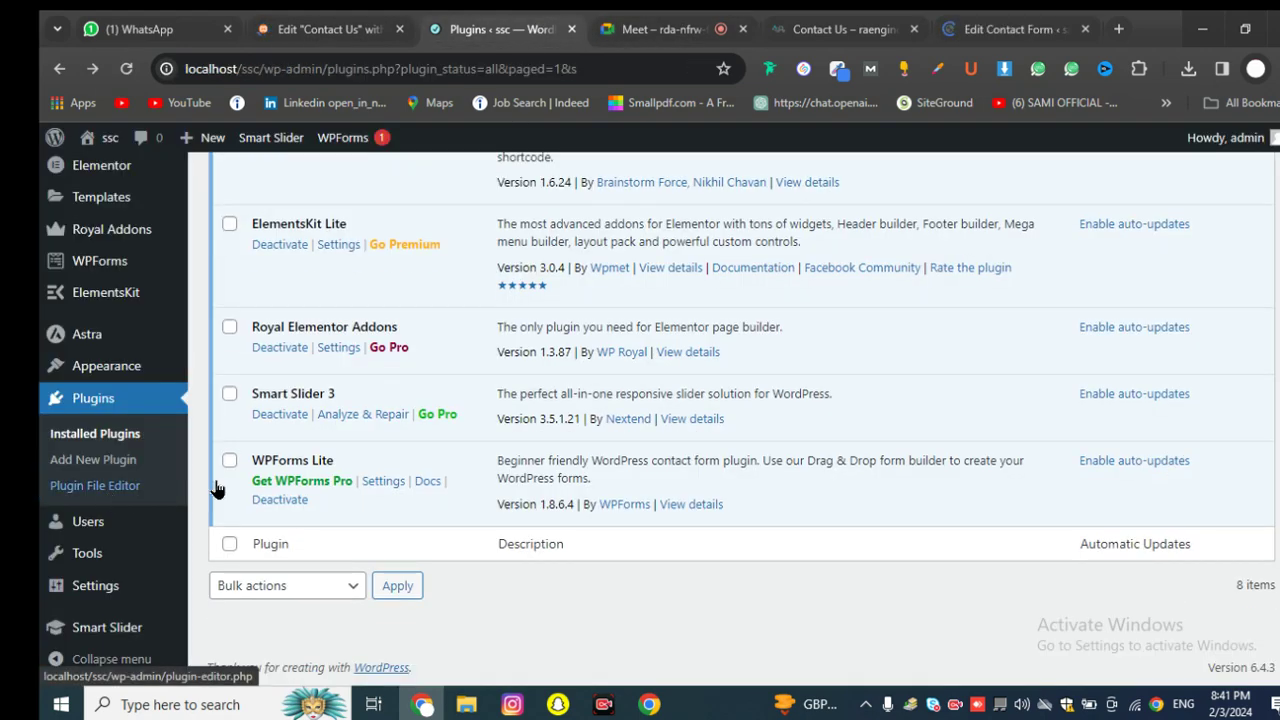
scroll(155, 494, "up", 3)
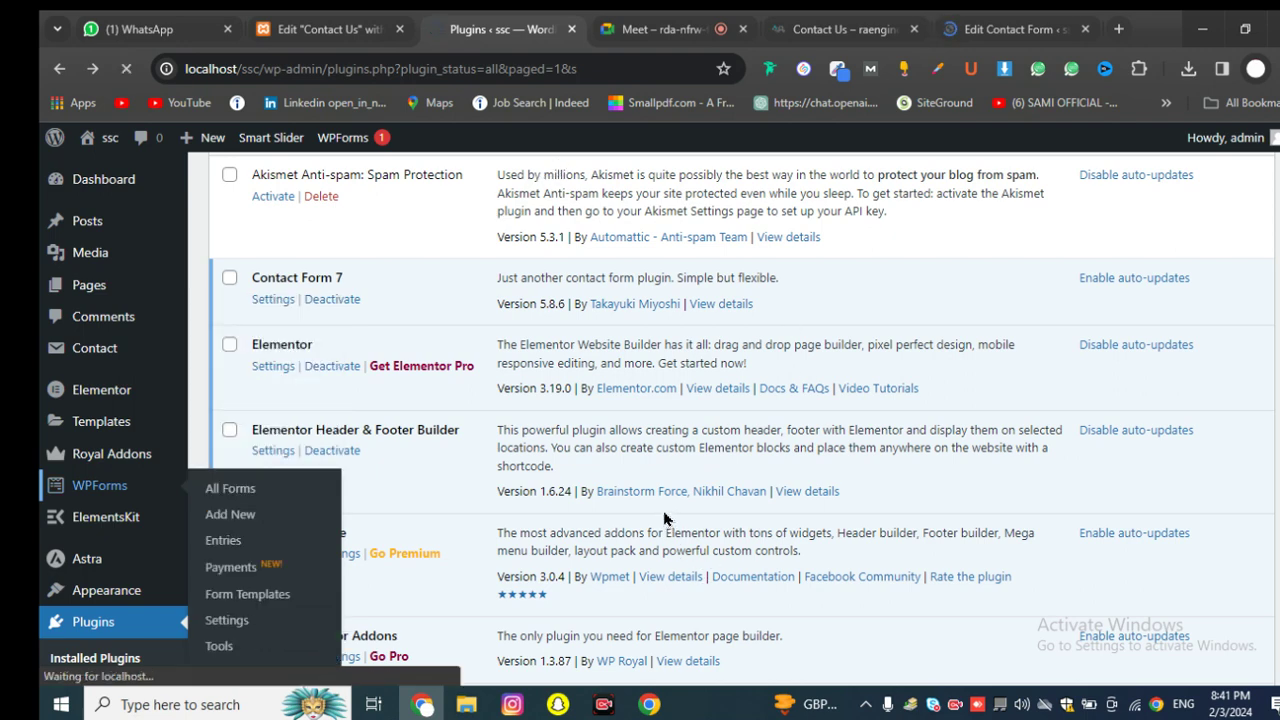
scroll(662, 516, "down", 6)
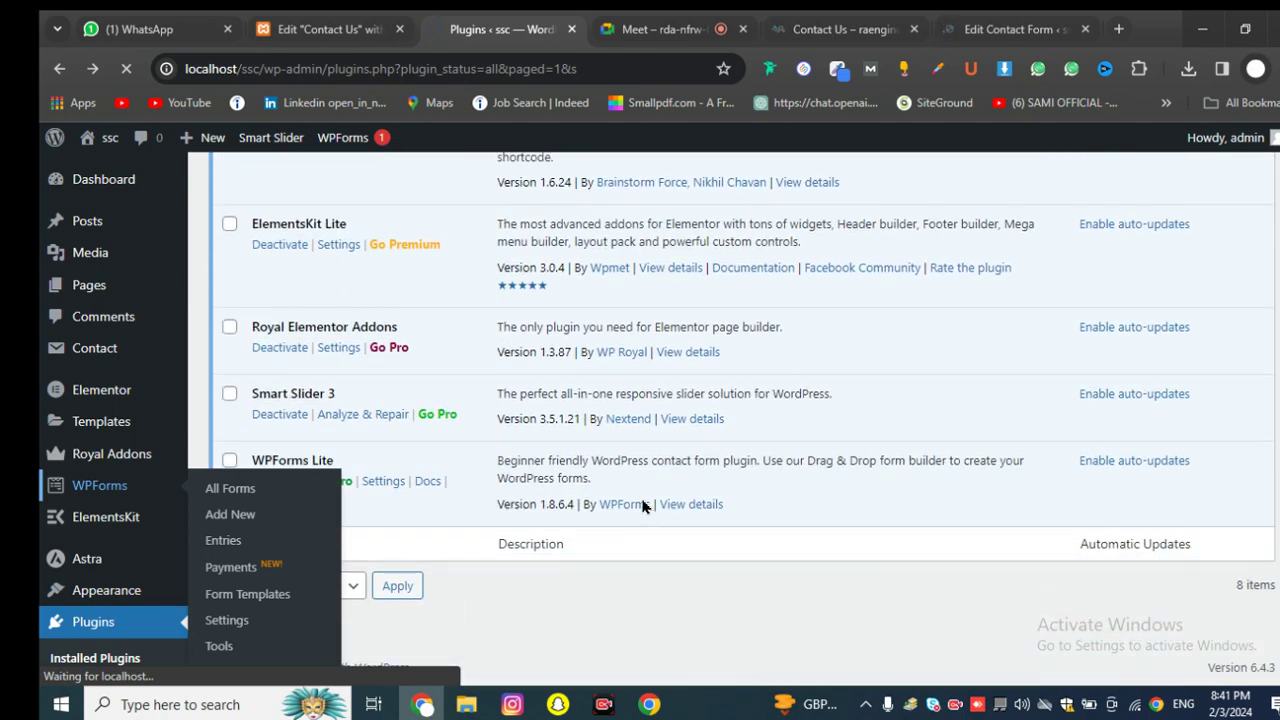
scroll(645, 507, "up", 8)
scroll(645, 507, "up", 5)
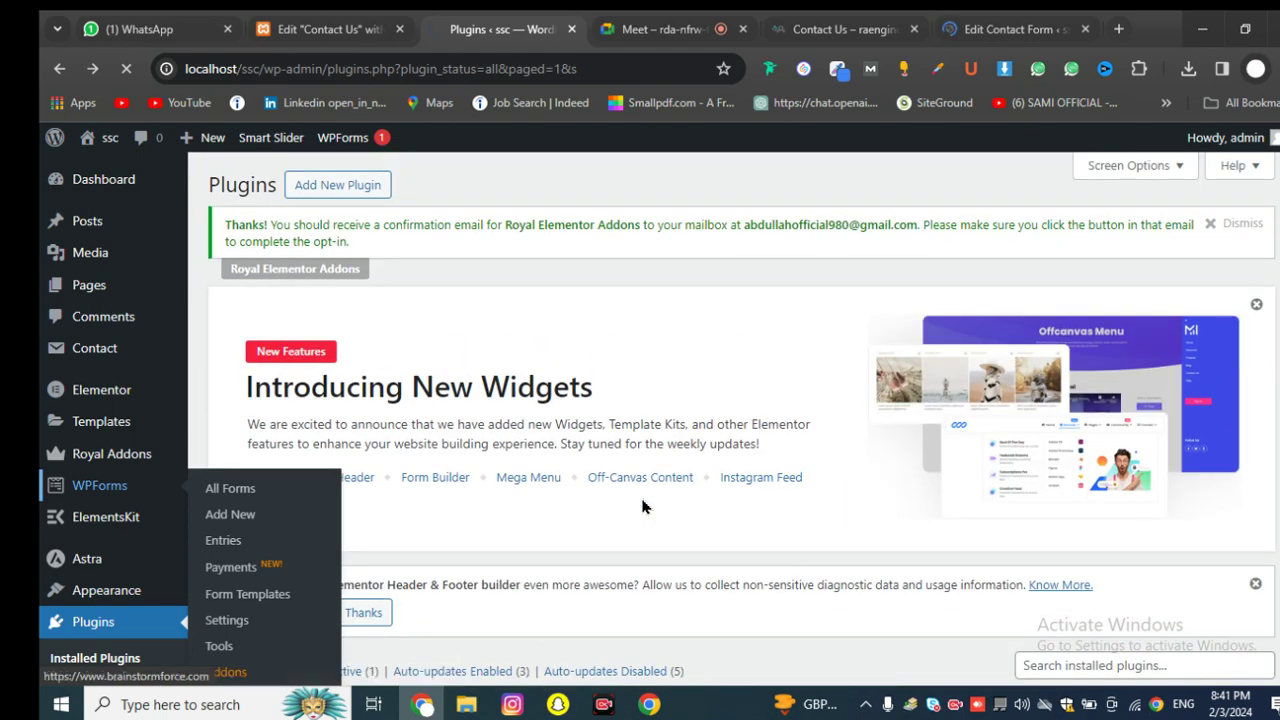
scroll(643, 507, "down", 2)
scroll(643, 507, "down", 2)
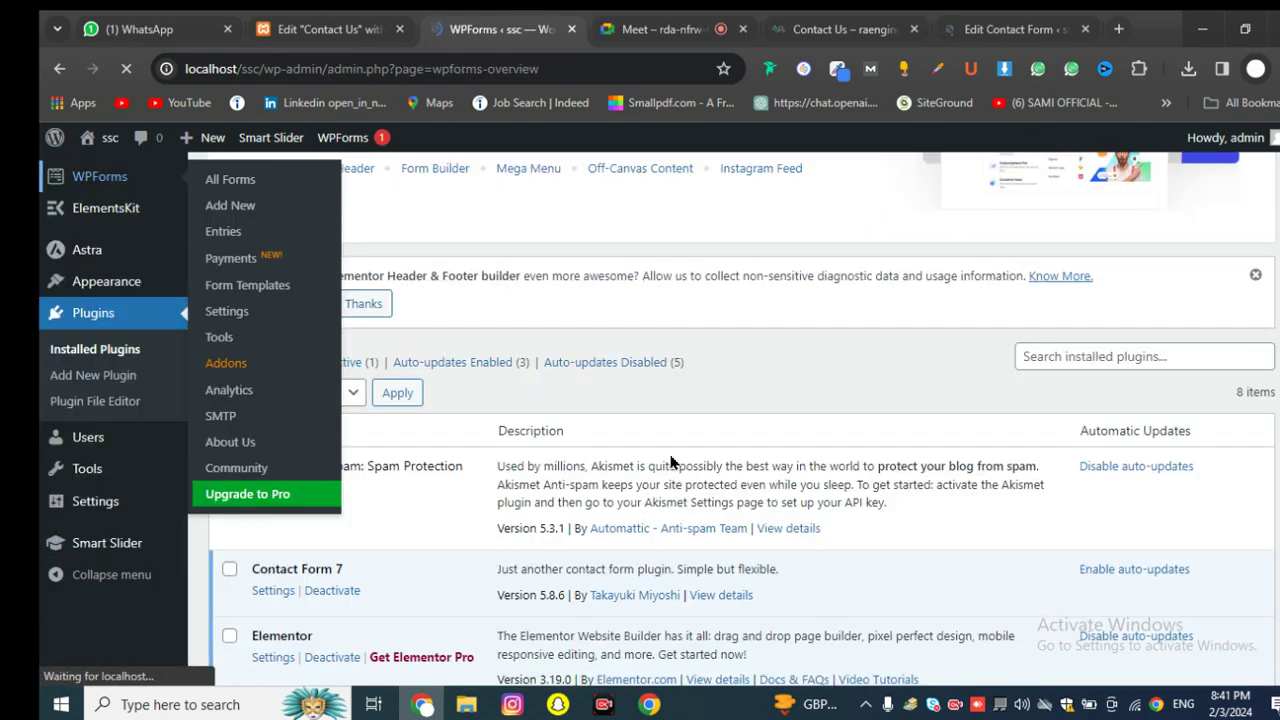
Step: Start creating a new form from the WPForms overview so that the form builder opens
scroll(678, 433, "down", 5)
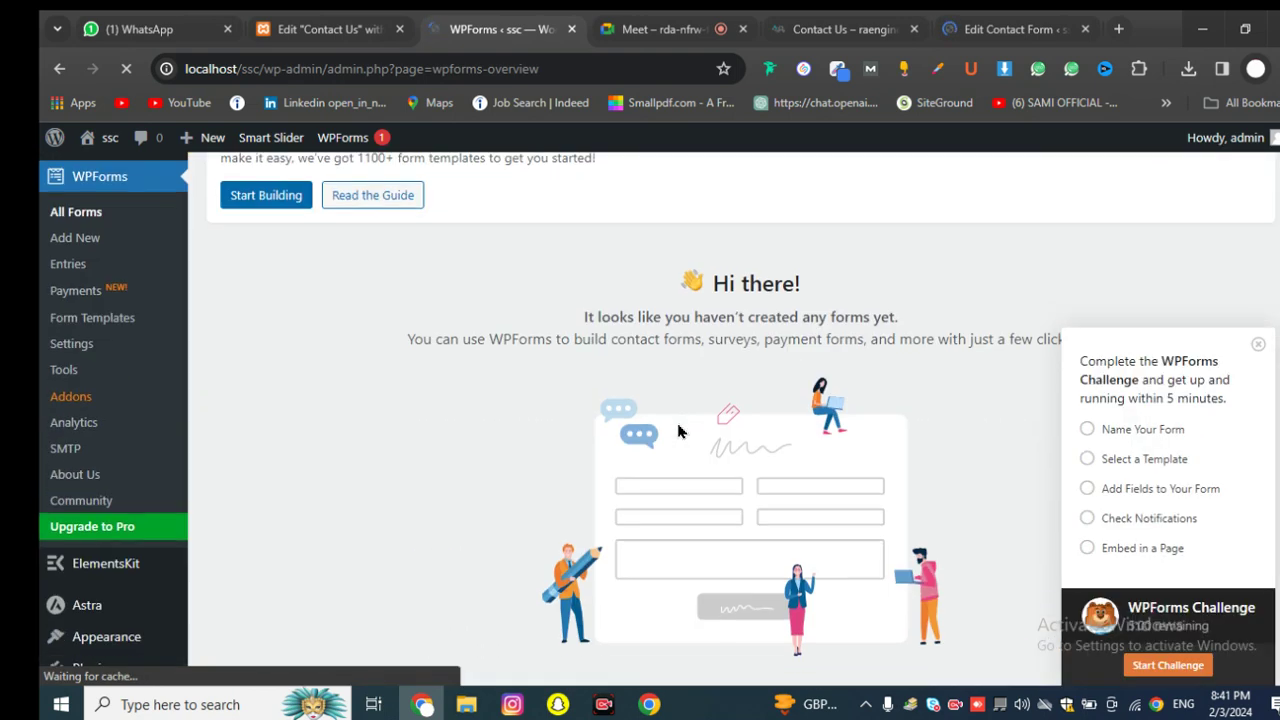
scroll(683, 437, "down", 1)
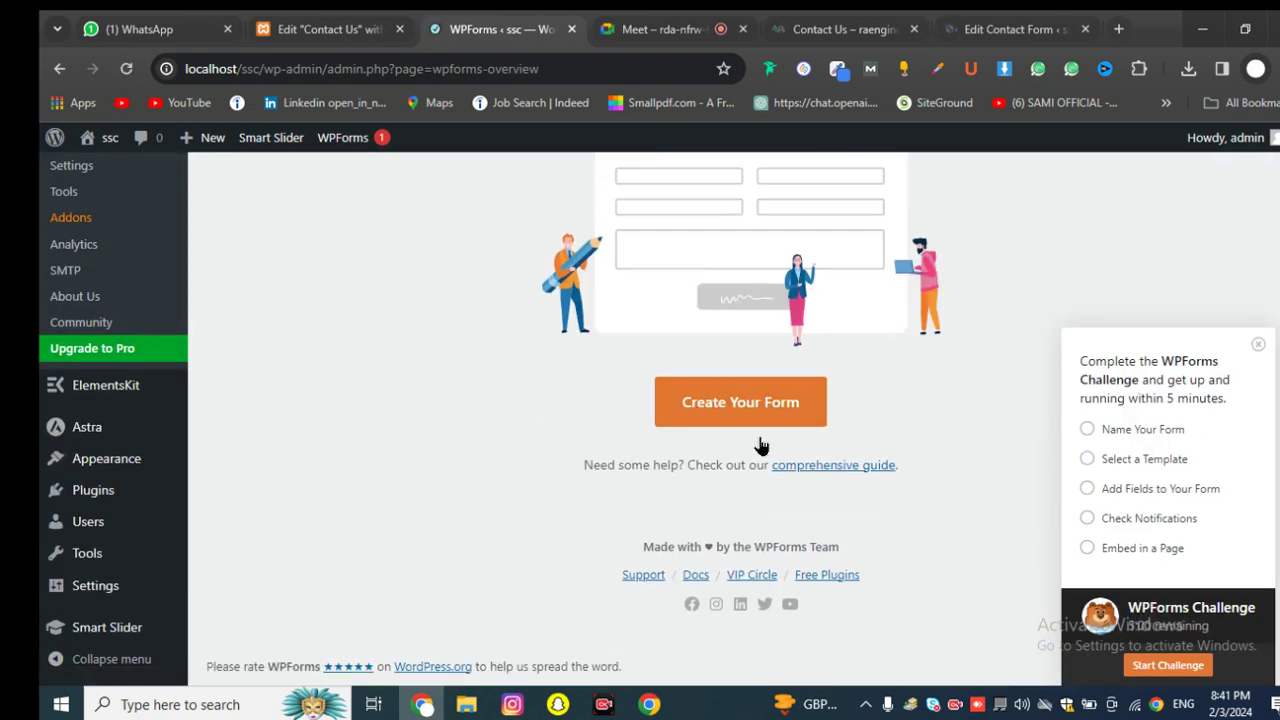
scroll(758, 444, "up", 8)
scroll(753, 484, "down", 8)
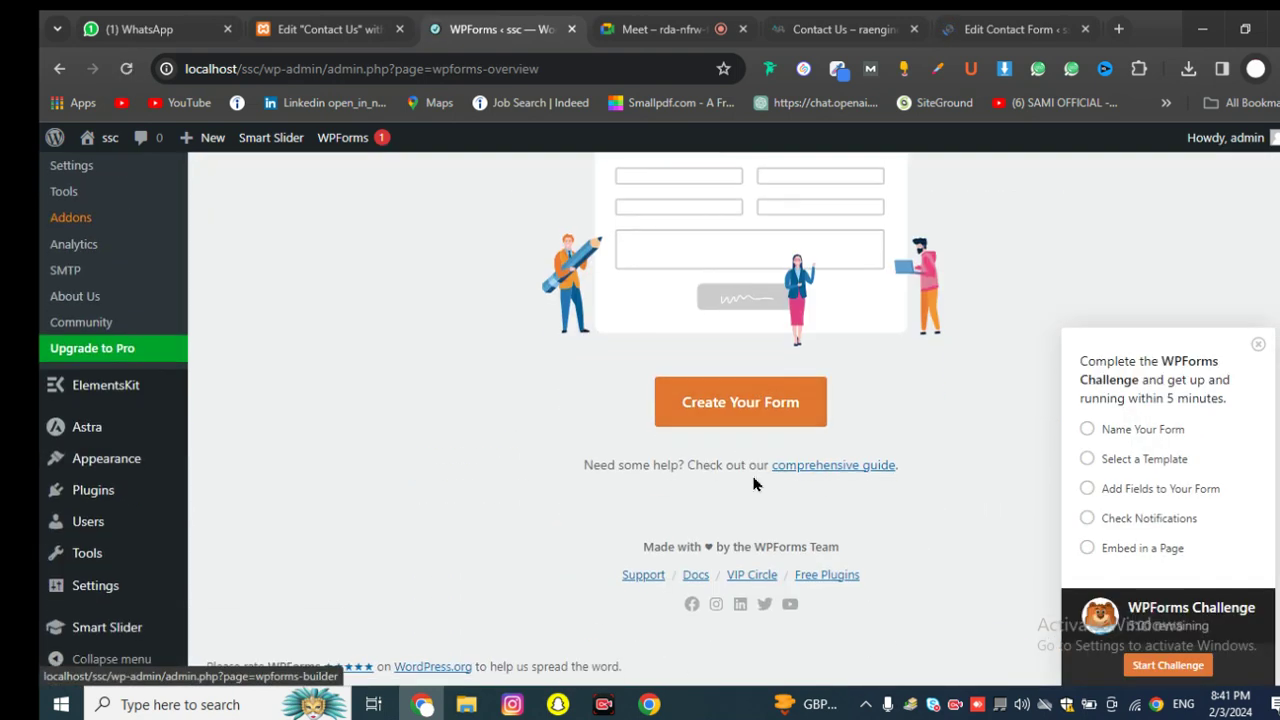
left_click(727, 414)
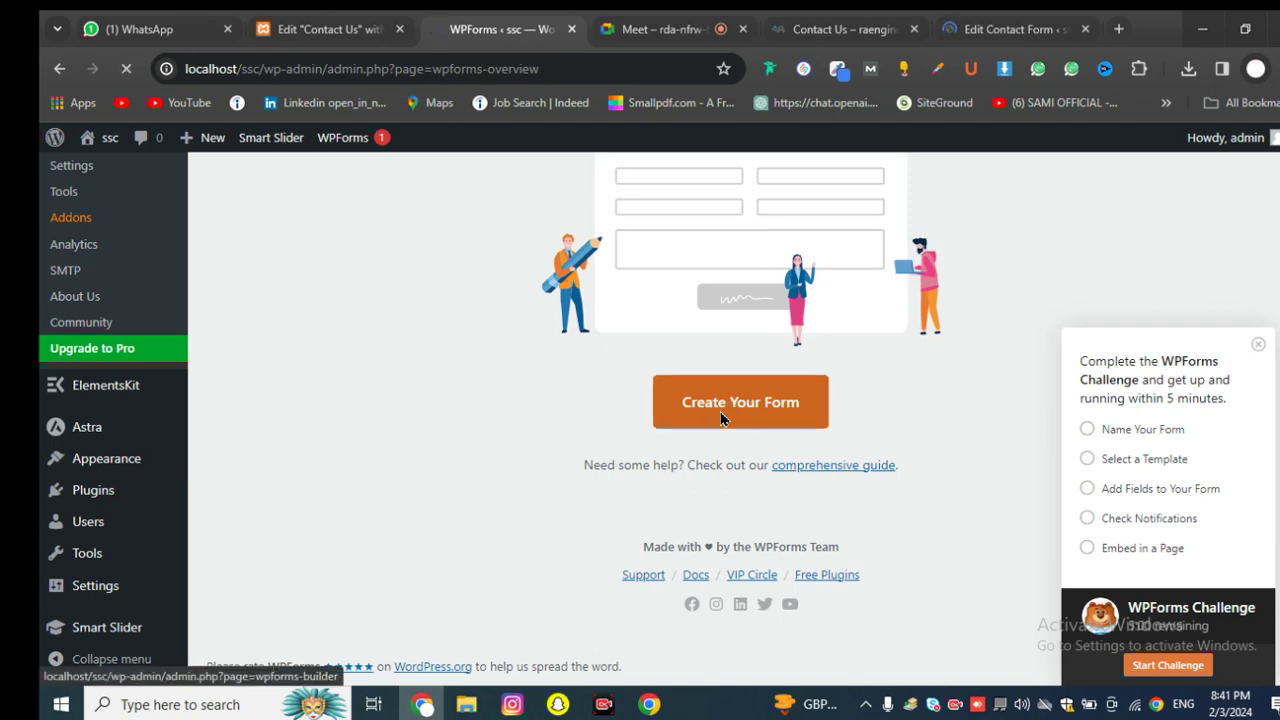
left_click(1258, 344)
scroll(812, 366, "up", 3)
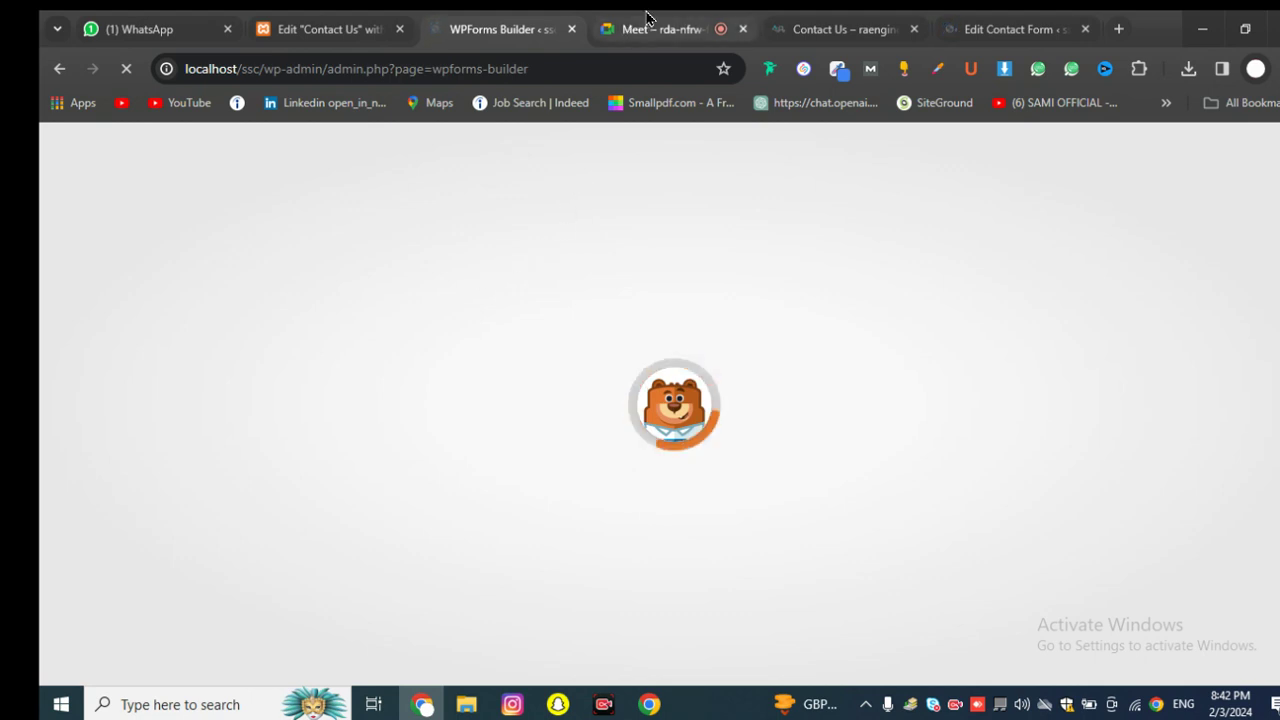
left_click(645, 24)
left_click(512, 27)
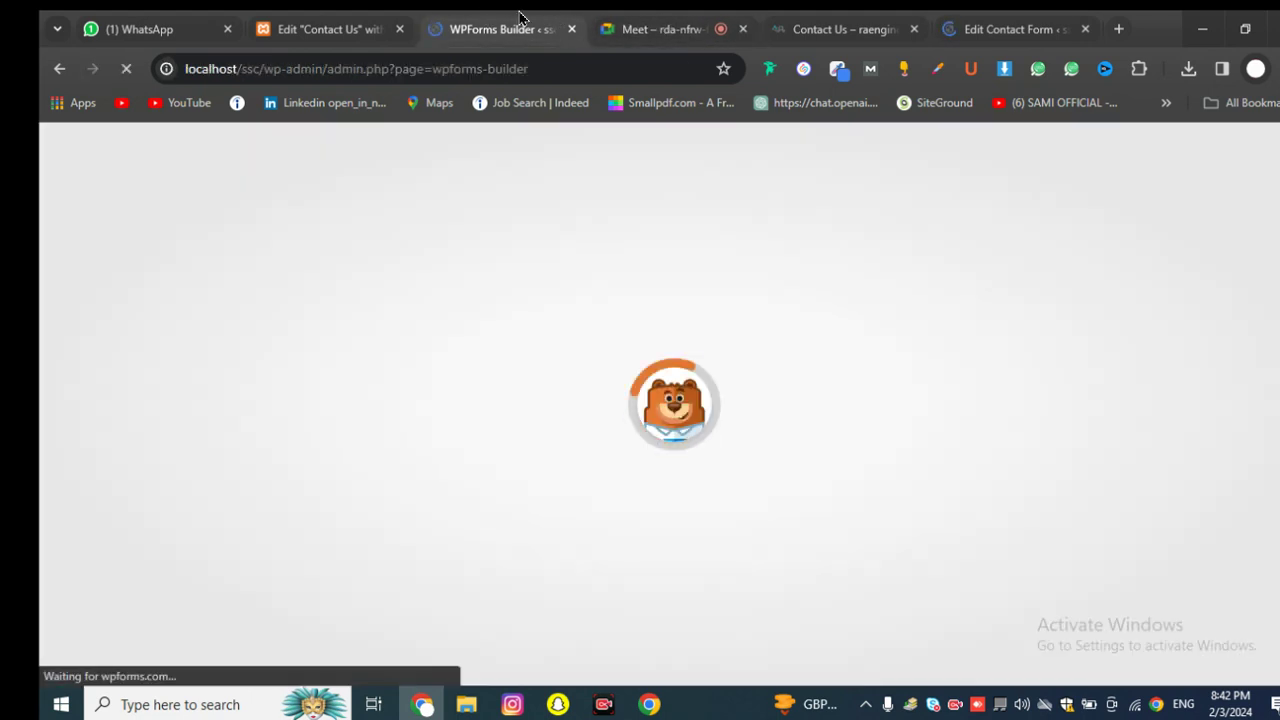
Step: Return to the Contact Us page editor, search the widgets for "form" and add a Form Builder widget to the empty column
left_click(350, 27)
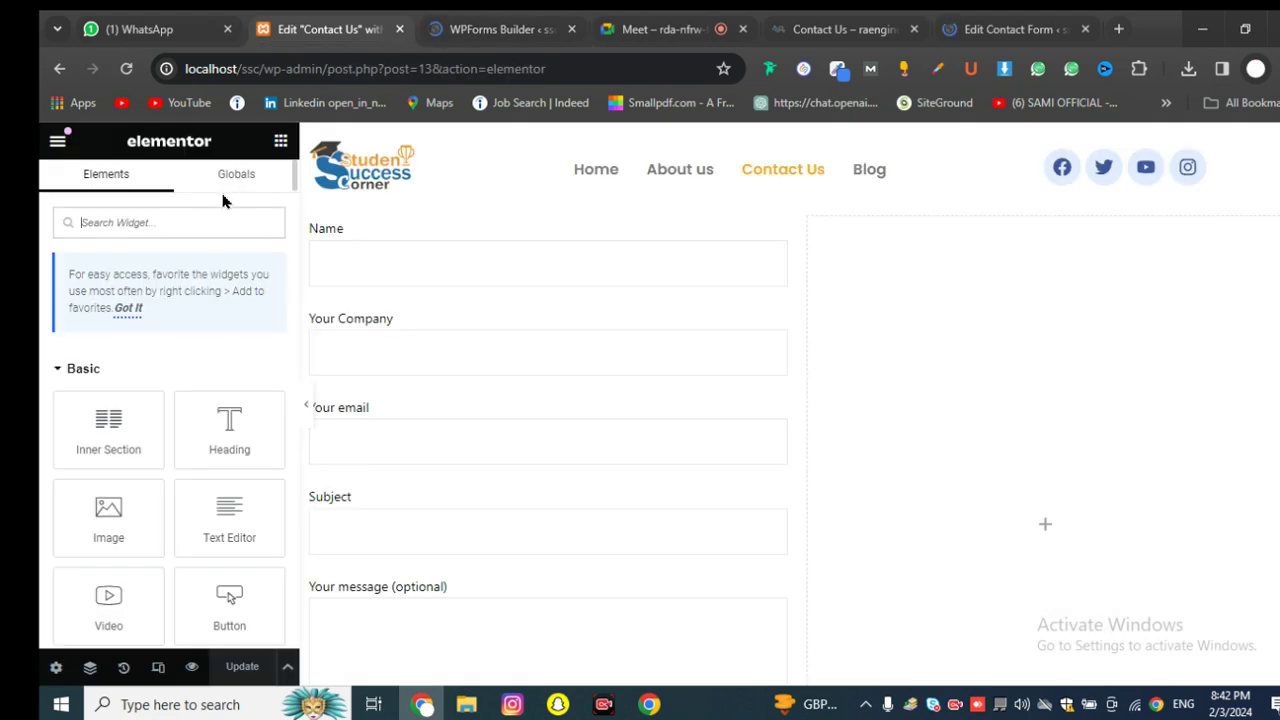
type("form")
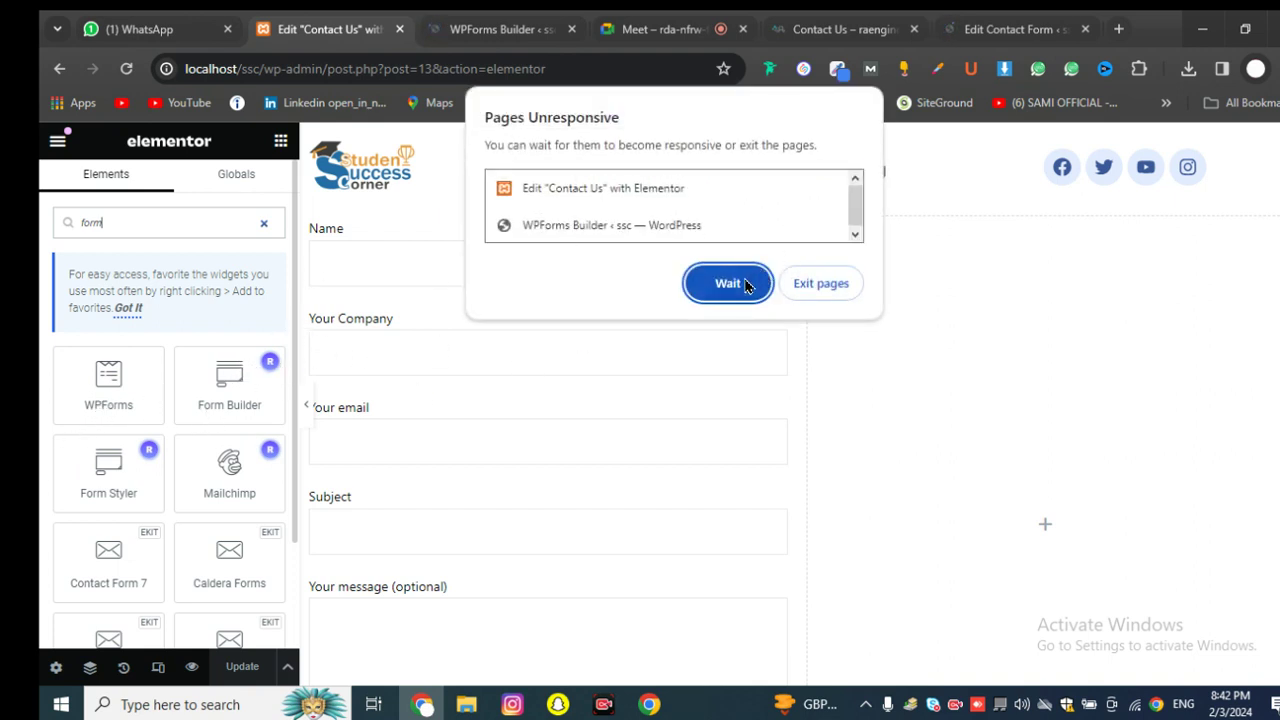
left_click(745, 284)
scroll(770, 308, "up", 3)
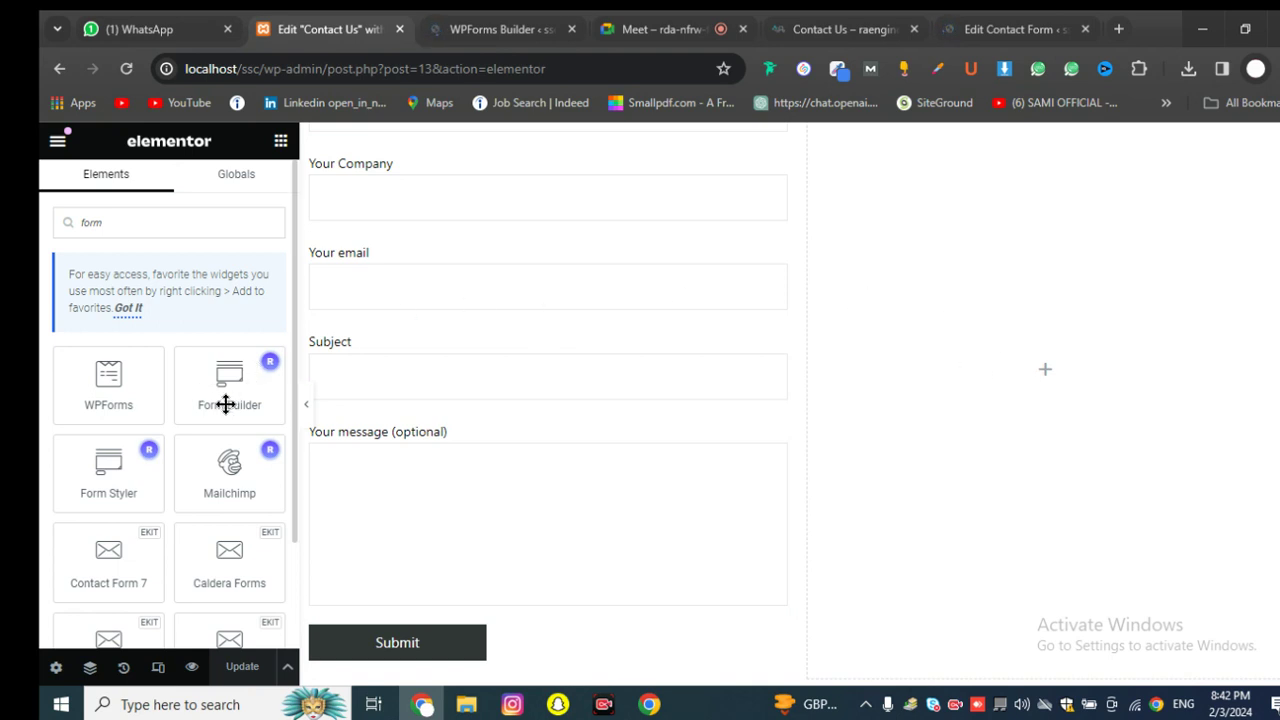
left_click_drag(226, 403, 905, 358)
scroll(906, 362, "up", 3)
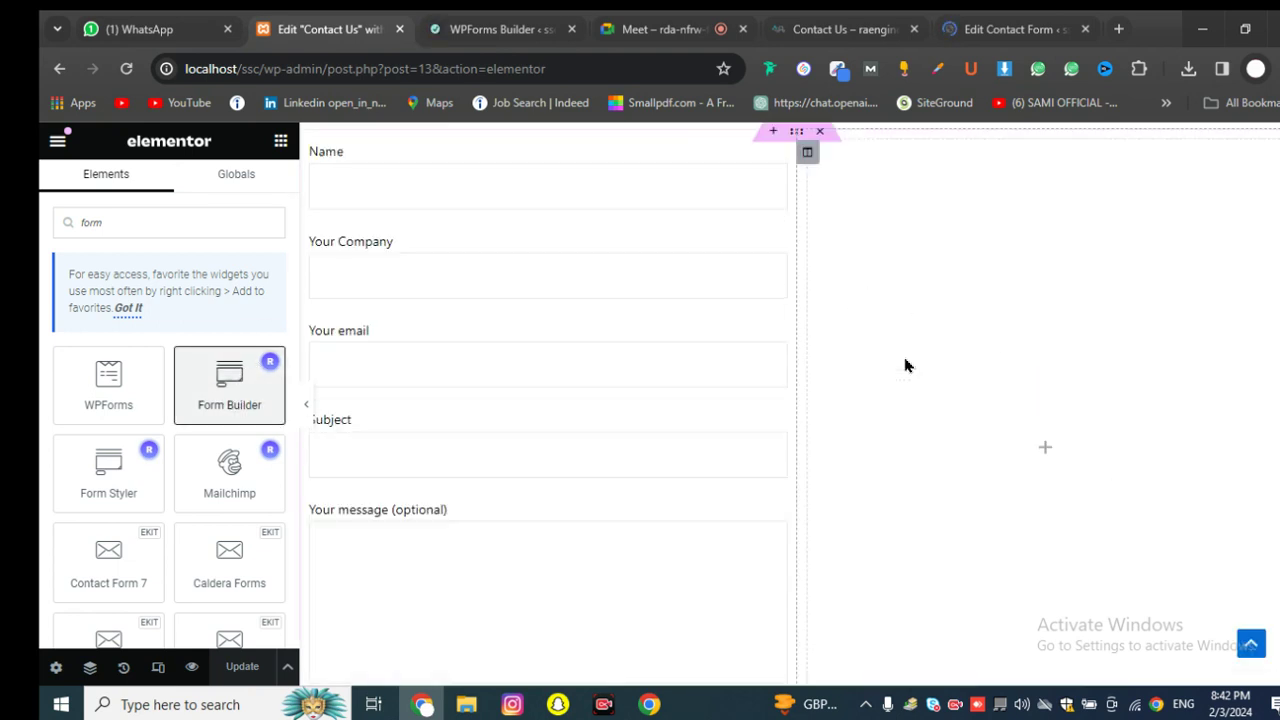
scroll(534, 360, "down", 3)
left_click_drag(193, 392, 1020, 357)
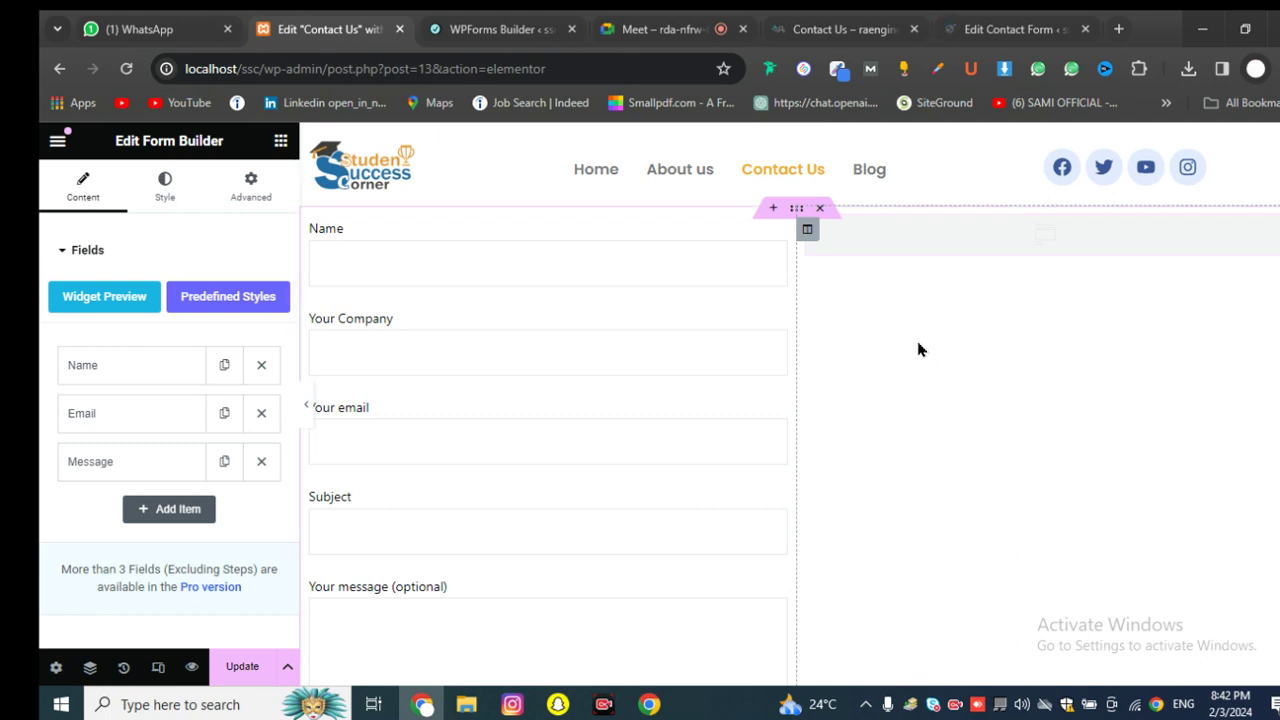
Step: Examine the Form Builder's Name field settings, especially its label and placeholder, and collapse the field again
left_click(106, 366)
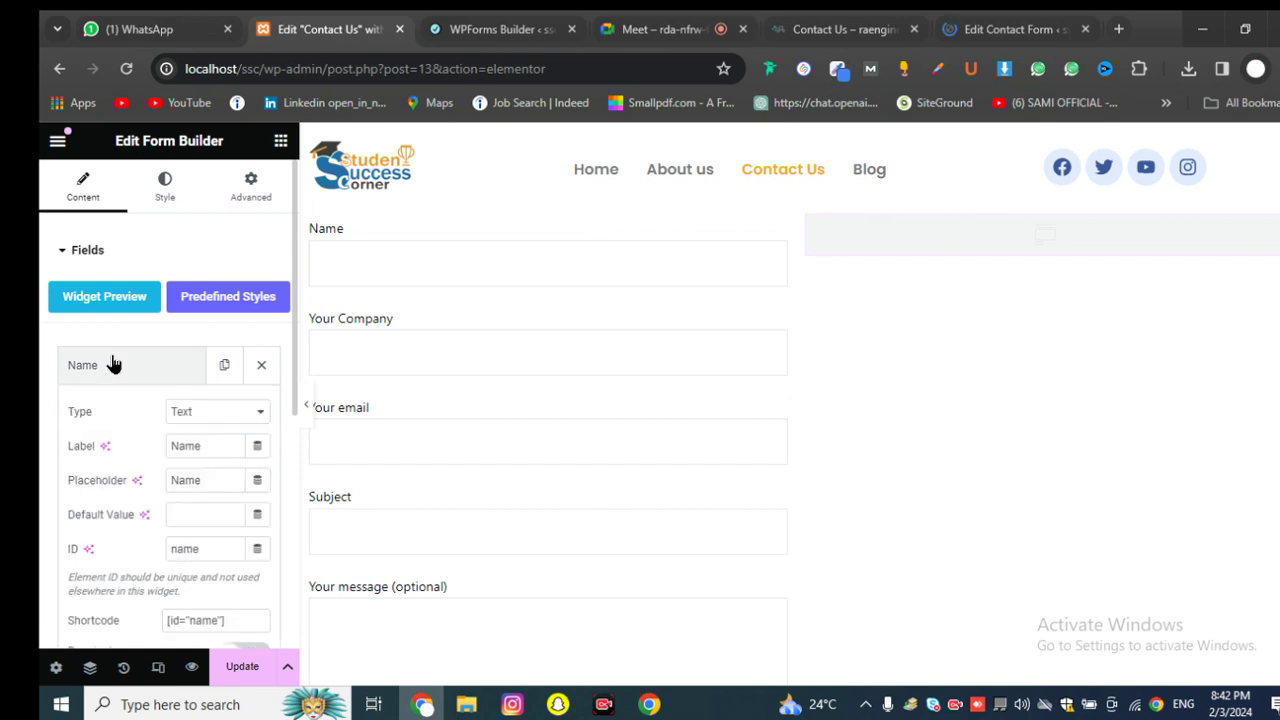
left_click(111, 364)
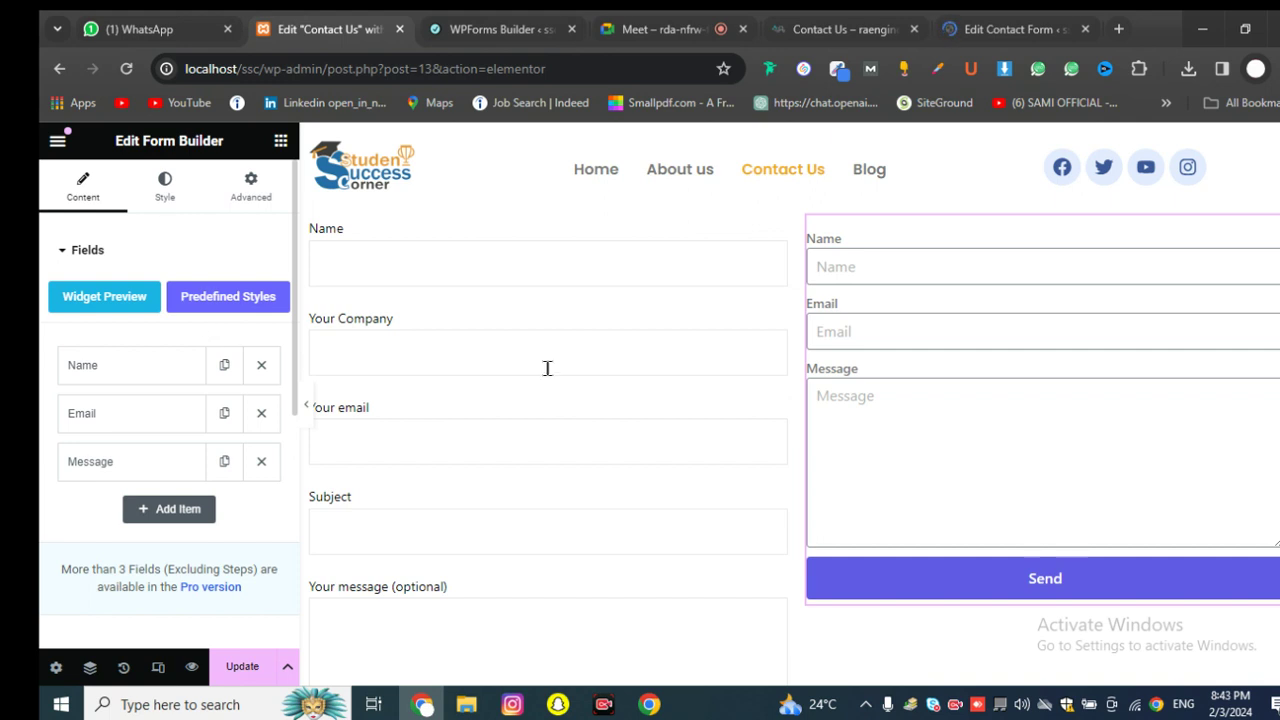
scroll(586, 391, "down", 2)
scroll(594, 357, "up", 2)
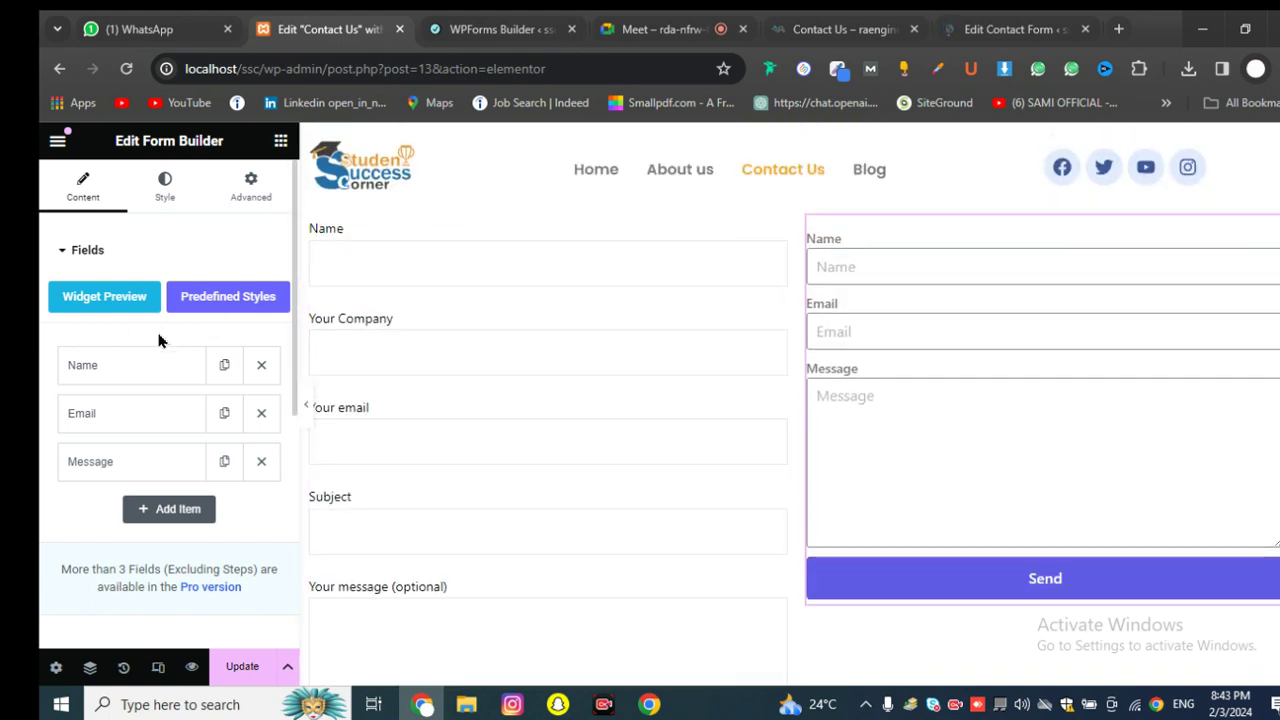
left_click(163, 369)
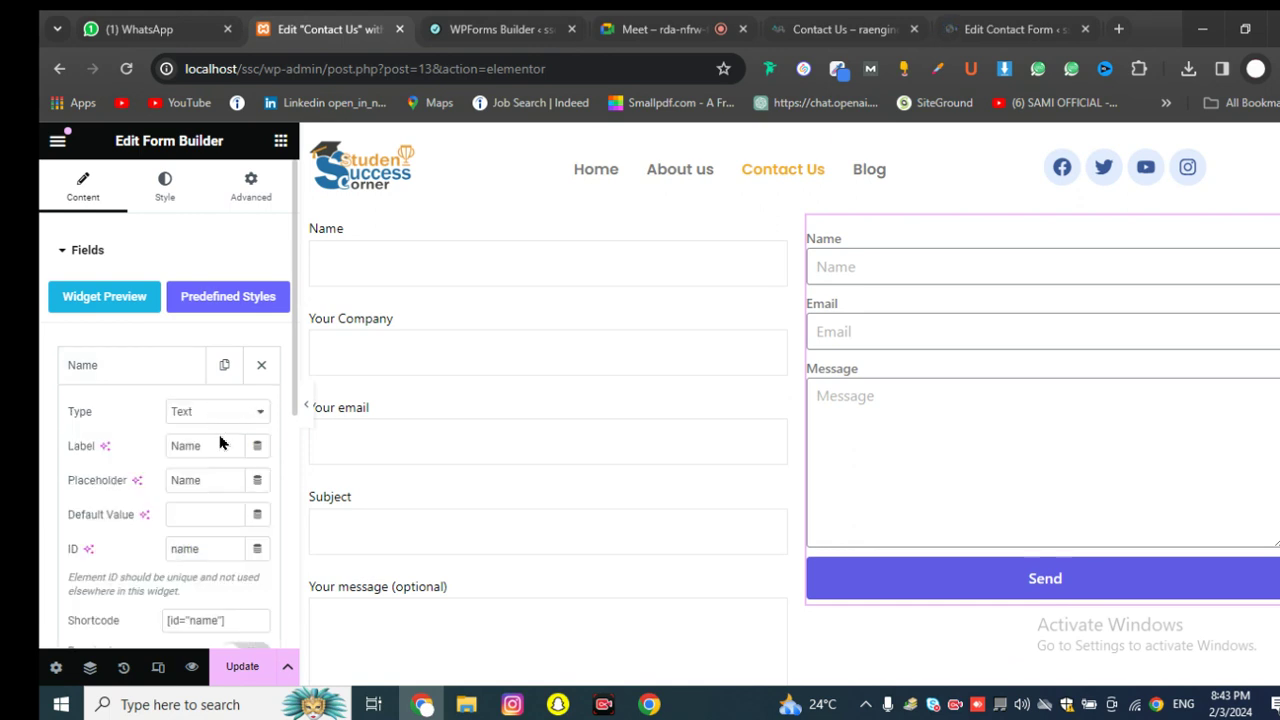
double_click(186, 445)
double_click(186, 481)
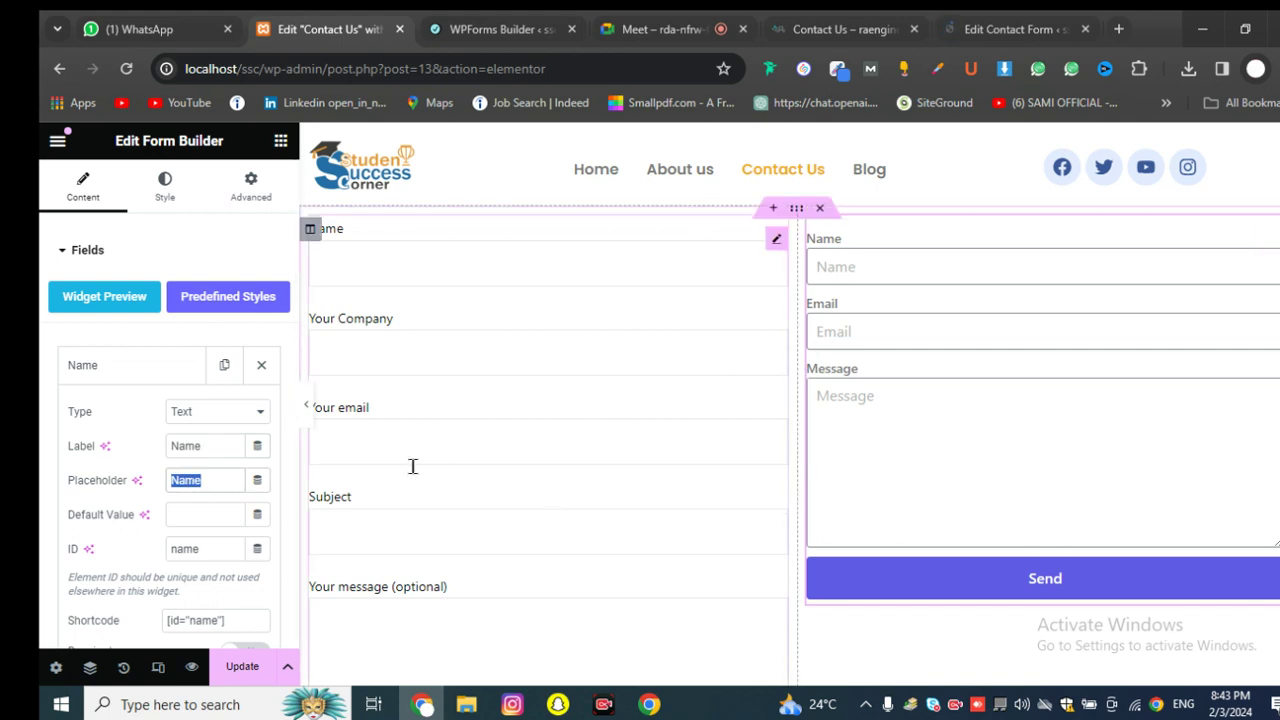
left_click(111, 370)
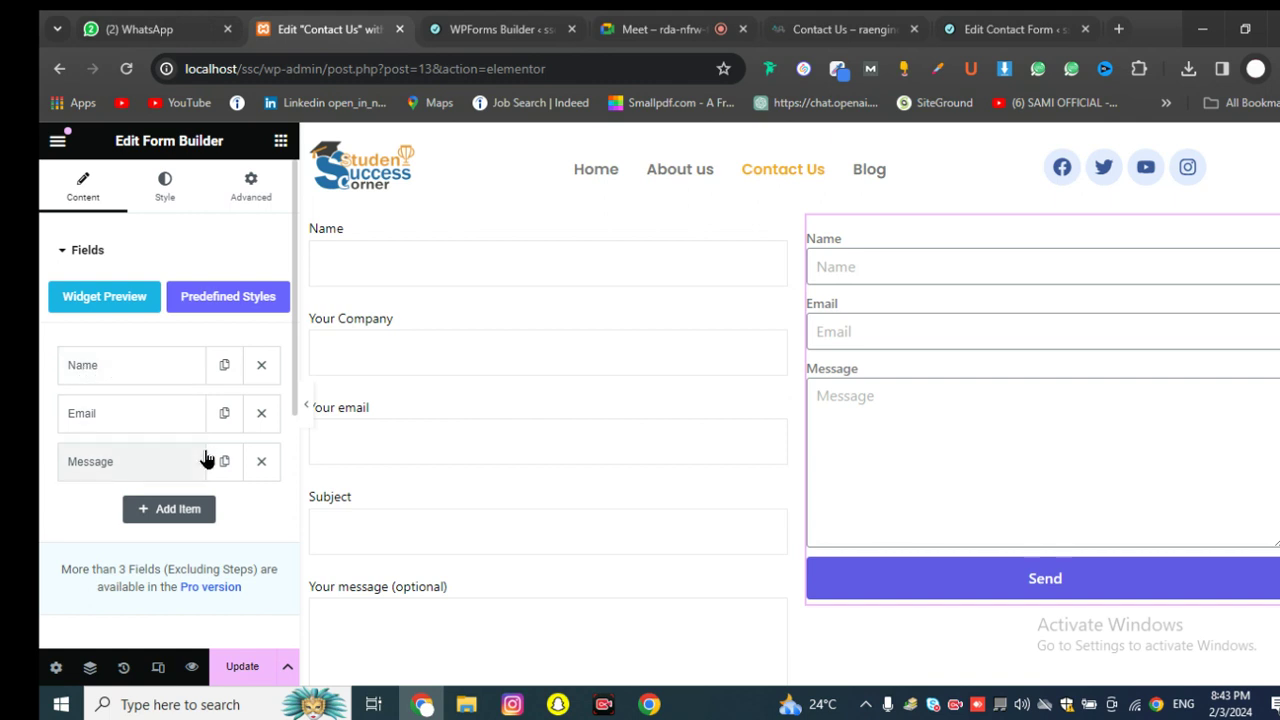
Step: Duplicate the Name field in the Form Builder and delete the copy
left_click(226, 370)
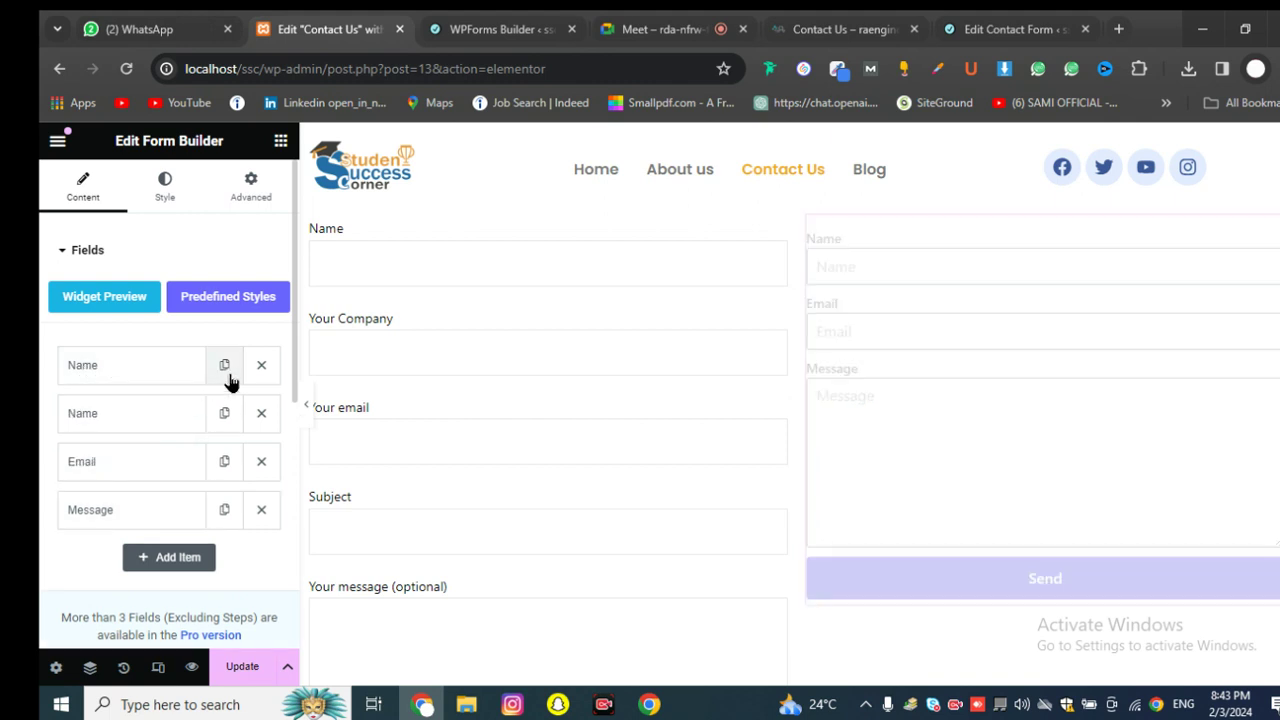
left_click(258, 414)
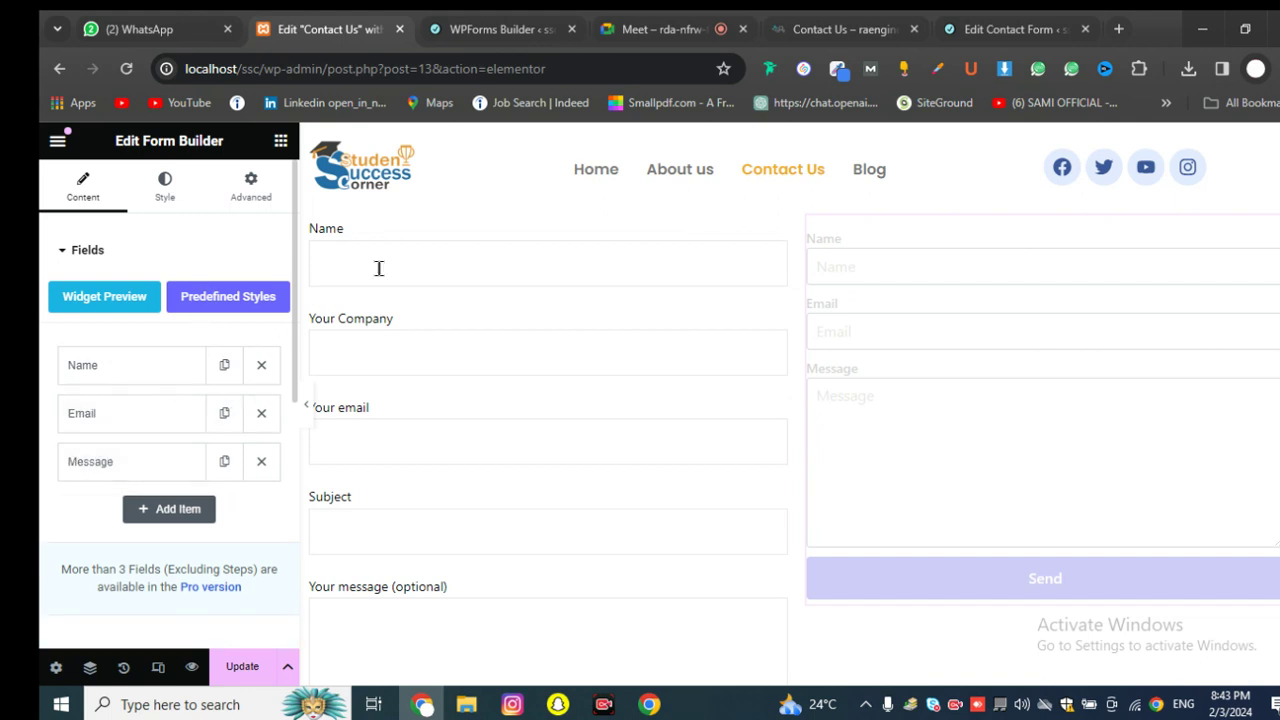
Step: Review the Form Builder's Buttons settings and compare its form with the Contact Form 7 form beside it
scroll(148, 417, "down", 2)
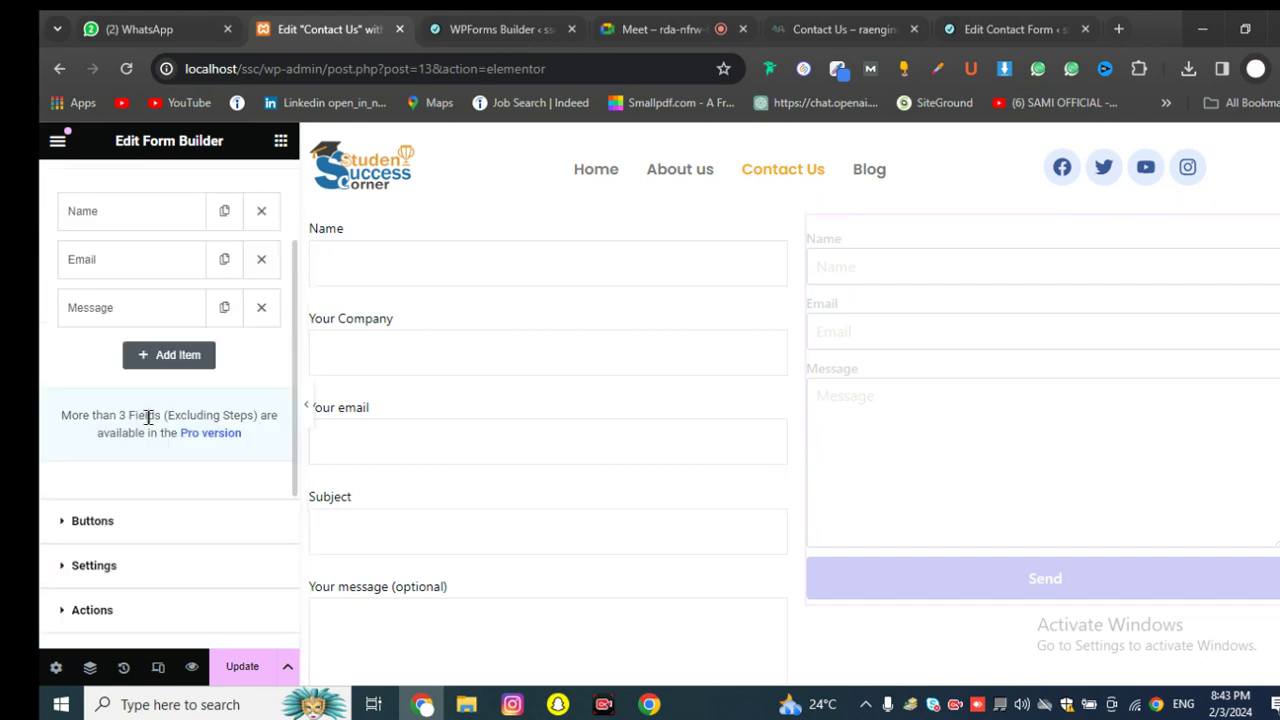
scroll(160, 390, "up", 2)
scroll(120, 414, "down", 4)
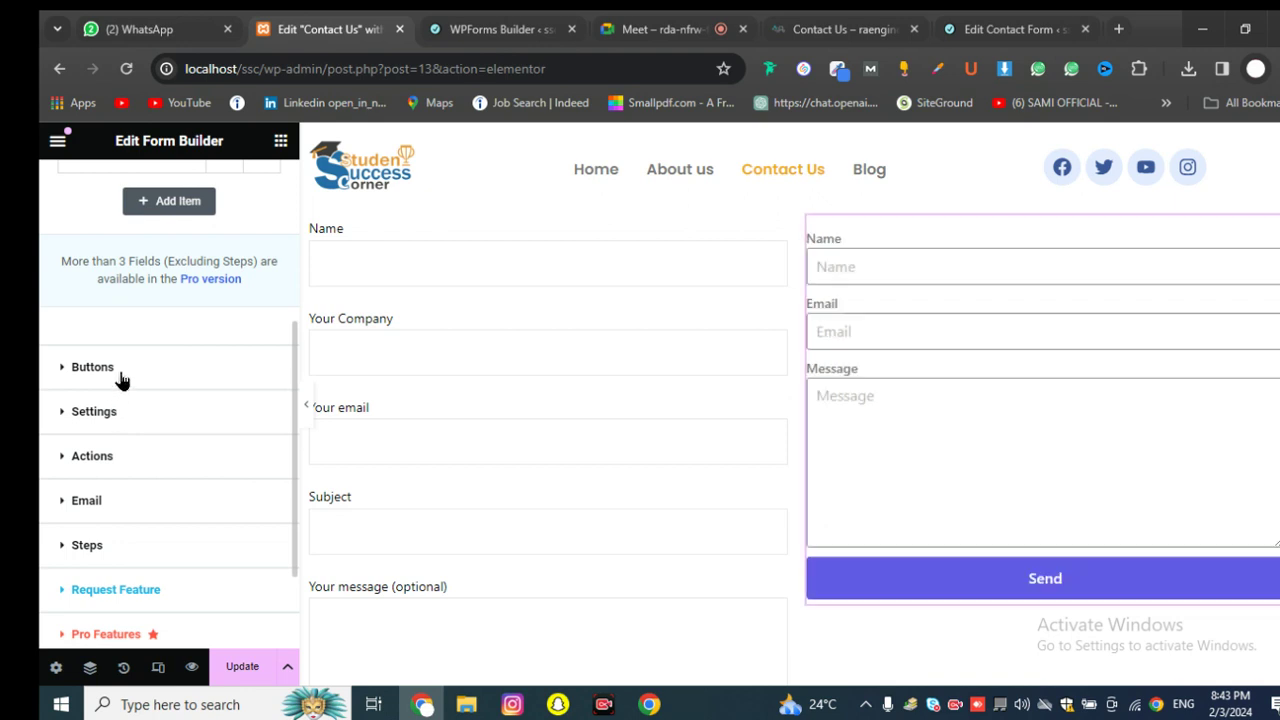
left_click(123, 375)
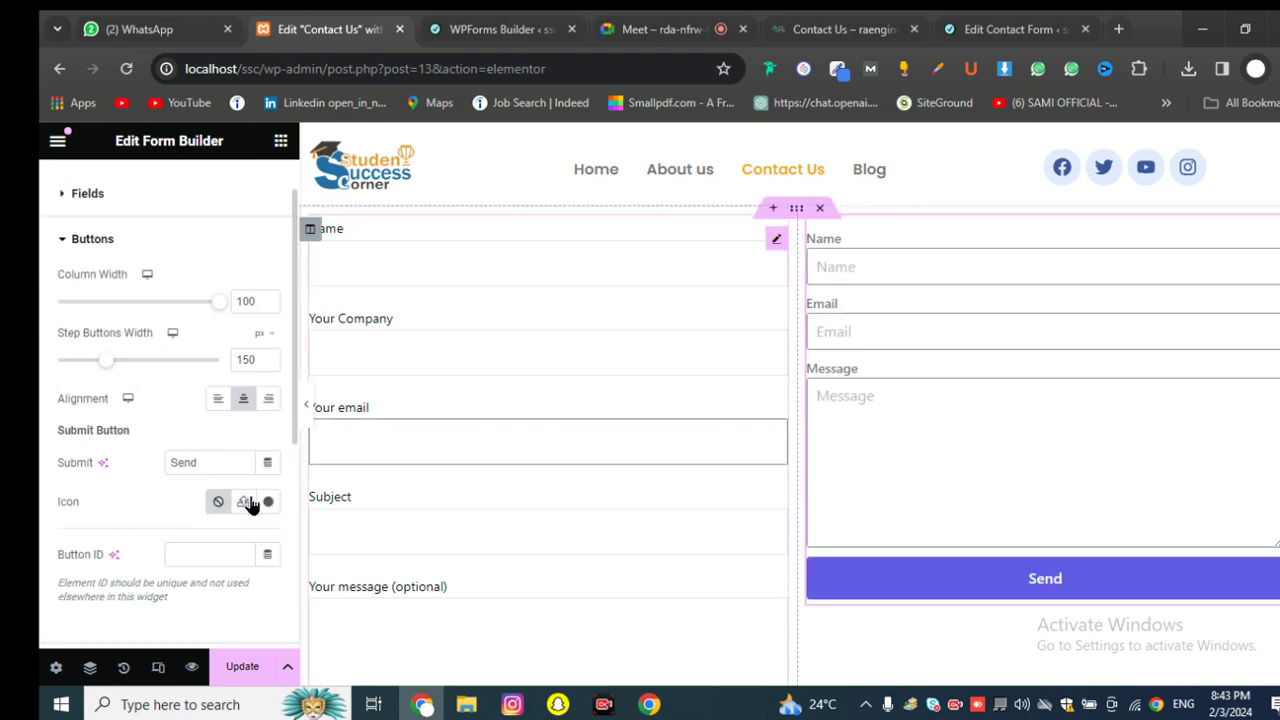
scroll(200, 495, "down", 5)
scroll(157, 362, "up", 5)
scroll(446, 359, "down", 3)
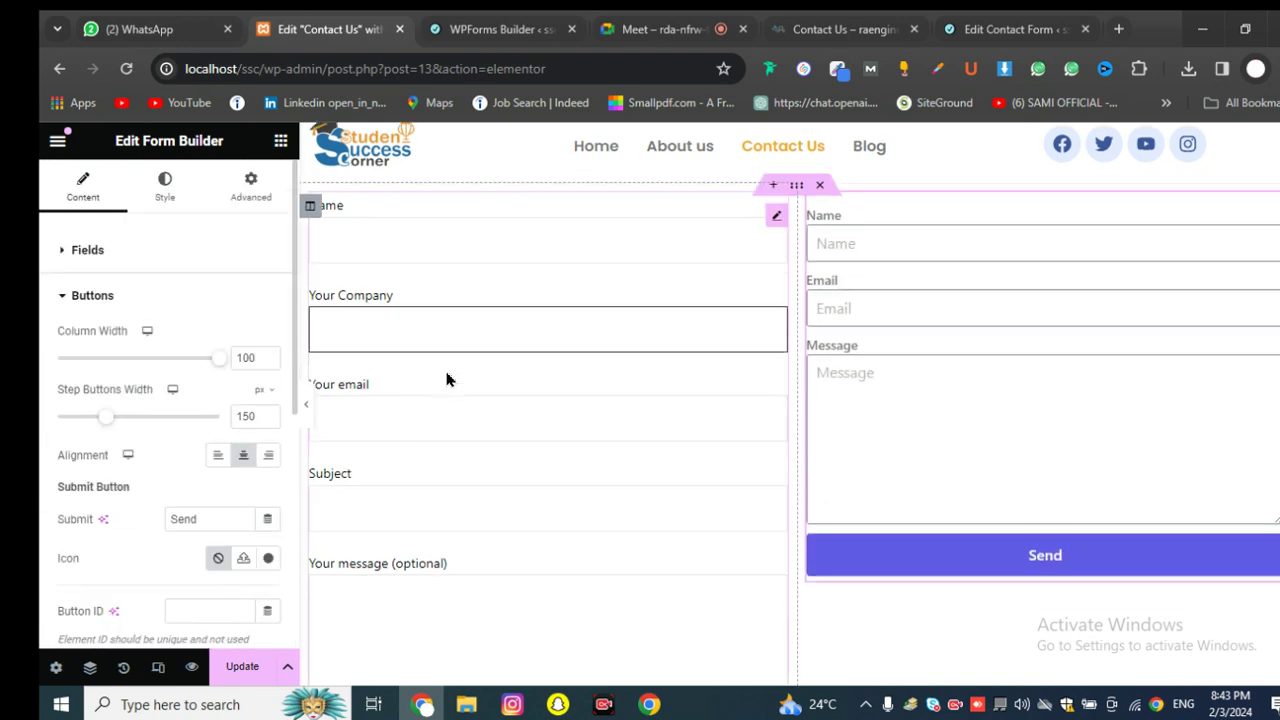
scroll(398, 321, "up", 3)
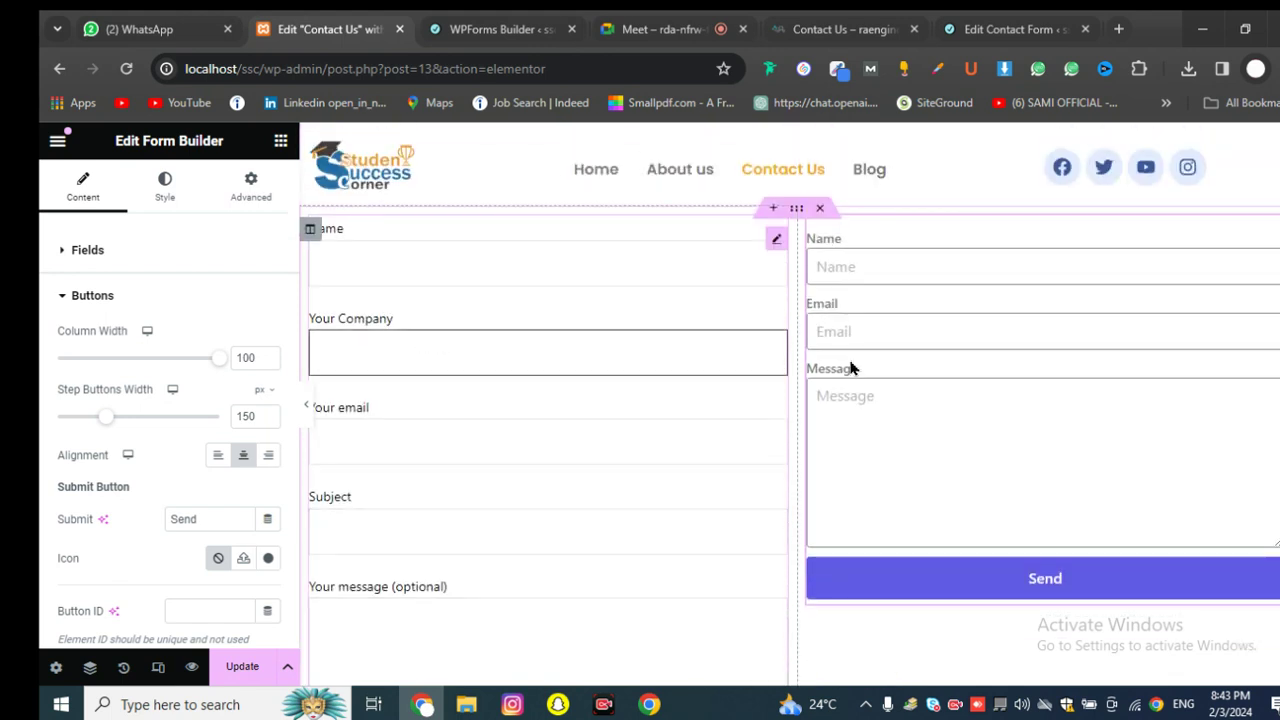
scroll(523, 369, "down", 3)
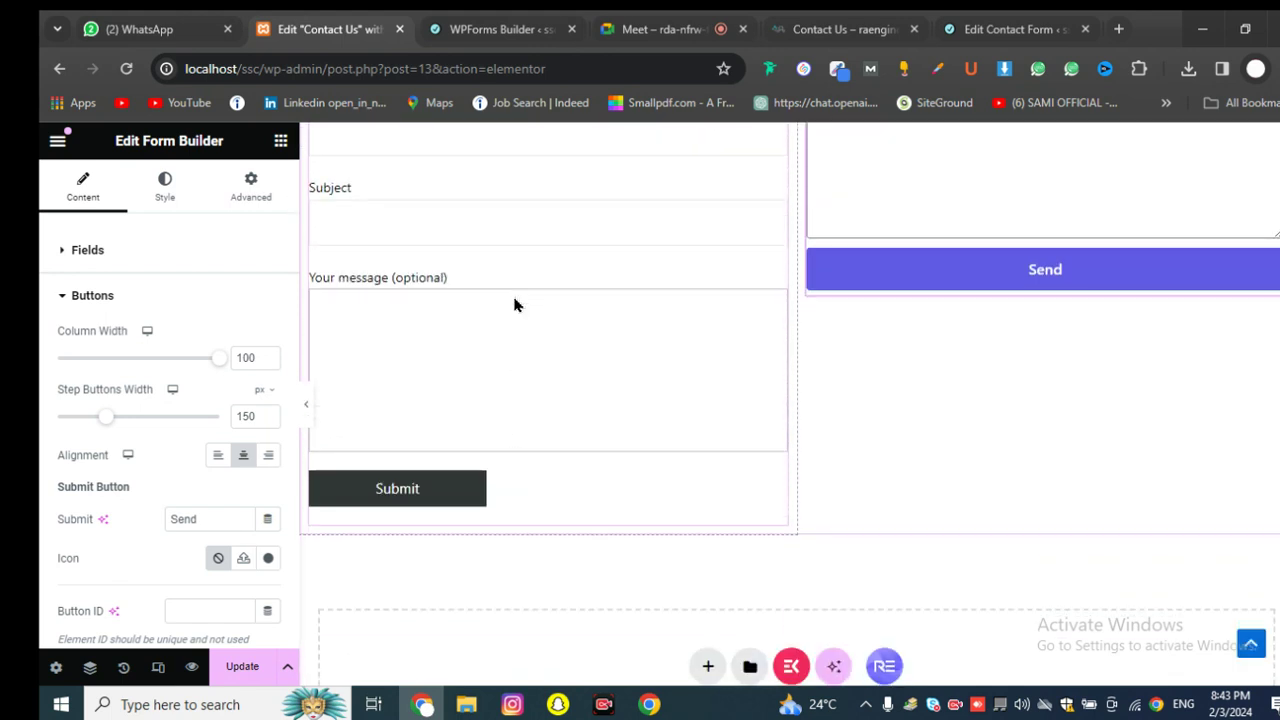
scroll(517, 303, "up", 3)
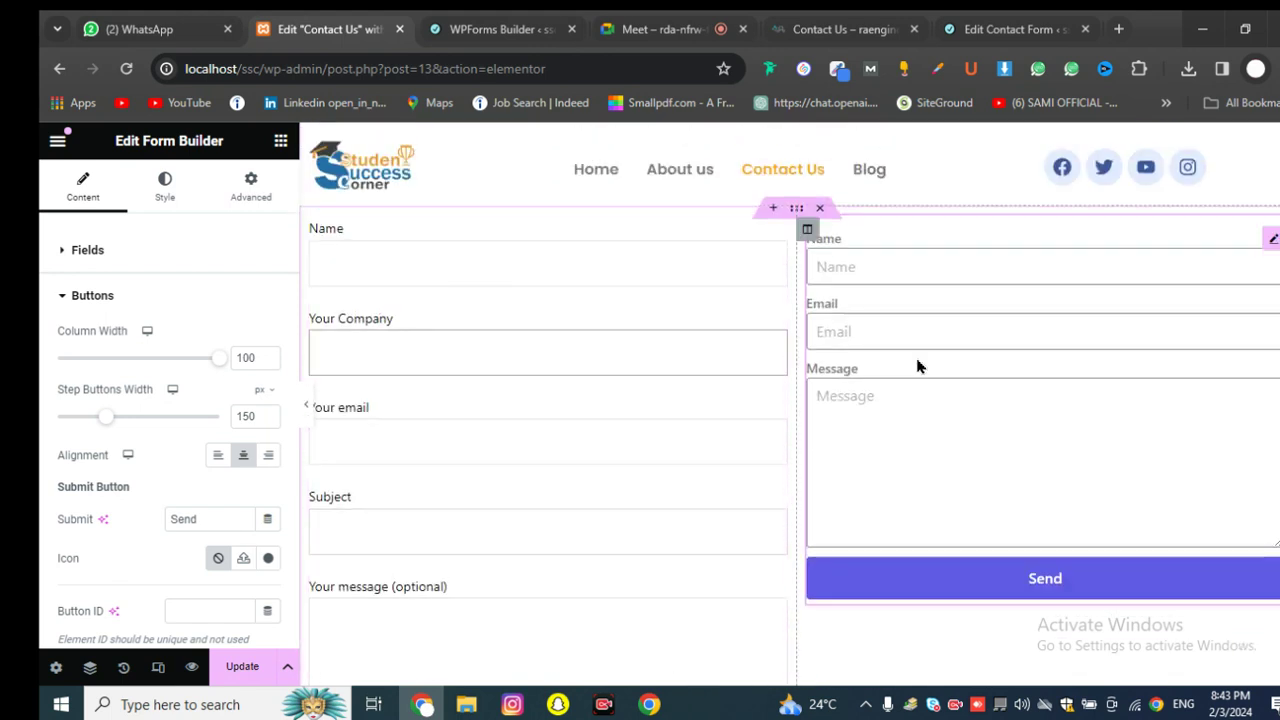
Step: Look over the Form Builder's style options and return to its content fields
left_click(160, 186)
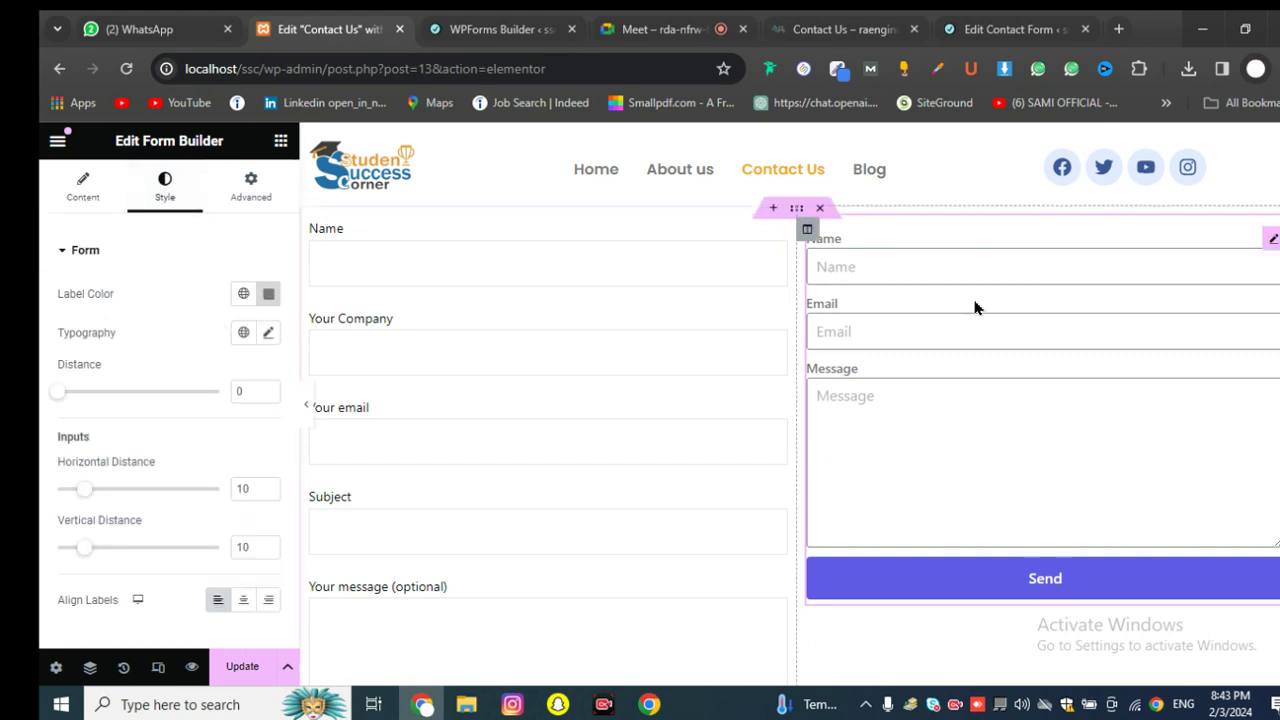
scroll(187, 370, "down", 3)
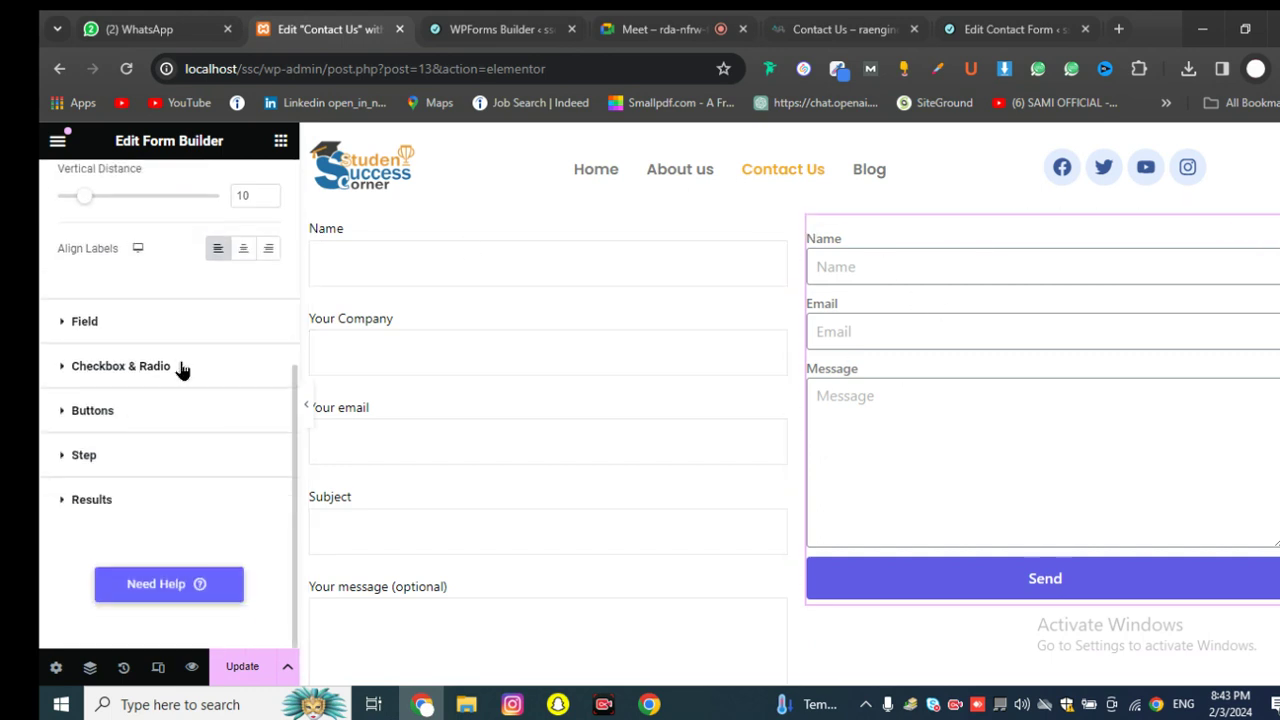
scroll(181, 370, "up", 5)
left_click(77, 200)
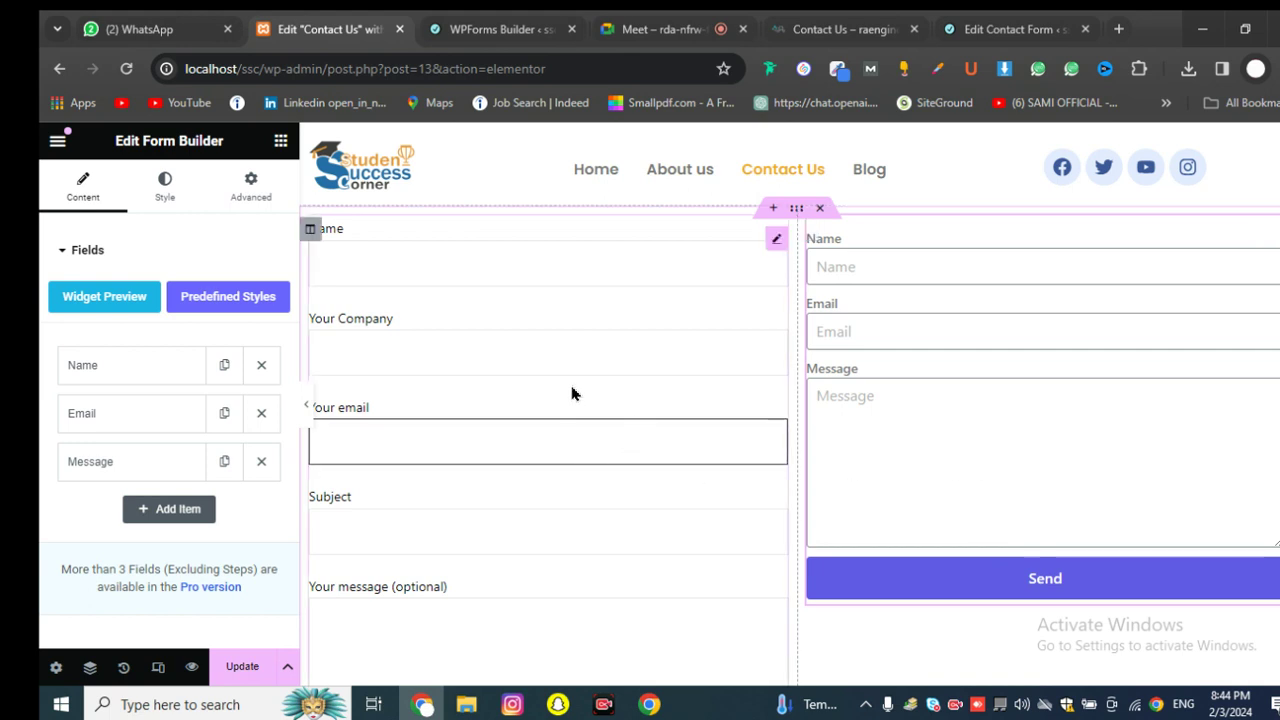
Step: Compare the Form Builder's Name, Email and Message fields with the fields of the Contact Form 7 form beside it
scroll(560, 400, "down", 2)
scroll(451, 409, "up", 2)
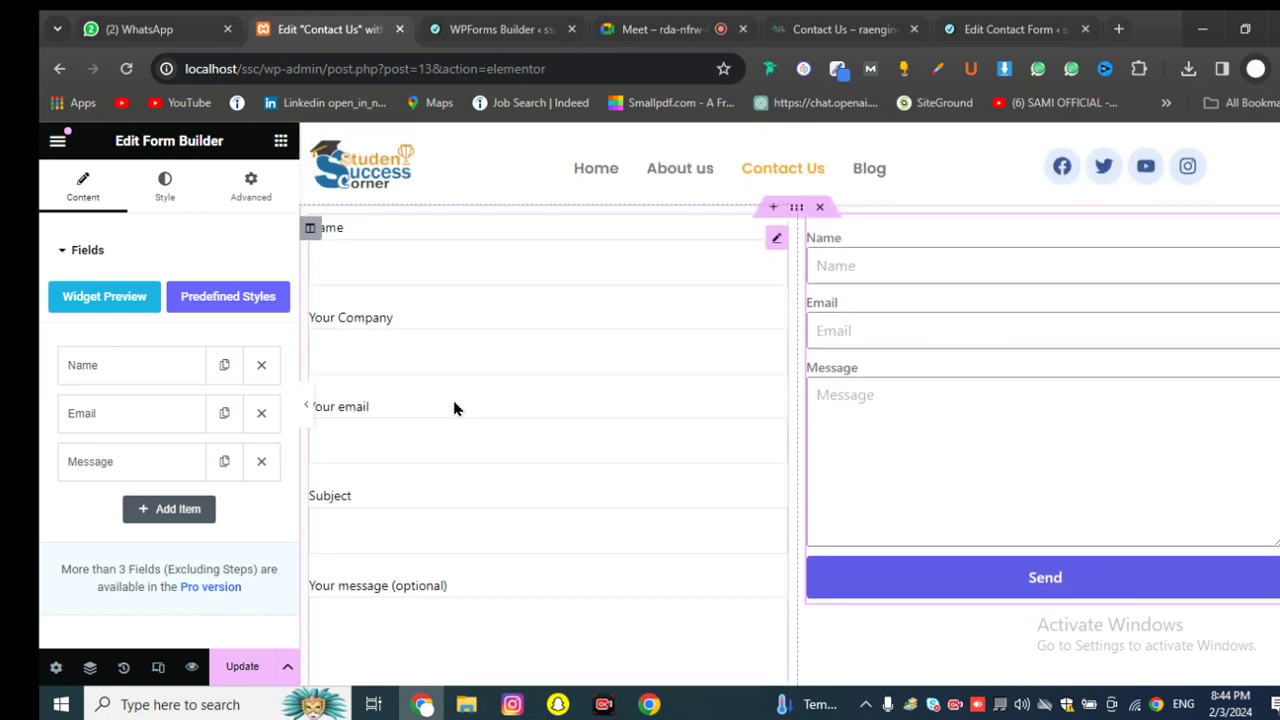
left_click(883, 331)
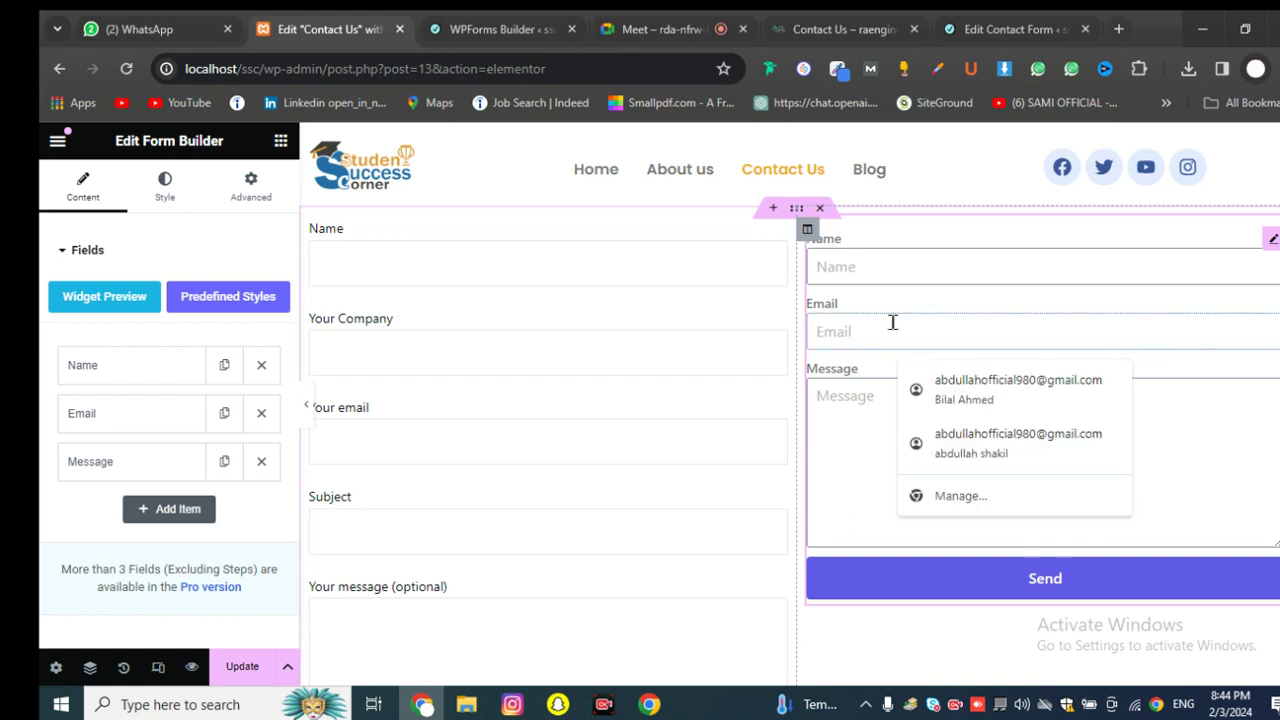
scroll(852, 370, "down", 3)
scroll(846, 389, "up", 3)
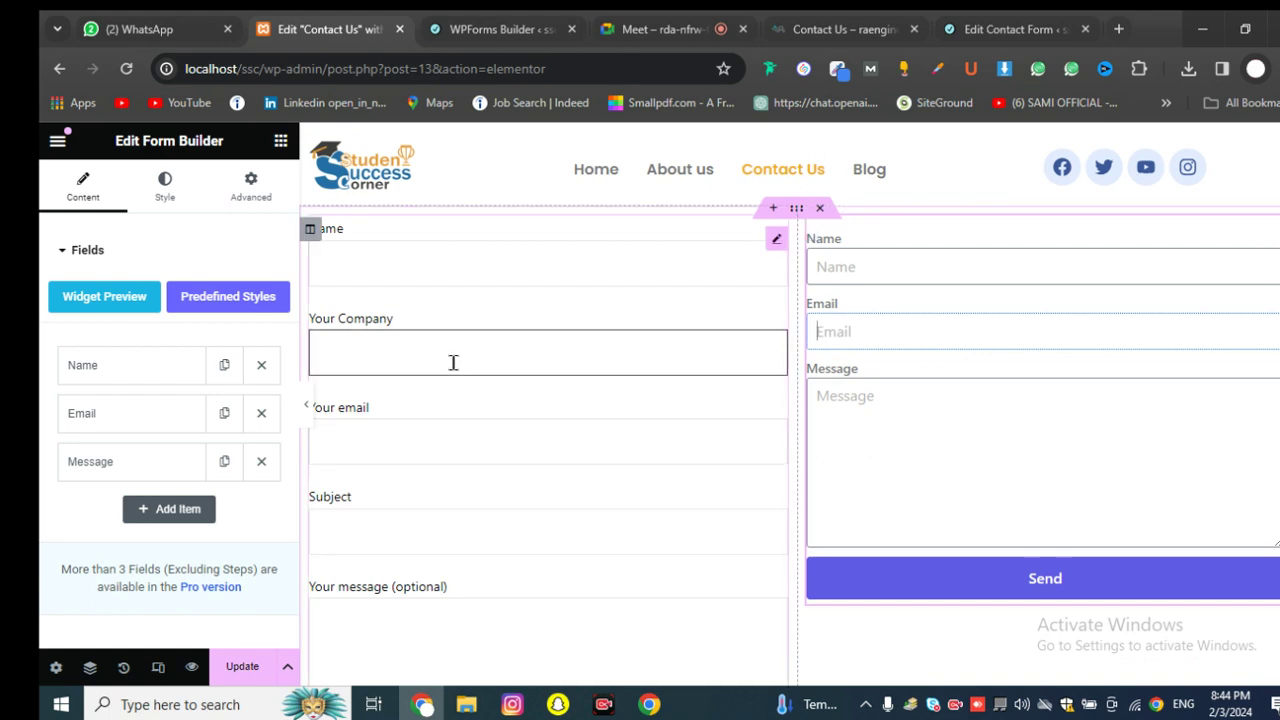
Step: Review the Form Builder's Settings options, including its success and error messages, and its Actions options
scroll(590, 420, "down", 2)
scroll(110, 325, "down", 3)
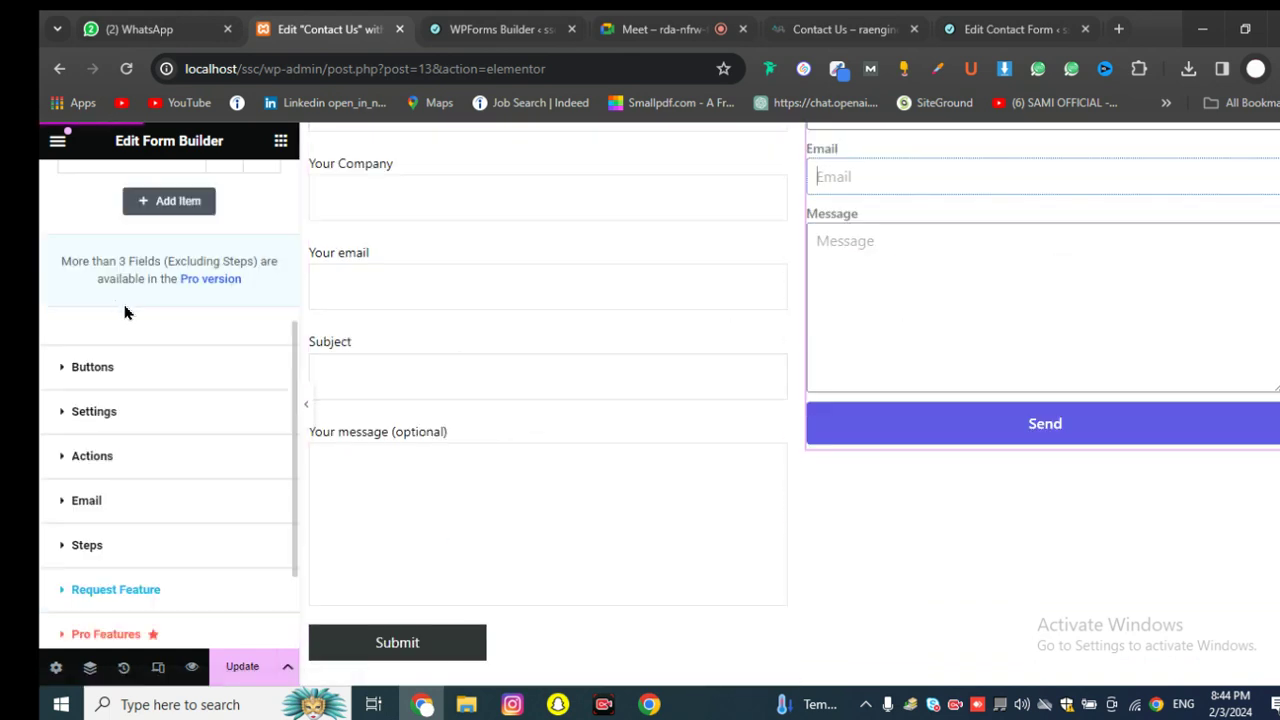
left_click(98, 413)
scroll(148, 354, "down", 2)
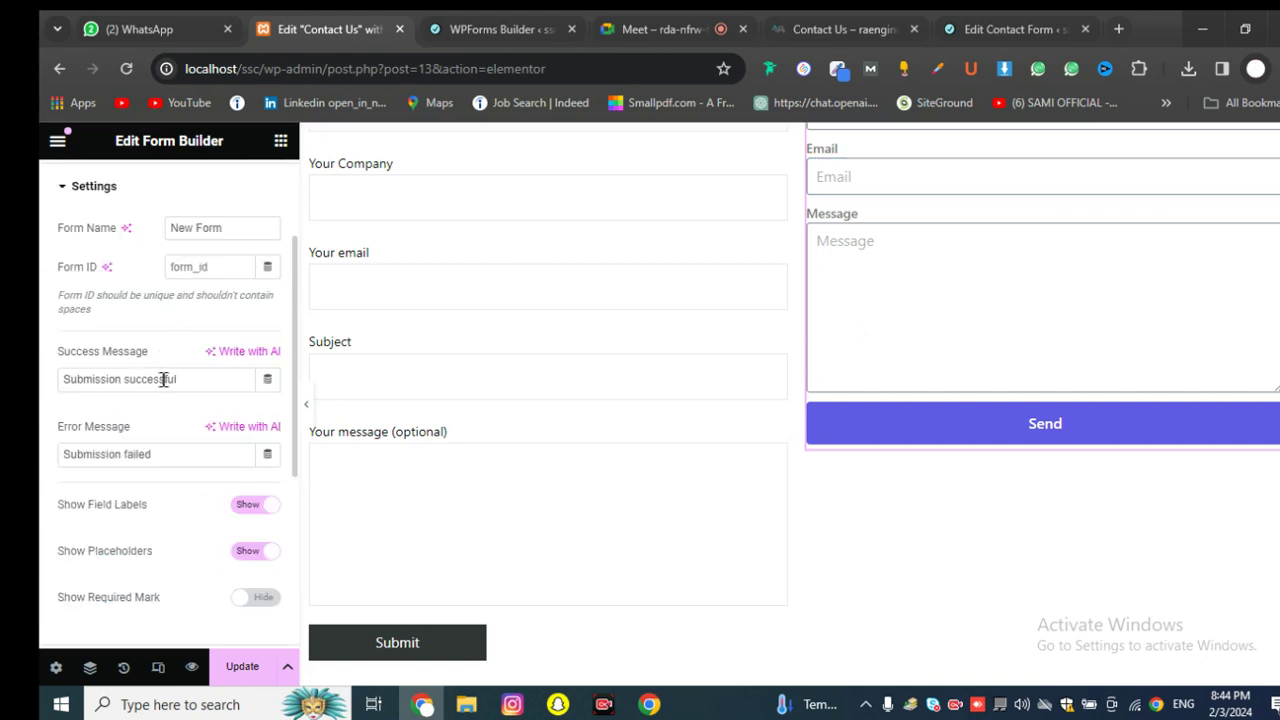
scroll(188, 390, "down", 2)
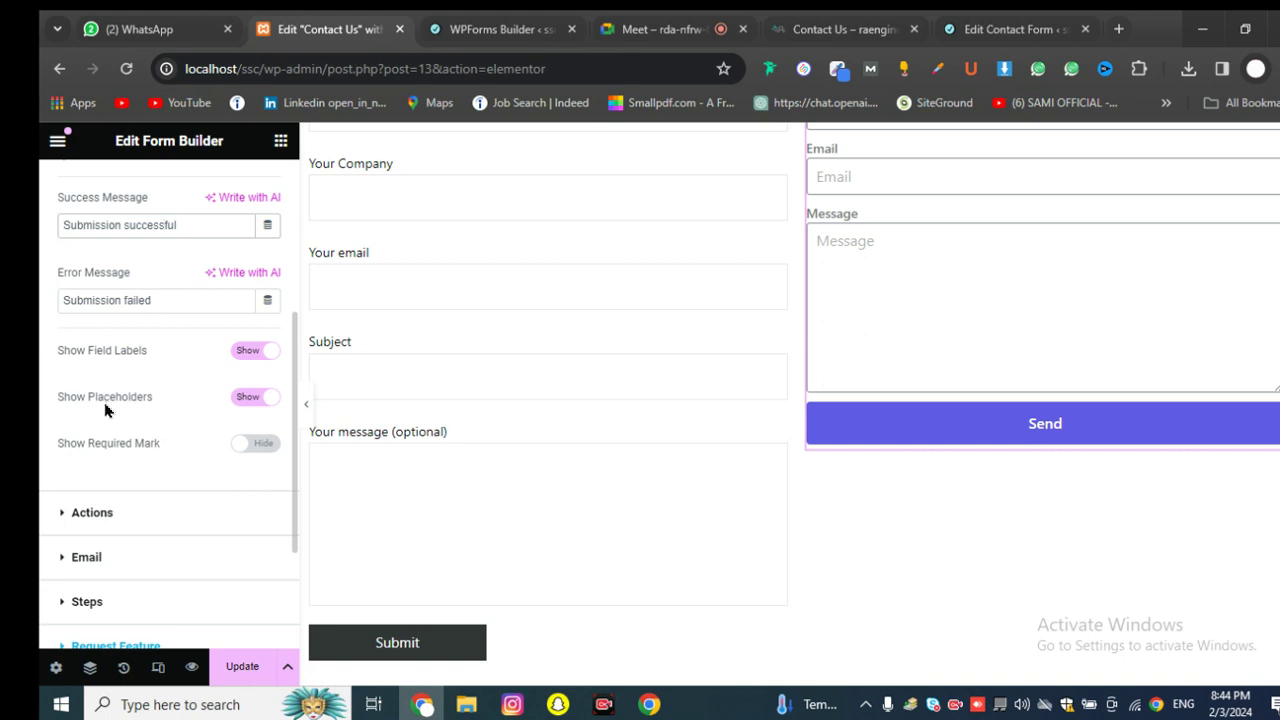
scroll(106, 409, "down", 2)
left_click(146, 362)
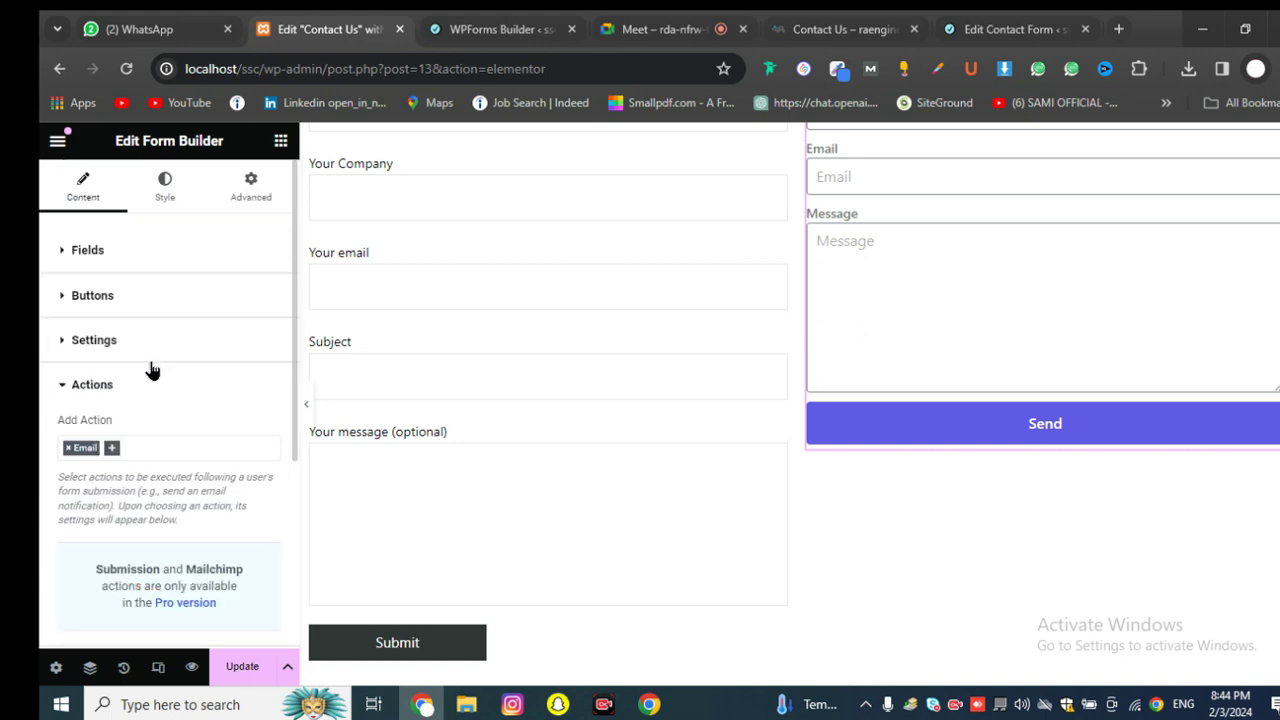
scroll(140, 375, "down", 2)
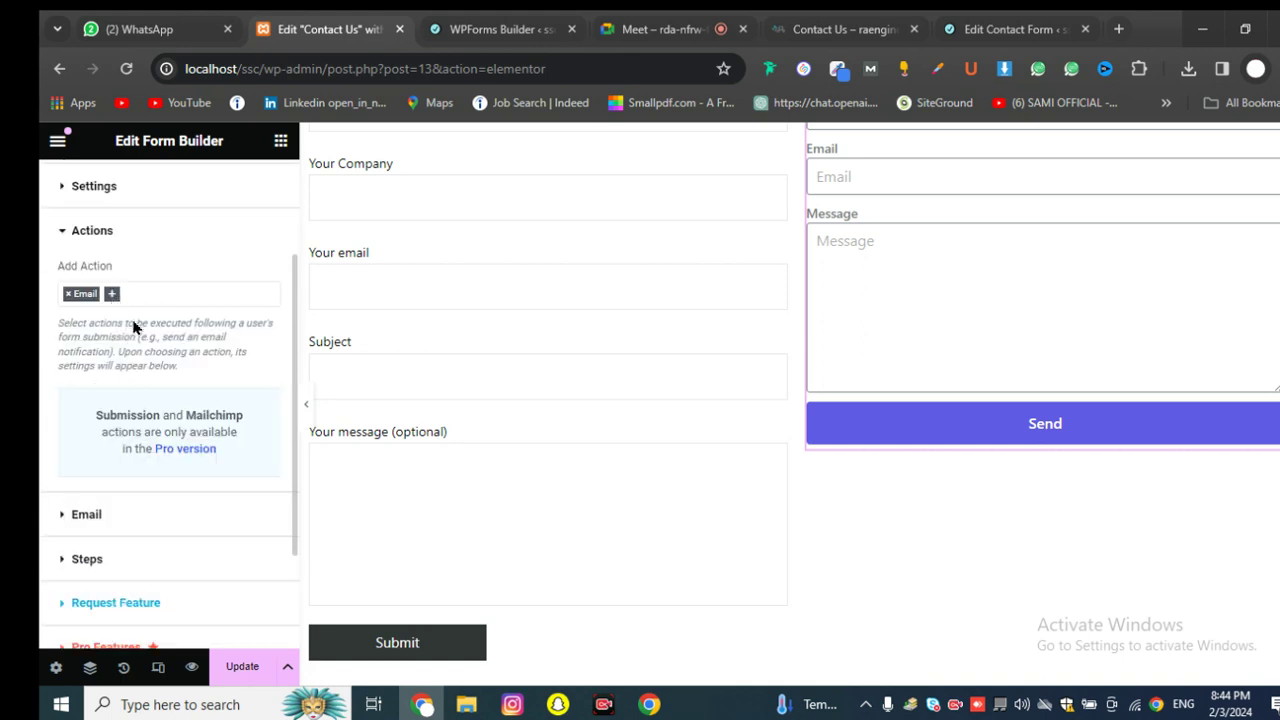
Step: Examine the Form Builder's Email settings, especially the recipient, subject, message and From Email fields
scroll(155, 400, "down", 3)
left_click(134, 371)
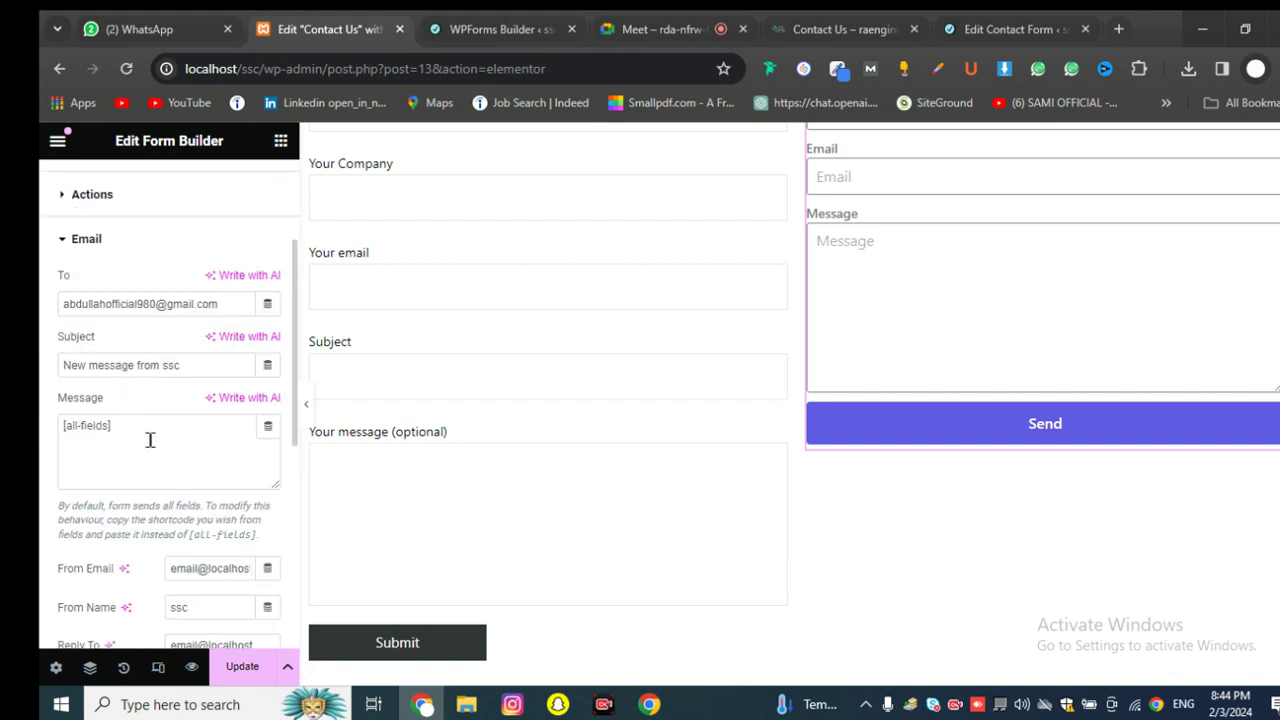
scroll(150, 440, "down", 3)
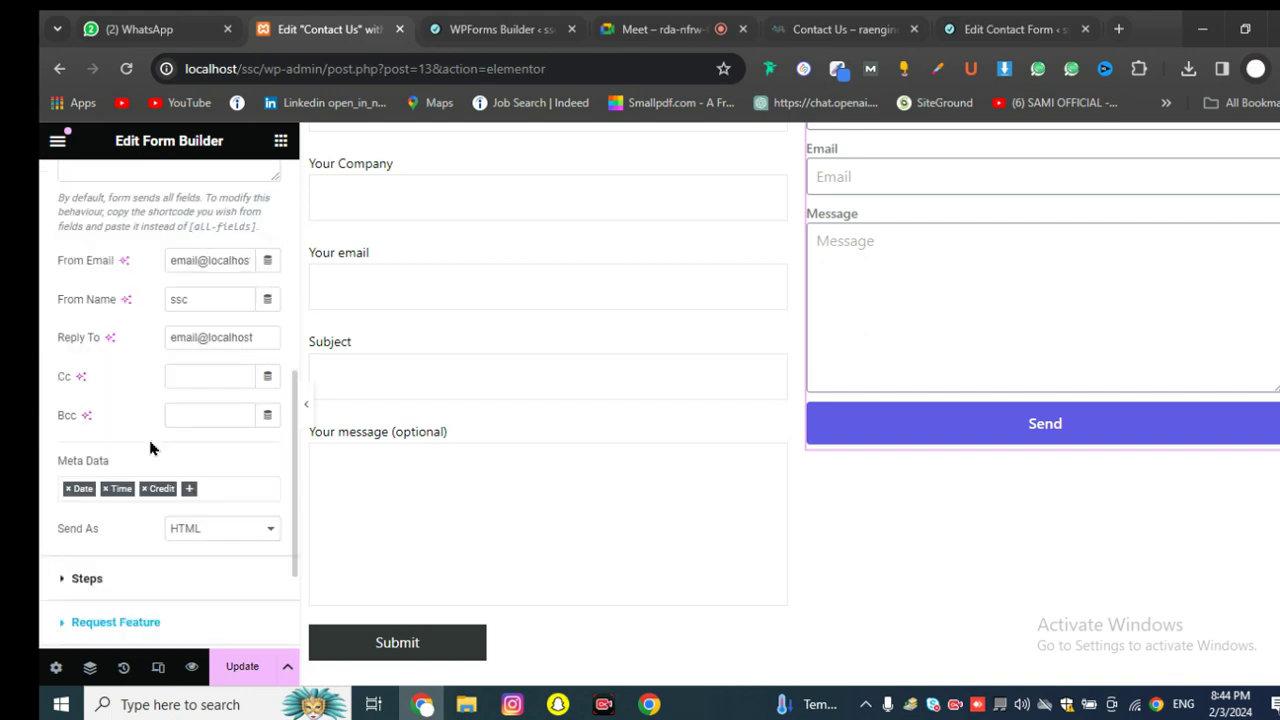
left_click(198, 304)
left_click_drag(169, 258, 252, 262)
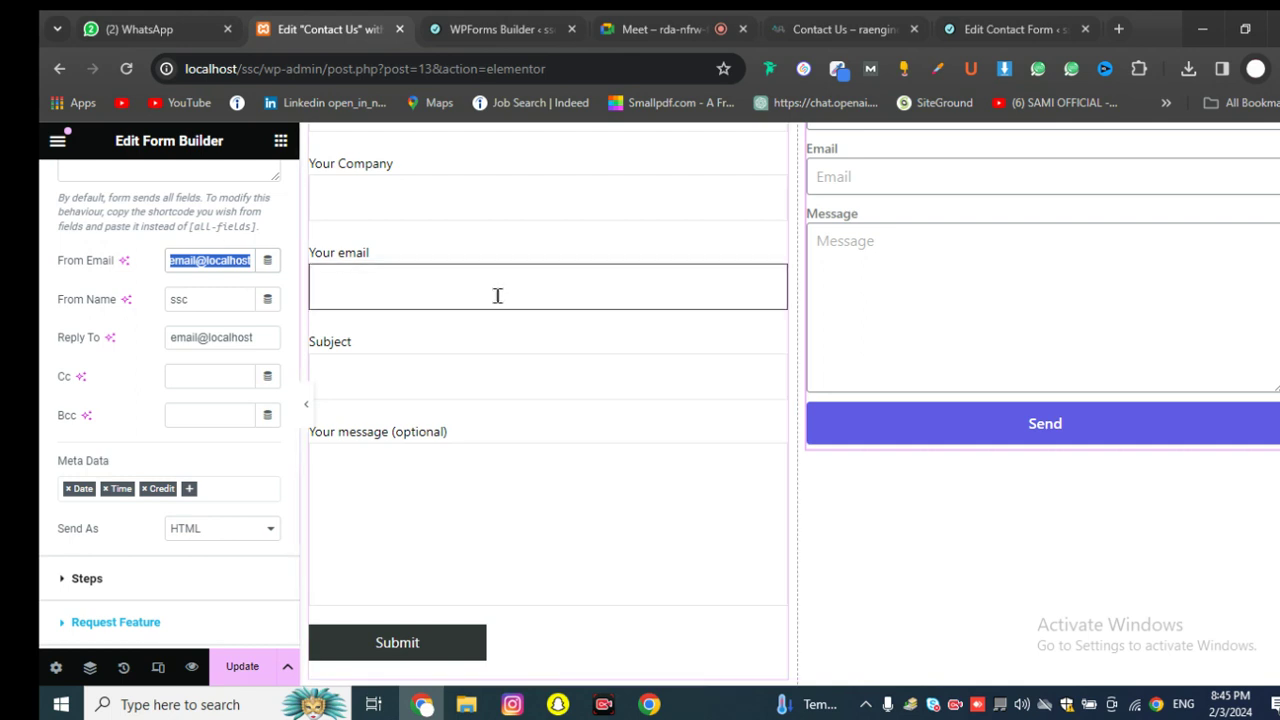
double_click(236, 262)
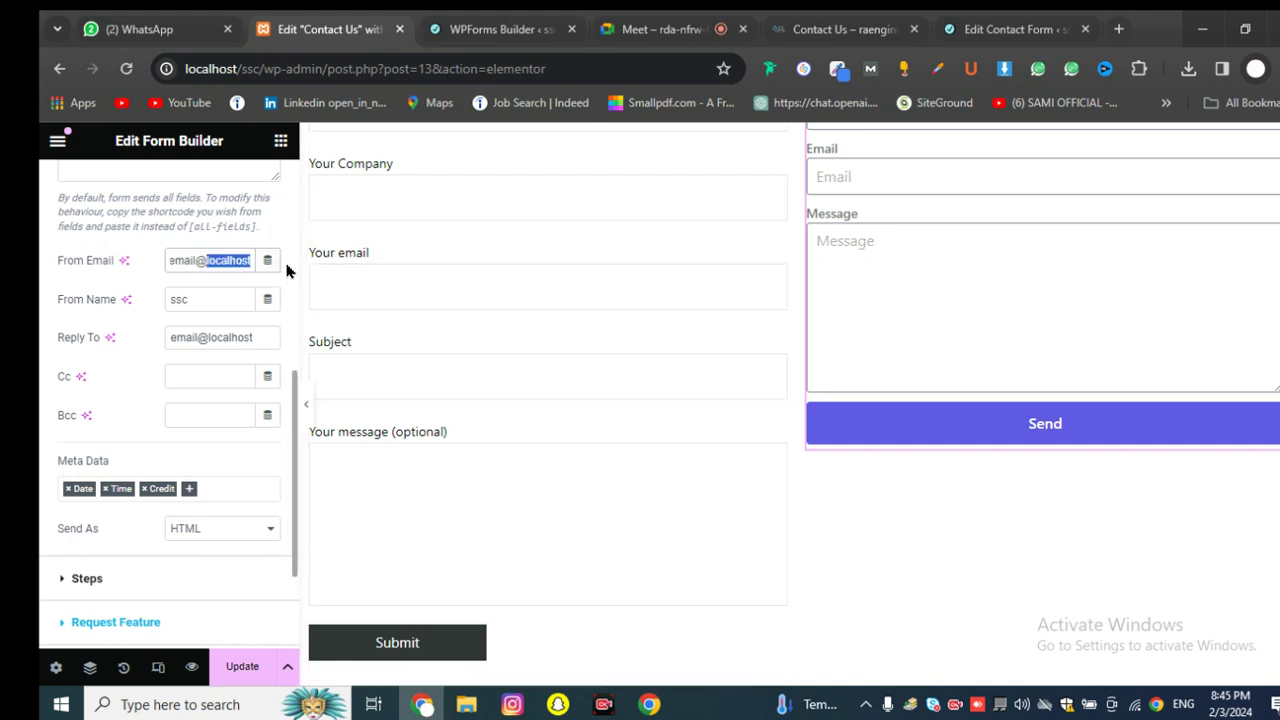
left_click(213, 266)
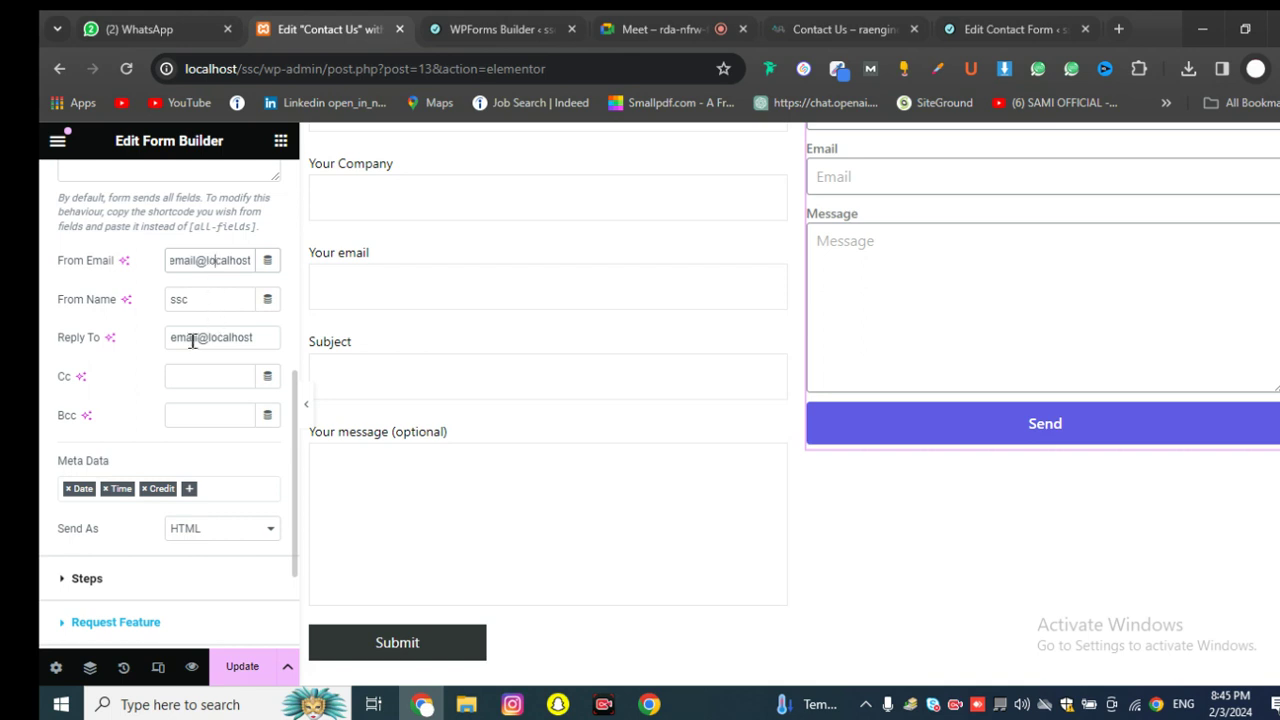
Step: Check the Reply To address and the remaining email options such as the metadata, and return to the top of both forms
mouse_move(193, 335)
left_mouse_down()
mouse_move(257, 337)
mouse_move(171, 337)
left_mouse_up()
left_click(257, 337)
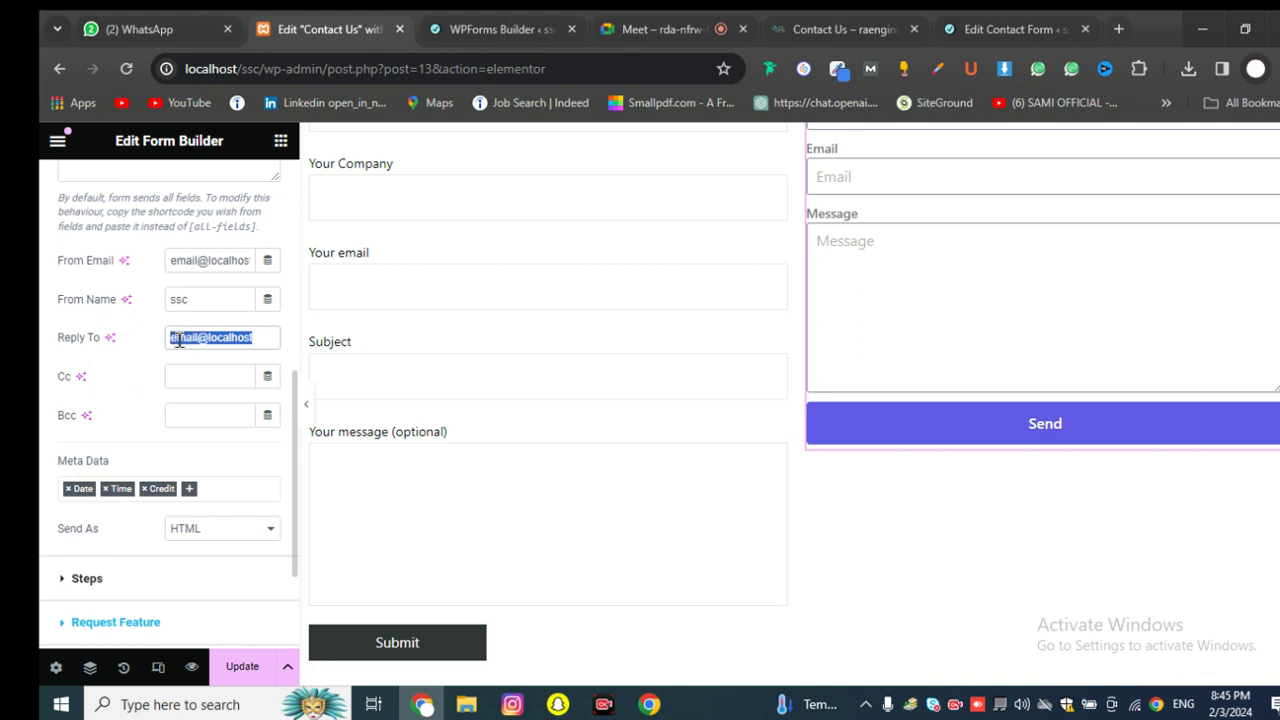
scroll(178, 345, "down", 2)
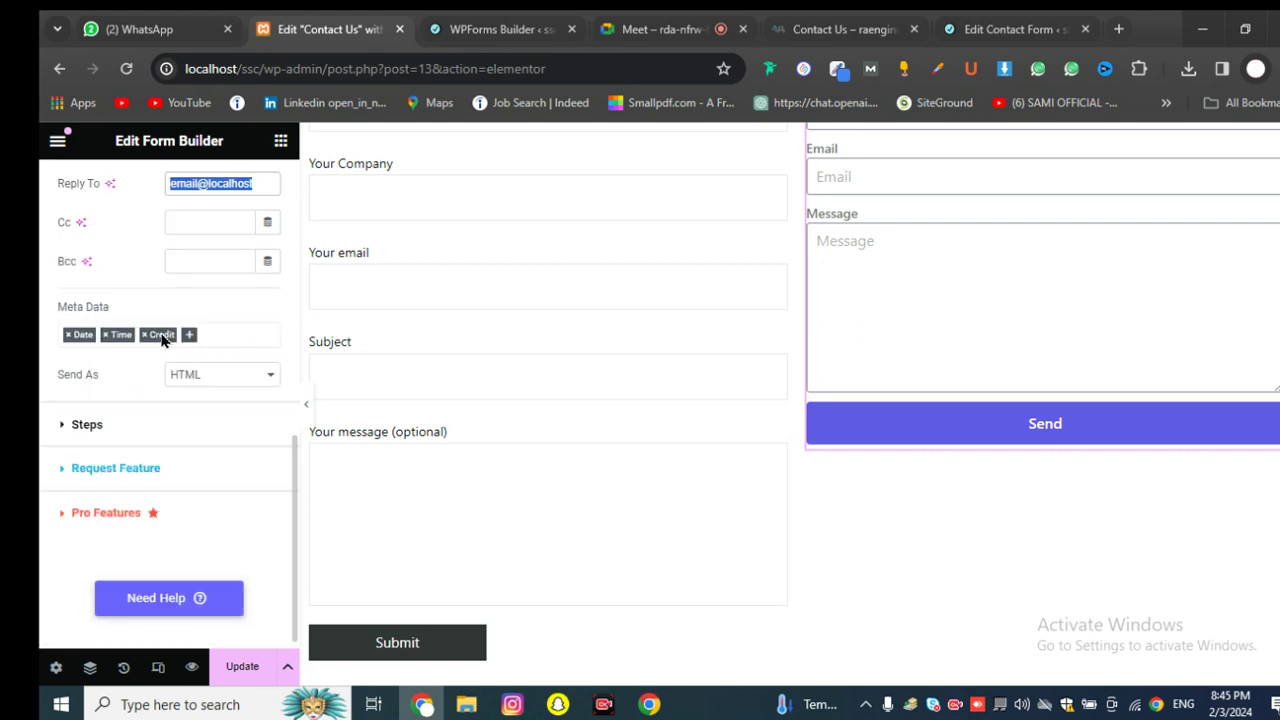
scroll(175, 340, "down", 1)
scroll(171, 333, "up", 2)
scroll(168, 340, "up", 5)
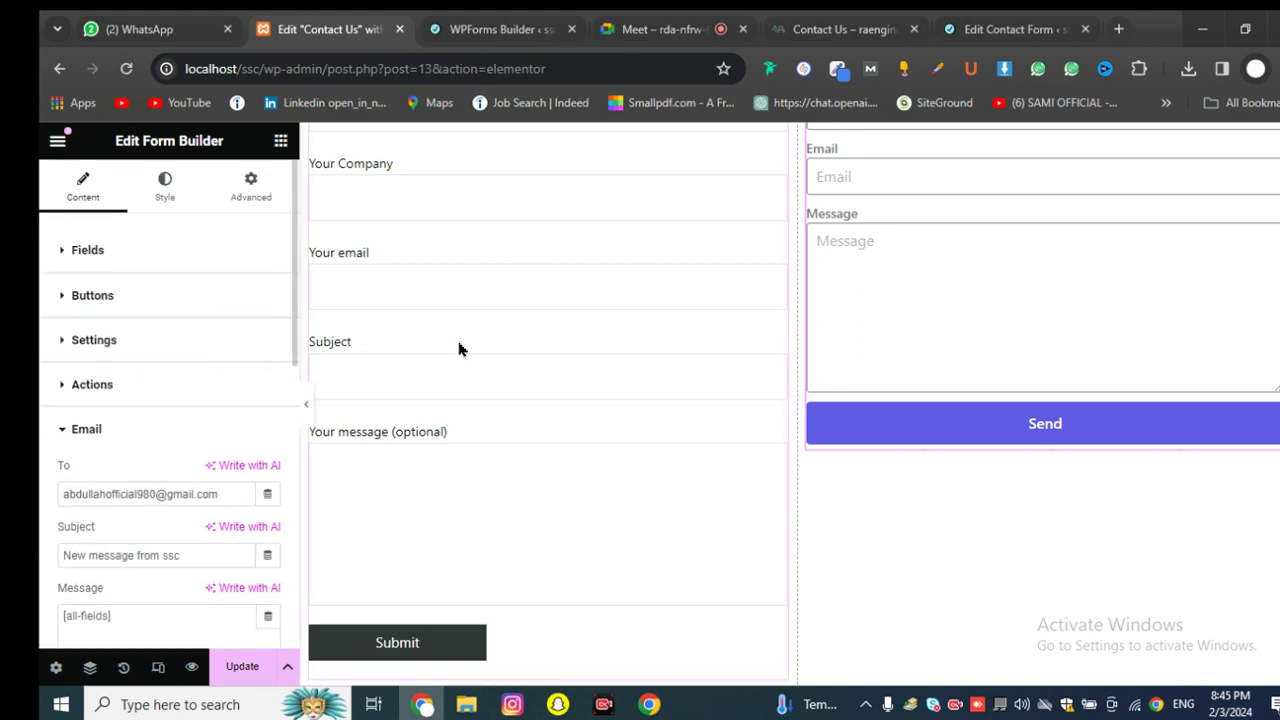
scroll(755, 328, "up", 2)
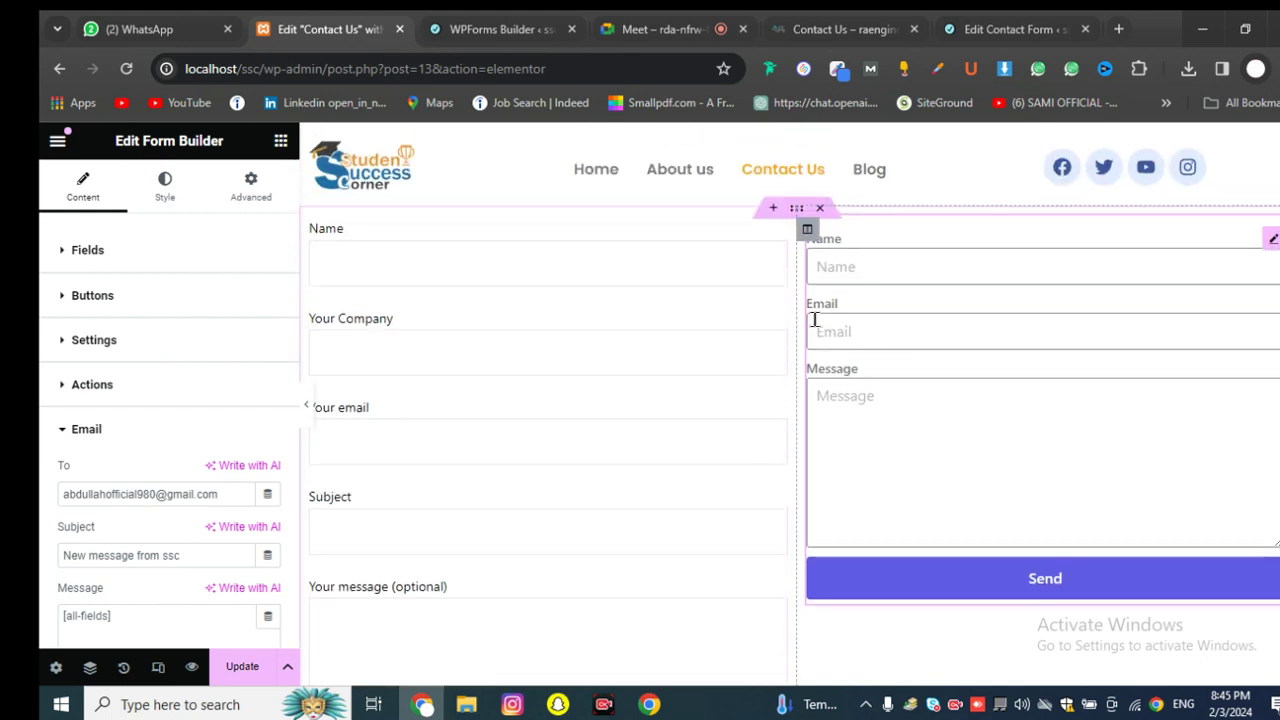
Step: Look over the raengineerings.com contact page as a layout reference, especially its map, and return to the Contact Us page in Elementor
left_click(832, 20)
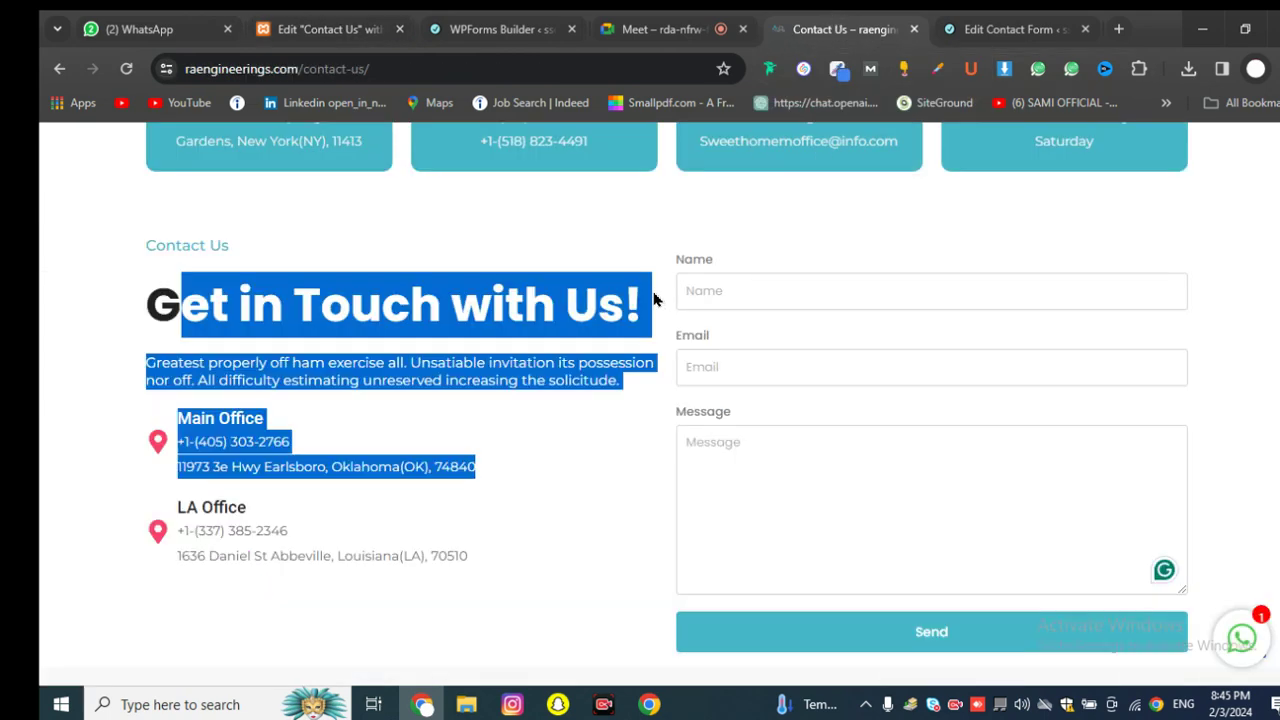
scroll(655, 299, "up", 5)
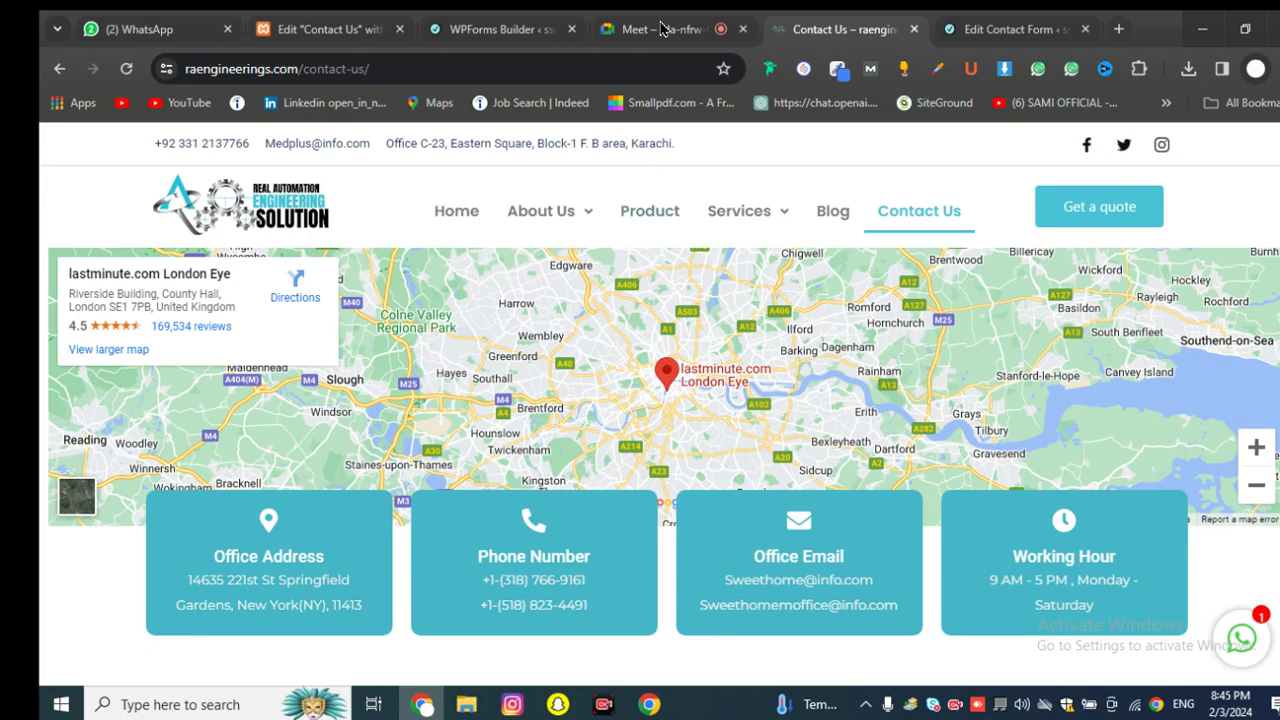
left_click(660, 28)
left_click(1005, 29)
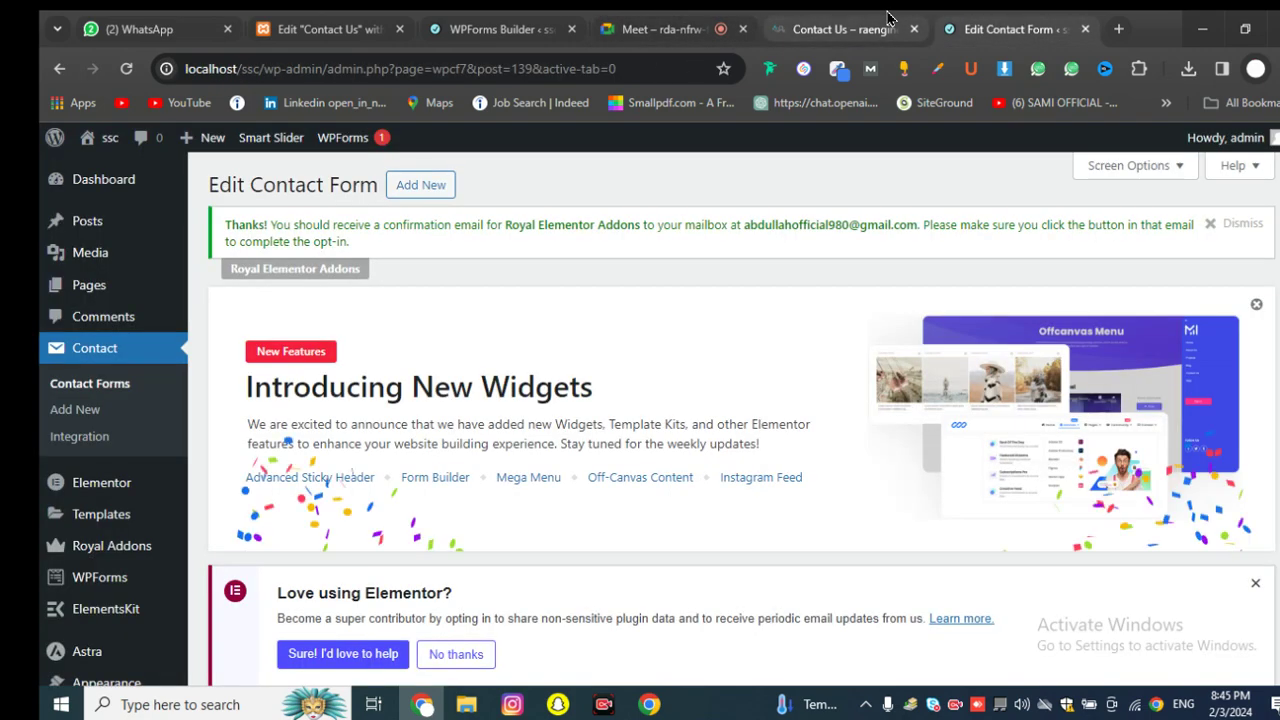
left_click(317, 16)
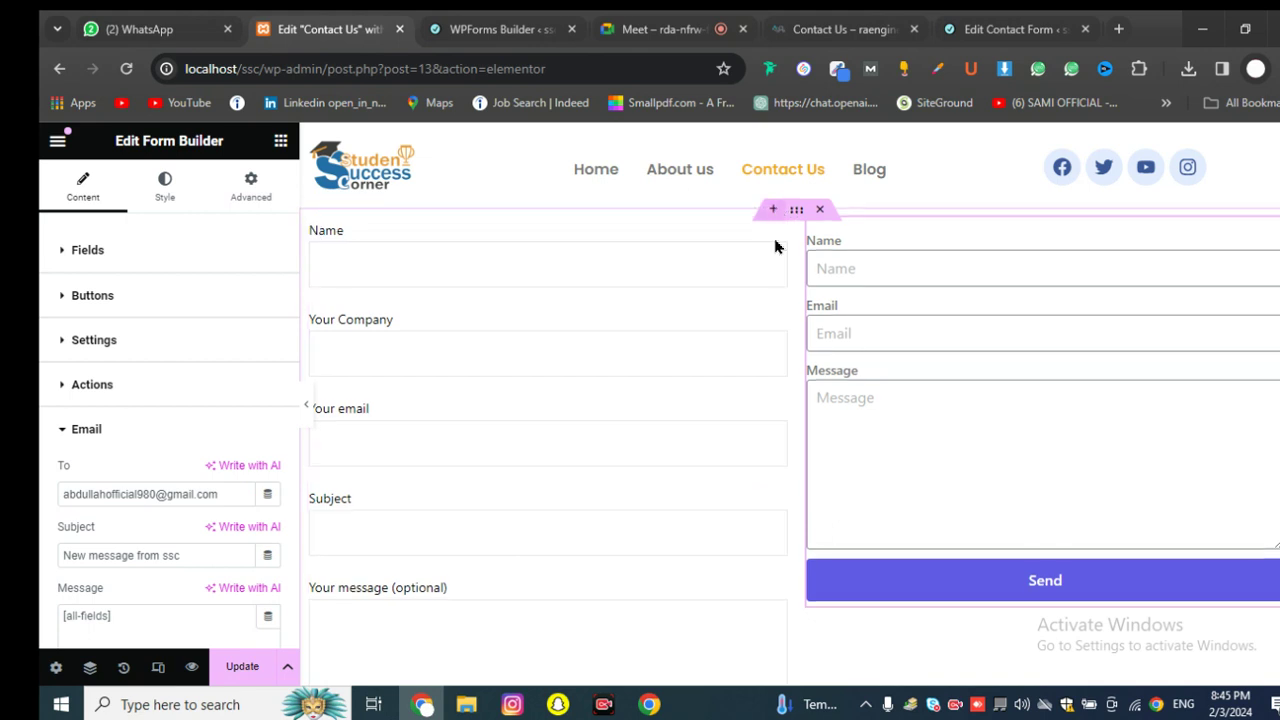
Step: Add a single-column section above the two forms and place a Google Maps widget in it
left_click(773, 209)
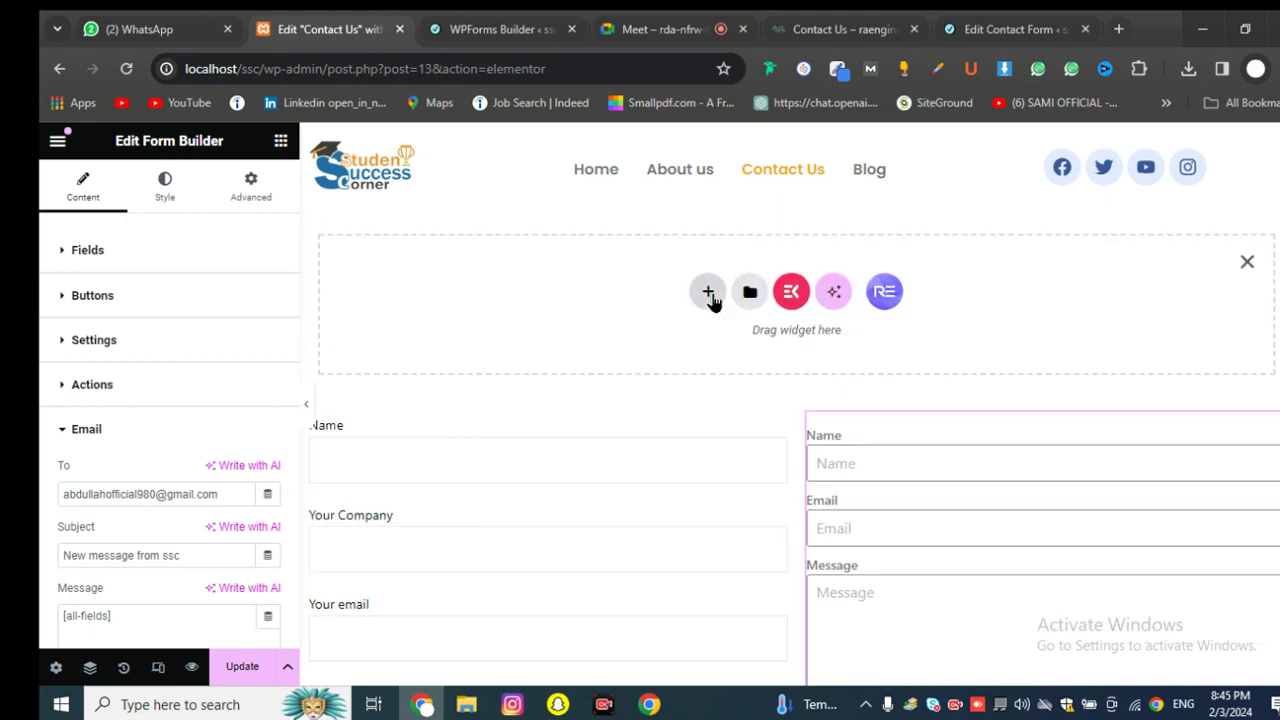
left_click(708, 292)
left_click(563, 337)
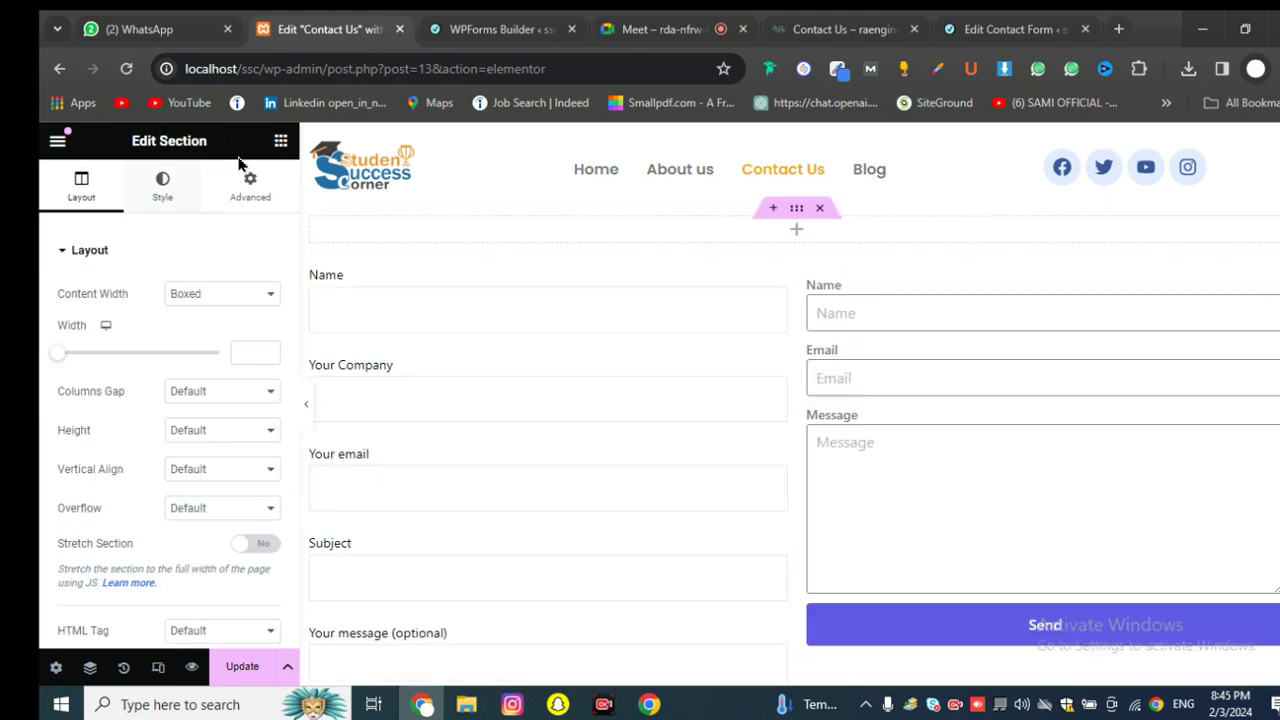
left_click(281, 141)
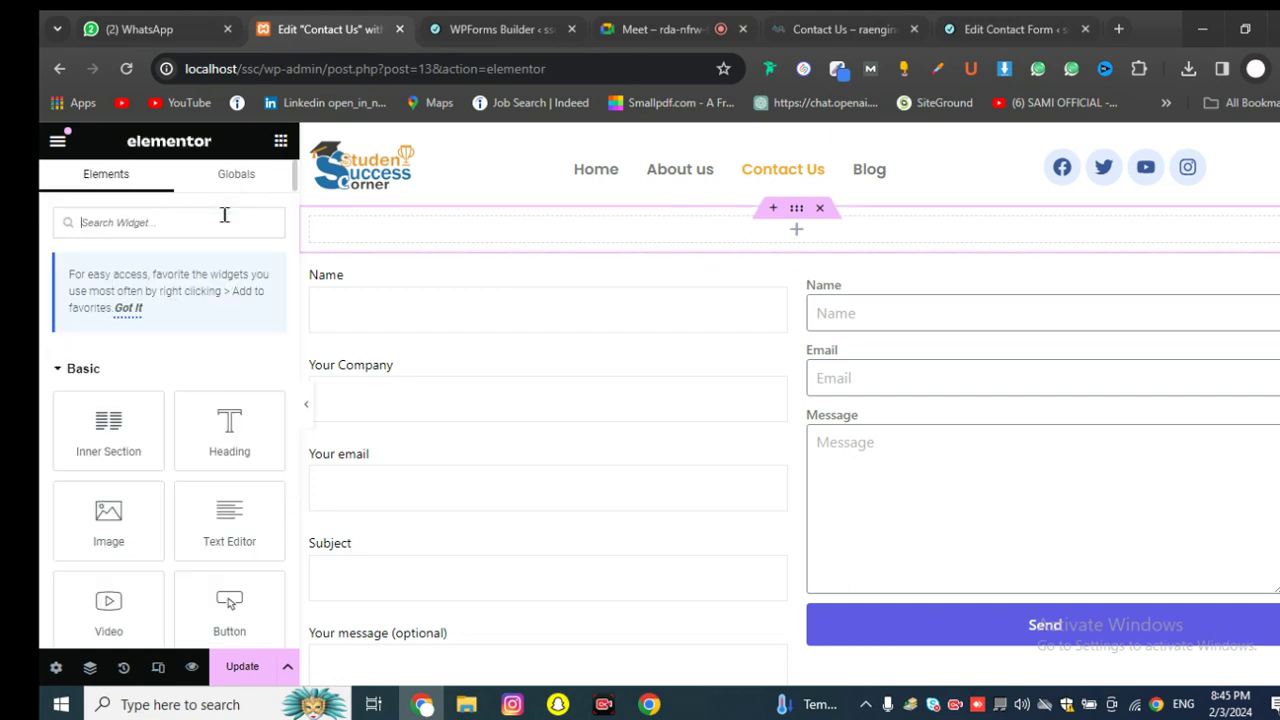
type("map")
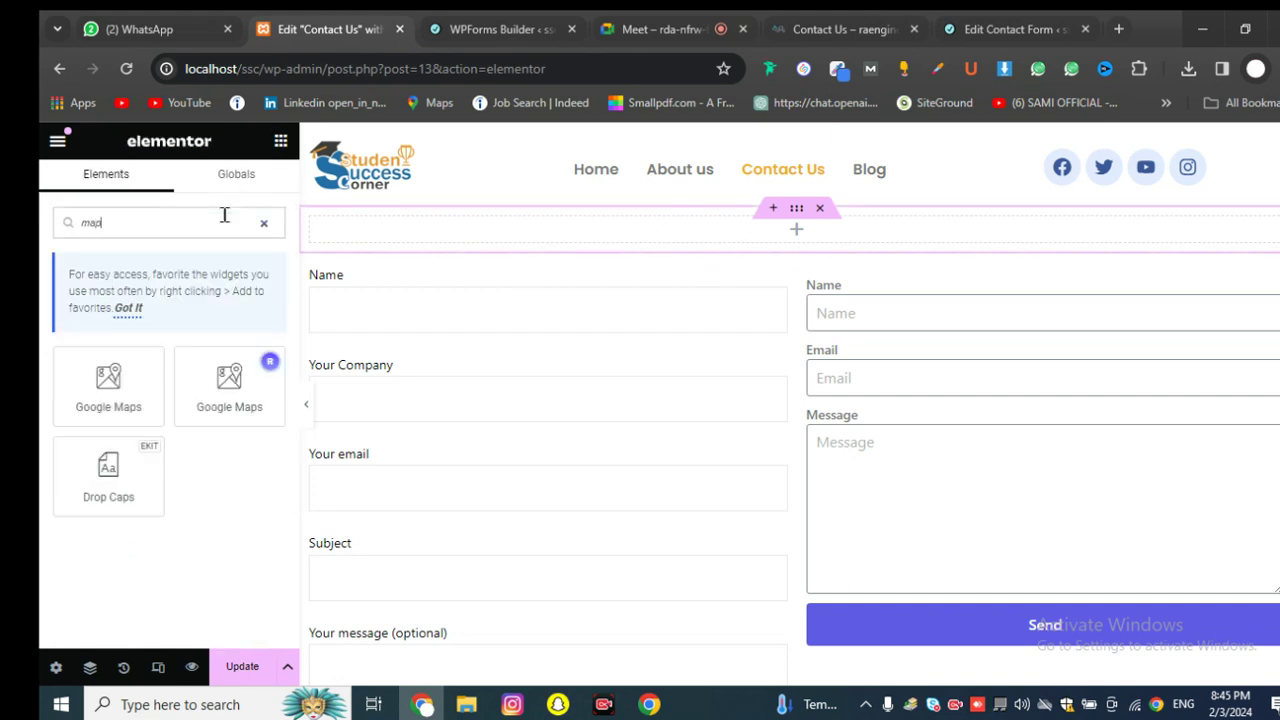
left_click_drag(108, 382, 550, 221)
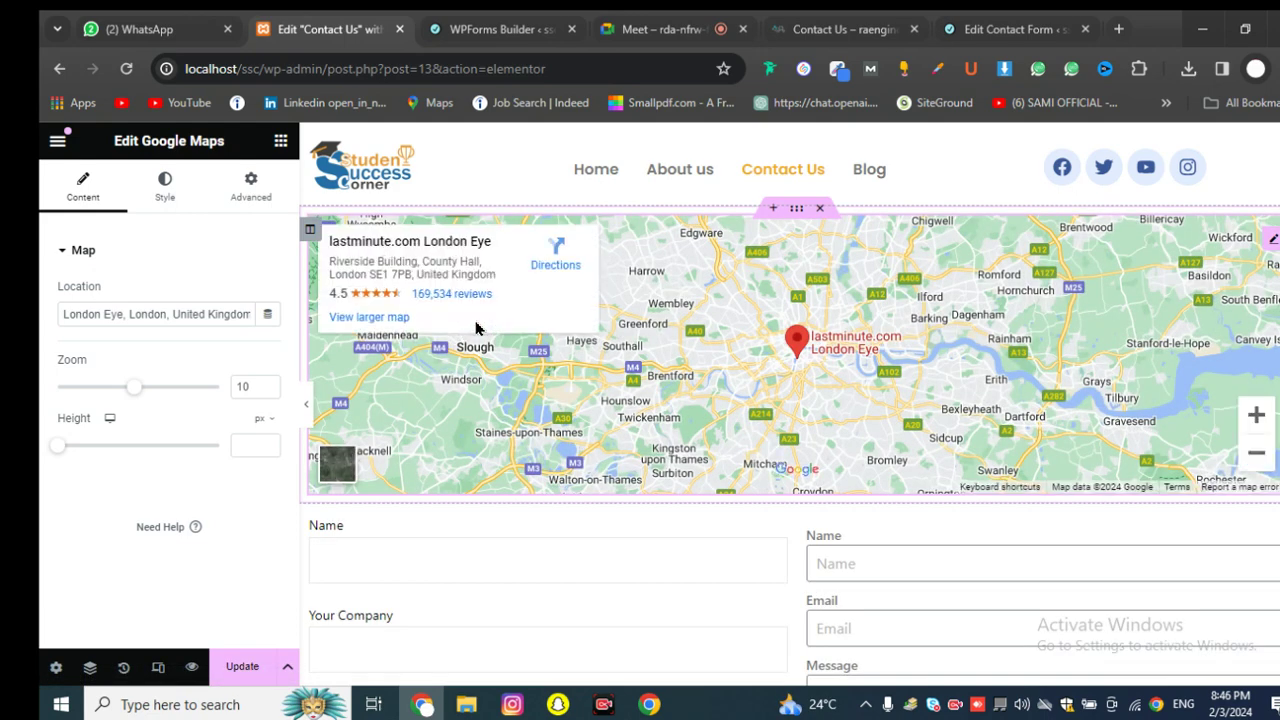
Step: Preview the map section with the editing panel hidden, restore the panel, and zoom in on the embedded map
left_click(307, 424)
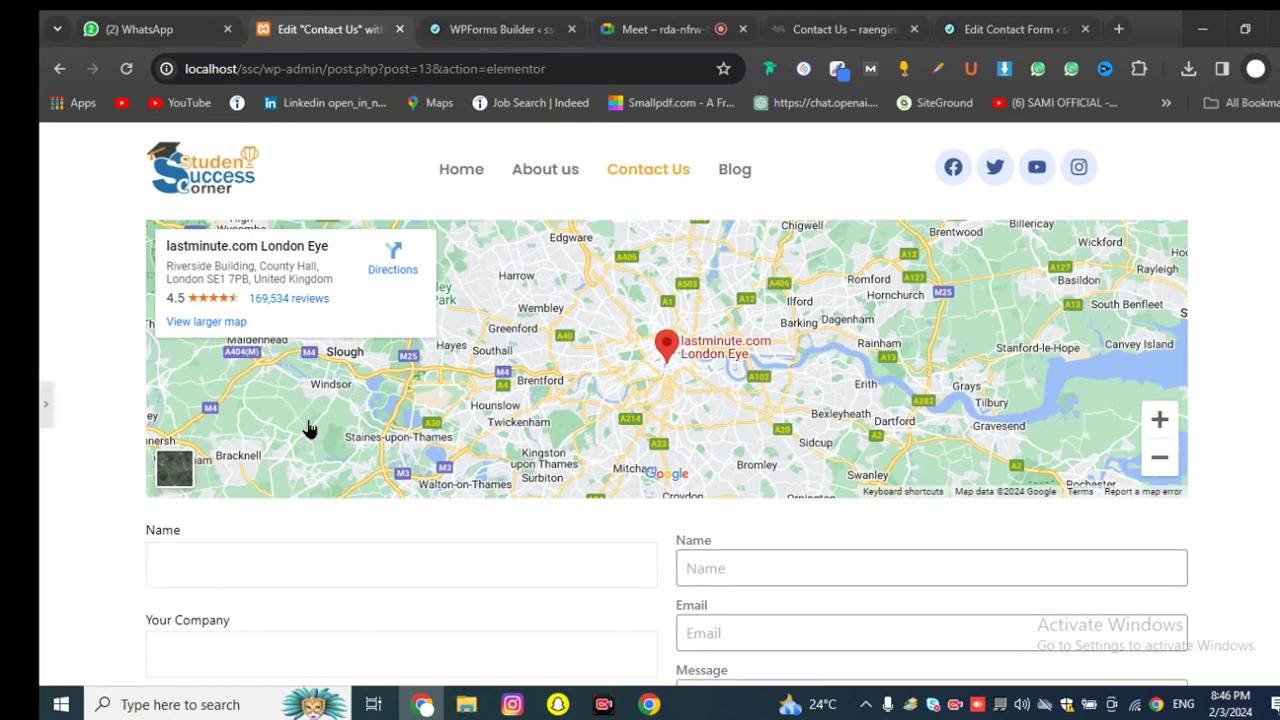
left_click(516, 316)
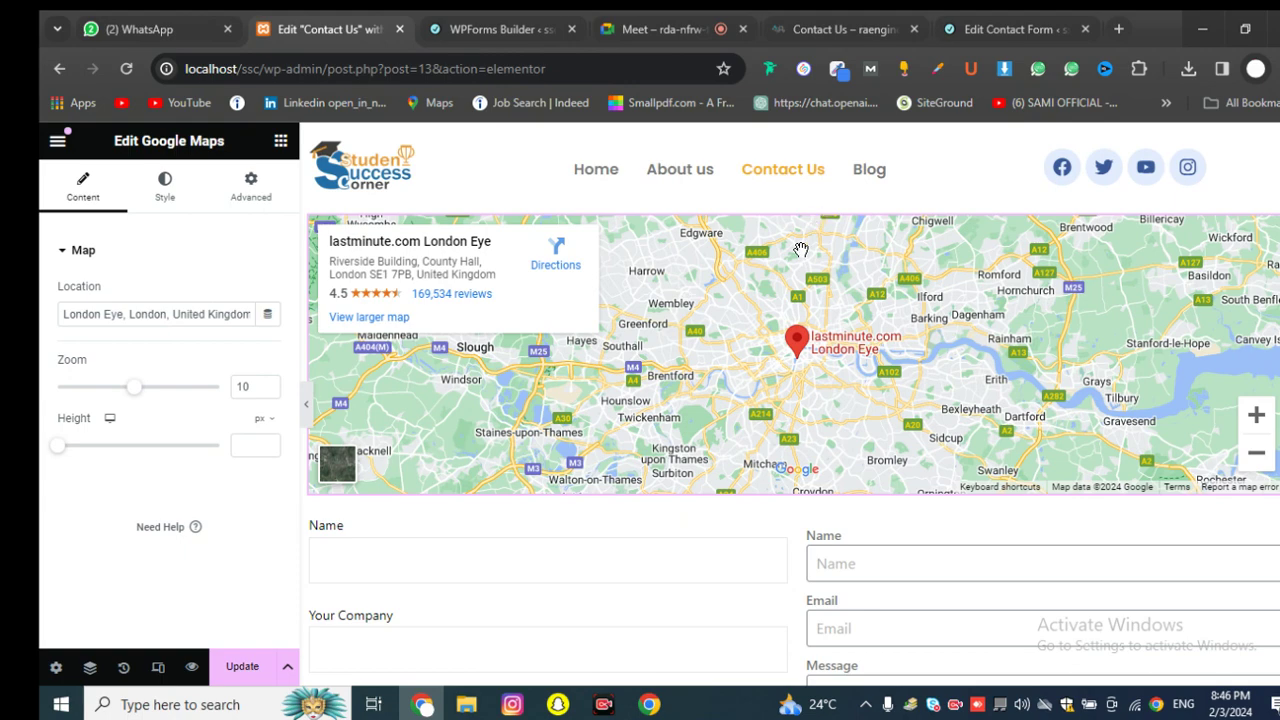
double_click(736, 306)
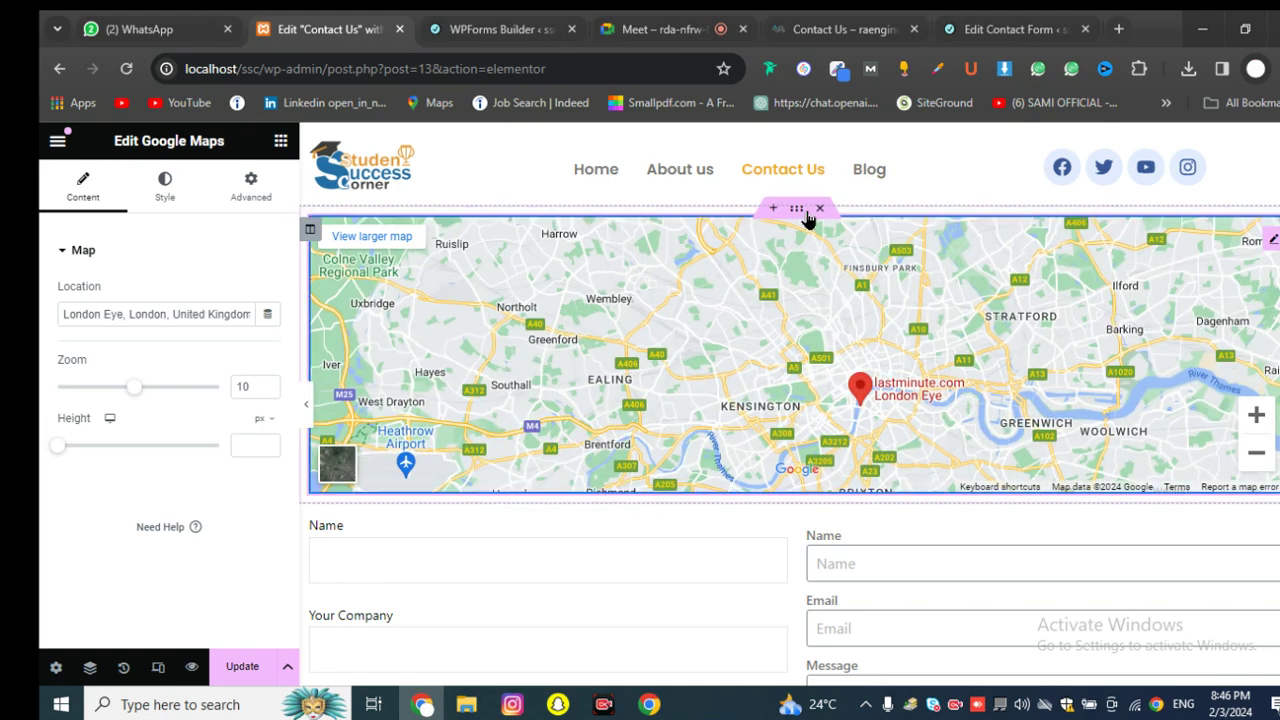
double_click(812, 292)
Step: Set the map section's content width to Full Width and preview the section with the editing panel hidden
left_click(797, 209)
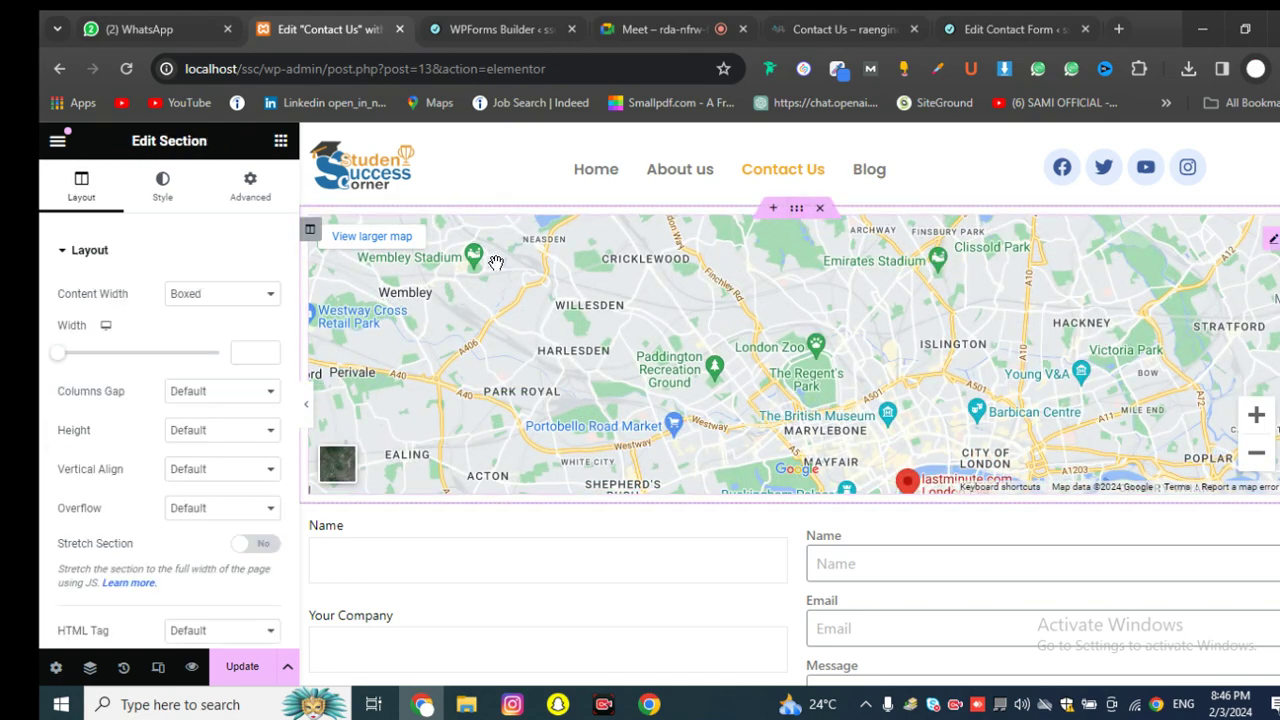
left_click(206, 296)
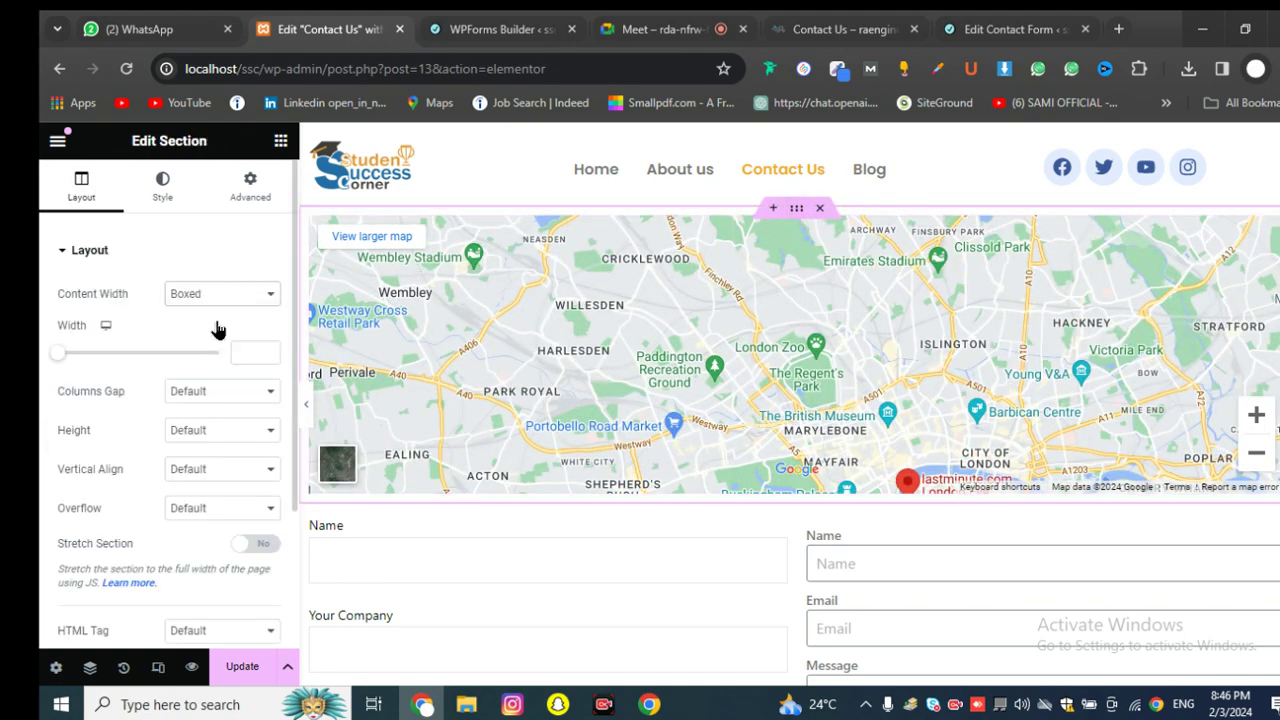
left_click(306, 403)
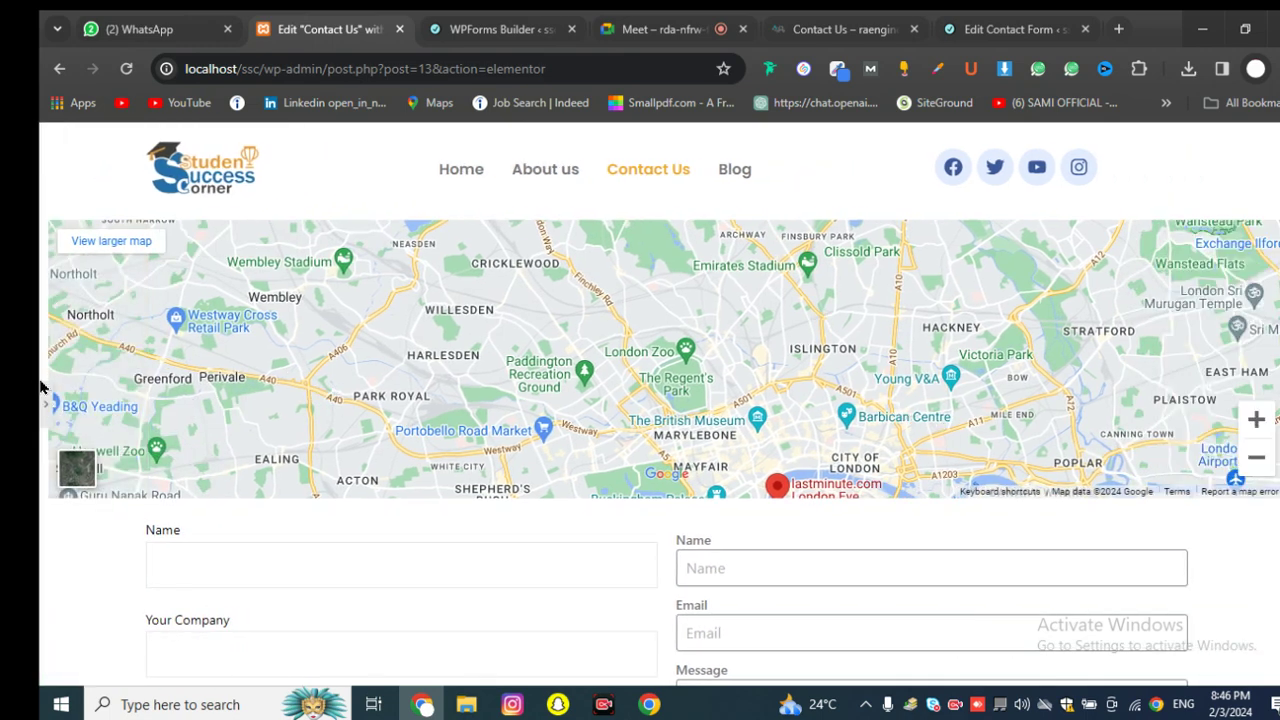
left_click(46, 408)
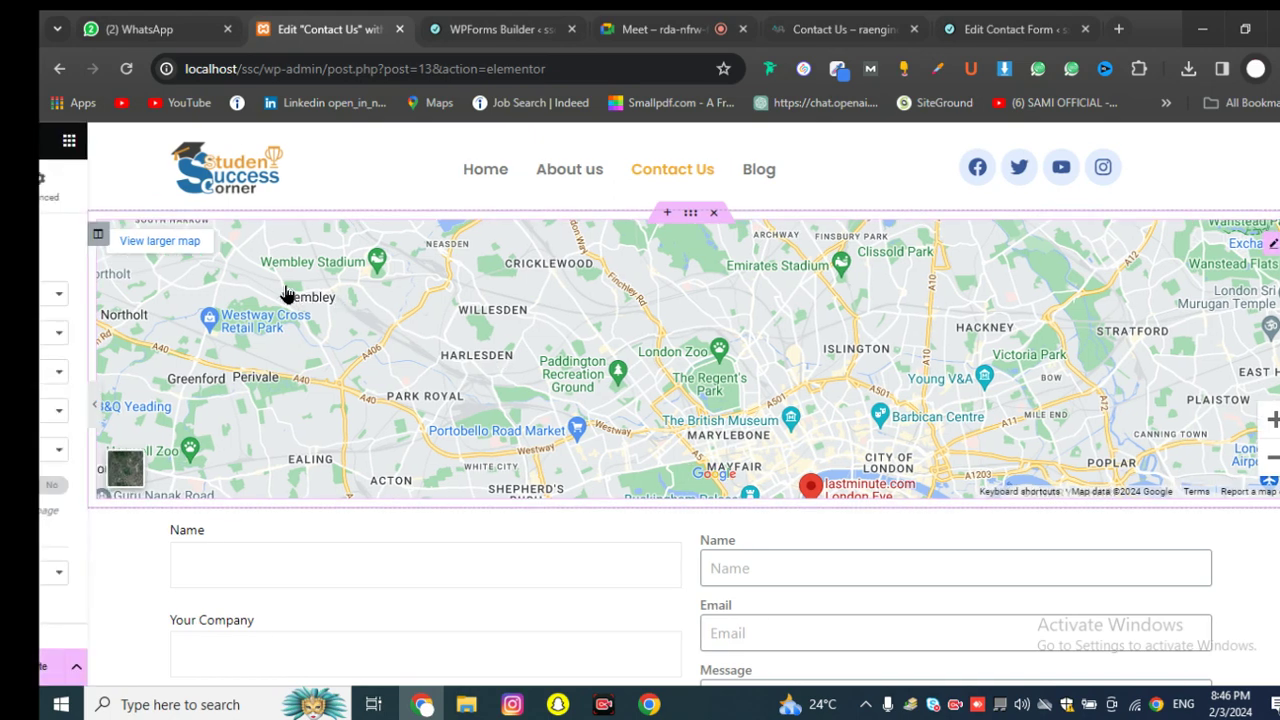
scroll(784, 307, "down", 2)
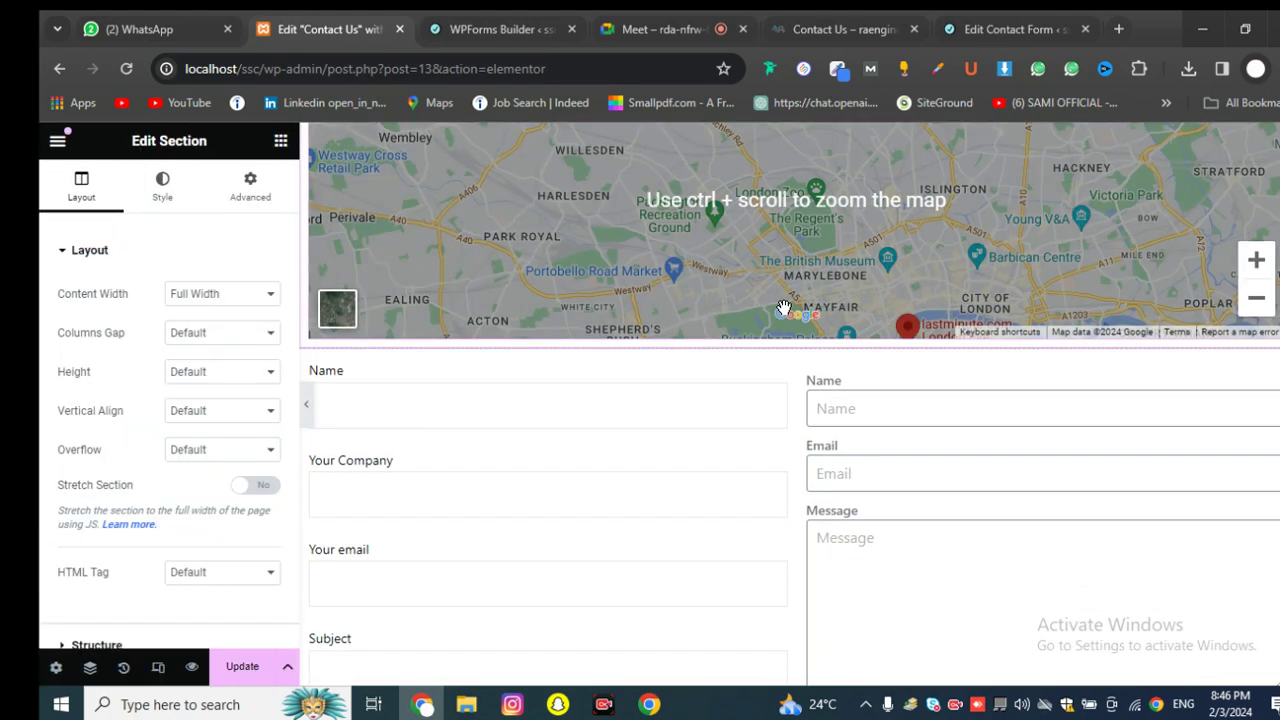
scroll(700, 309, "up", 2)
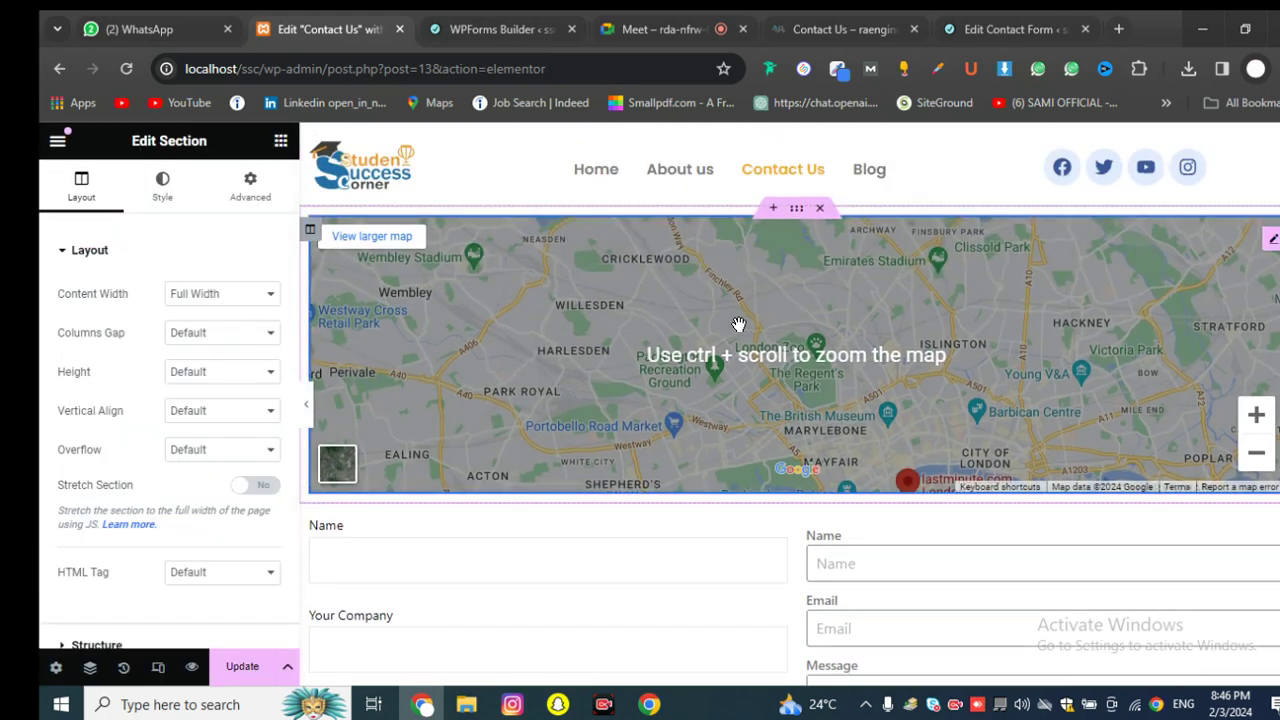
Step: Set the Google Maps widget's height to 370 px and its zoom level to 5
left_click(1273, 240)
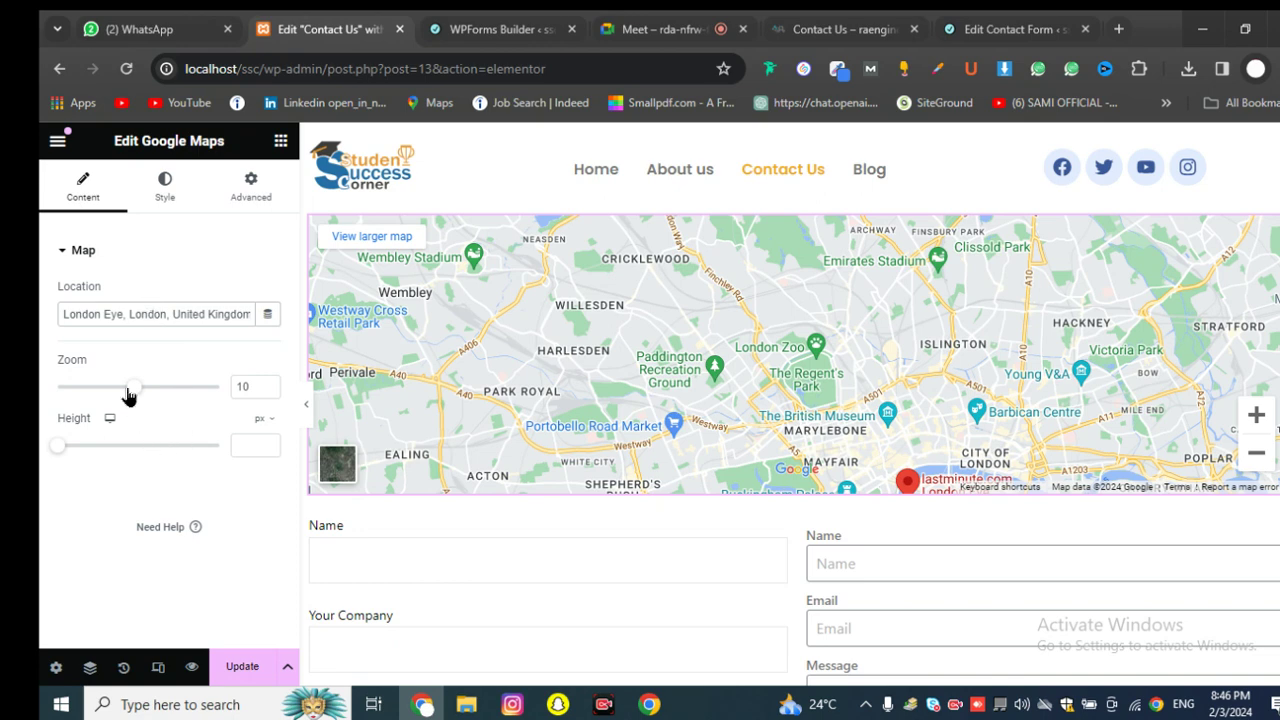
left_click_drag(128, 395, 186, 396)
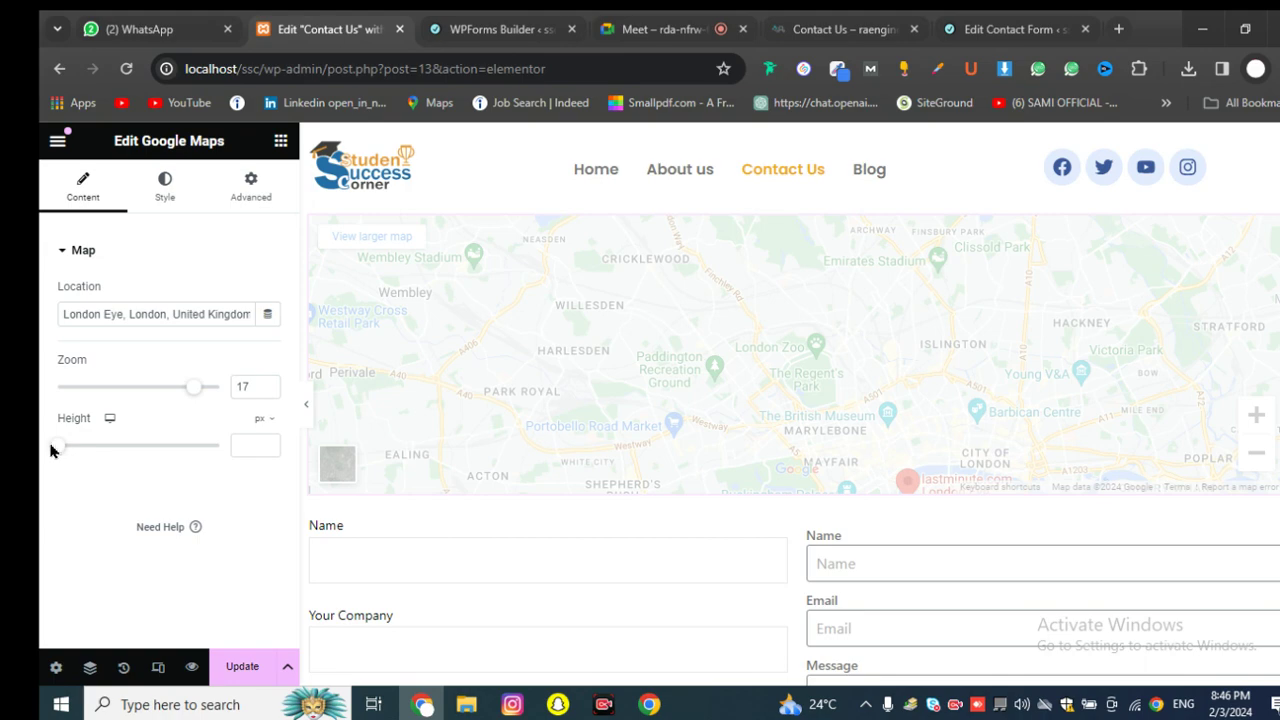
left_click_drag(55, 447, 96, 447)
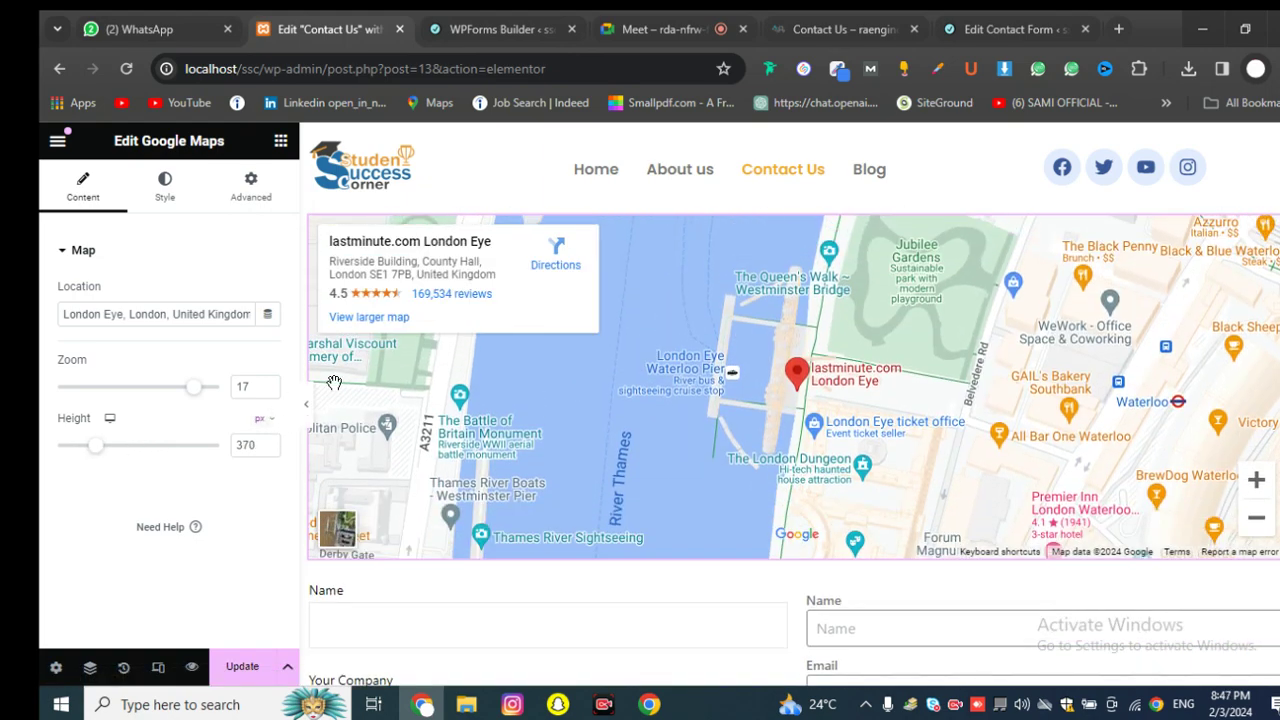
left_click_drag(193, 388, 91, 394)
Step: Delete the Form Builder form below the map and move the Contact Form 7 widget into the emptied second column
scroll(637, 363, "down", 4)
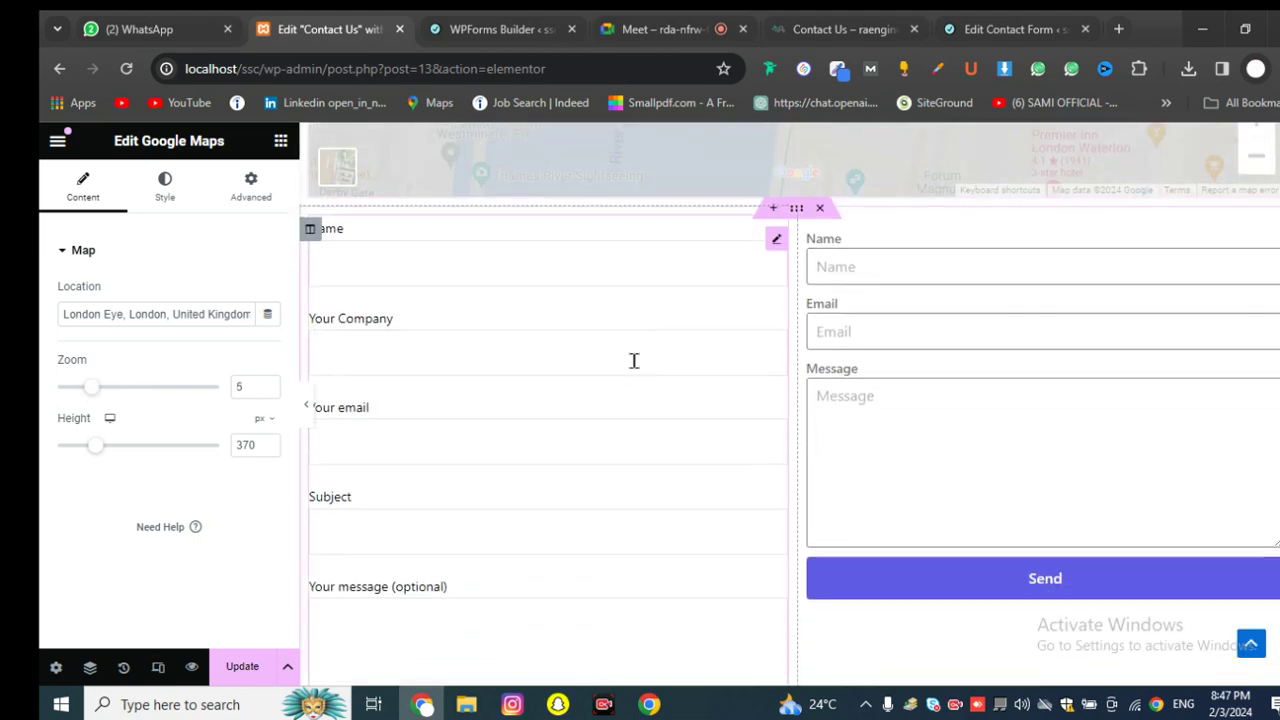
scroll(903, 349, "up", 3)
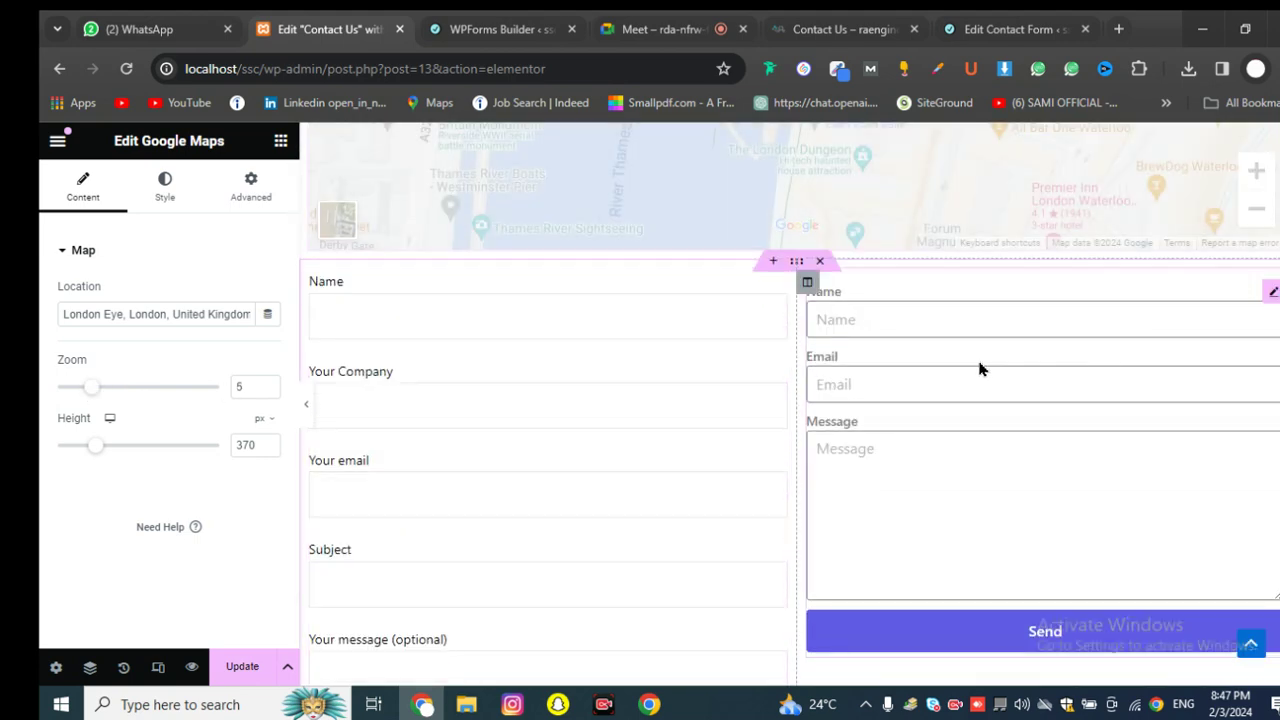
right_click(996, 455)
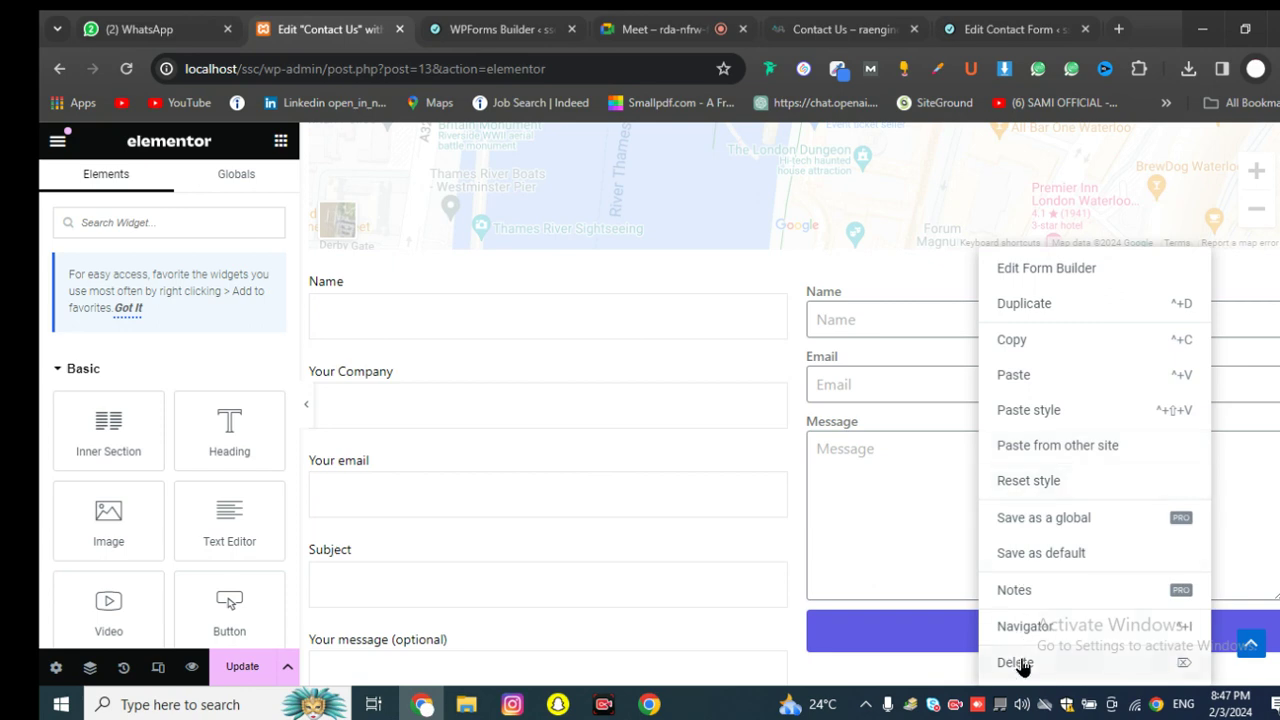
left_click(1017, 660)
left_click(355, 327)
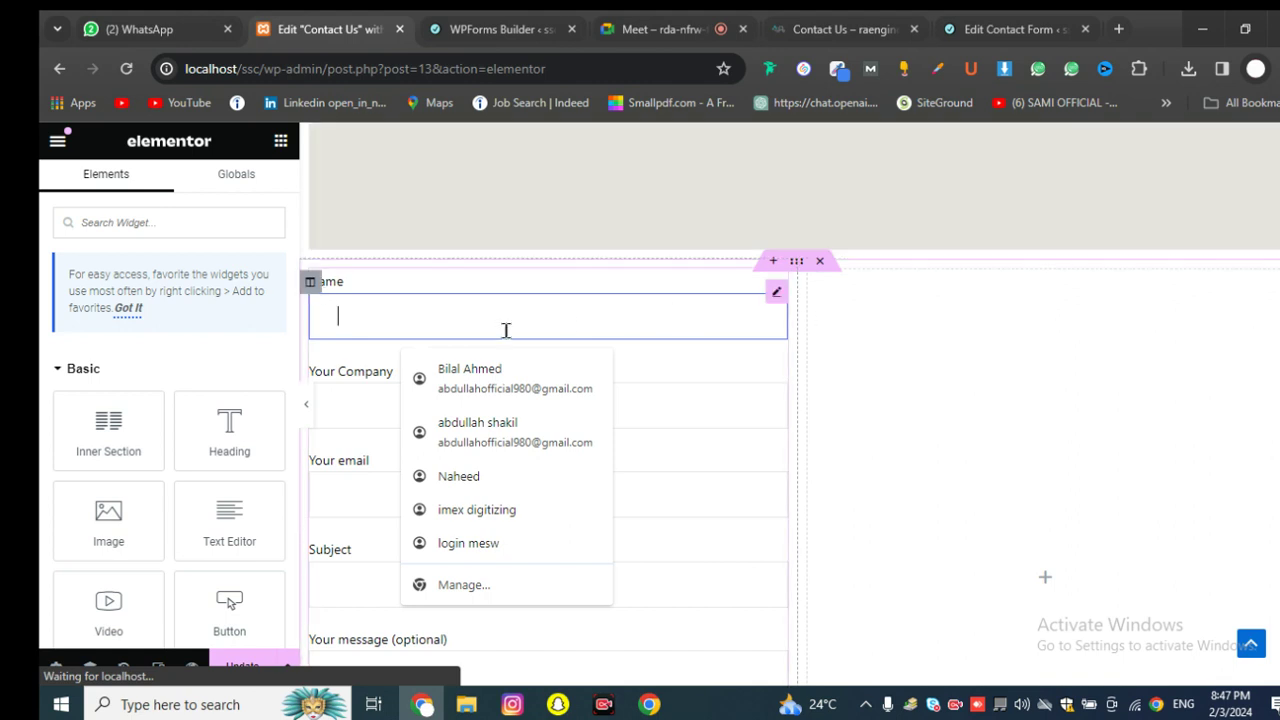
left_click_drag(908, 299, 941, 287)
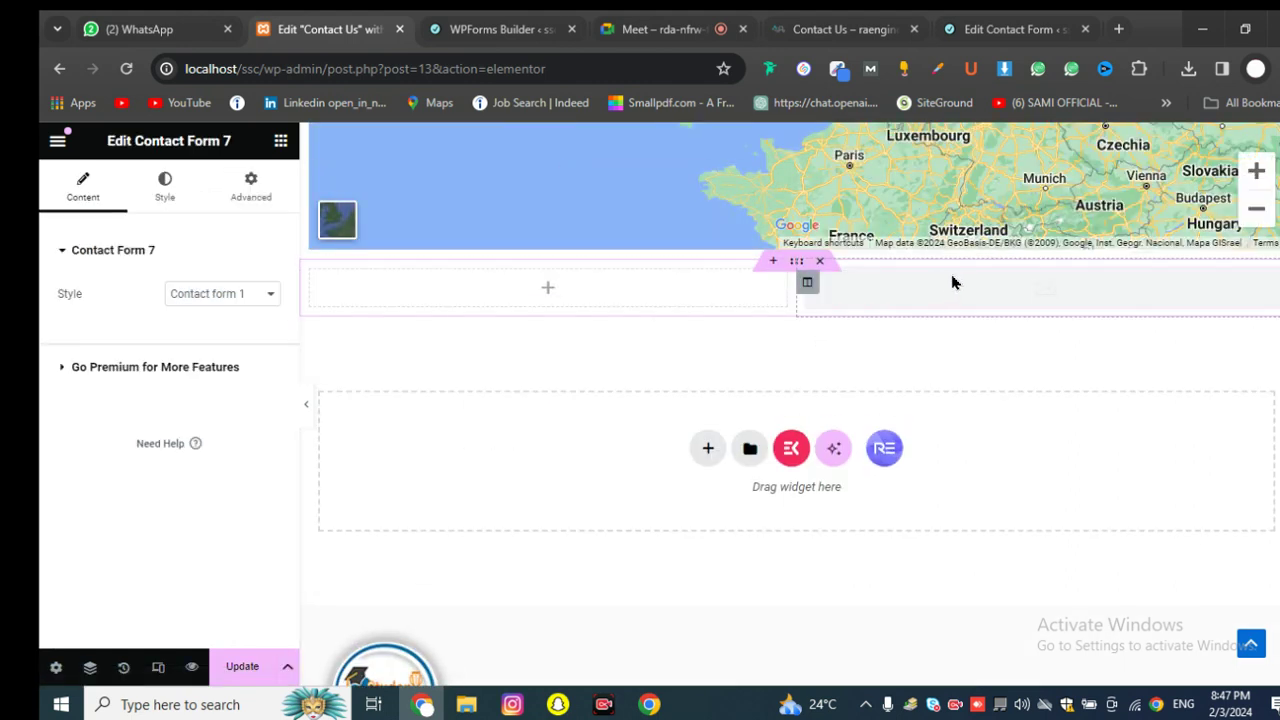
Step: Examine the raengineerings.com contact page's info boxes and the text block beside its form as a layout reference
left_click(850, 24)
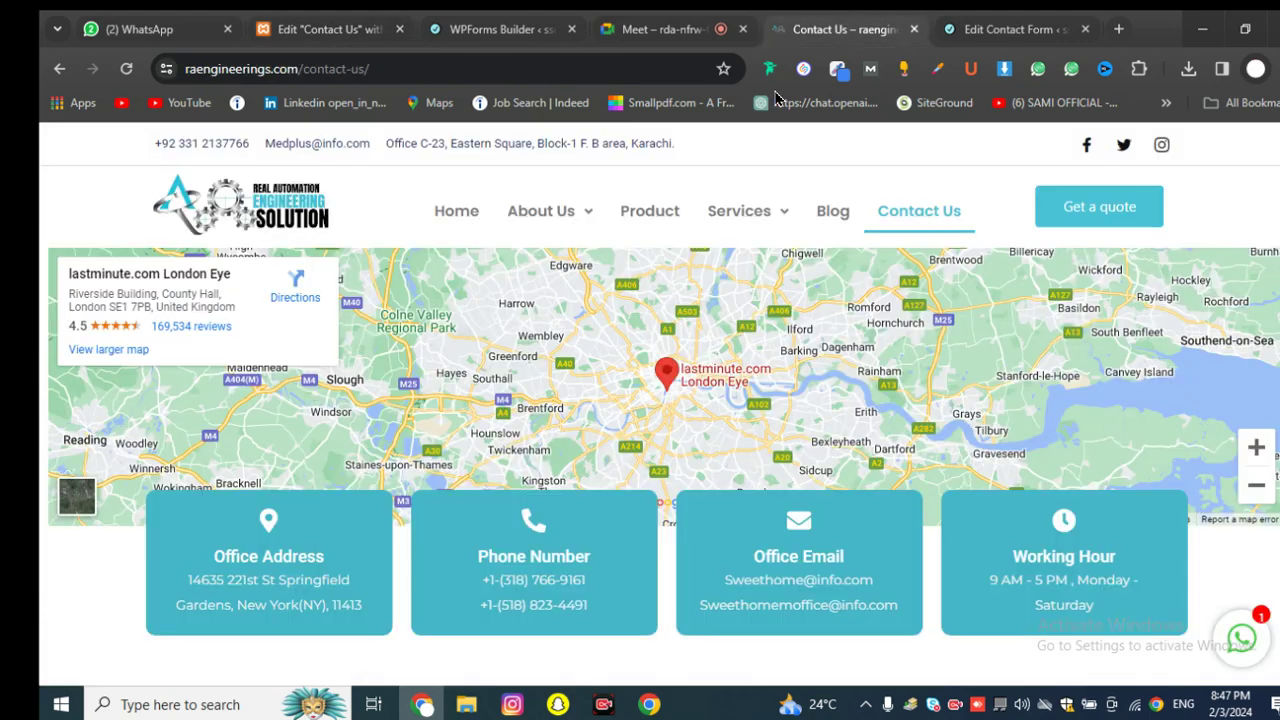
scroll(566, 380, "down", 3)
scroll(470, 371, "up", 2)
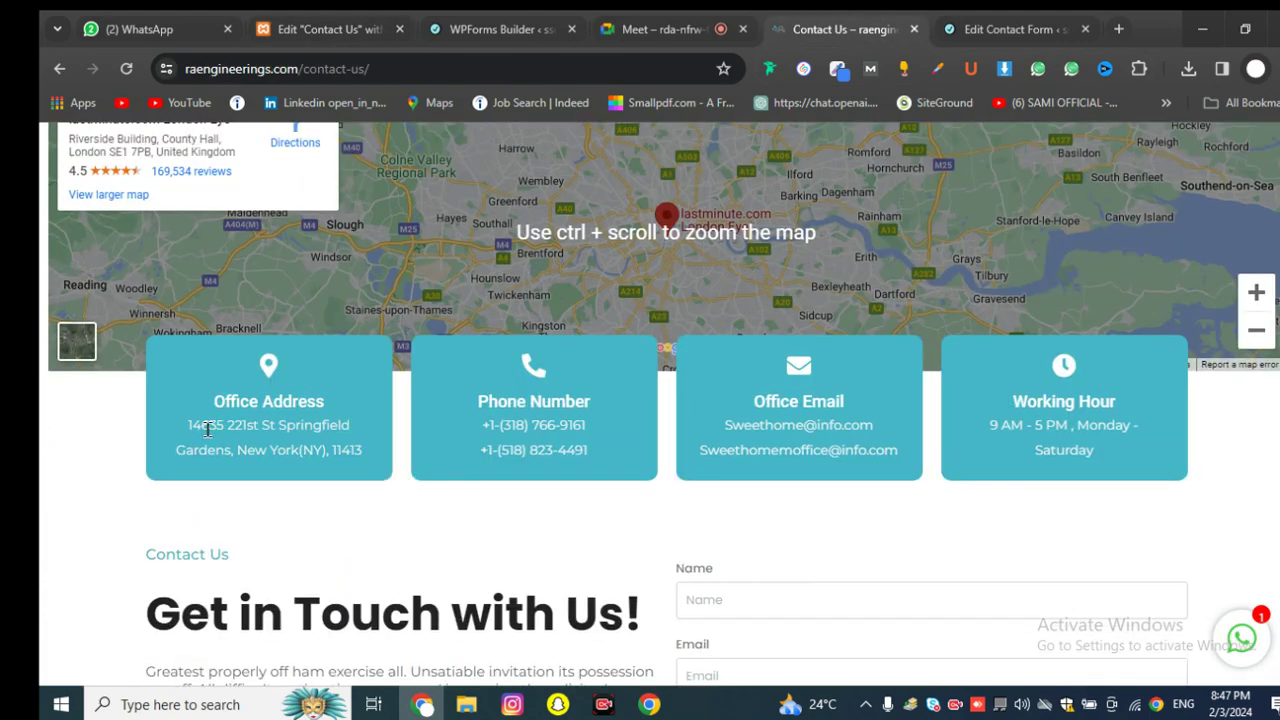
scroll(709, 497, "down", 3)
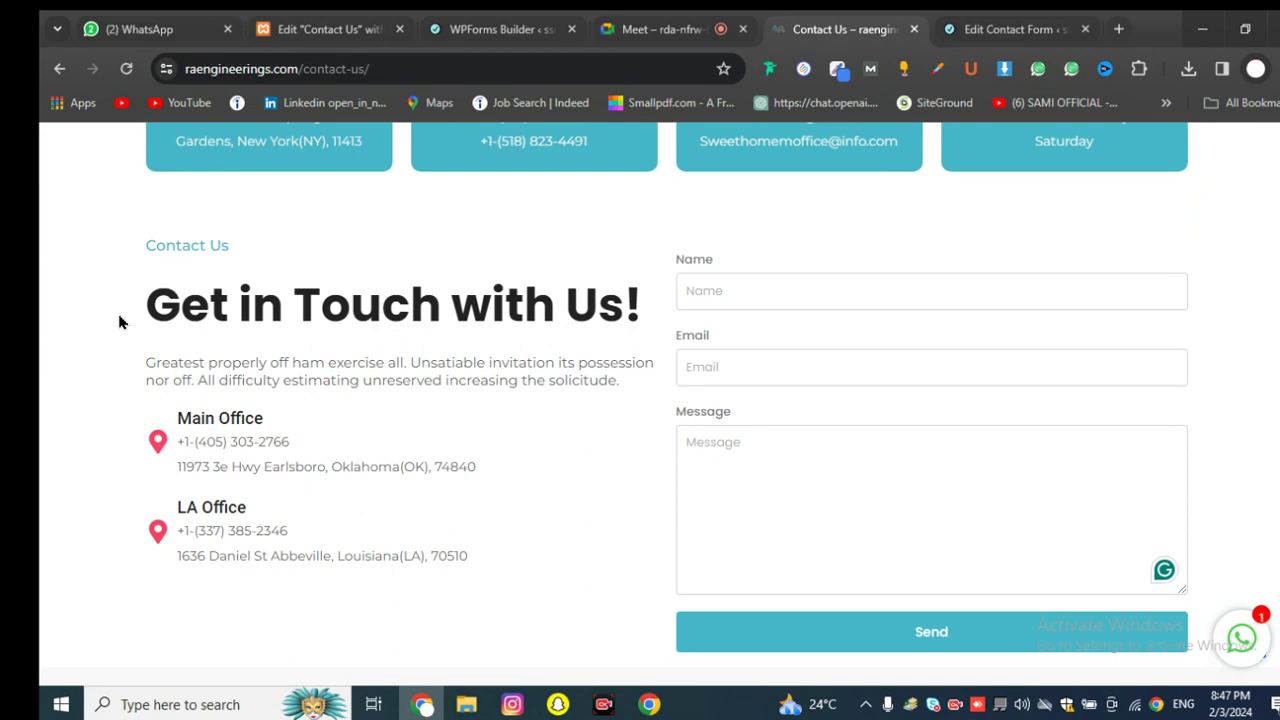
left_click_drag(118, 321, 740, 290)
scroll(634, 313, "up", 5)
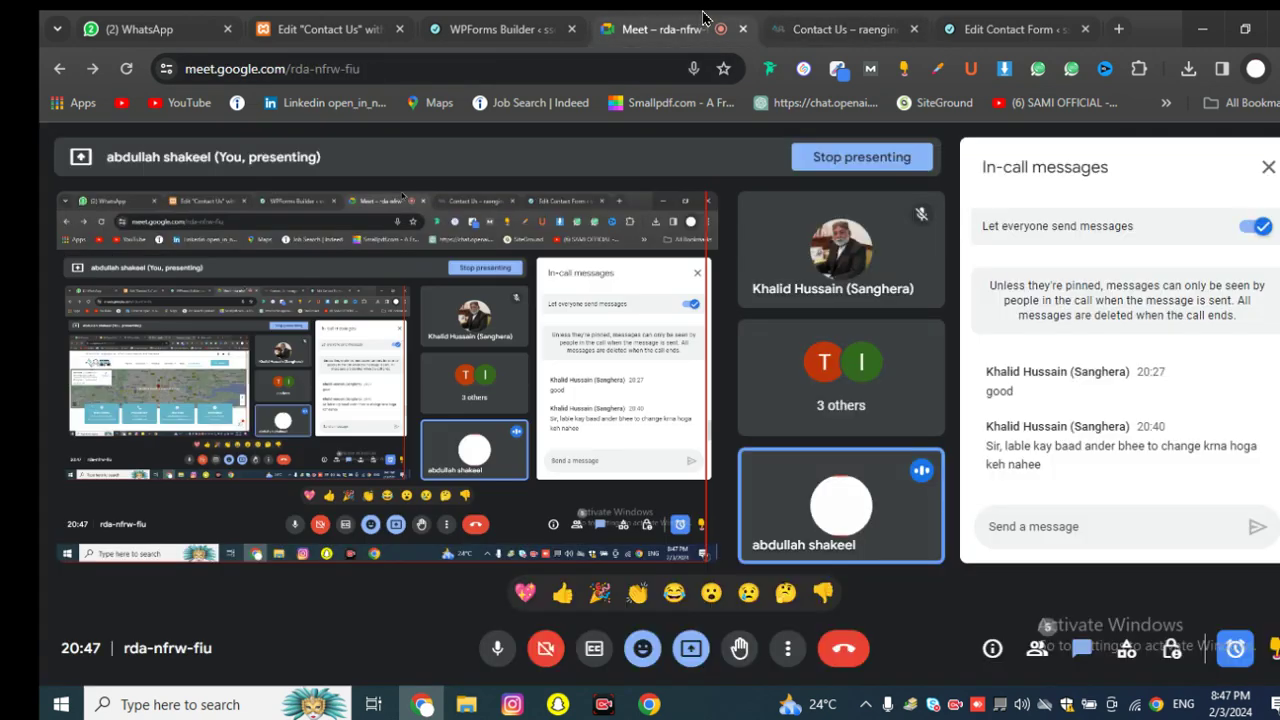
Step: Switch to the Google Meet call and check the in-call messages
left_click(665, 29)
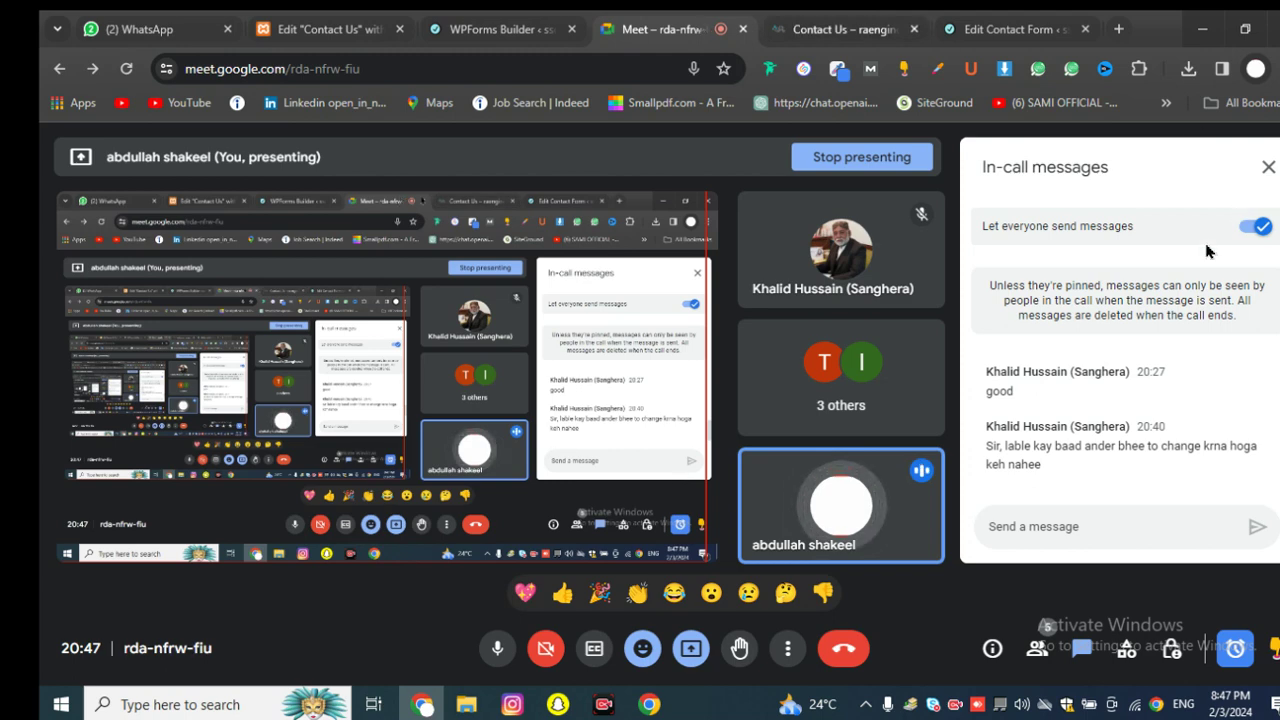
key("Print")
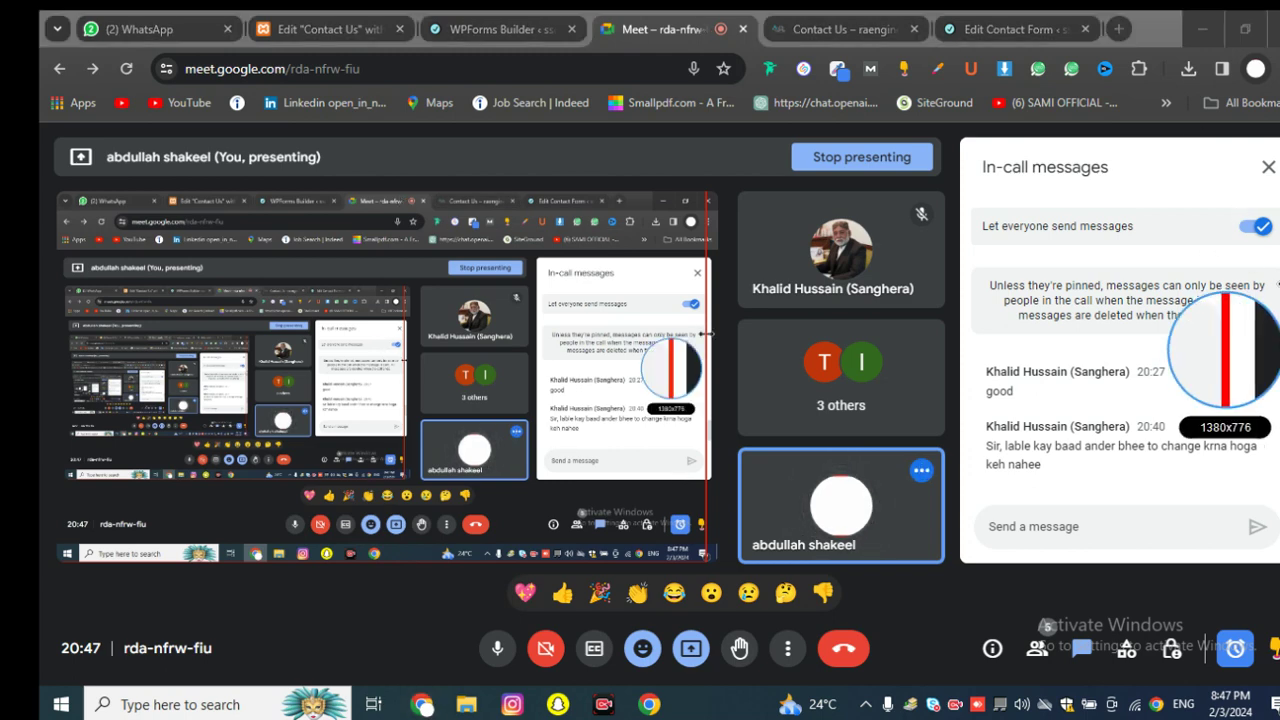
key("Escape")
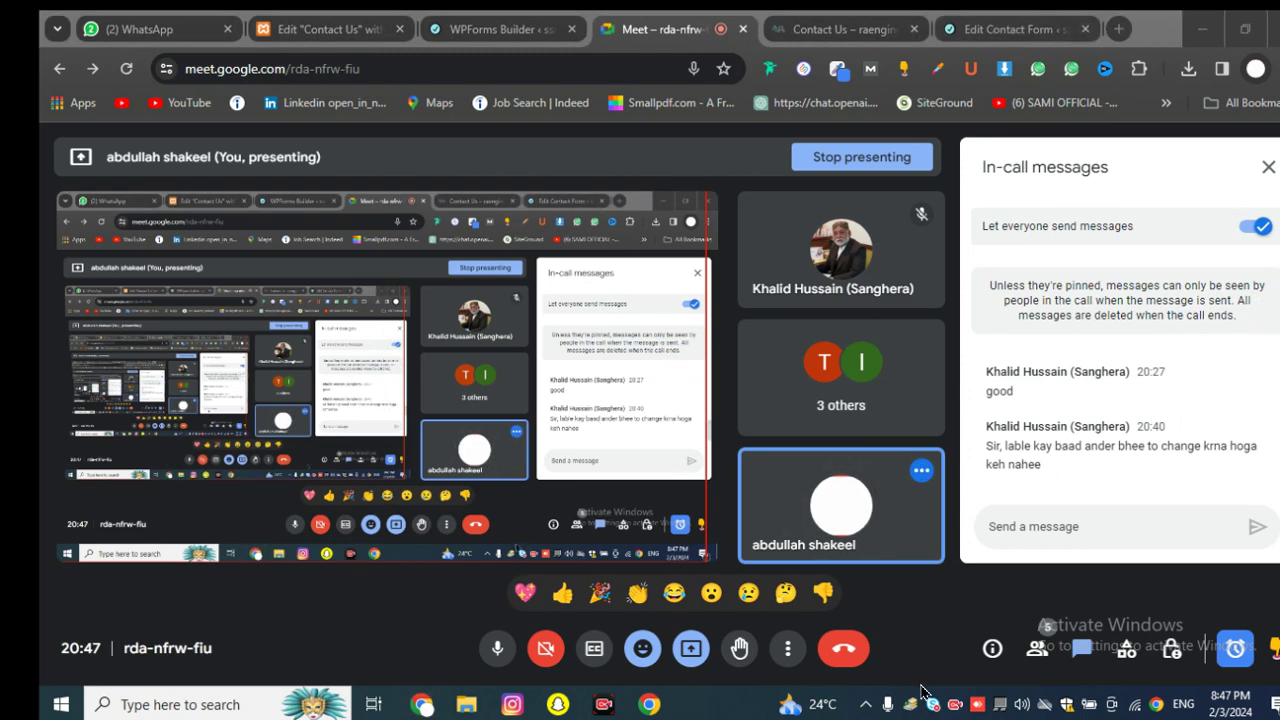
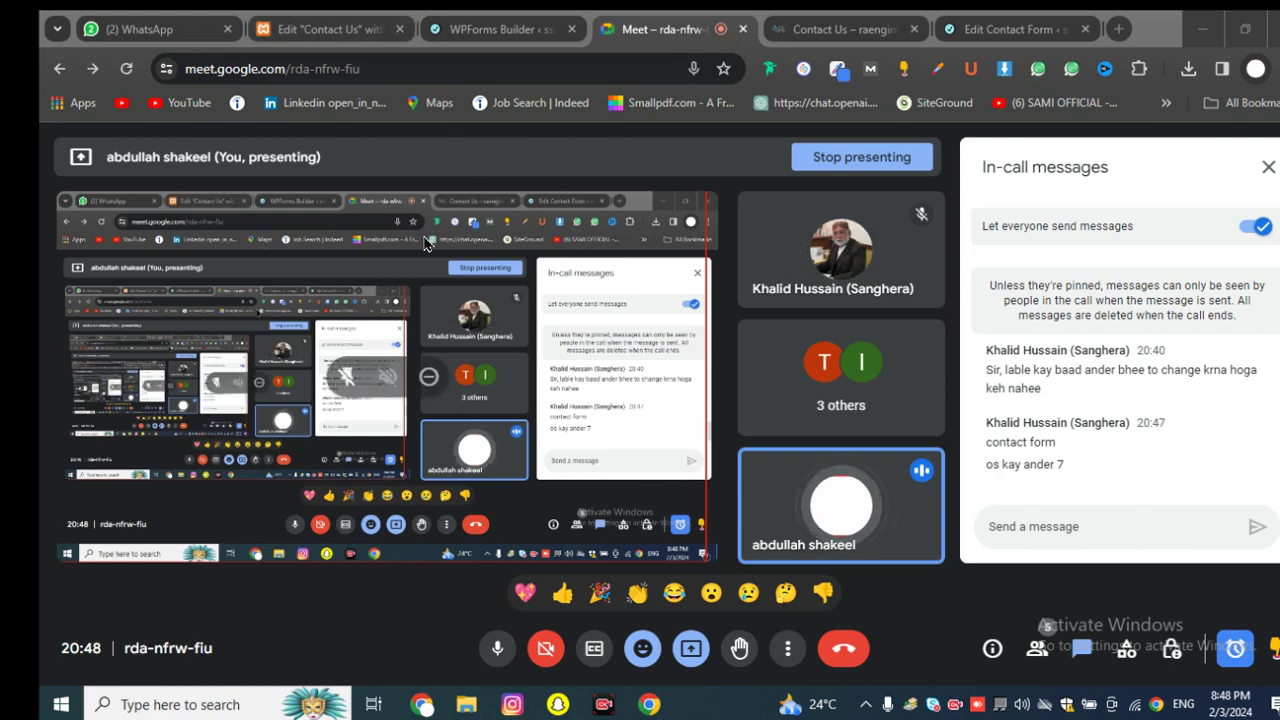
Step: Return to the Contact Us page in Elementor and review the map and the two-column form section below it
left_click(330, 30)
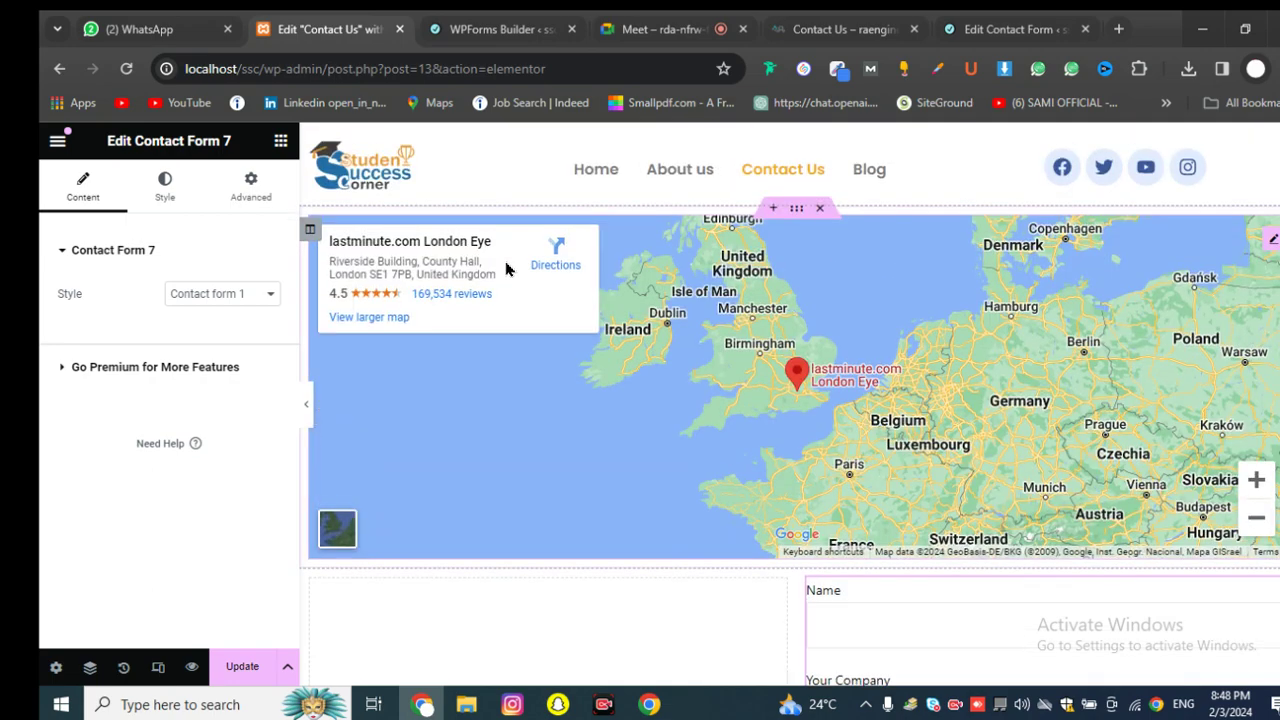
scroll(454, 560, "down", 3)
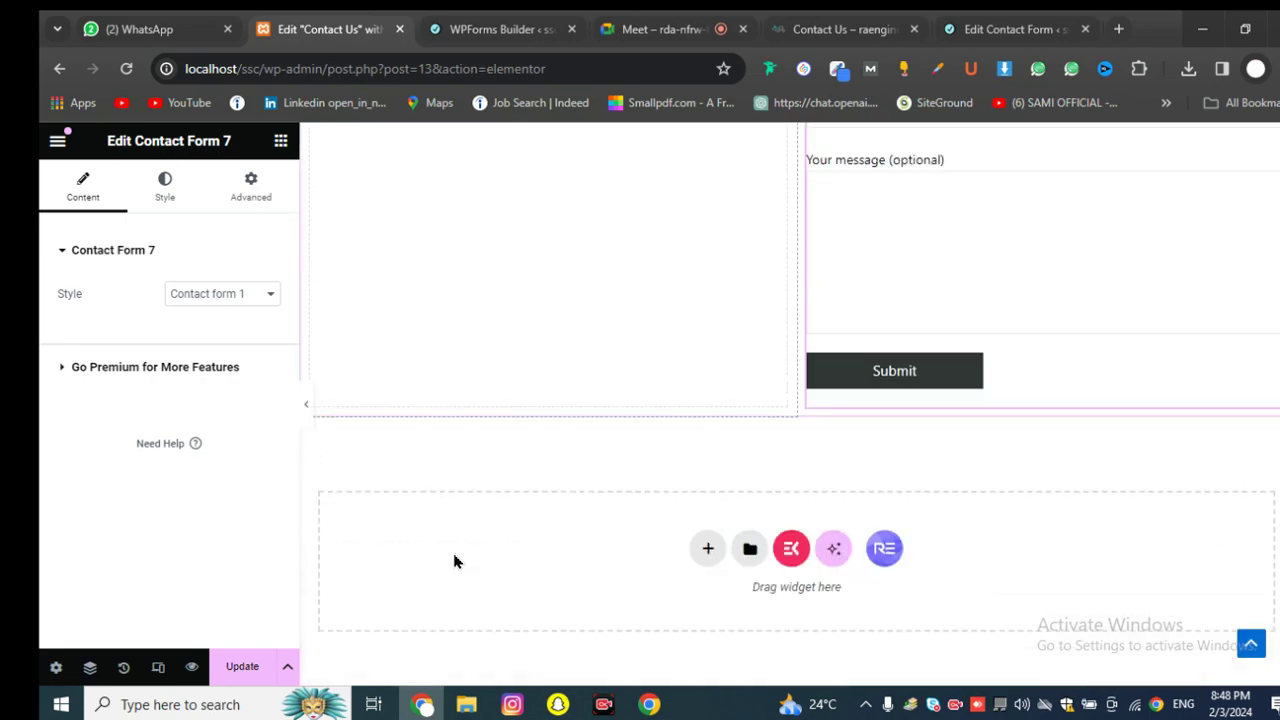
scroll(454, 560, "up", 5)
scroll(690, 432, "up", 2)
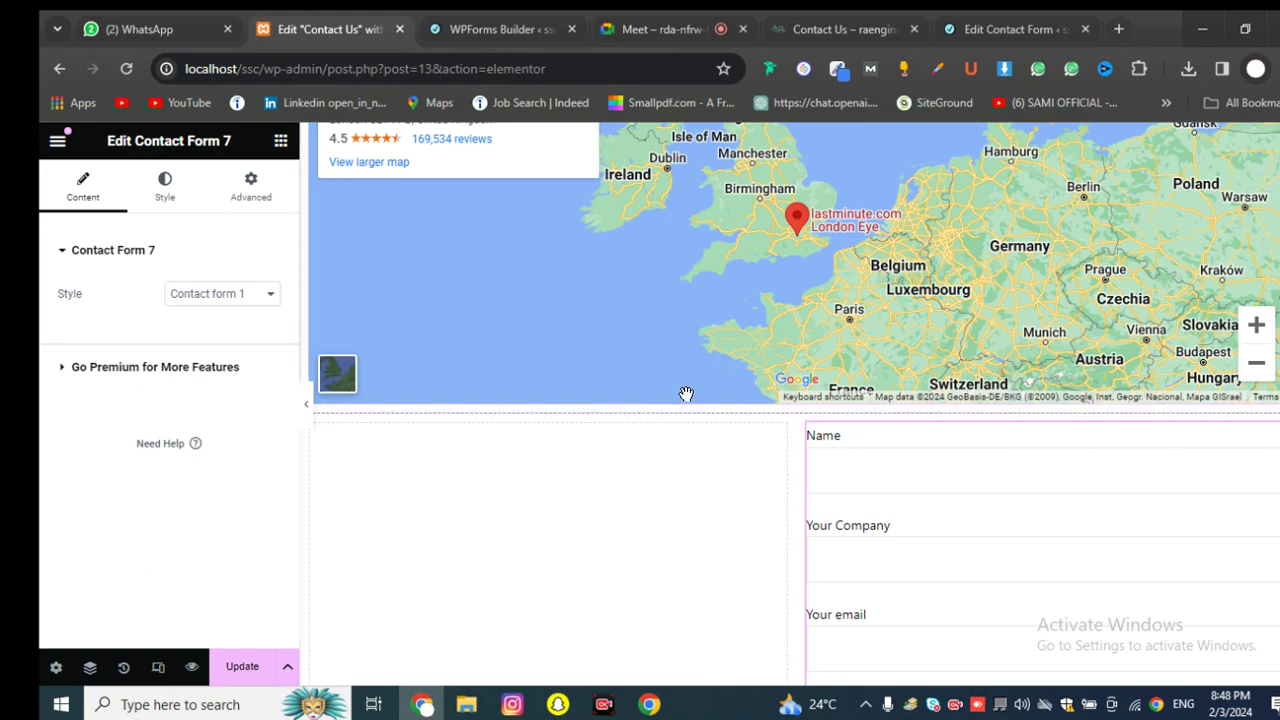
Step: Return to the raengineerings.com contact page, open its Get a quote popup, examine the form, and close it
left_click(1005, 29)
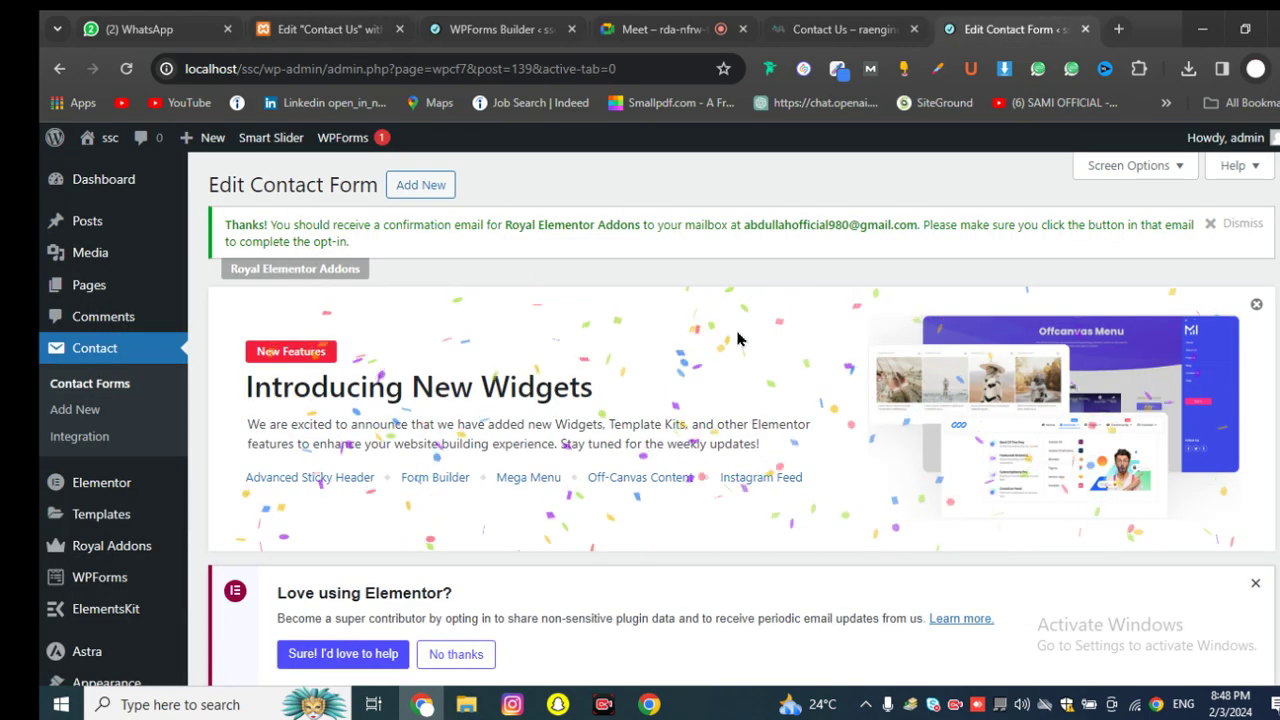
left_click(831, 22)
scroll(800, 410, "down", 10)
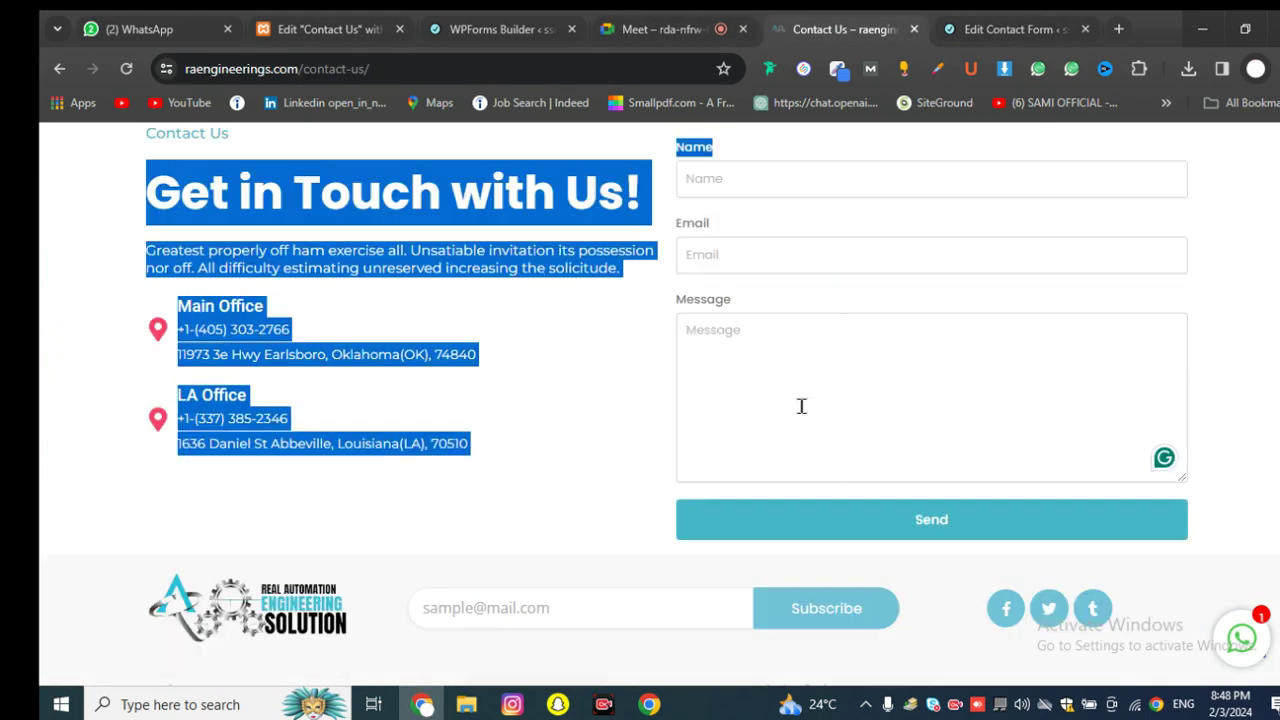
scroll(803, 421, "up", 10)
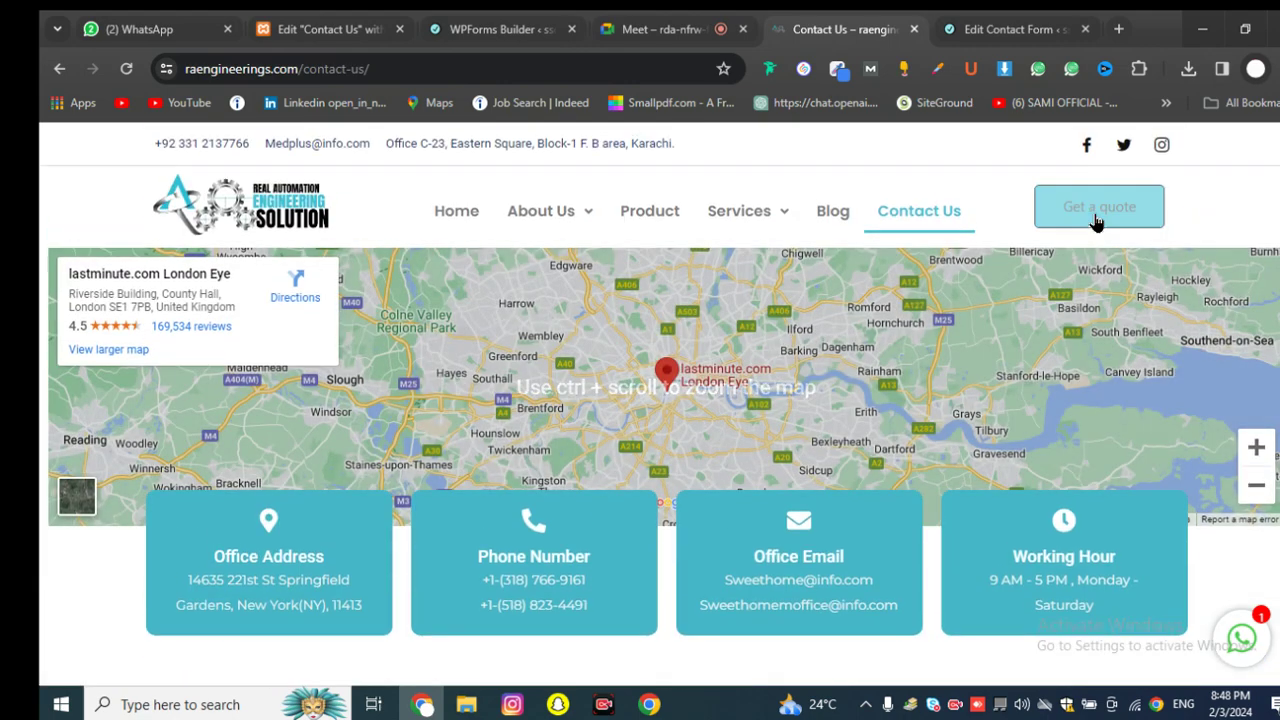
left_click(1095, 220)
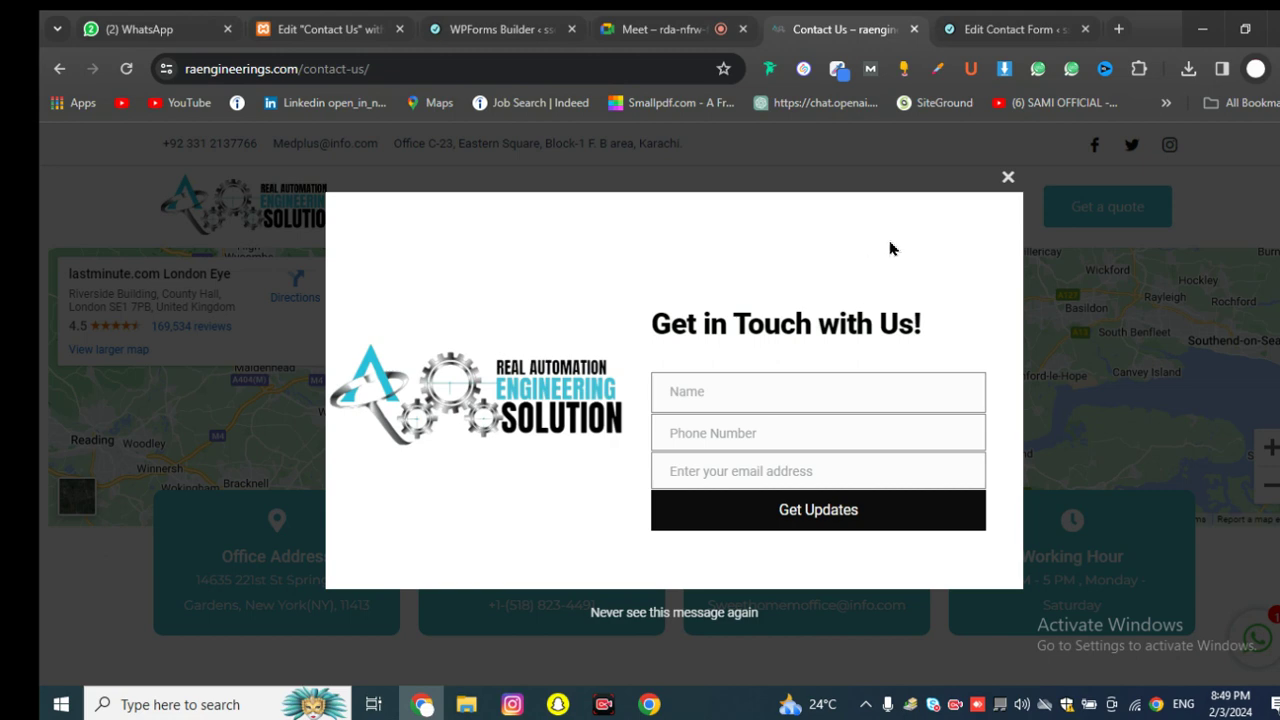
left_click(1007, 179)
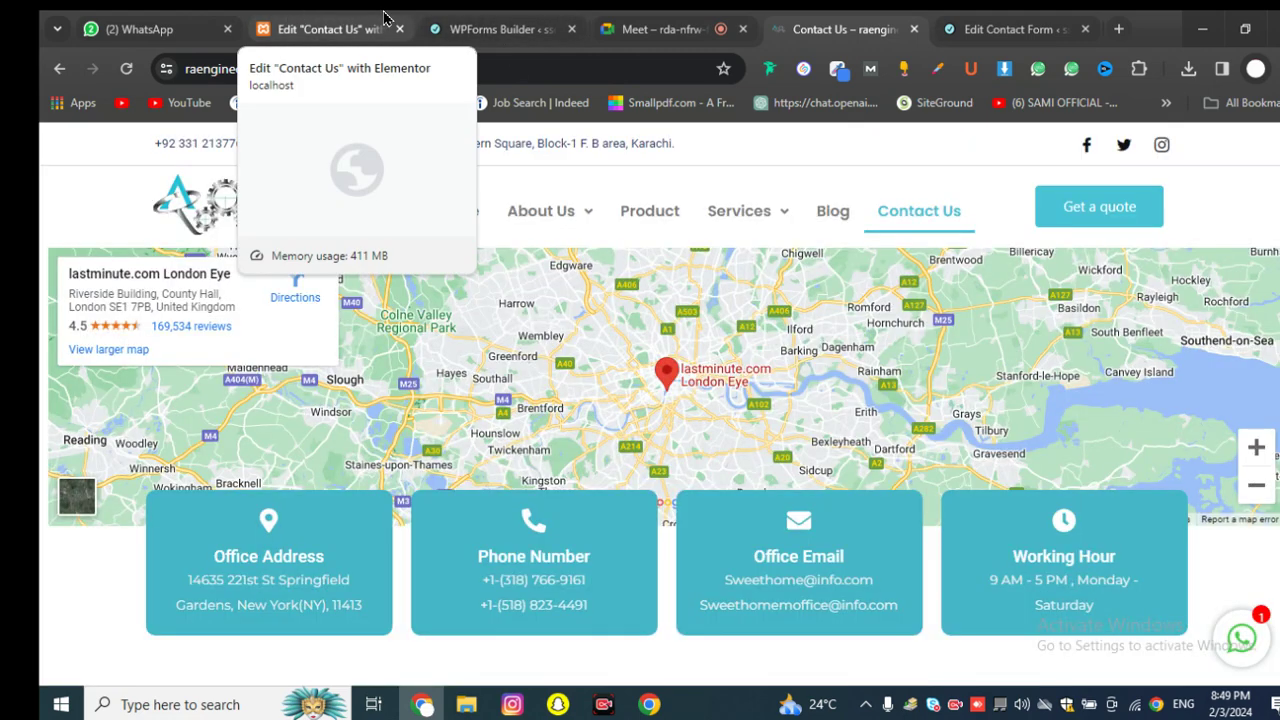
Step: Check the Google Meet call briefly and open the installed plugins list in the WordPress dashboard
left_click(380, 24)
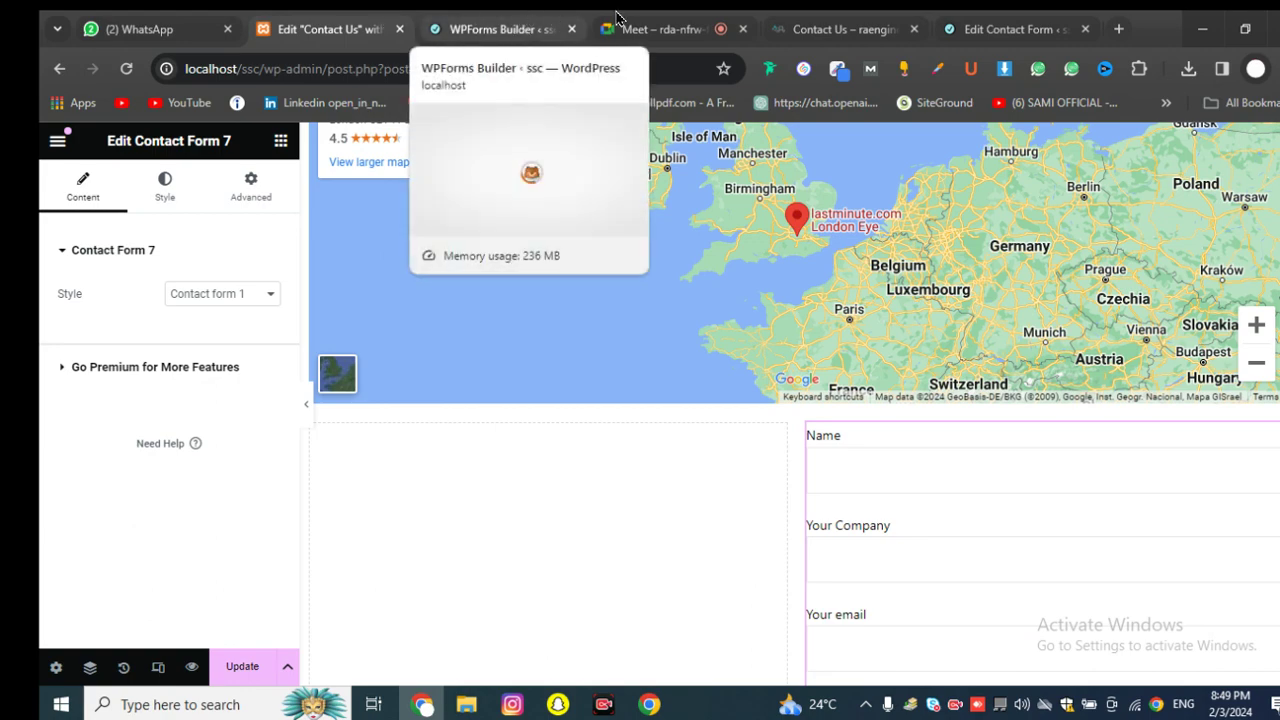
left_click(655, 29)
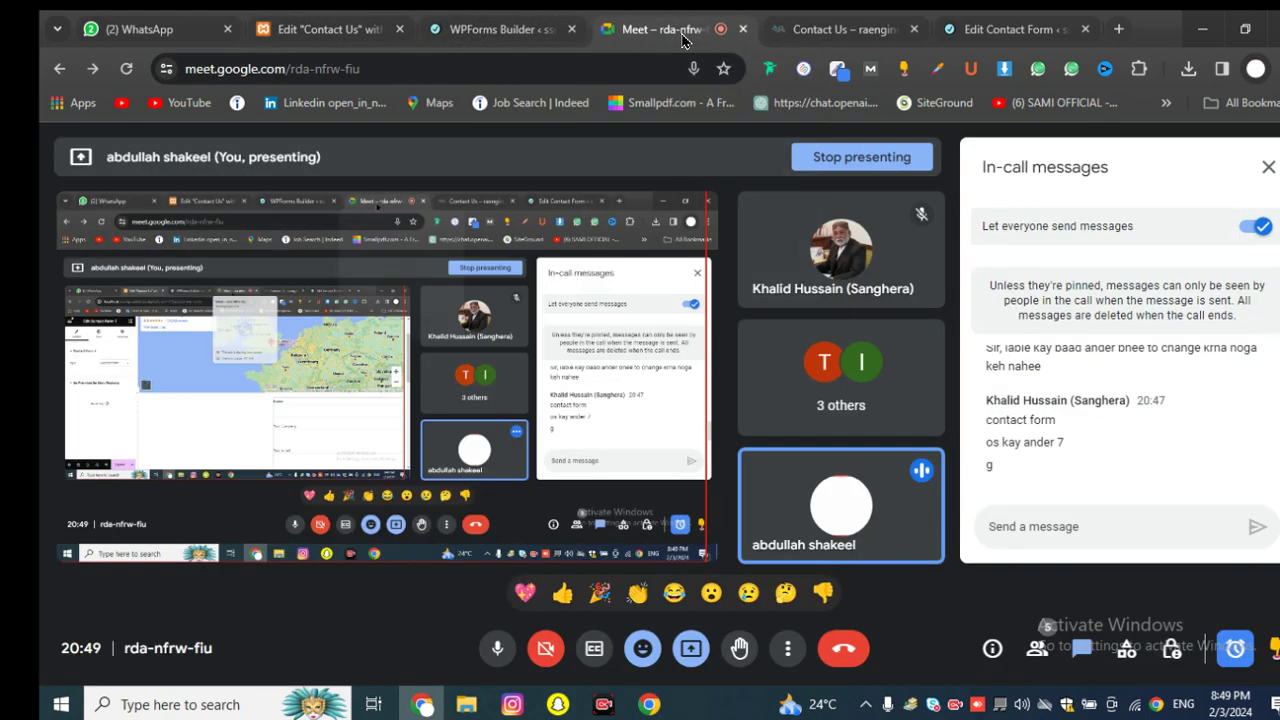
left_click(975, 22)
scroll(140, 503, "down", 3)
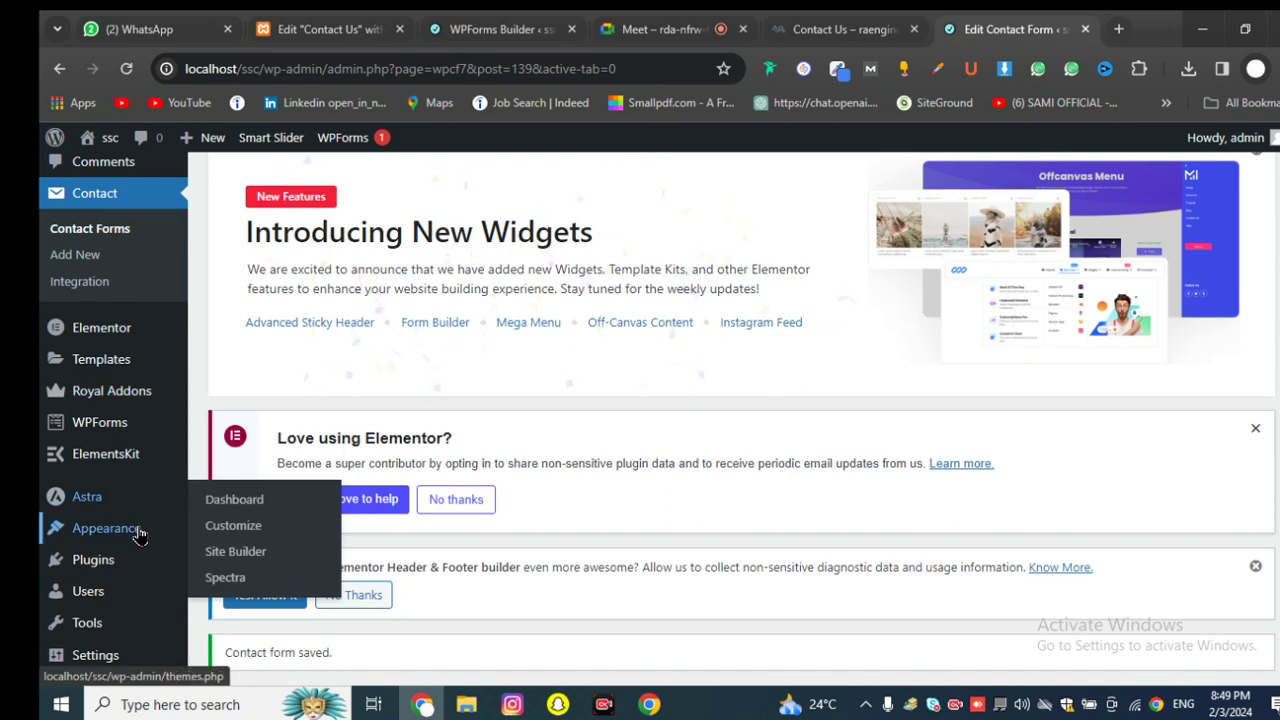
scroll(155, 505, "down", 2)
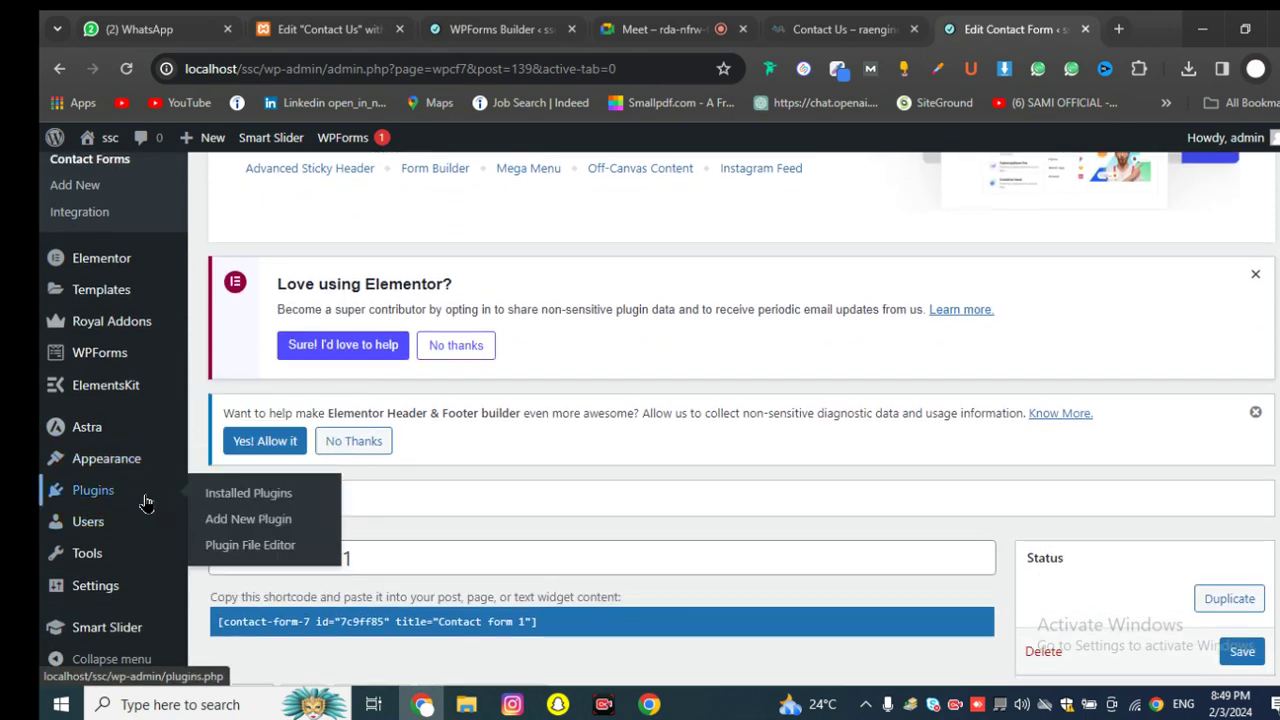
left_click(237, 499)
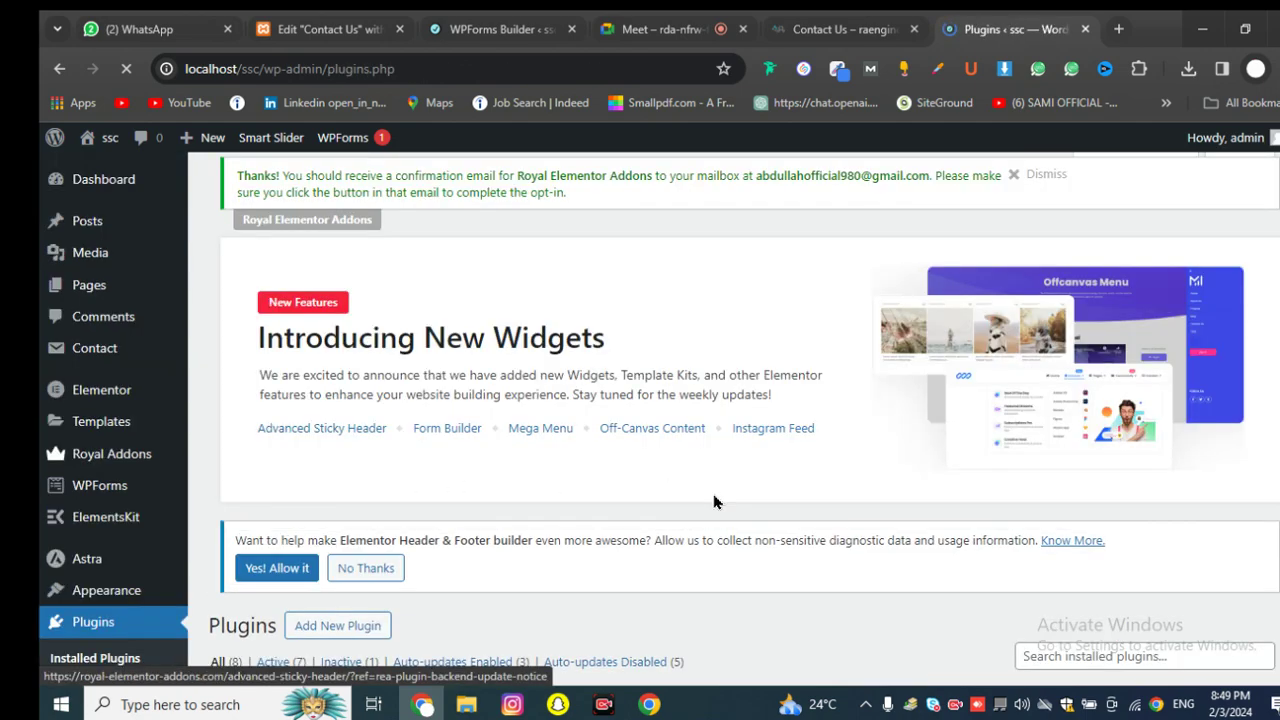
Step: Open the page for adding new plugins in the WordPress admin
scroll(714, 502, "down", 3)
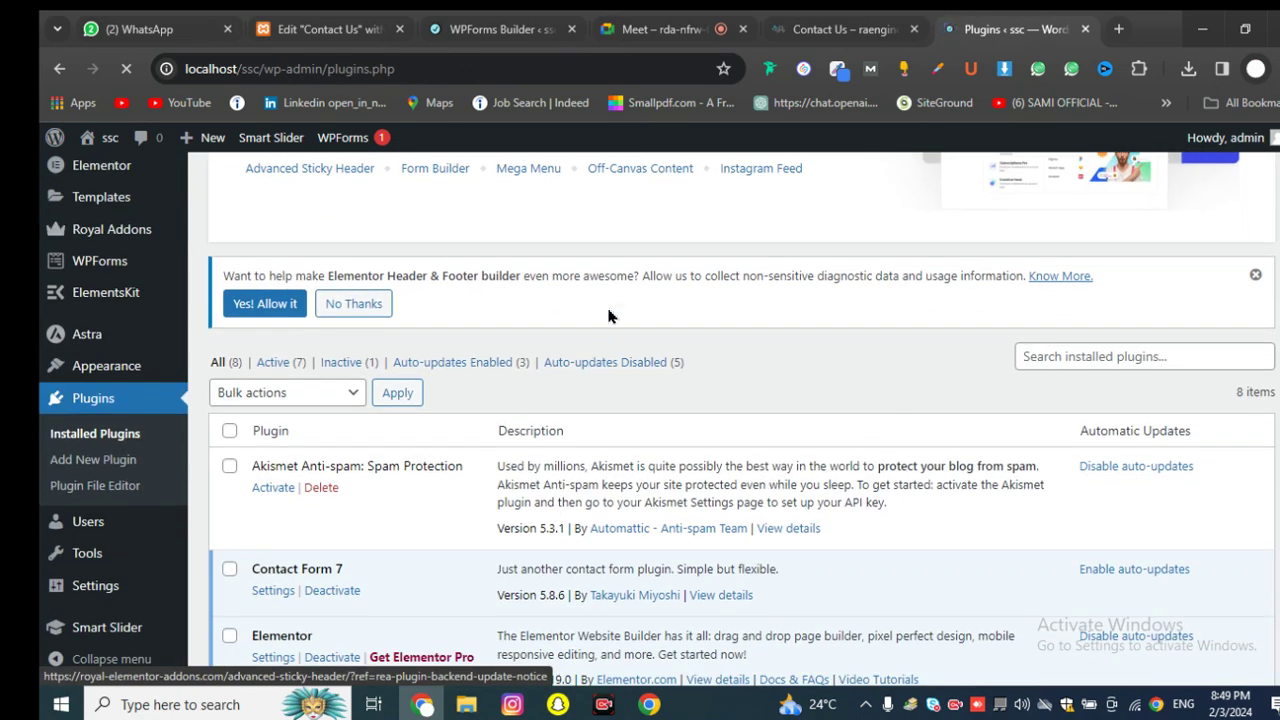
scroll(608, 316, "up", 3)
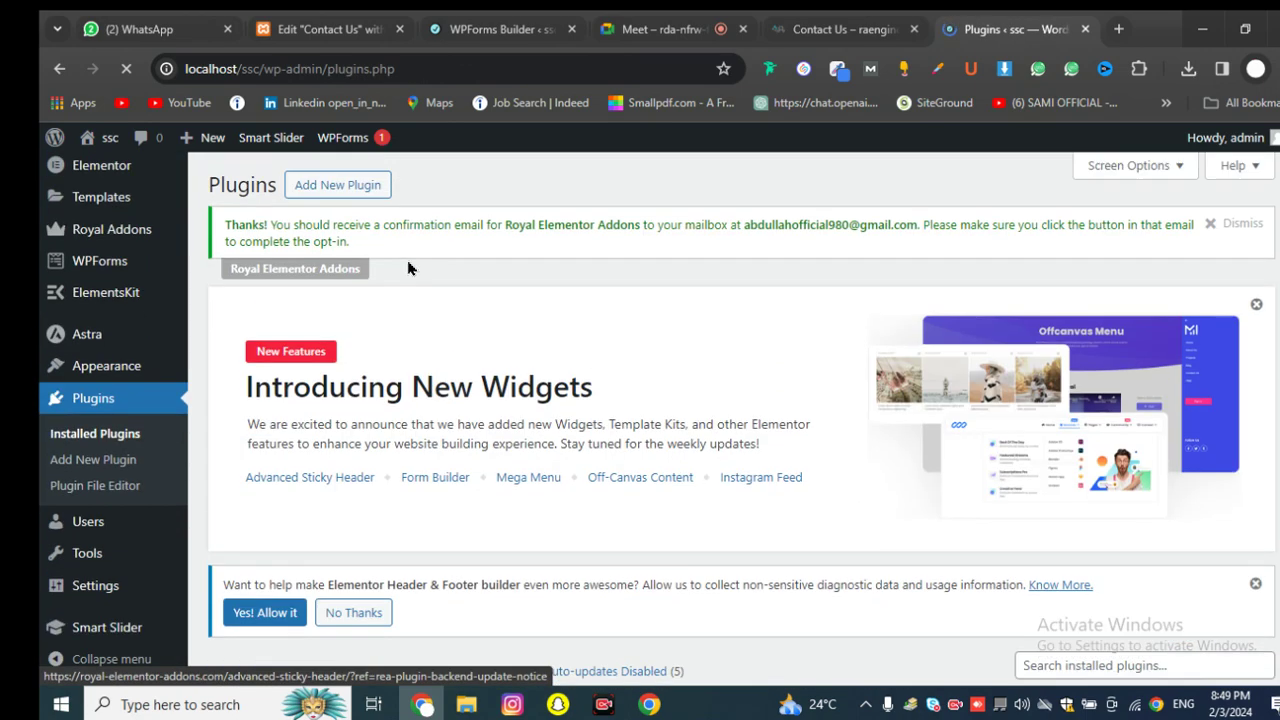
left_click(375, 190)
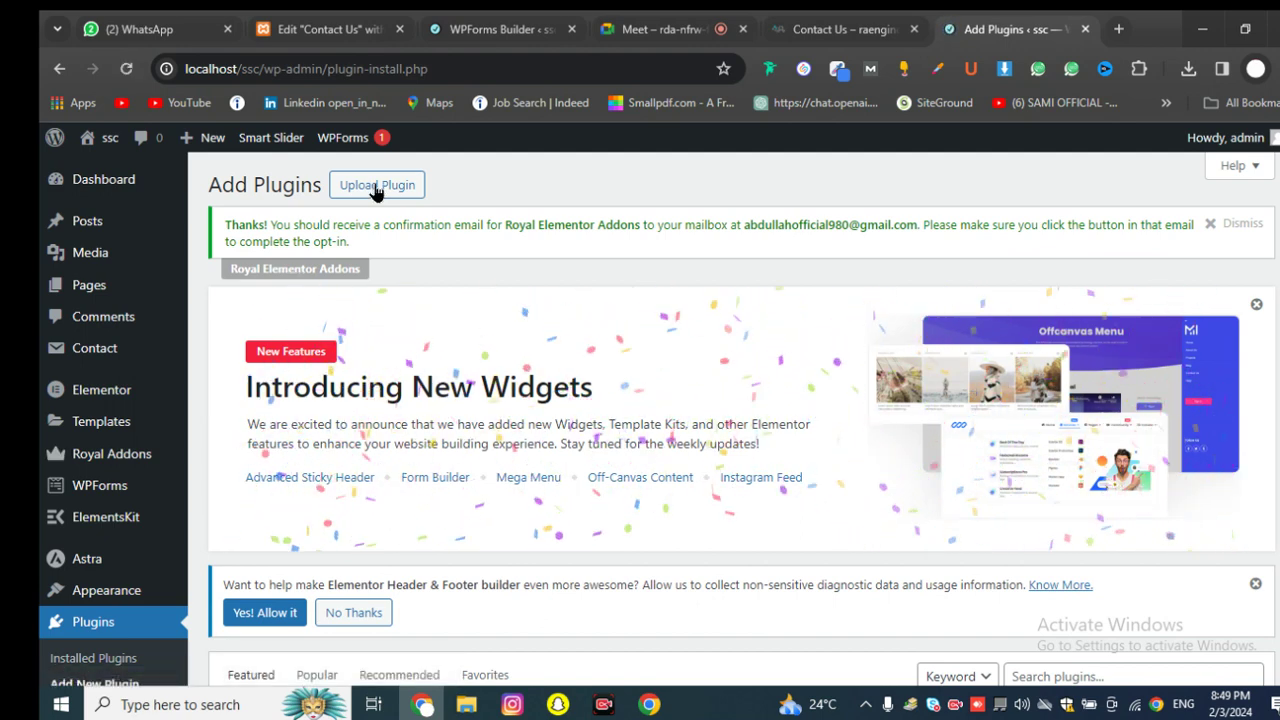
Step: Try searching the plugin directory for "hustal", shortening the term to "hust" and "hus"
scroll(800, 337, "down", 3)
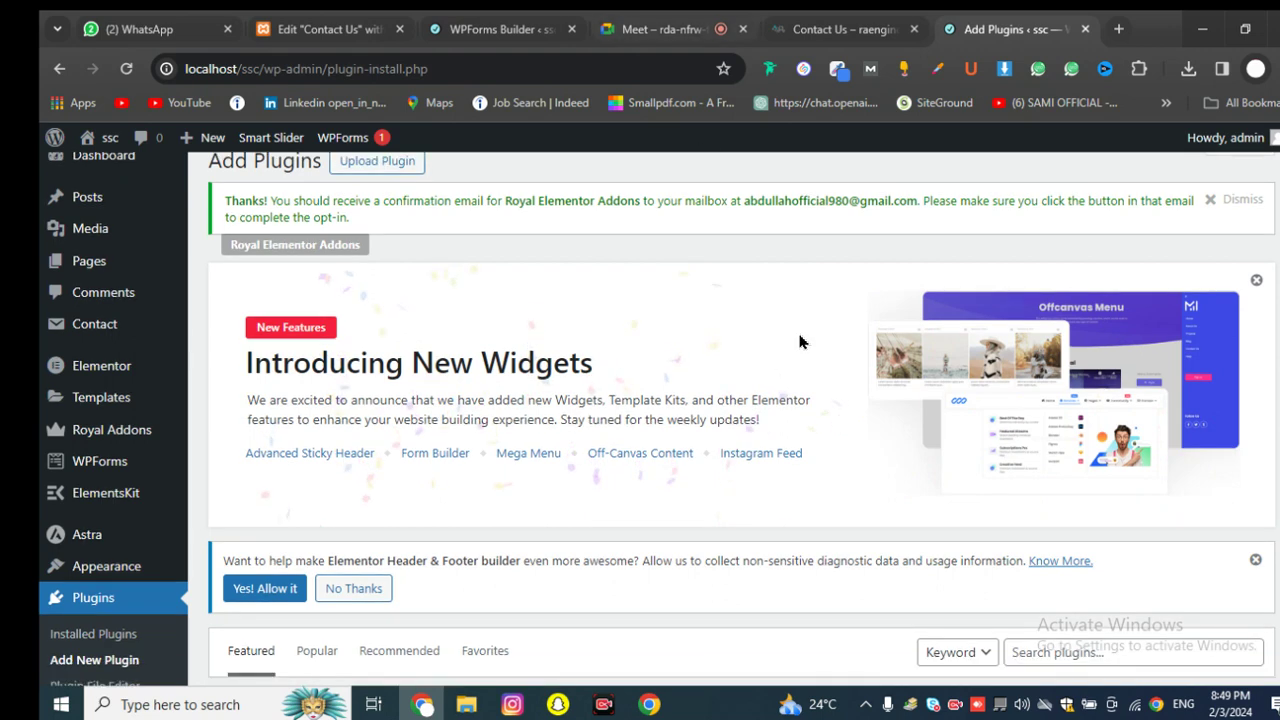
left_click(1021, 372)
type("h")
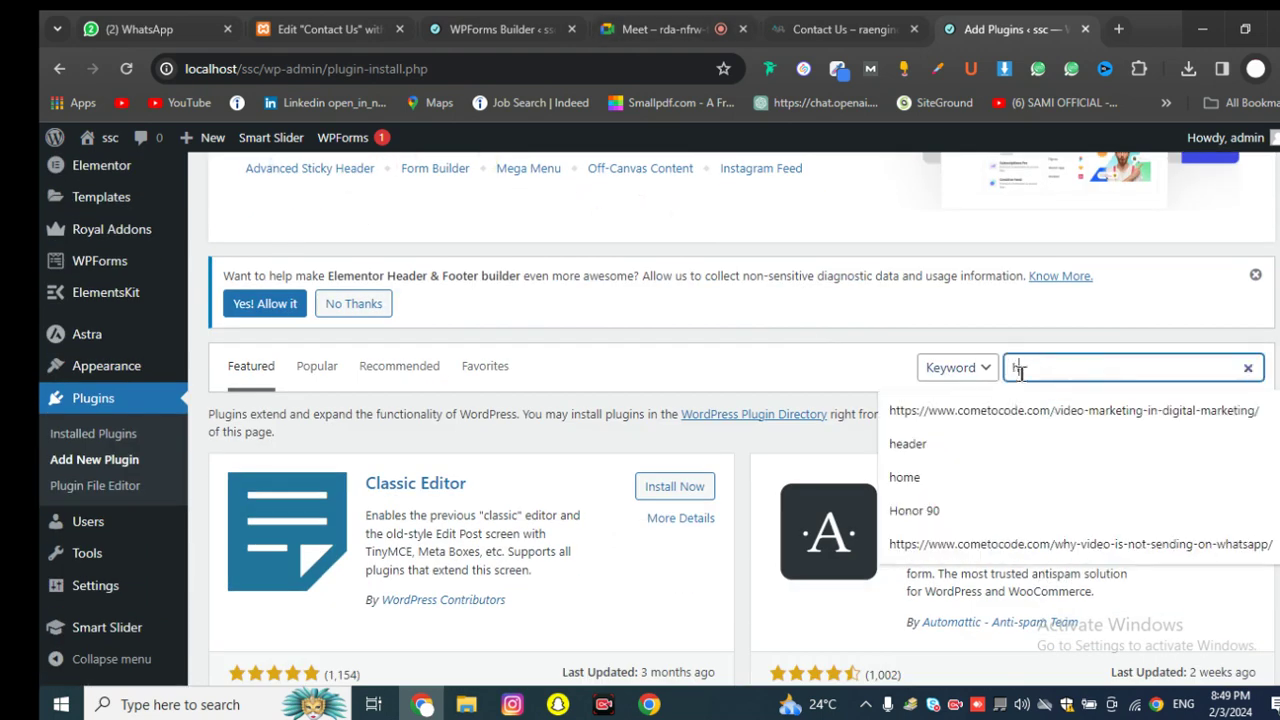
type("estal")
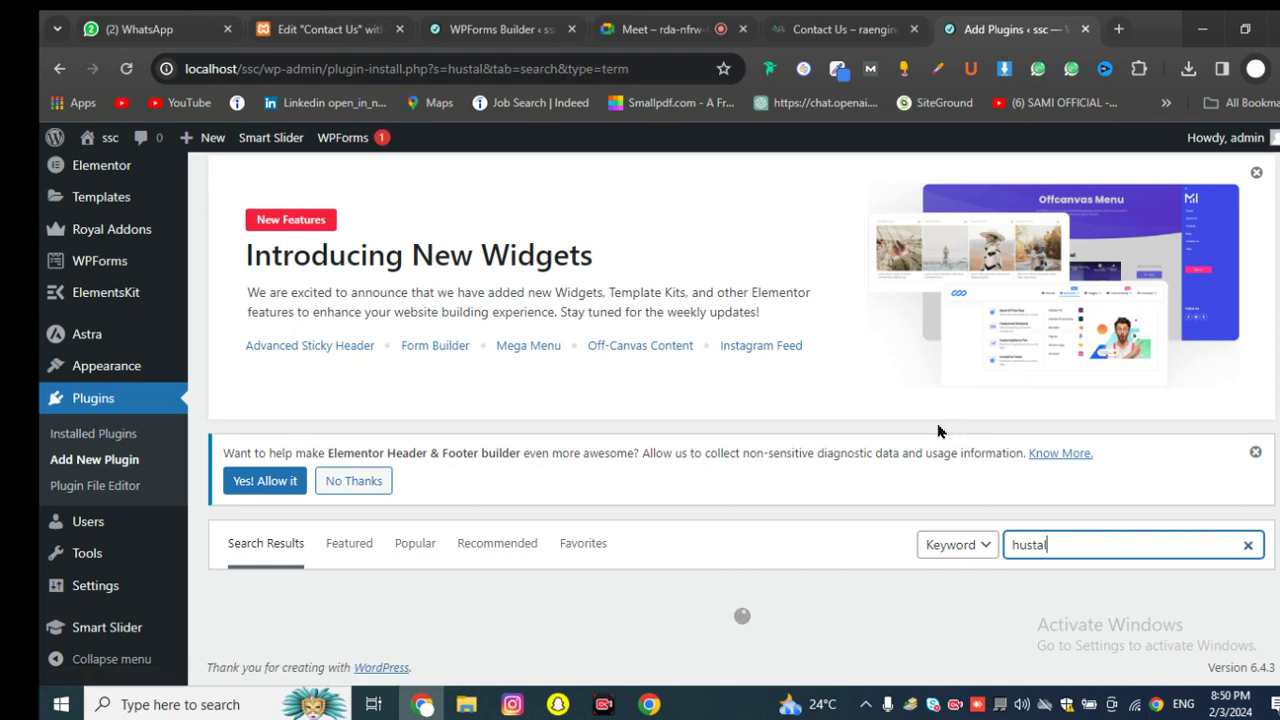
scroll(938, 431, "down", 2)
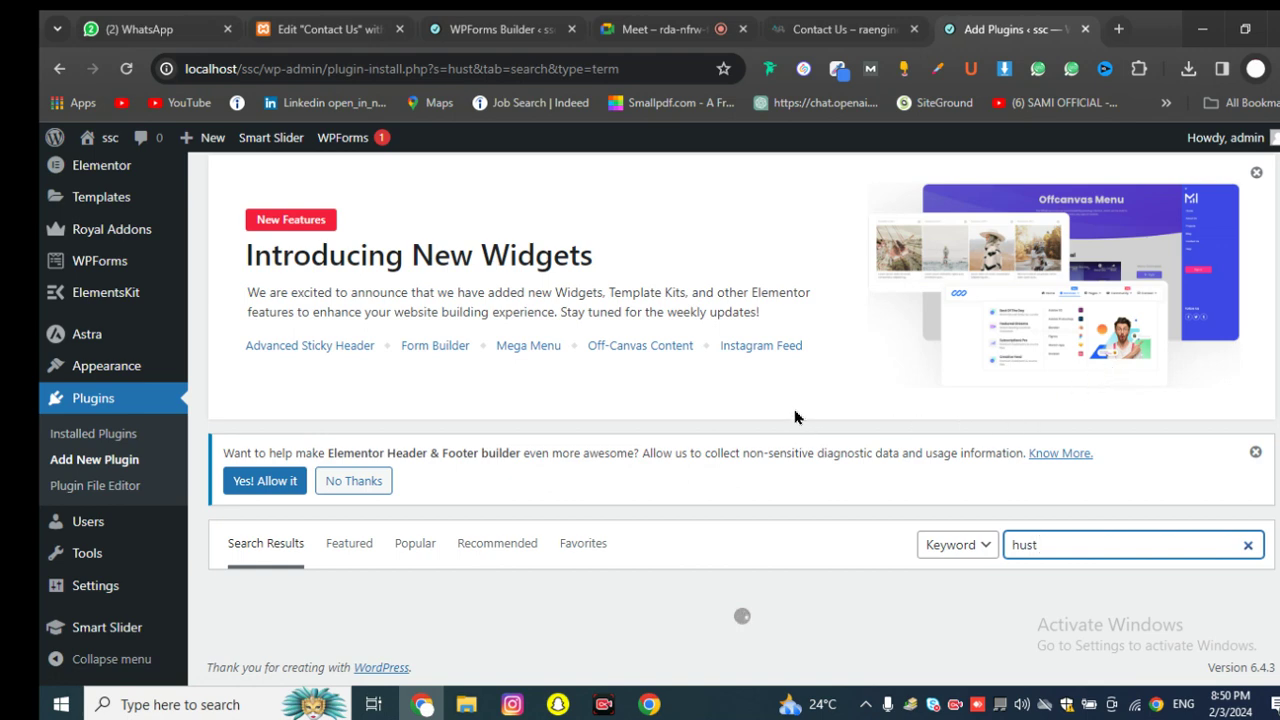
scroll(795, 417, "down", 2)
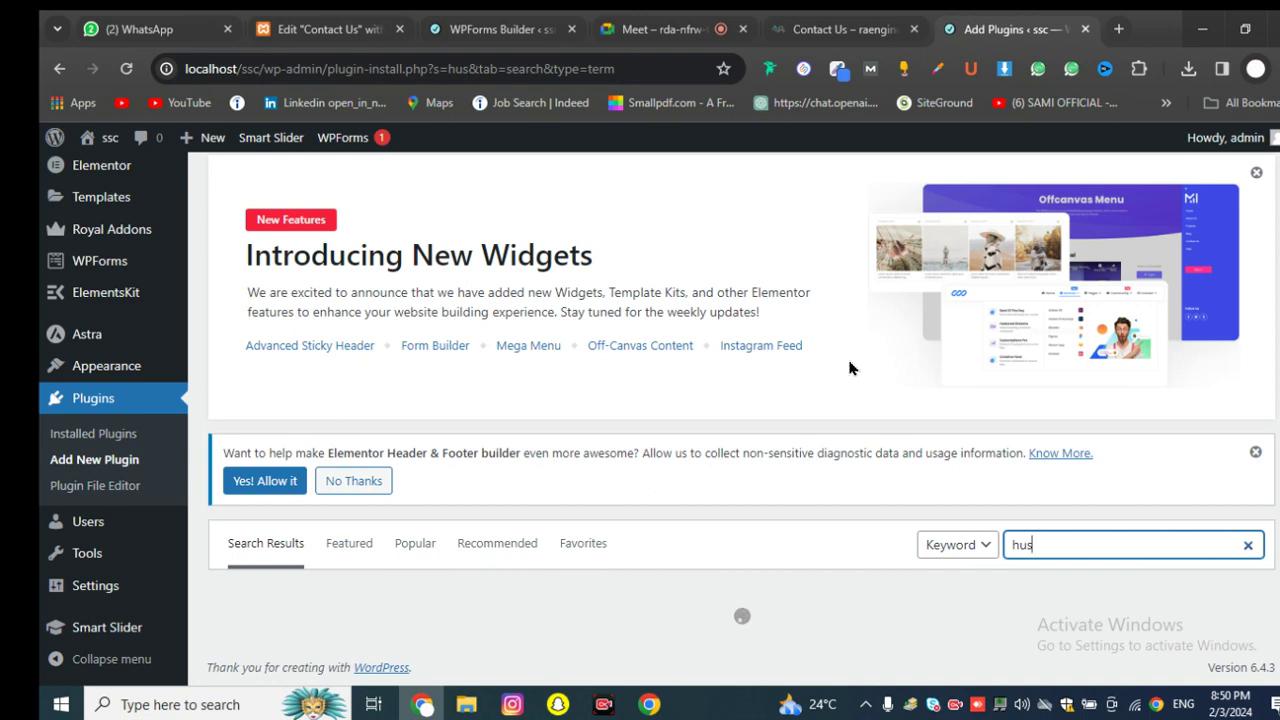
scroll(849, 368, "down", 2)
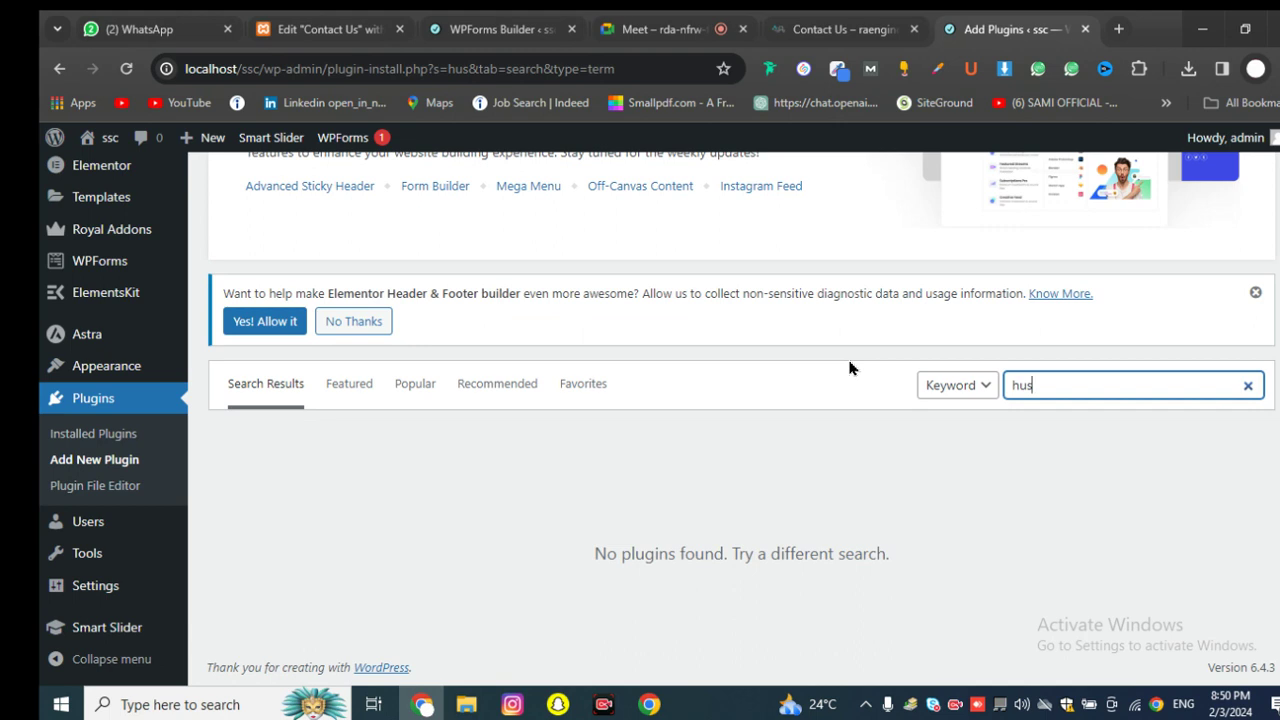
Step: Search the plugin directory for "popup" and locate the Hustle plugin among the results
key("BackSpace")
key("BackSpace")
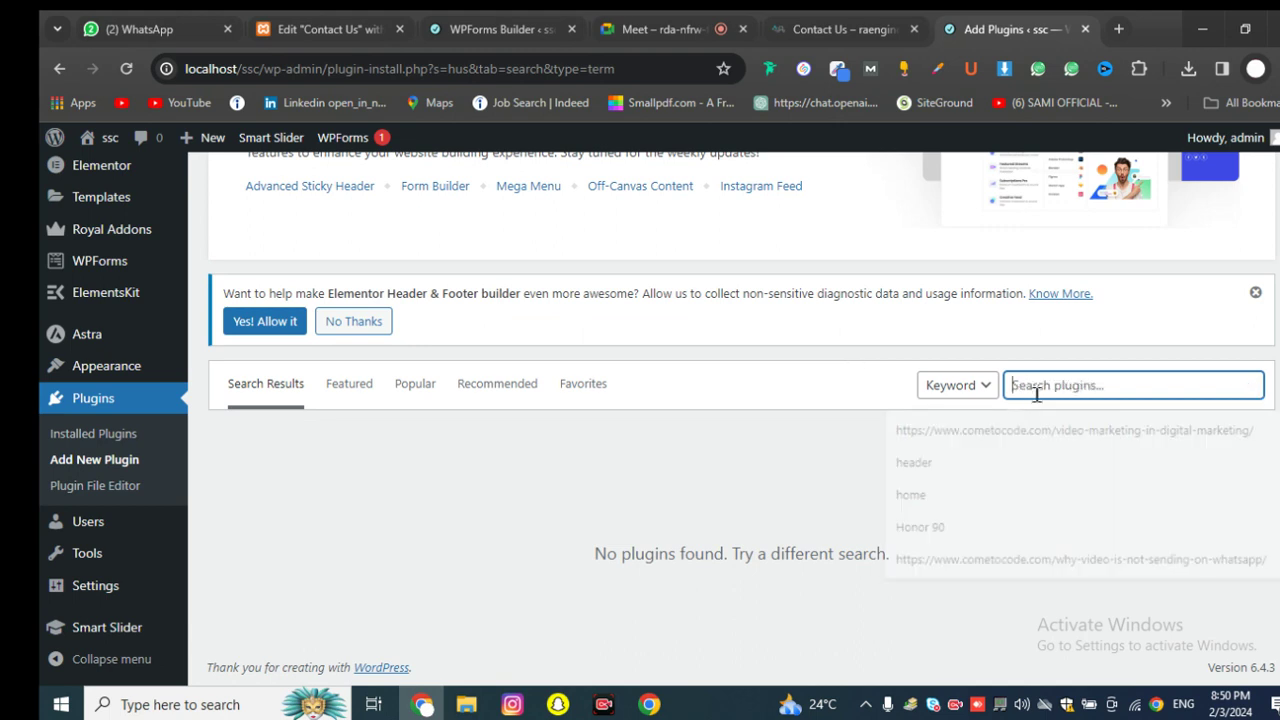
type("popup")
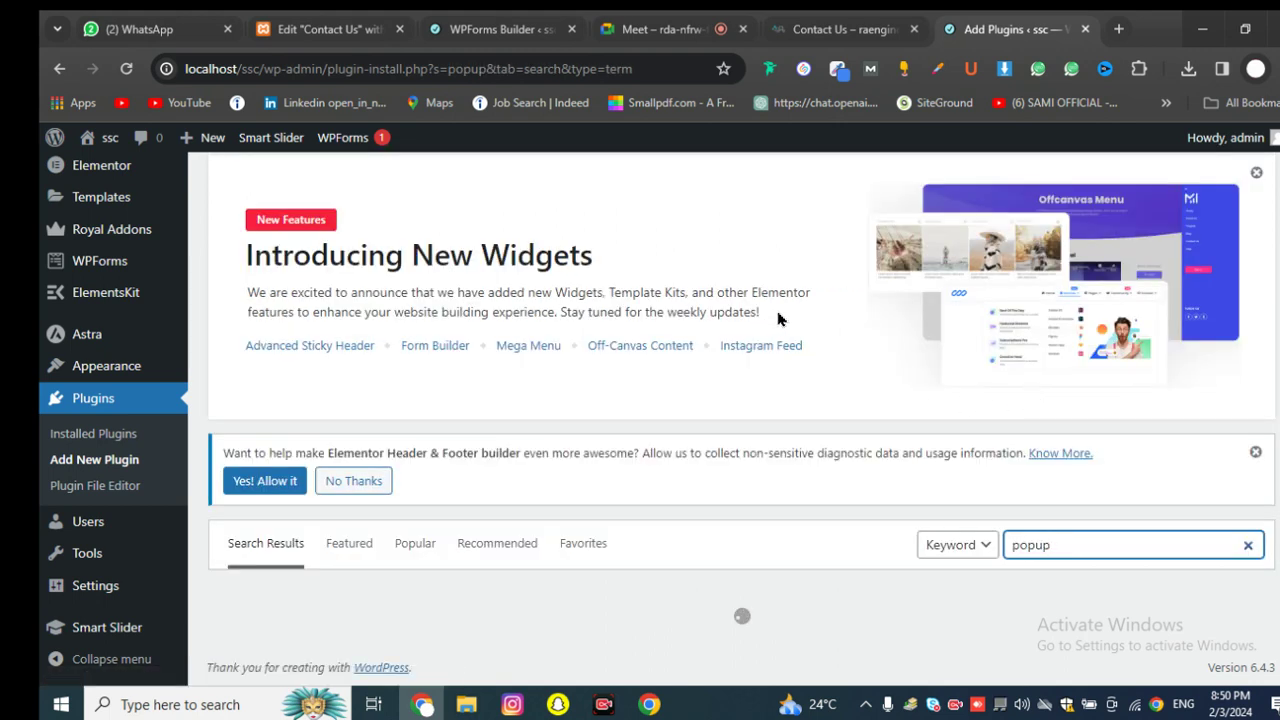
scroll(778, 318, "down", 2)
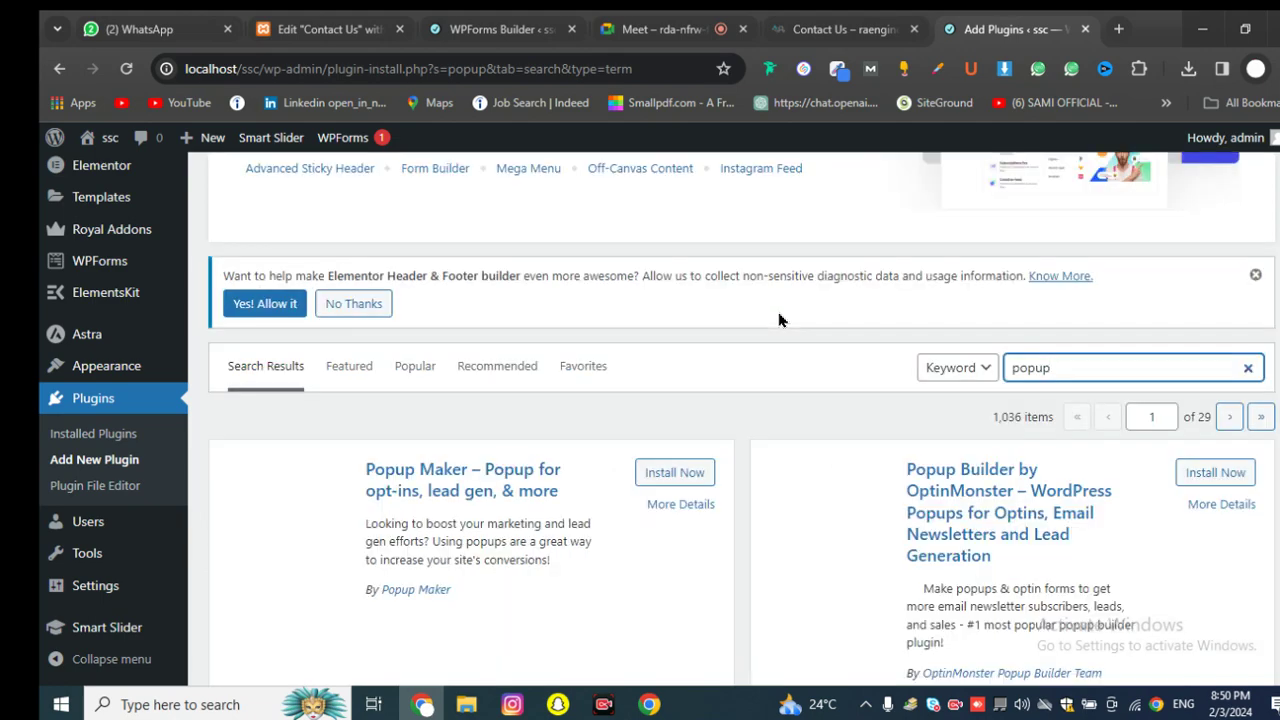
scroll(737, 355, "down", 5)
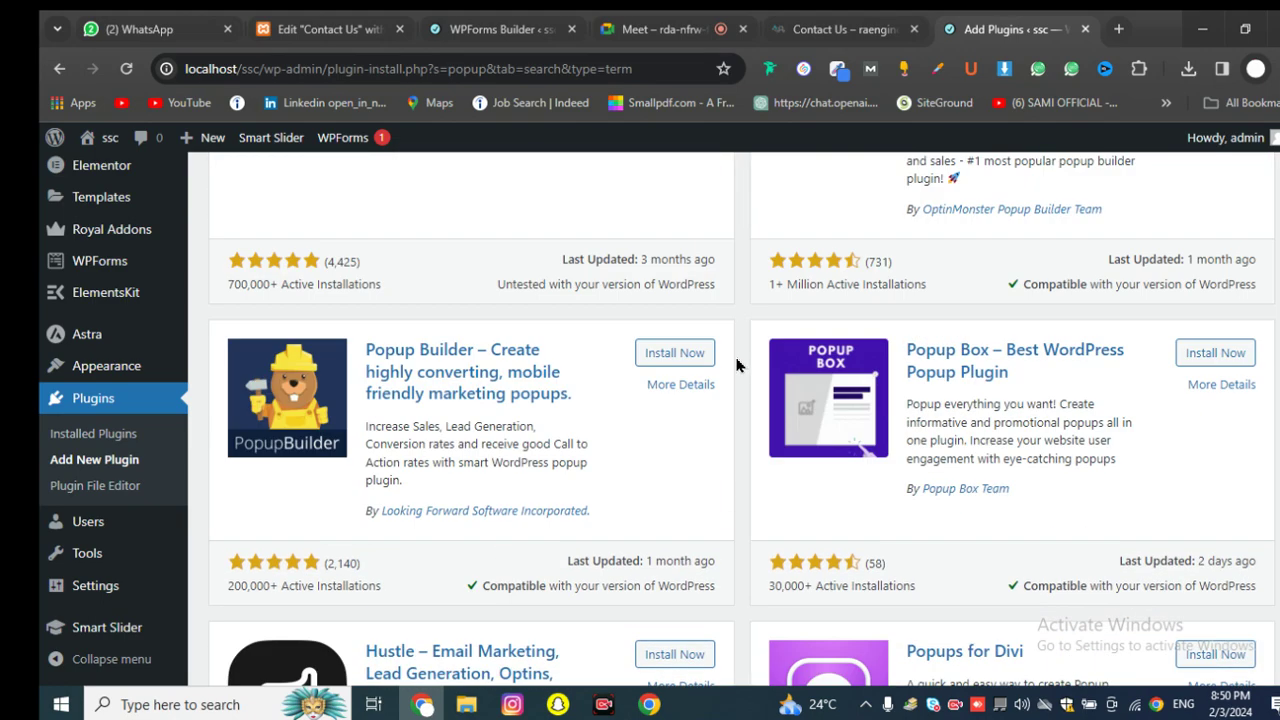
scroll(737, 365, "down", 3)
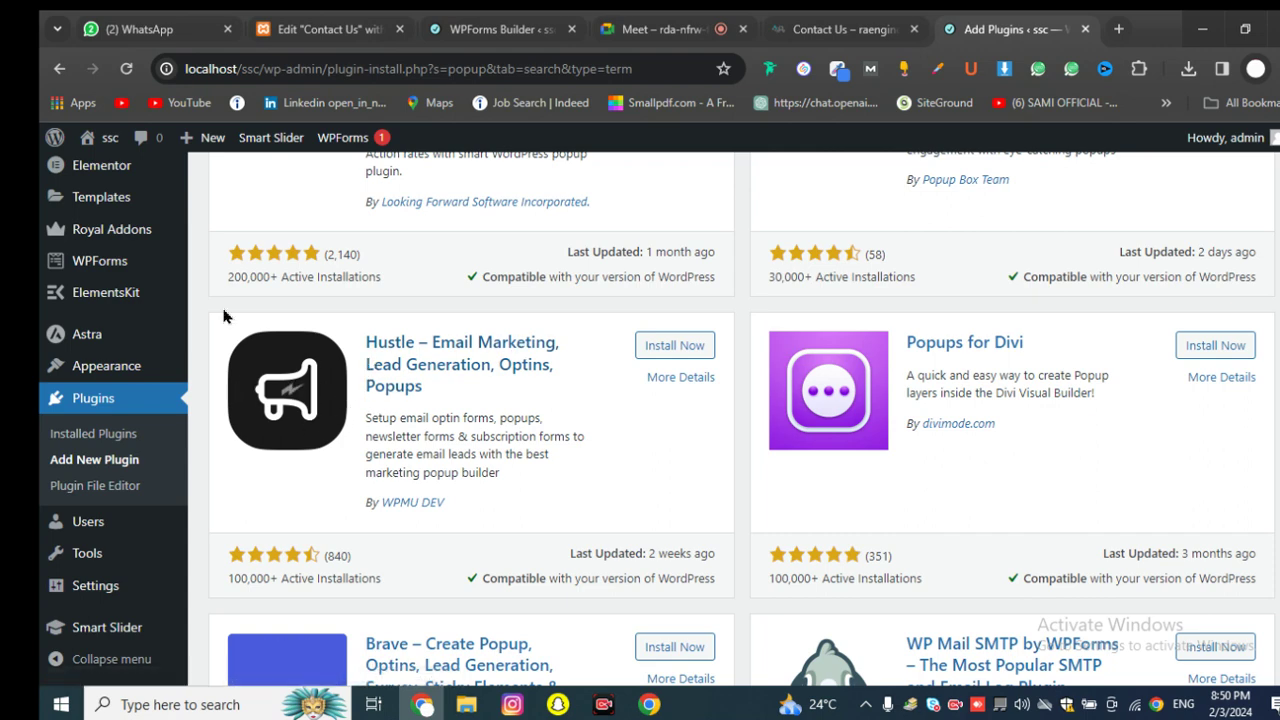
Step: Copy the plugin title "Hustle – Email Marketing, Lead Generation, Optins, Popups" and send it to the WordPress Question Group chat on WhatsApp
left_click_drag(366, 340, 408, 378)
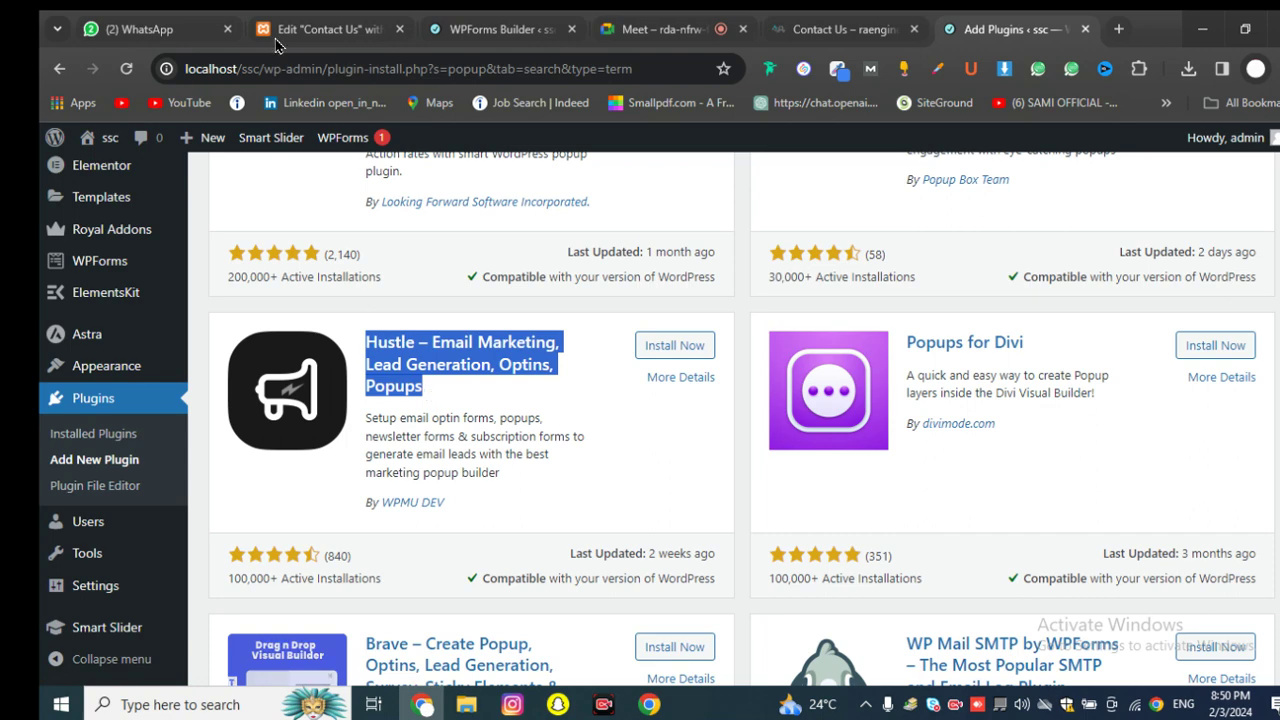
left_click(140, 29)
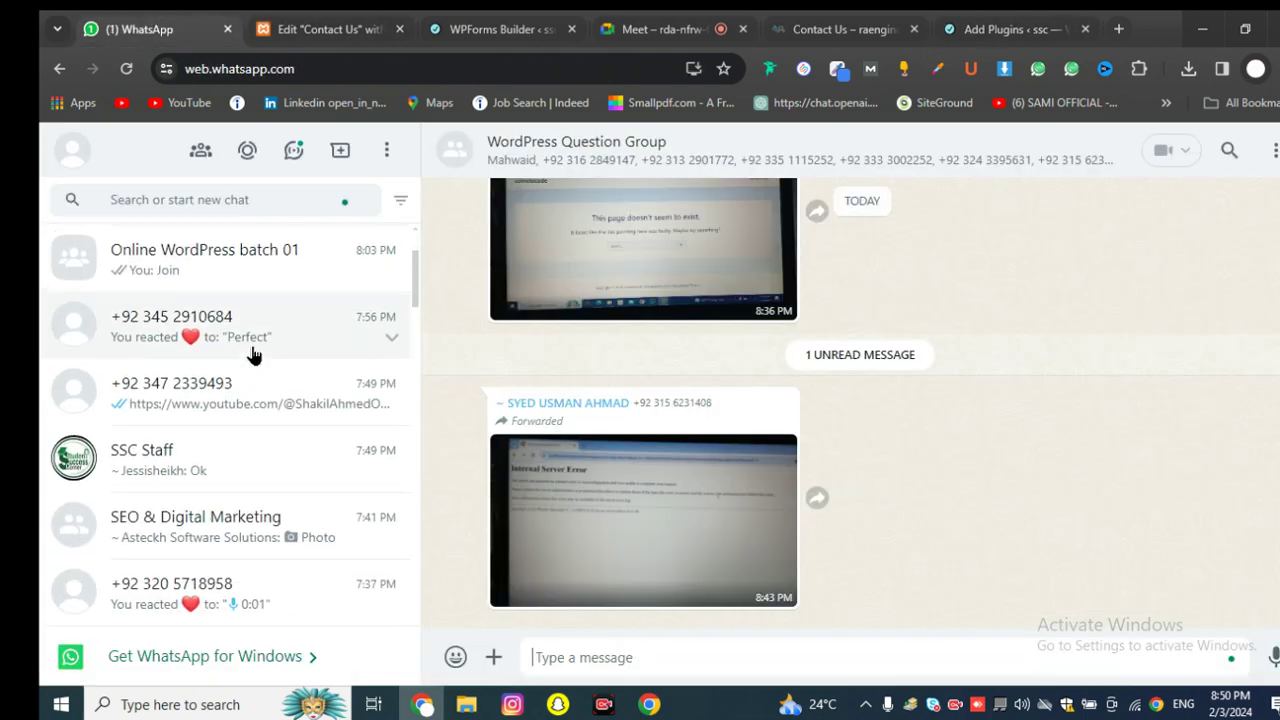
type("Hustle – Email Marketing, Lead Generation, Optins, Popups")
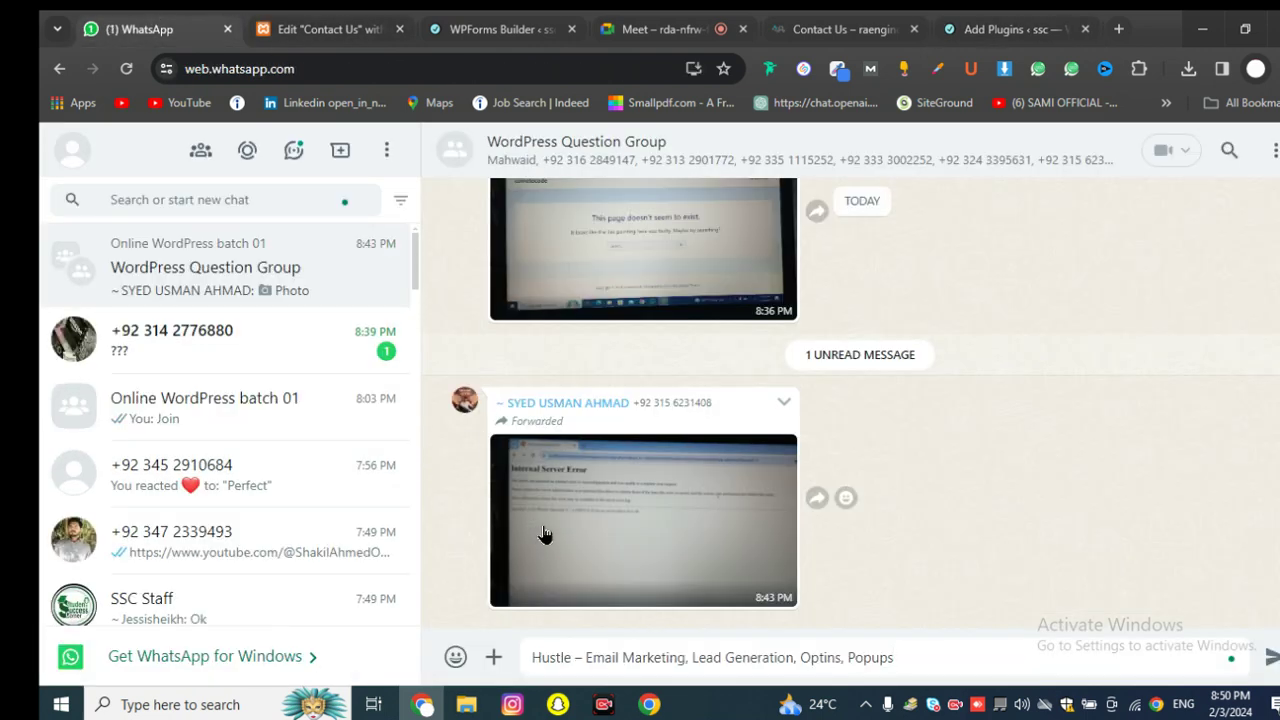
key("Return")
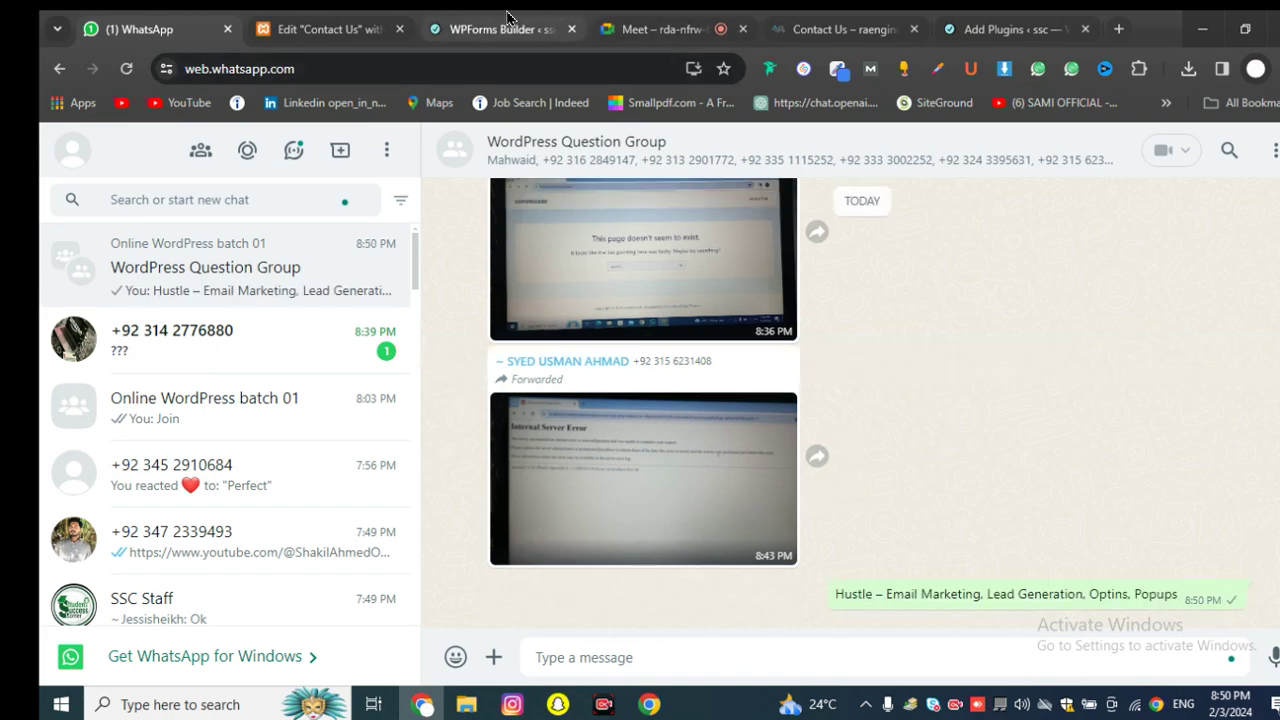
Step: Find the browser page with the WPForms Builder and close it
left_click(507, 17)
left_click(720, 17)
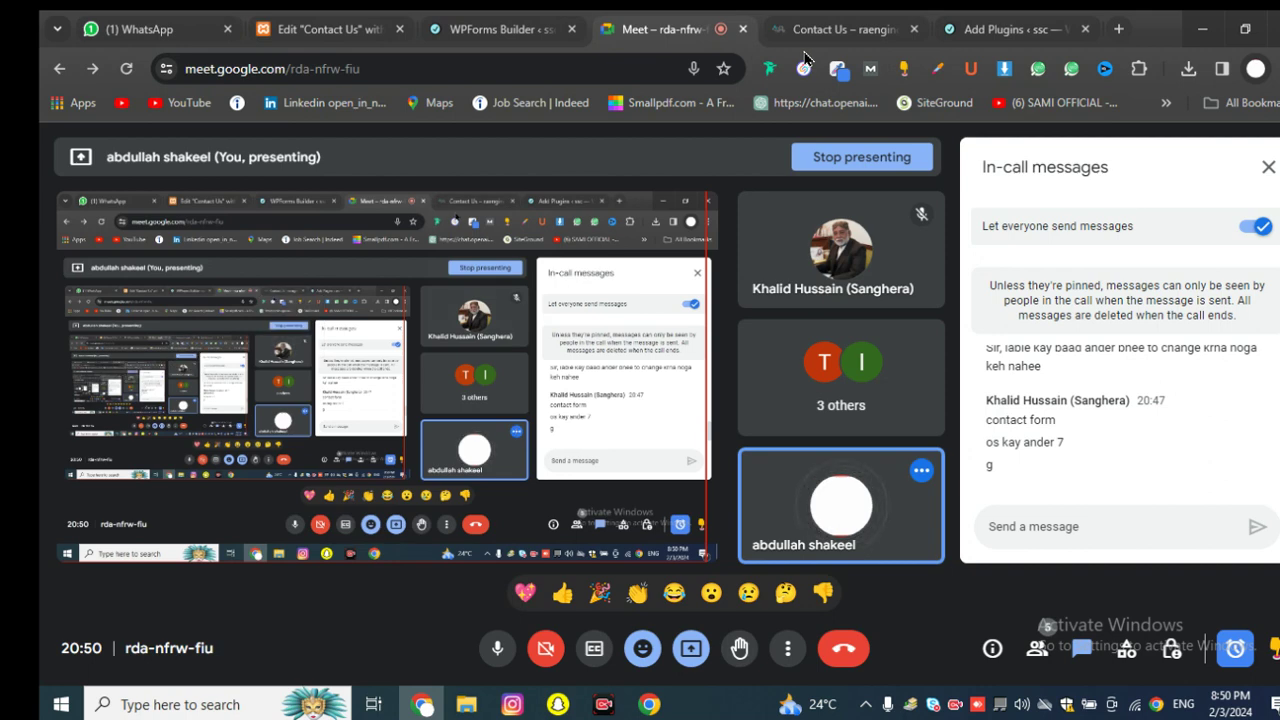
left_click(355, 29)
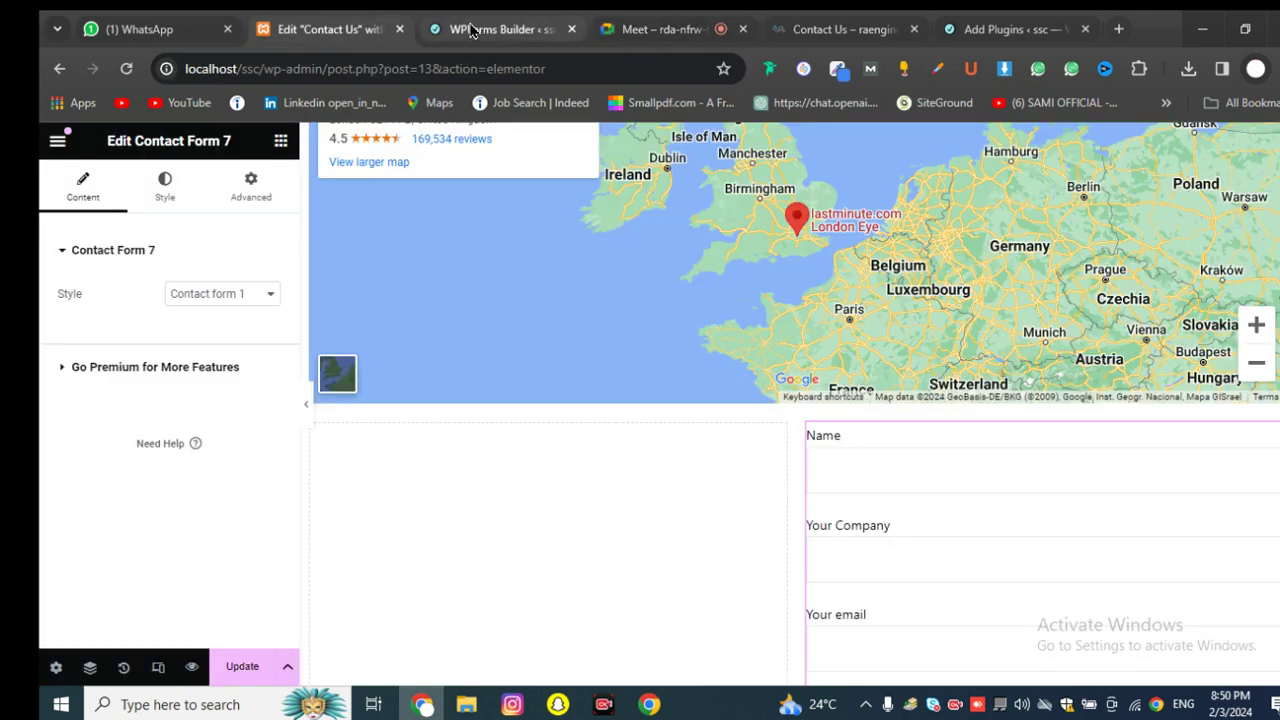
left_click(474, 30)
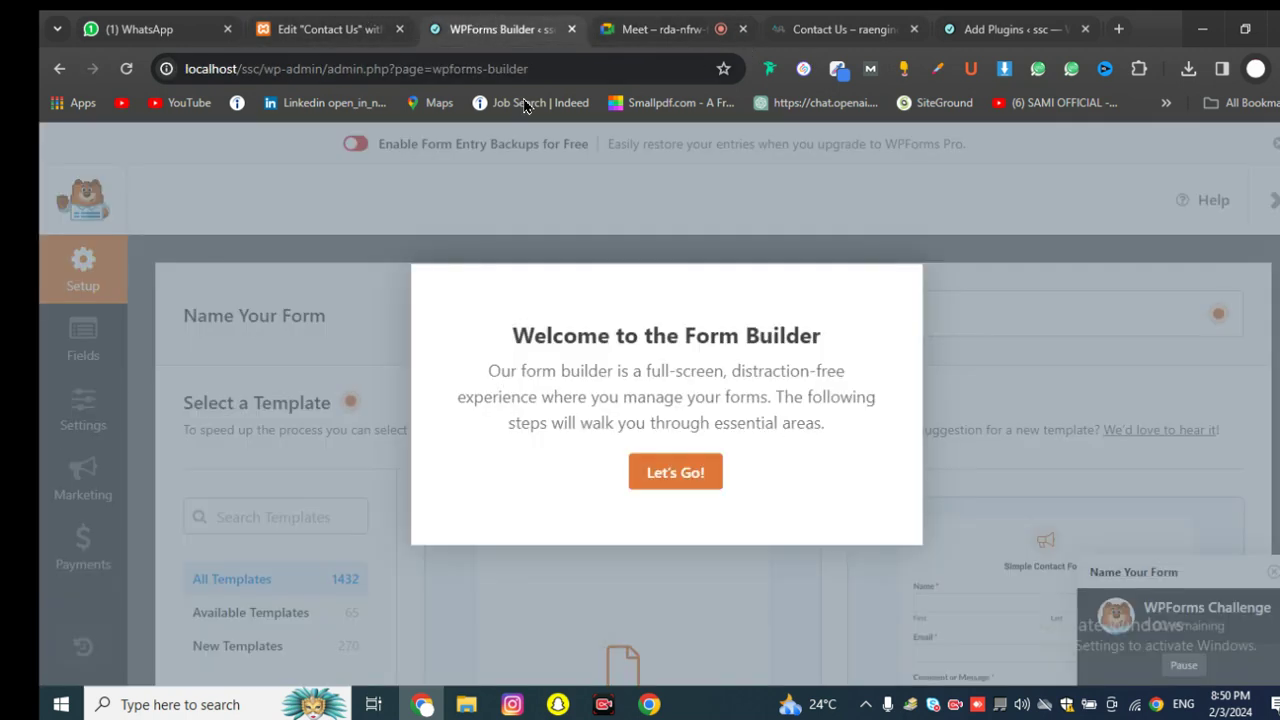
left_click(572, 29)
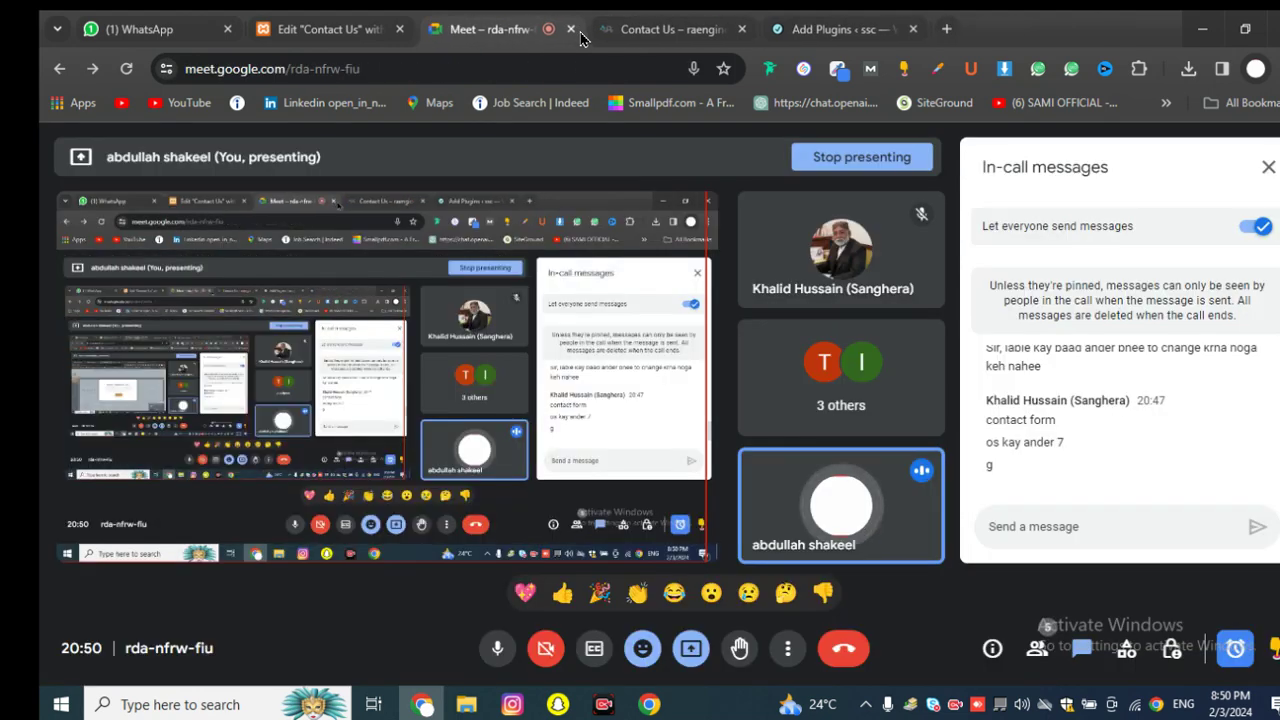
Step: Return to the popup plugin results in WordPress and start installing Hustle by WPMU DEV
left_click(690, 24)
left_click(800, 17)
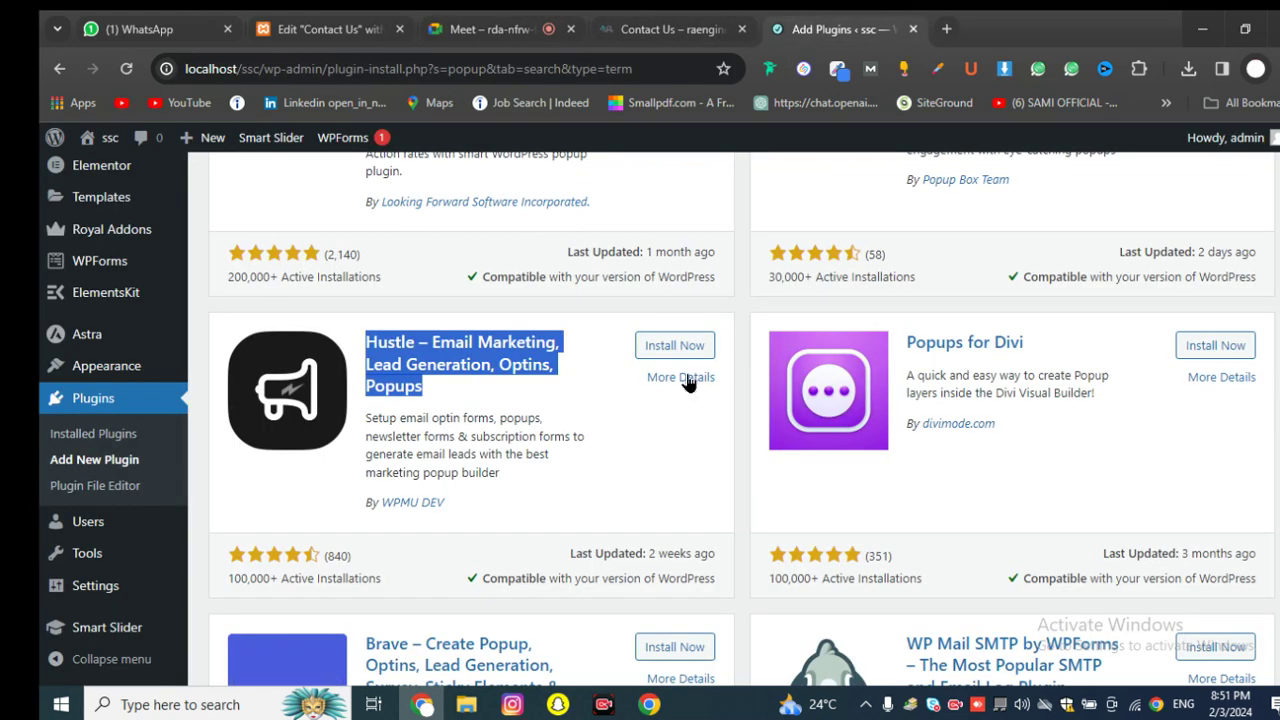
left_click(672, 345)
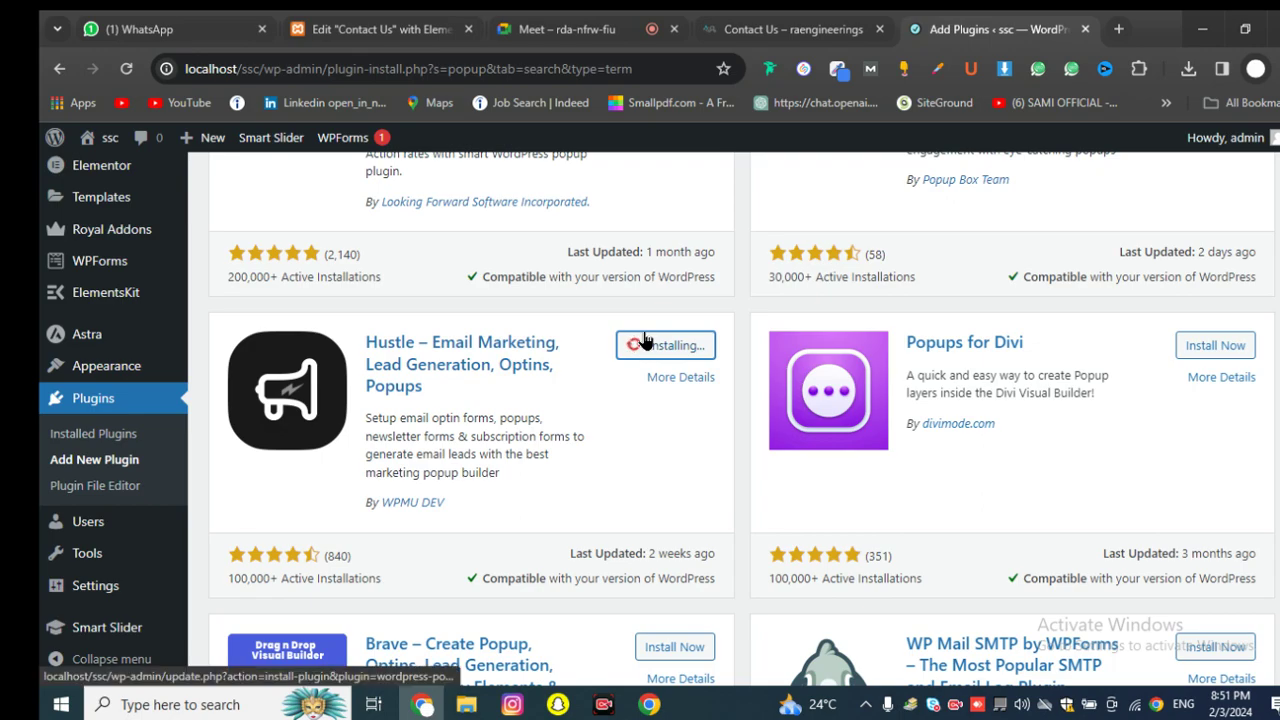
scroll(640, 366, "down", 5)
scroll(626, 374, "up", 3)
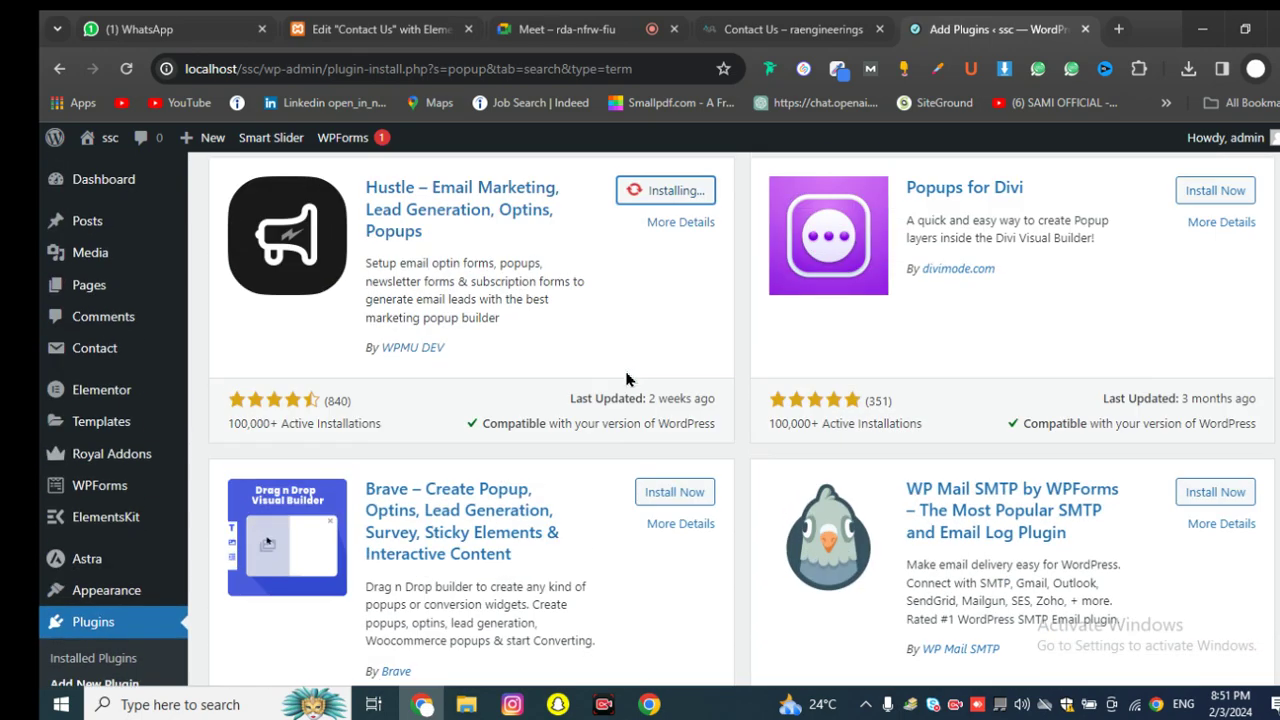
scroll(628, 376, "down", 2)
scroll(736, 468, "down", 5)
scroll(738, 462, "down", 15)
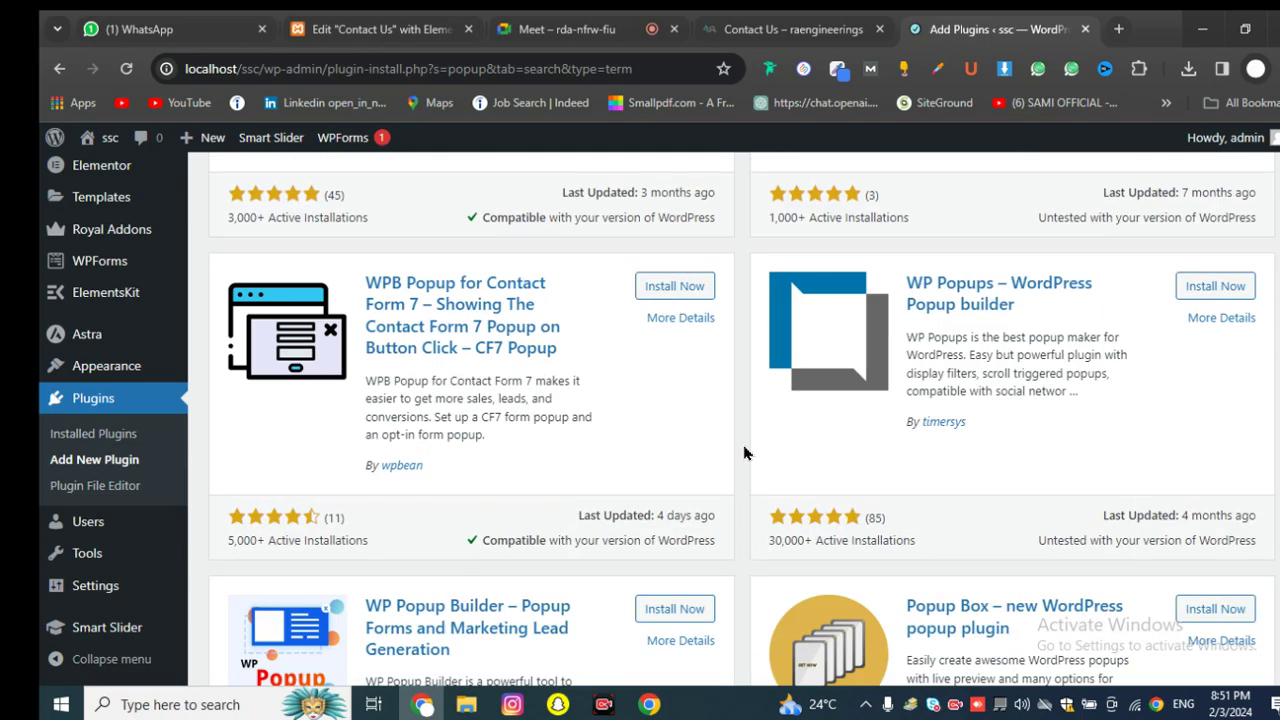
scroll(744, 453, "up", 3)
scroll(740, 457, "down", 15)
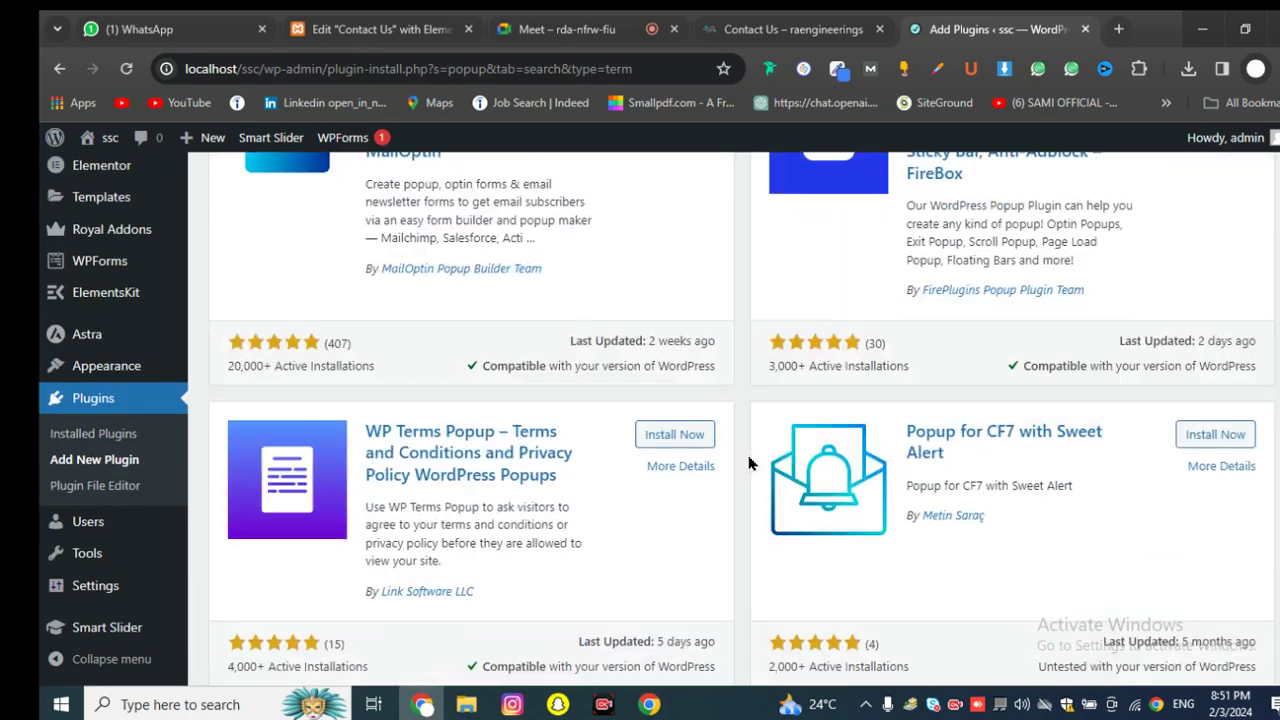
scroll(750, 463, "up", 5)
scroll(752, 467, "down", 10)
scroll(750, 465, "up", 20)
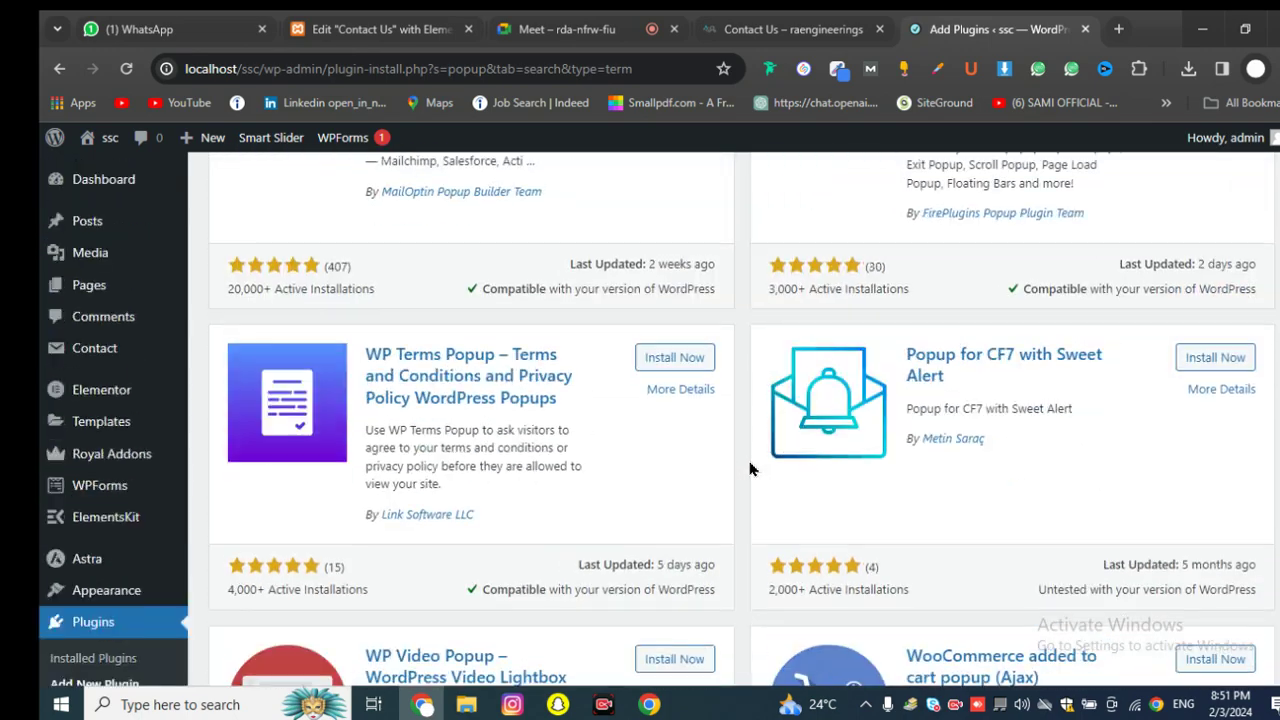
scroll(732, 386, "up", 6)
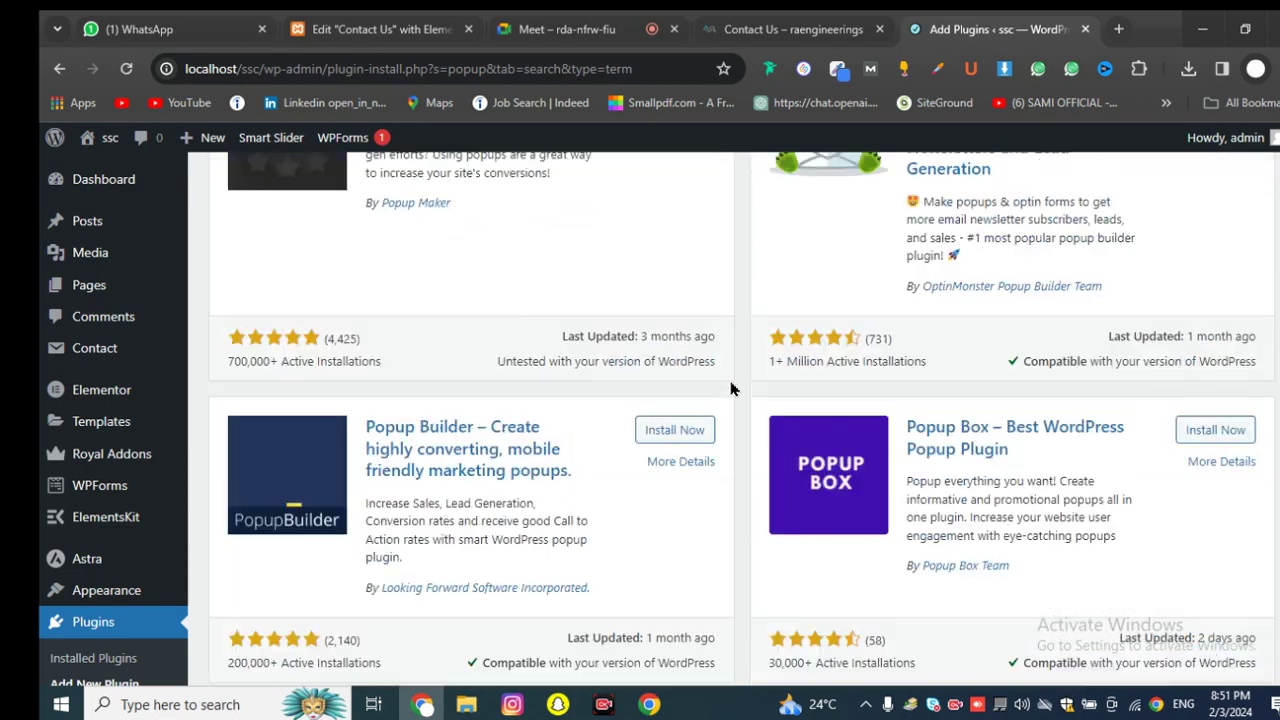
scroll(730, 390, "down", 2)
scroll(730, 390, "down", 2)
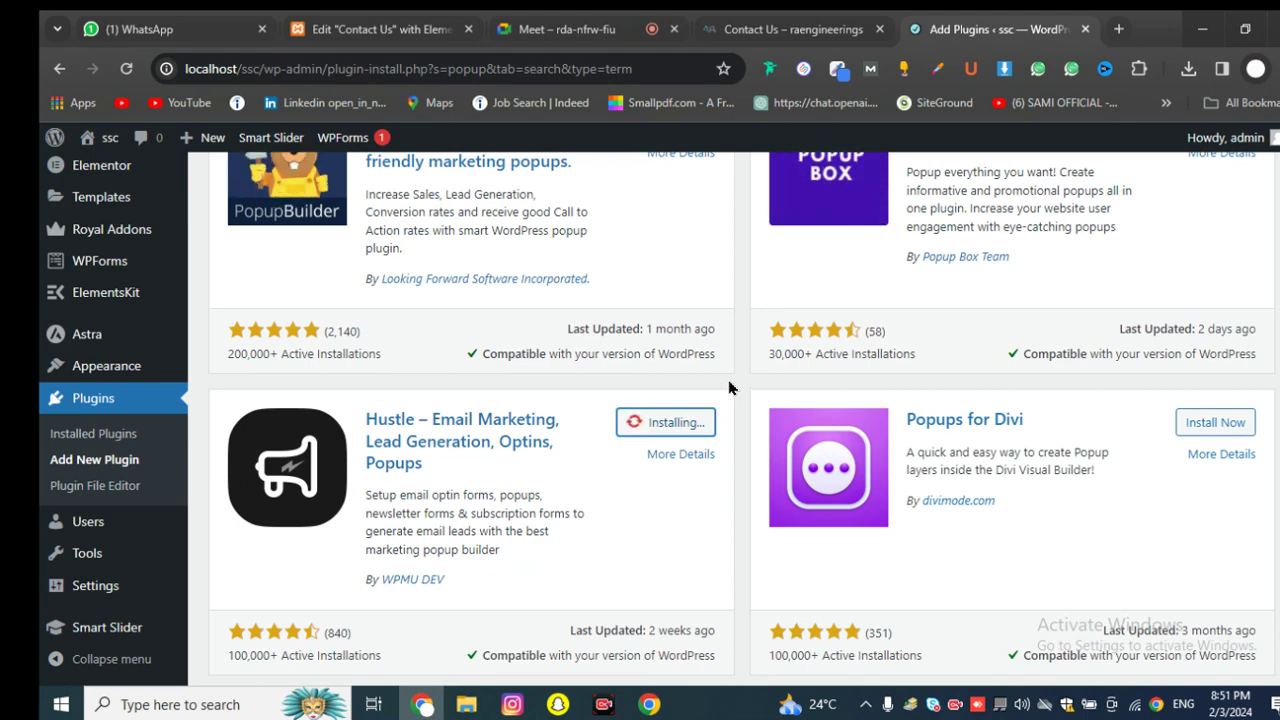
scroll(723, 400, "down", 2)
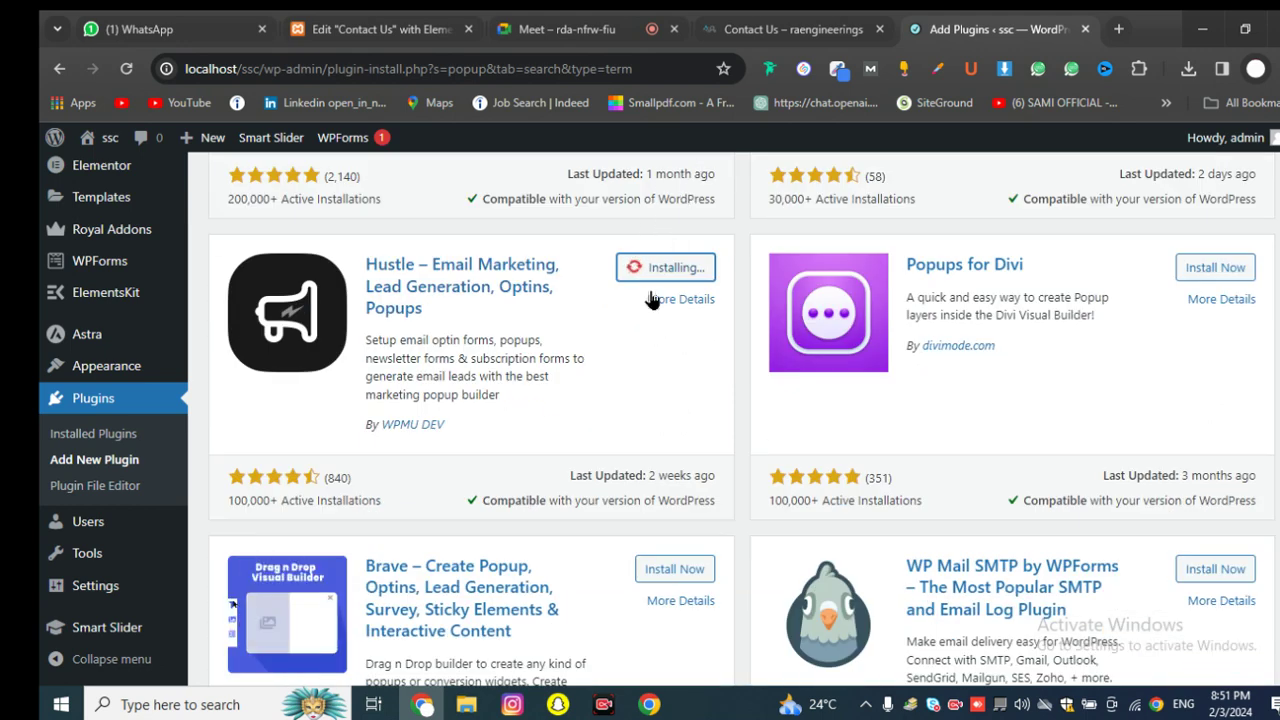
scroll(641, 318, "up", 2)
scroll(641, 318, "down", 3)
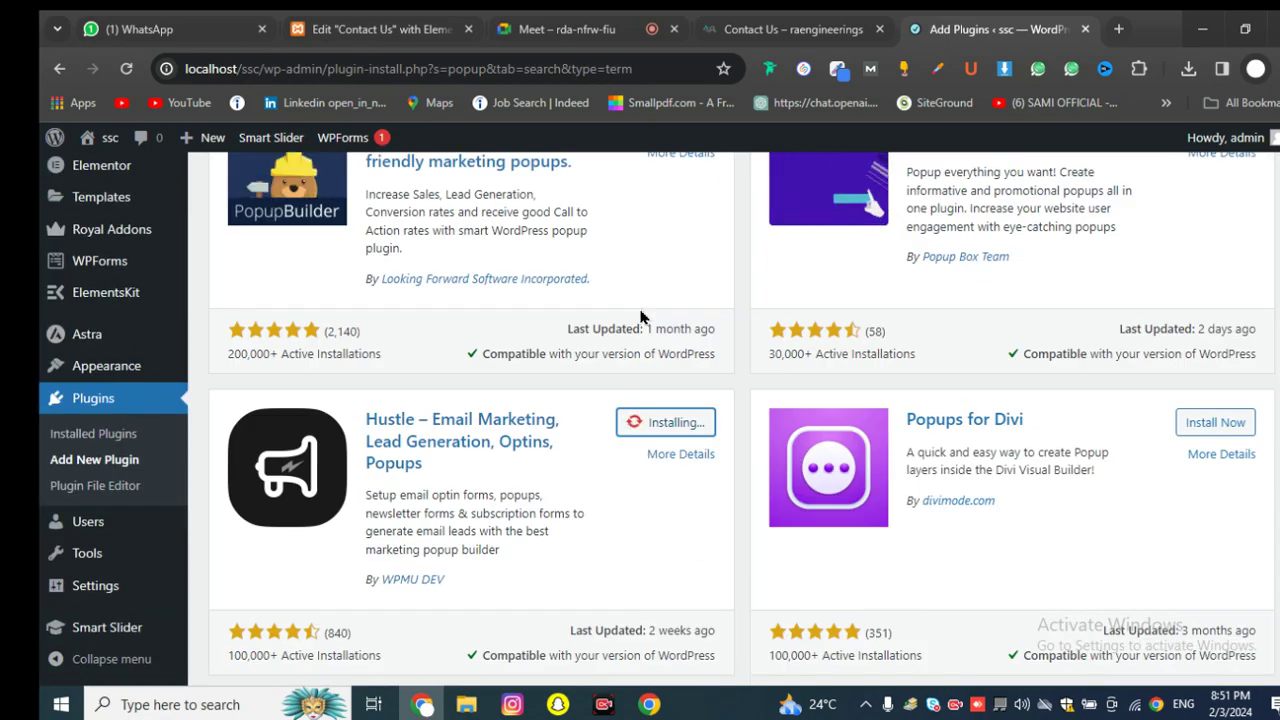
scroll(641, 318, "down", 6)
scroll(641, 318, "down", 9)
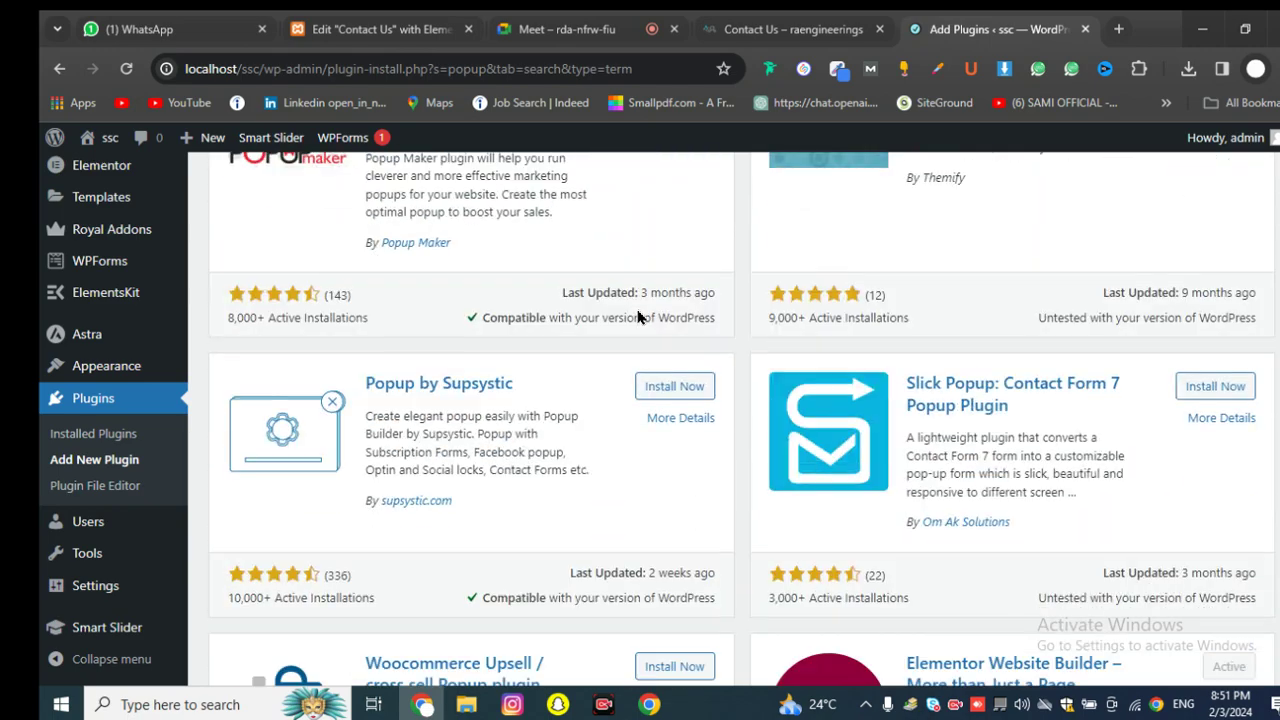
scroll(641, 318, "up", 9)
scroll(638, 318, "up", 6)
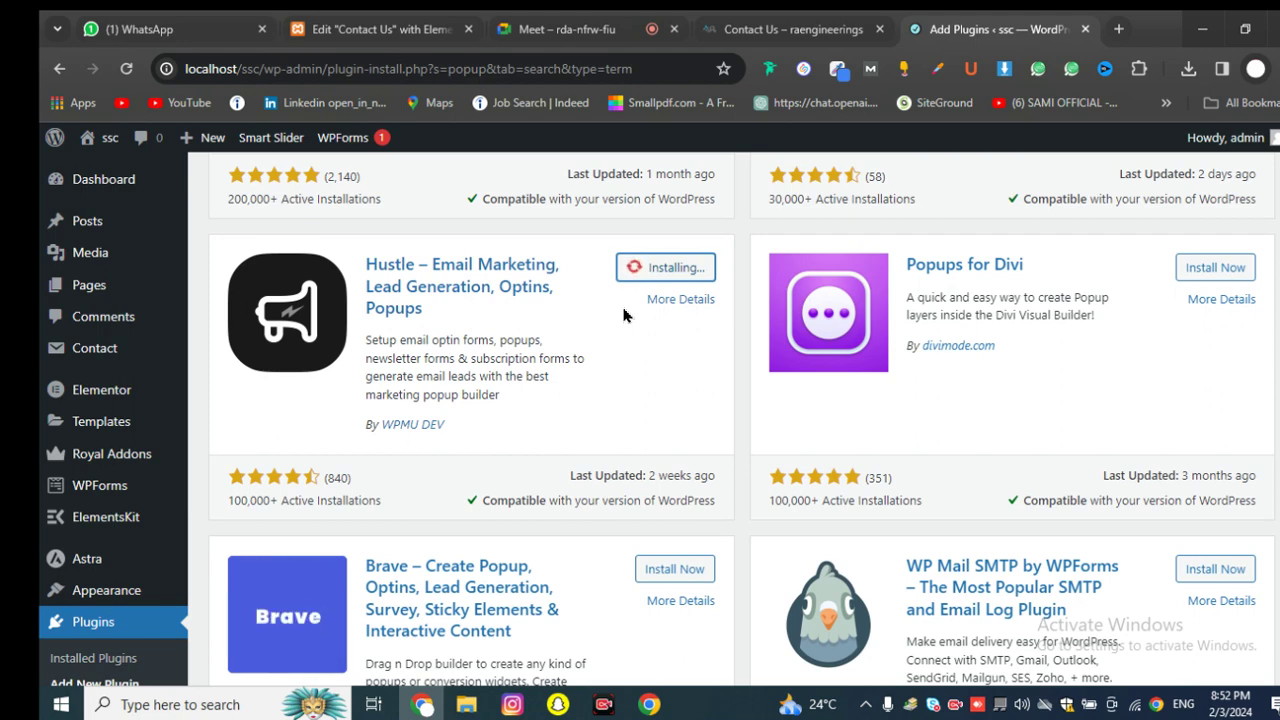
scroll(620, 315, "down", 3)
scroll(617, 317, "up", 3)
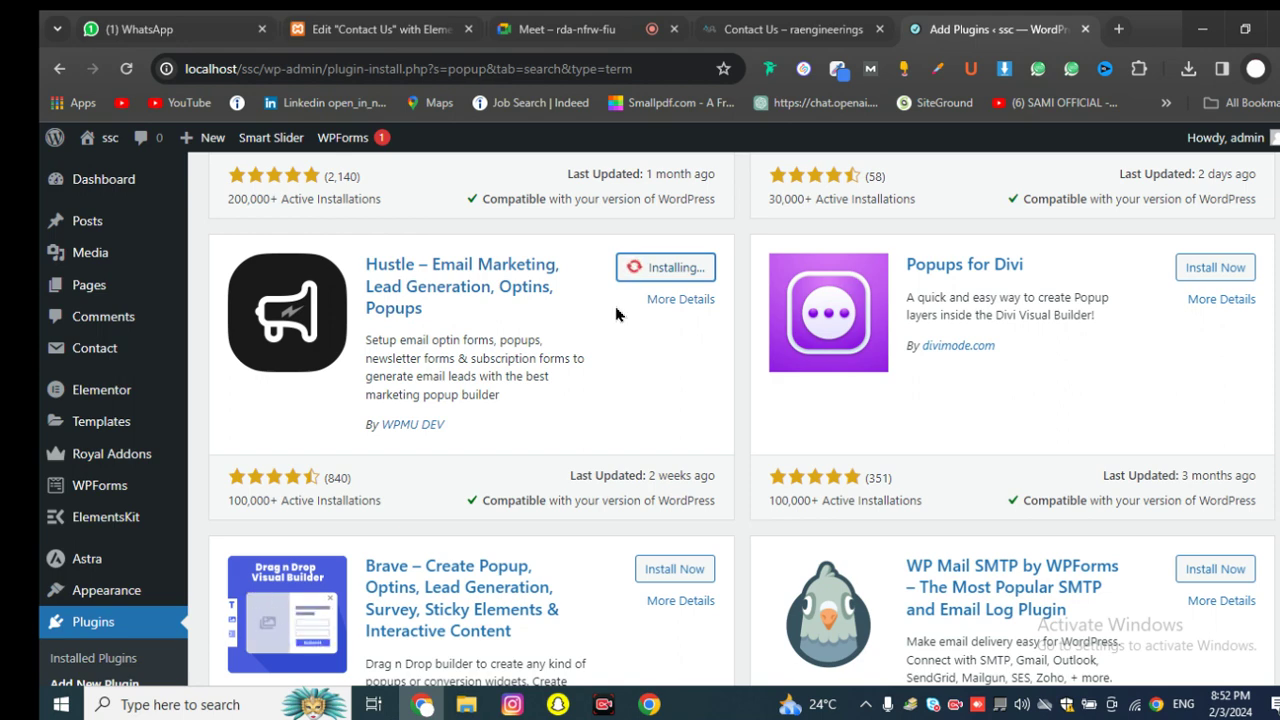
Step: Switch to the Google Meet call and check the in-call messages
left_click(566, 29)
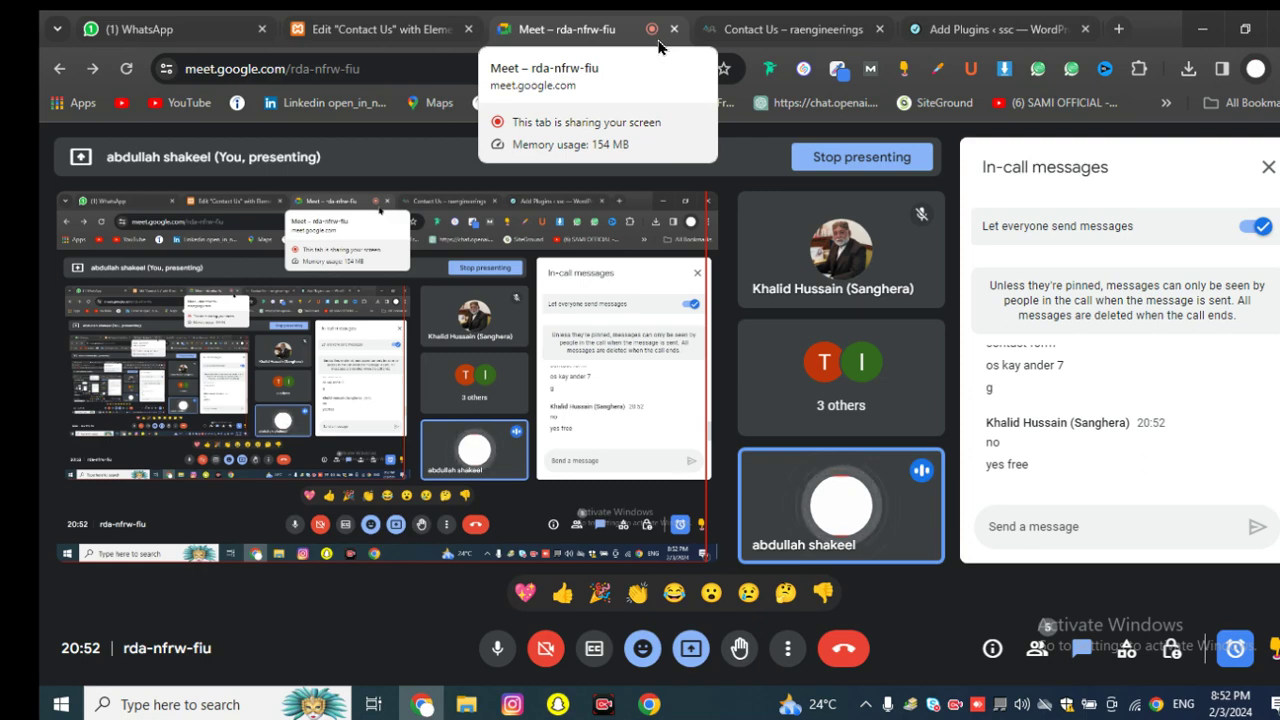
left_click(728, 22)
left_click(565, 26)
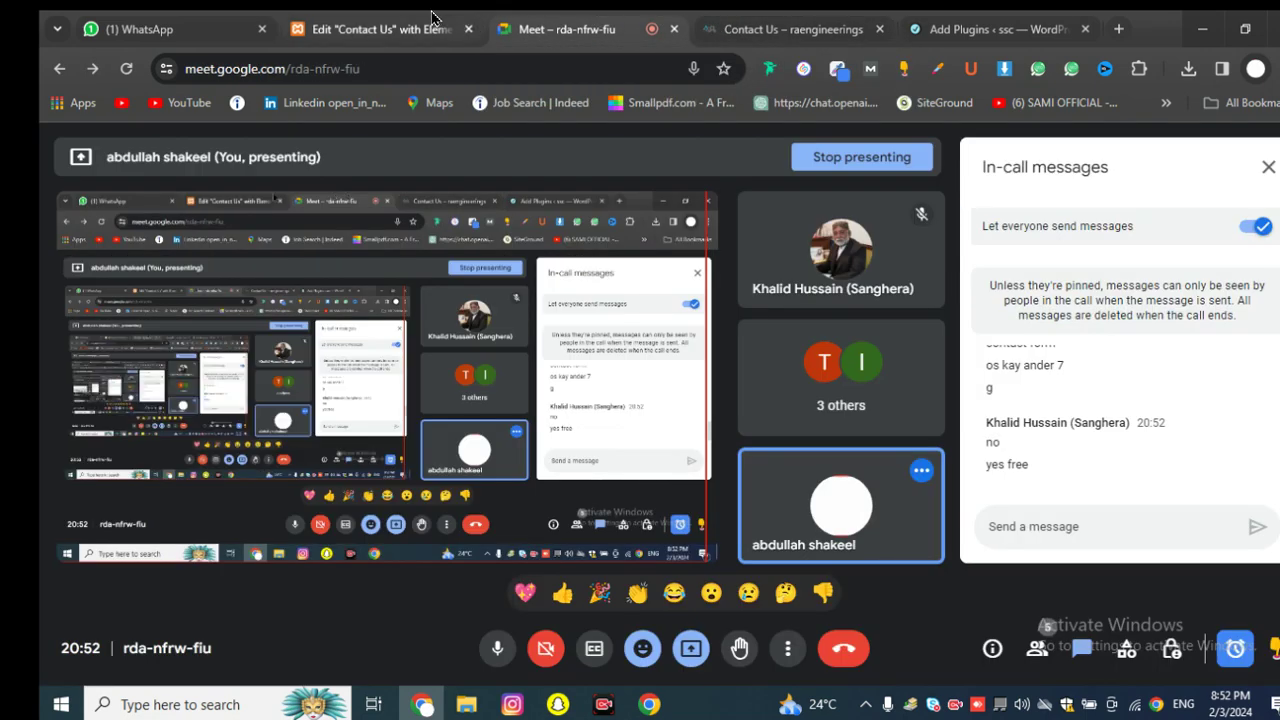
left_click(432, 18)
Step: Return to the WordPress popup plugin results and activate the installed Hustle plugin
left_click(995, 29)
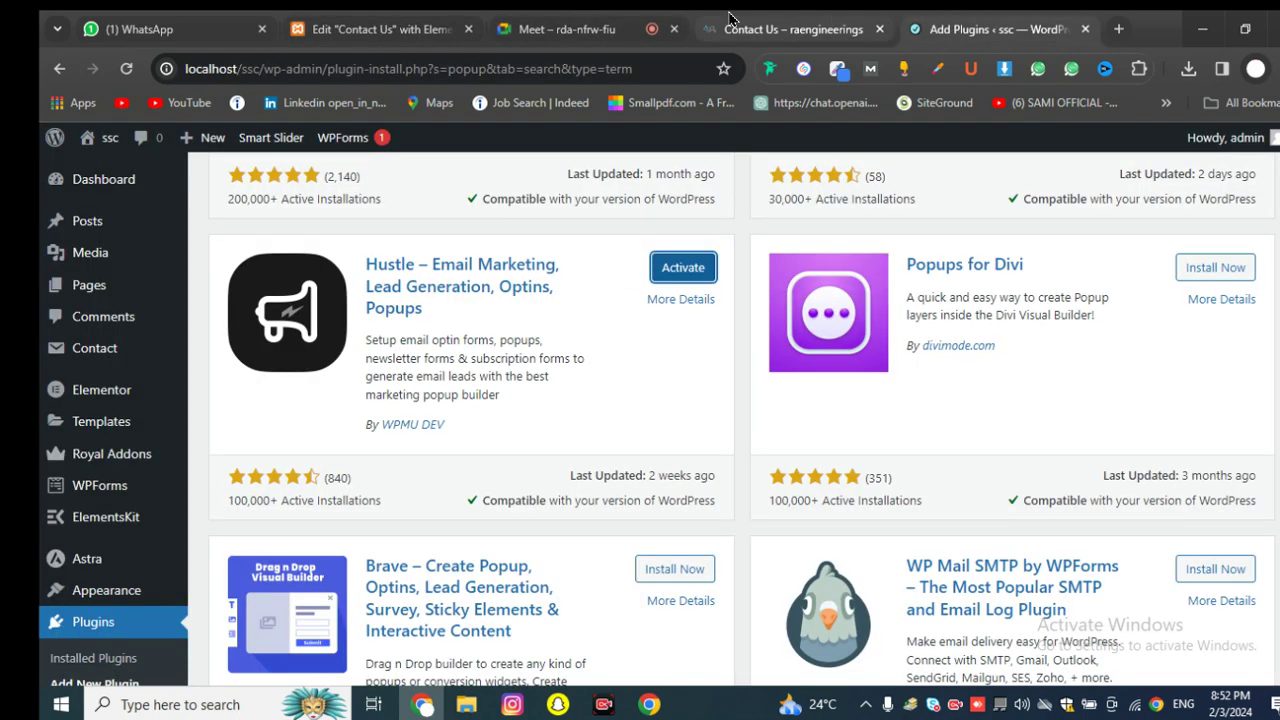
left_click(683, 278)
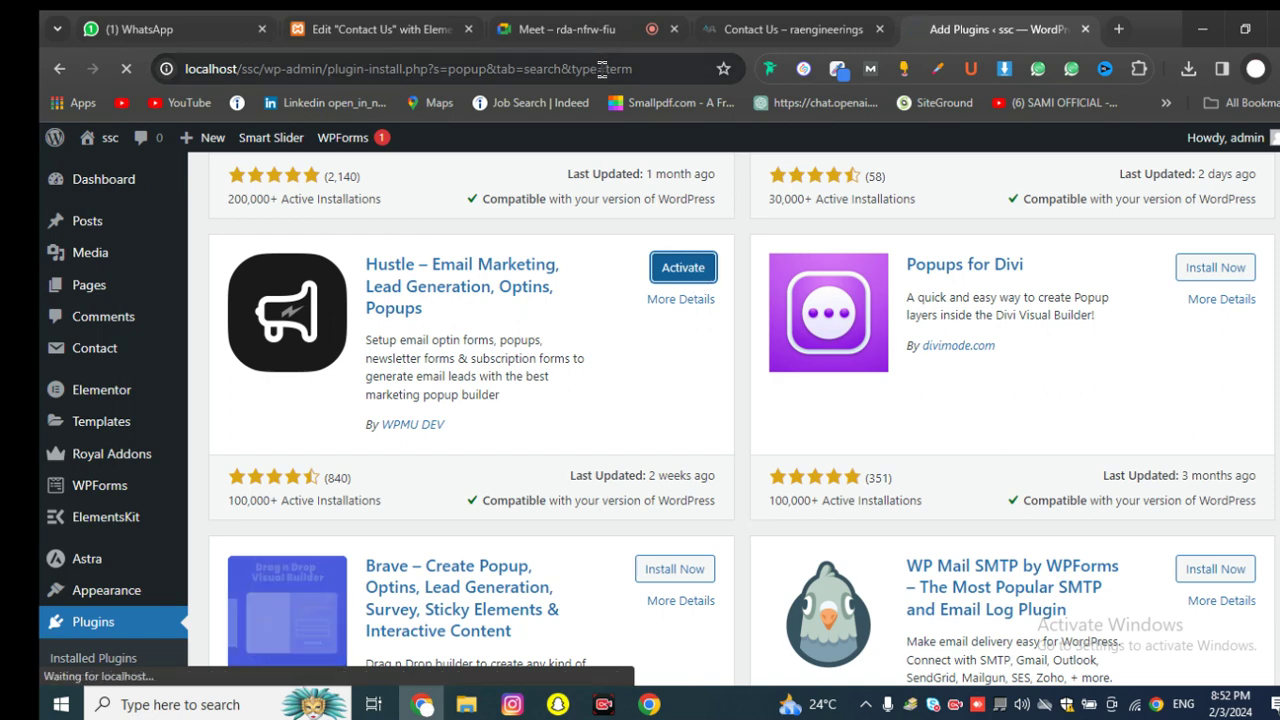
scroll(690, 340, "up", 3)
scroll(698, 410, "down", 1)
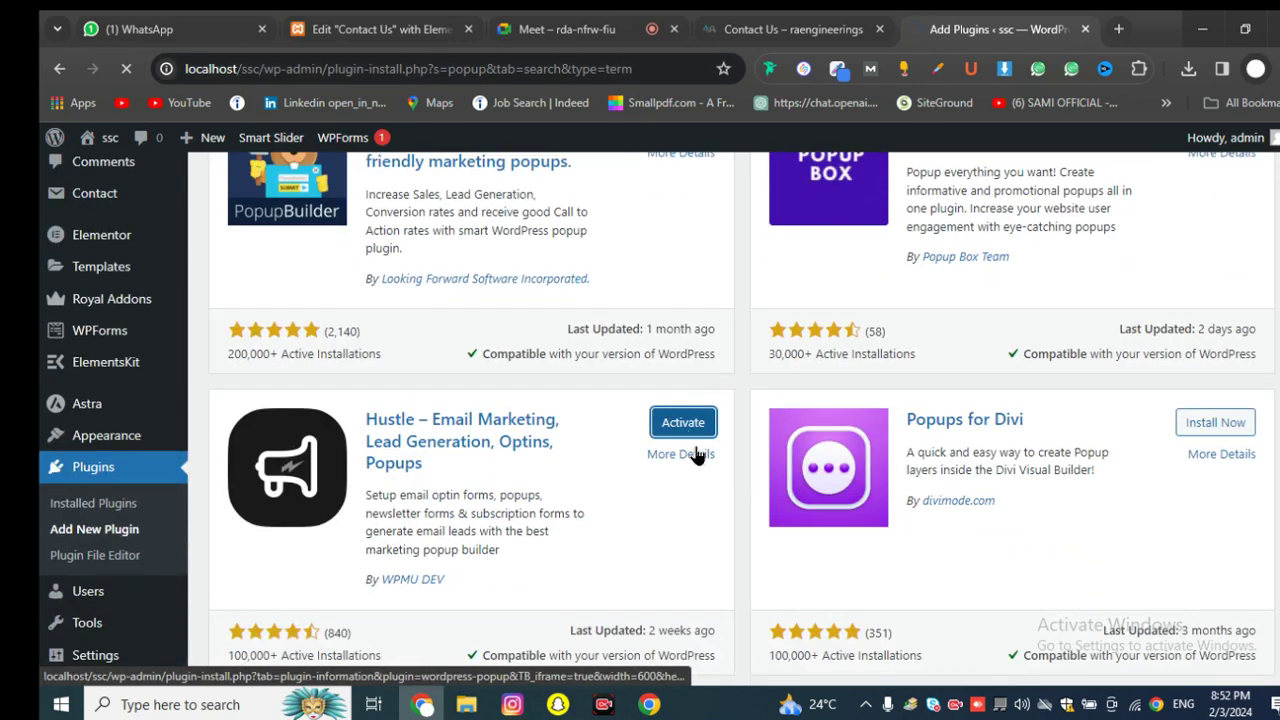
left_click(773, 17)
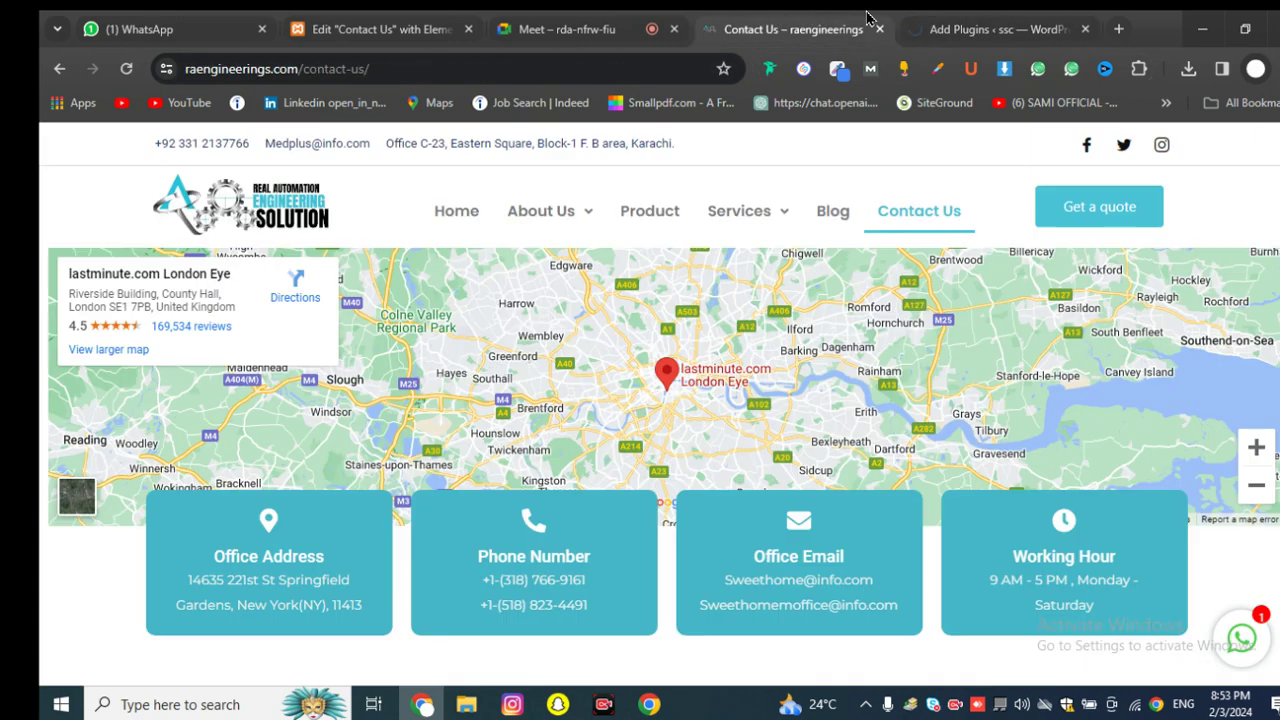
left_click(1000, 29)
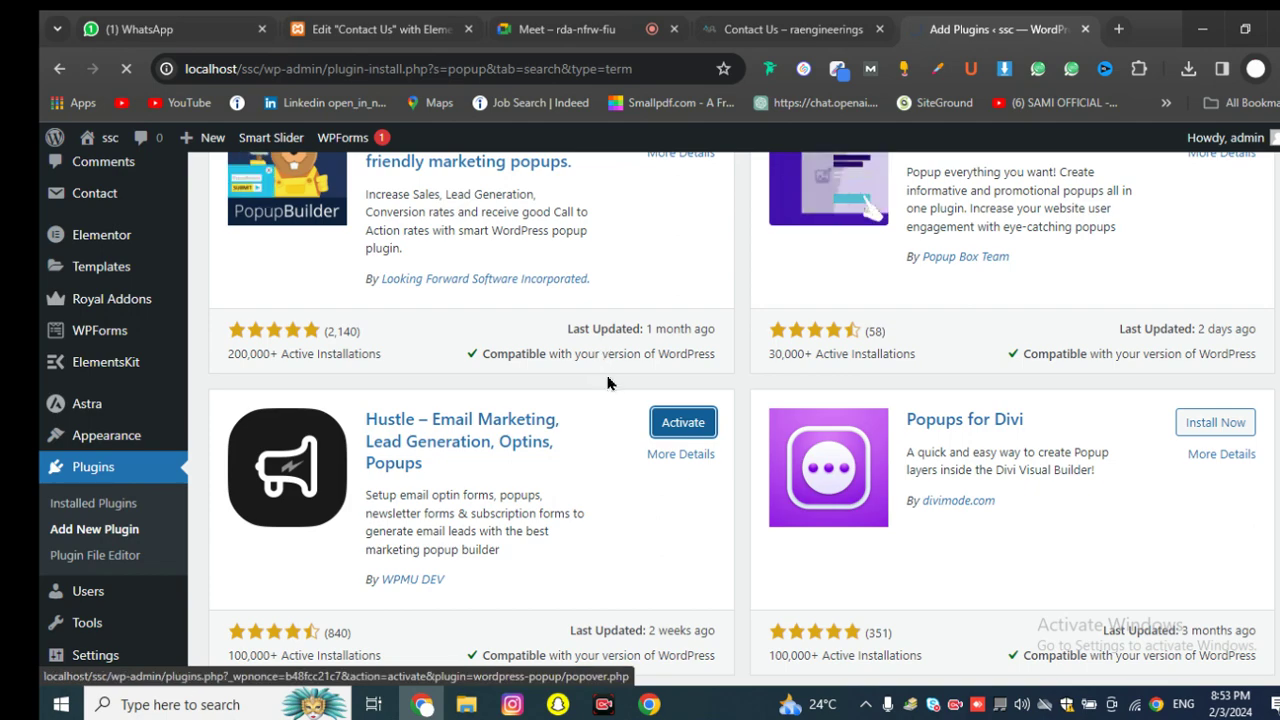
scroll(605, 381, "up", 2)
scroll(605, 381, "down", 2)
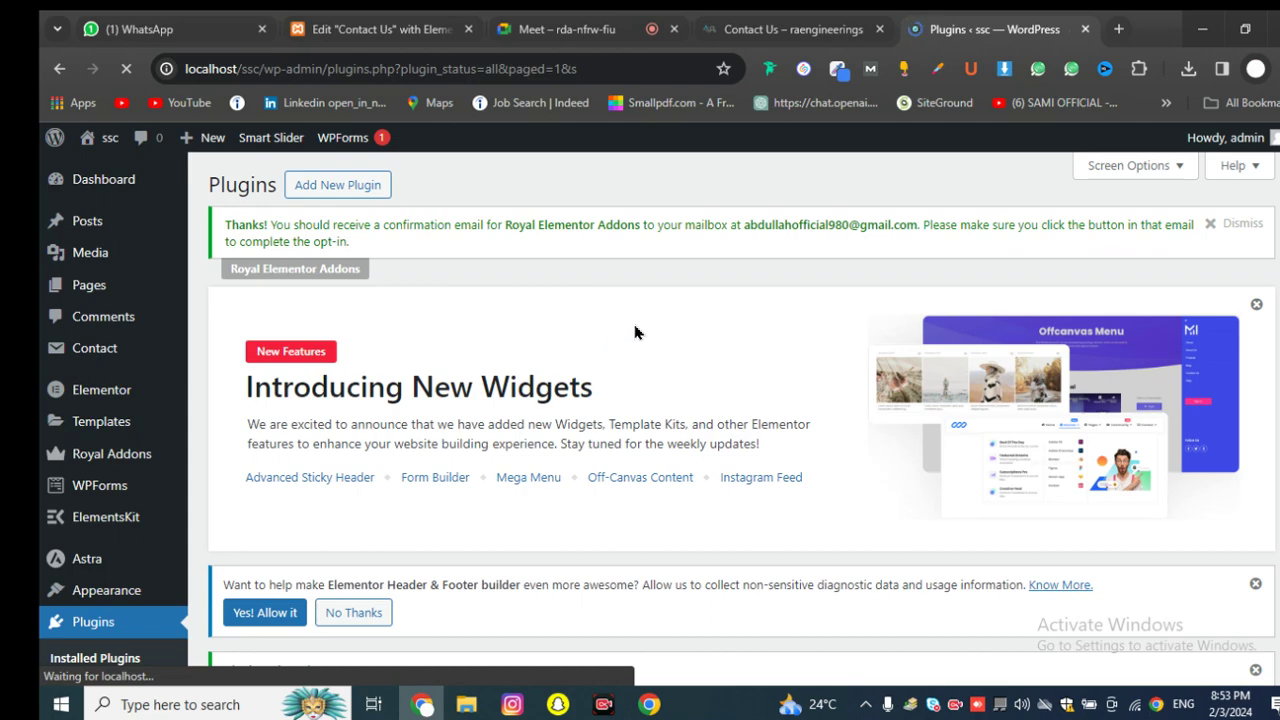
Step: Find Hustle among the installed plugins and open the Hustle dashboard
scroll(726, 397, "down", 5)
scroll(726, 400, "down", 3)
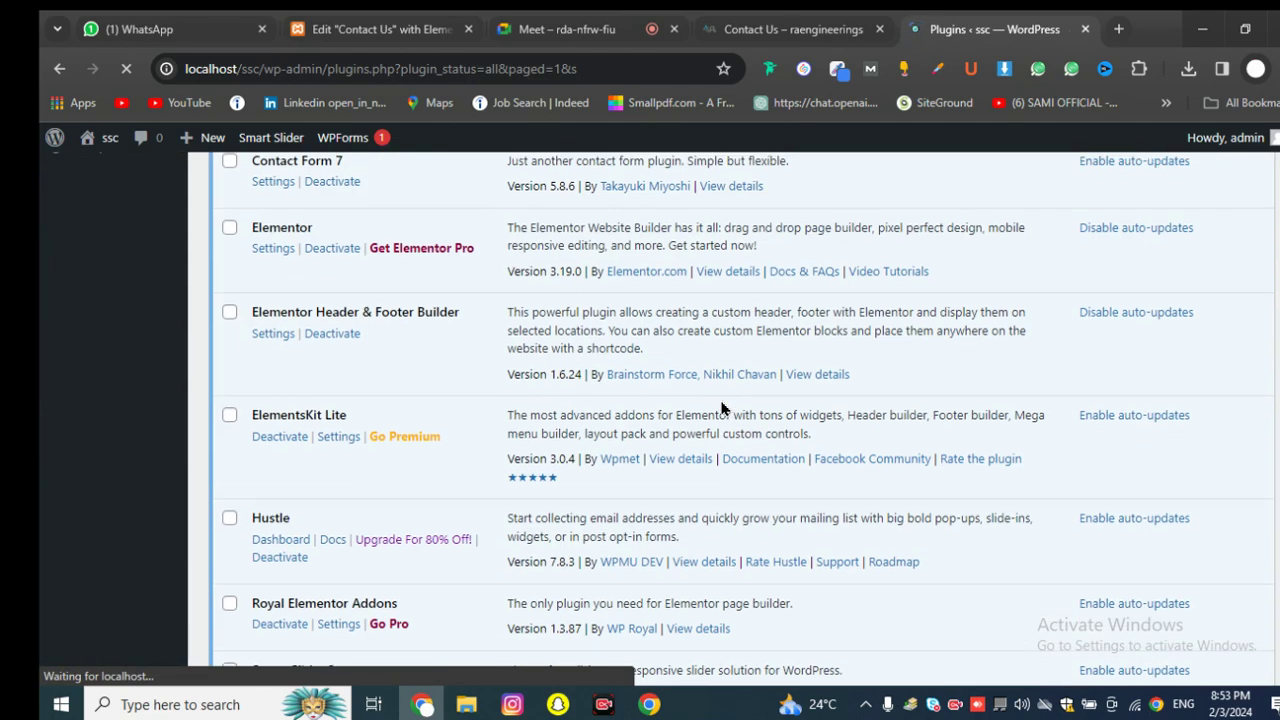
scroll(496, 427, "down", 3)
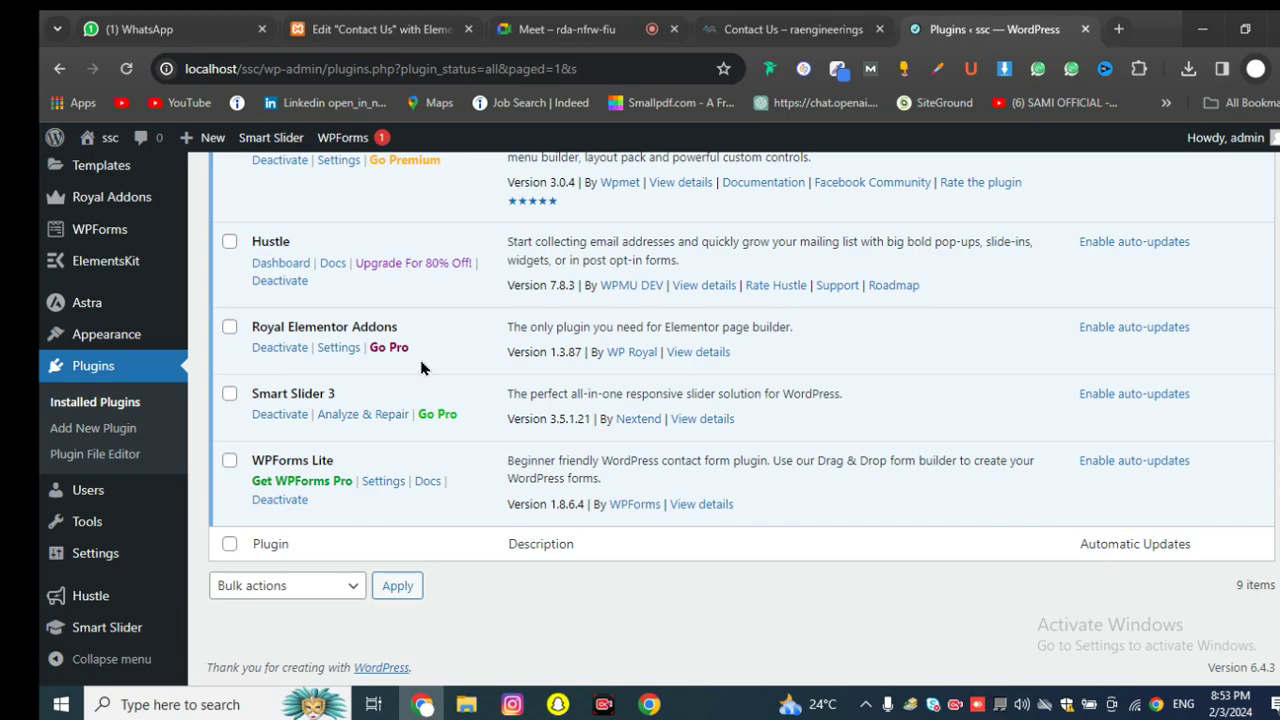
scroll(423, 366, "up", 10)
scroll(423, 366, "down", 10)
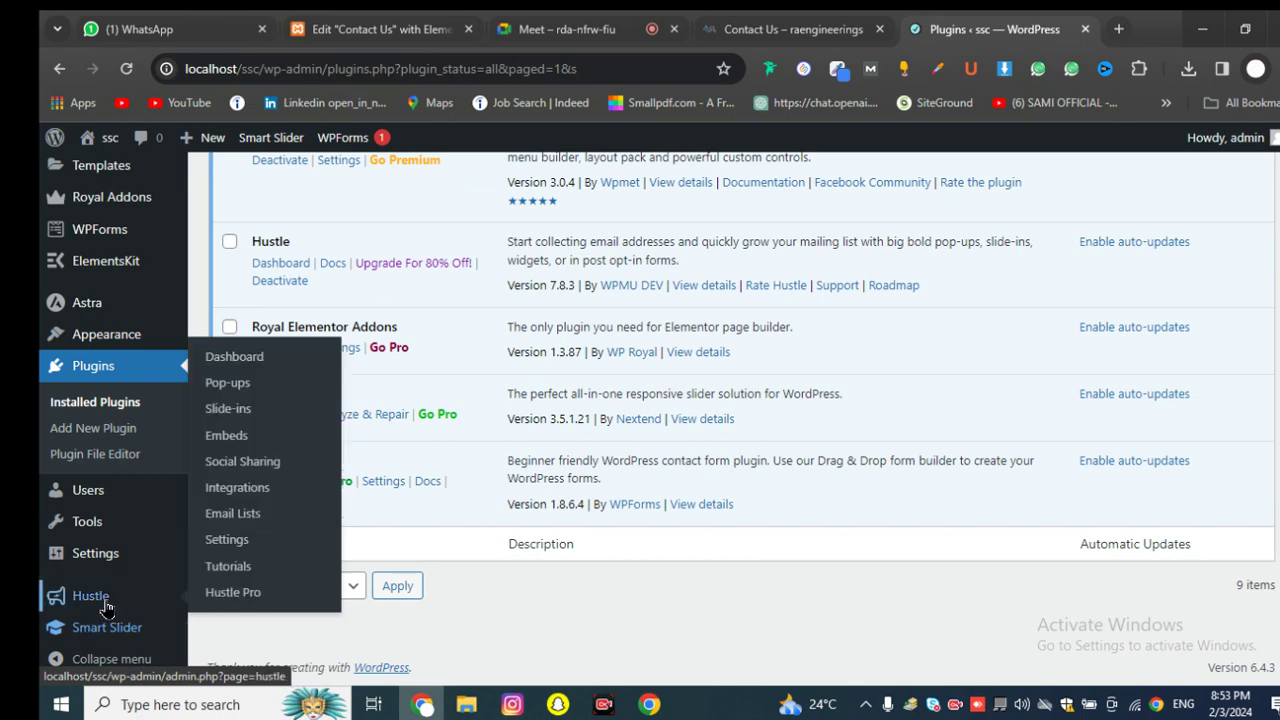
left_click(107, 606)
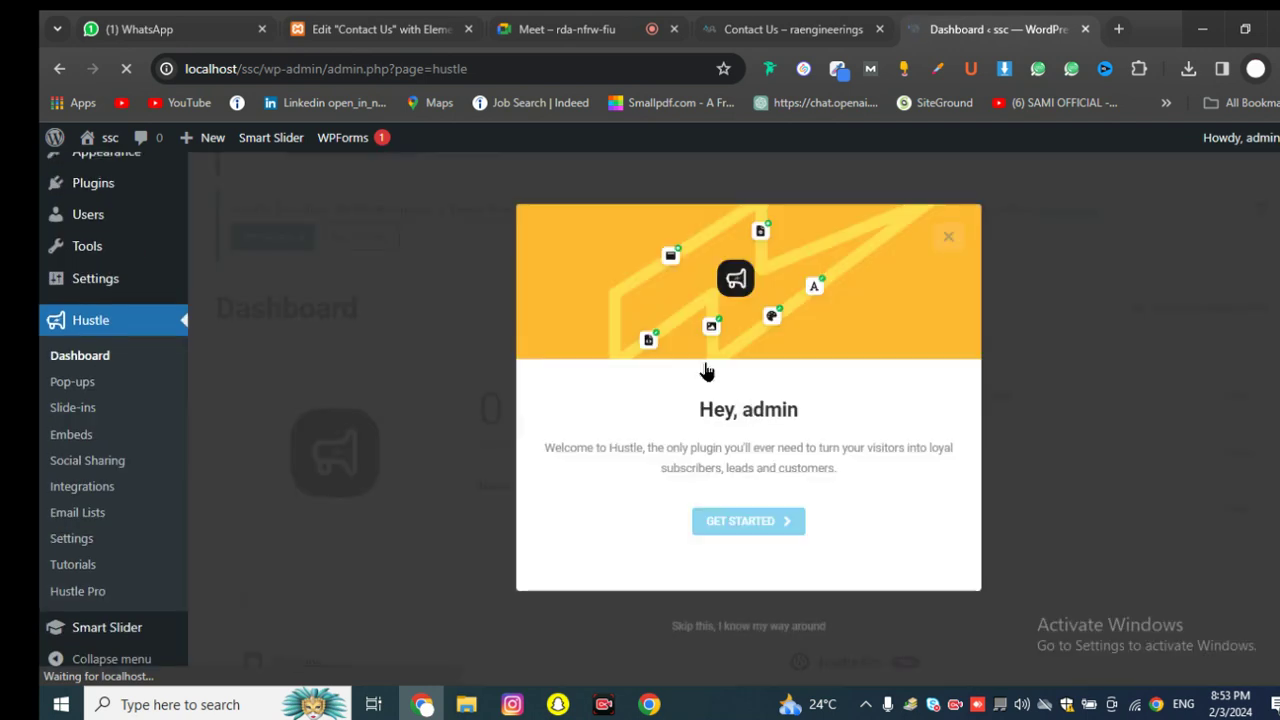
Step: Start a new Pop-up module from Hustle's welcome setup, name it "demo", and proceed to choosing a template
left_click(737, 521)
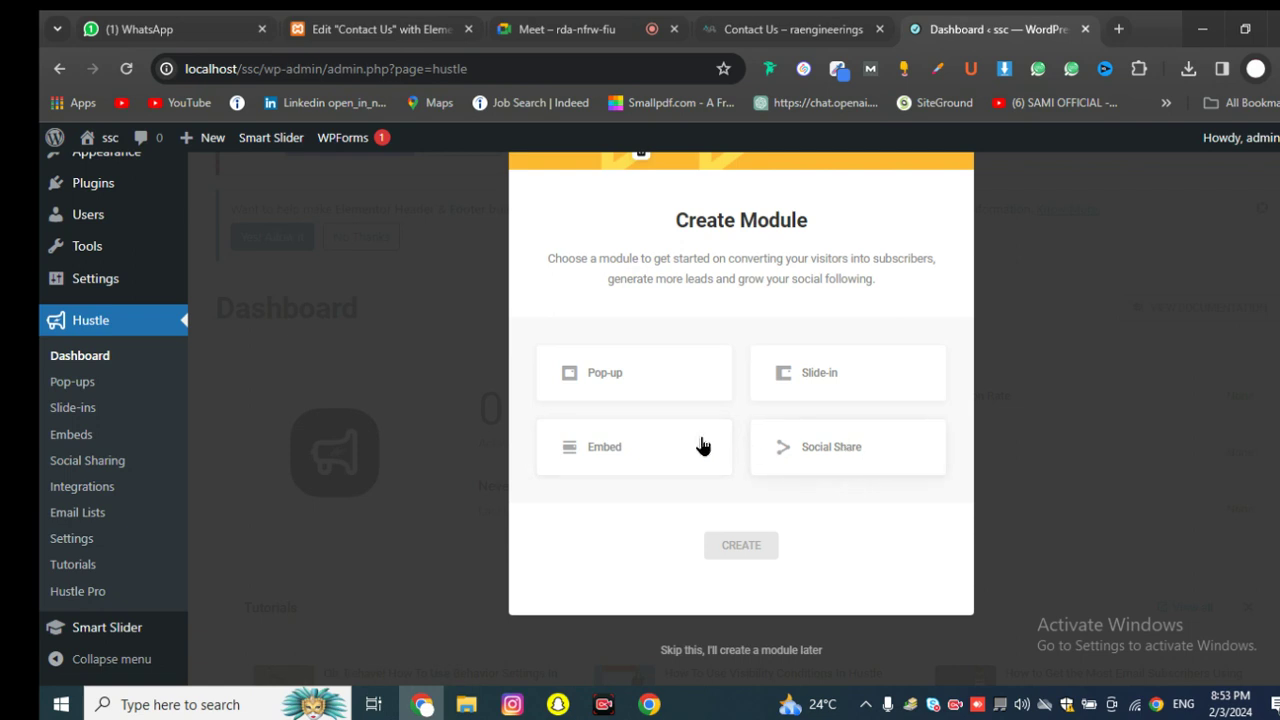
left_click(601, 397)
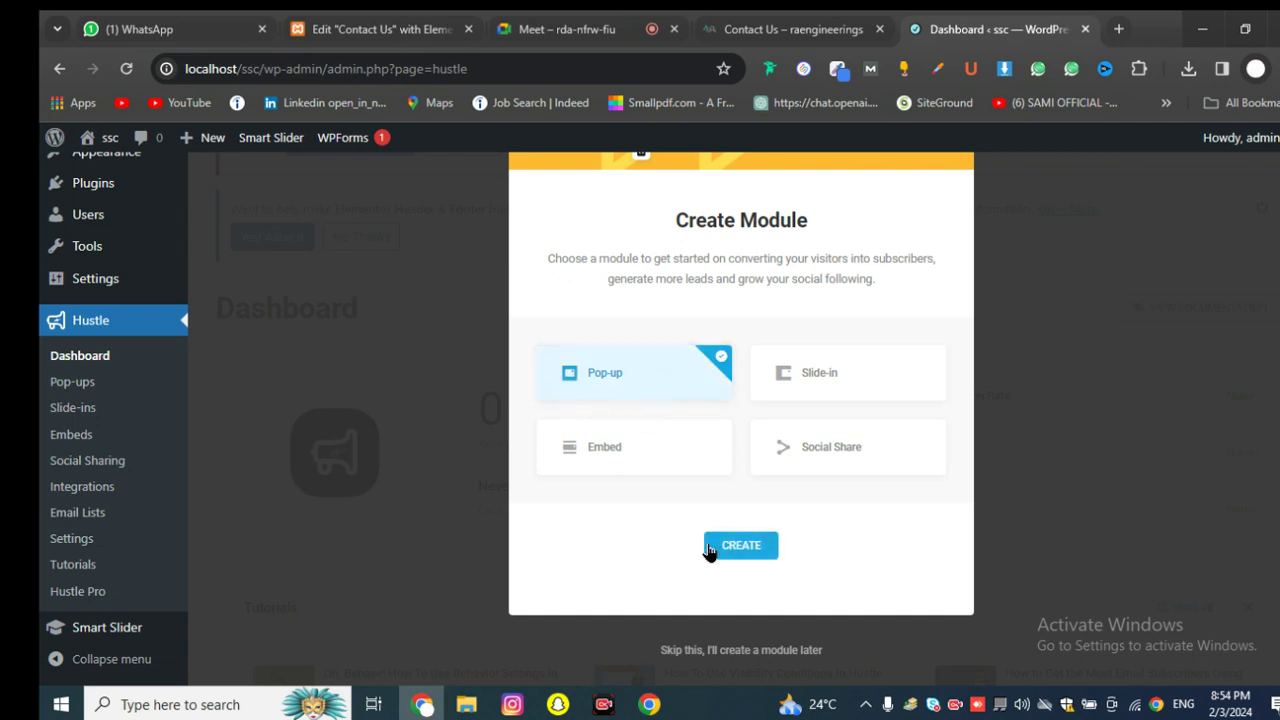
left_click(712, 548)
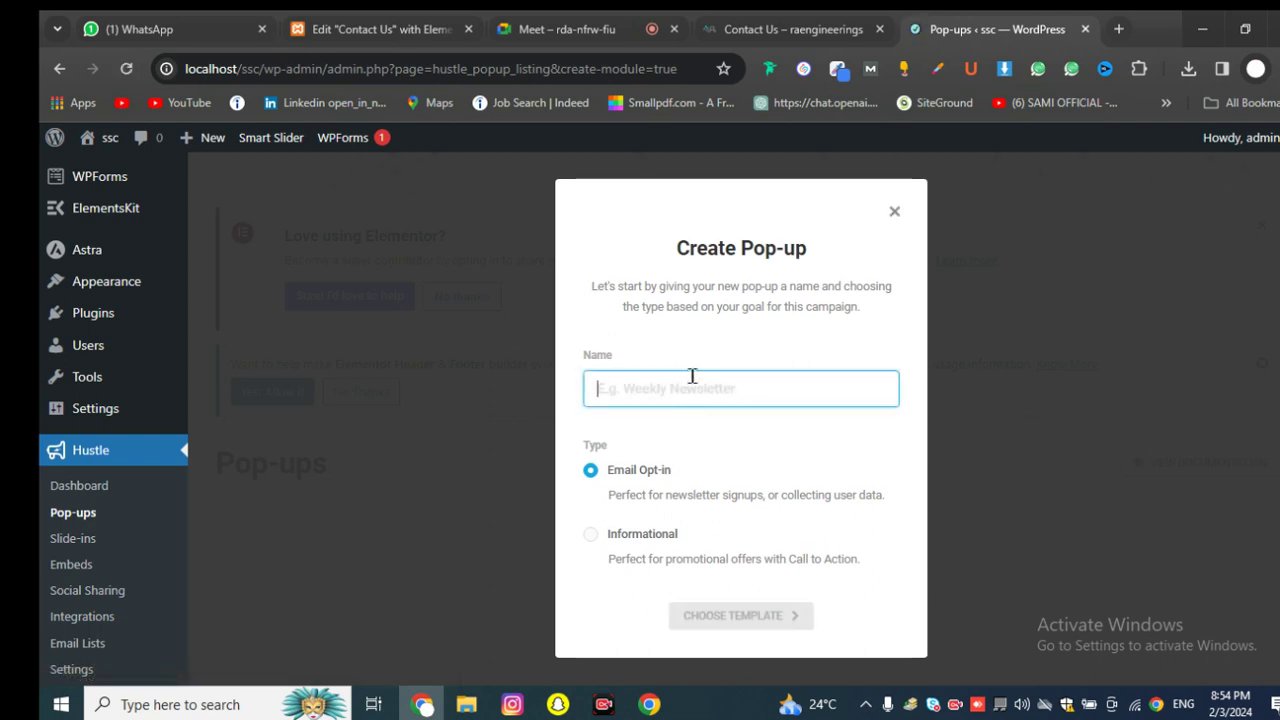
type("demo")
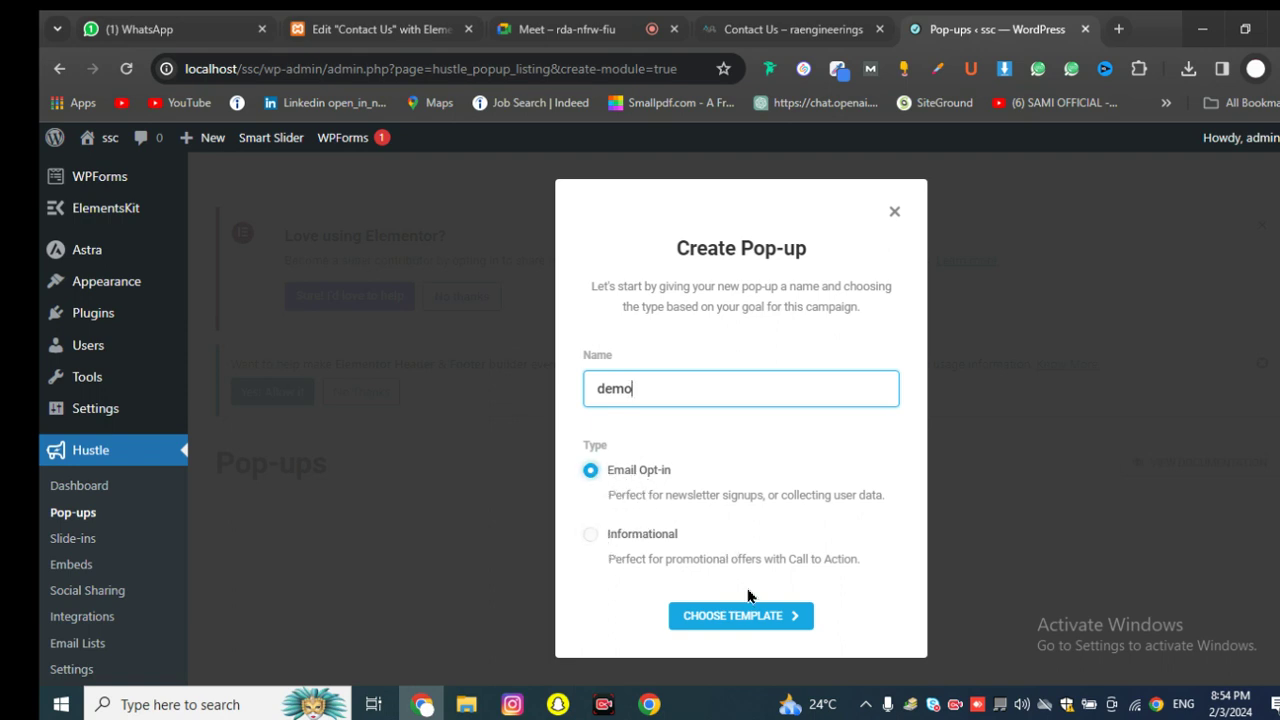
left_click(762, 617)
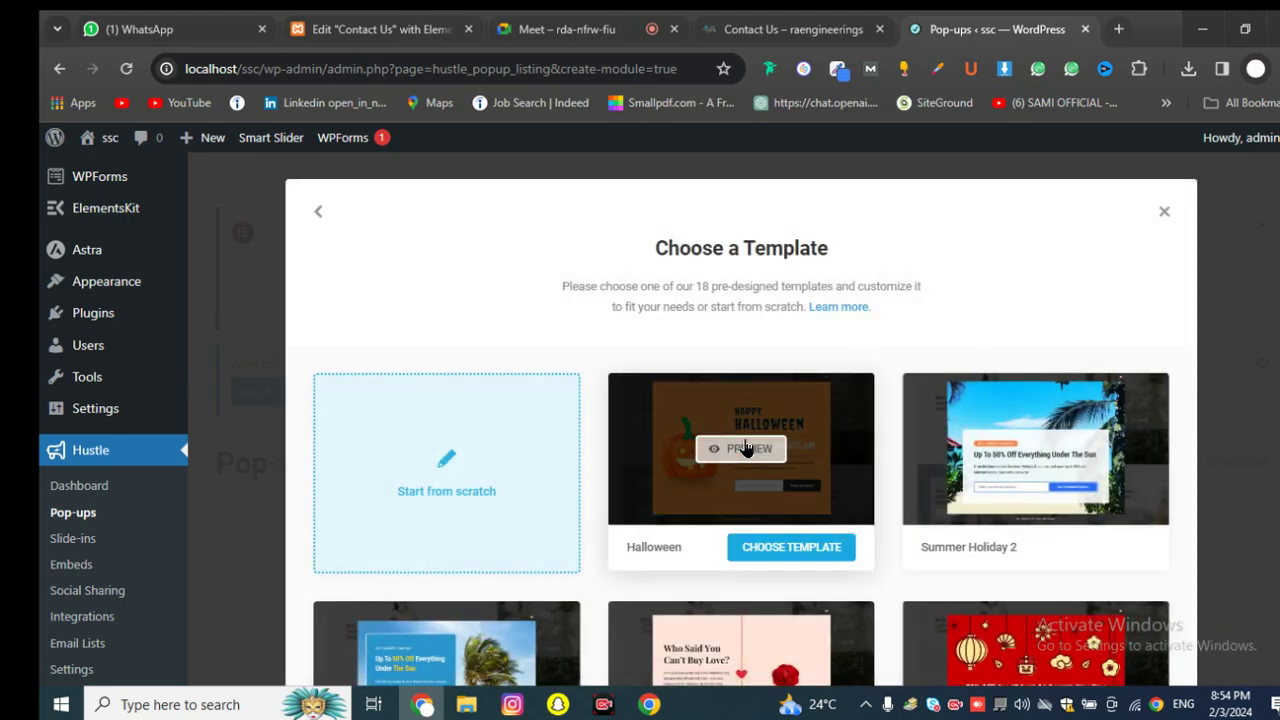
Step: Look through the pre-designed pop-up templates, from the seasonal designs to the Pandemic one
scroll(849, 451, "down", 6)
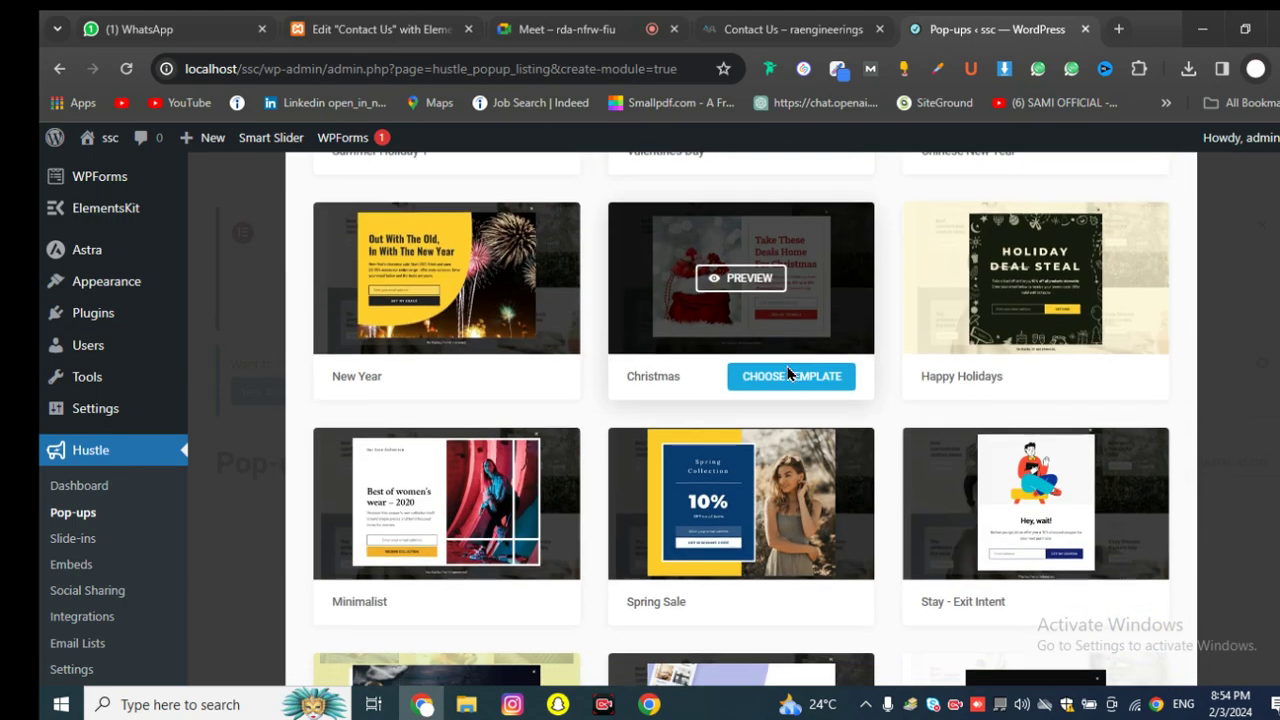
scroll(788, 374, "down", 8)
scroll(763, 380, "up", 12)
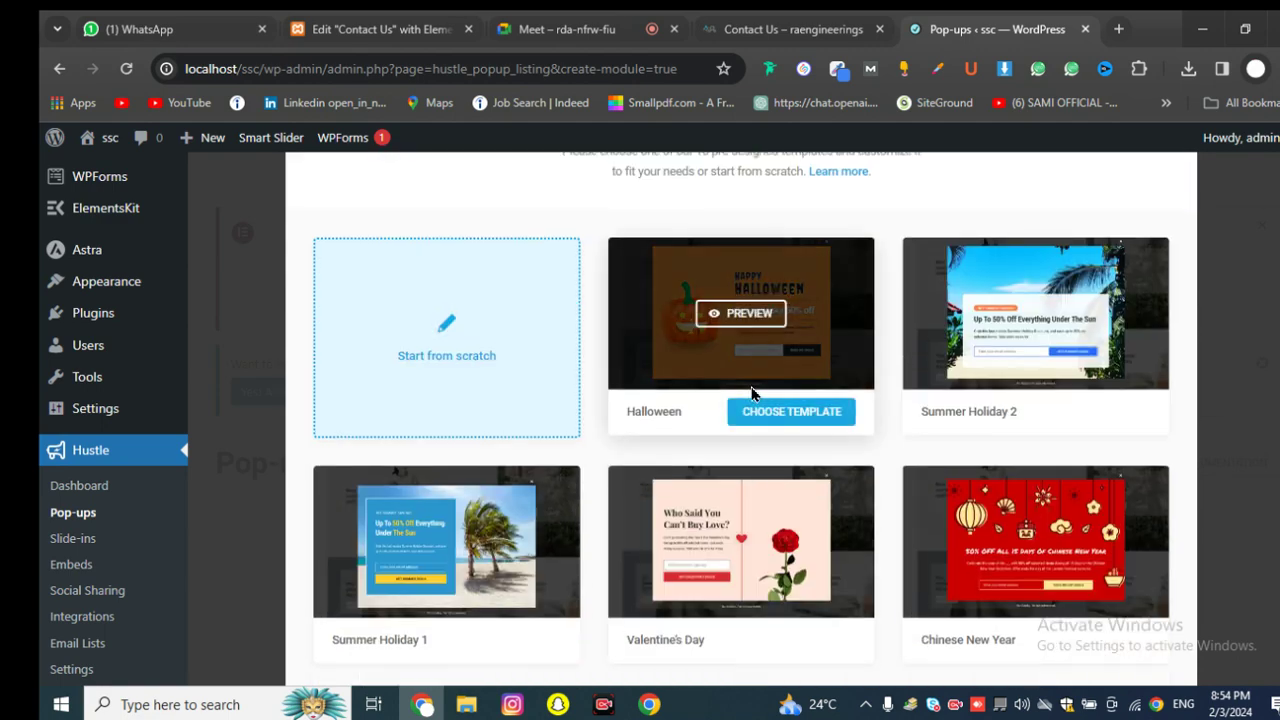
scroll(1000, 450, "down", 3)
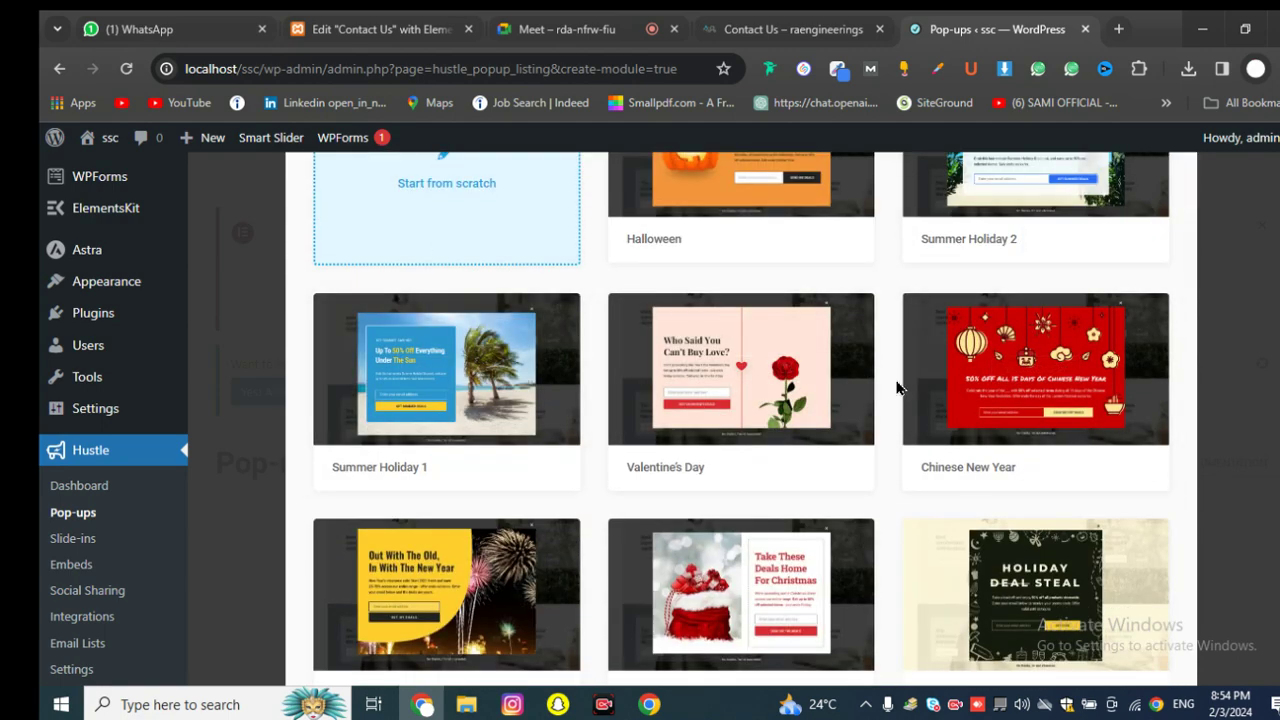
scroll(897, 388, "down", 3)
scroll(910, 400, "down", 6)
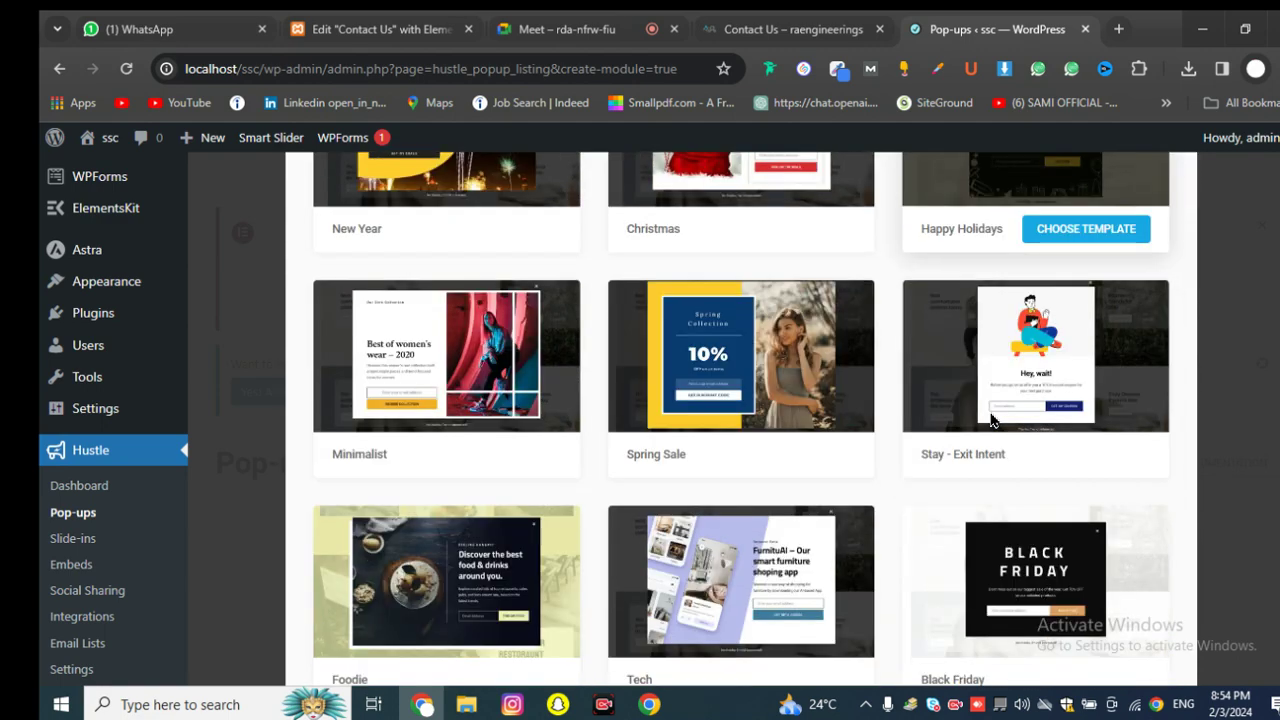
scroll(960, 440, "down", 3)
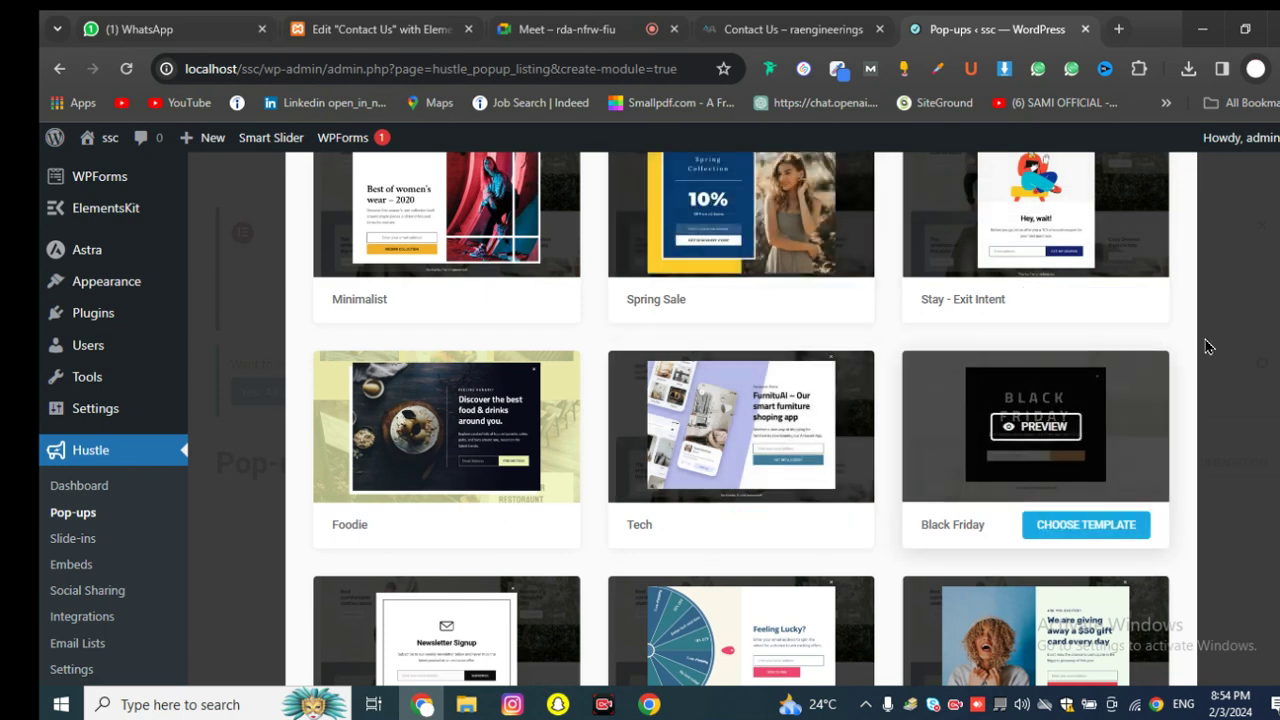
scroll(1176, 383, "down", 2)
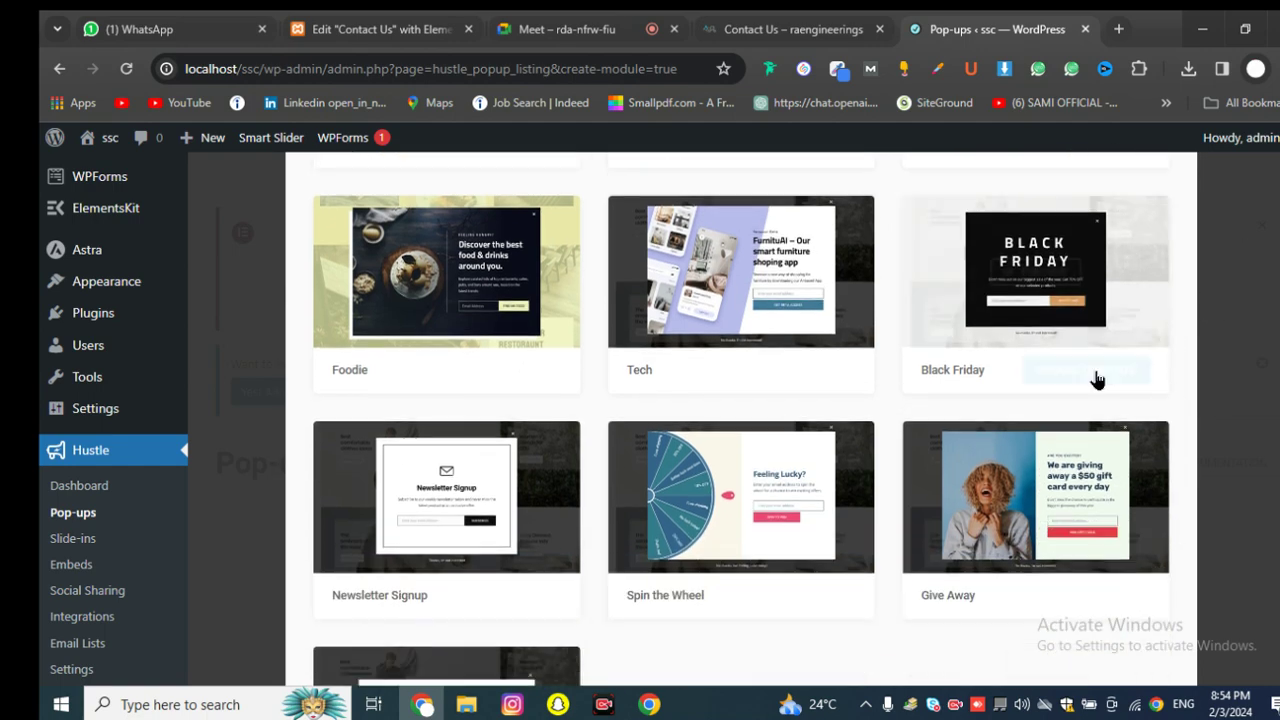
scroll(1040, 429, "down", 3)
scroll(937, 423, "up", 5)
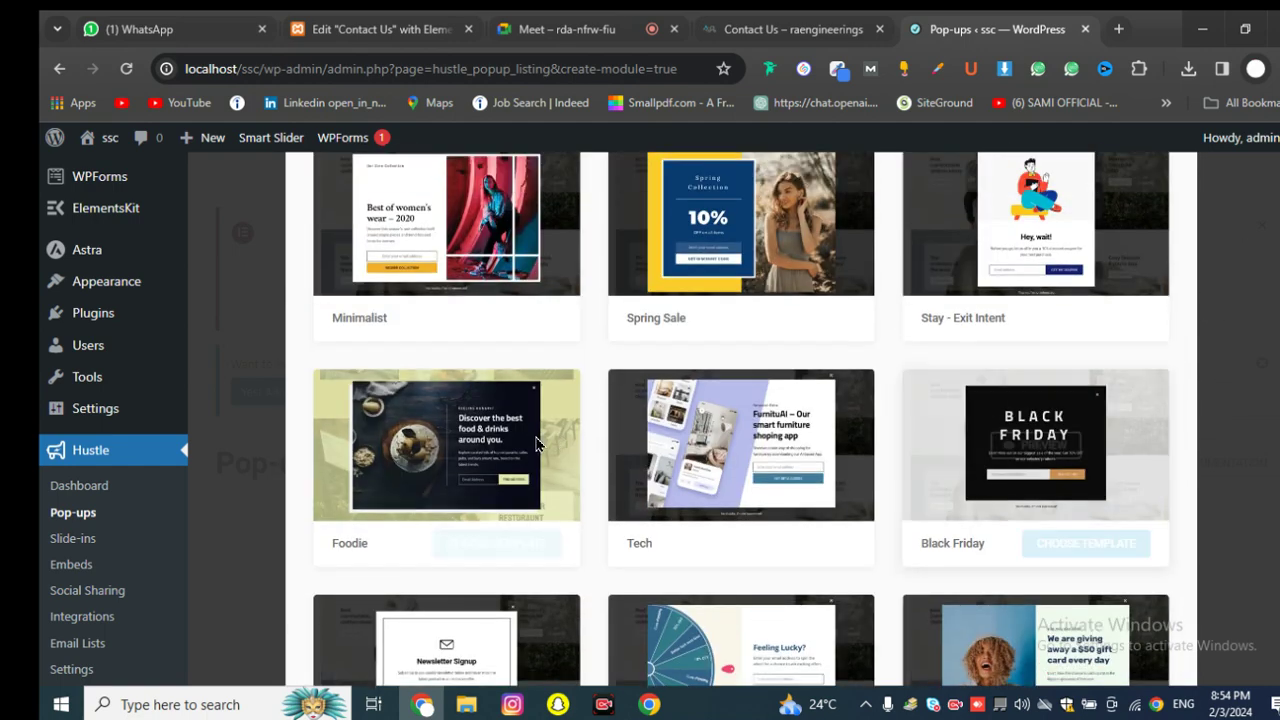
scroll(445, 400, "down", 3)
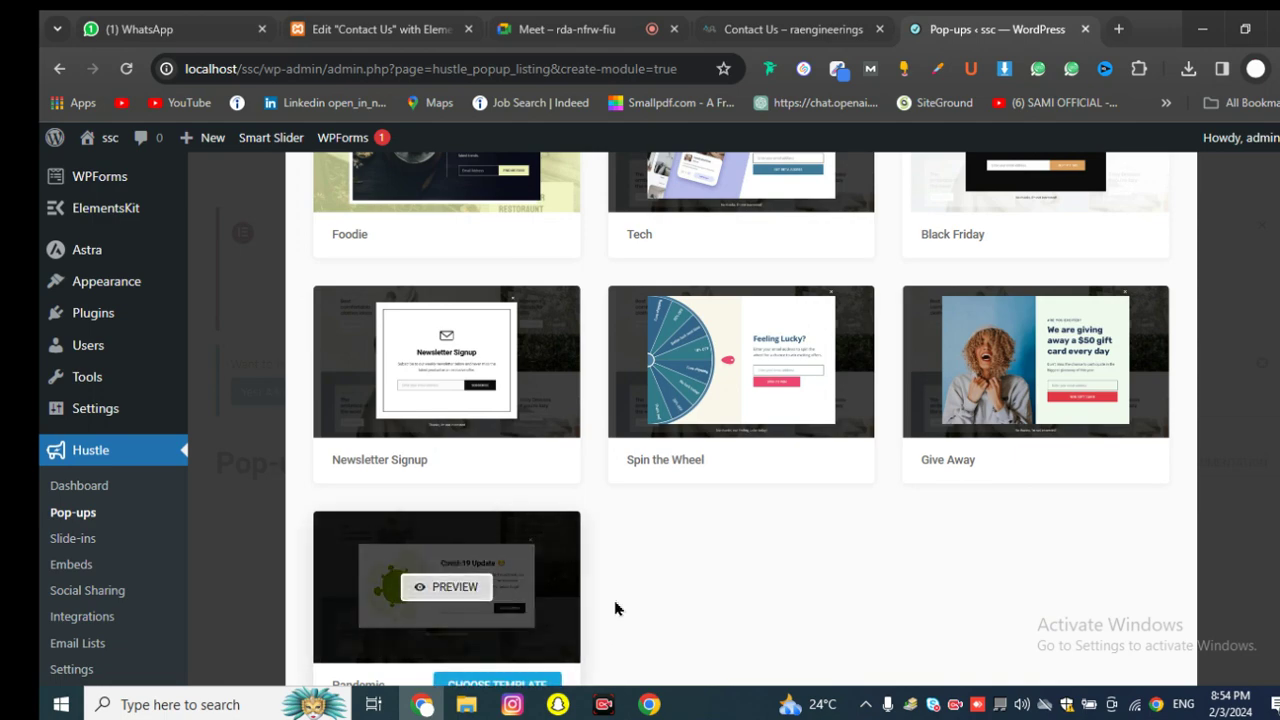
scroll(646, 549, "up", 3)
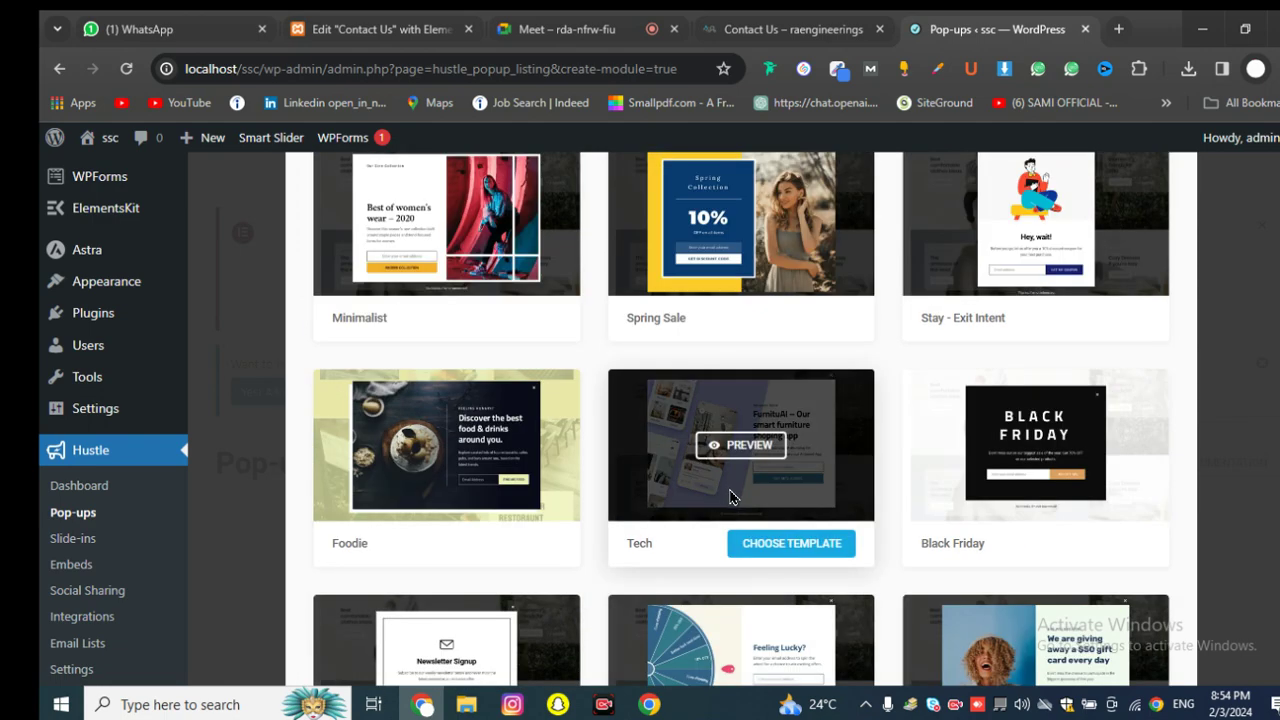
scroll(710, 450, "up", 10)
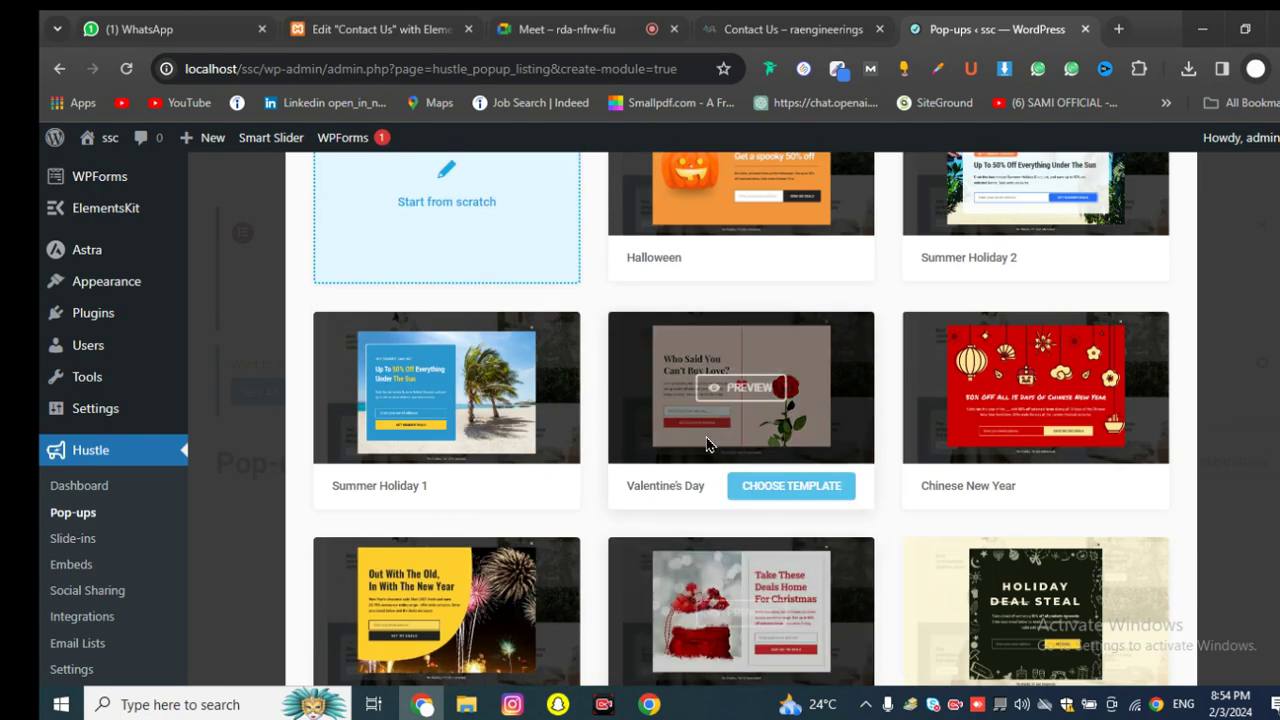
scroll(706, 443, "up", 4)
scroll(826, 438, "down", 5)
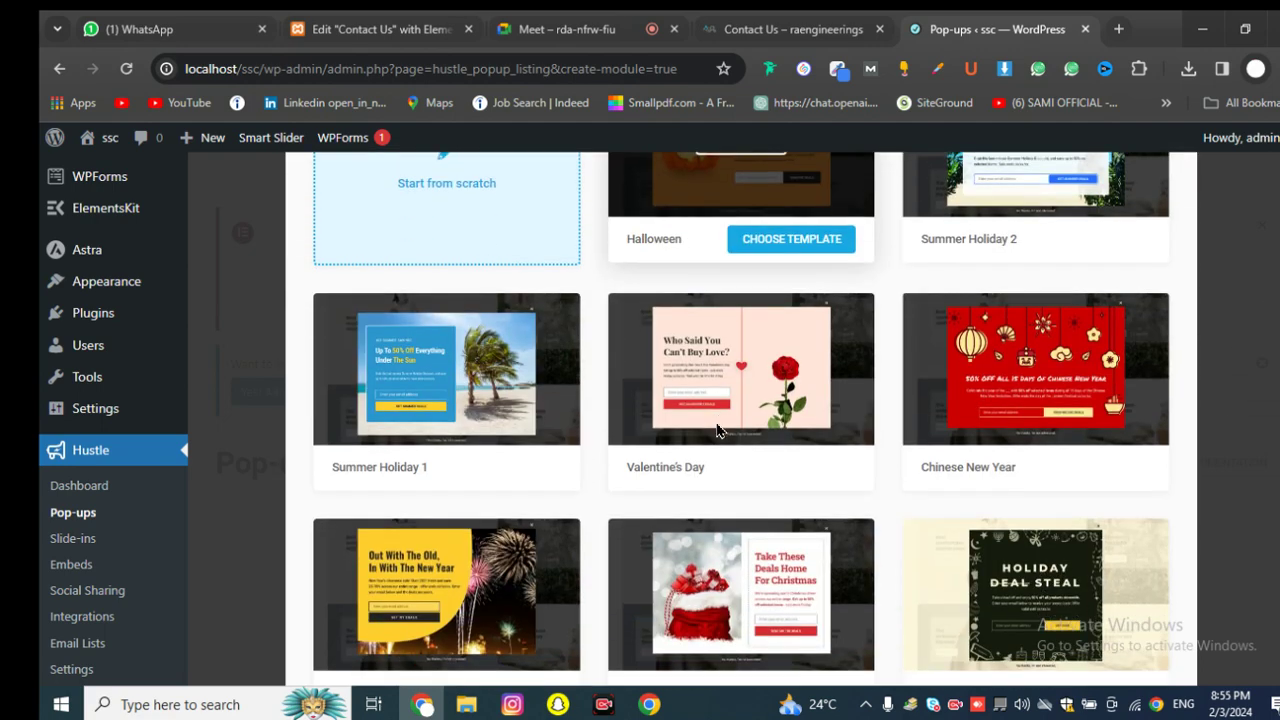
scroll(838, 438, "down", 3)
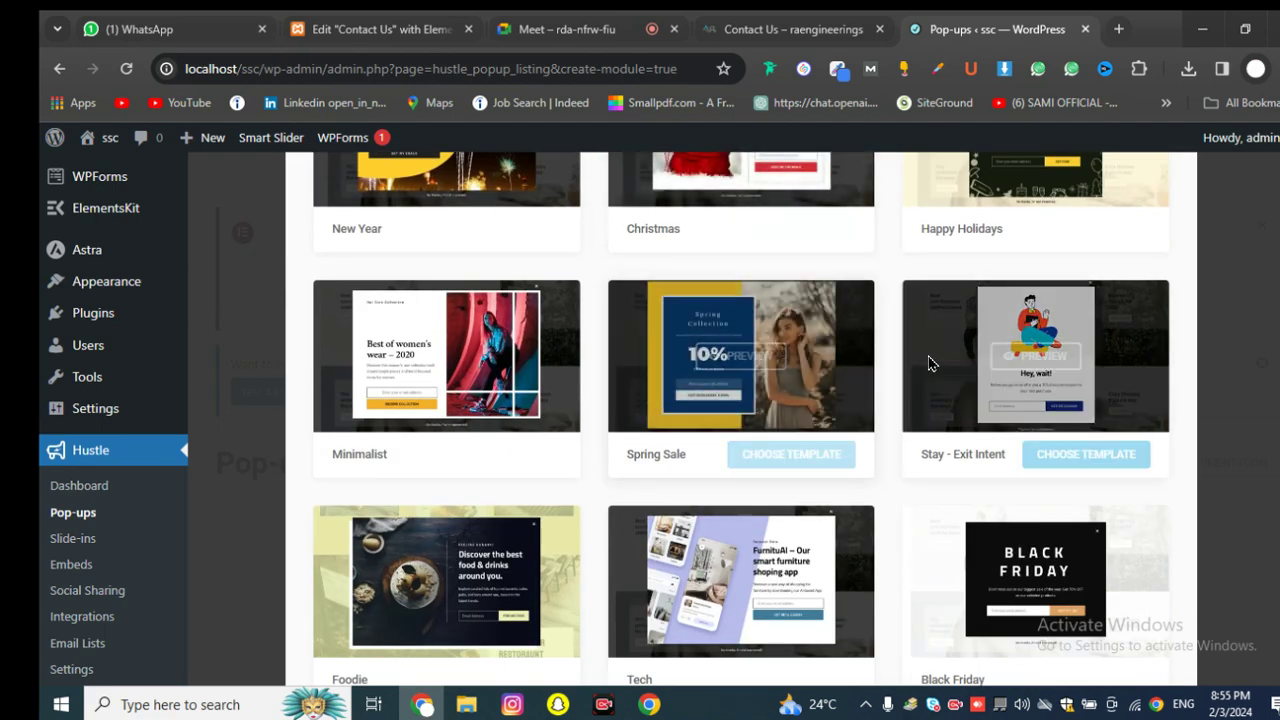
scroll(960, 368, "down", 3)
scroll(997, 375, "up", 6)
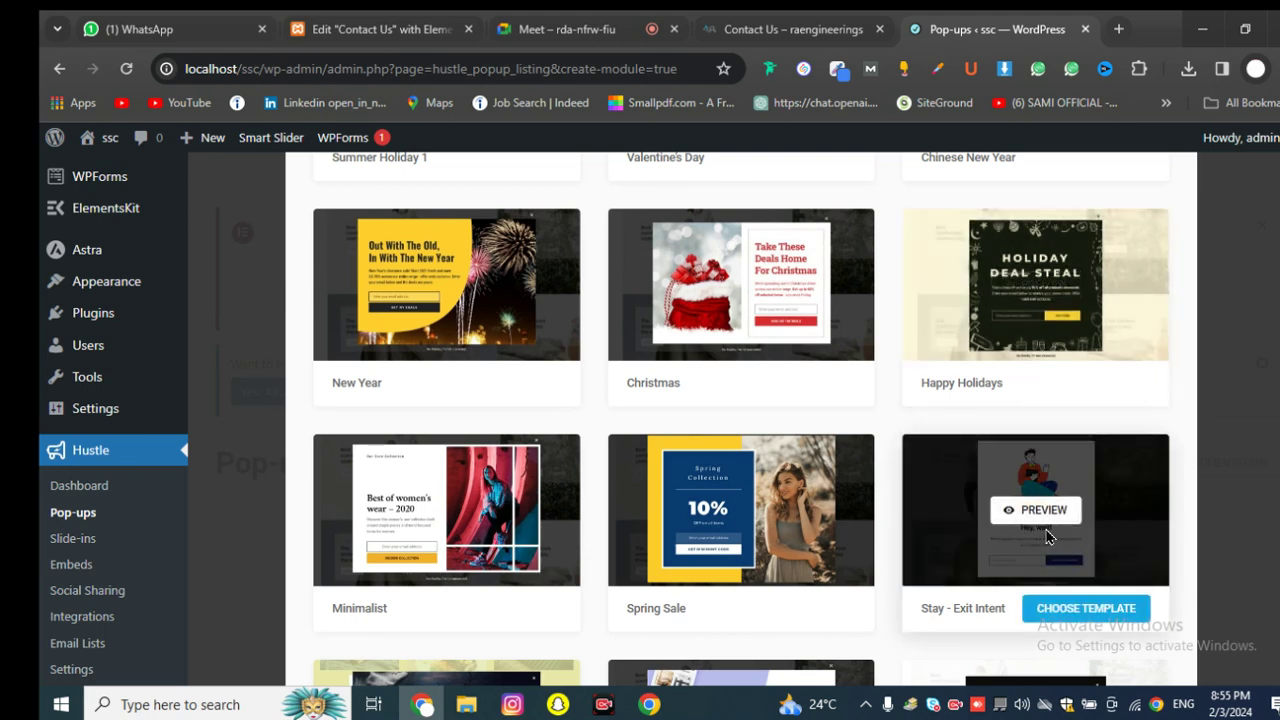
Step: Preview the "Stay - Exit Intent" template from its image to its email form, and return to the template list
left_click(1038, 520)
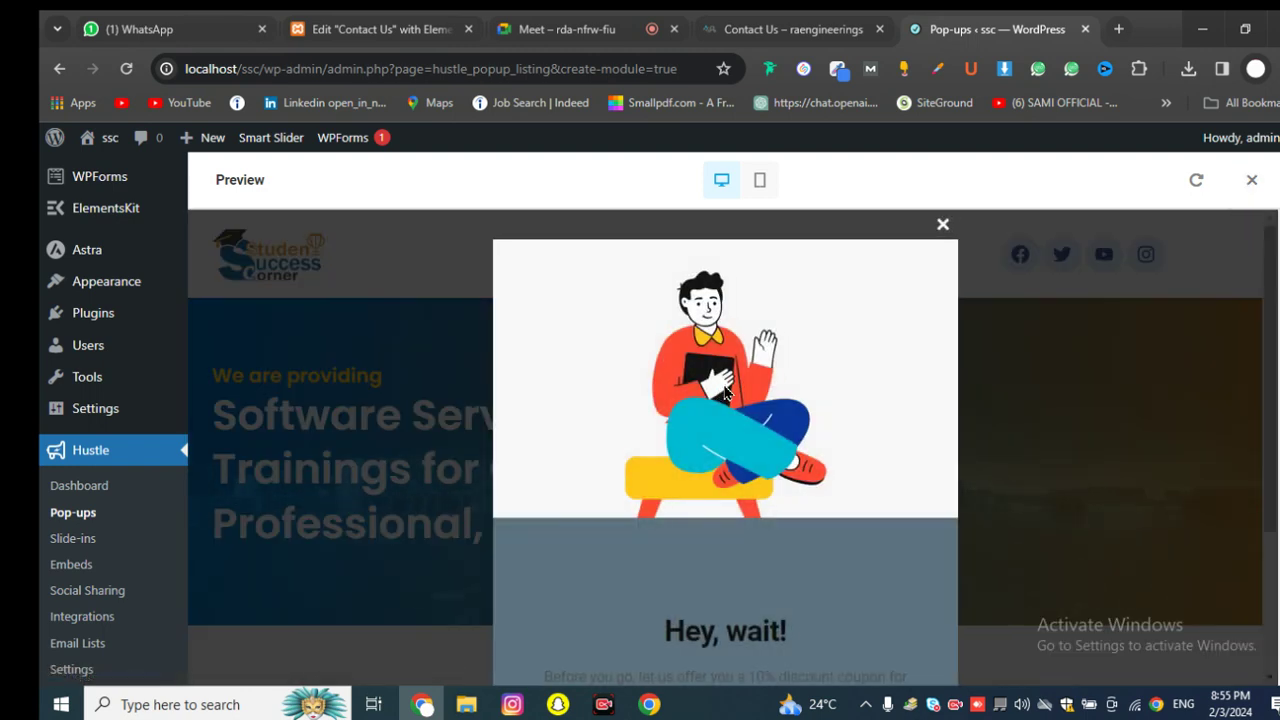
scroll(836, 506, "down", 2)
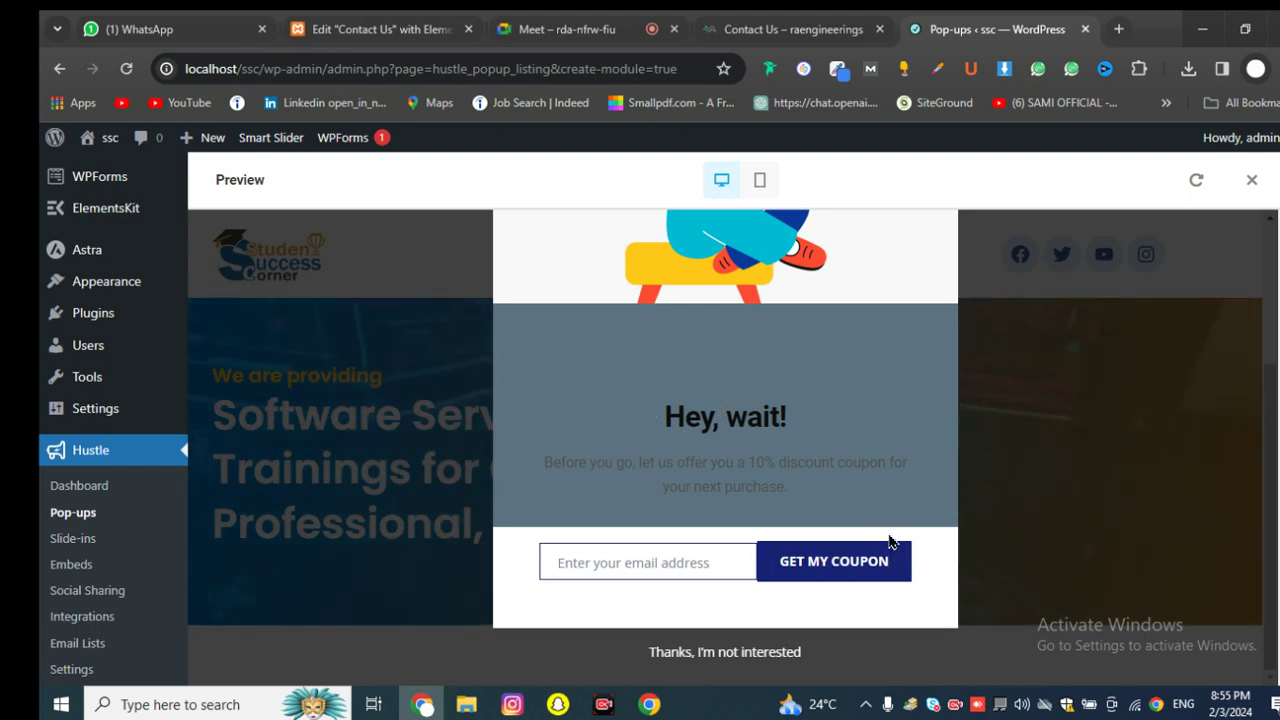
scroll(810, 469, "up", 1)
scroll(810, 469, "up", 3)
left_click(943, 223)
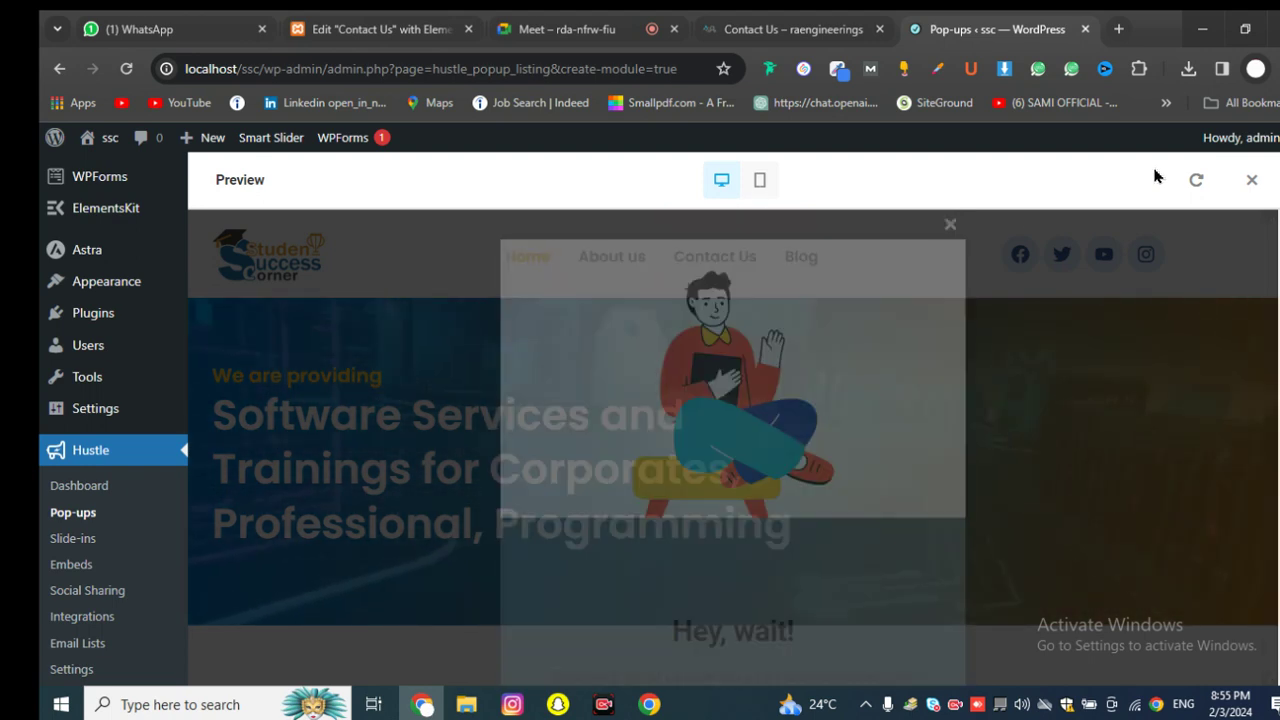
left_click(1250, 181)
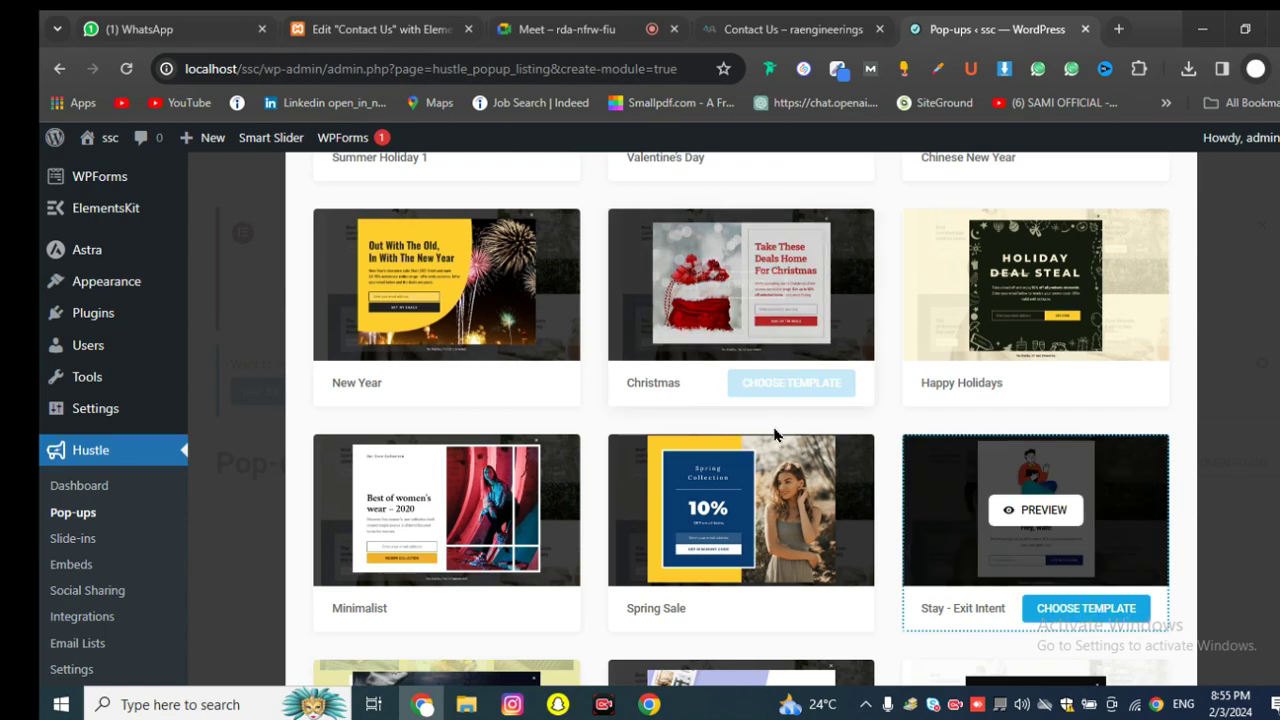
scroll(867, 382, "down", 6)
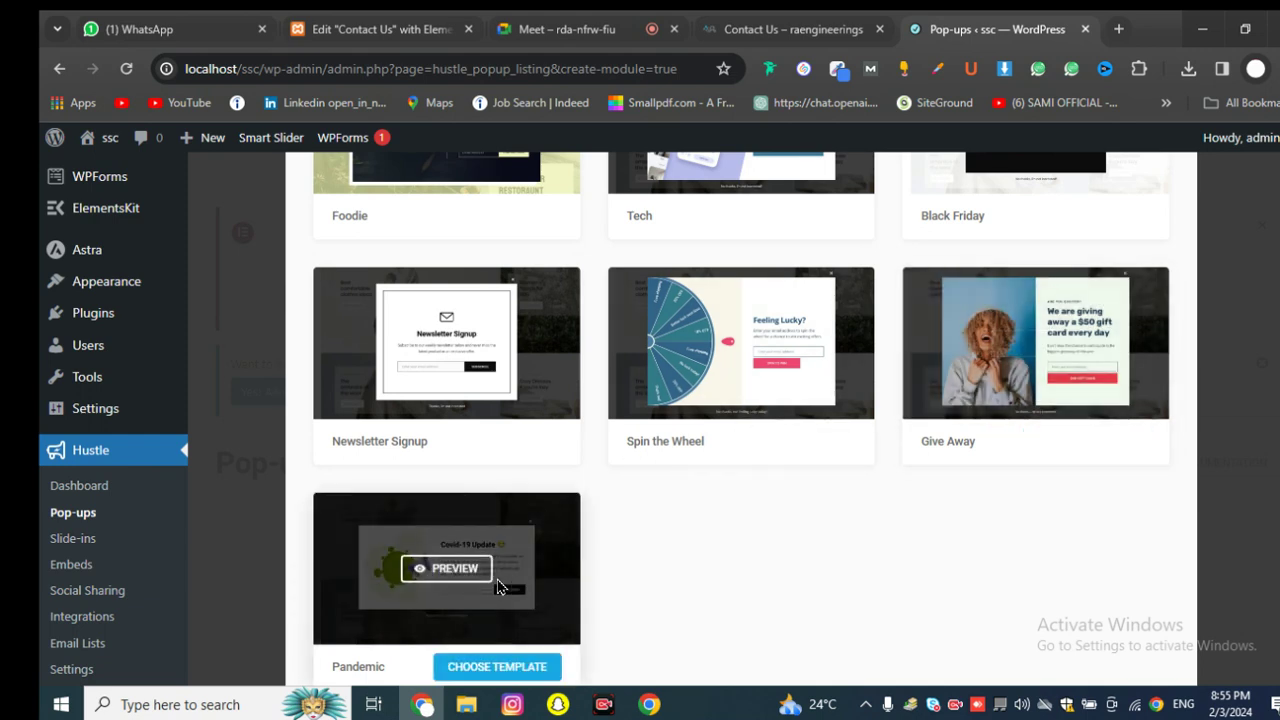
Step: Choose the Pandemic template for the demo pop-up and look at the Content section of its editor
left_click(497, 670)
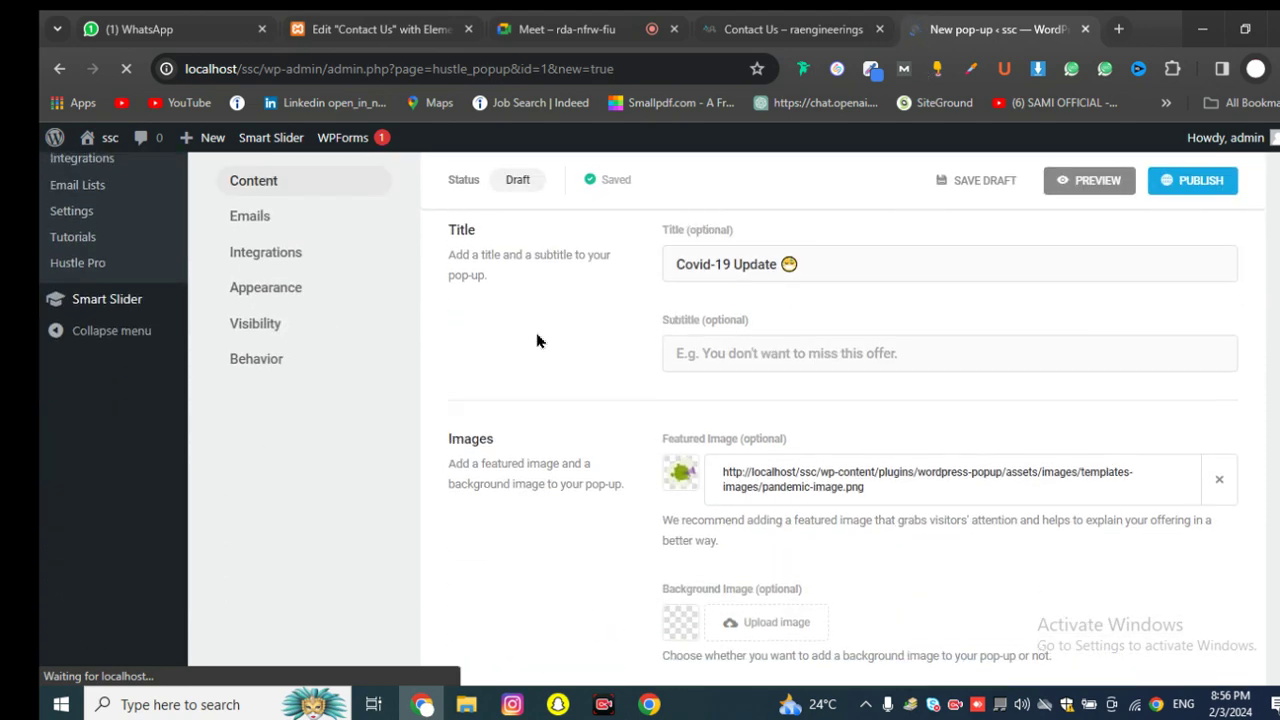
left_click_drag(497, 384, 764, 380)
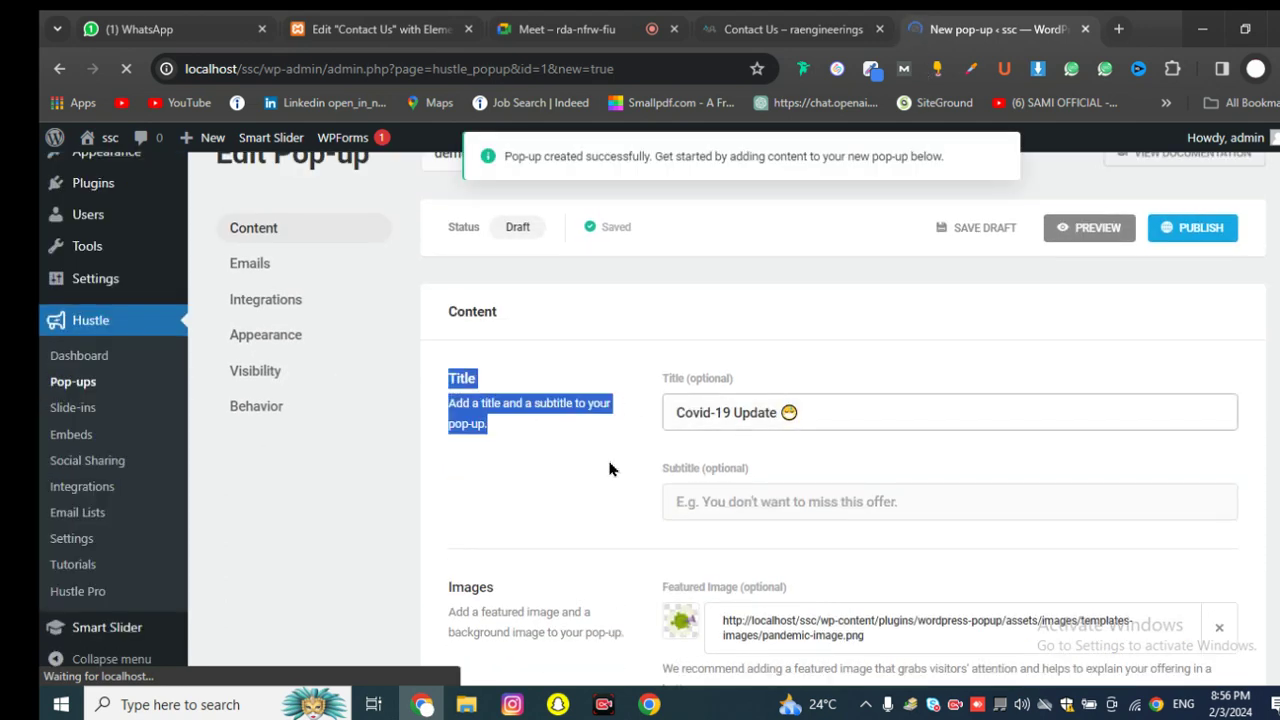
left_click(578, 389)
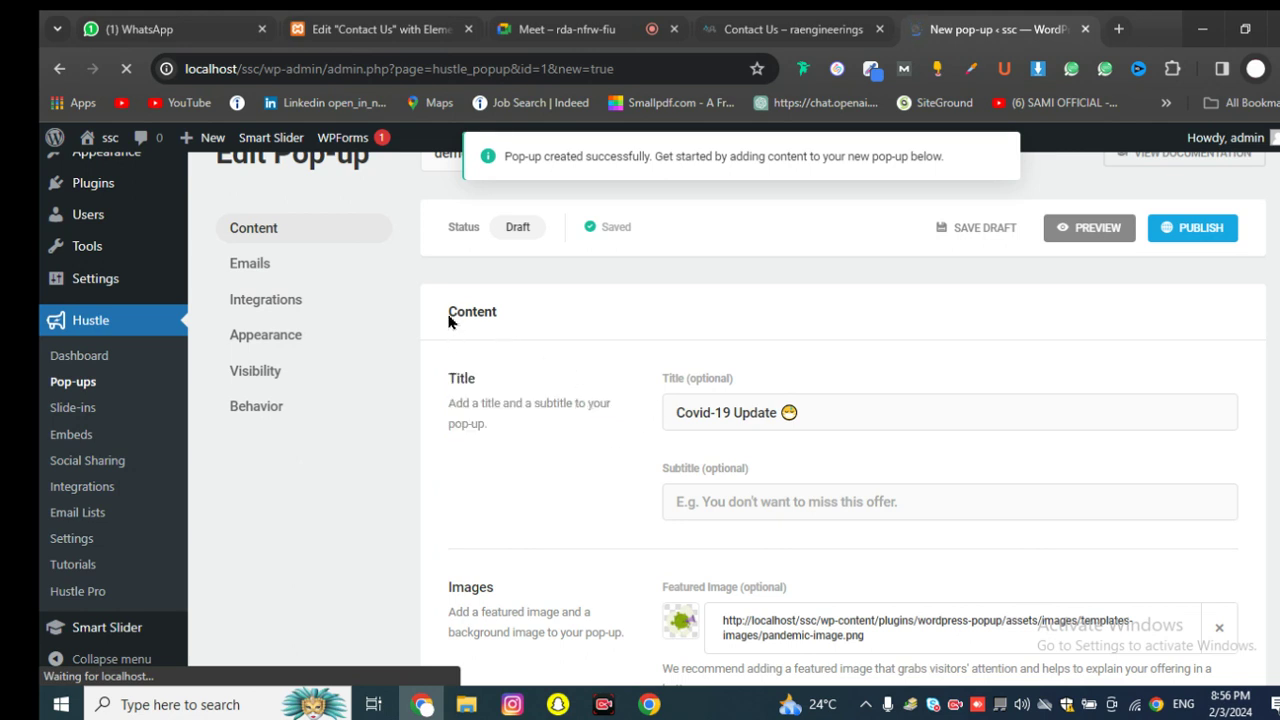
double_click(252, 316)
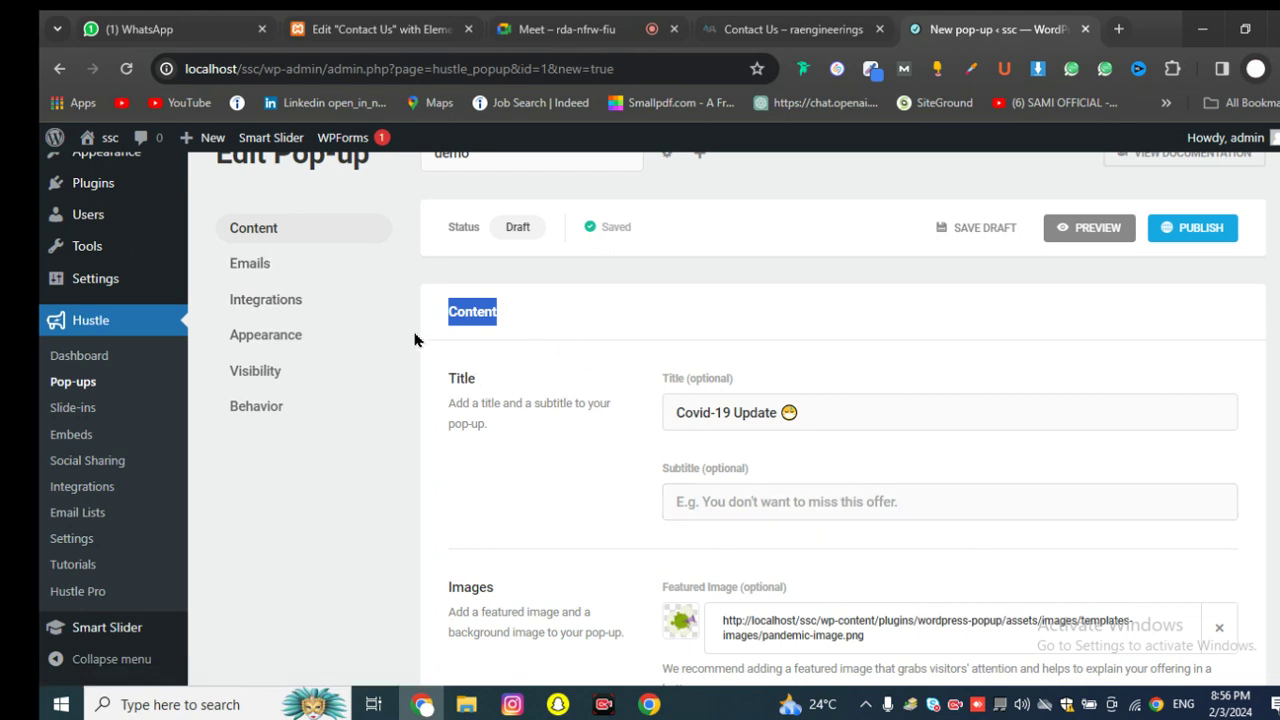
Step: Preview the demo pop-up with the template's original text, image and email field, and return to the editor
left_click(1082, 234)
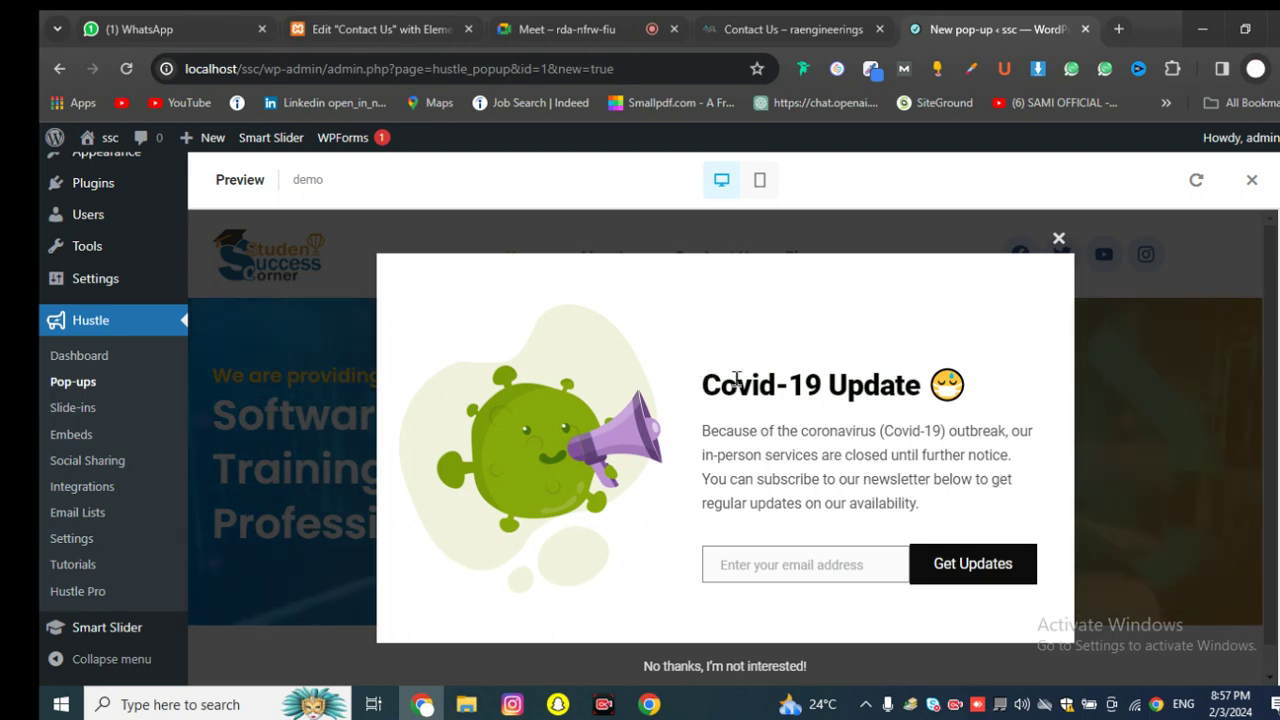
left_click_drag(968, 386, 880, 456)
left_click_drag(922, 500, 663, 371)
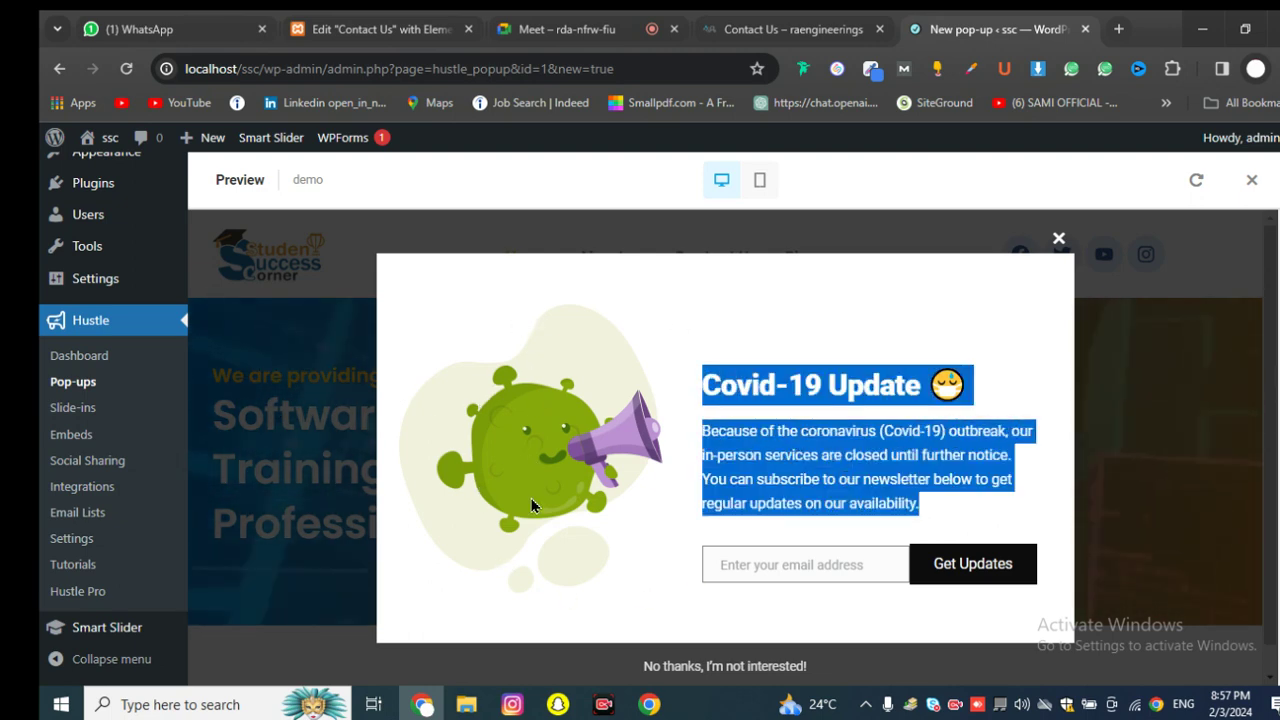
left_click(850, 564)
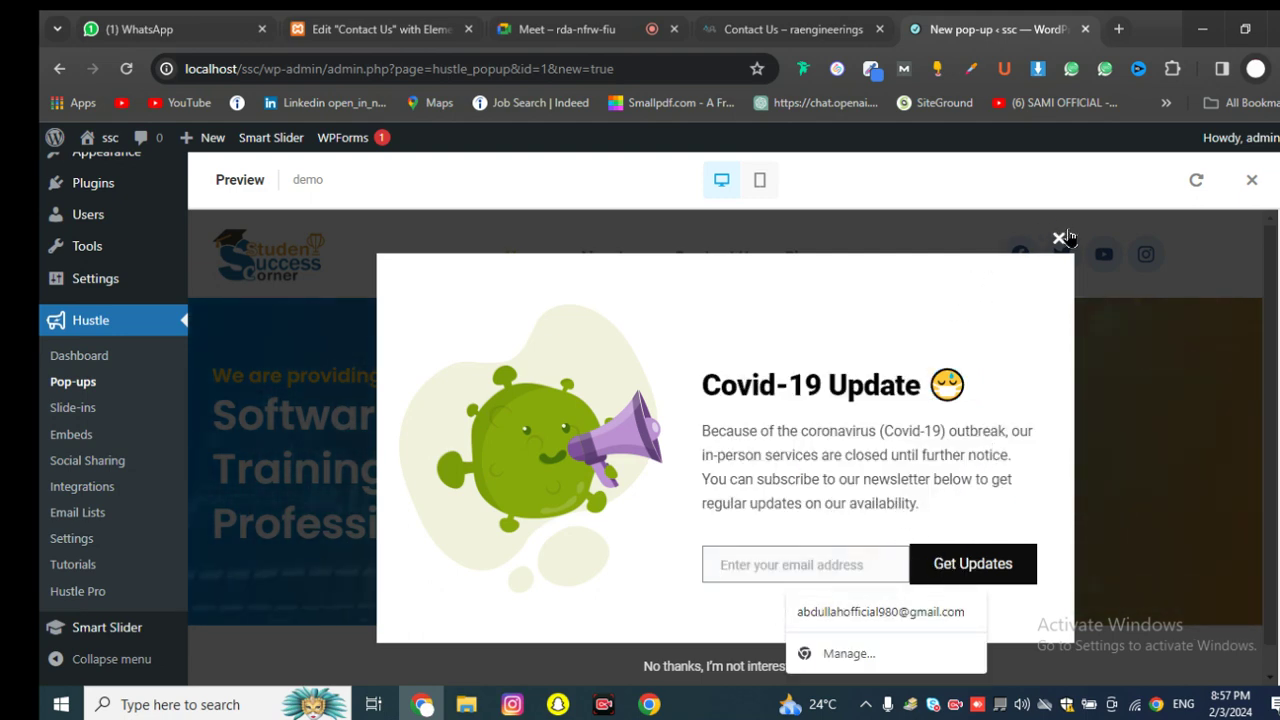
left_click(1058, 238)
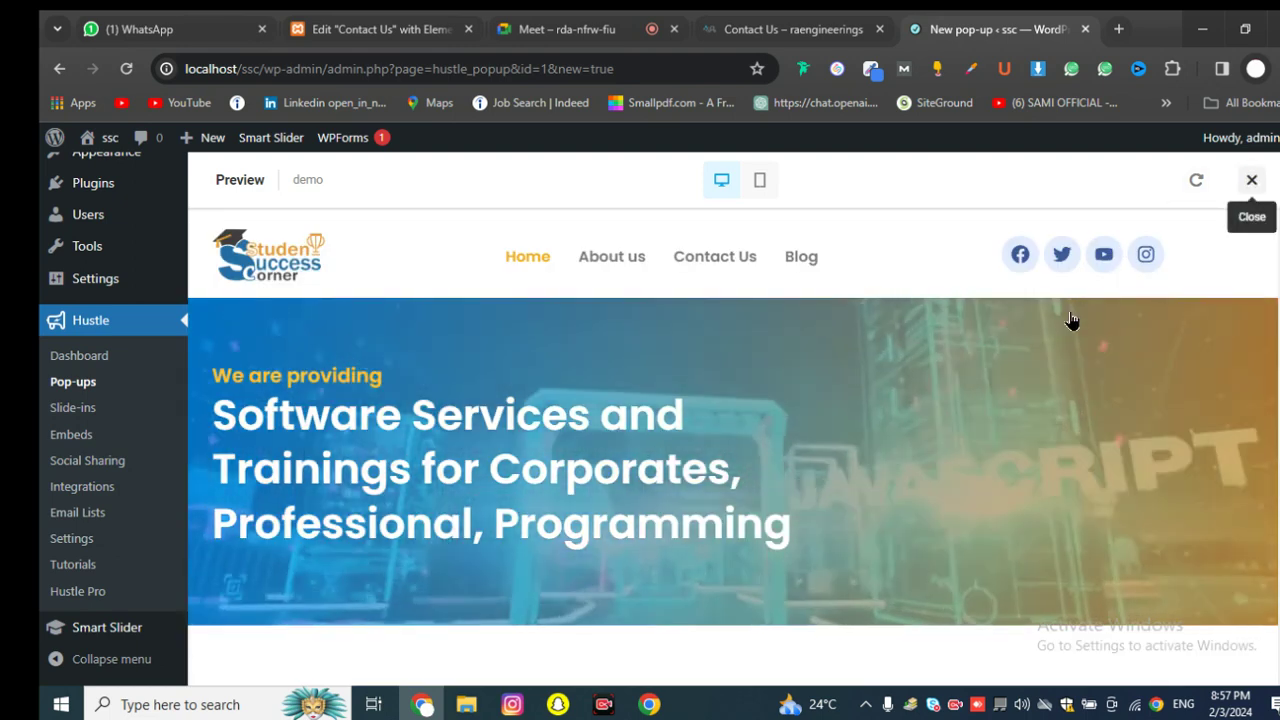
left_click(1250, 181)
Step: Set both the title and the subtitle of the pop-up to "Student Success Corner"
scroll(888, 404, "down", 2)
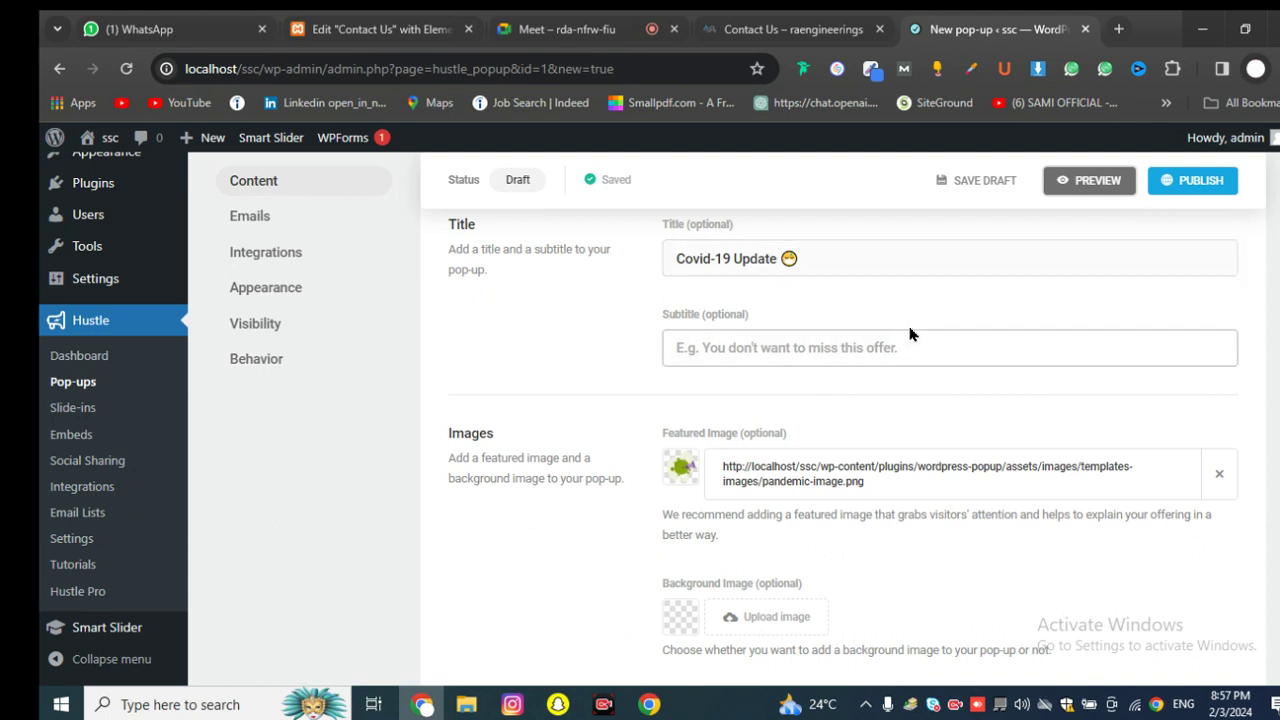
left_click(774, 352)
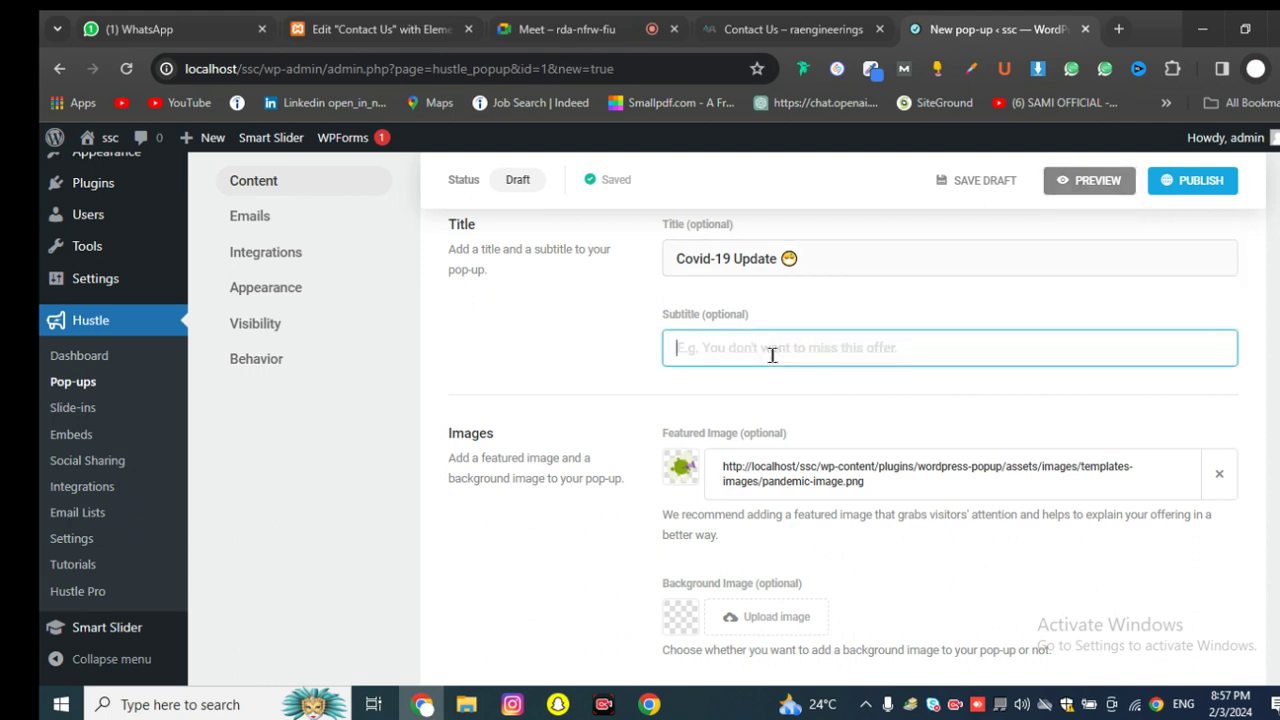
triple_click(800, 259)
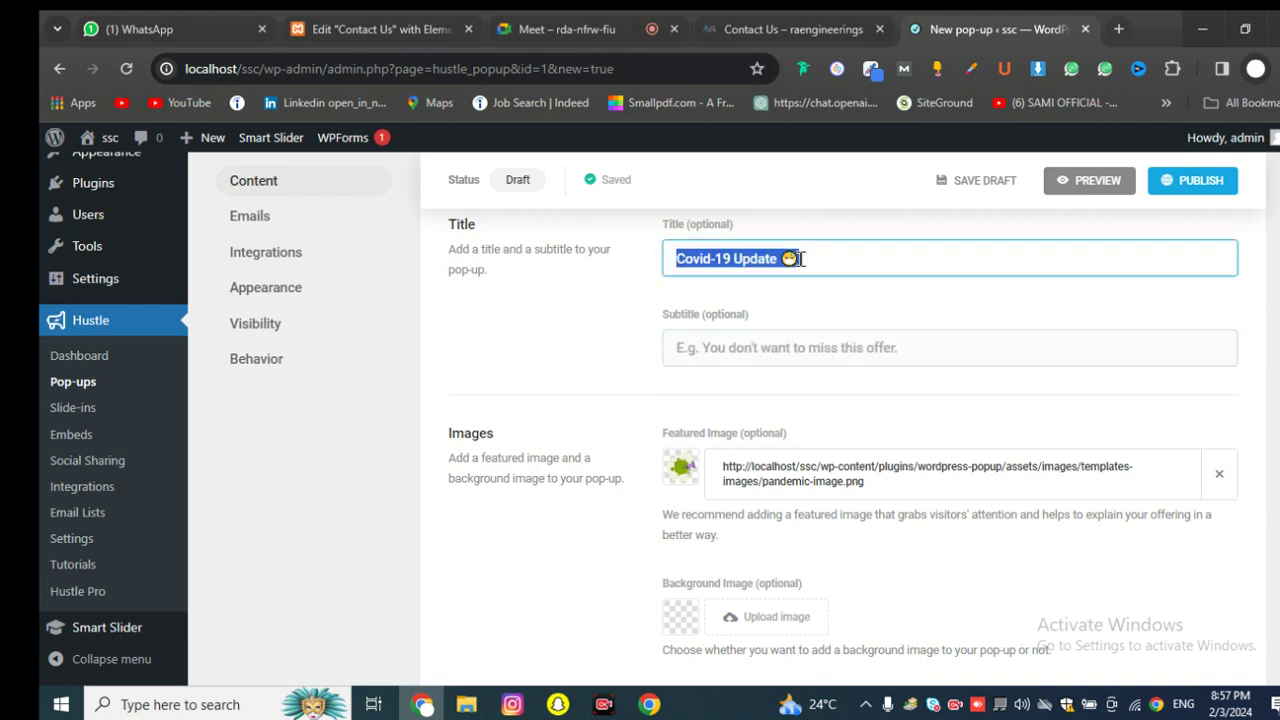
type("Student Success Corner")
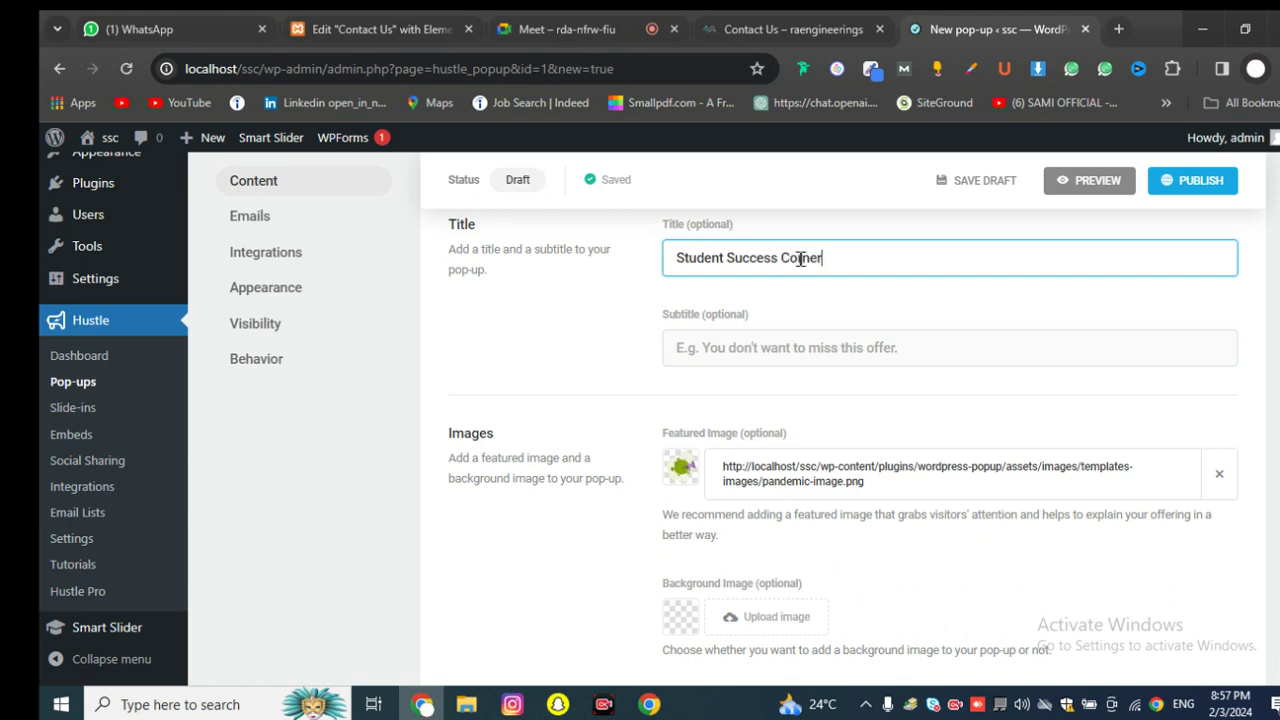
key("ctrl+a")
key("ctrl+c")
left_click(864, 346)
key("ctrl+v")
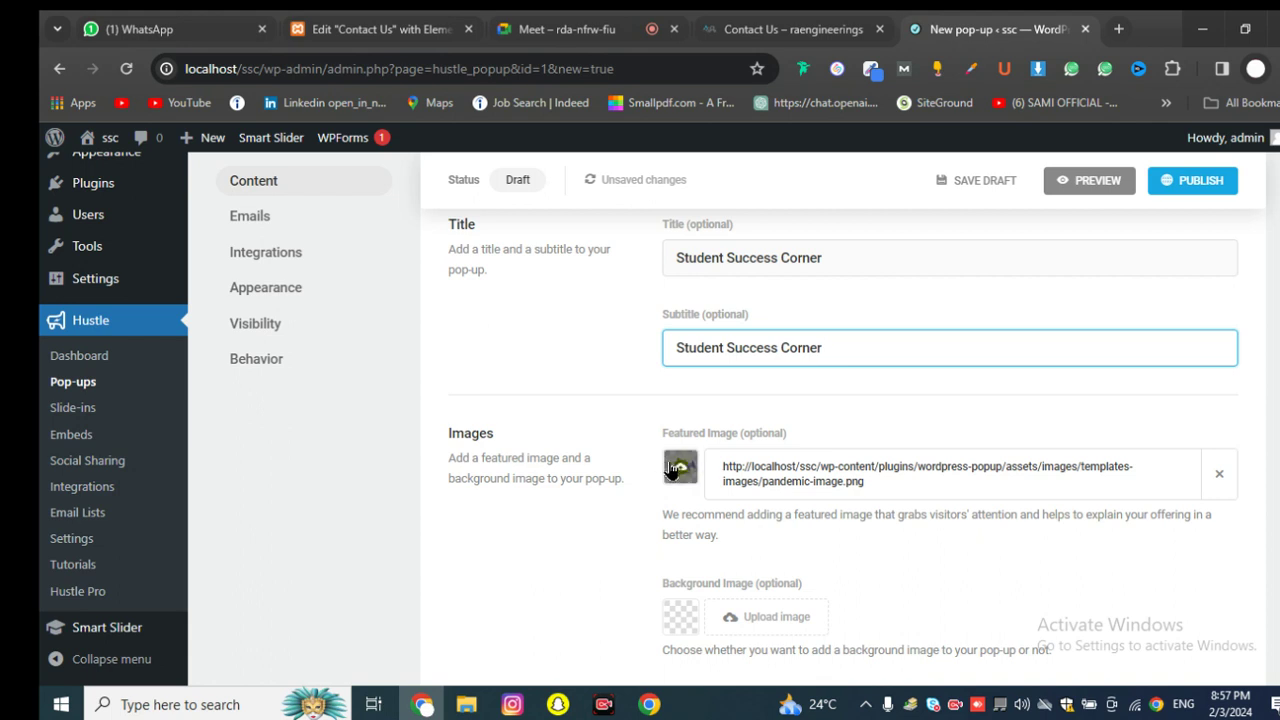
Step: Replace the pop-up's featured image with the logo ssc-main-logo-300x176-1.png from the media library
left_click(1220, 480)
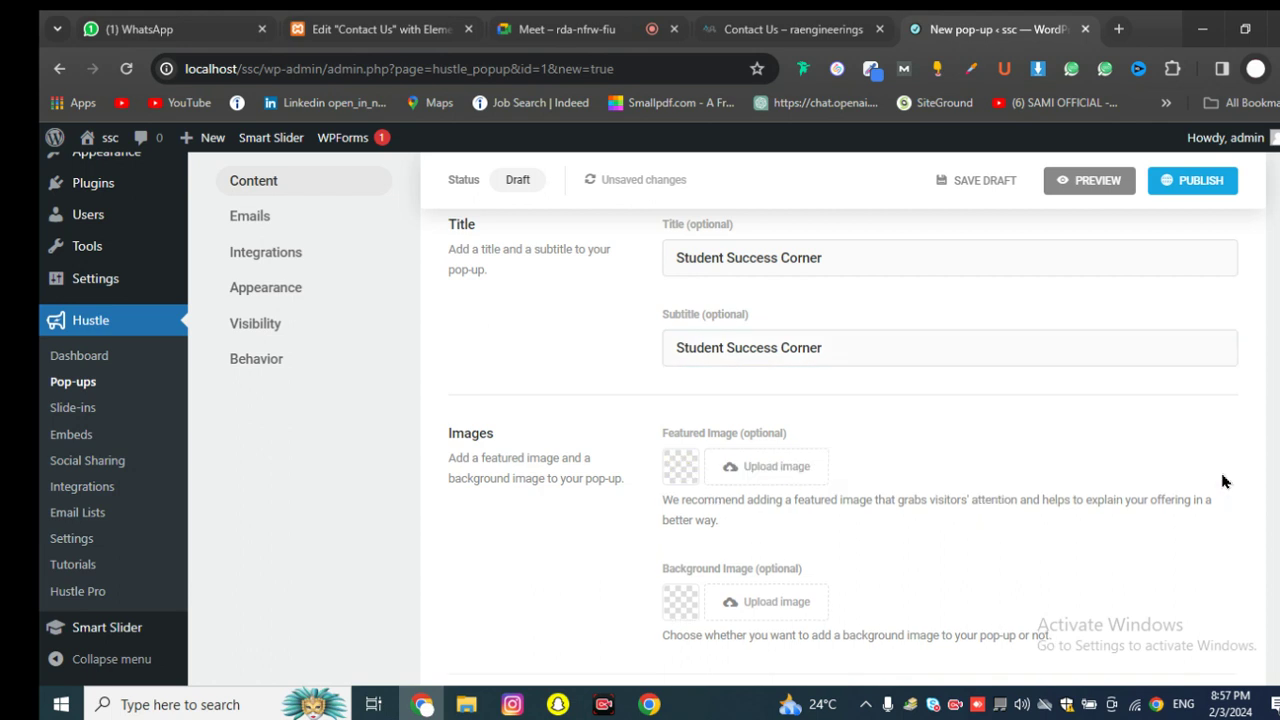
left_click(786, 478)
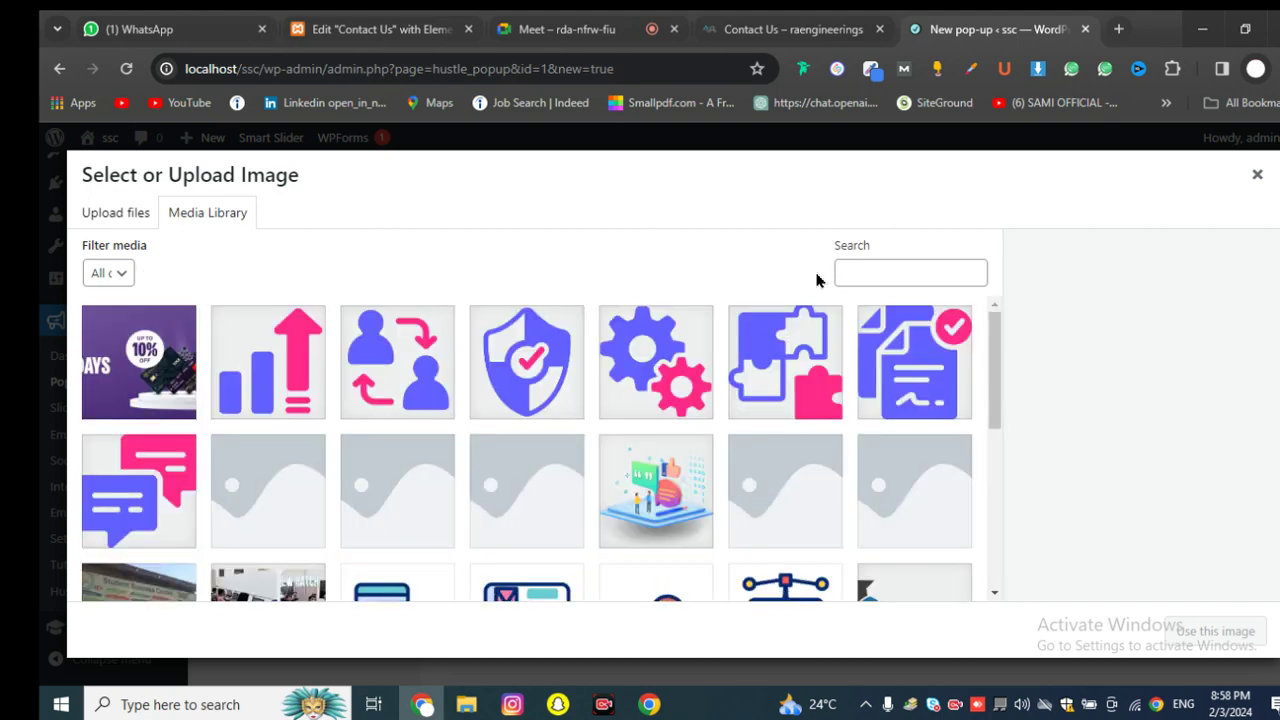
scroll(432, 390, "down", 3)
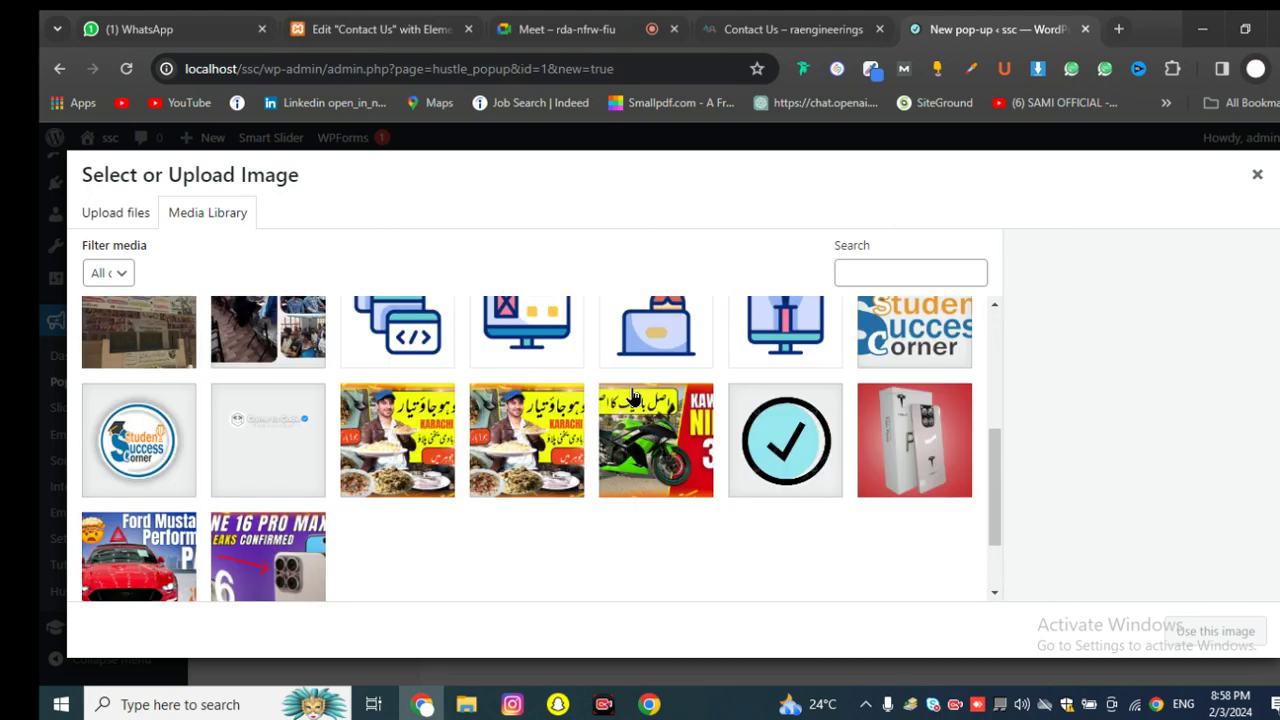
scroll(662, 403, "up", 2)
left_click(914, 465)
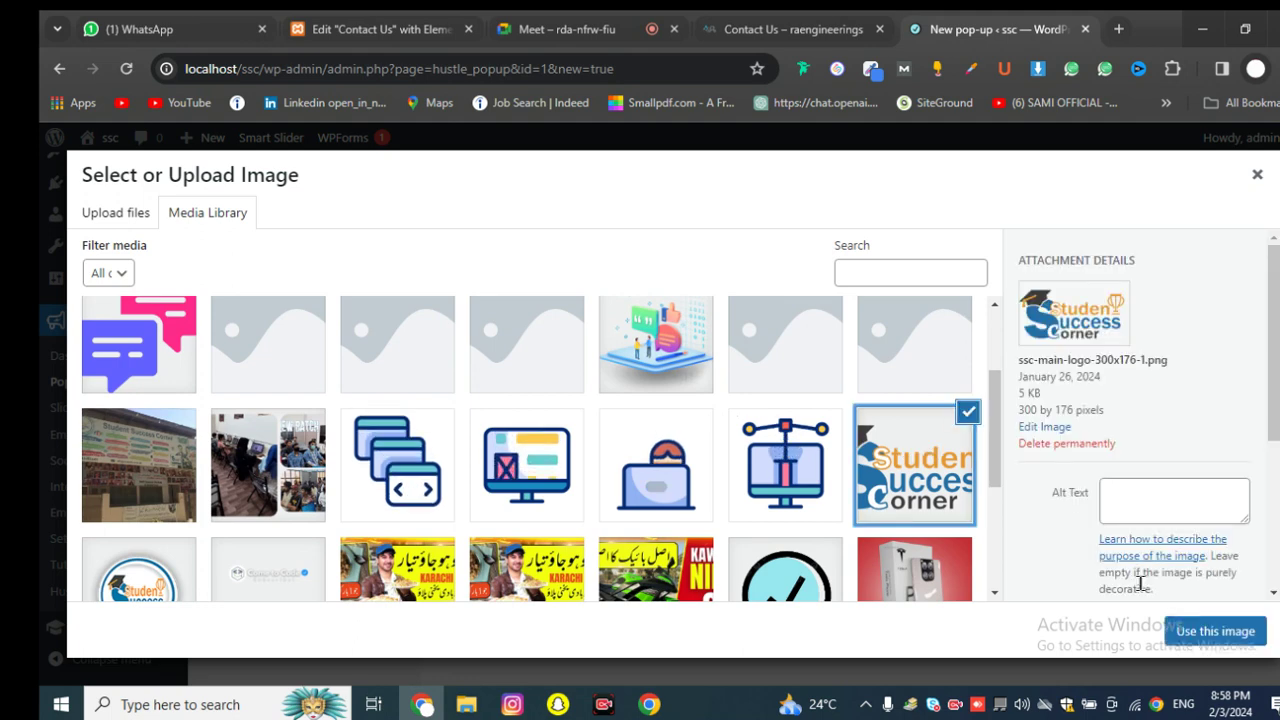
left_click(1214, 631)
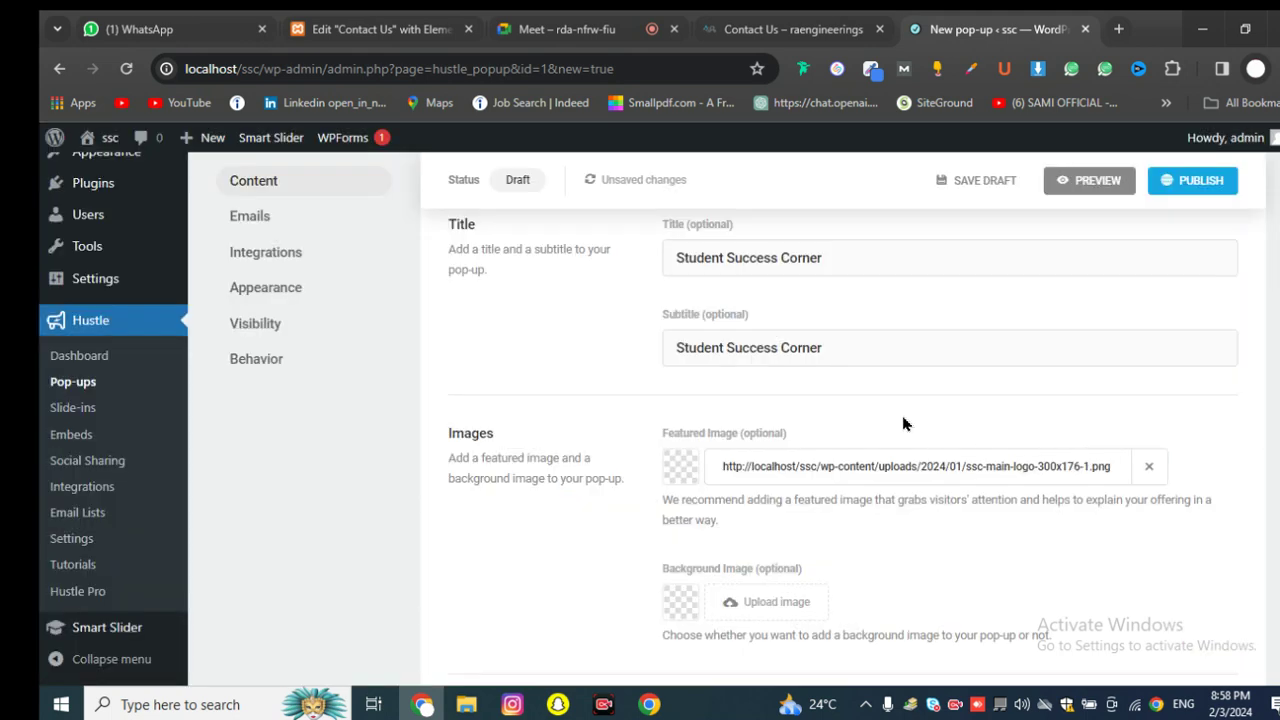
Step: Check the pop-up's main content text, preview the pop-up with its new title and logo, and return to the editor
scroll(903, 425, "down", 5)
scroll(897, 407, "up", 1)
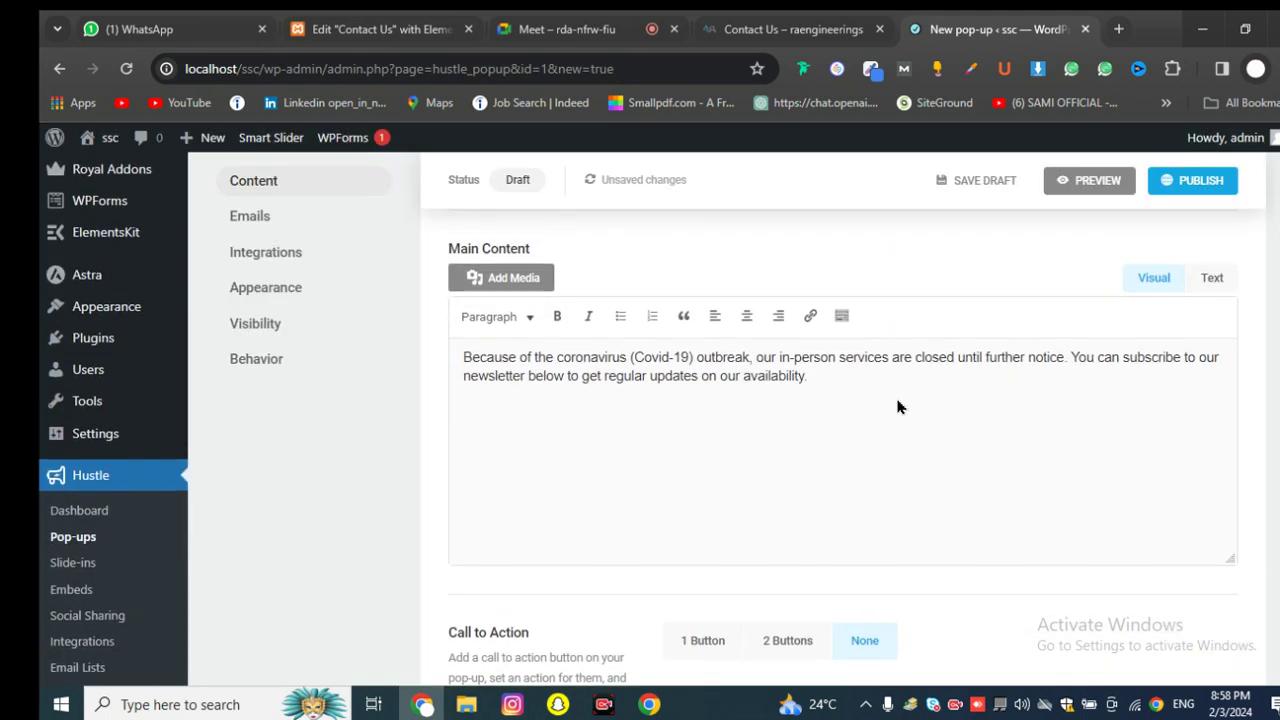
key("ctrl+a")
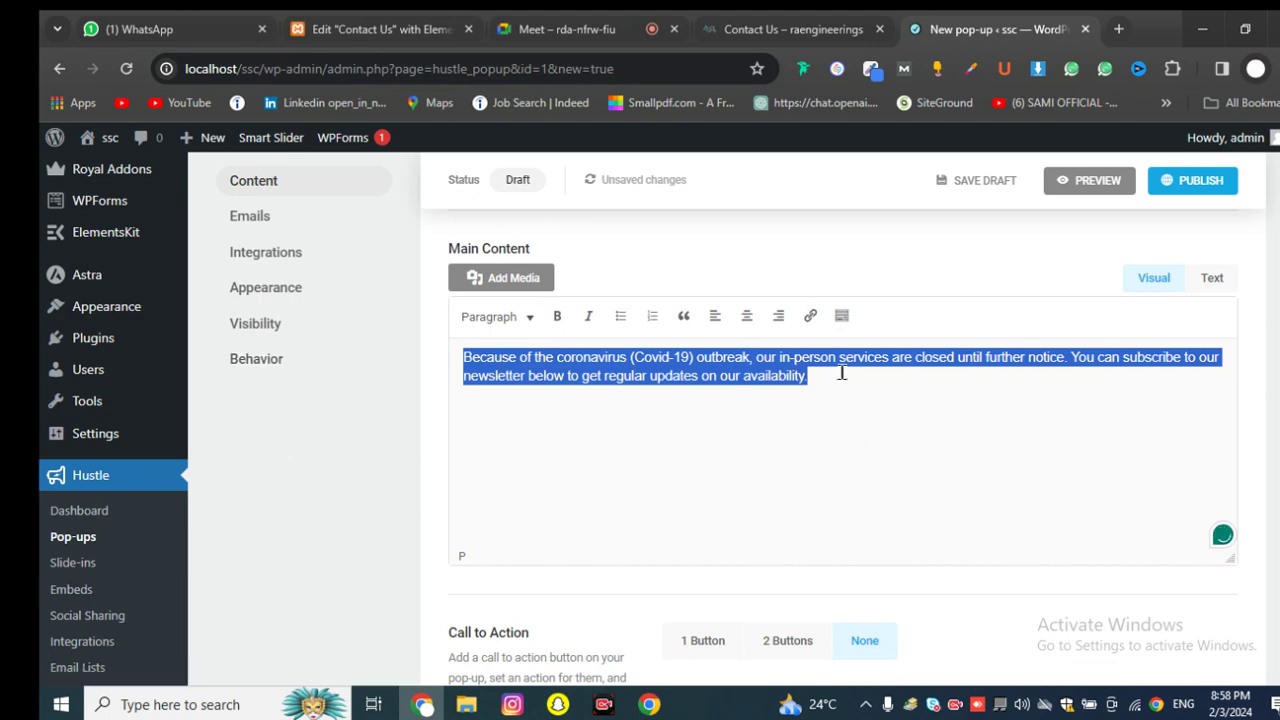
scroll(877, 343, "down", 5)
scroll(874, 351, "up", 15)
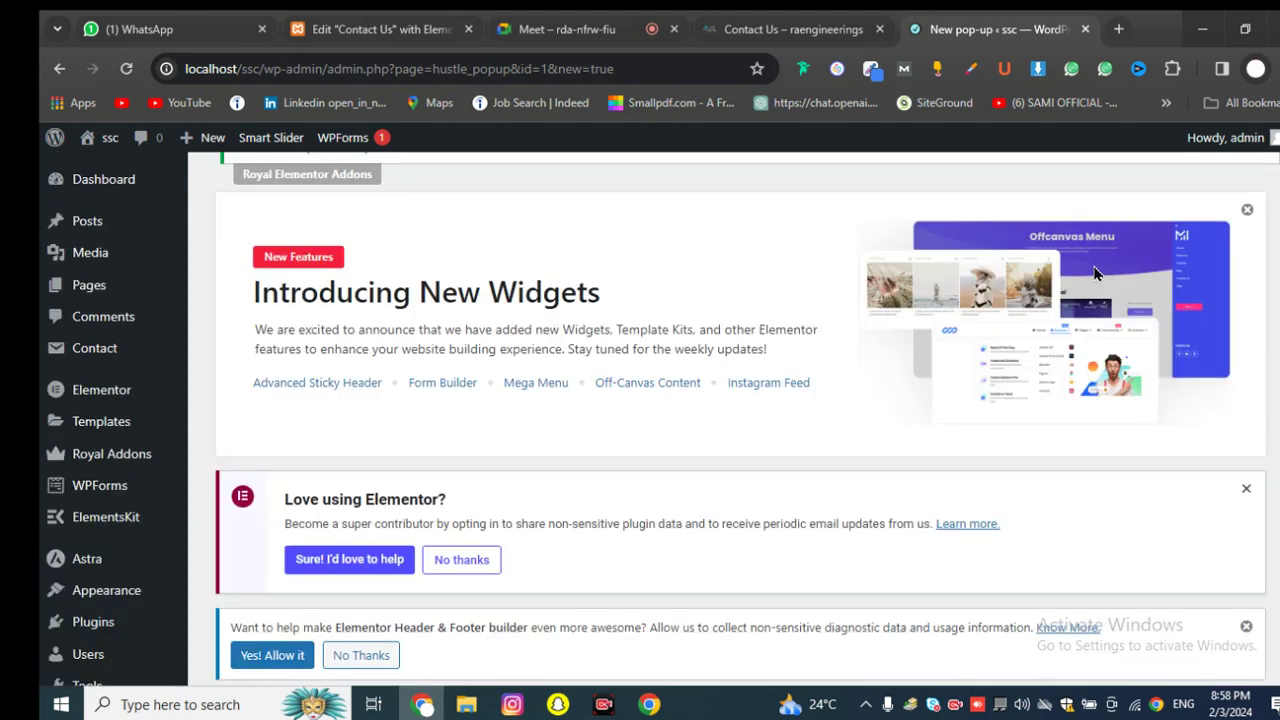
scroll(1098, 300, "down", 5)
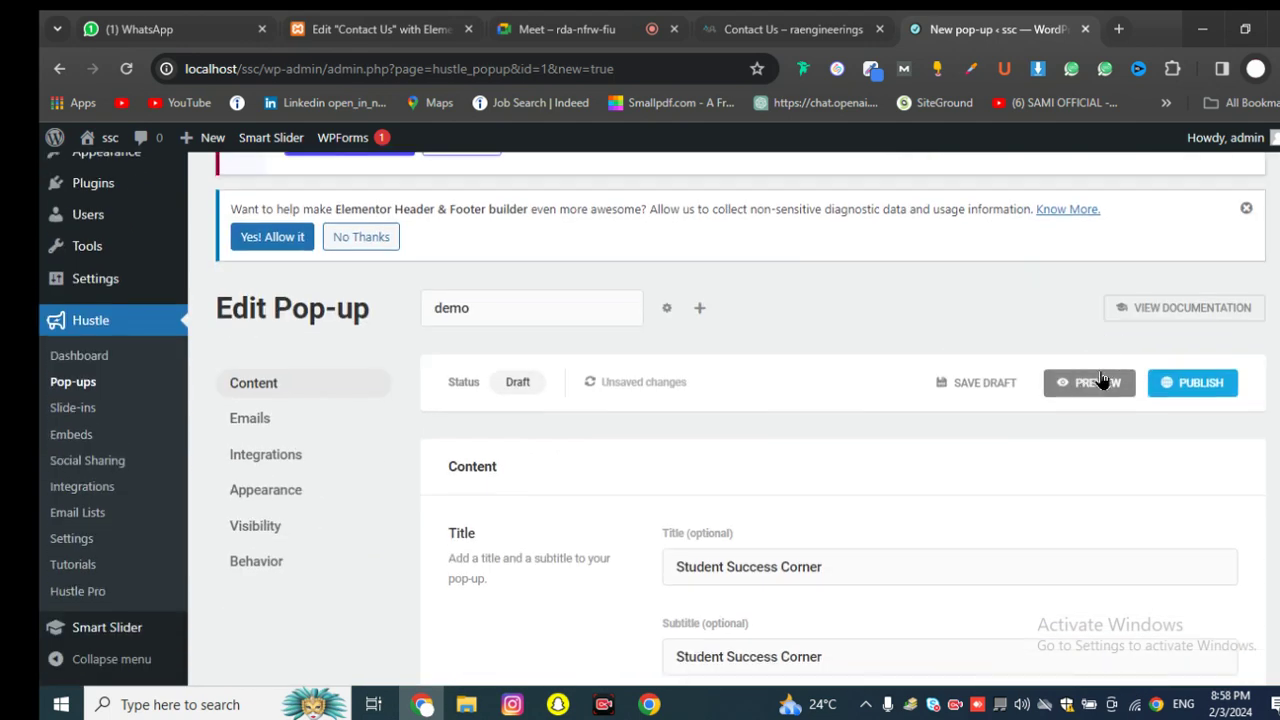
left_click(1098, 382)
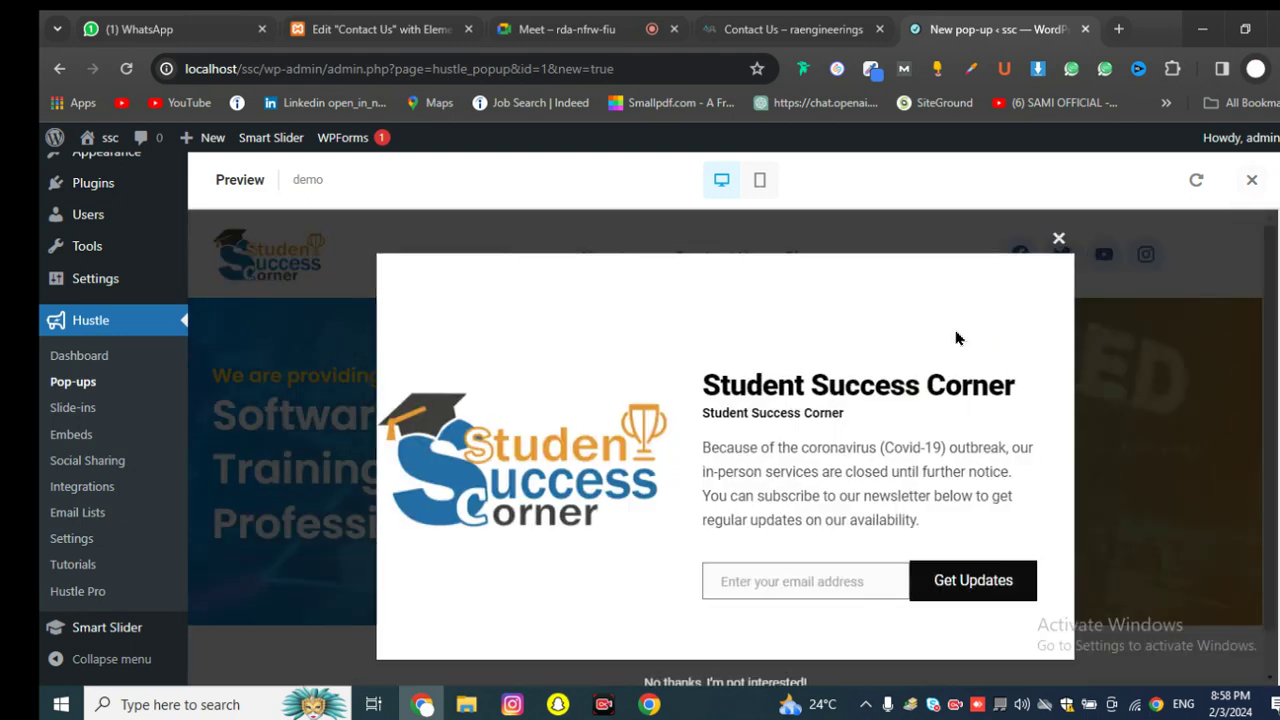
scroll(899, 325, "down", 1)
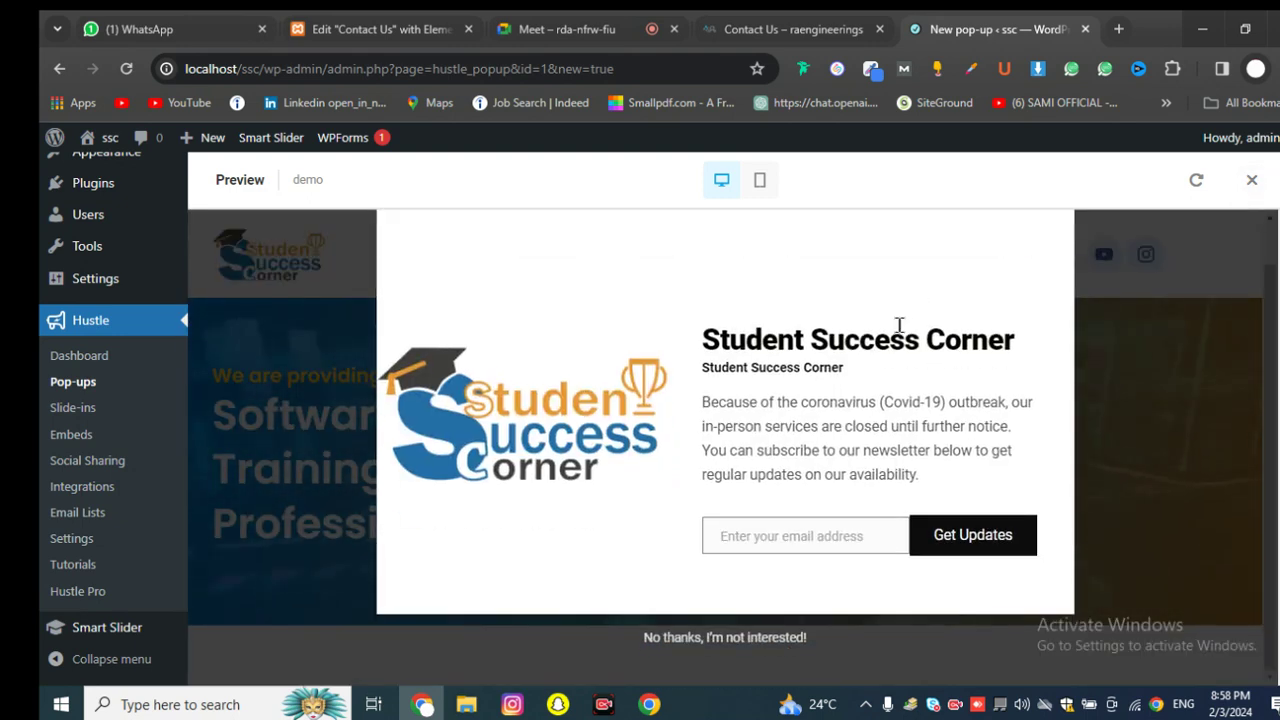
scroll(857, 337, "up", 1)
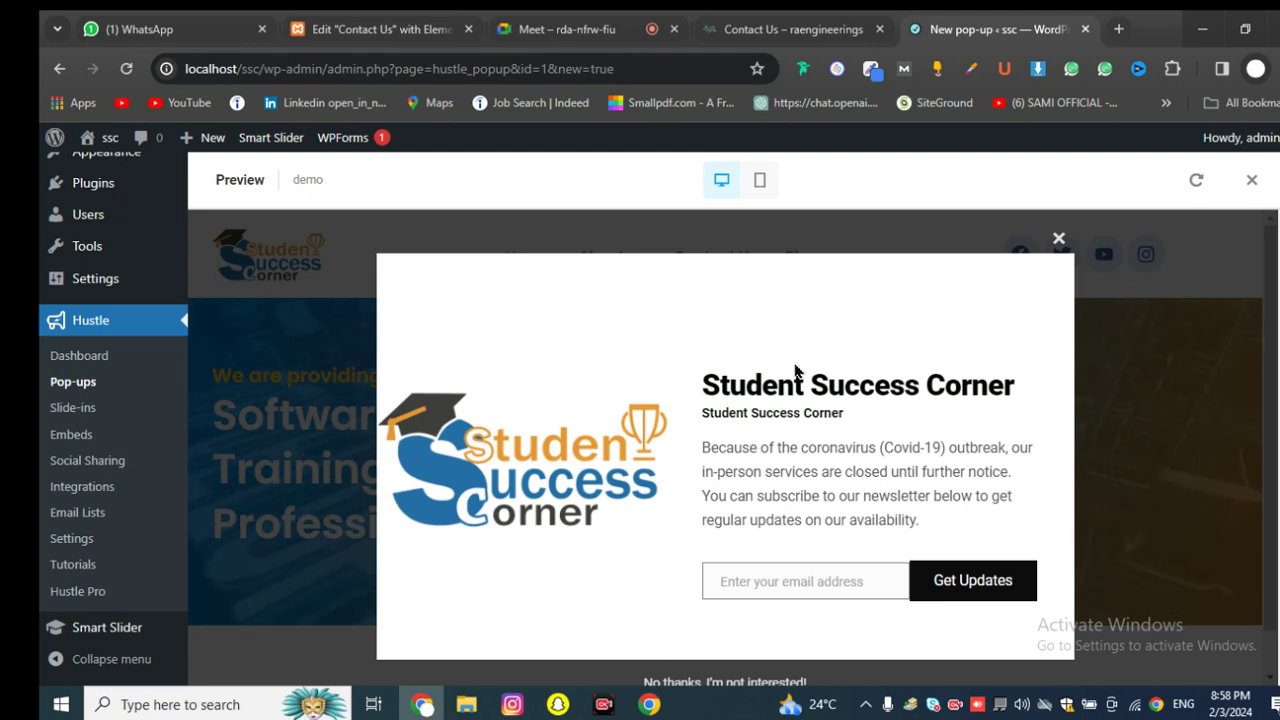
left_click(1060, 240)
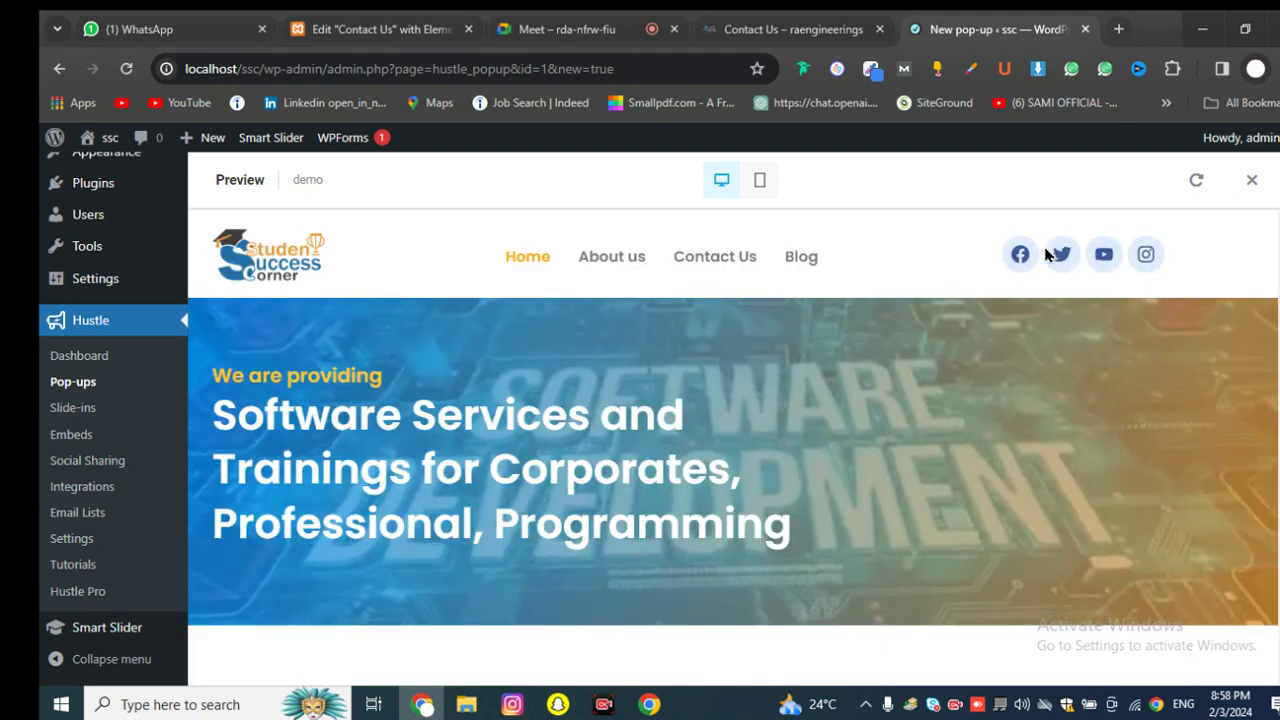
left_click(1252, 180)
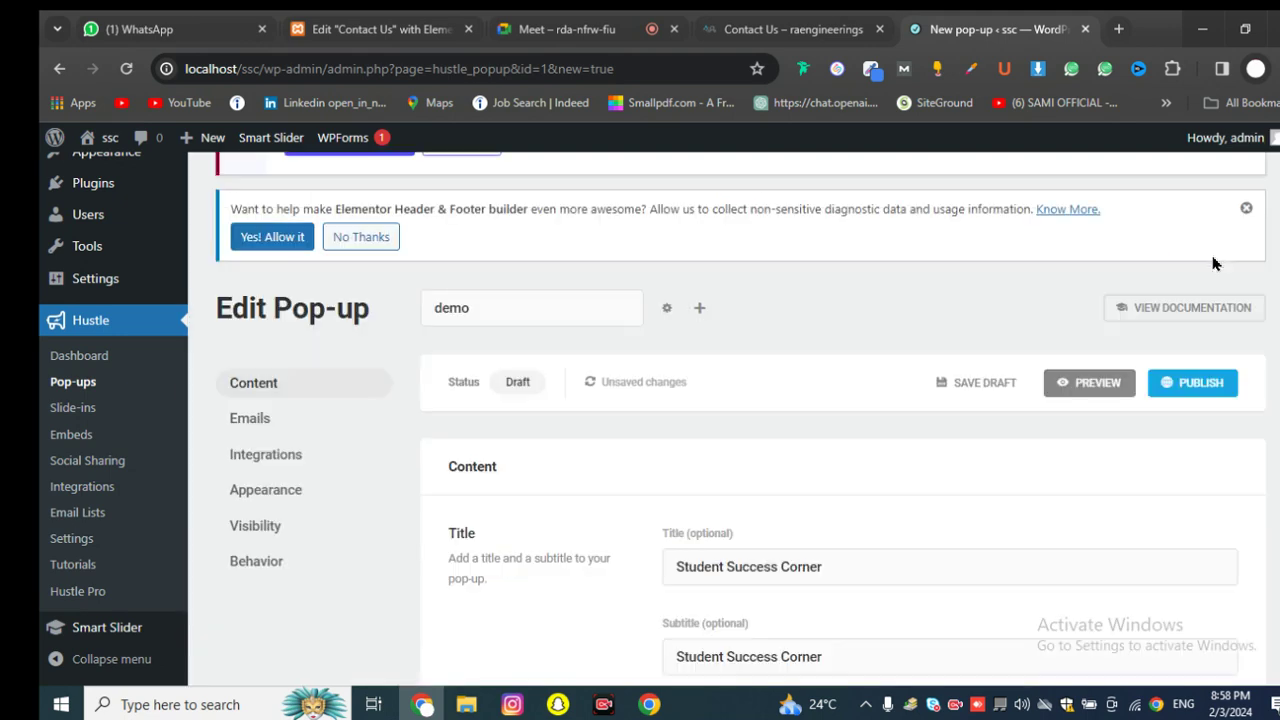
Step: Publish the demo pop-up and open the ssc site in a new browser tab
left_click(1190, 384)
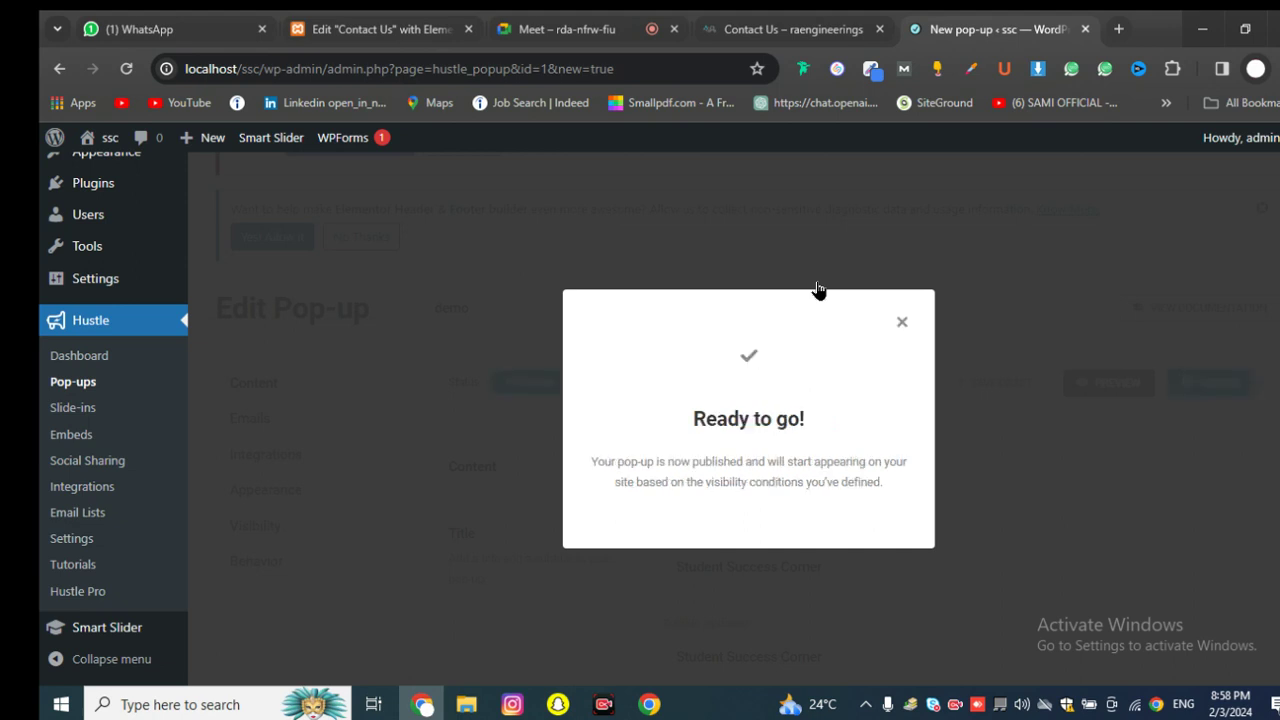
left_click(902, 326)
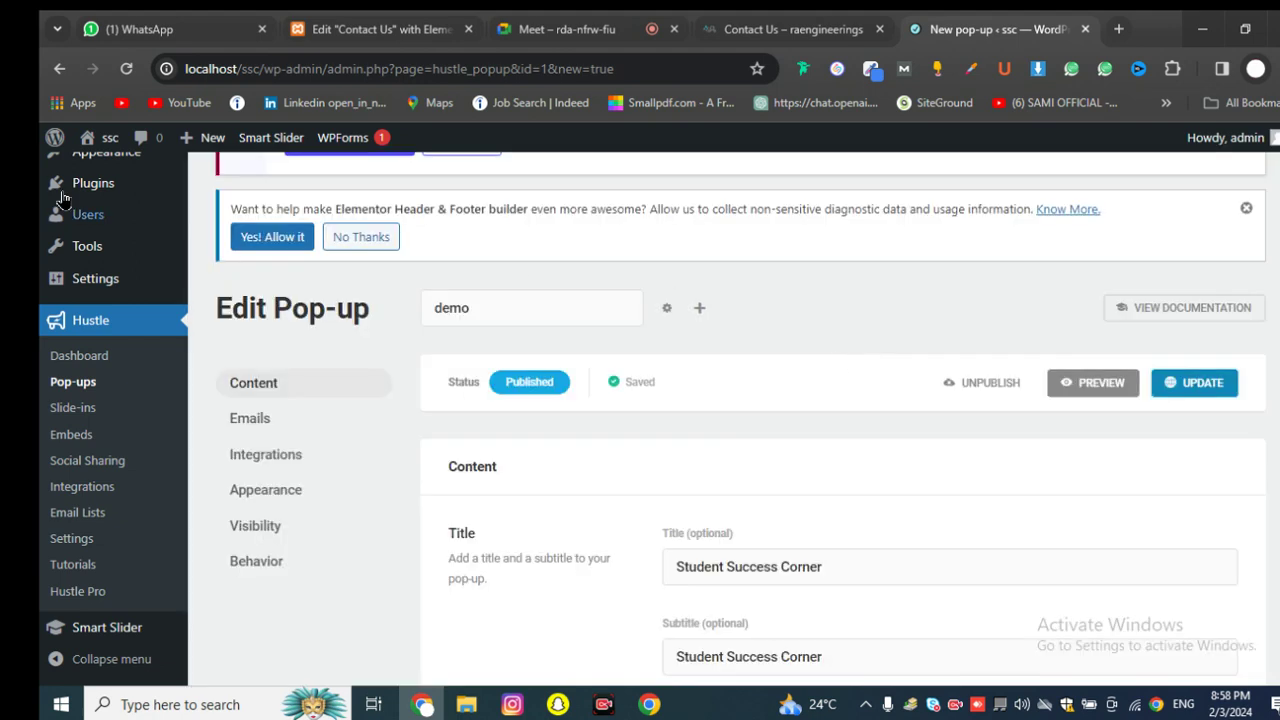
mouse_move(105, 140)
right_click(110, 184)
left_click(160, 190)
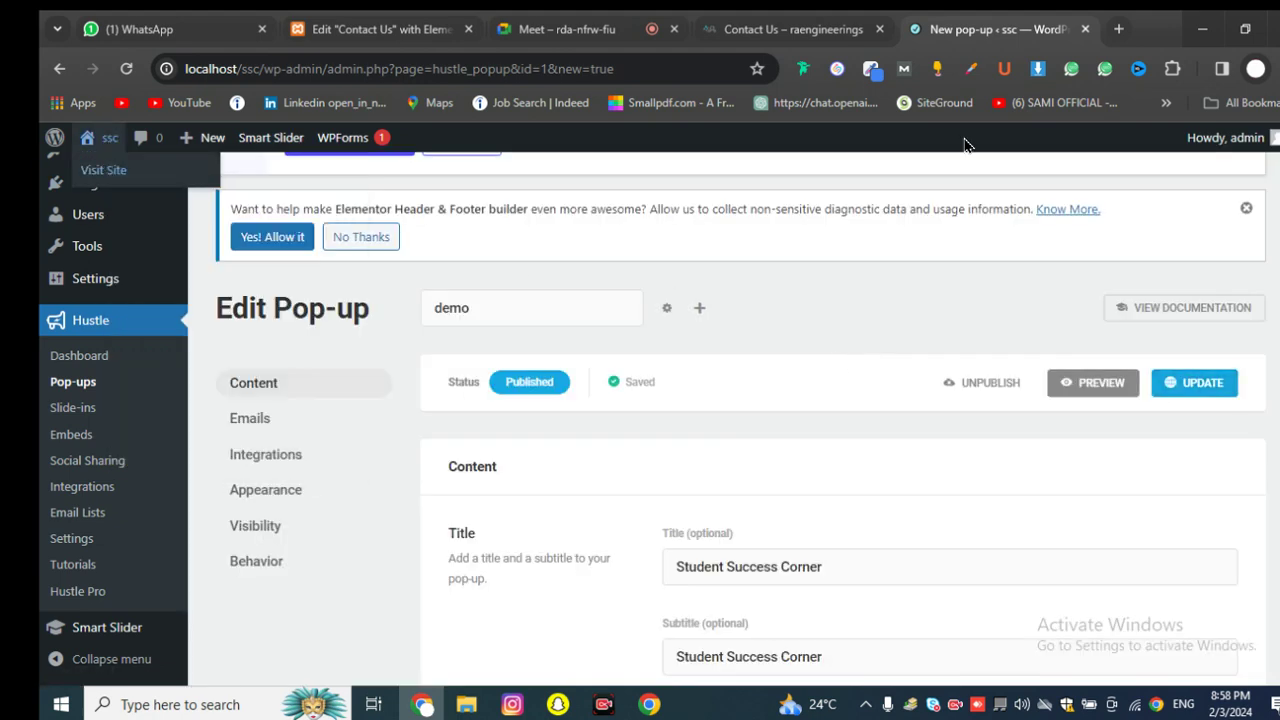
left_click(970, 22)
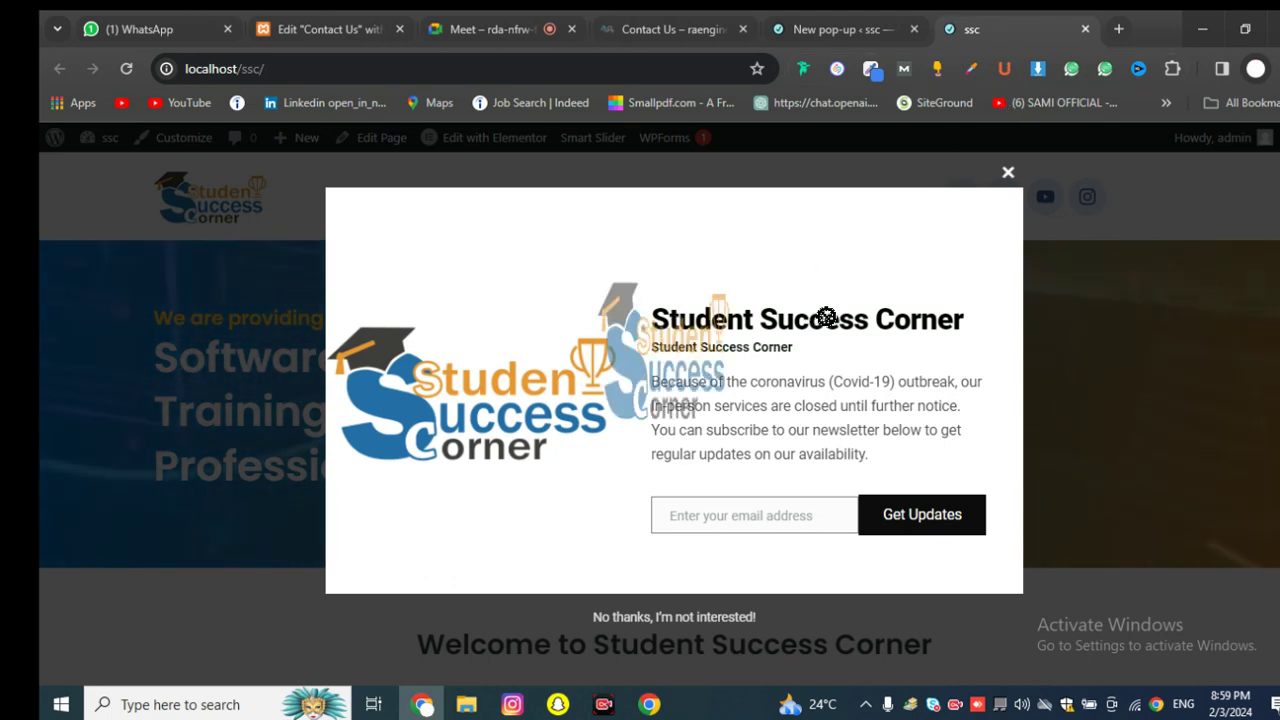
Step: Examine the title, subtitle and body text of the pop-up on the live home page
left_click_drag(650, 347, 796, 347)
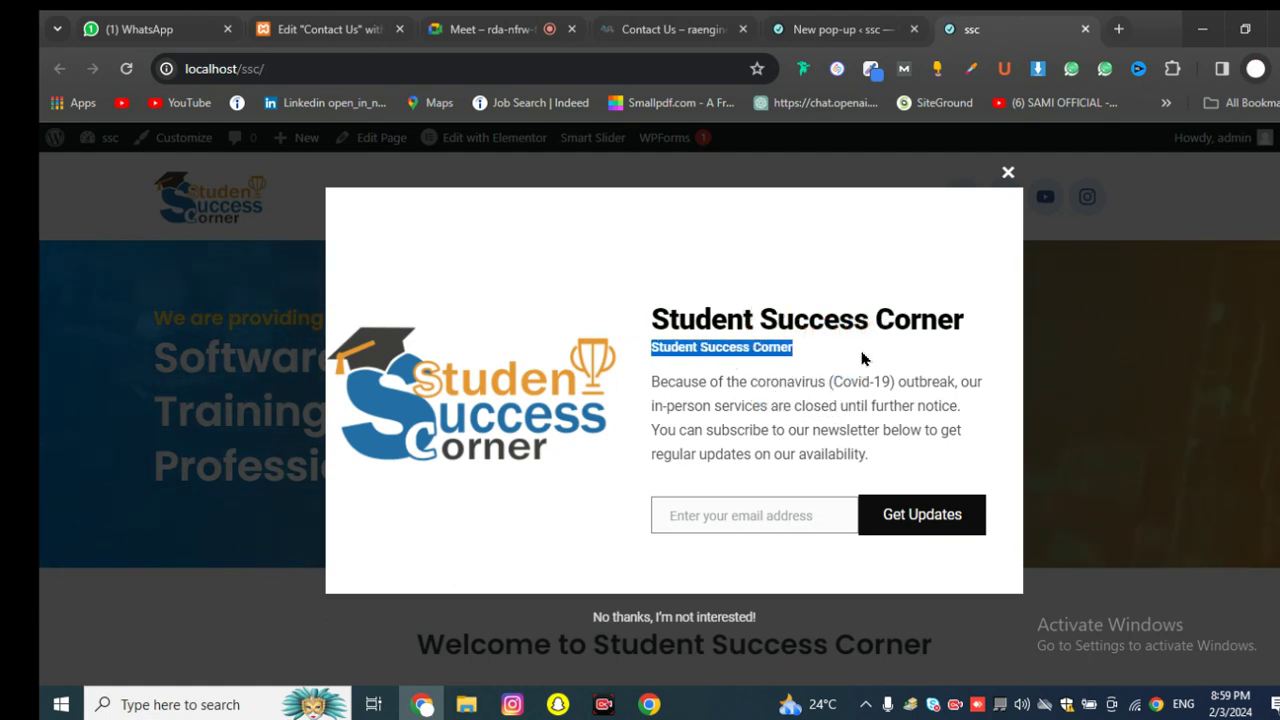
left_click(823, 355)
triple_click(823, 355)
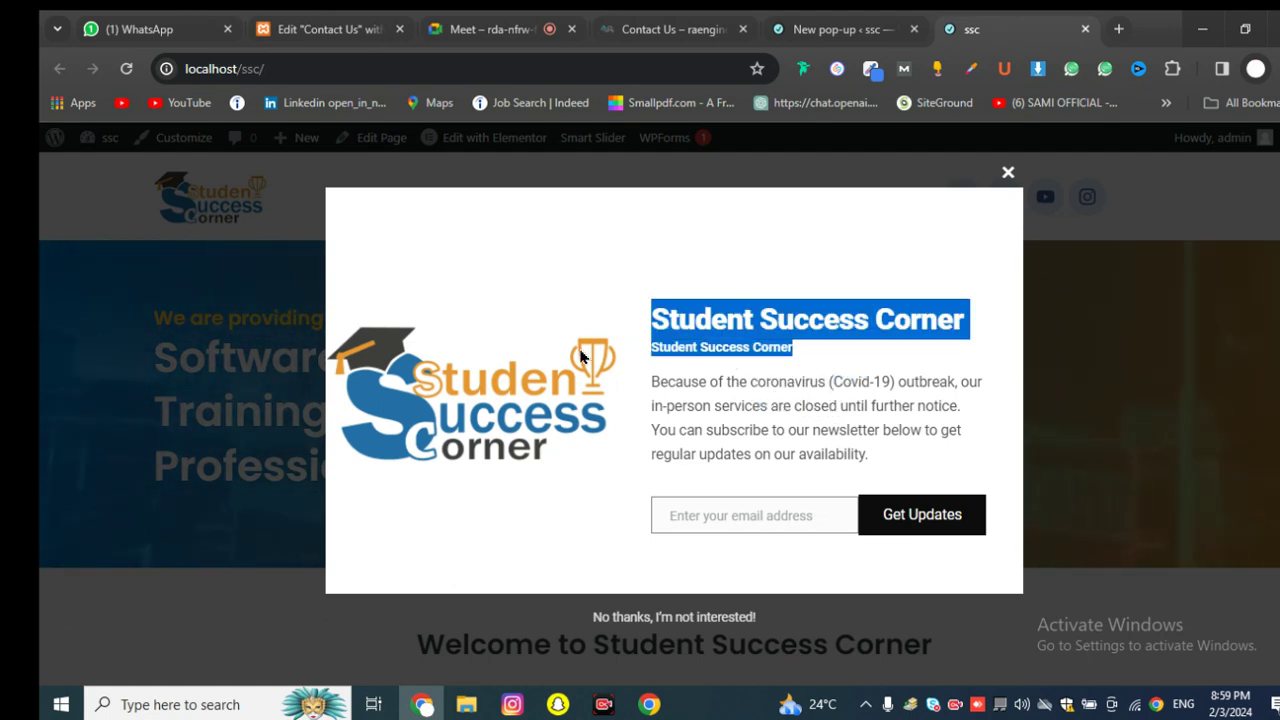
left_click(692, 328)
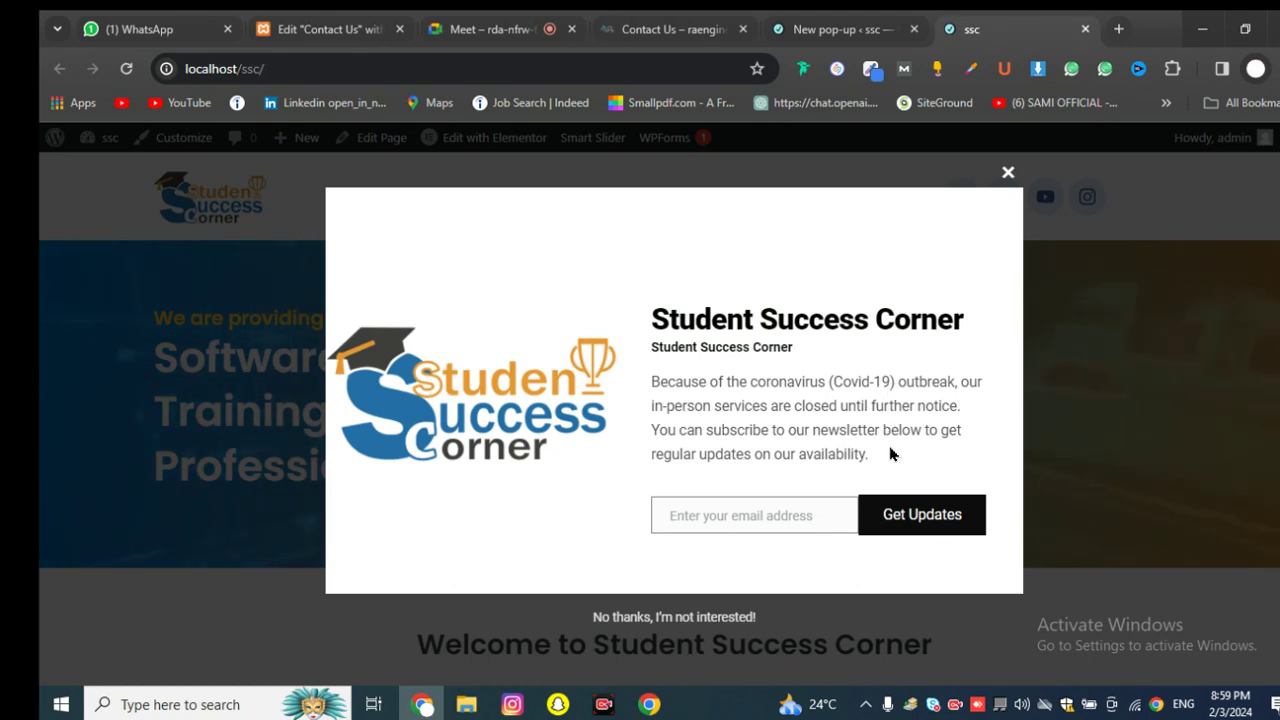
left_click_drag(870, 456, 601, 374)
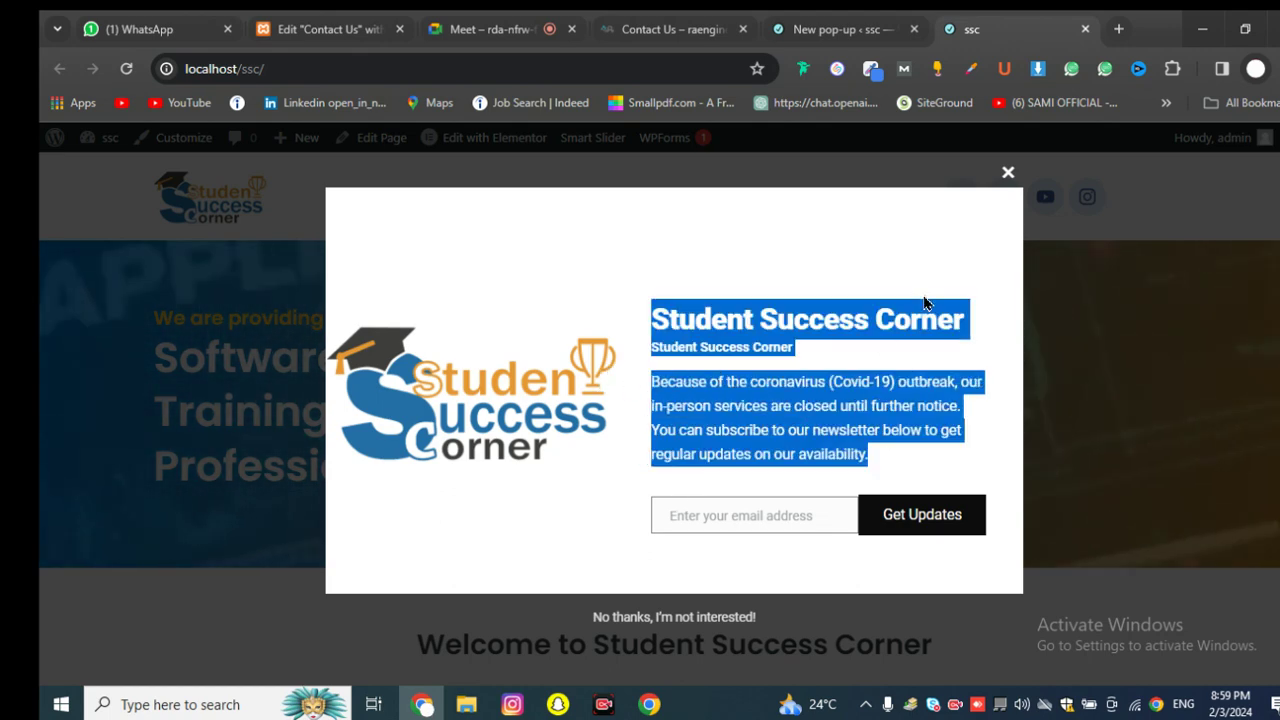
Step: Close the pop-up on the live home page and open the site's About us page
left_click(1008, 172)
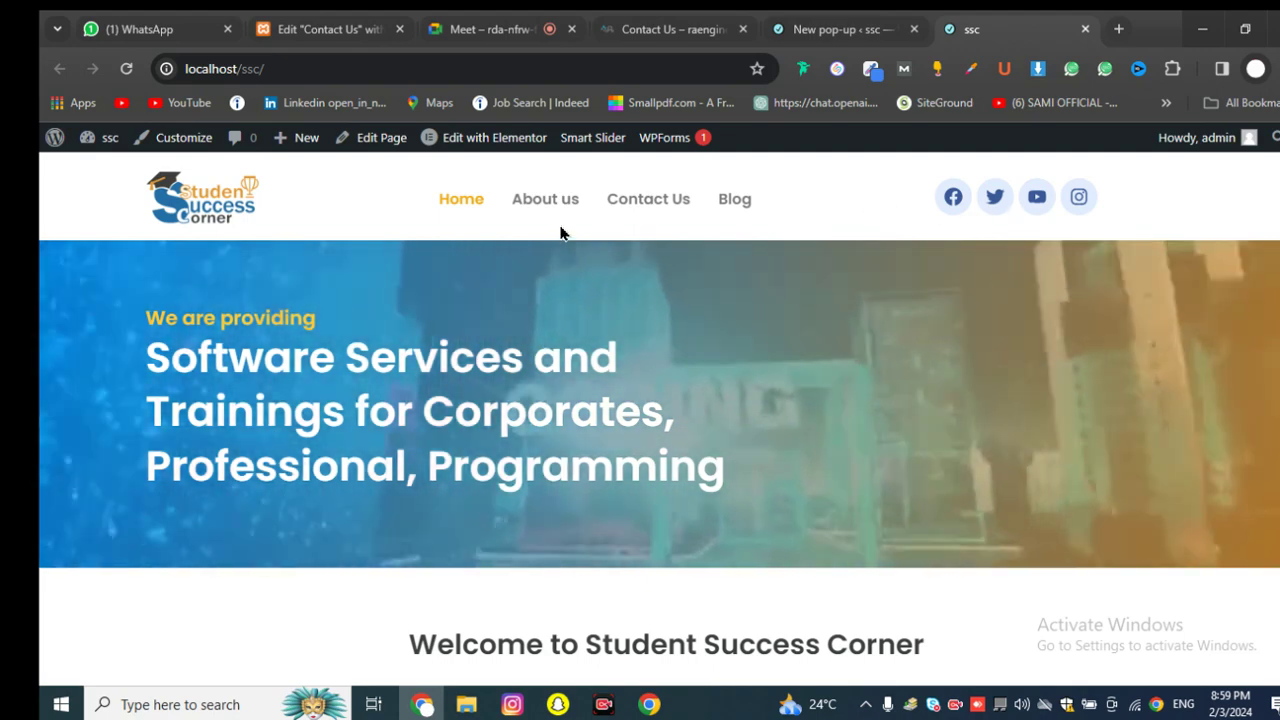
left_click(575, 228)
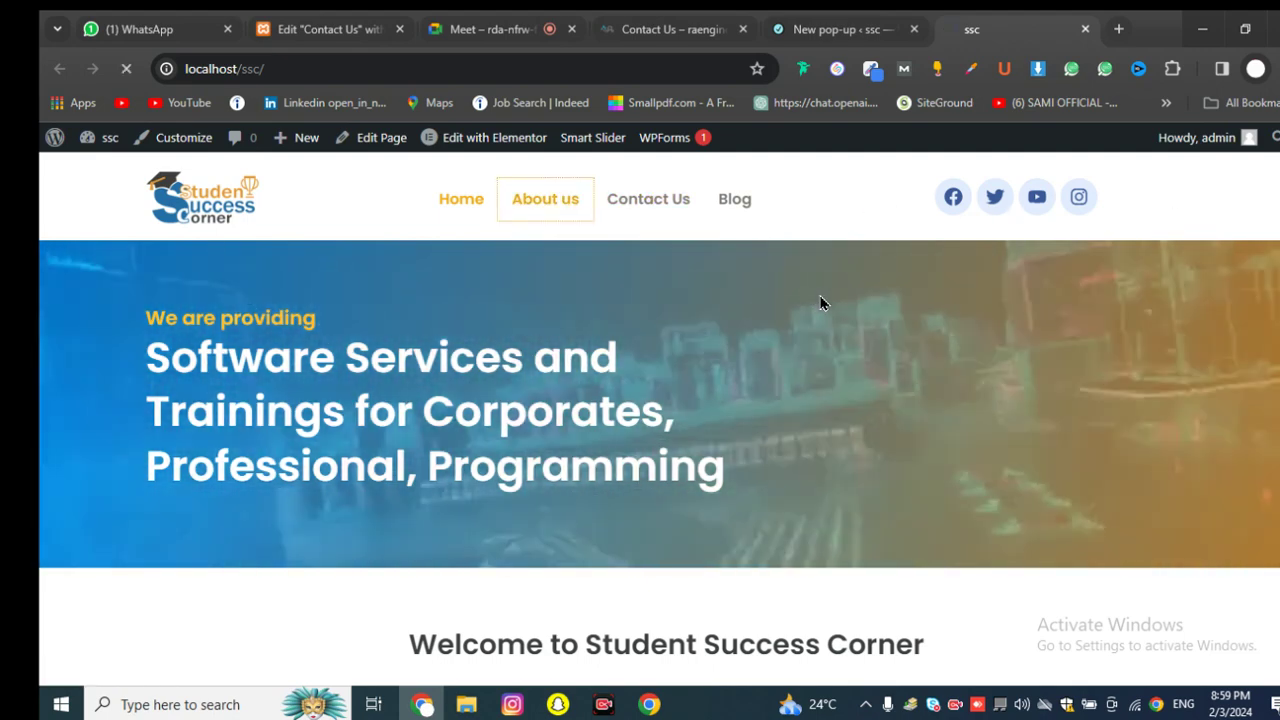
scroll(822, 306, "down", 5)
scroll(824, 306, "down", 15)
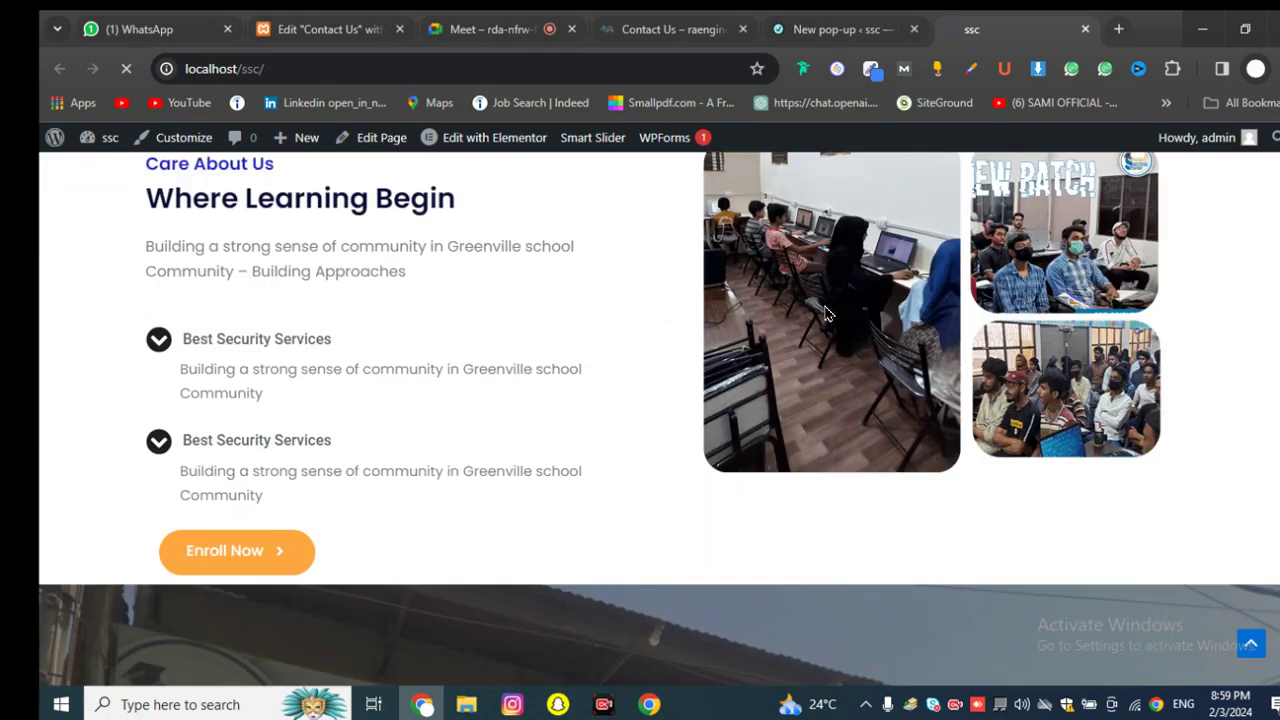
scroll(828, 312, "down", 5)
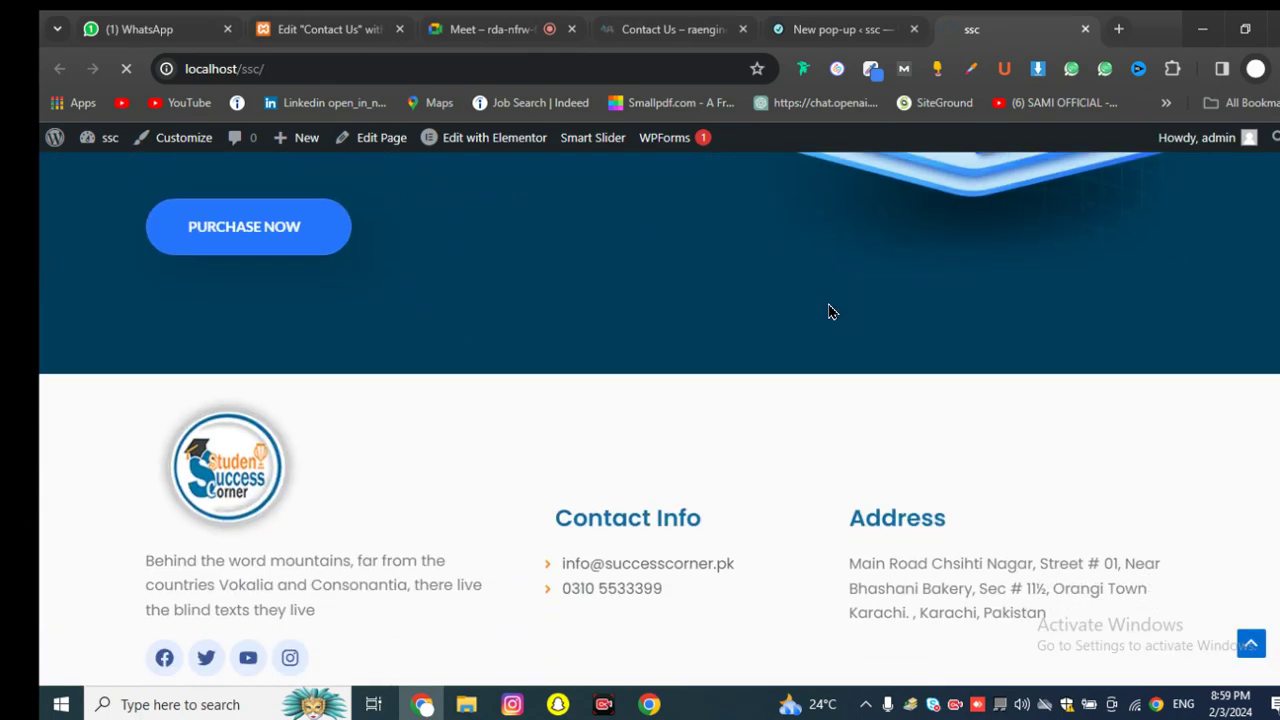
scroll(828, 312, "up", 20)
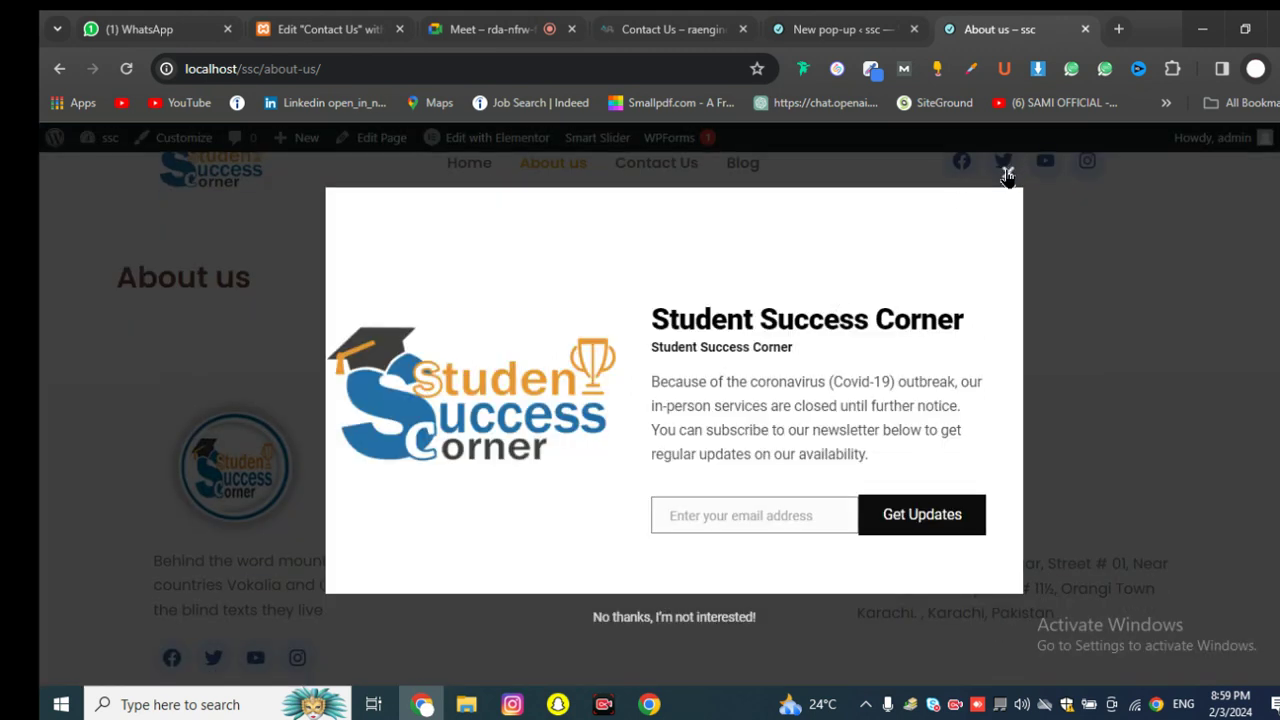
Step: Fill in the saved e-mail address in the About us page's pop-up and submit it to get updates
left_click(788, 518)
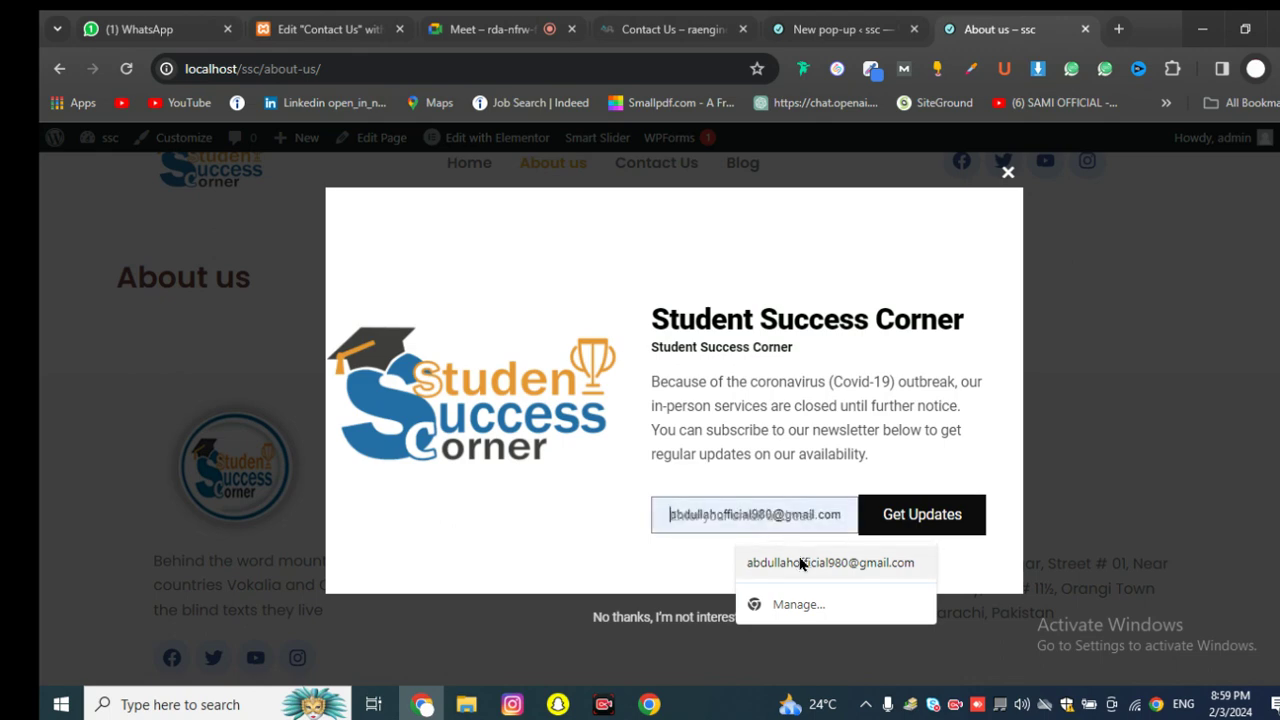
left_click(800, 563)
left_click(908, 530)
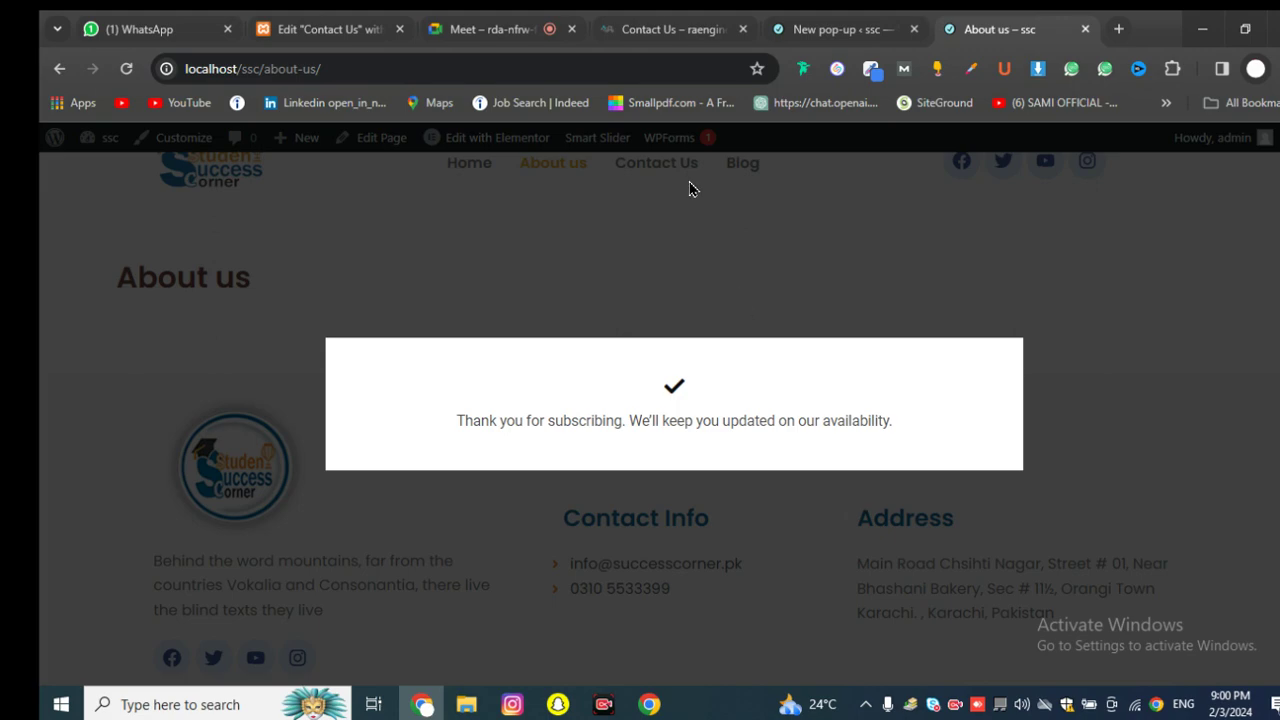
Step: Return to the demo pop-up editor and reload the page
left_click(670, 29)
left_click(840, 29)
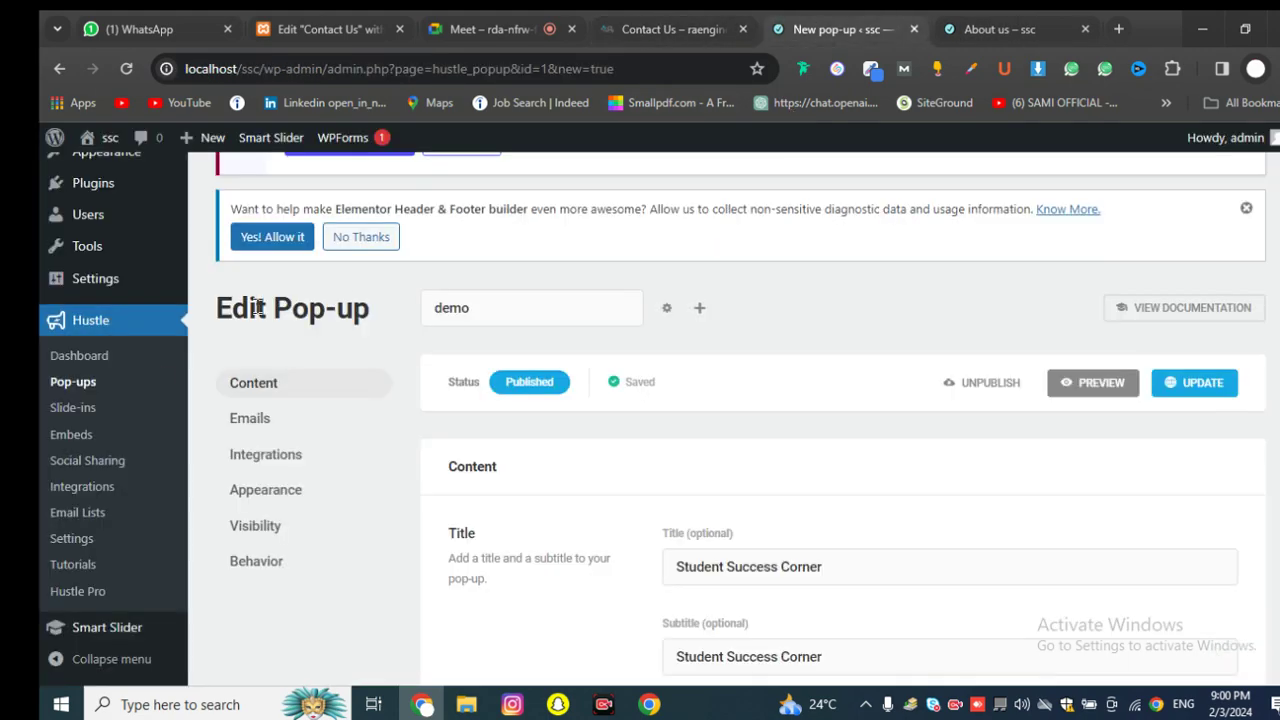
scroll(320, 430, "up", 5)
scroll(320, 430, "down", 10)
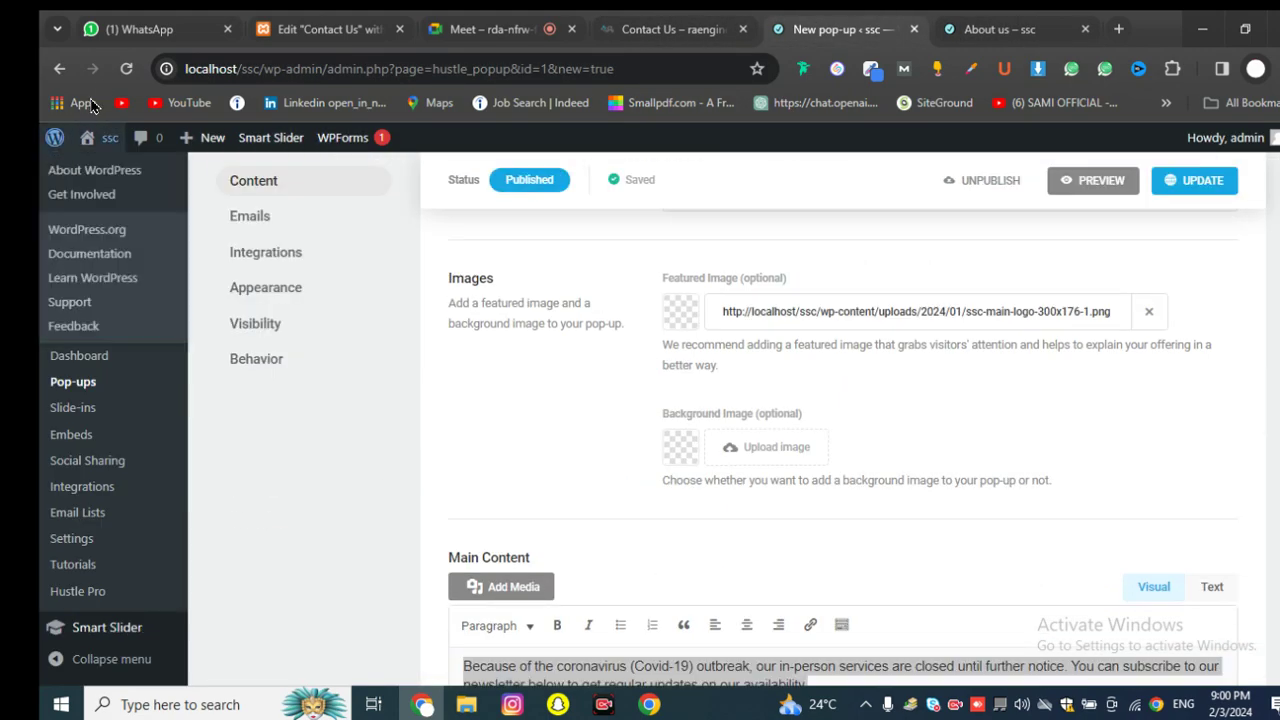
left_click(126, 68)
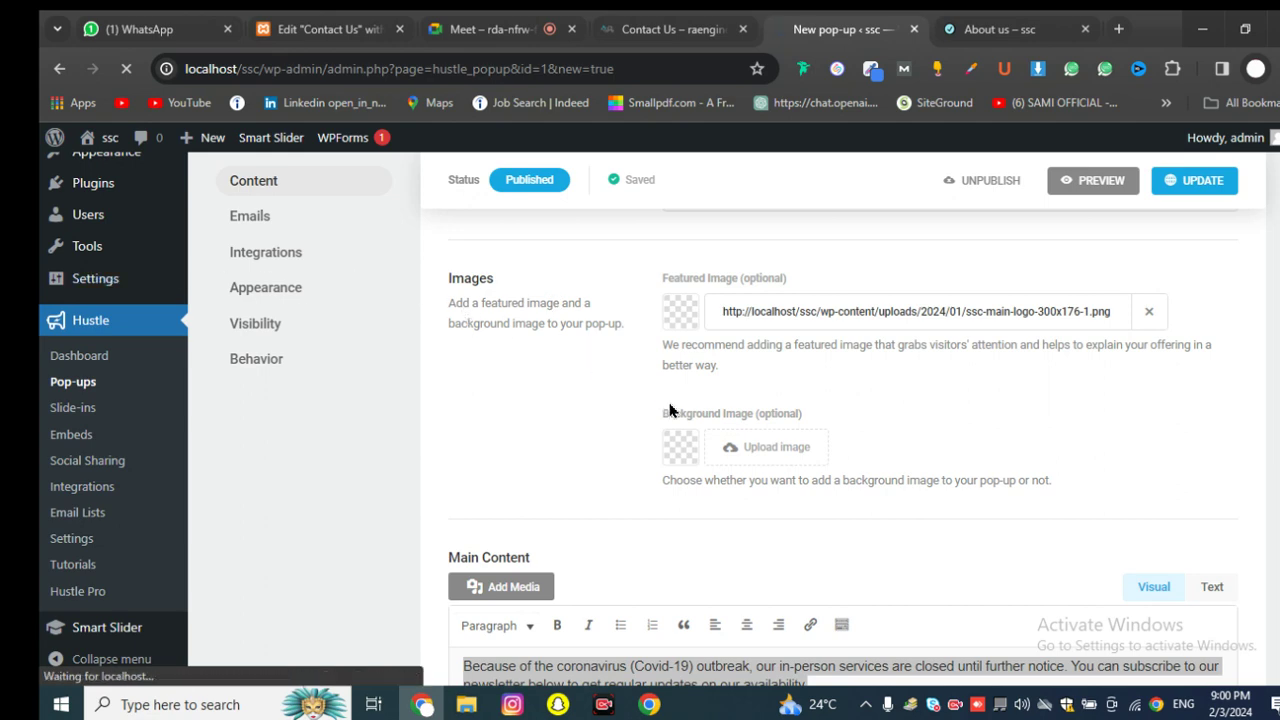
Step: Look over the demo pop-up's title, images and main content settings in the reloaded editor
scroll(670, 410, "up", 2)
scroll(670, 410, "down", 5)
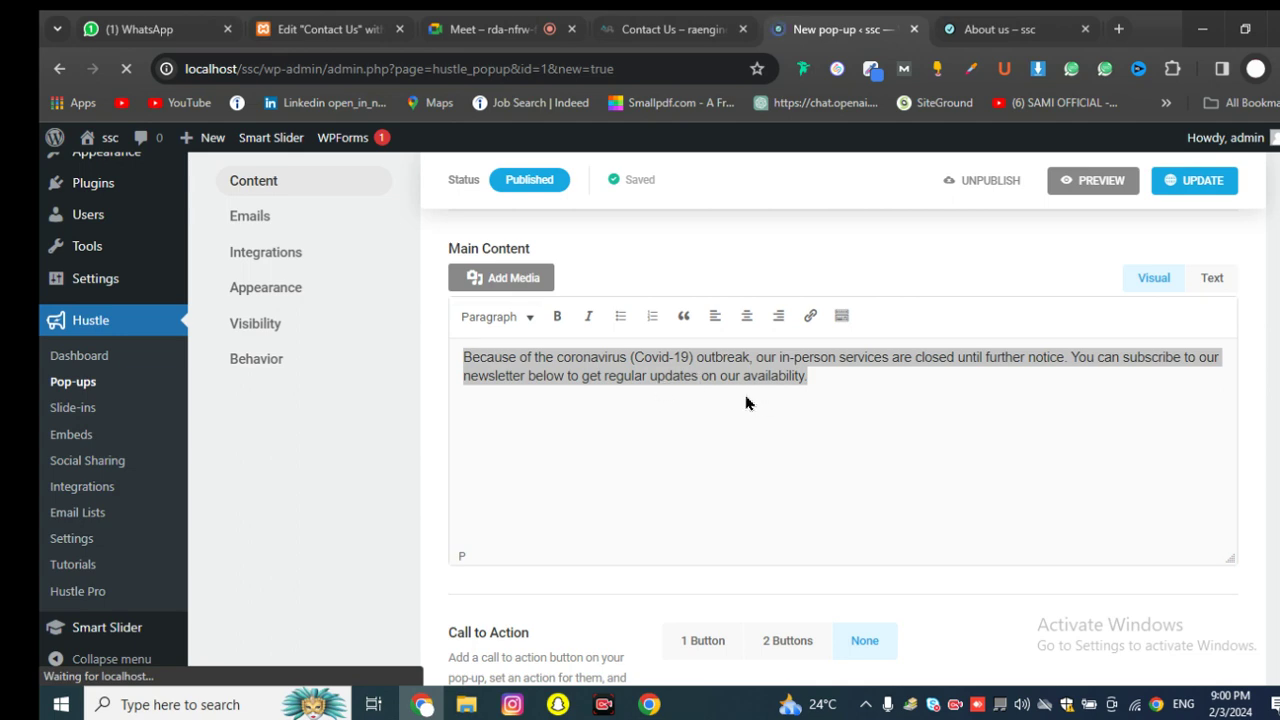
scroll(739, 390, "up", 10)
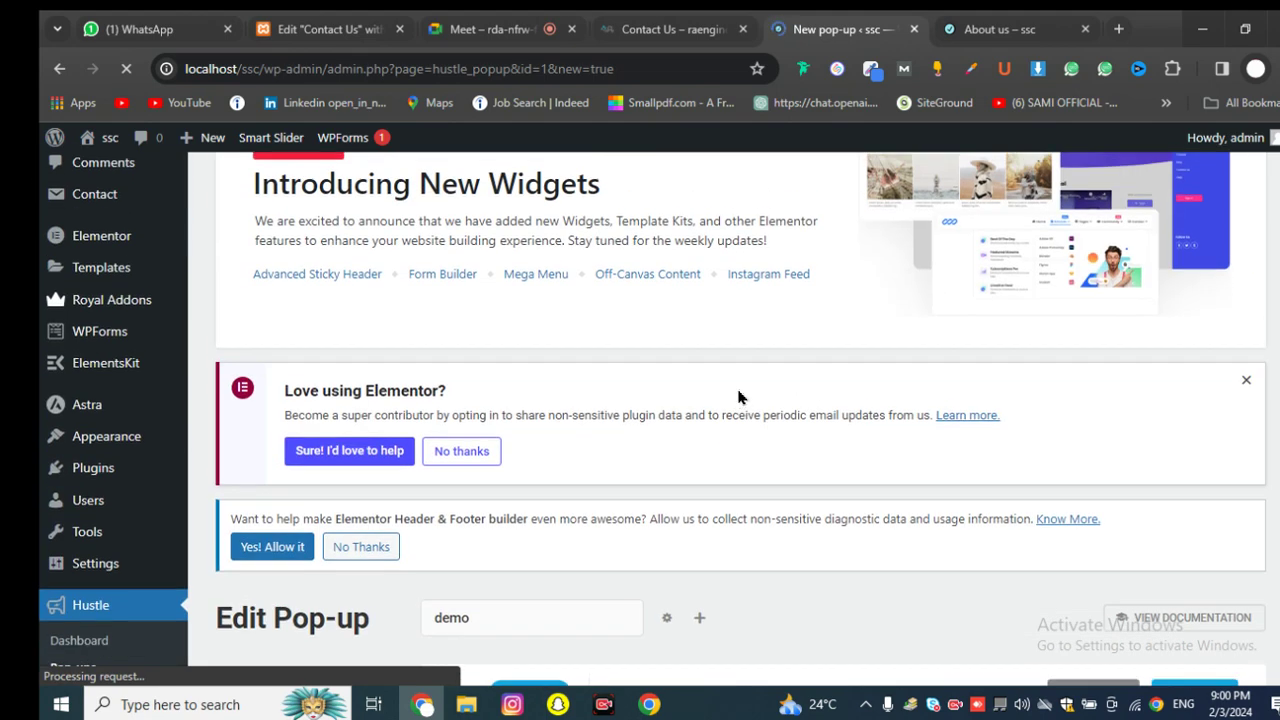
scroll(737, 397, "down", 15)
scroll(678, 401, "up", 15)
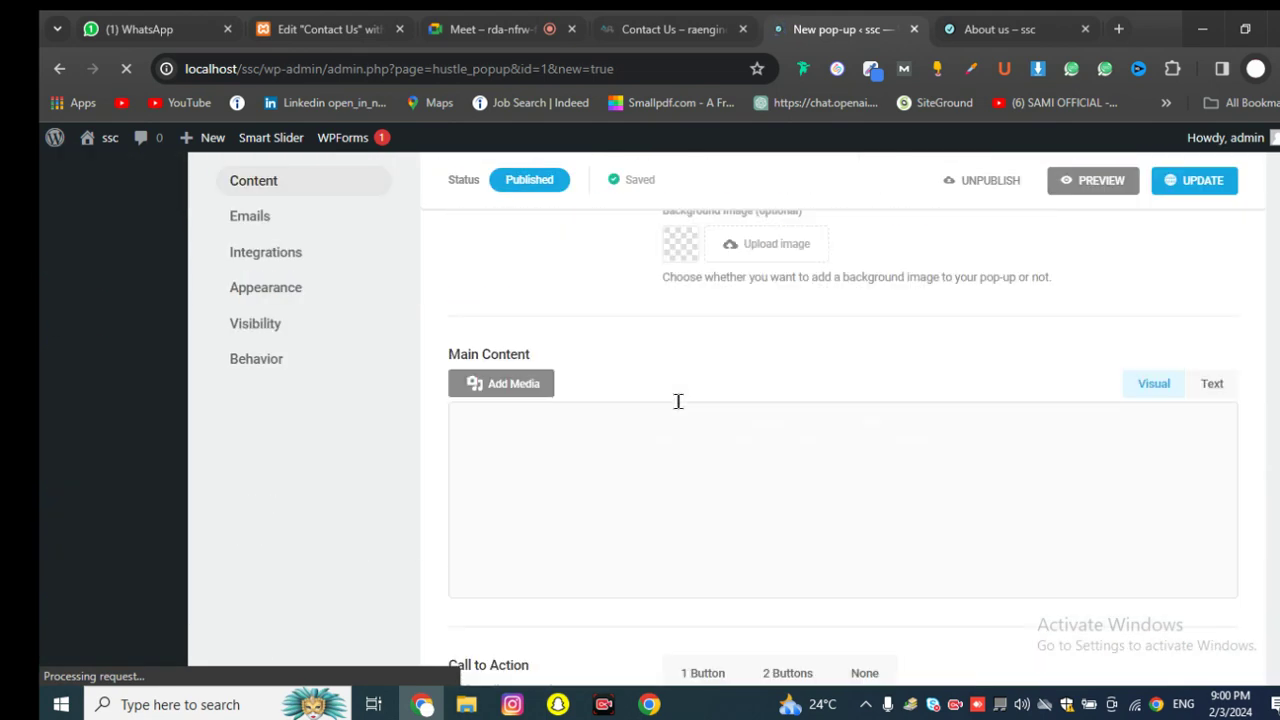
scroll(346, 447, "down", 2)
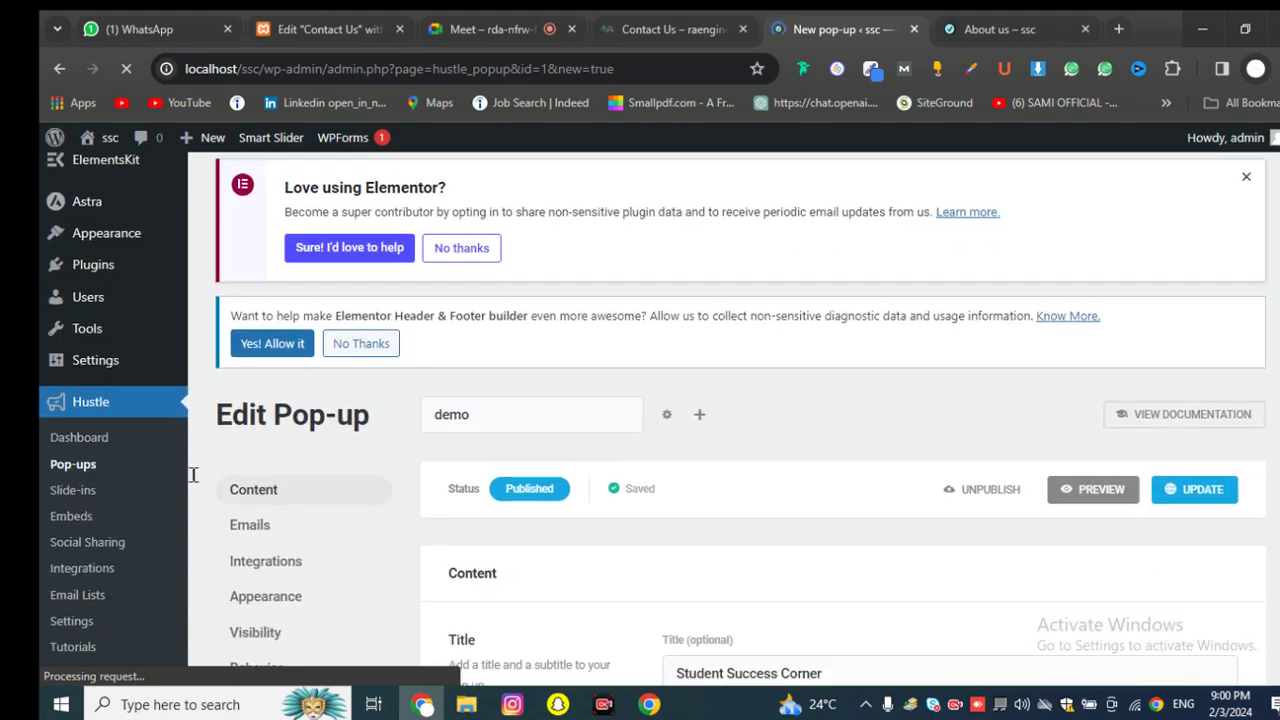
scroll(510, 510, "up", 5)
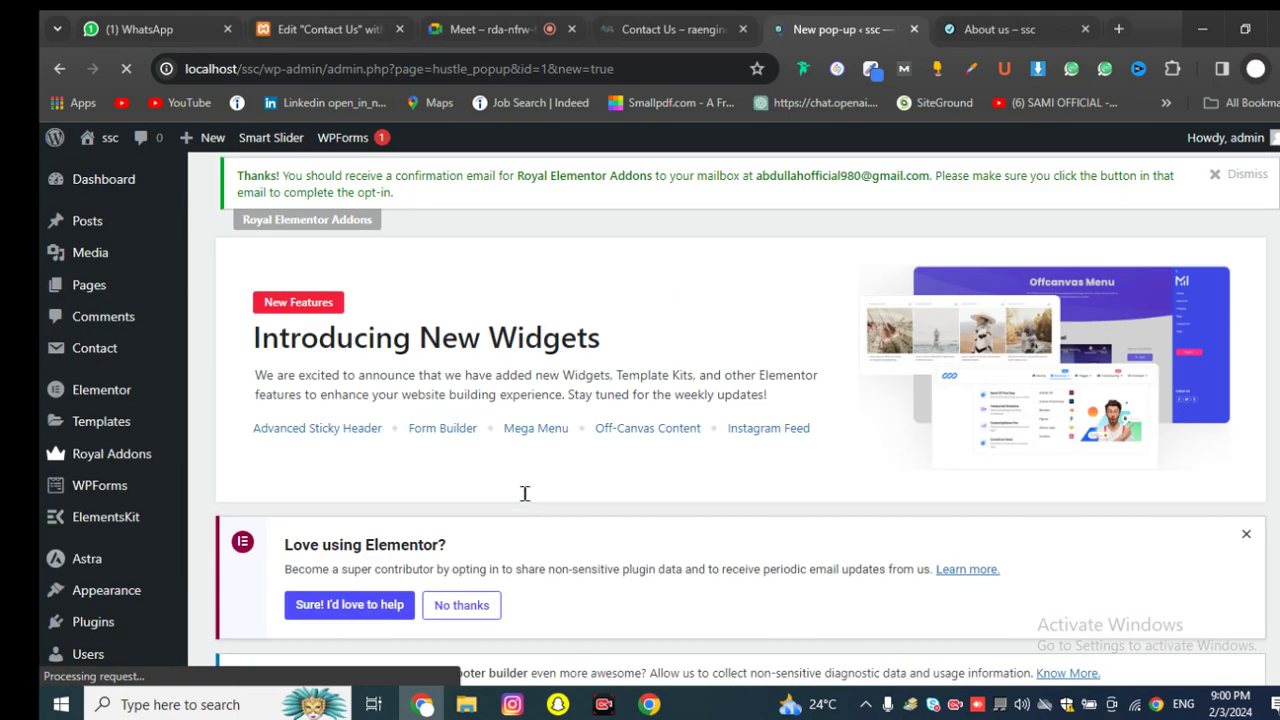
scroll(524, 493, "down", 5)
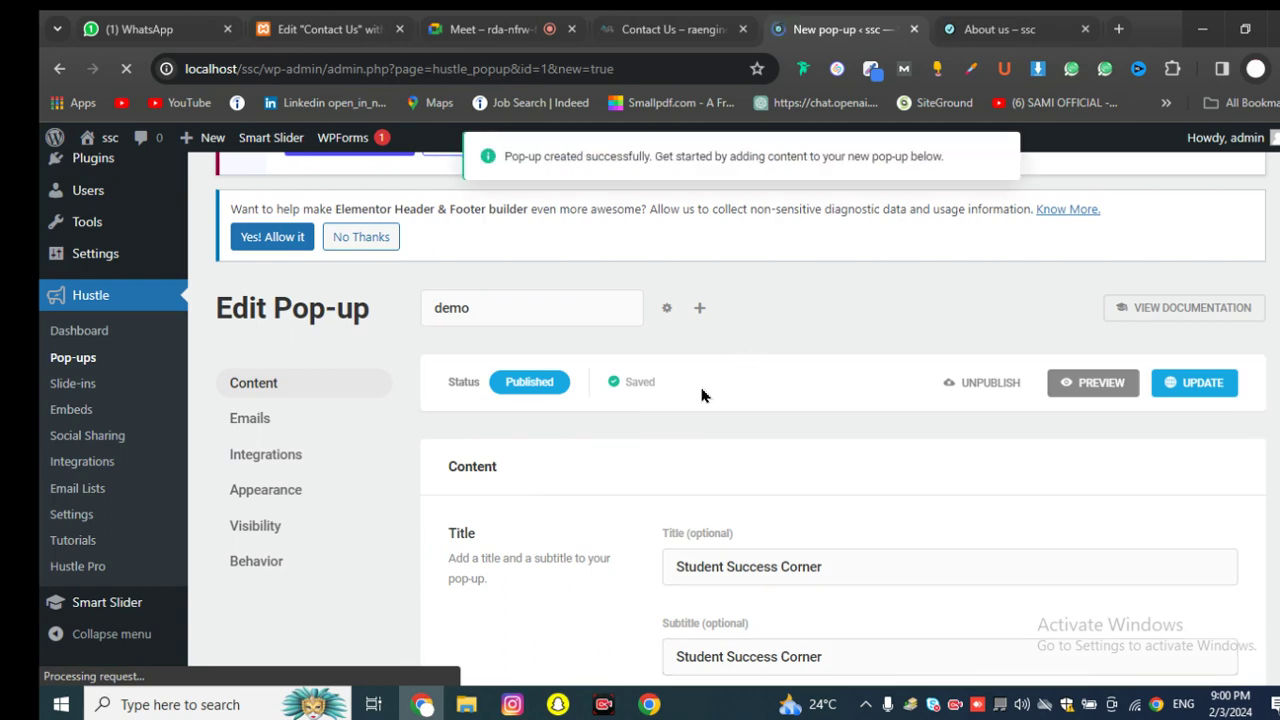
scroll(408, 451, "up", 5)
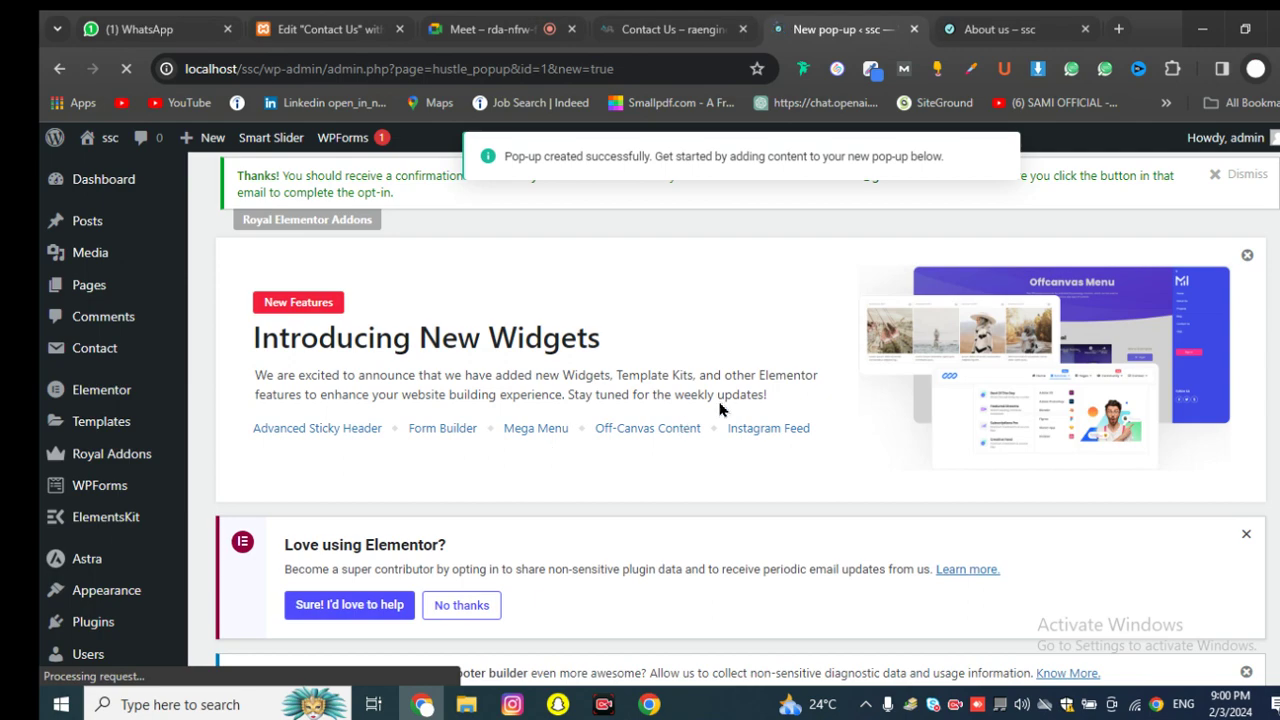
scroll(655, 405, "down", 15)
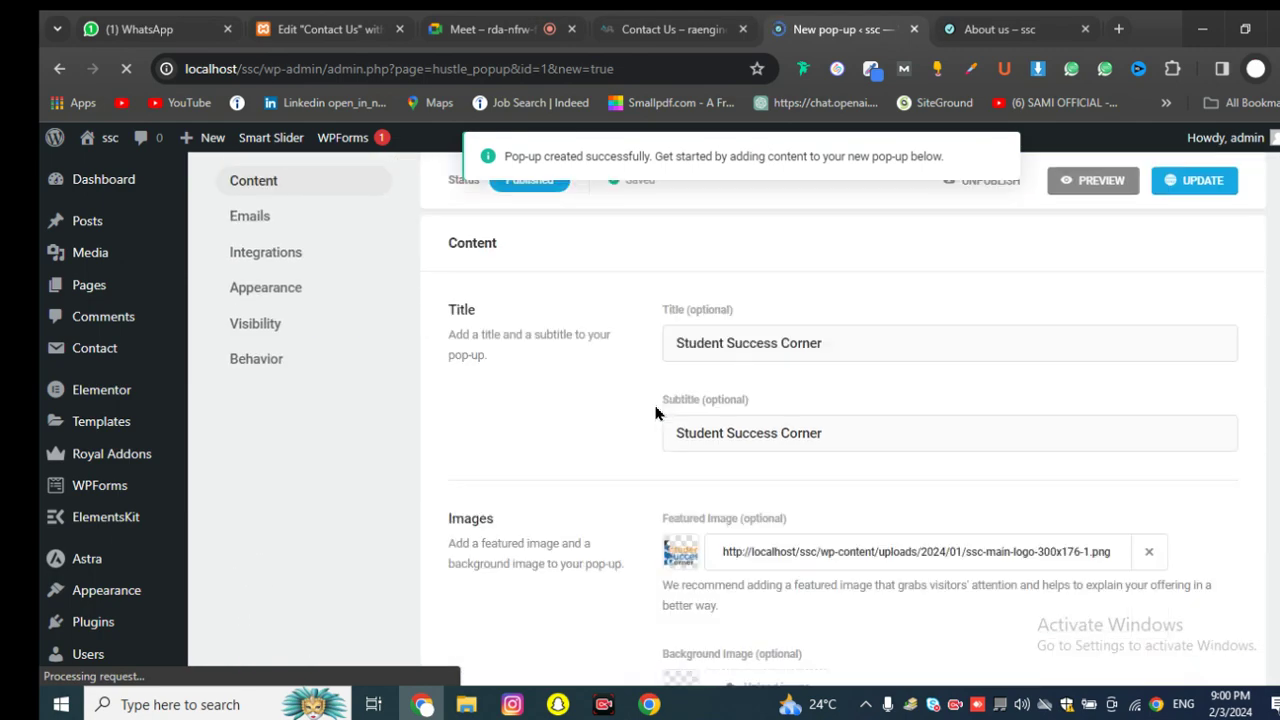
scroll(674, 415, "up", 10)
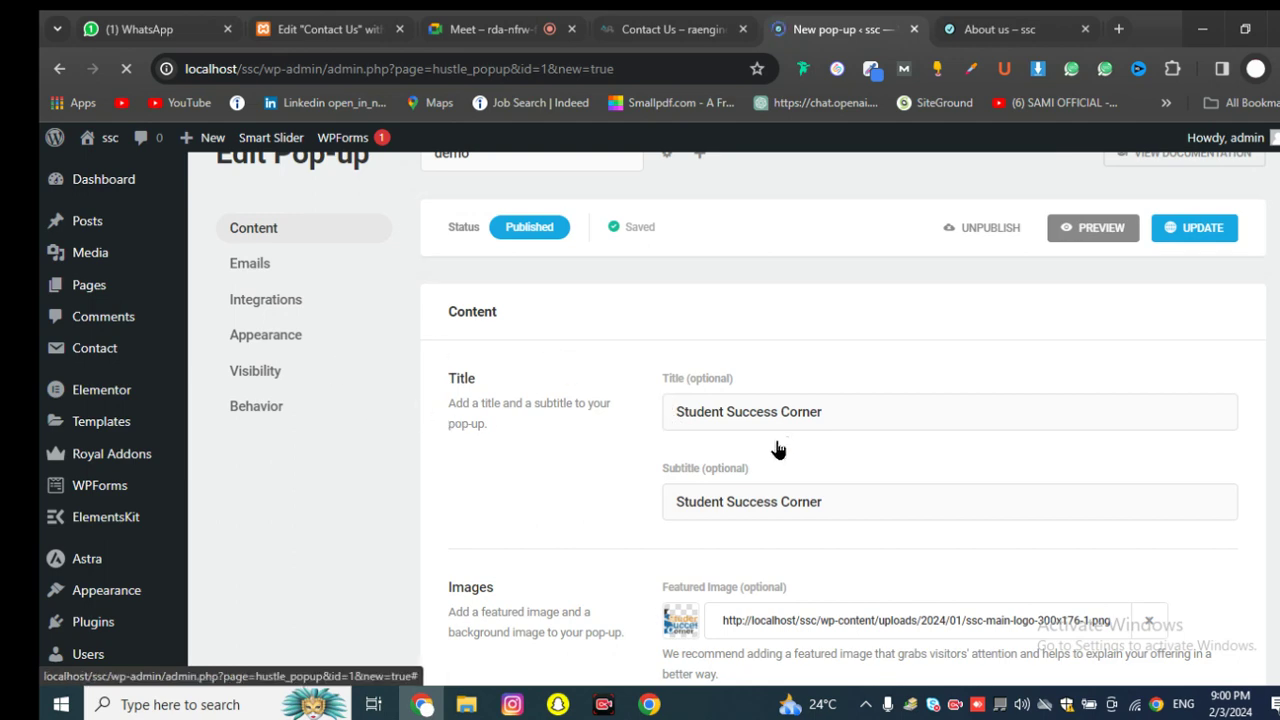
scroll(766, 455, "down", 2)
scroll(796, 484, "down", 3)
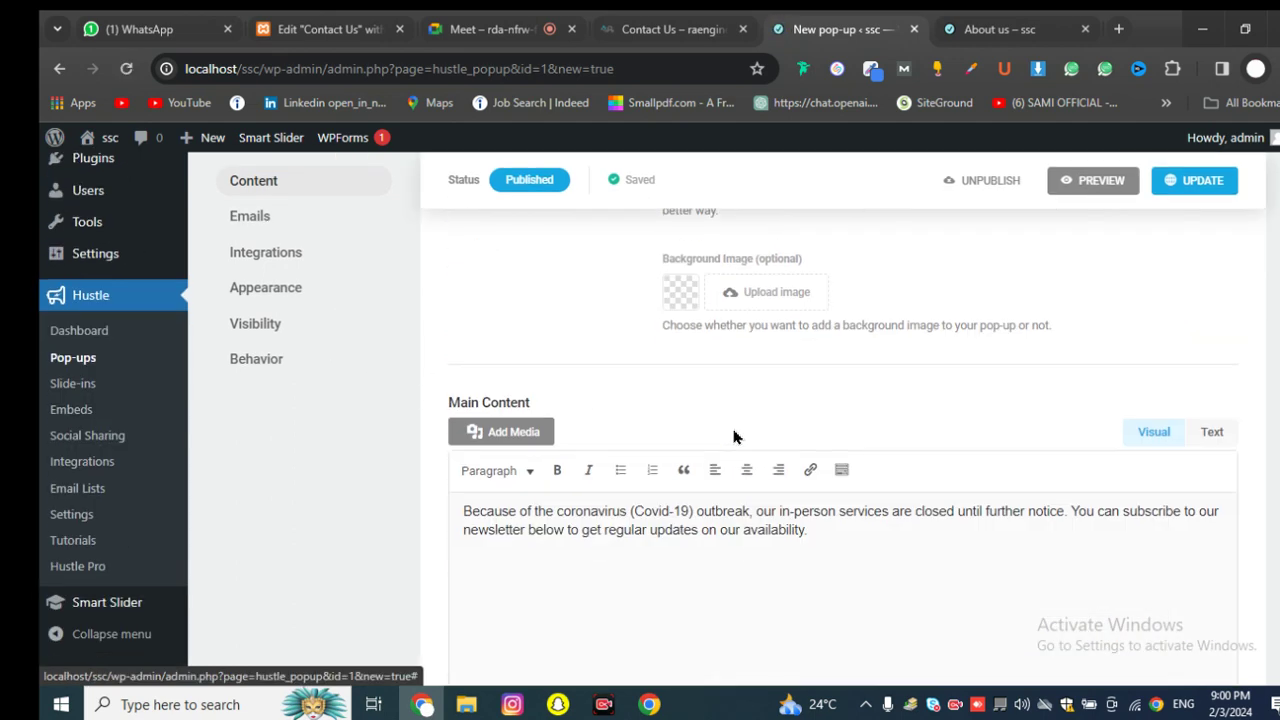
scroll(734, 434, "up", 2)
scroll(803, 560, "down", 1)
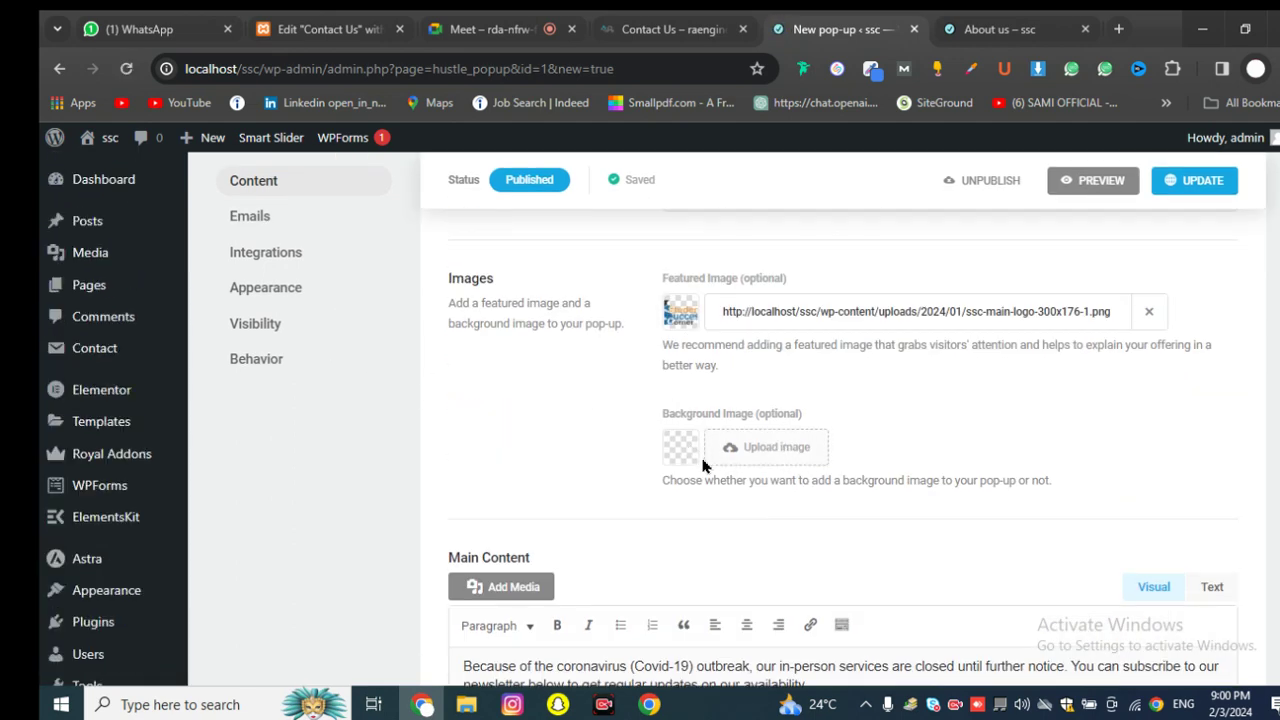
Step: Go back to the live About us page, dismiss the subscription message and open the Home page
left_click(1063, 22)
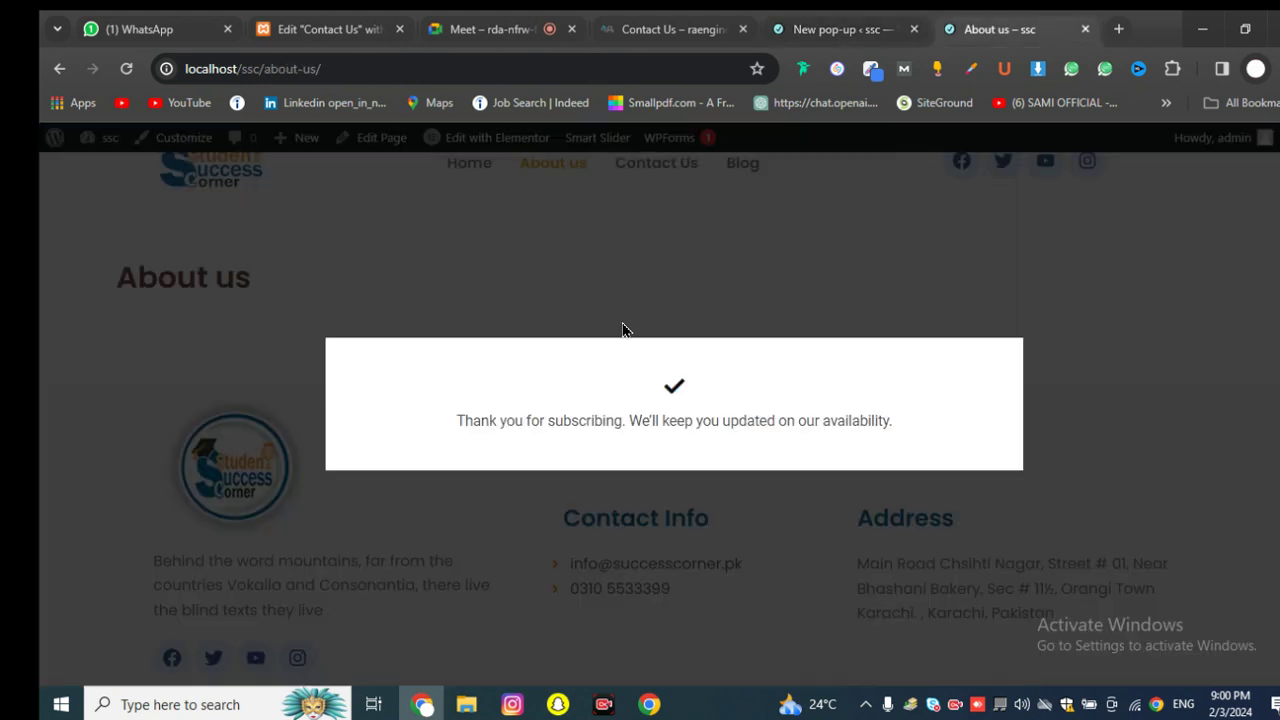
left_click(177, 233)
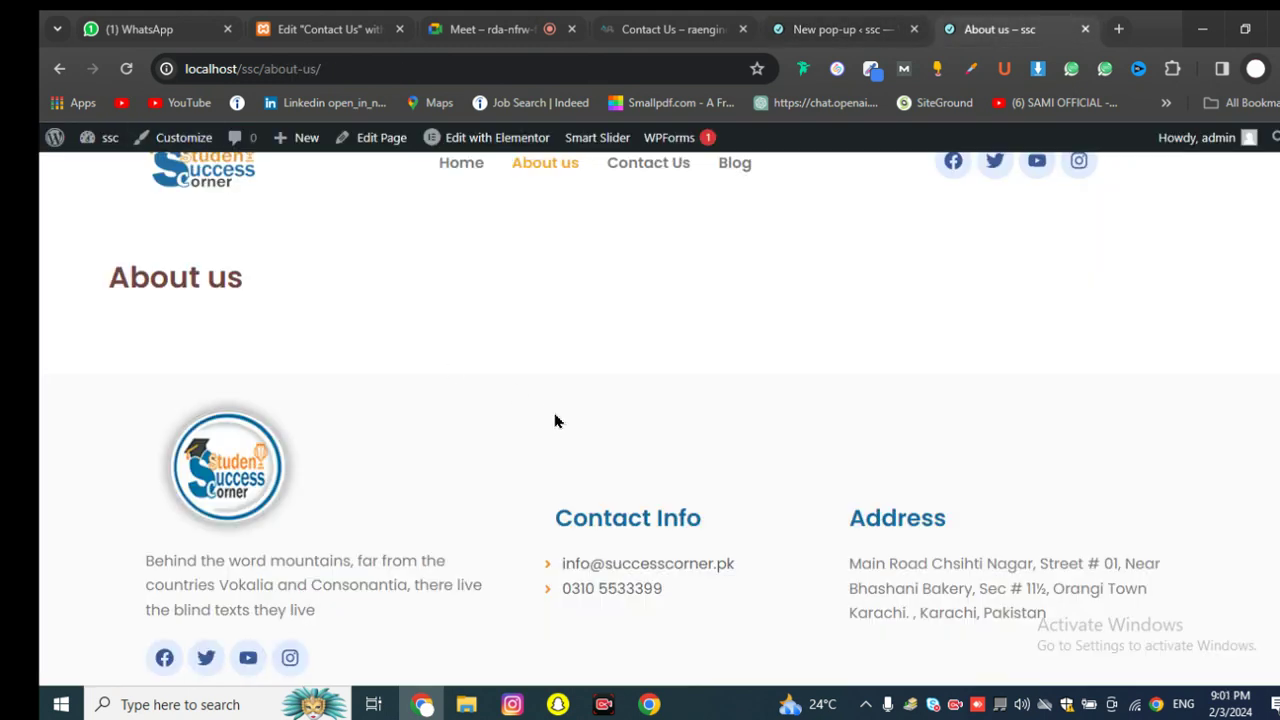
left_click(441, 211)
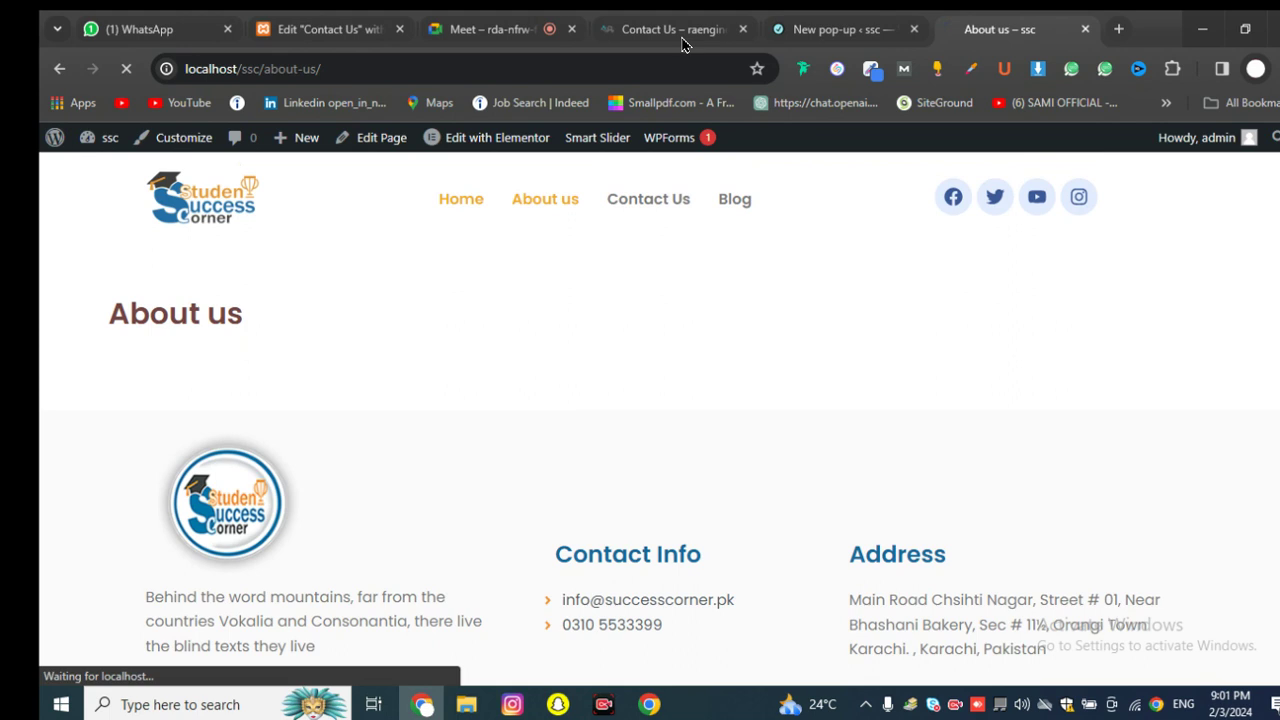
Step: In the pop-up editor, examine the Call to Action options and the "Never see this again" link text
left_click(835, 32)
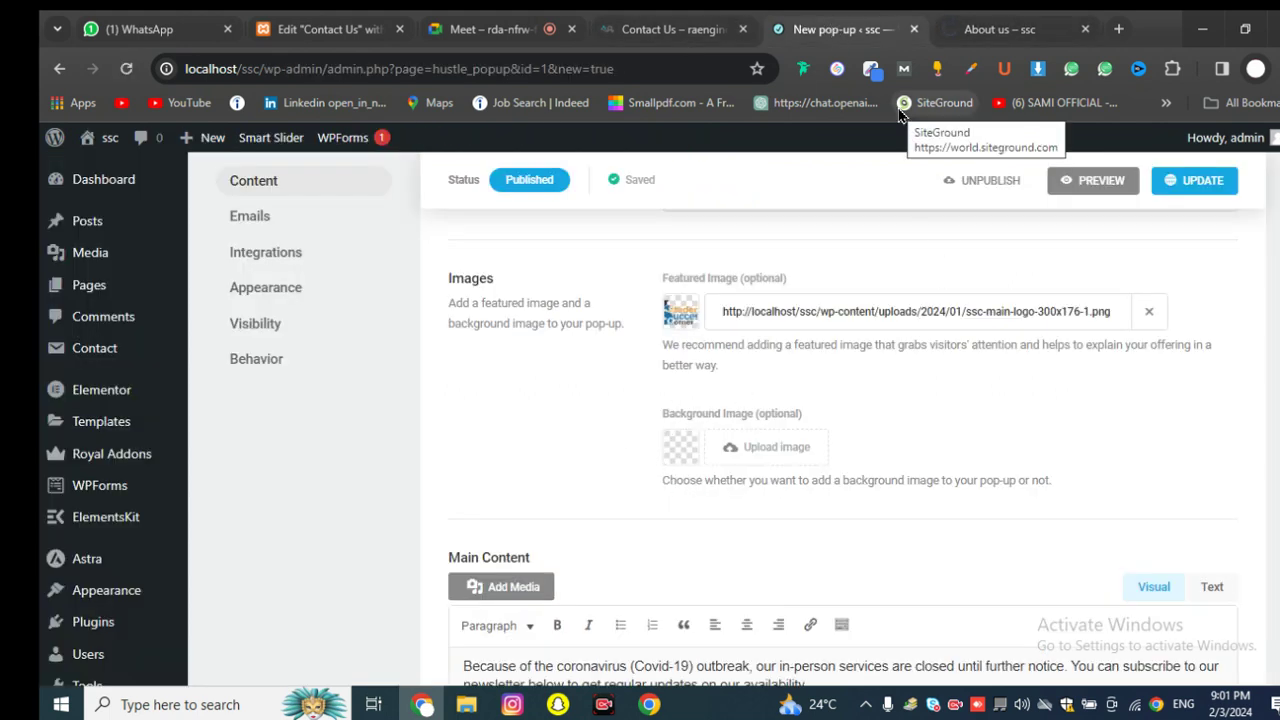
scroll(912, 347, "down", 3)
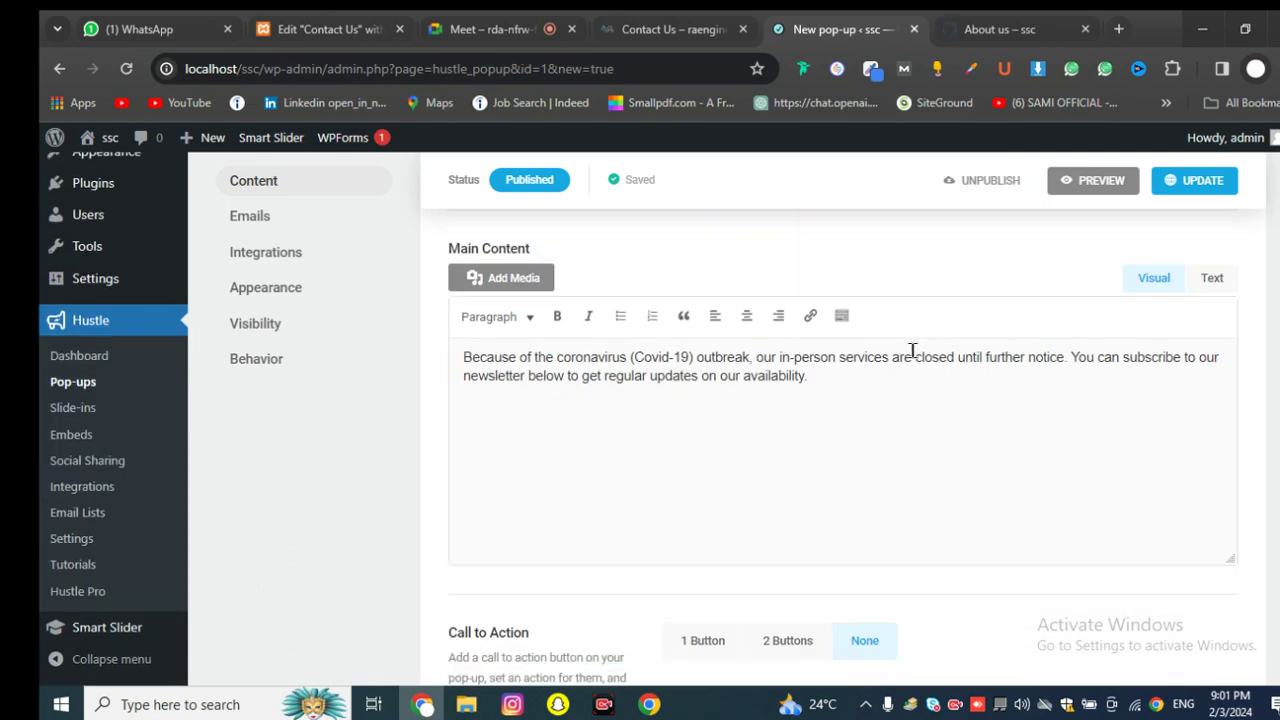
scroll(912, 351, "down", 3)
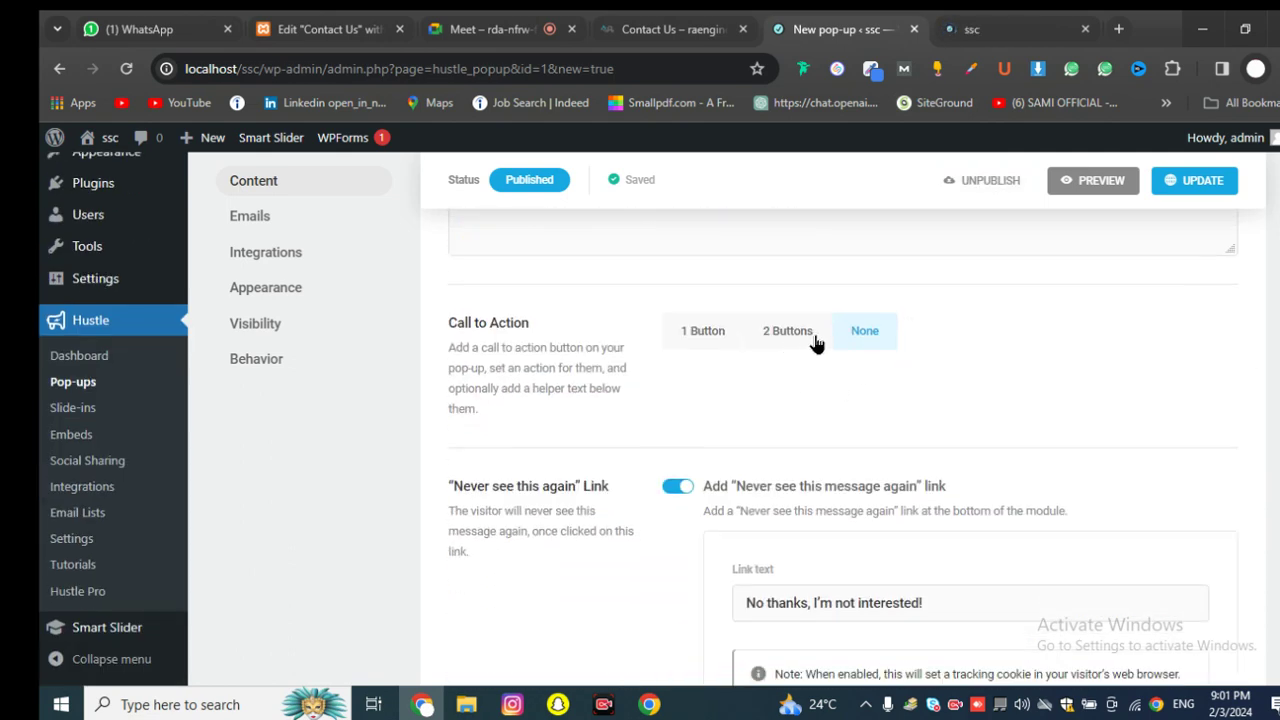
scroll(870, 345, "down", 2)
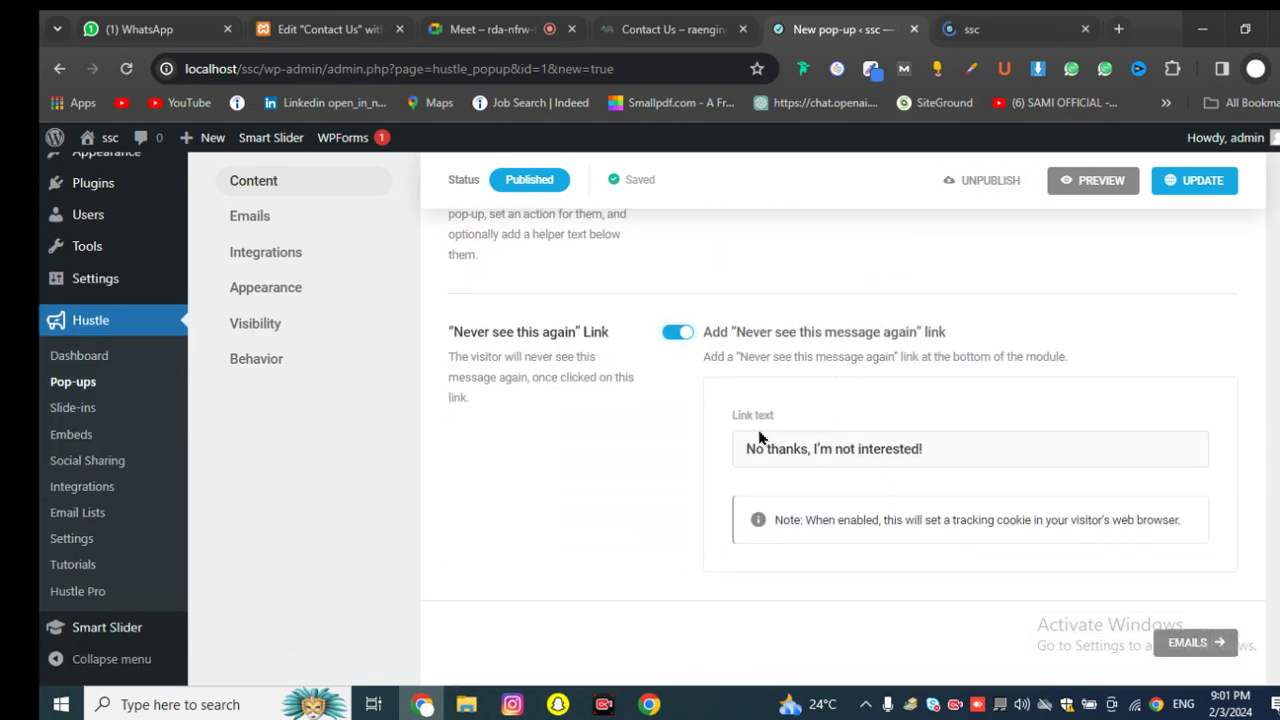
scroll(760, 437, "down", 2)
scroll(749, 360, "up", 3)
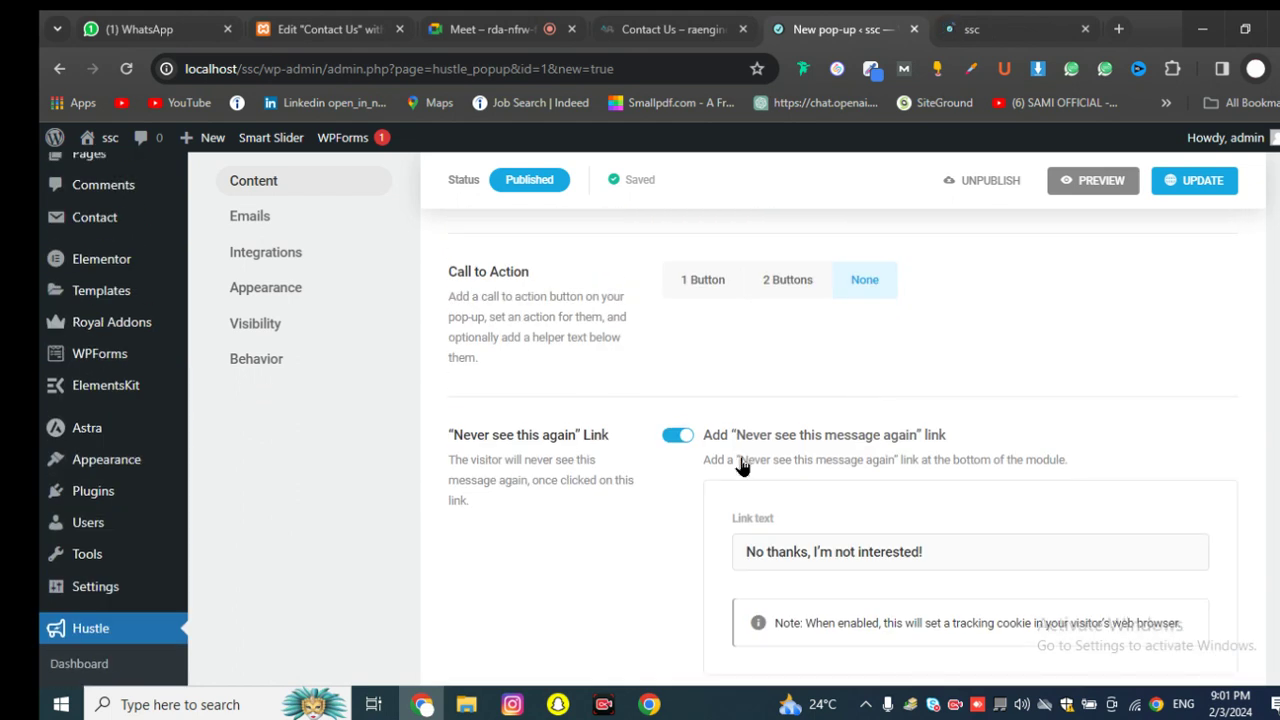
scroll(920, 460, "down", 1)
left_click_drag(928, 389, 820, 390)
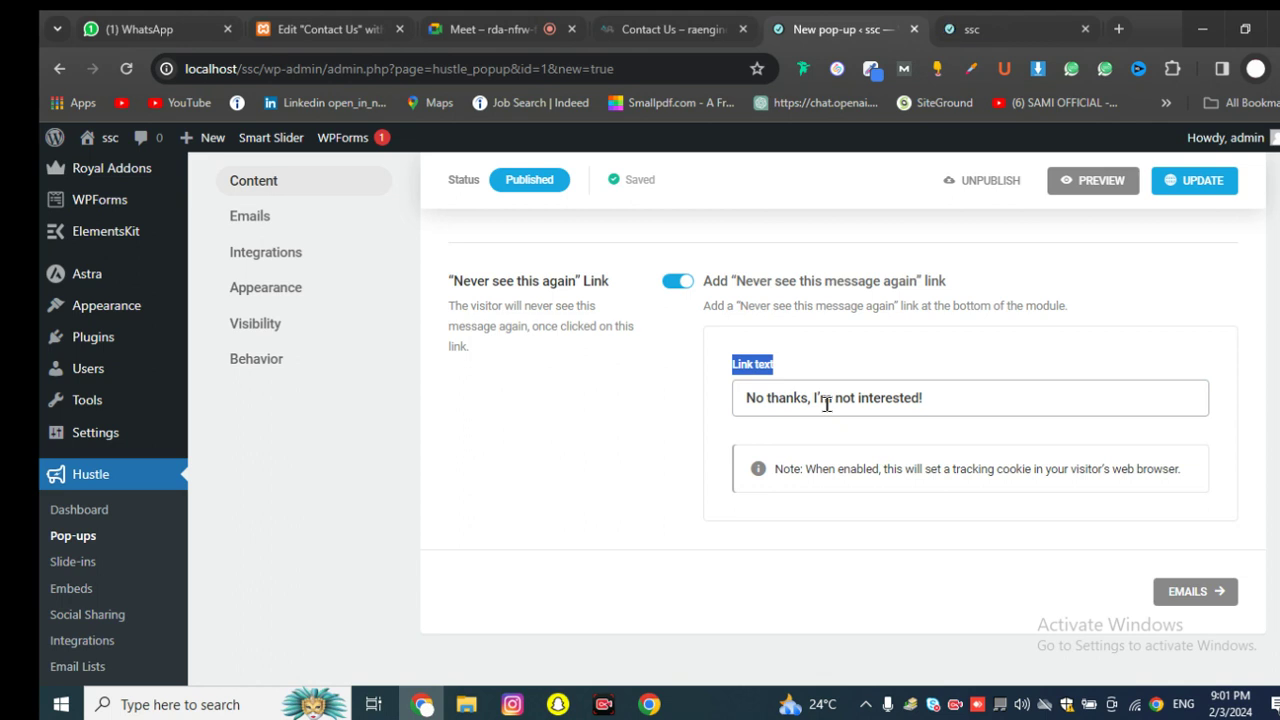
left_click(835, 403)
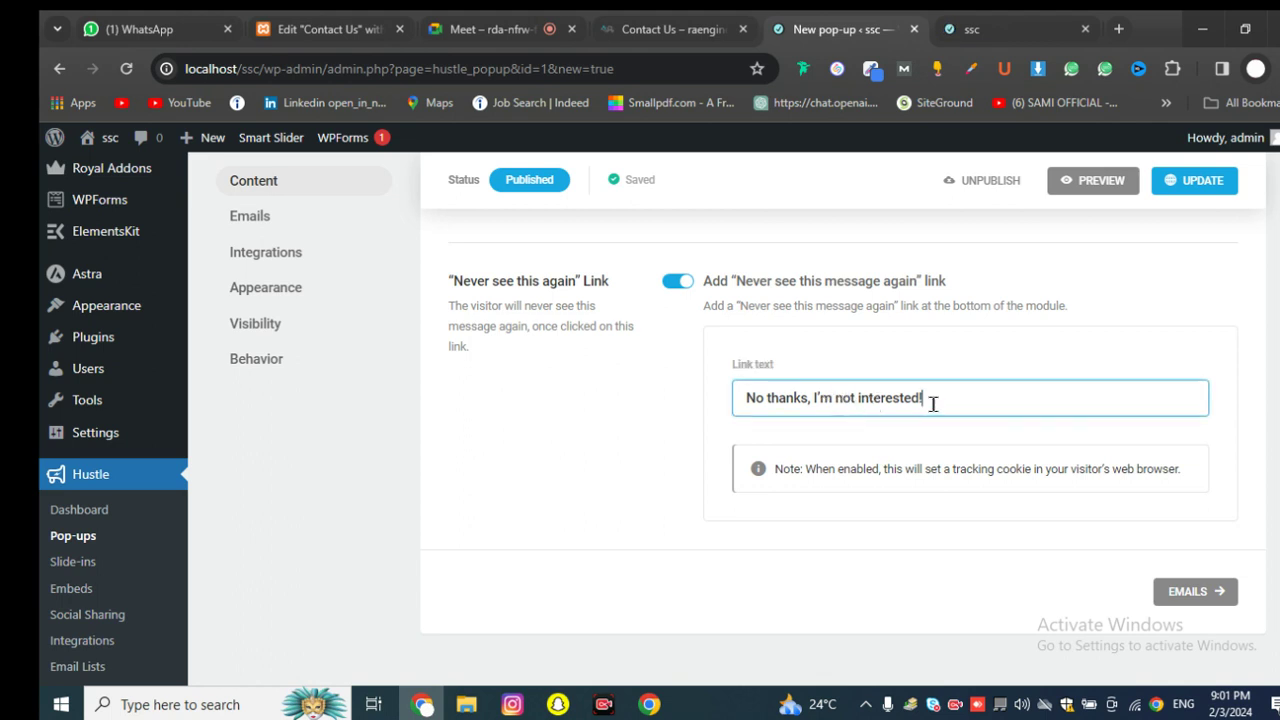
left_click_drag(930, 400, 733, 403)
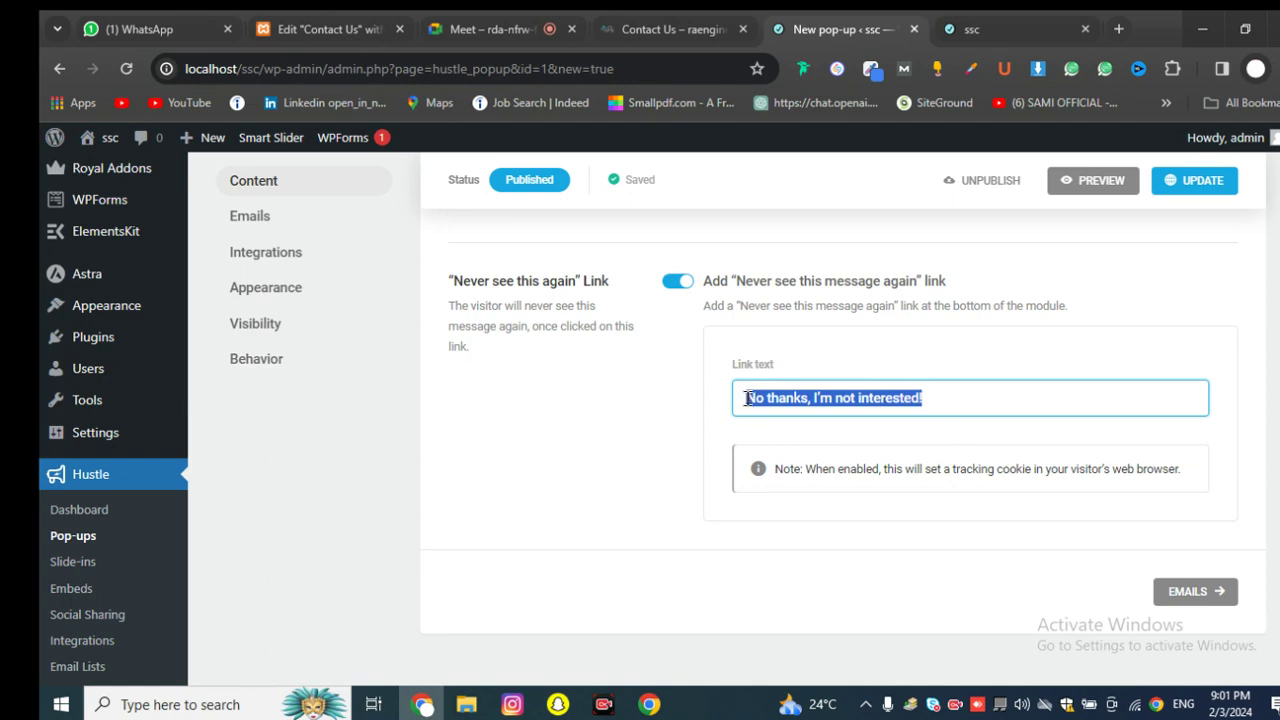
scroll(540, 400, "up", 15)
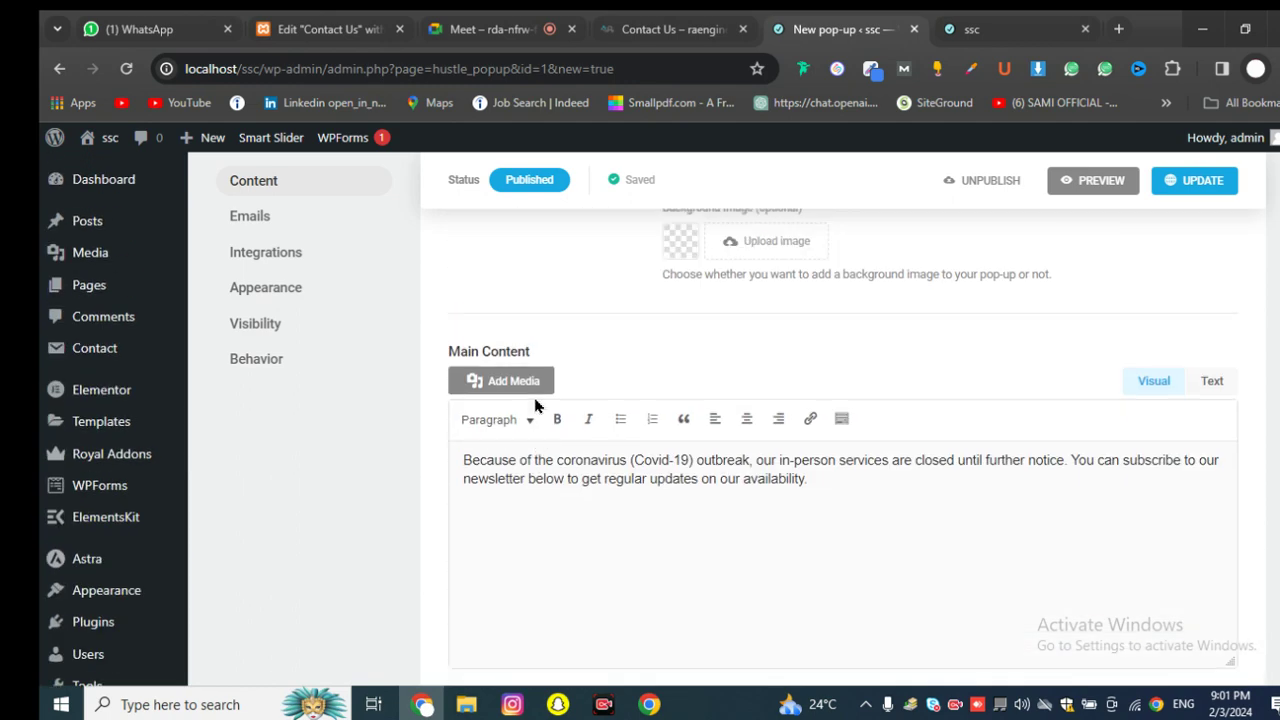
Step: Open the demo pop-up's Emails section and compare its opt-in form fields with the pop-up on the live Home page
left_click(249, 221)
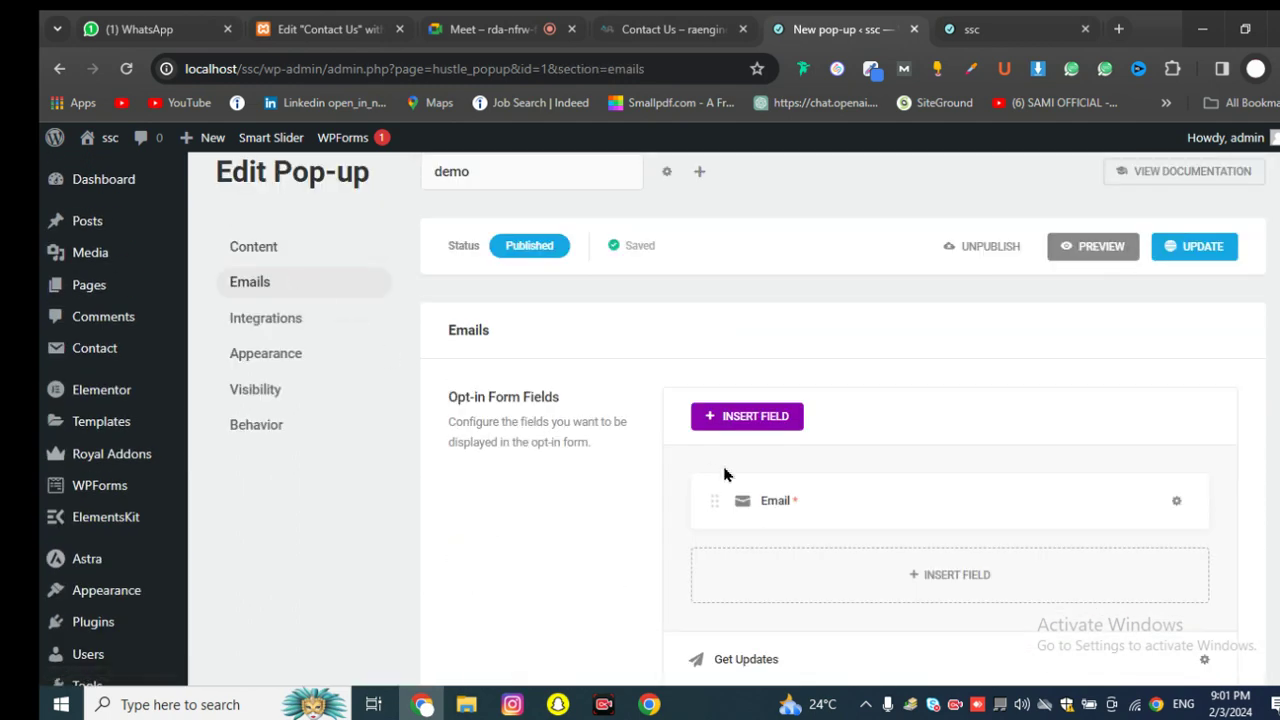
scroll(826, 470, "down", 2)
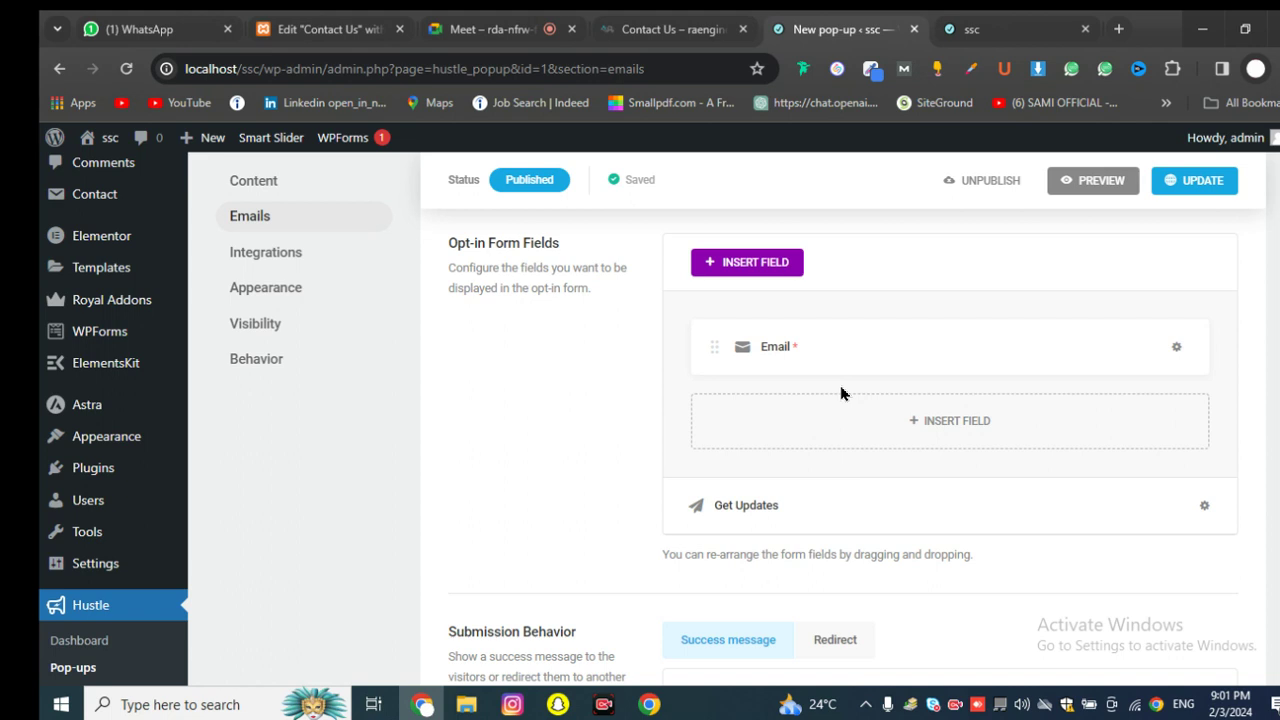
key("ctrl+Tab")
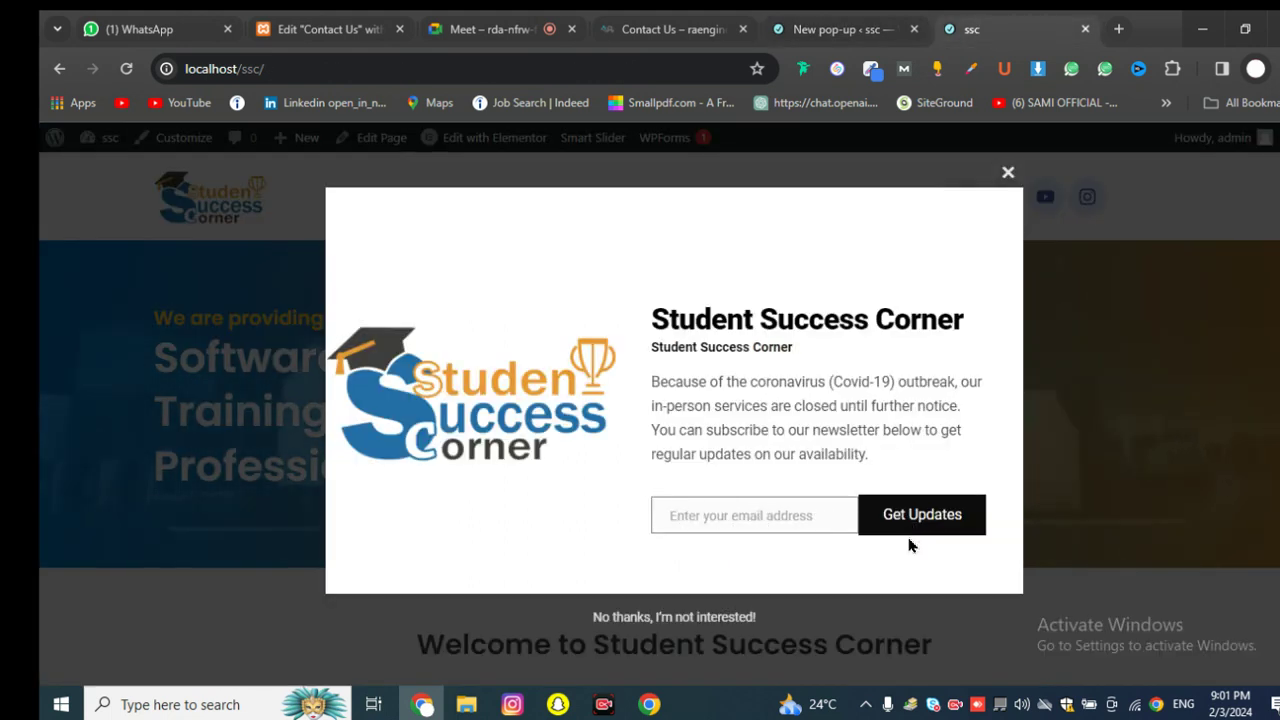
left_click(903, 25)
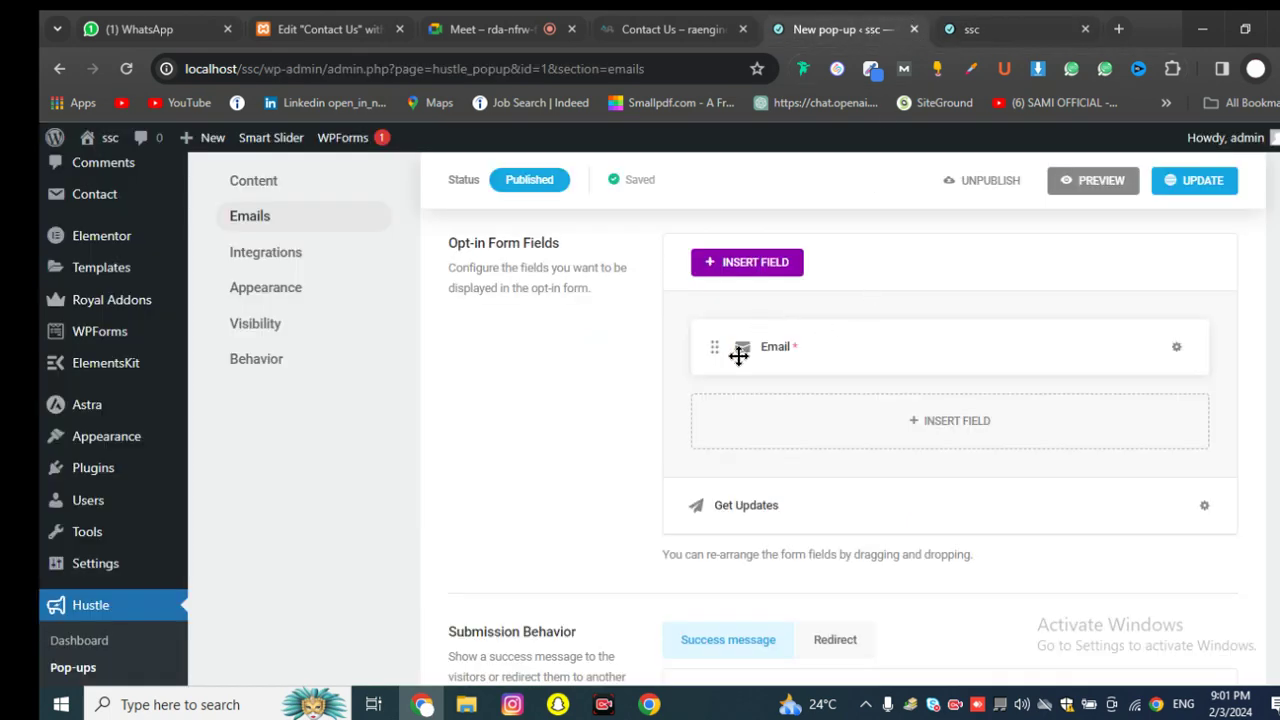
Step: Insert Name, Phone and Address fields into the pop-up's opt-in form
left_click(731, 274)
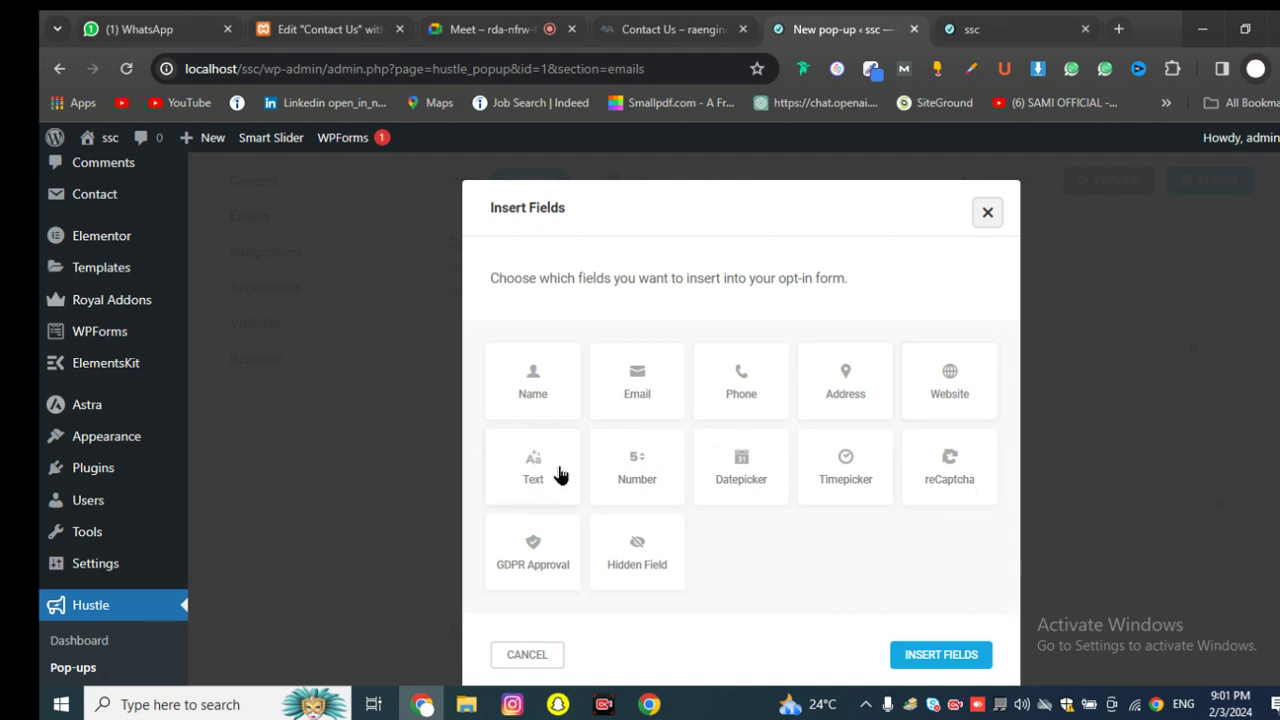
left_click(540, 403)
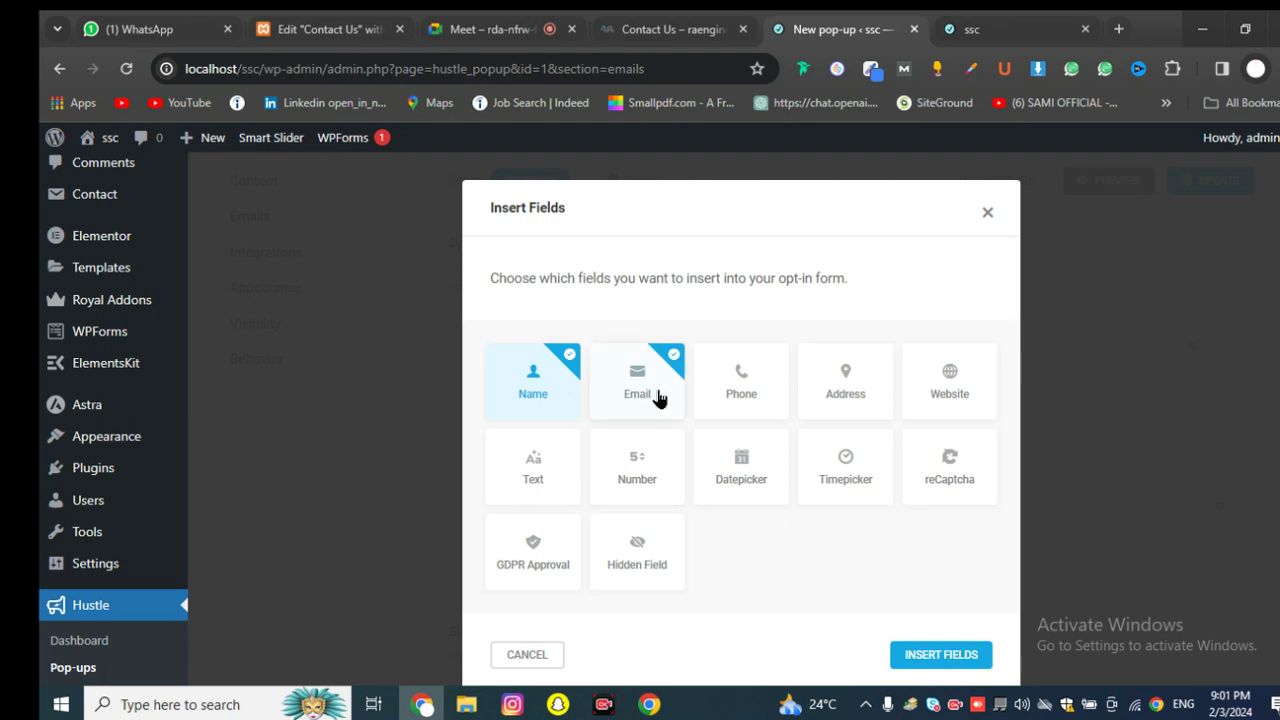
left_click(644, 405)
left_click(682, 392)
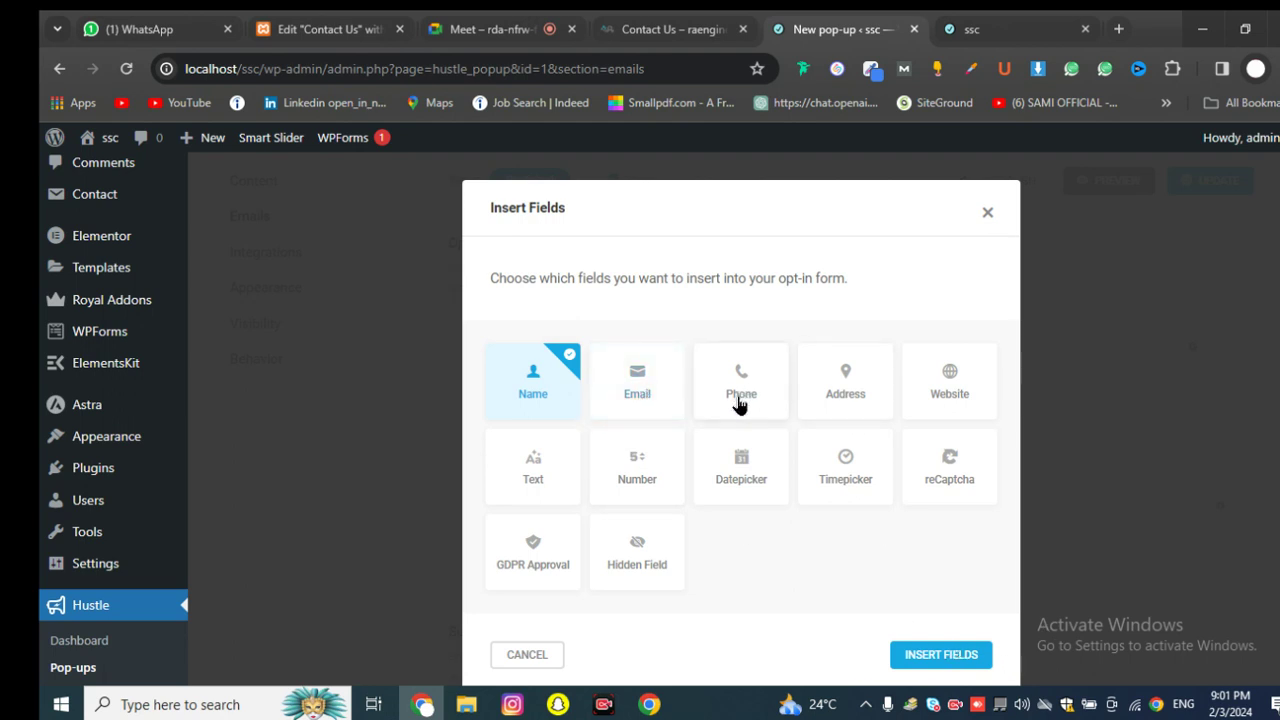
left_click(737, 405)
left_click(870, 412)
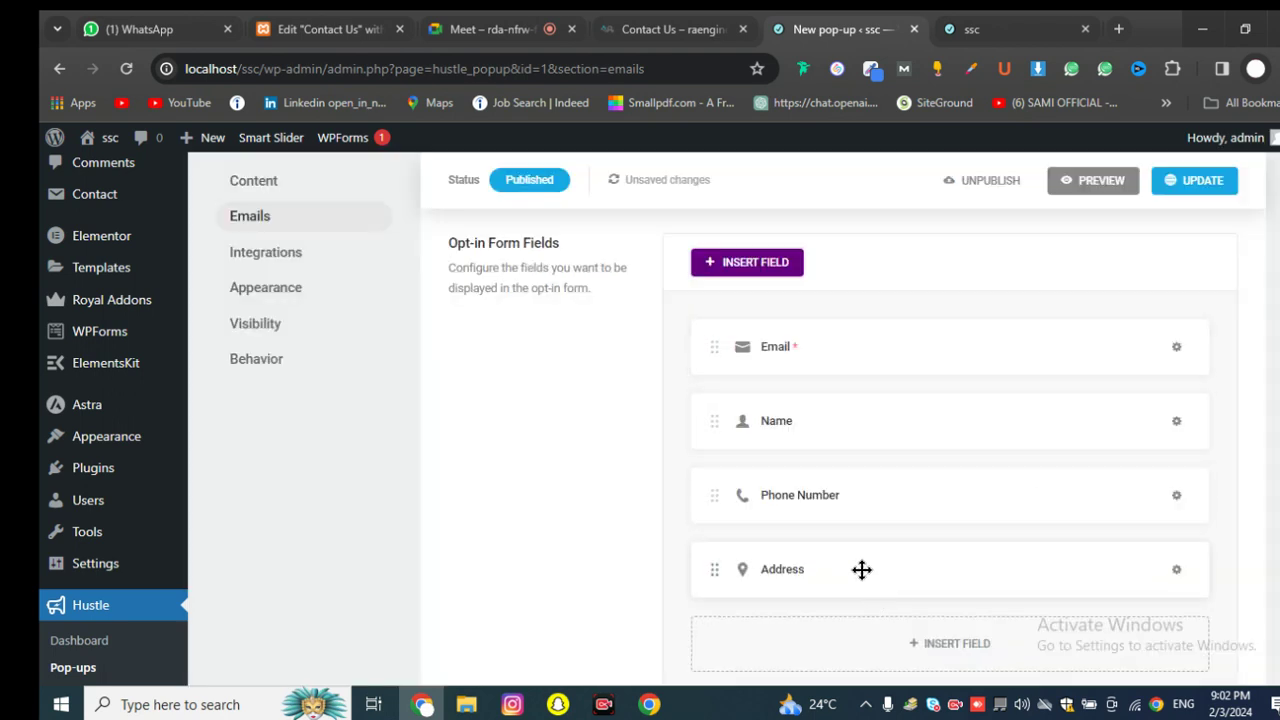
Step: Reorder the opt-in fields to Name, Phone Number, Email, Address and update the published pop-up
left_click_drag(862, 569, 847, 505)
left_click_drag(821, 436, 805, 345)
left_click_drag(834, 494, 813, 400)
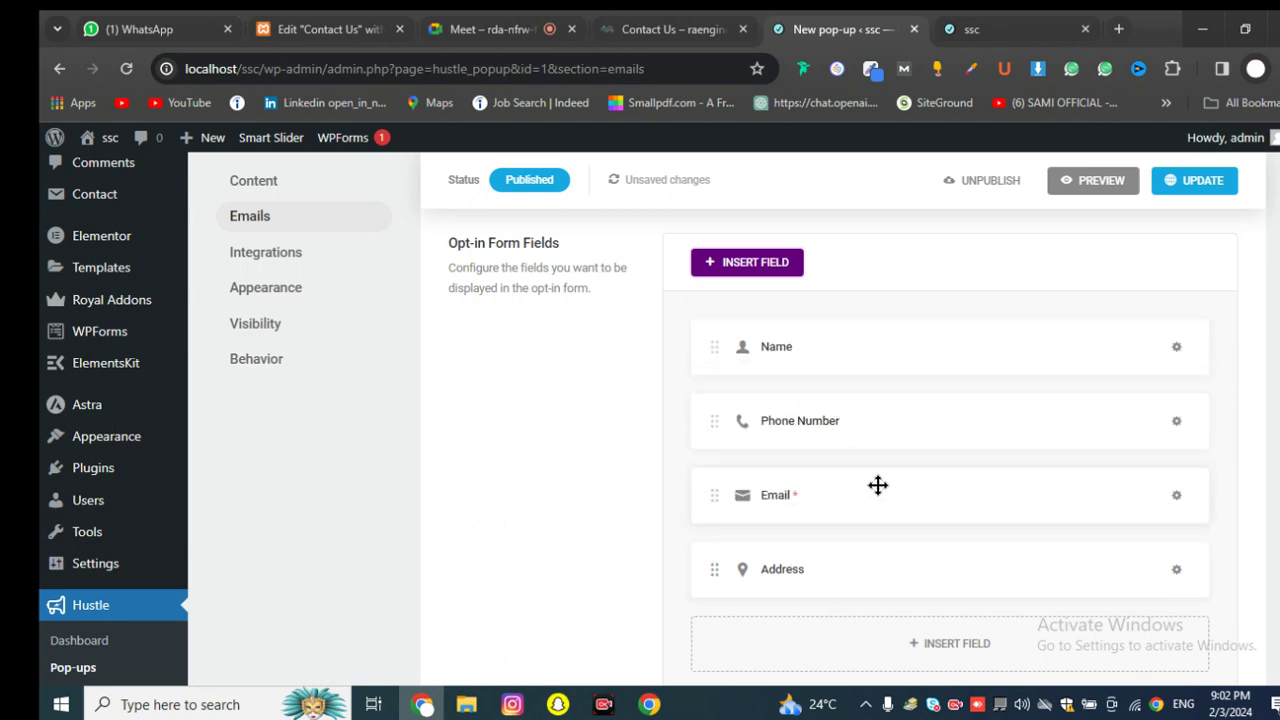
scroll(877, 485, "down", 3)
scroll(877, 490, "up", 5)
left_click(1193, 248)
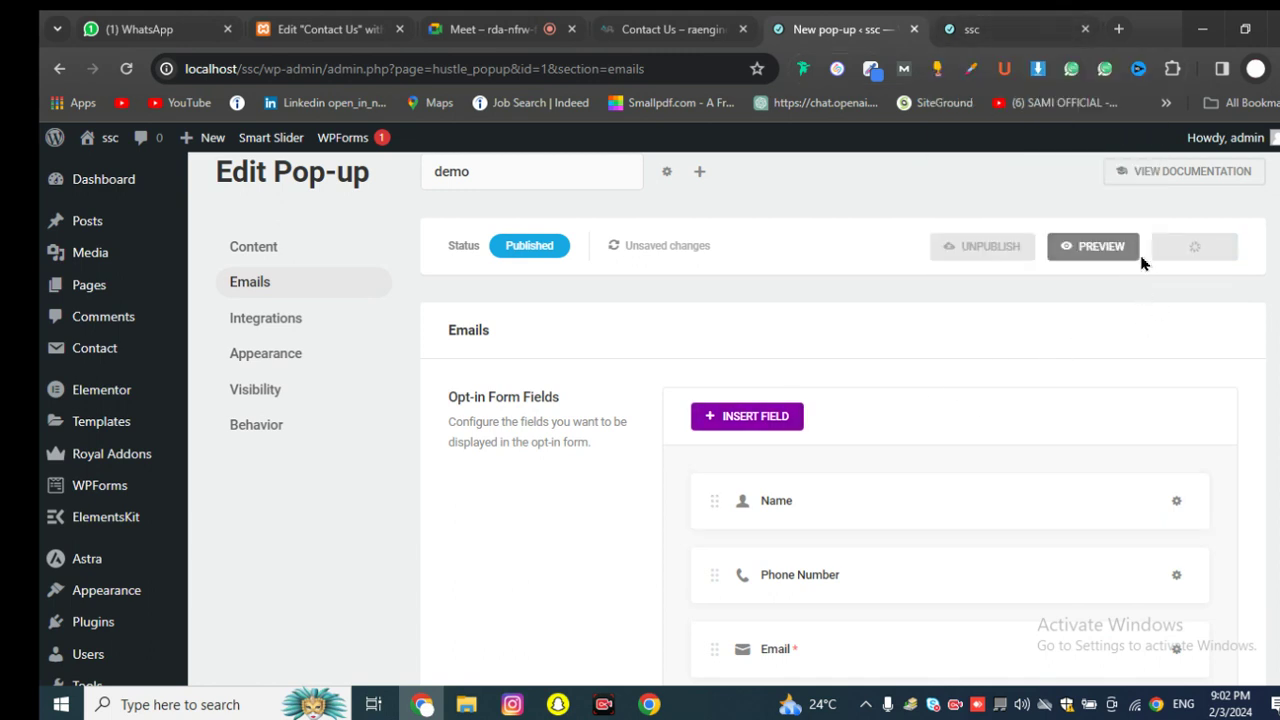
Step: Reload the live Home page to check the pop-up's form fields, dismiss the pop-up and return to the editor
left_click(1000, 29)
left_click(1008, 174)
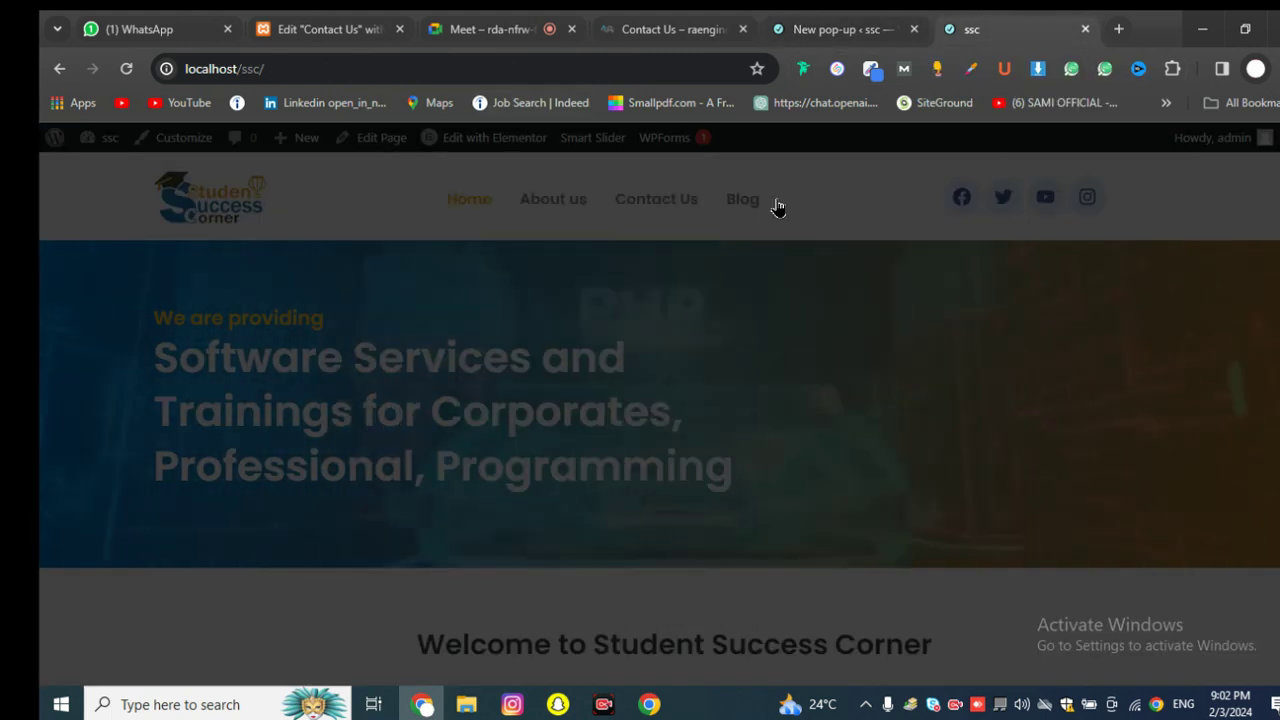
left_click(540, 212)
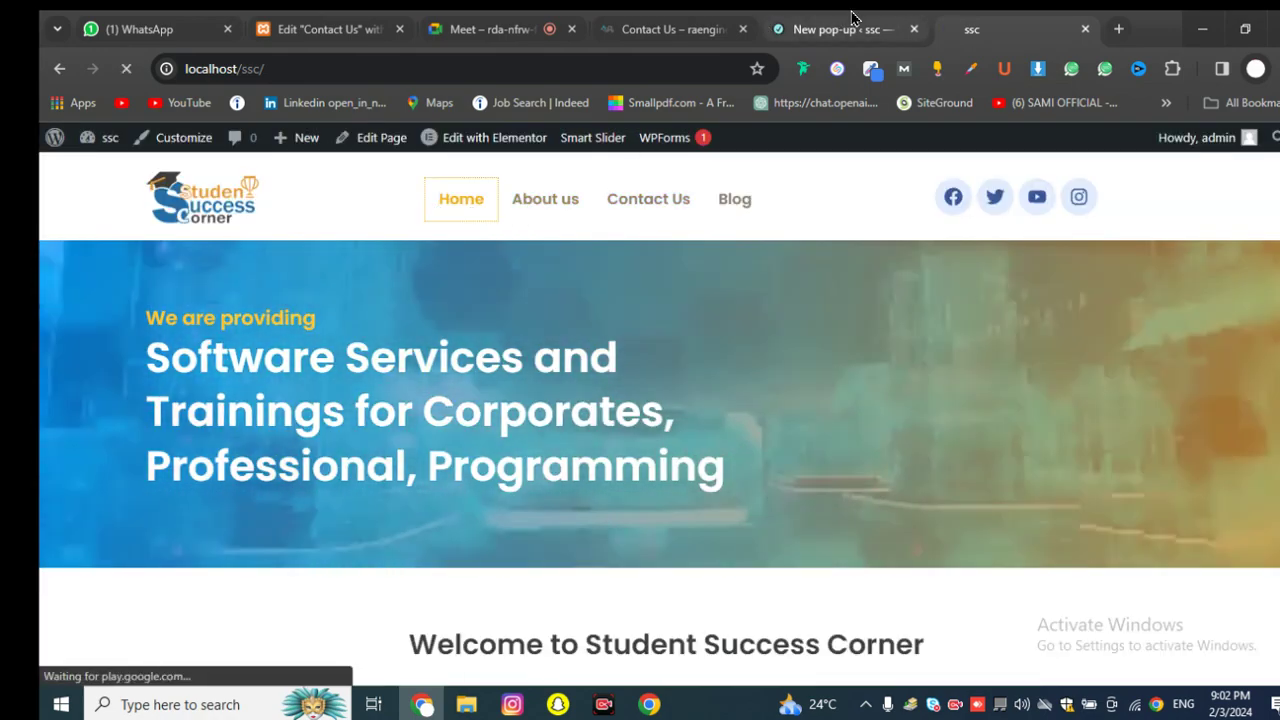
left_click(840, 29)
left_click(1000, 29)
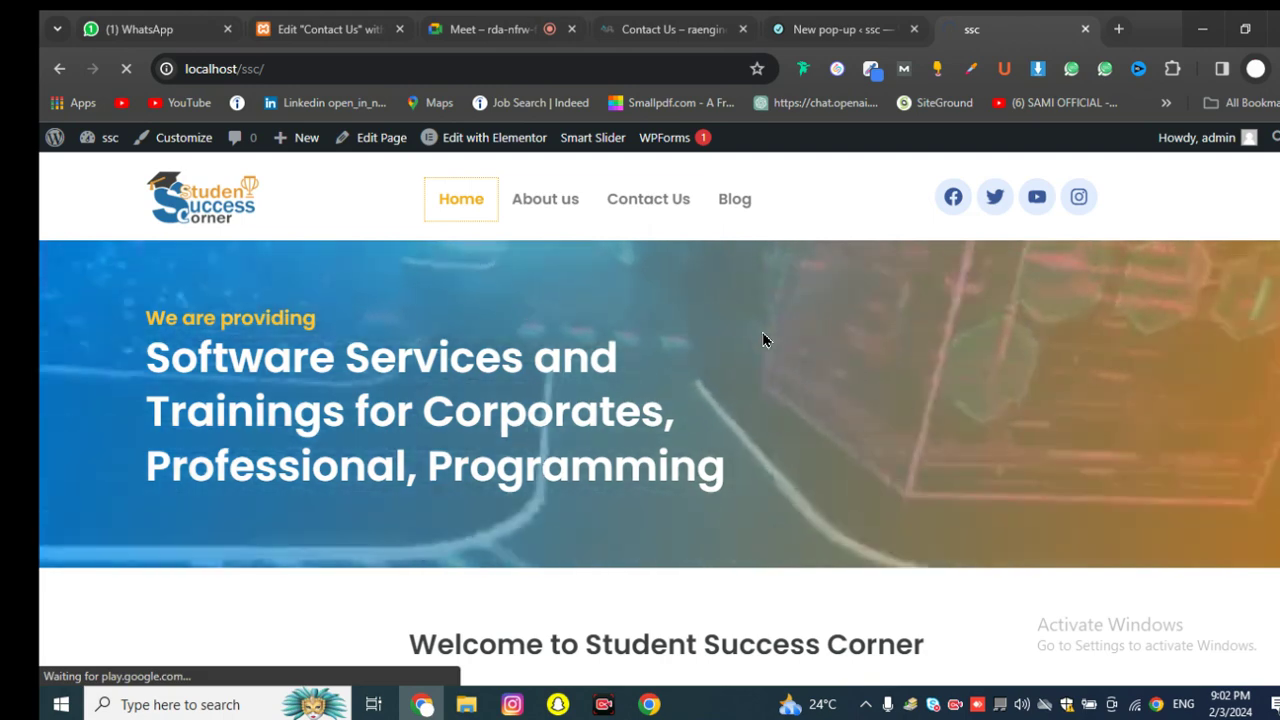
left_click(884, 17)
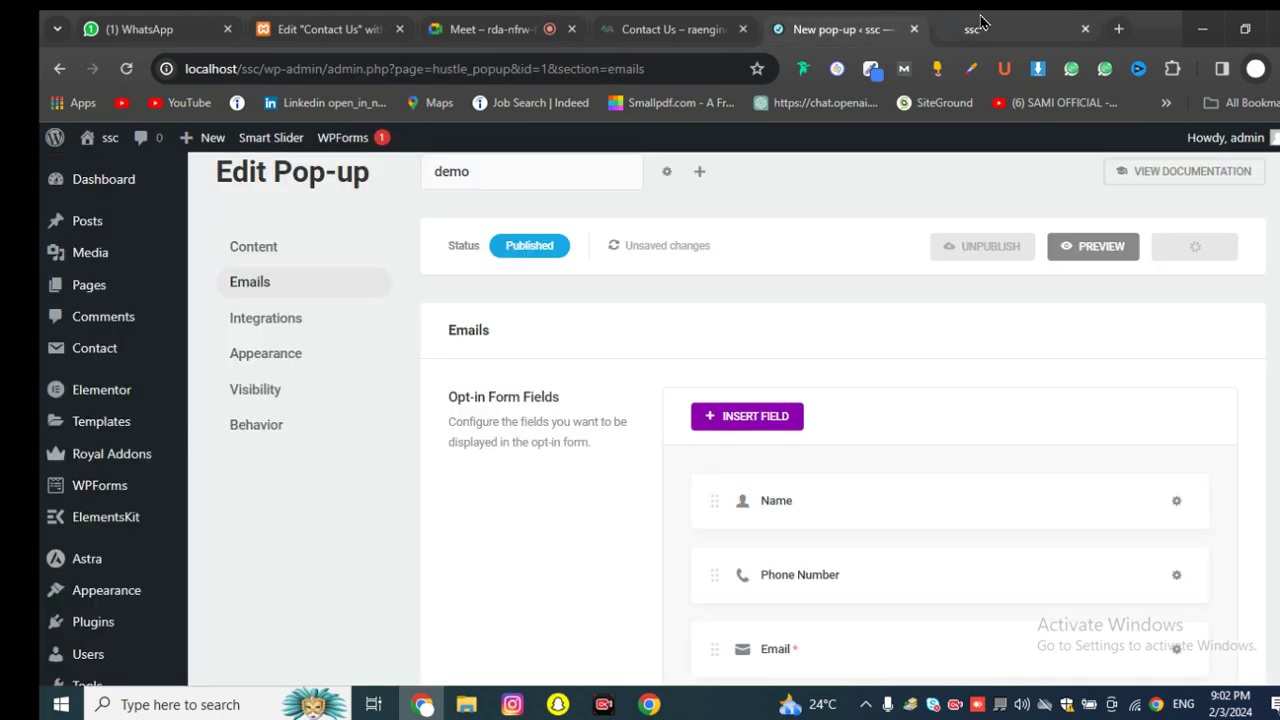
left_click(980, 22)
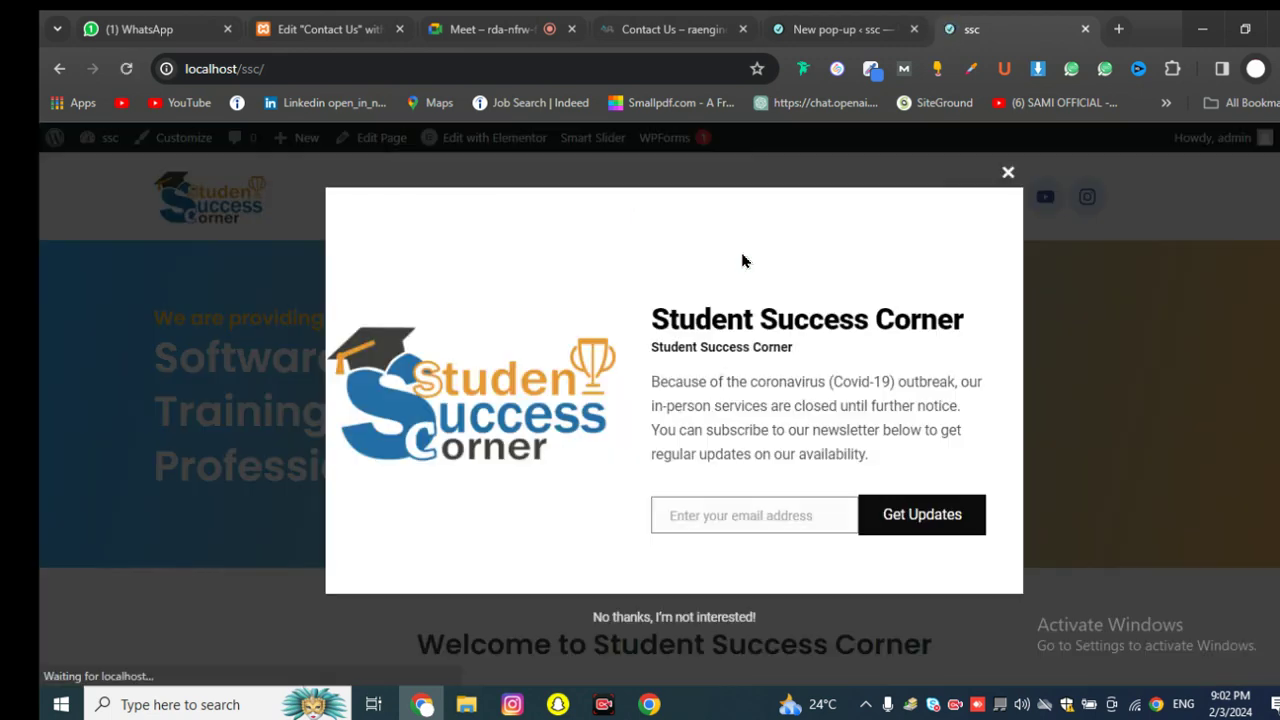
left_click(1008, 174)
left_click(895, 30)
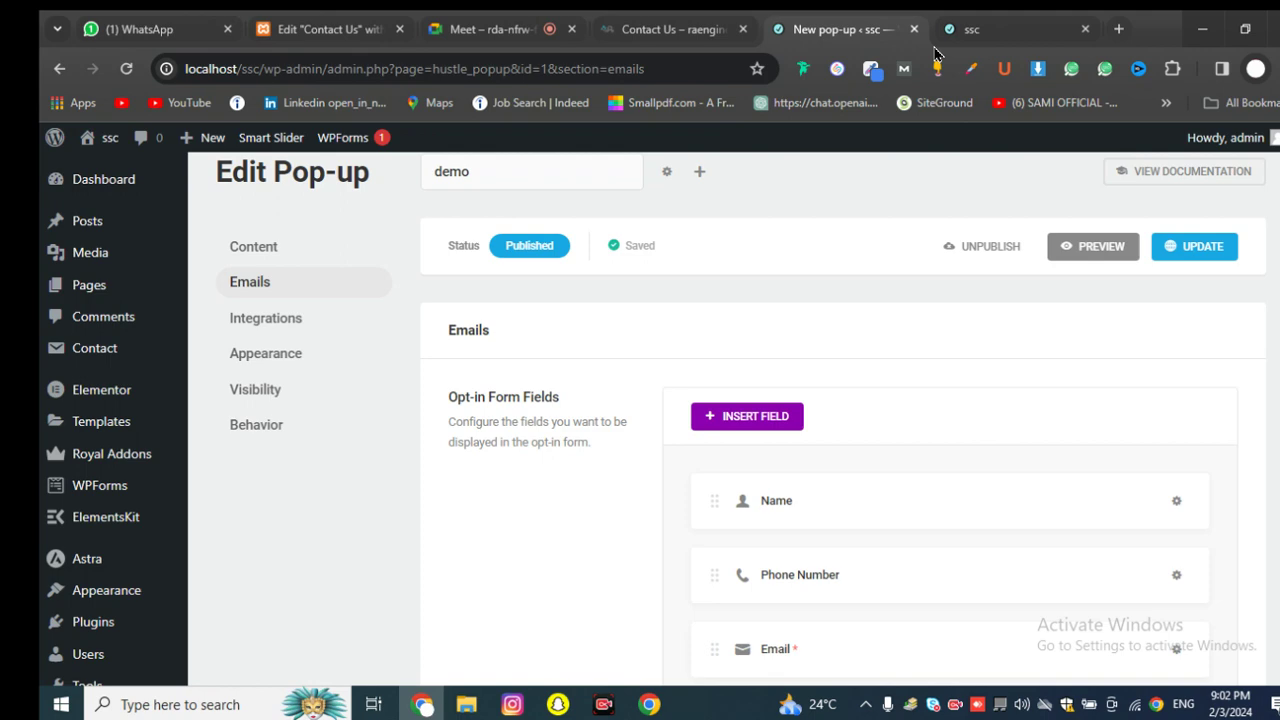
Step: Preview the demo pop-up in desktop view and reload the live Home page, checking the opt-in fields in the preview
left_click(1088, 250)
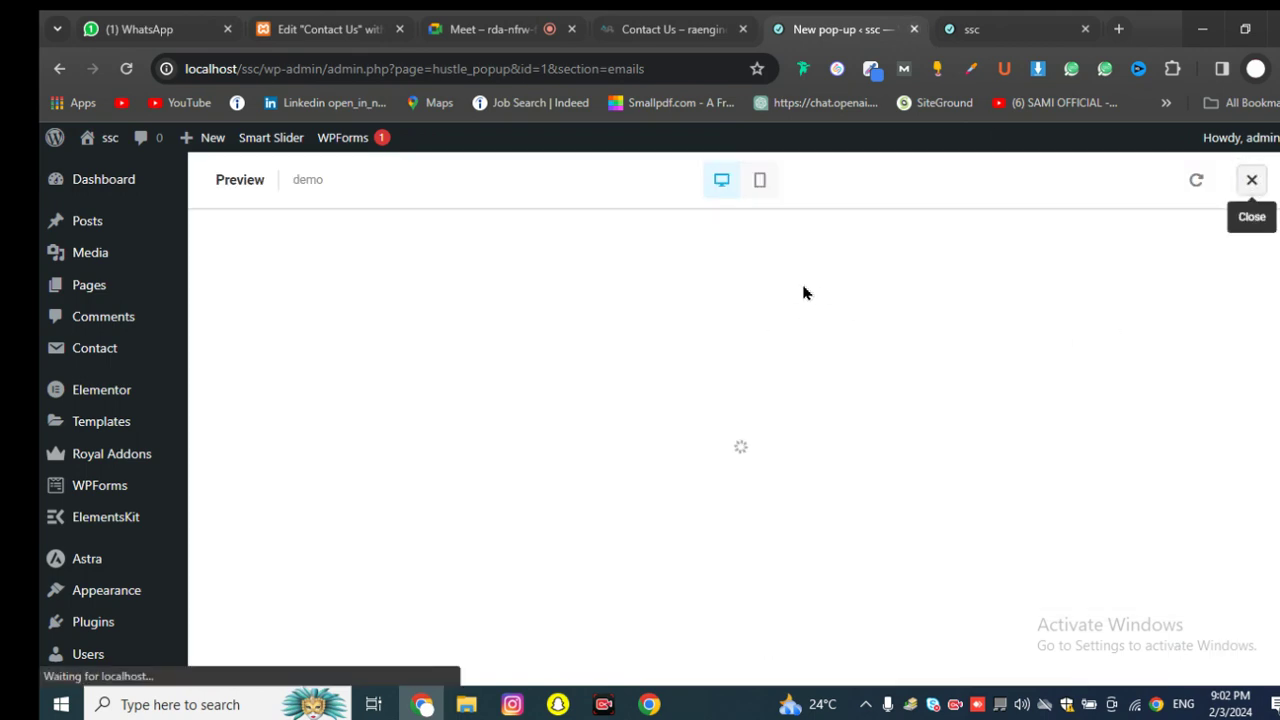
left_click(985, 18)
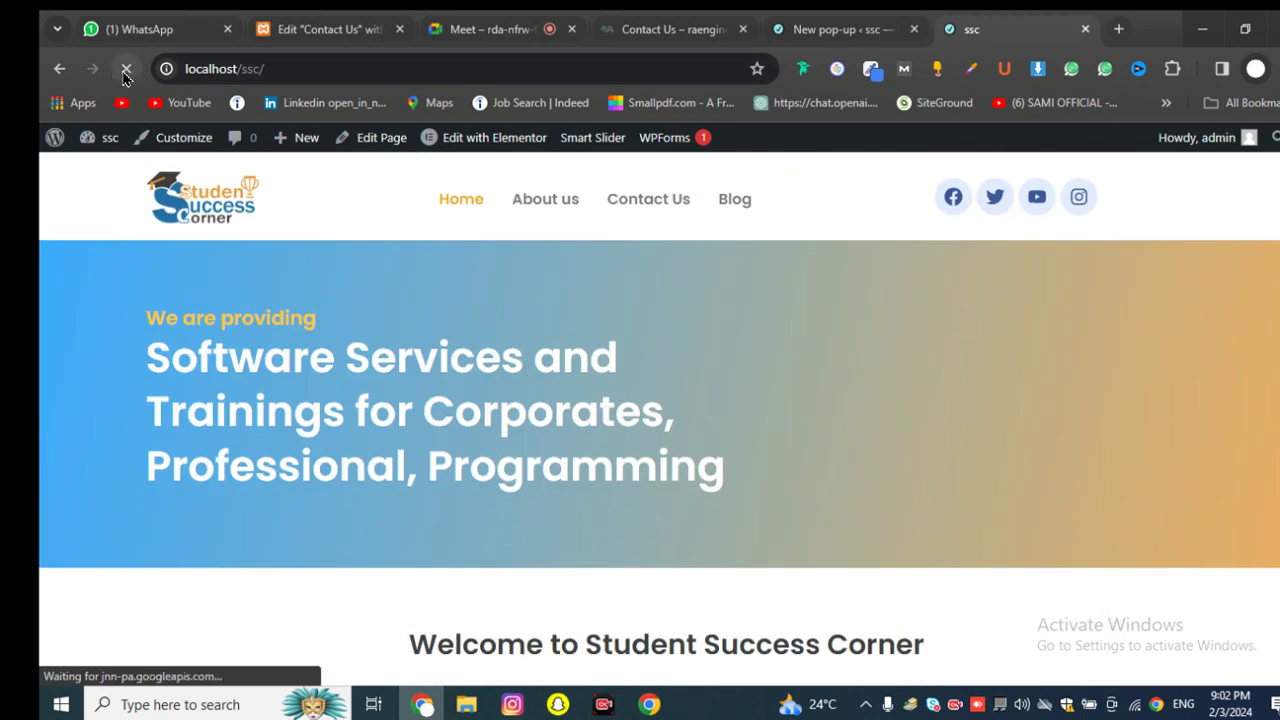
left_click(836, 29)
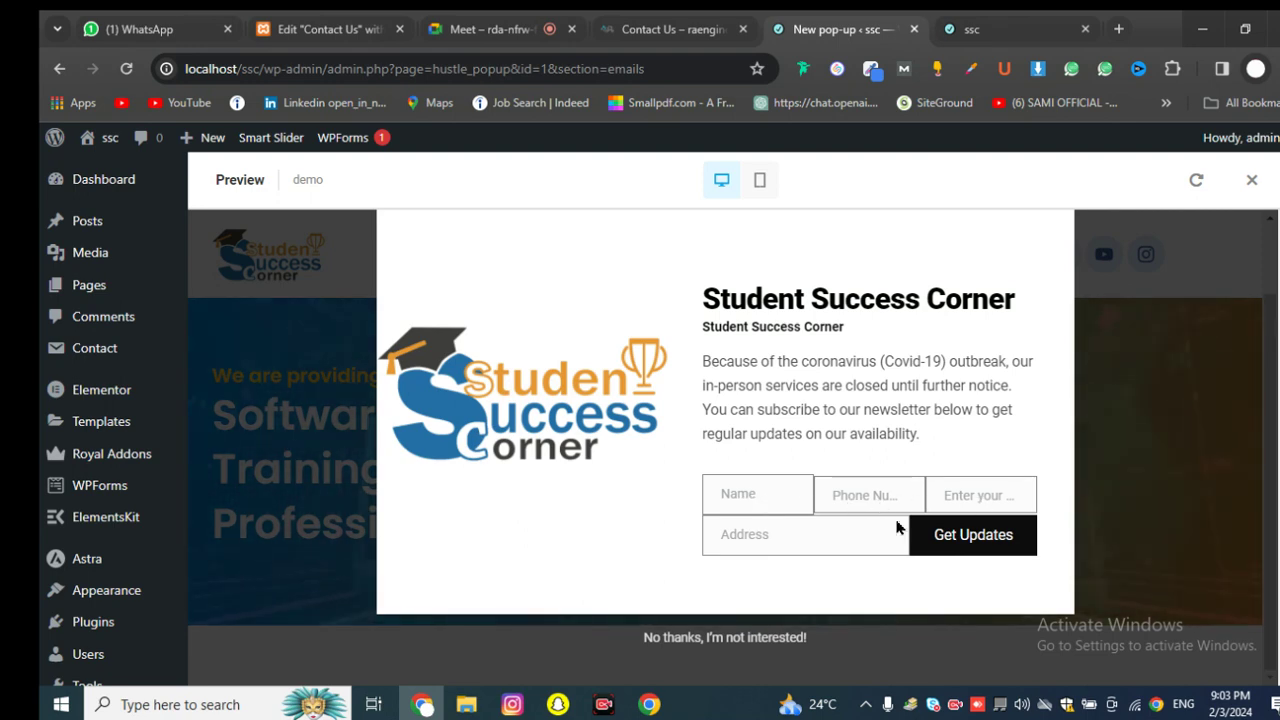
left_click(968, 496)
Step: Reload the live Home page and examine the text and form fields of the pop-up shown there
left_click(965, 29)
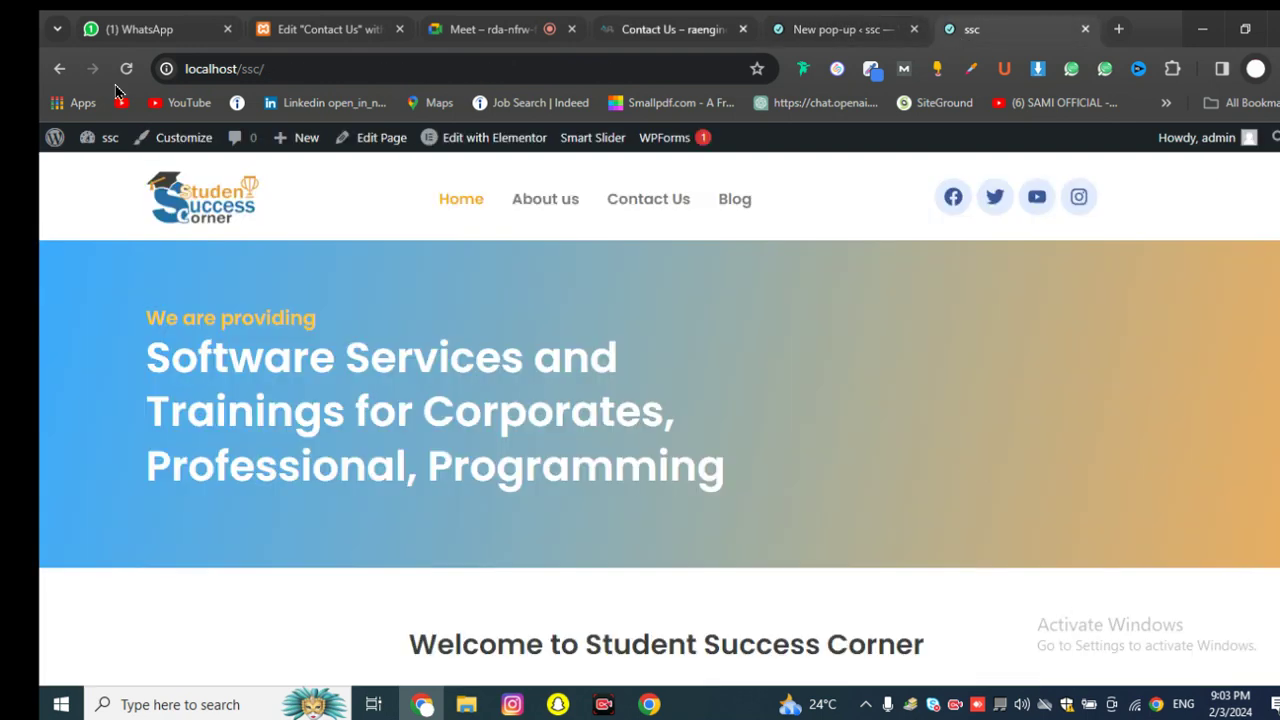
scroll(695, 317, "down", 13)
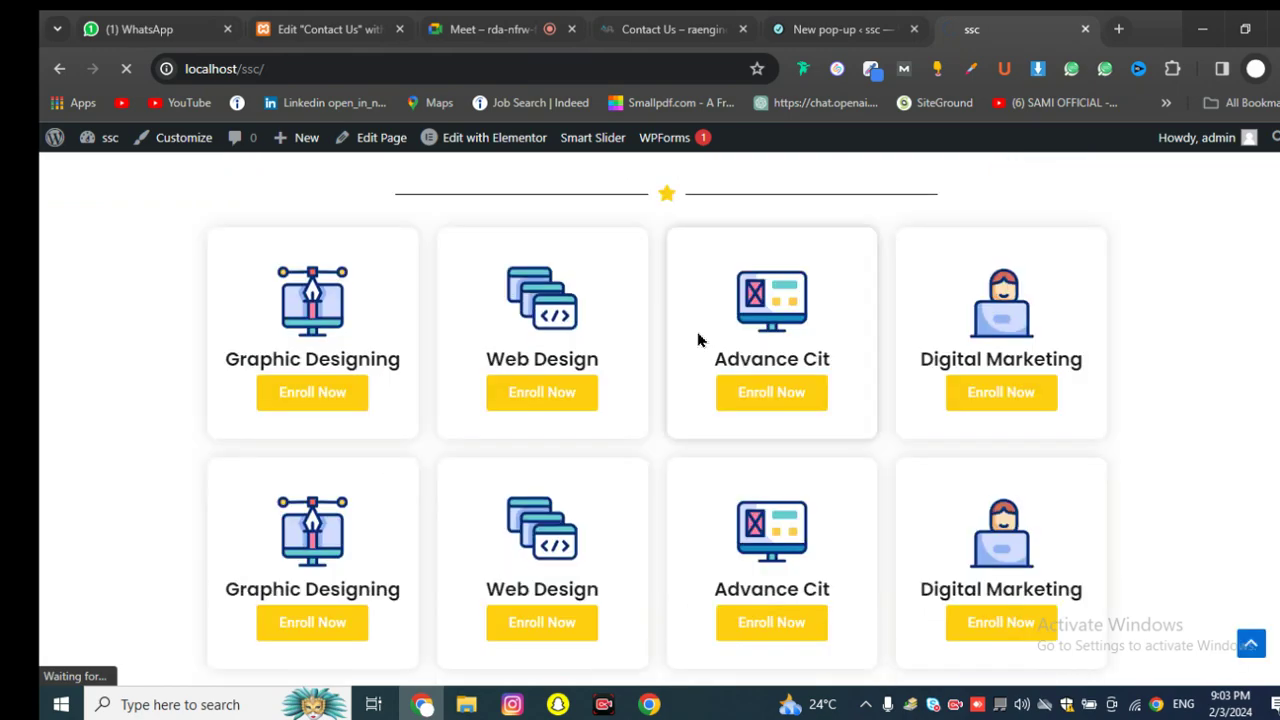
scroll(695, 340, "up", 6)
scroll(695, 335, "up", 7)
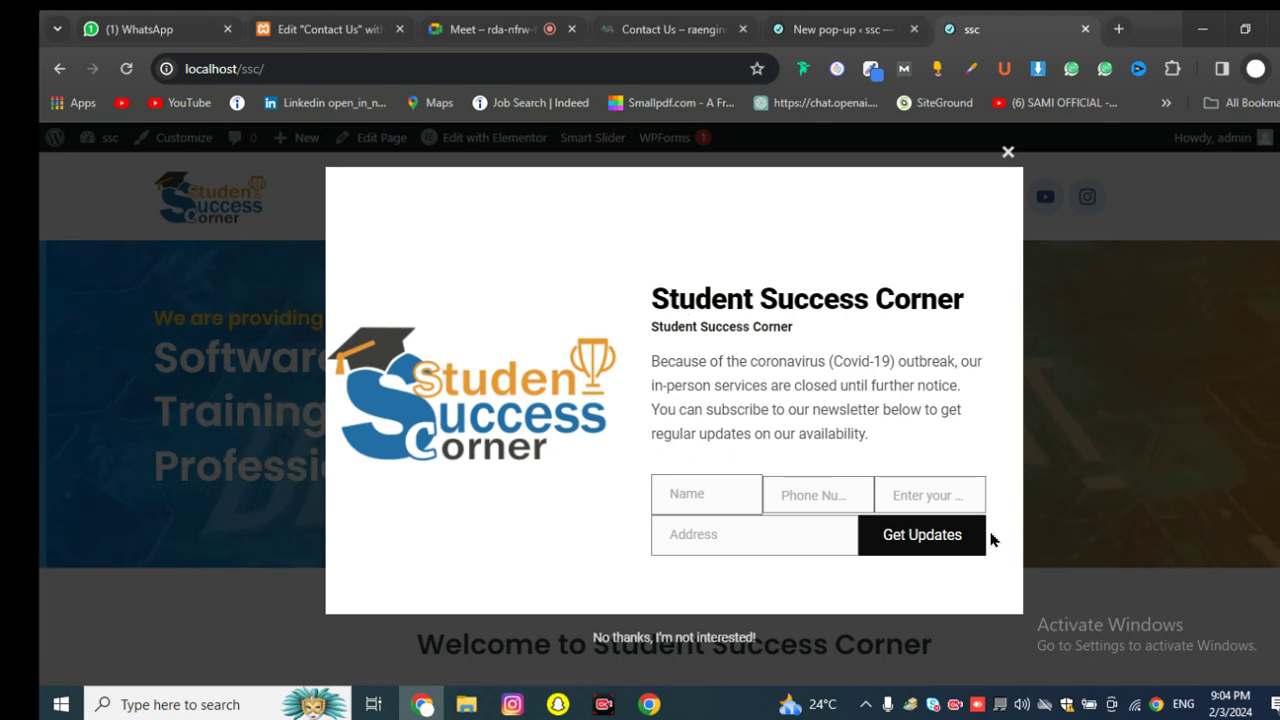
triple_click(630, 391)
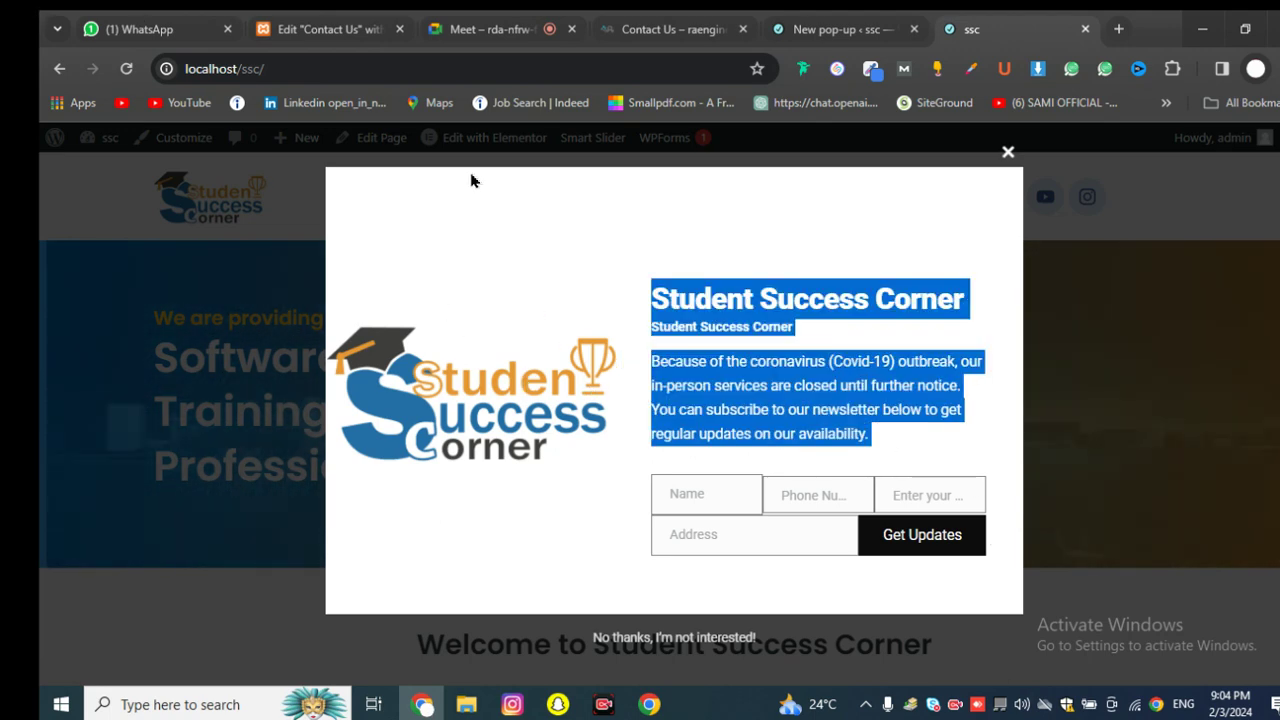
left_click(670, 298)
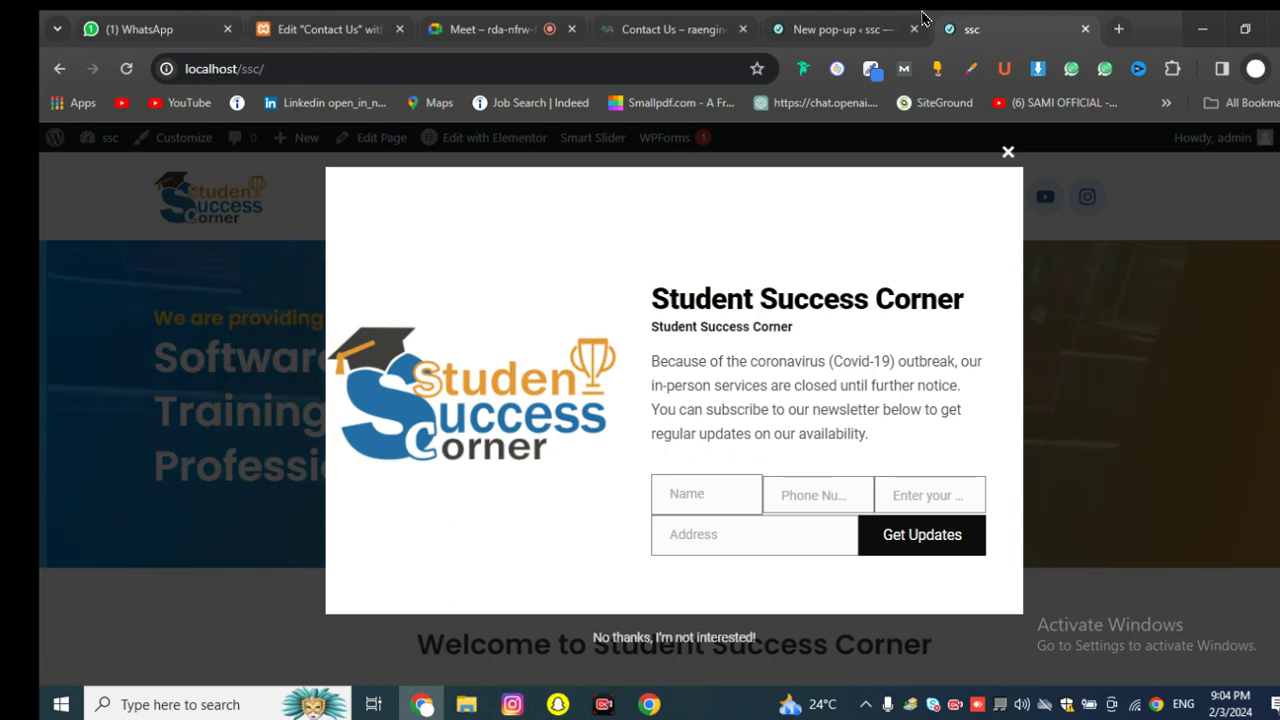
Step: Switch to the raengineerings.com Contact Us page, view its "Get a quote" pop-up twice as an example, and dismiss it
left_click(825, 18)
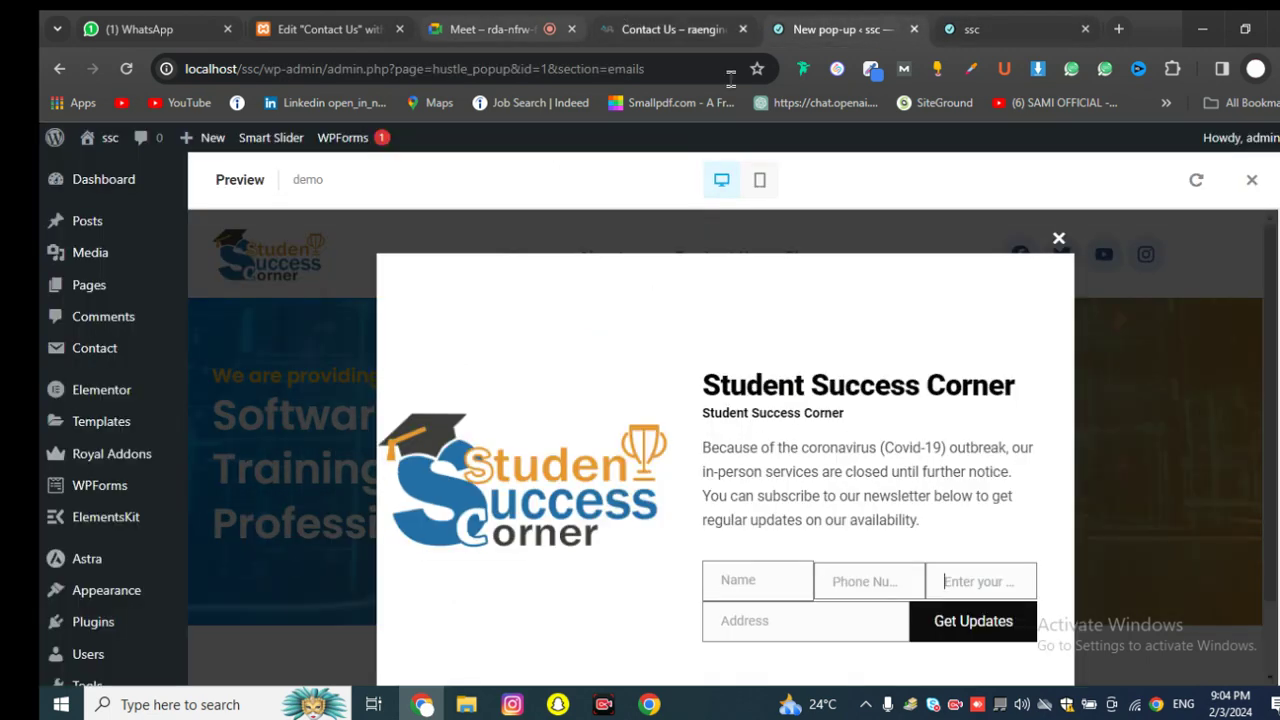
left_click(670, 29)
scroll(760, 400, "up", 2)
left_click(1107, 210)
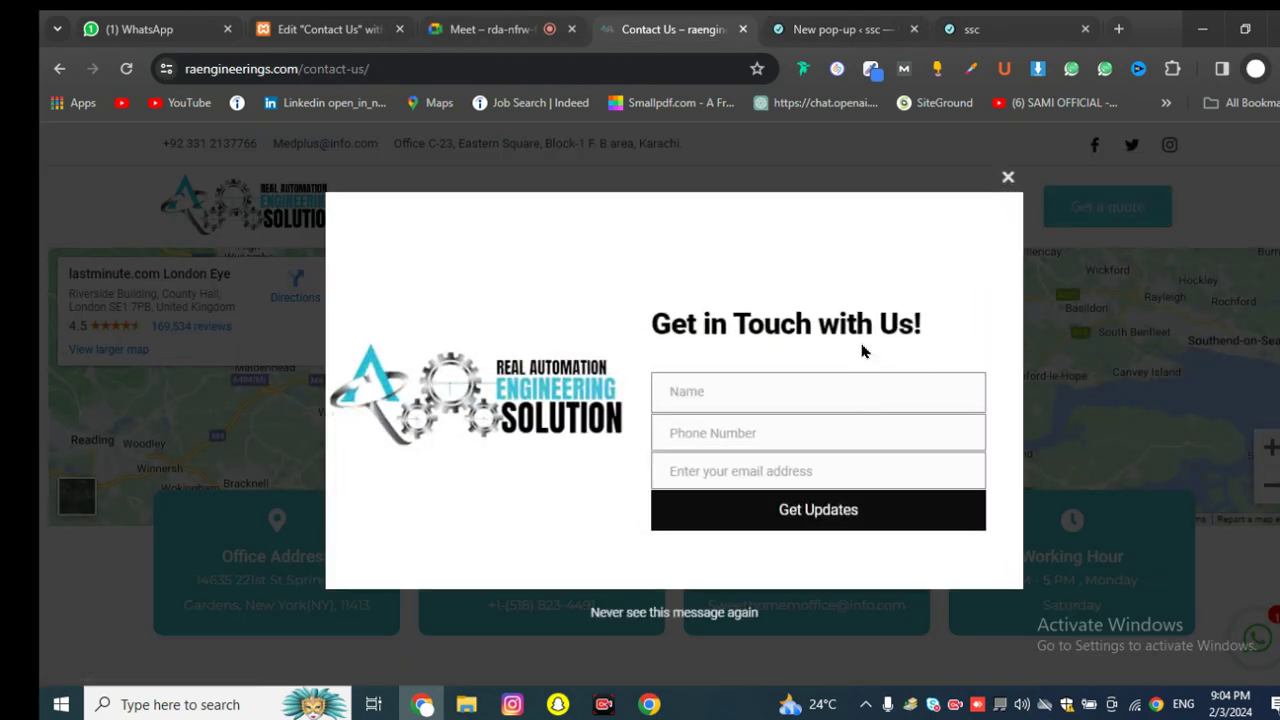
left_click(1008, 178)
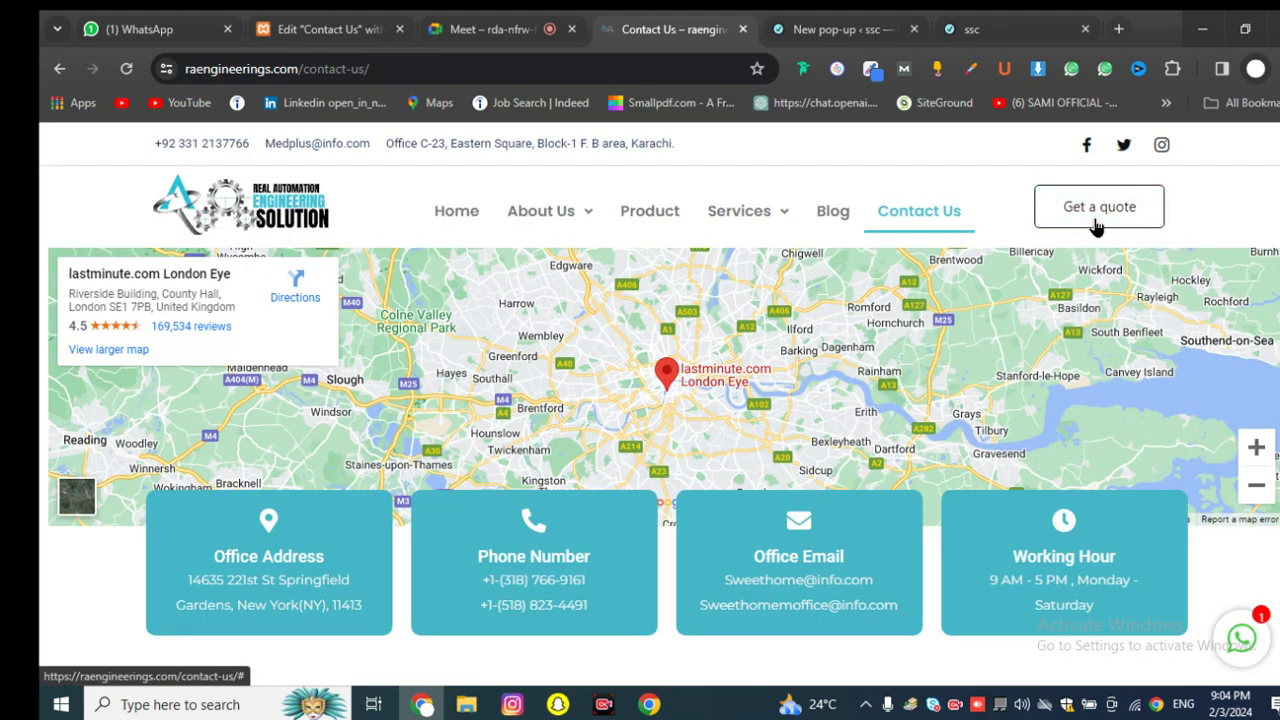
left_click(1097, 228)
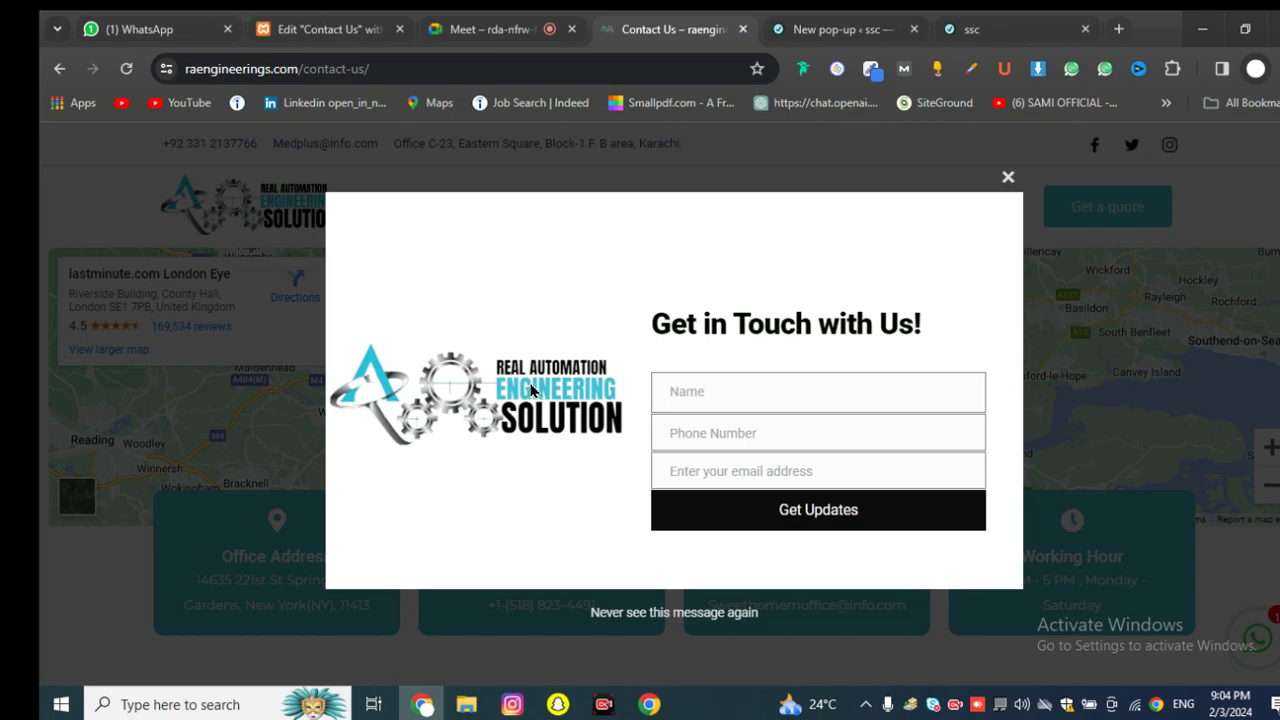
left_click(1006, 179)
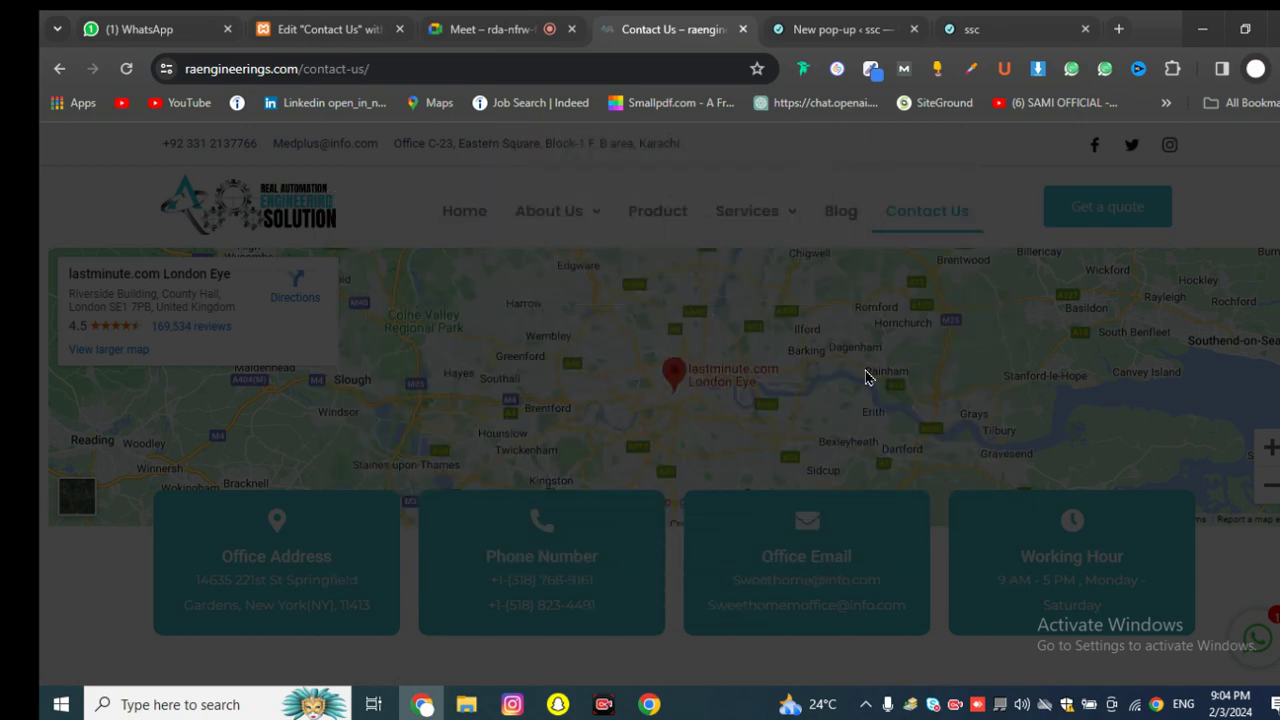
scroll(637, 300, "down", 2)
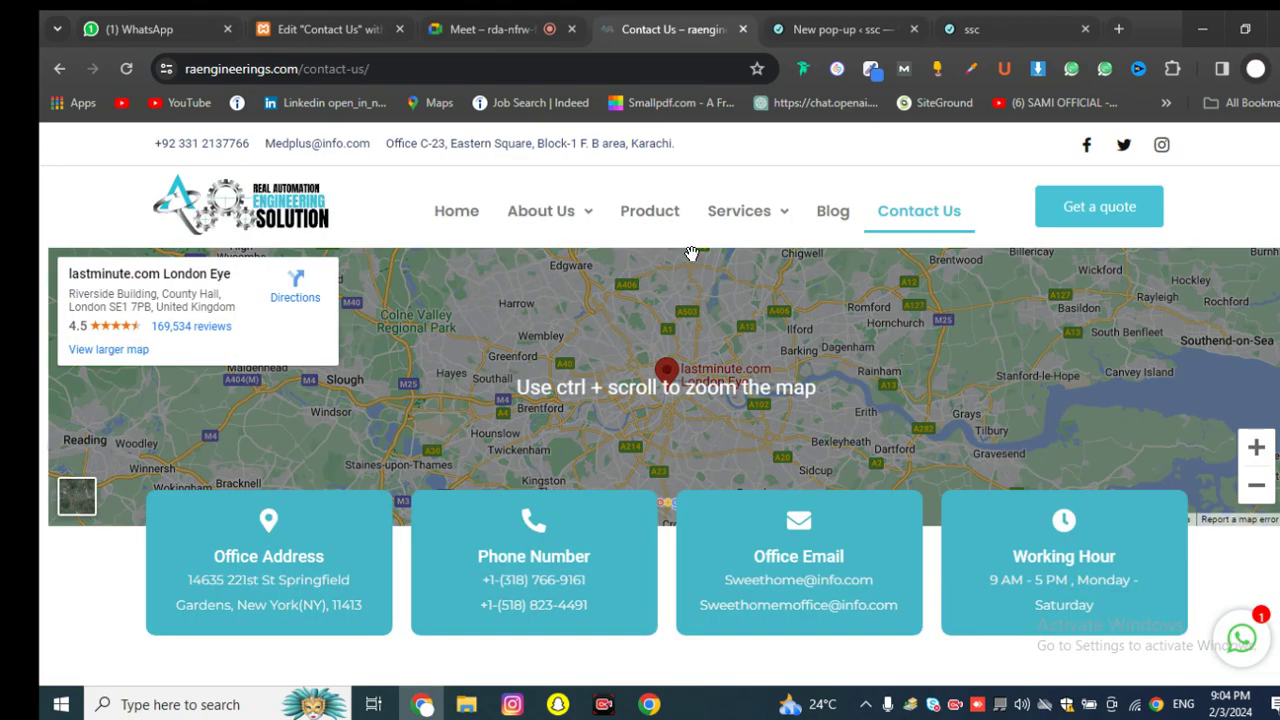
Step: Look through the raengineerings.com Home page down to its footer, and switch to the Google Meet call
left_click(430, 211)
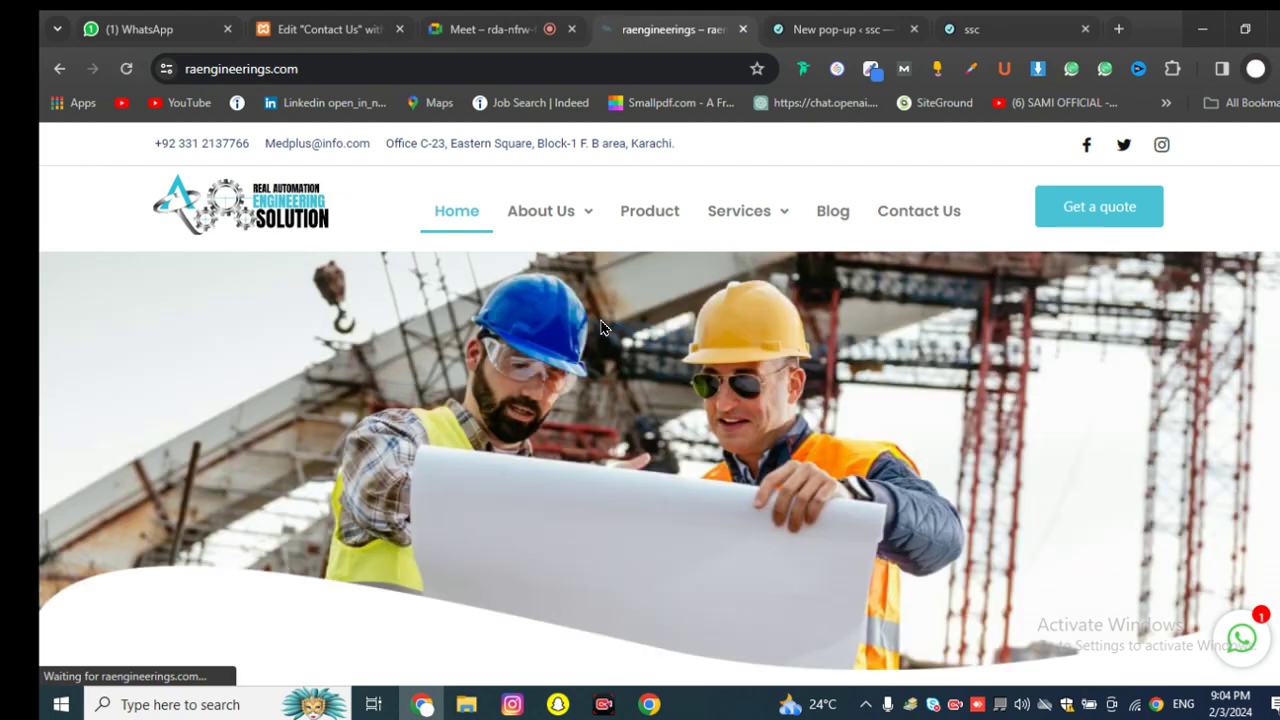
scroll(601, 326, "down", 10)
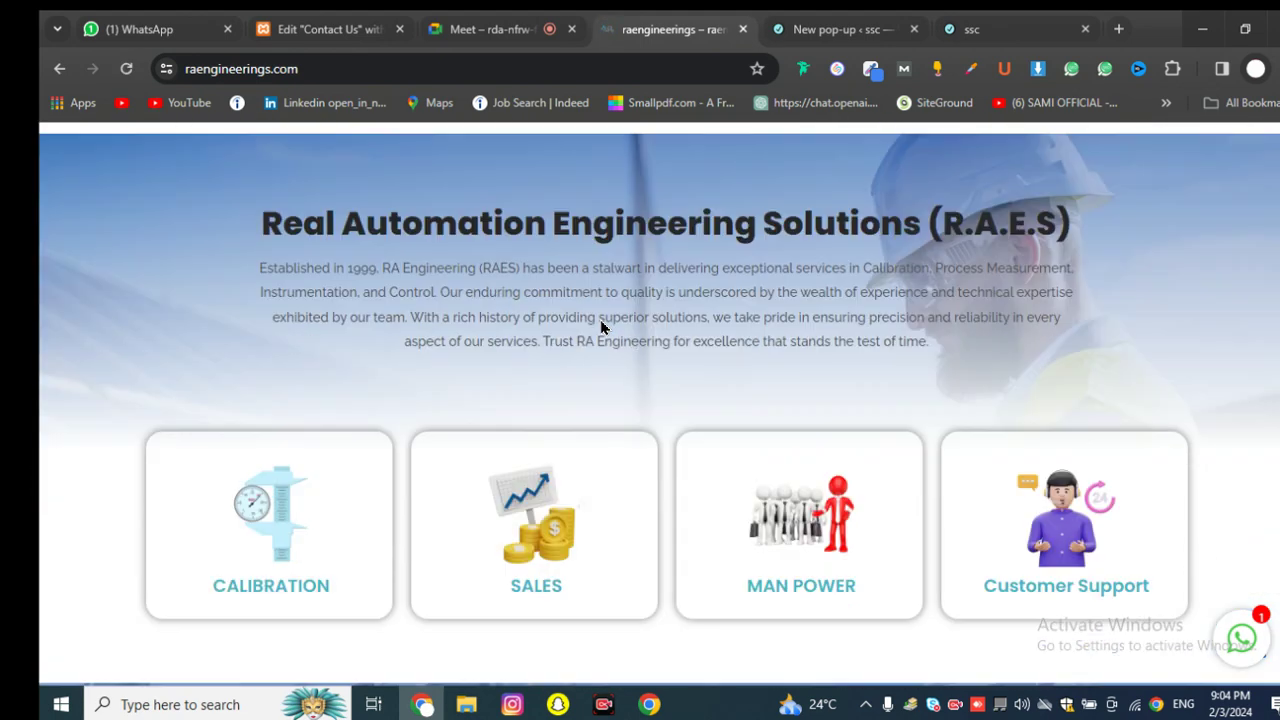
scroll(601, 326, "down", 15)
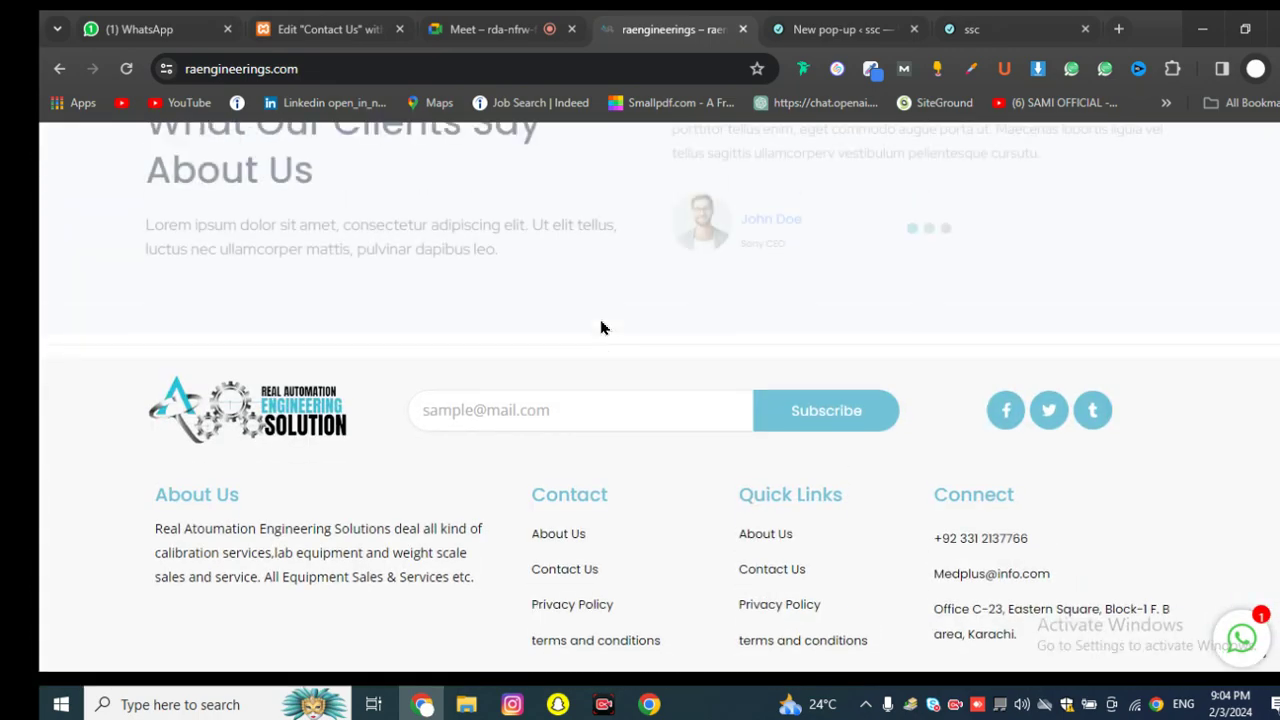
scroll(601, 326, "up", 20)
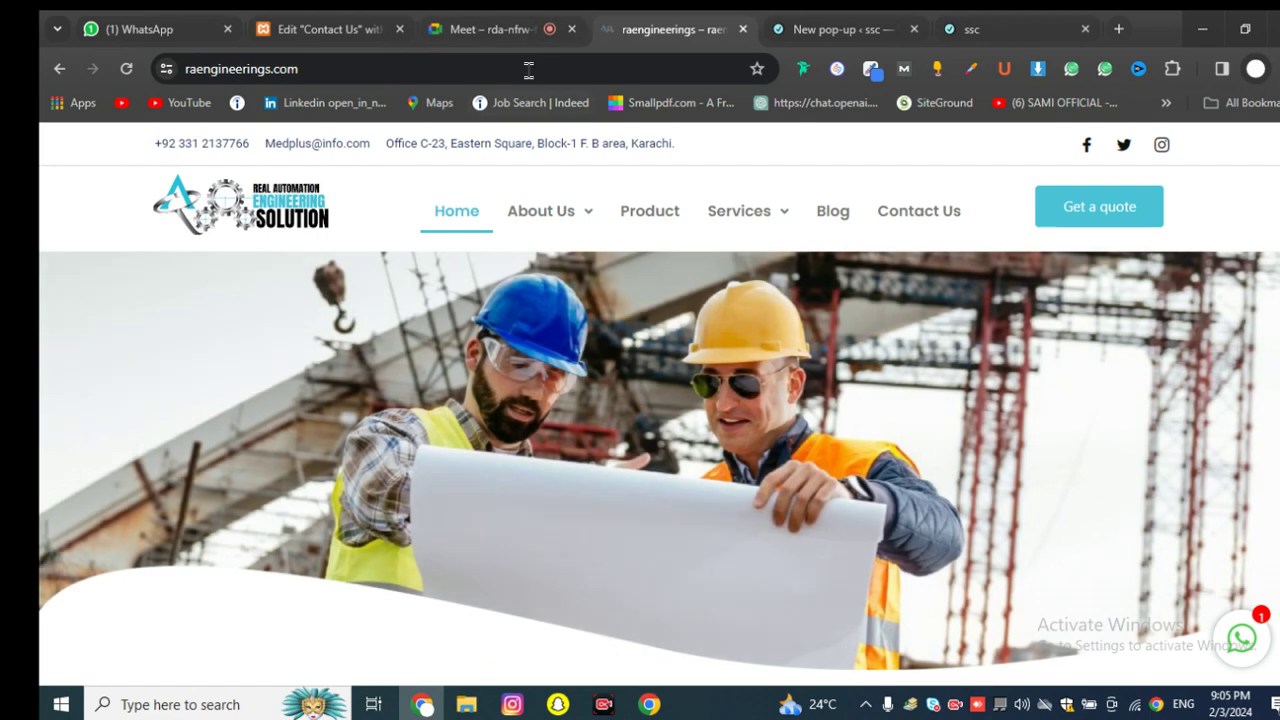
left_click(493, 29)
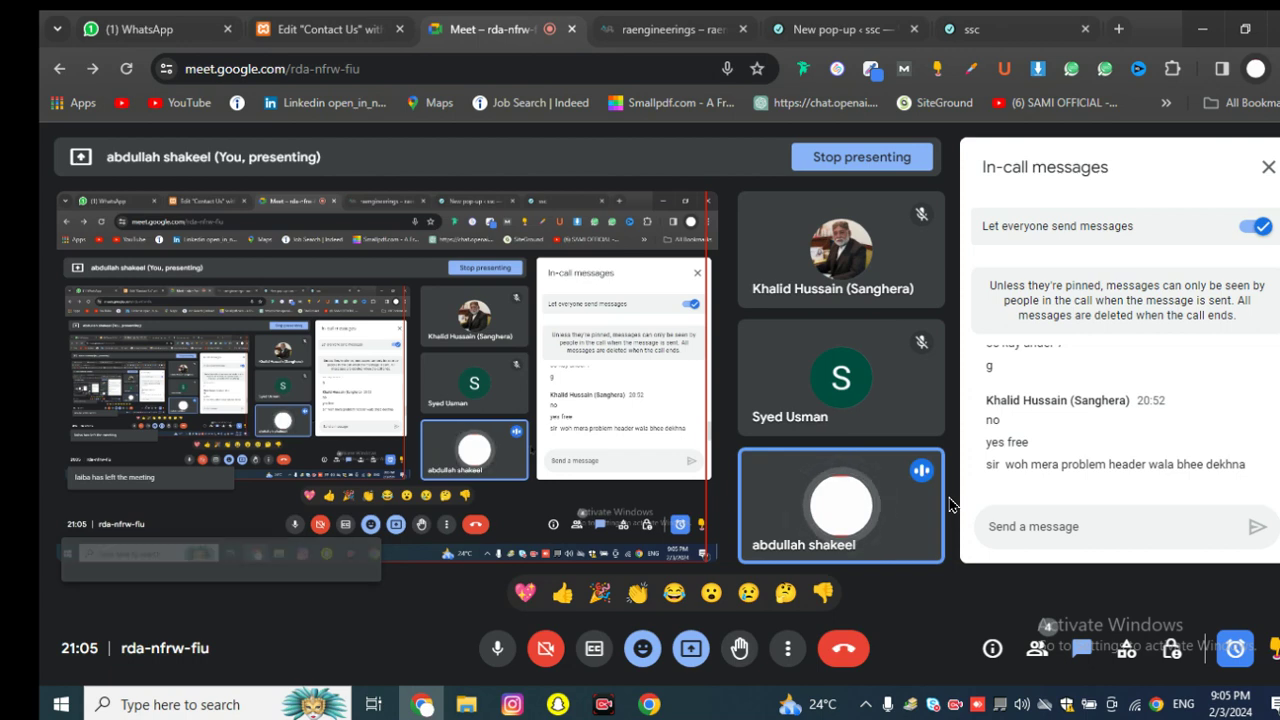
Step: Look through the Contact Us page's Contact Form 7 Advanced settings and Elementor main menu, checking the raengineerings and pop-up pages as well
left_click(330, 30)
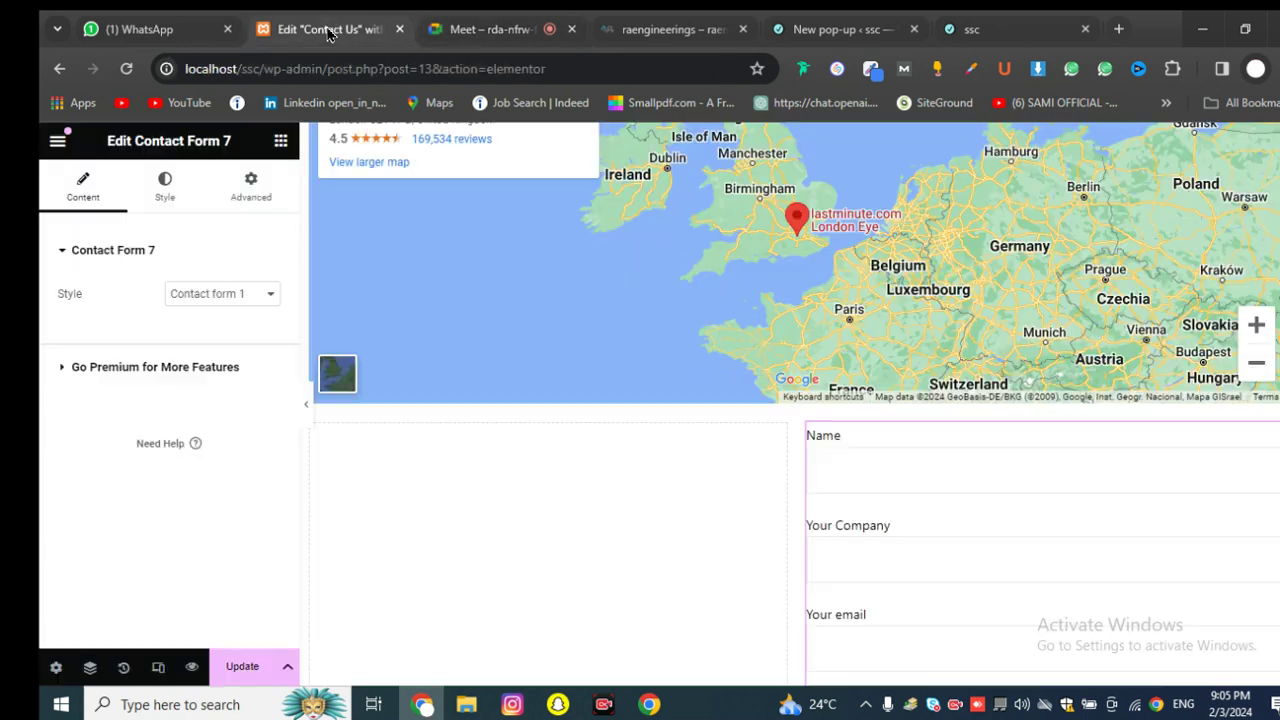
left_click(228, 202)
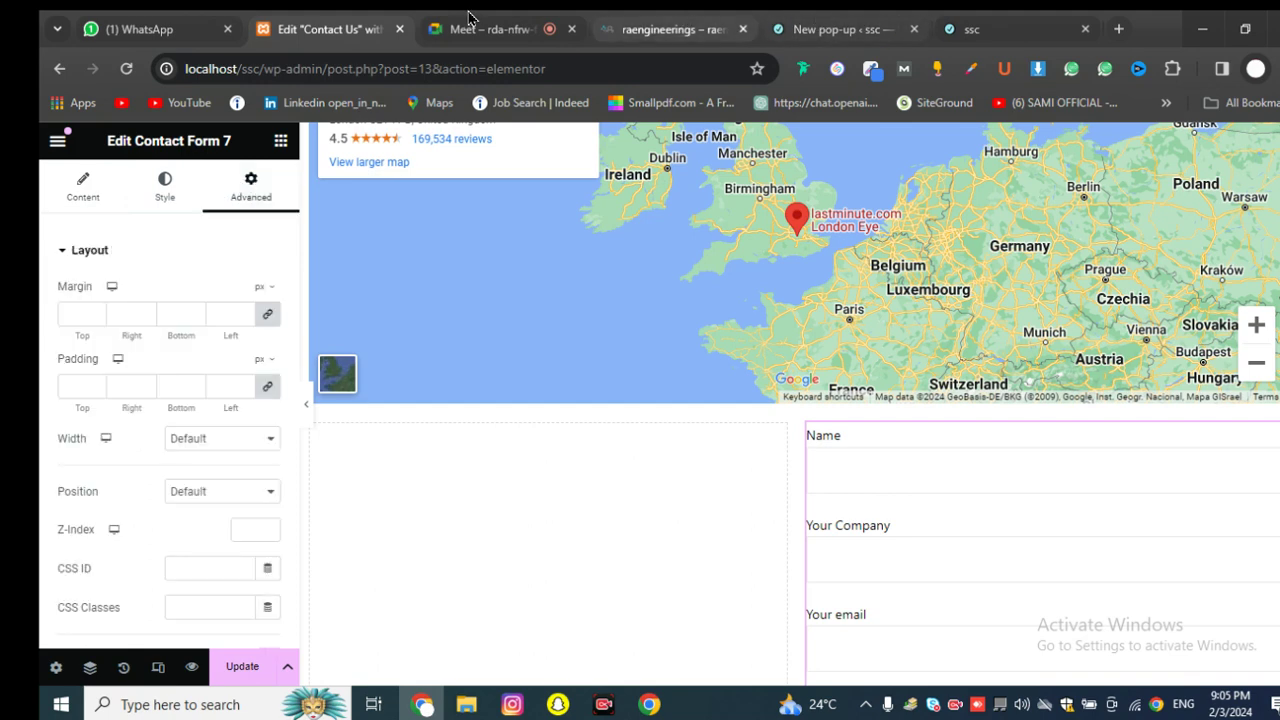
left_click(490, 29)
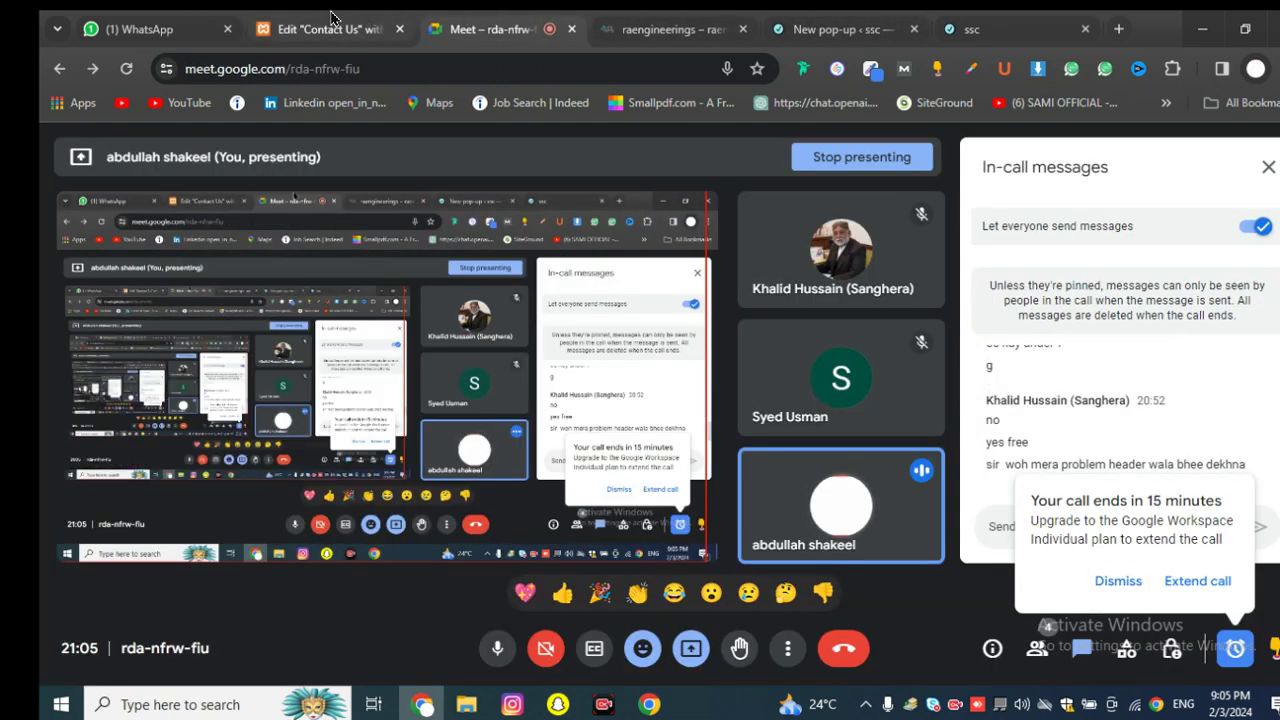
left_click(408, 40)
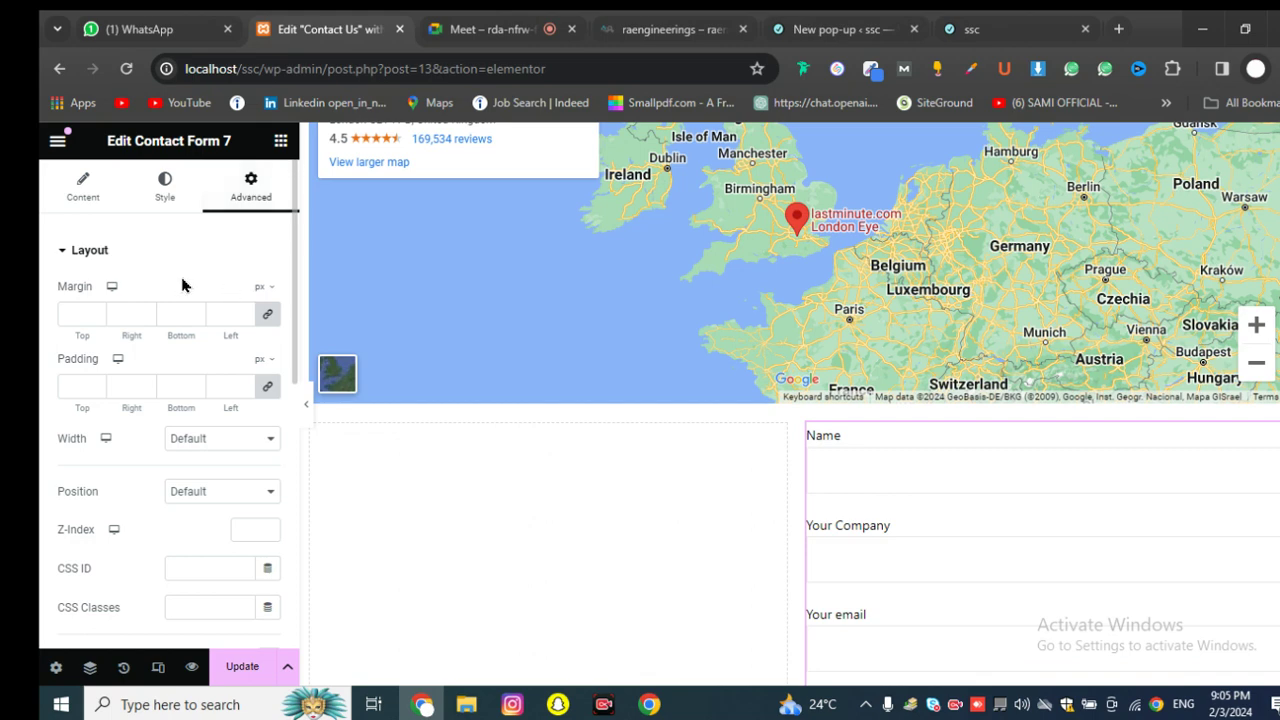
left_click(57, 143)
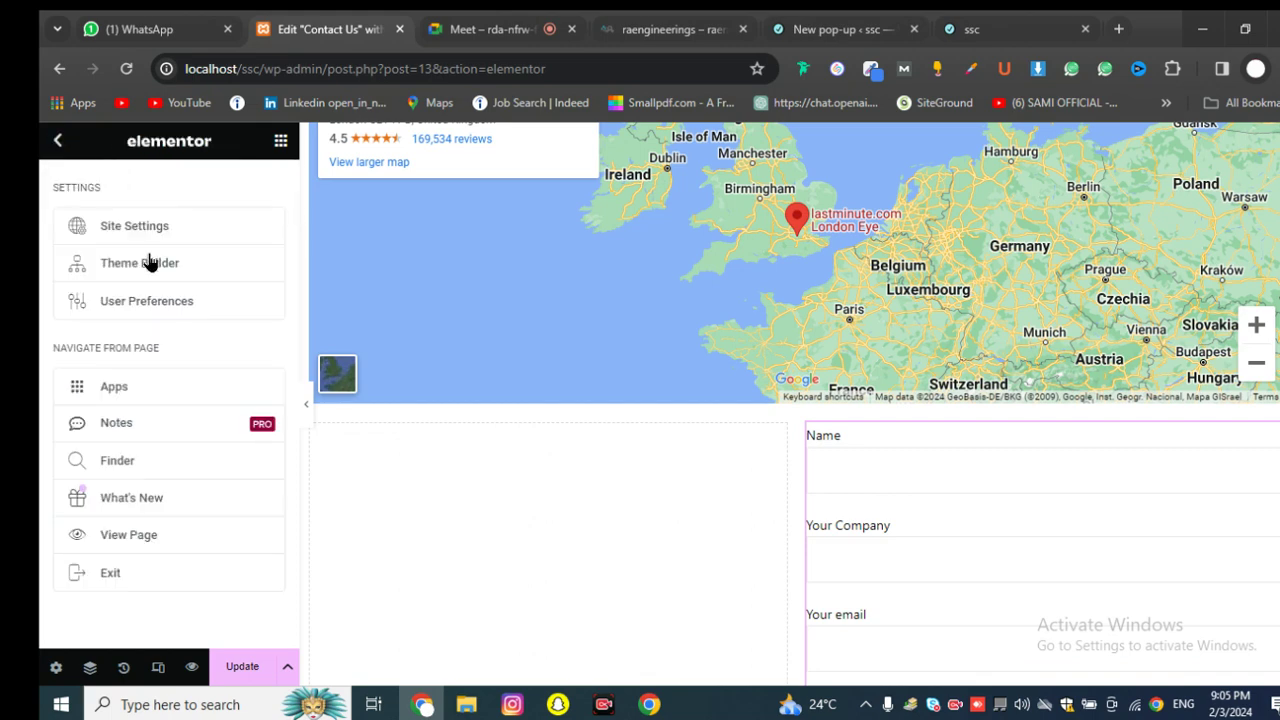
left_click(676, 35)
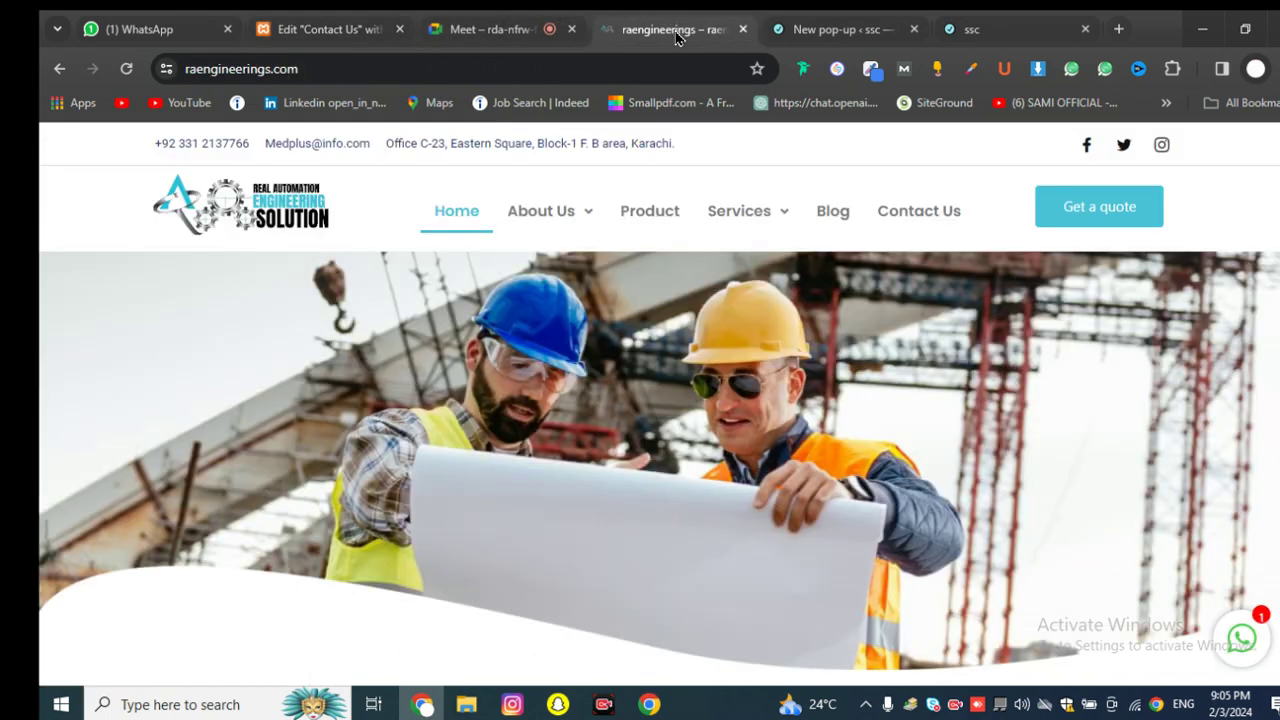
left_click(781, 37)
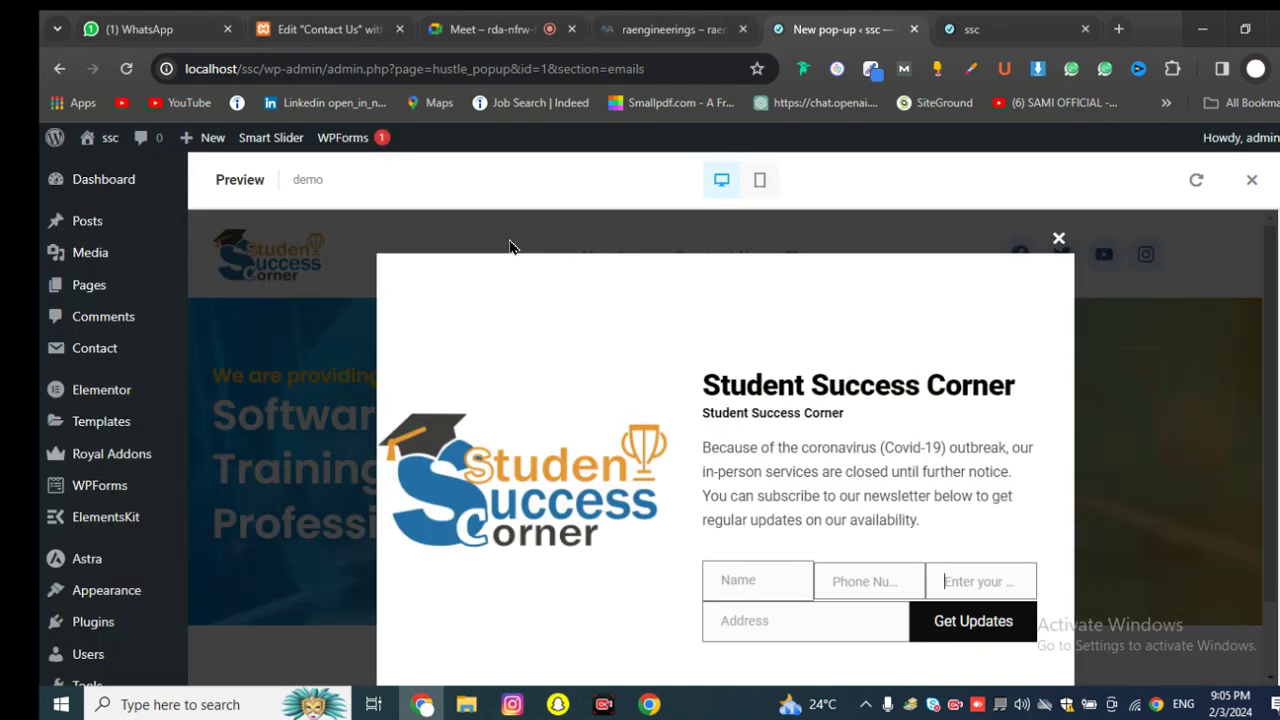
Step: Switch to the Chrome profile holding the raengineerings admin access and open the raengineerings.com/wp-admin dashboard
left_click(1256, 68)
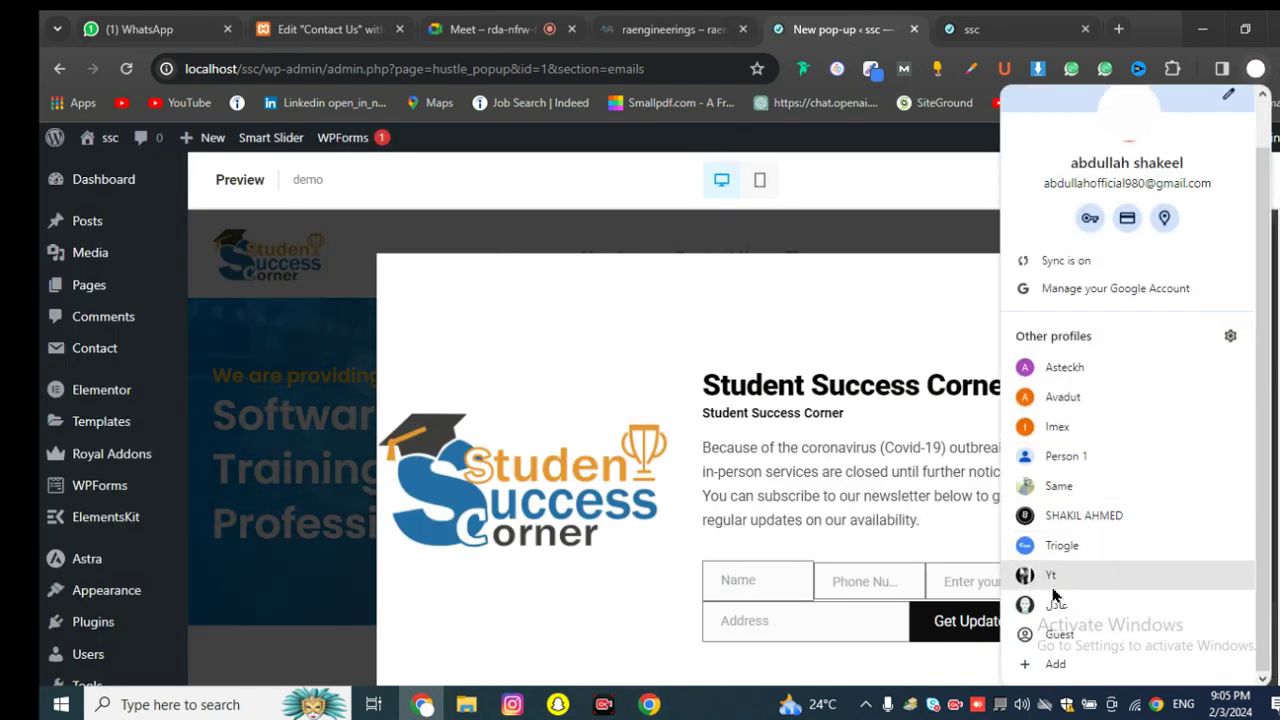
left_click(1063, 397)
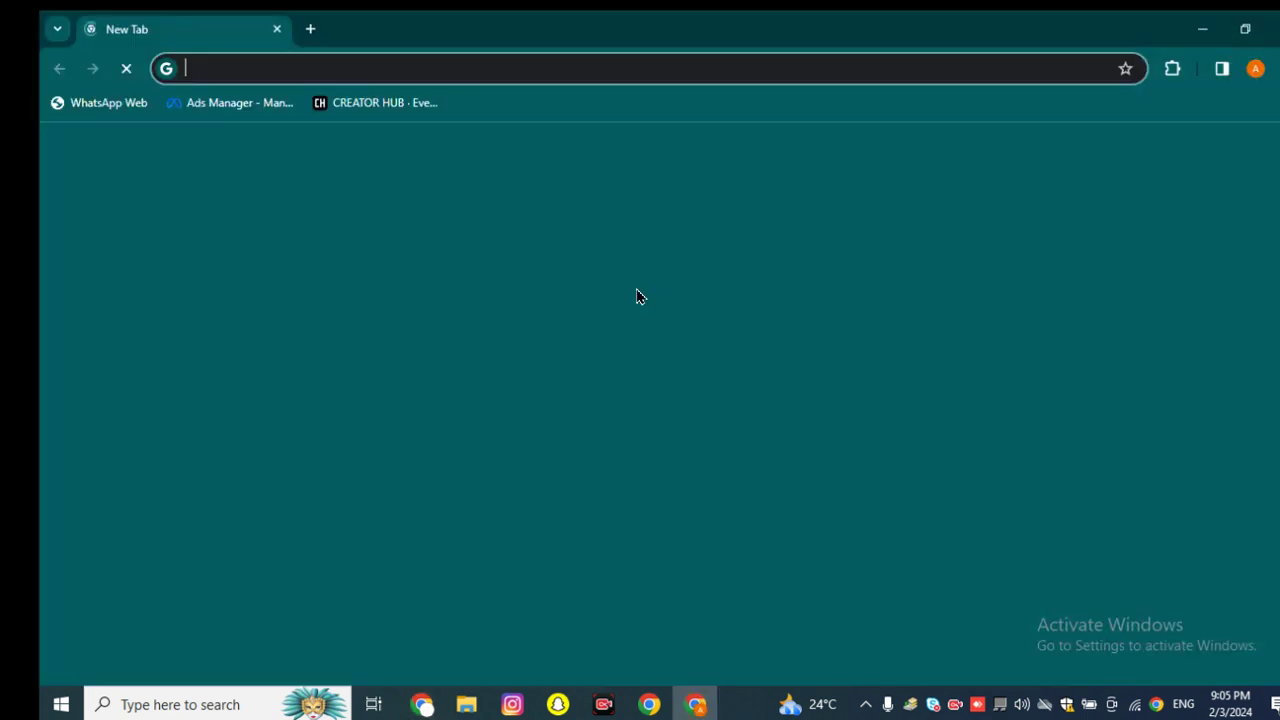
type("ra")
key("Right")
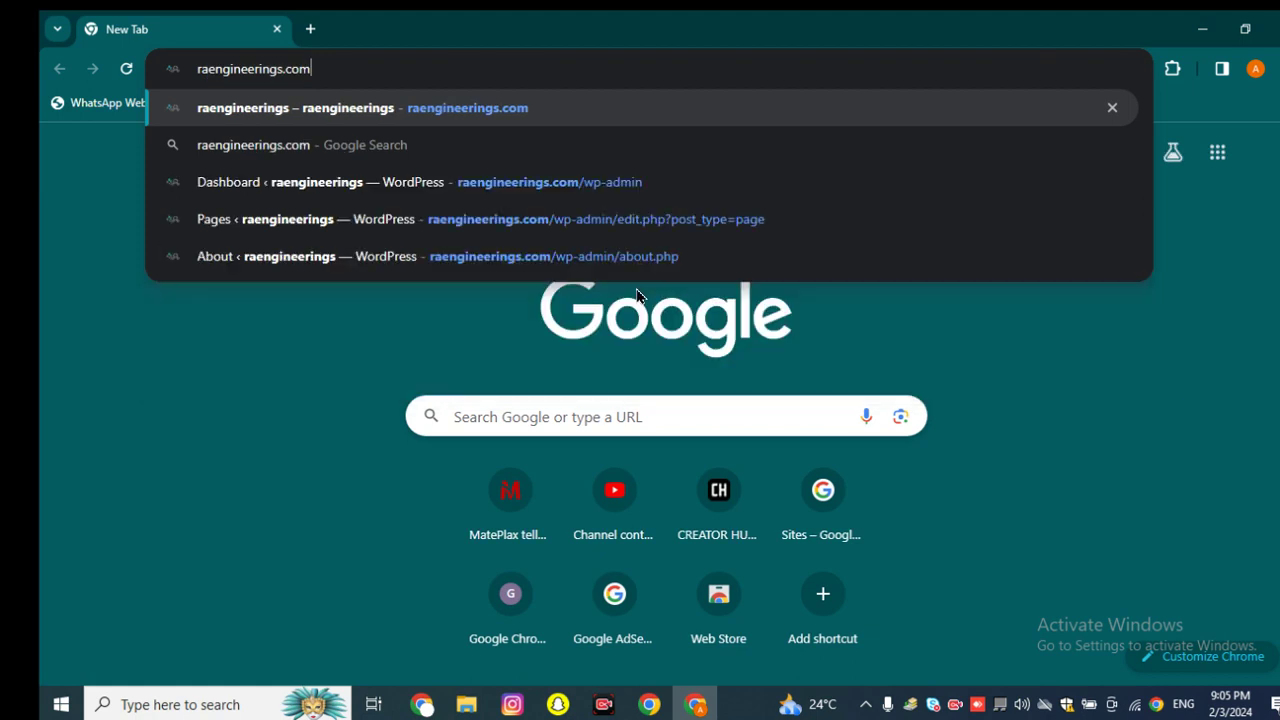
type("/w")
key("Return")
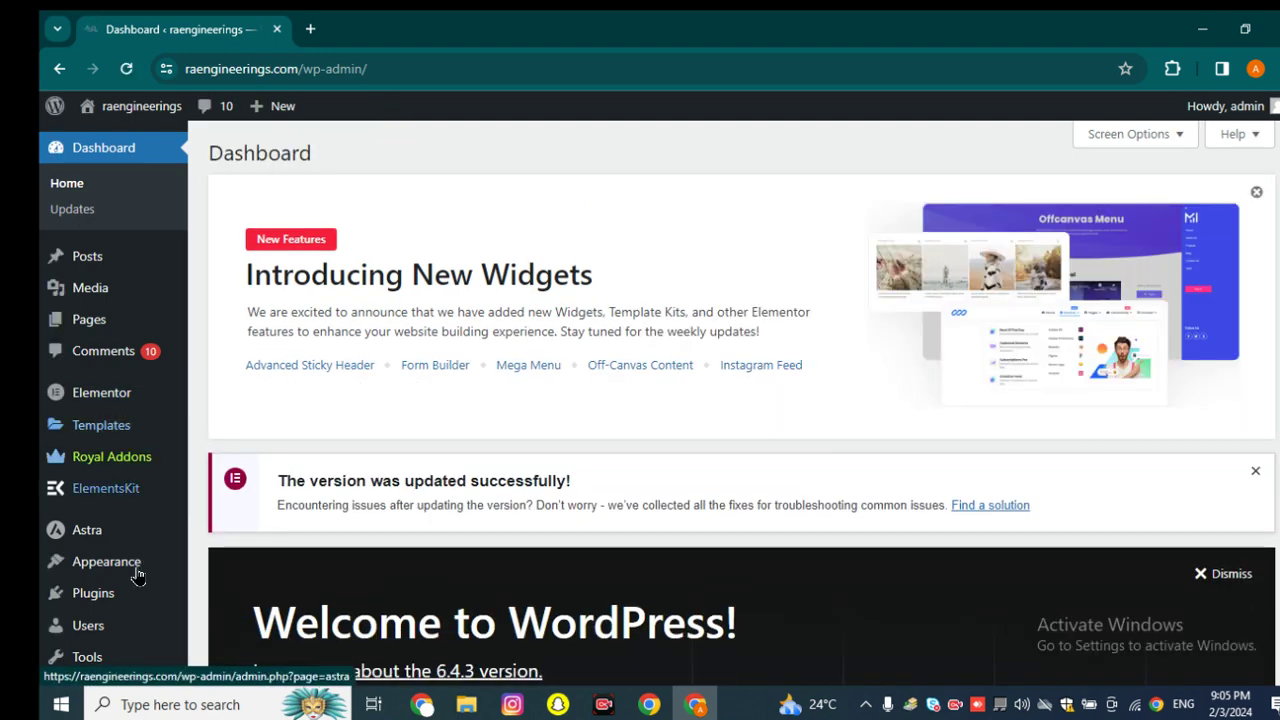
Step: Search for "elementor" among the new plugins on raengineerings and look through the results down to Sticky Header Effects for Elementor
scroll(124, 535, "down", 2)
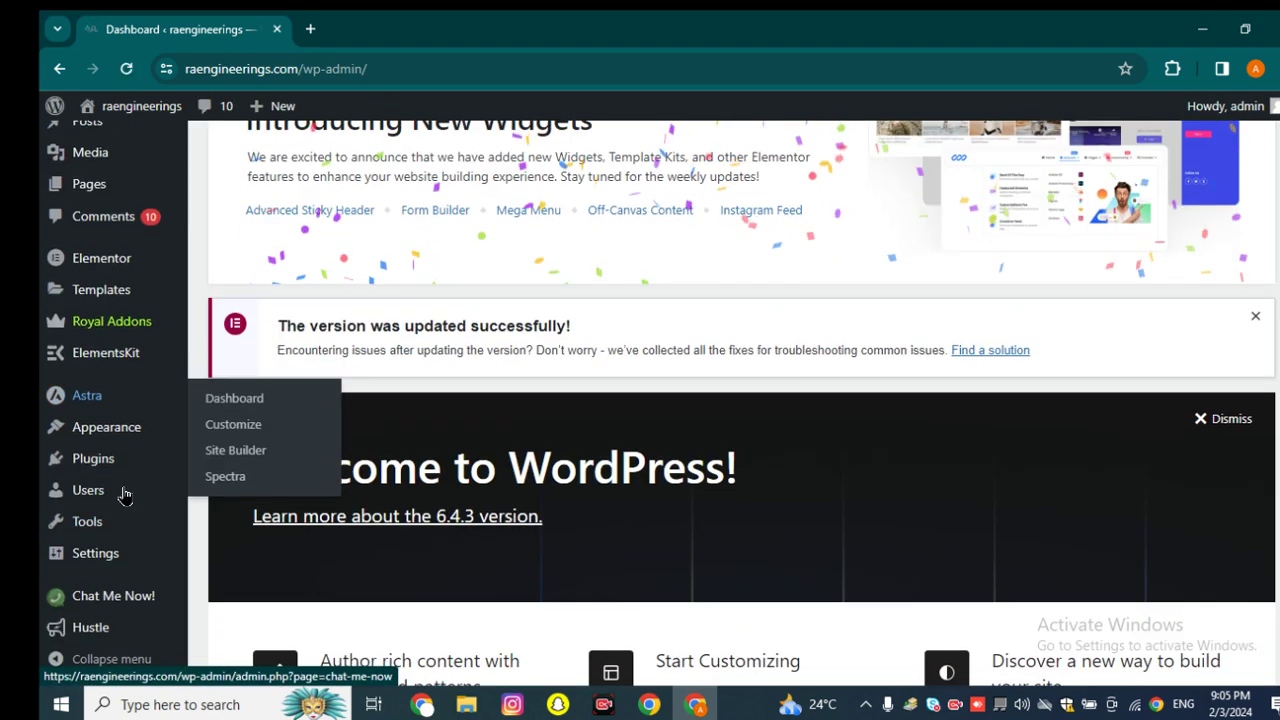
mouse_move(90, 458)
left_click(240, 489)
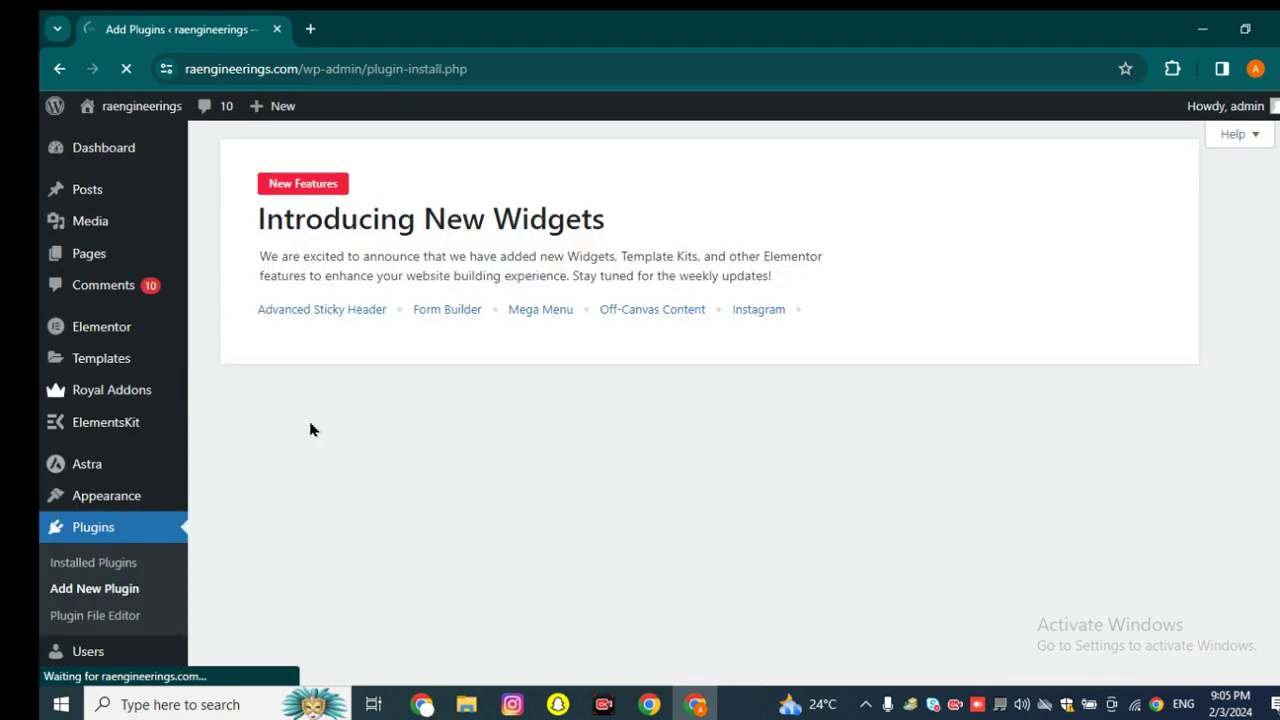
scroll(643, 477, "down", 3)
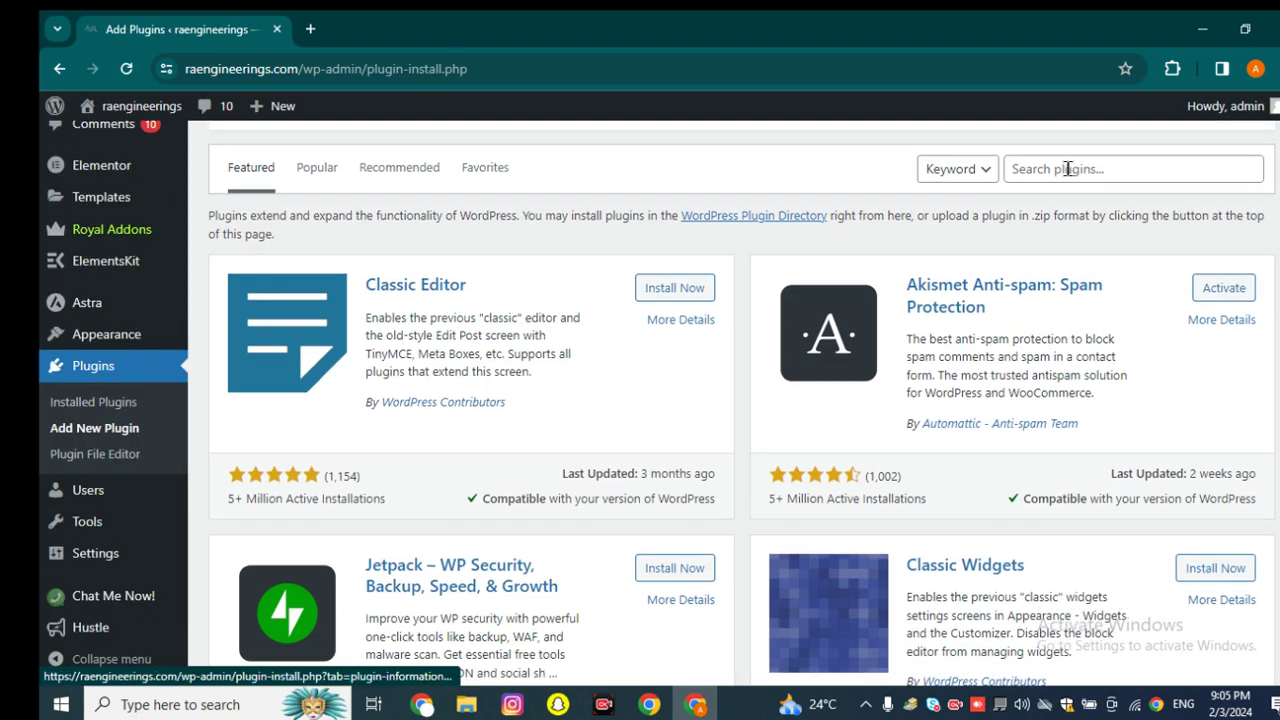
left_click(1068, 170)
type("elementor")
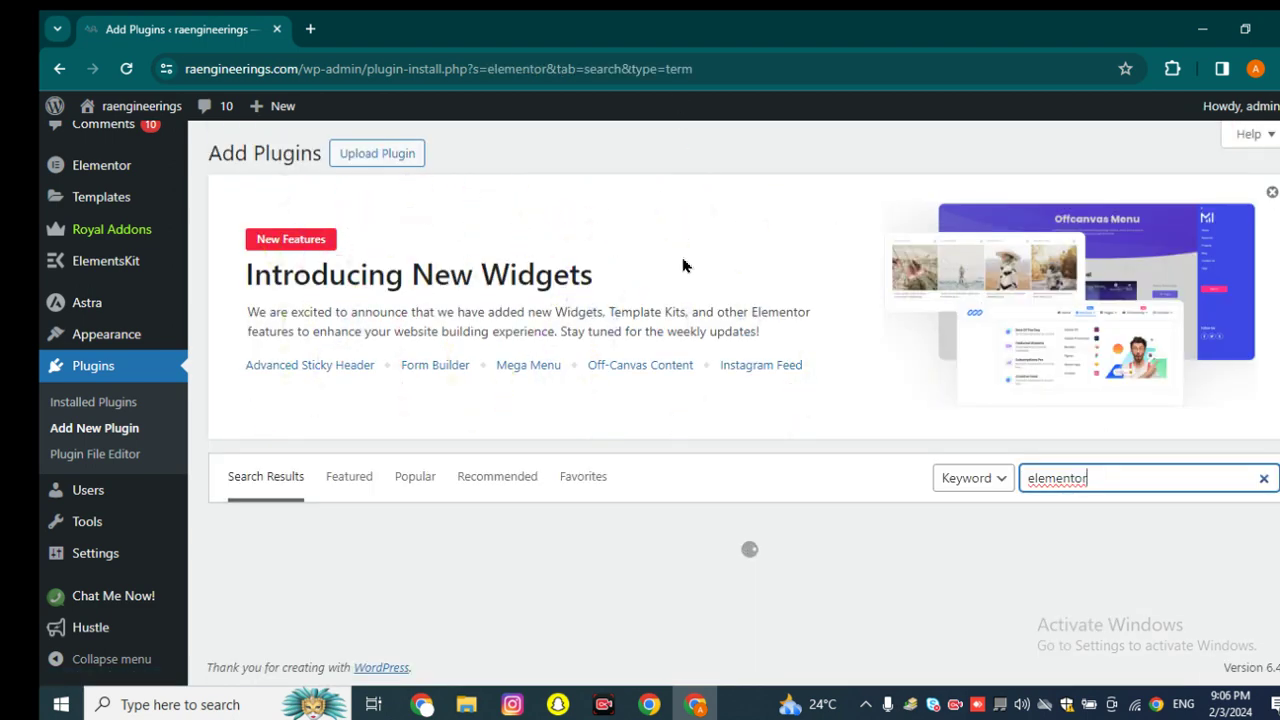
scroll(680, 260, "down", 7)
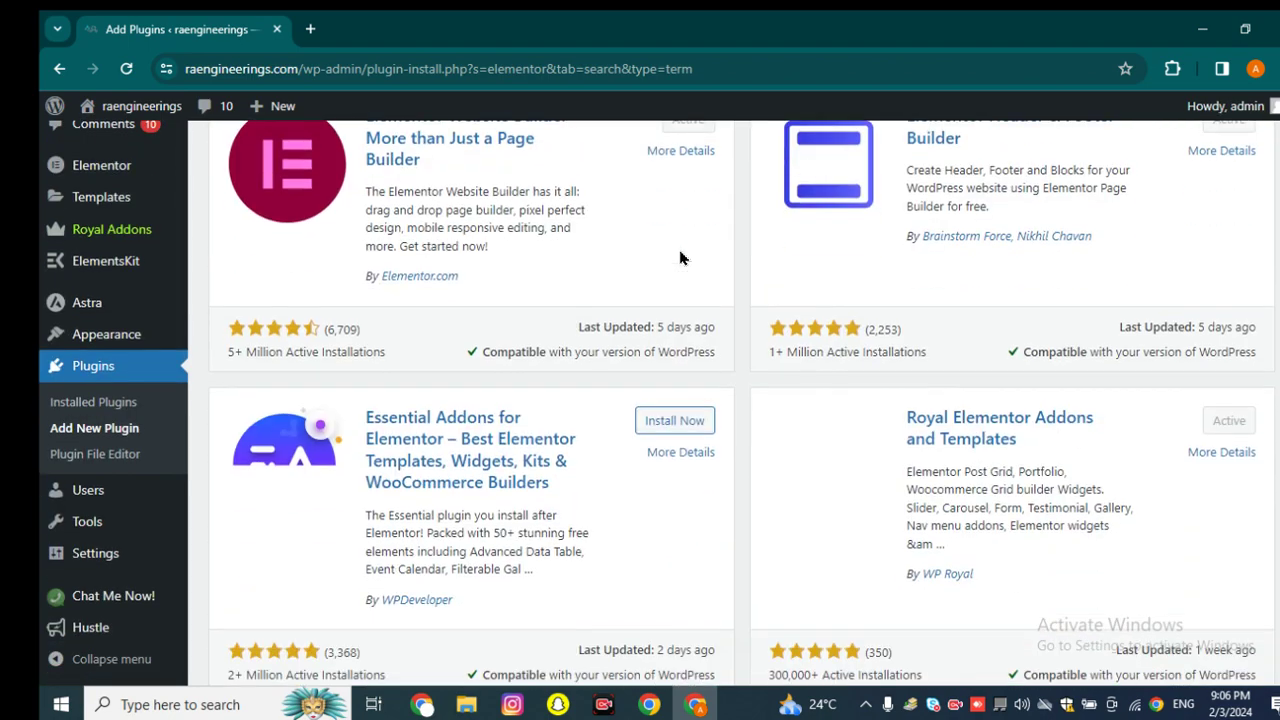
scroll(676, 280, "down", 7)
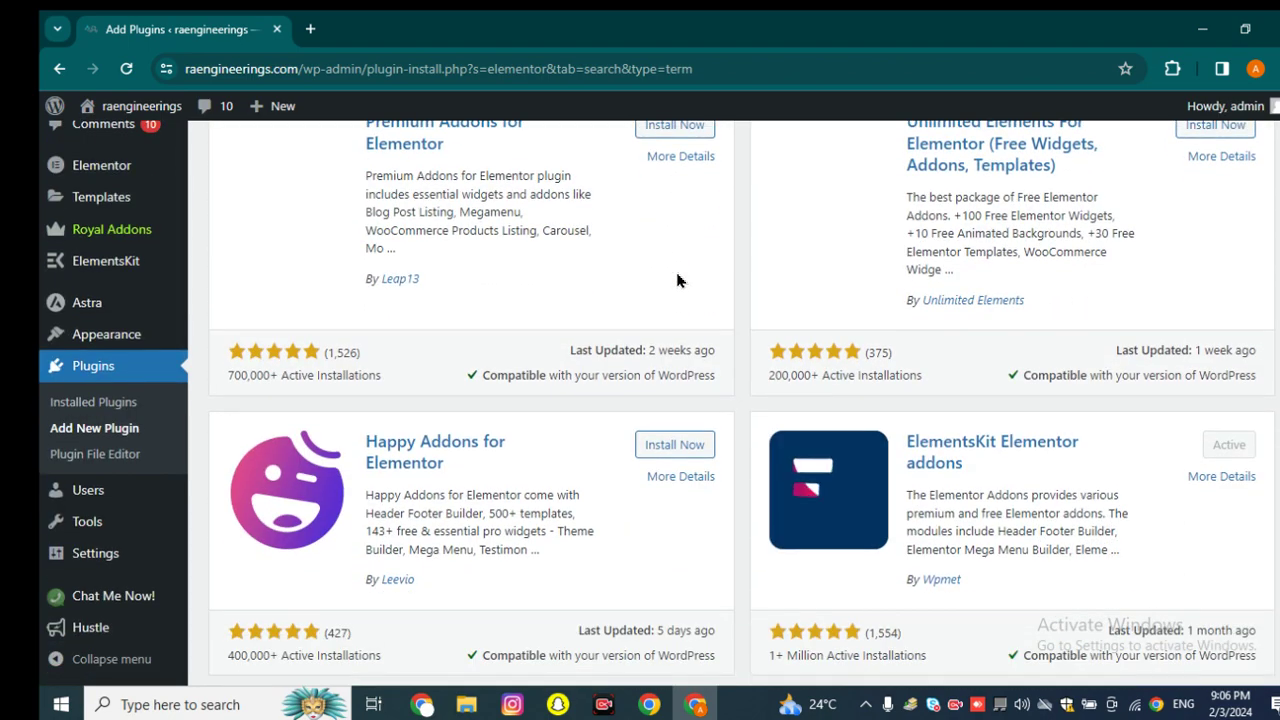
scroll(677, 277, "up", 3)
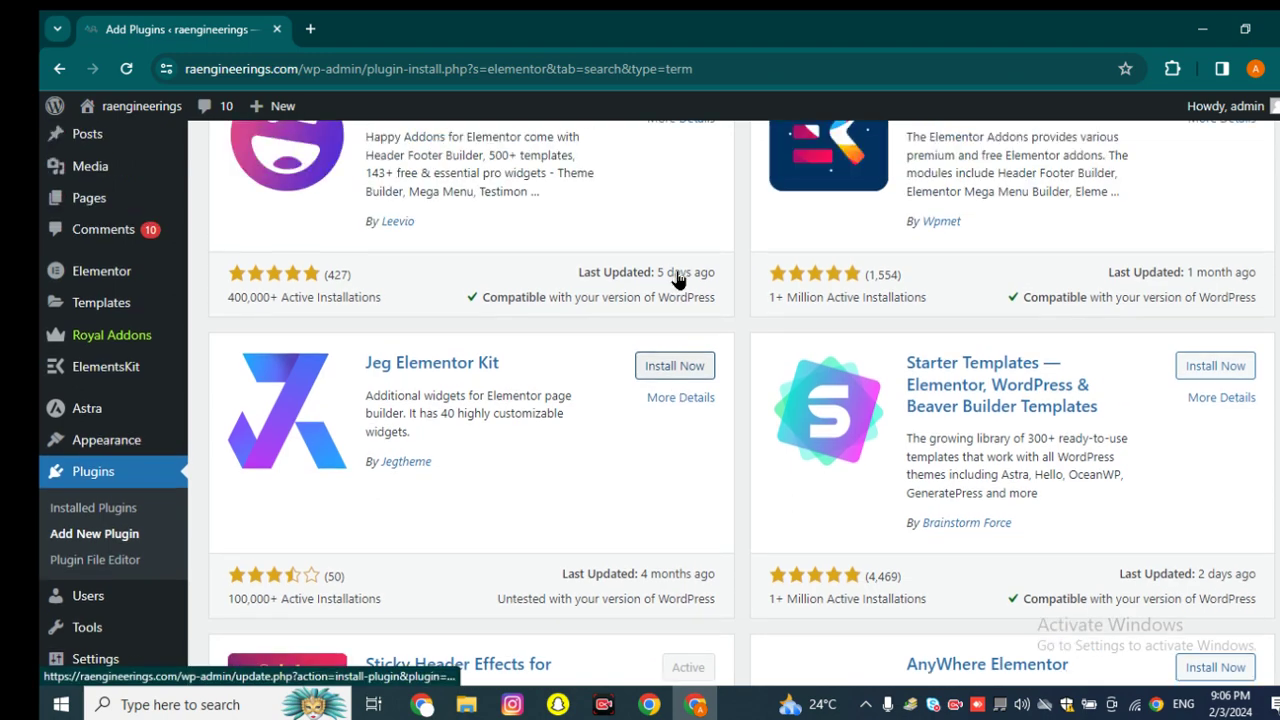
scroll(700, 285, "down", 3)
scroll(855, 305, "down", 3)
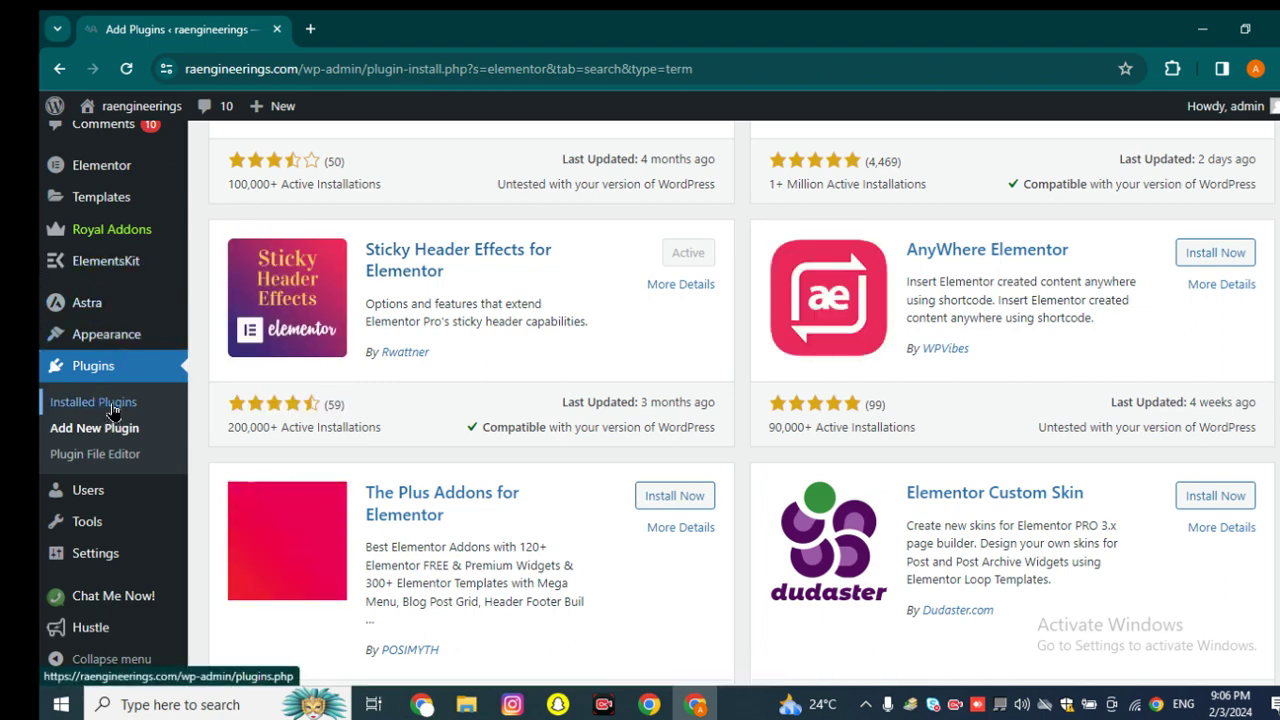
Step: Look through the raengineerings site's installed plugins, checking the Elementor-related entries
left_click(153, 411)
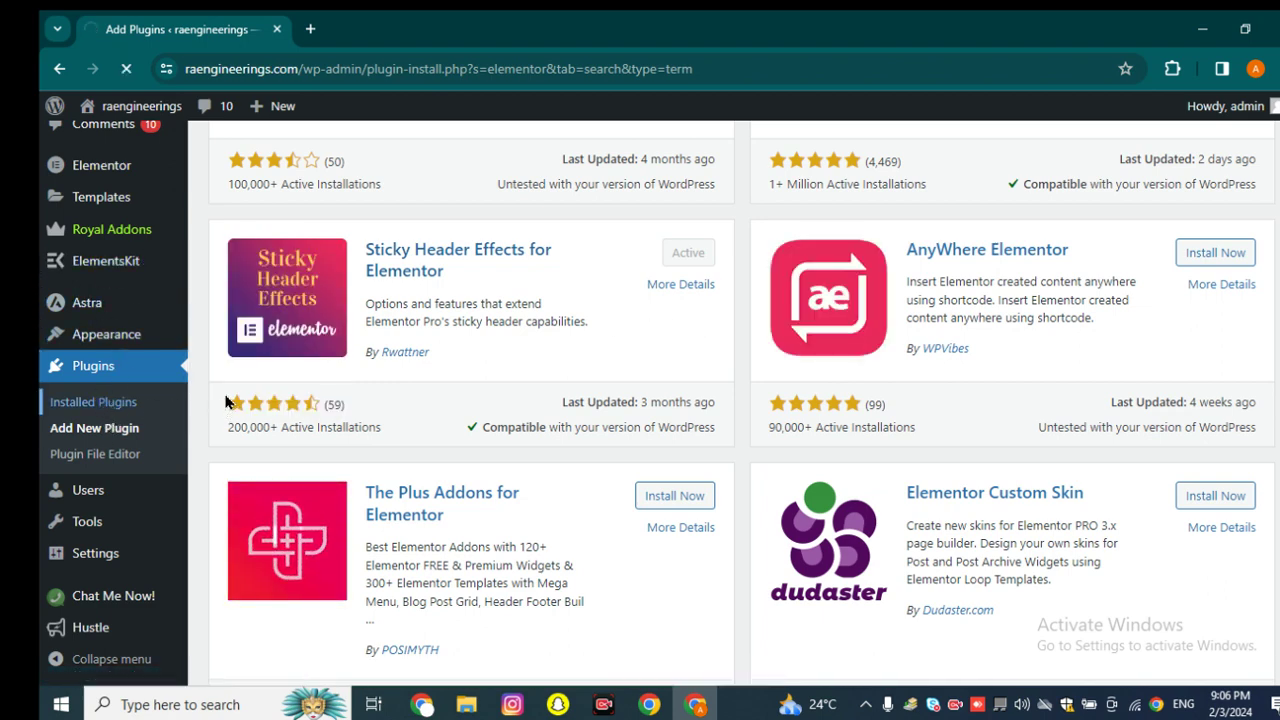
scroll(583, 349, "down", 5)
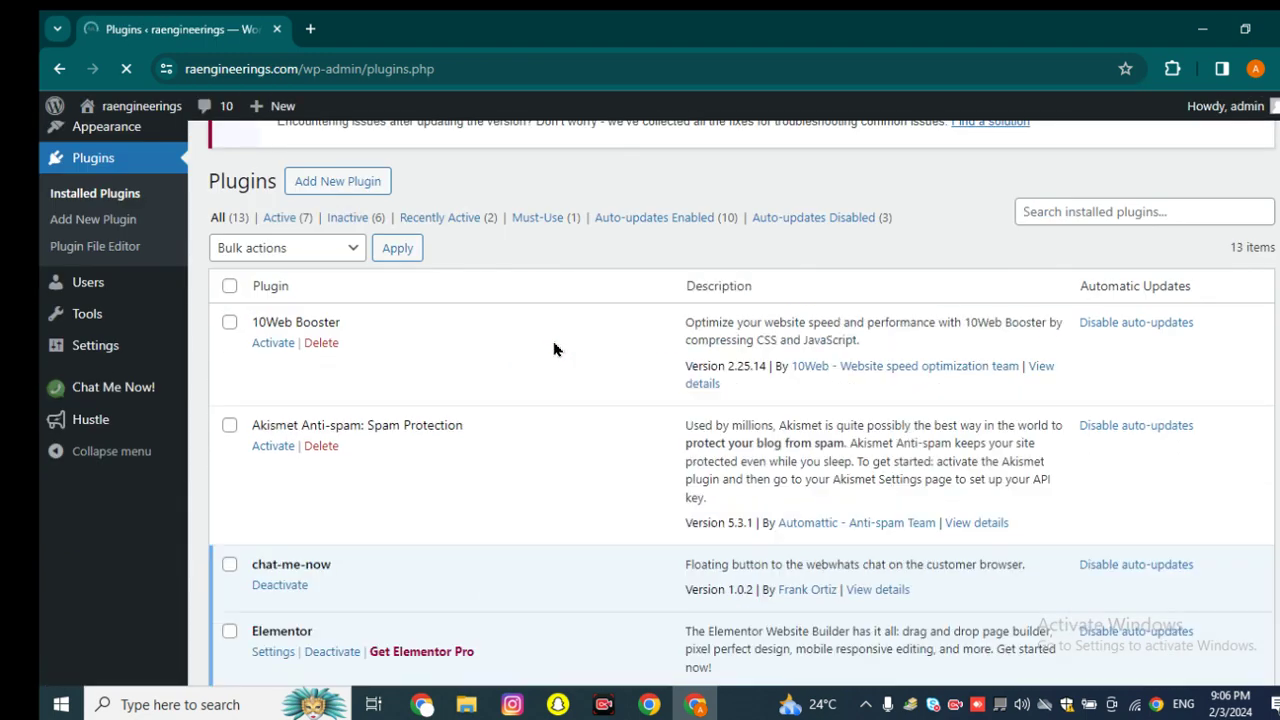
scroll(415, 368, "down", 3)
scroll(366, 377, "down", 2)
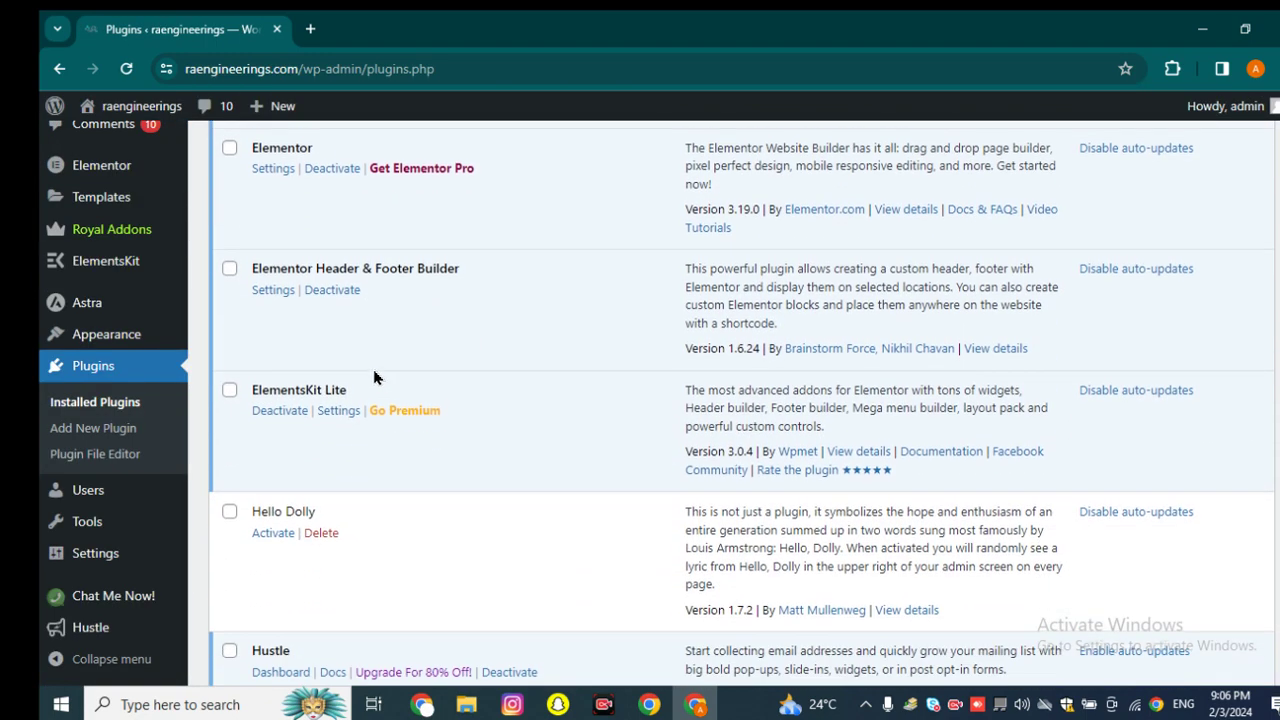
scroll(374, 374, "up", 6)
scroll(135, 130, "up", 2)
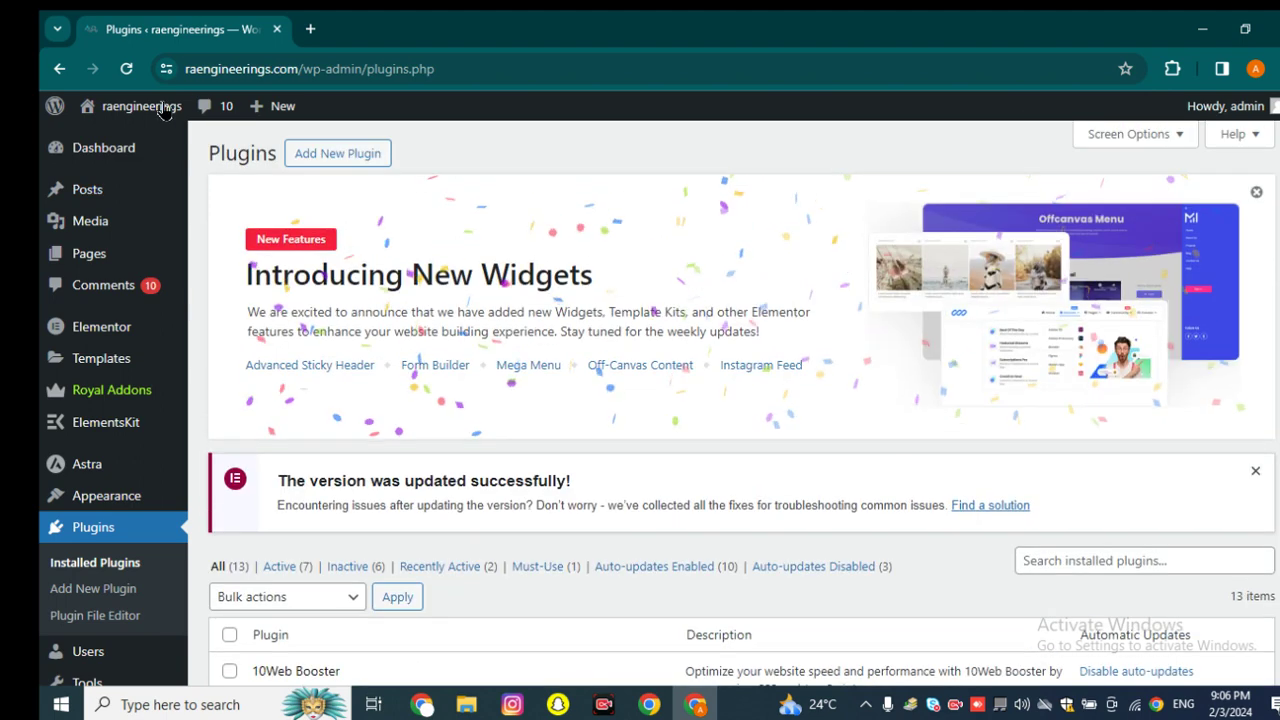
Step: Open the Elementor Header & Footer Builder templates and edit the "header 1" template with Elementor
mouse_move(132, 496)
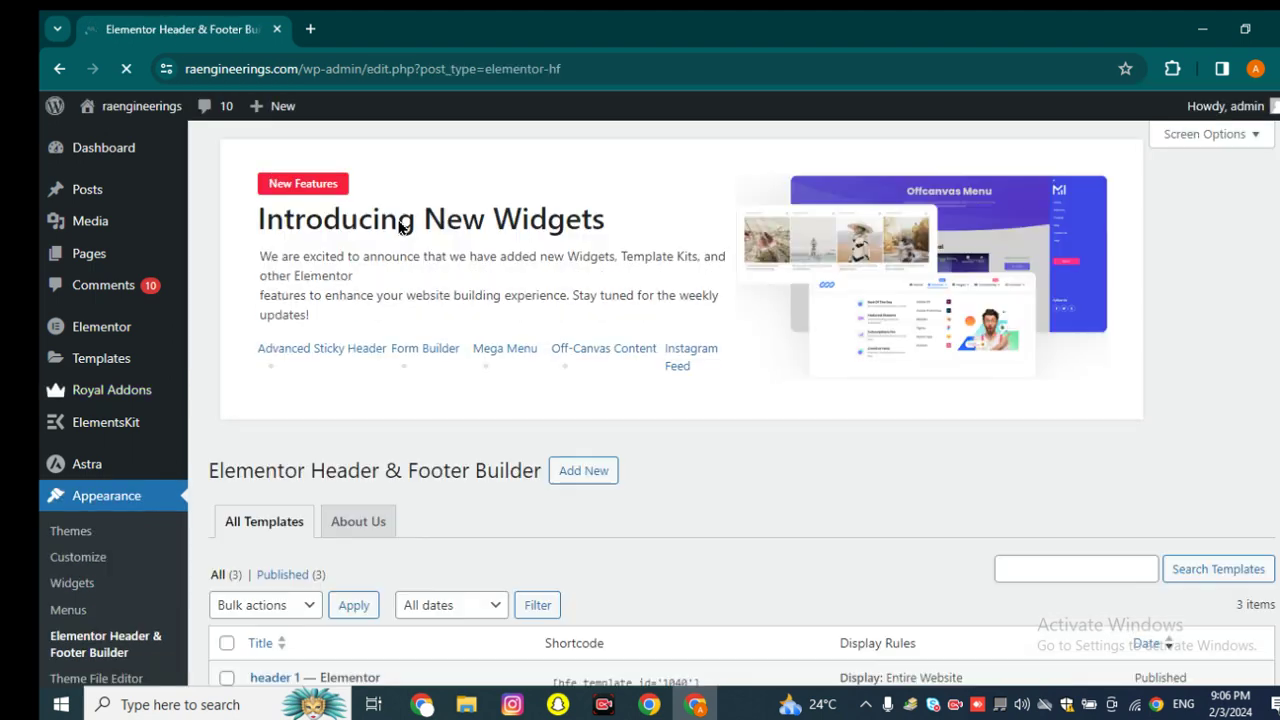
scroll(396, 304, "down", 3)
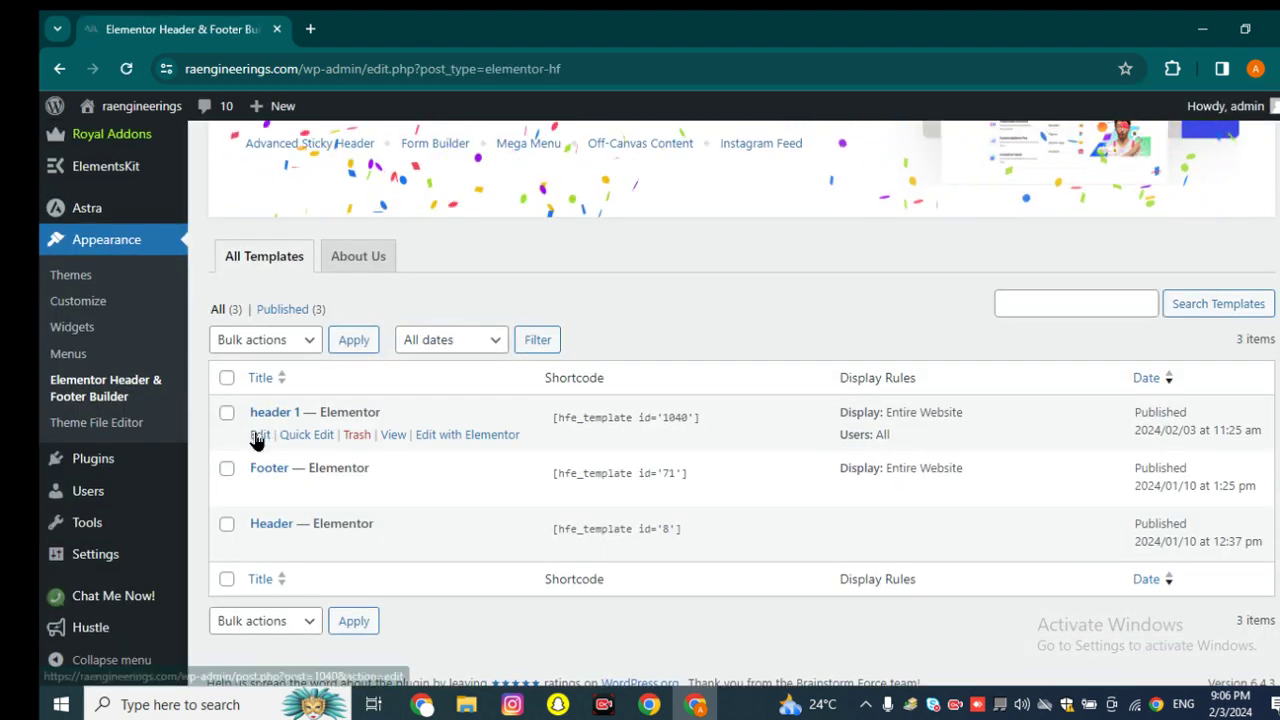
left_click(440, 437)
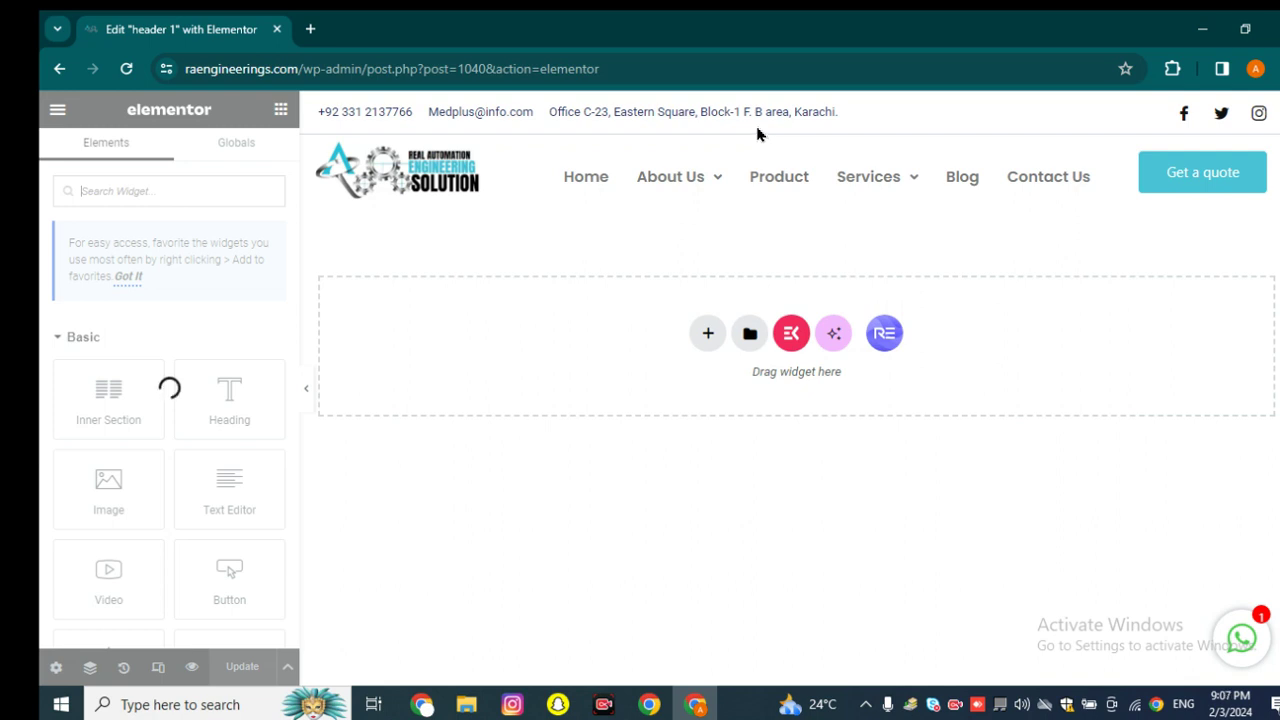
Step: Make the outer header section sticky with the Royal Addons Sticky Section option, keeping Desktop as the device, and apply it to the preview
left_click(785, 103)
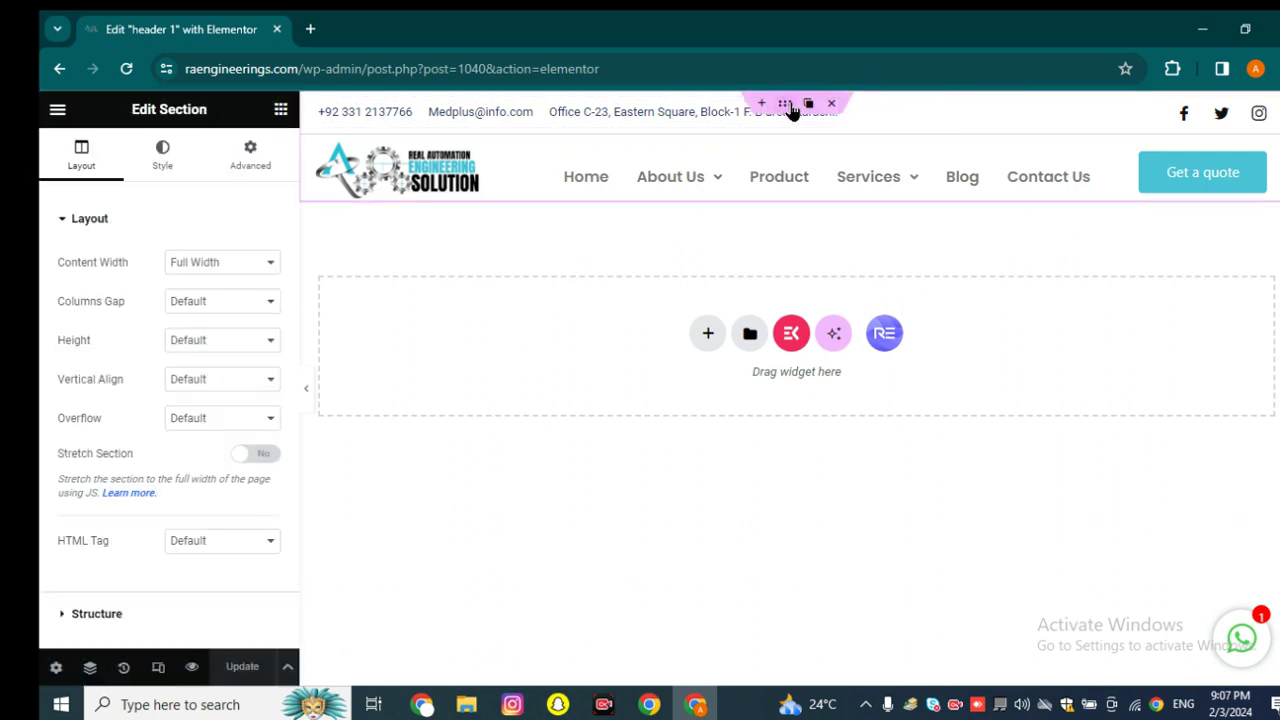
left_click(251, 158)
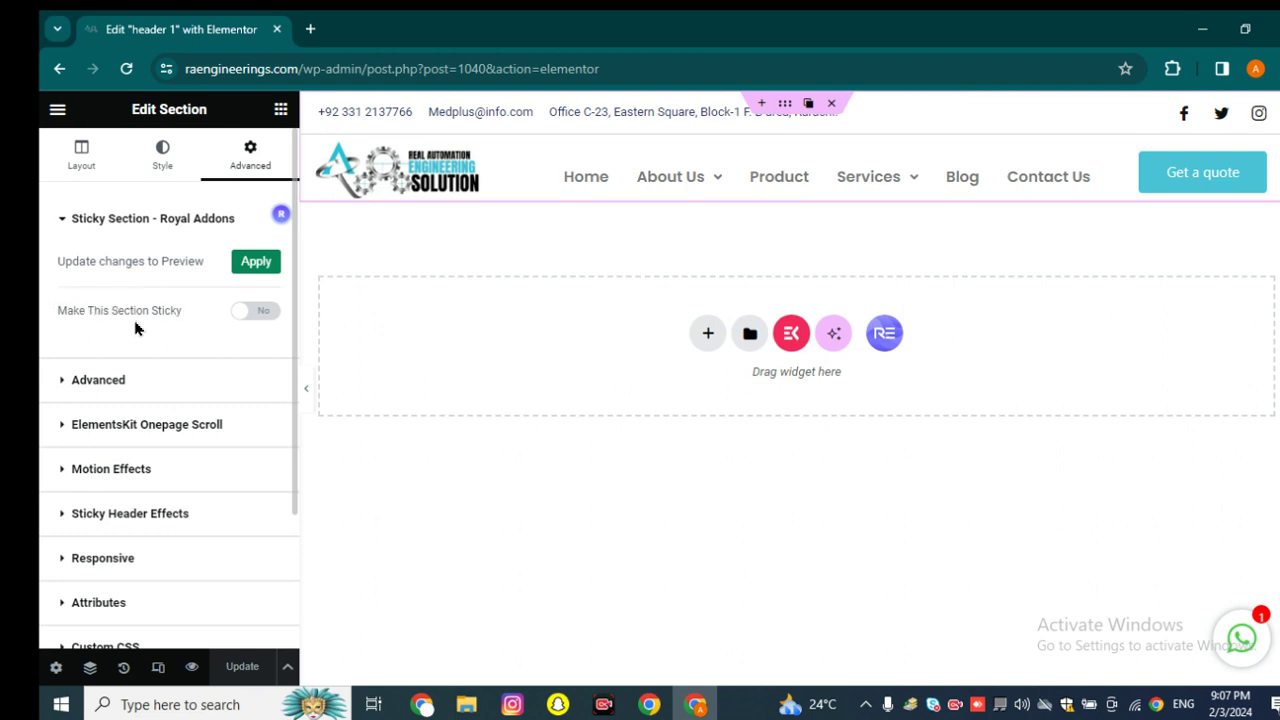
left_click(255, 311)
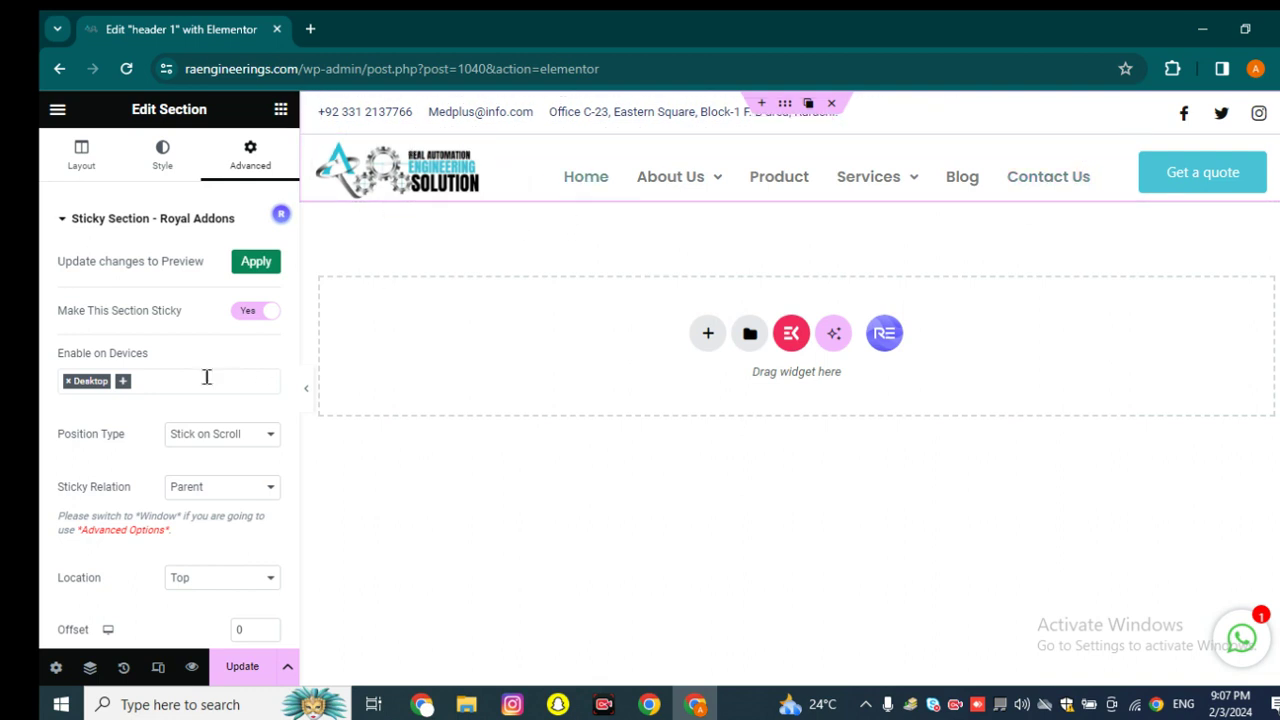
left_click(121, 390)
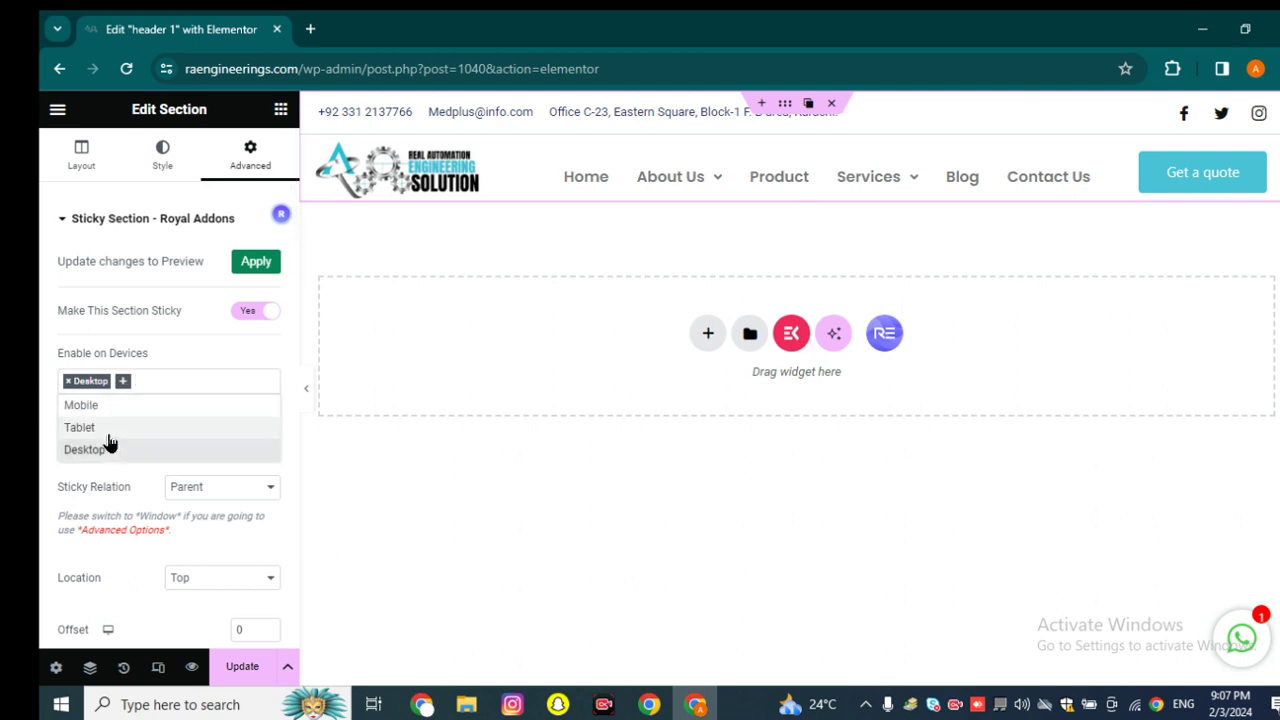
left_click(214, 360)
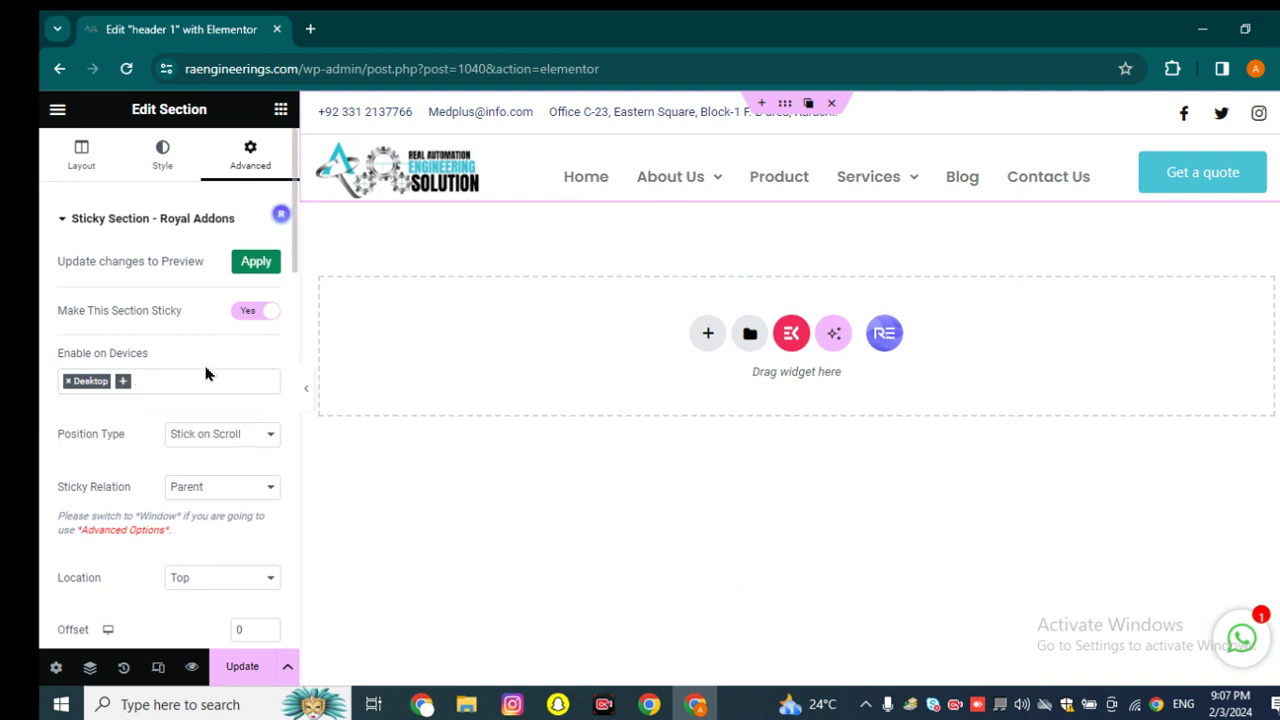
left_click(259, 270)
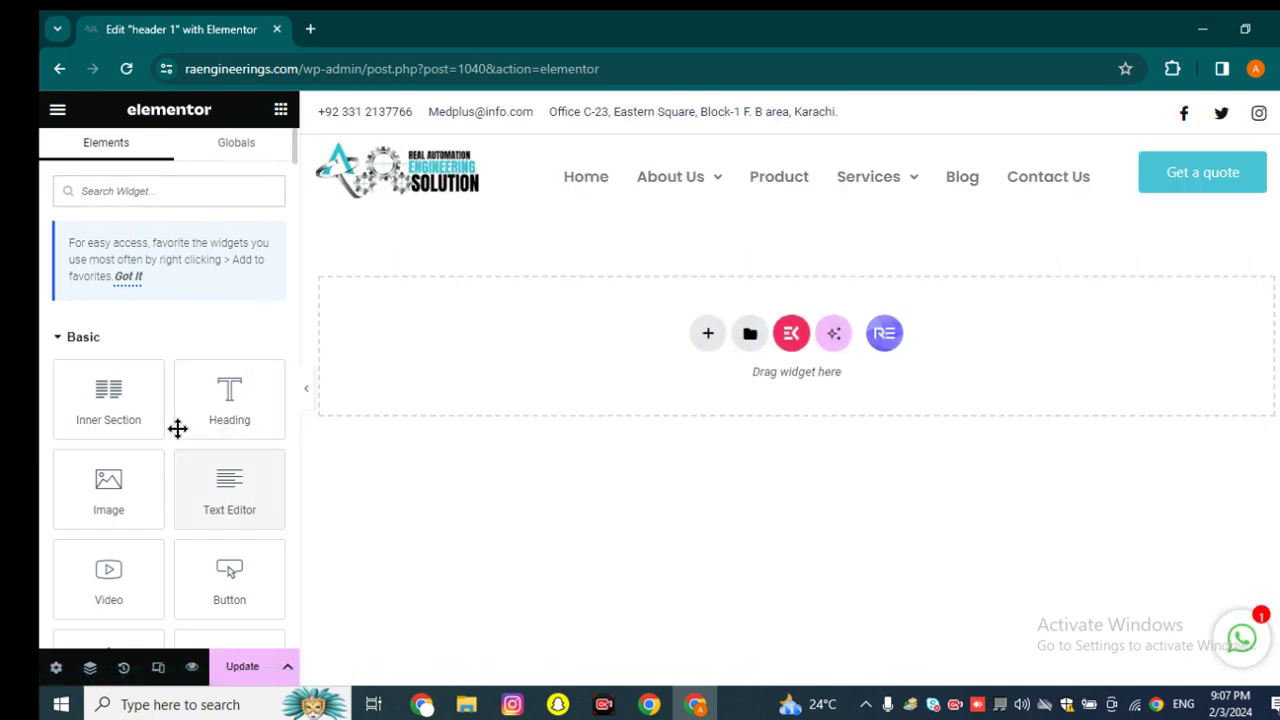
left_click(54, 670)
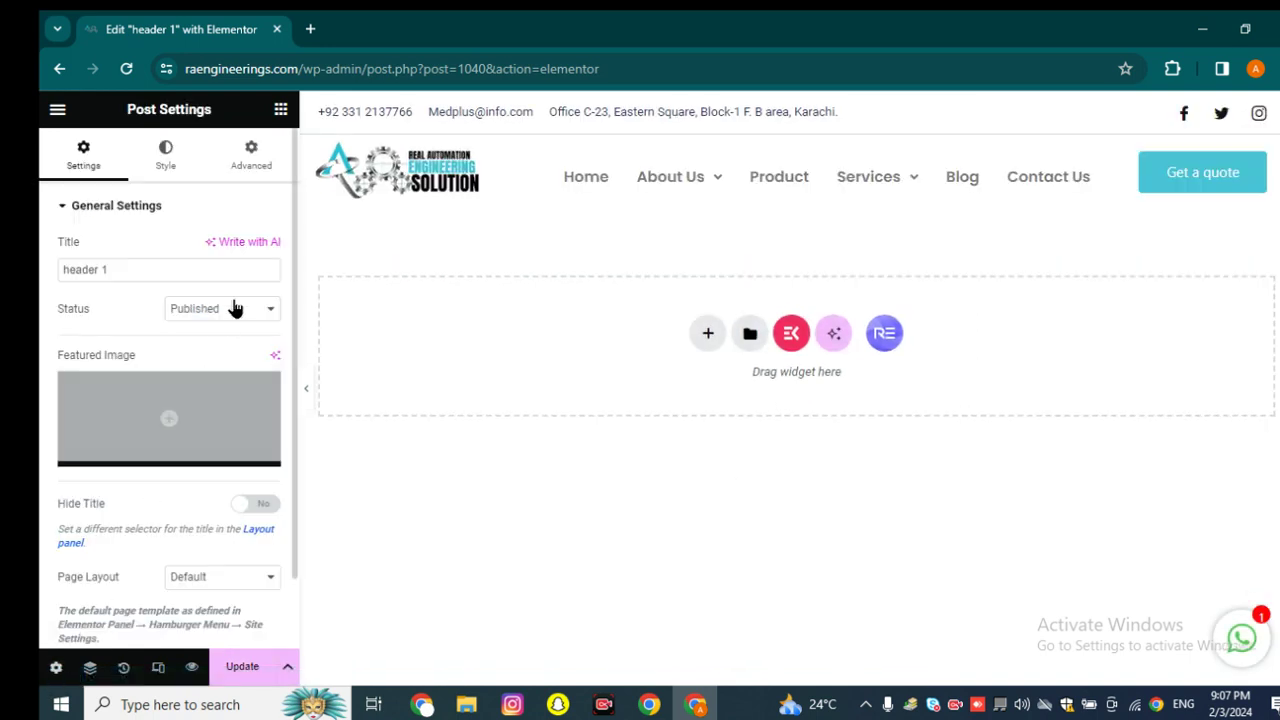
left_click(254, 168)
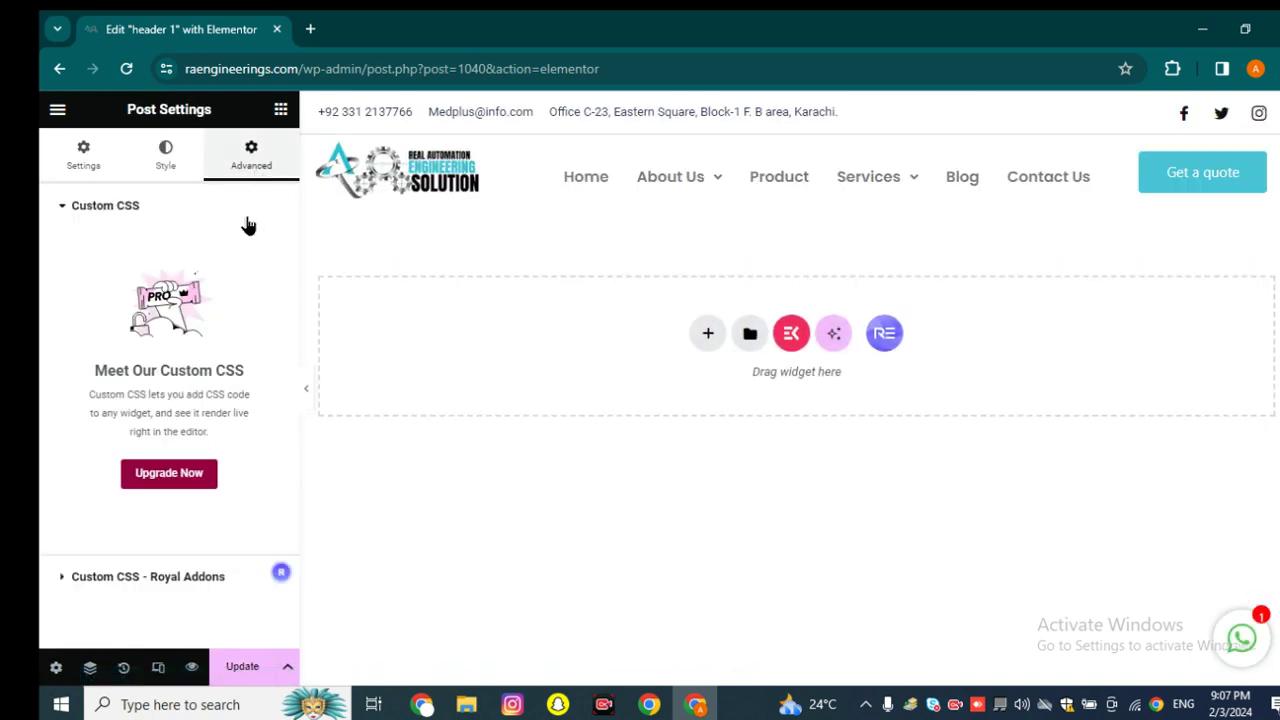
Step: Make the inner header section holding the logo and navigation menu sticky with the Royal Addons Sticky Section option
left_click(480, 170)
mouse_move(782, 130)
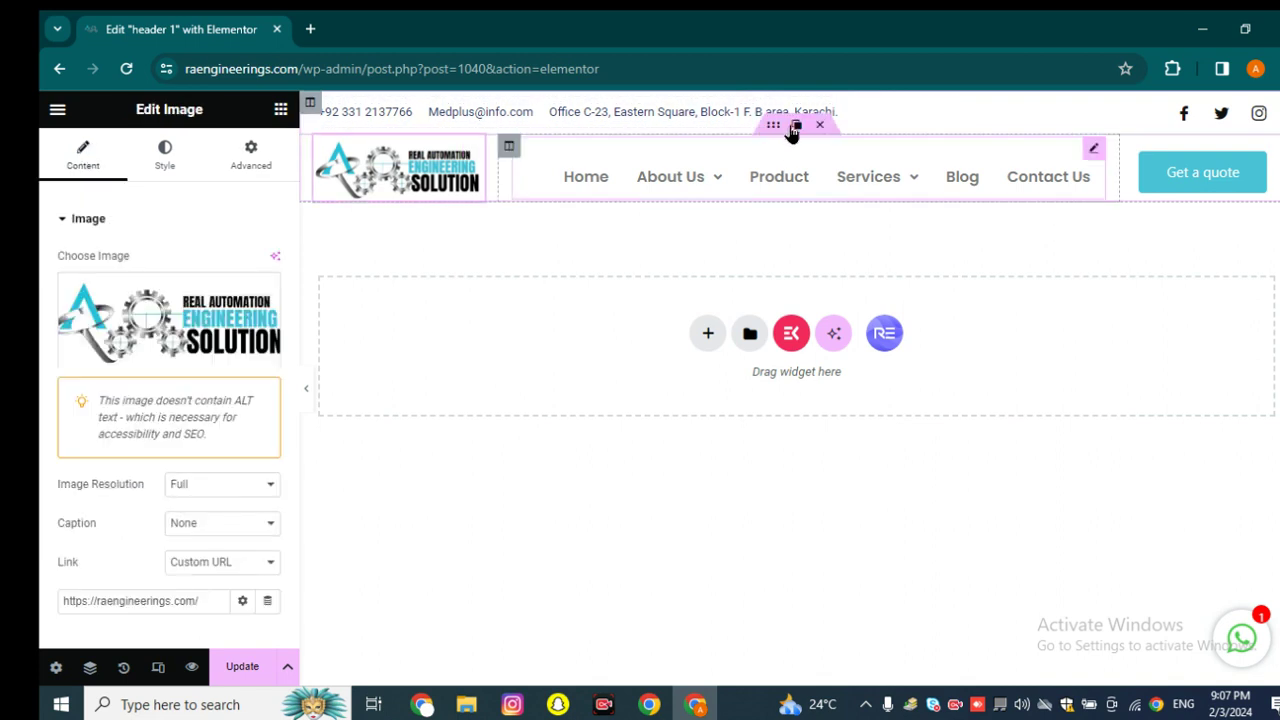
left_click(306, 170)
left_click(264, 170)
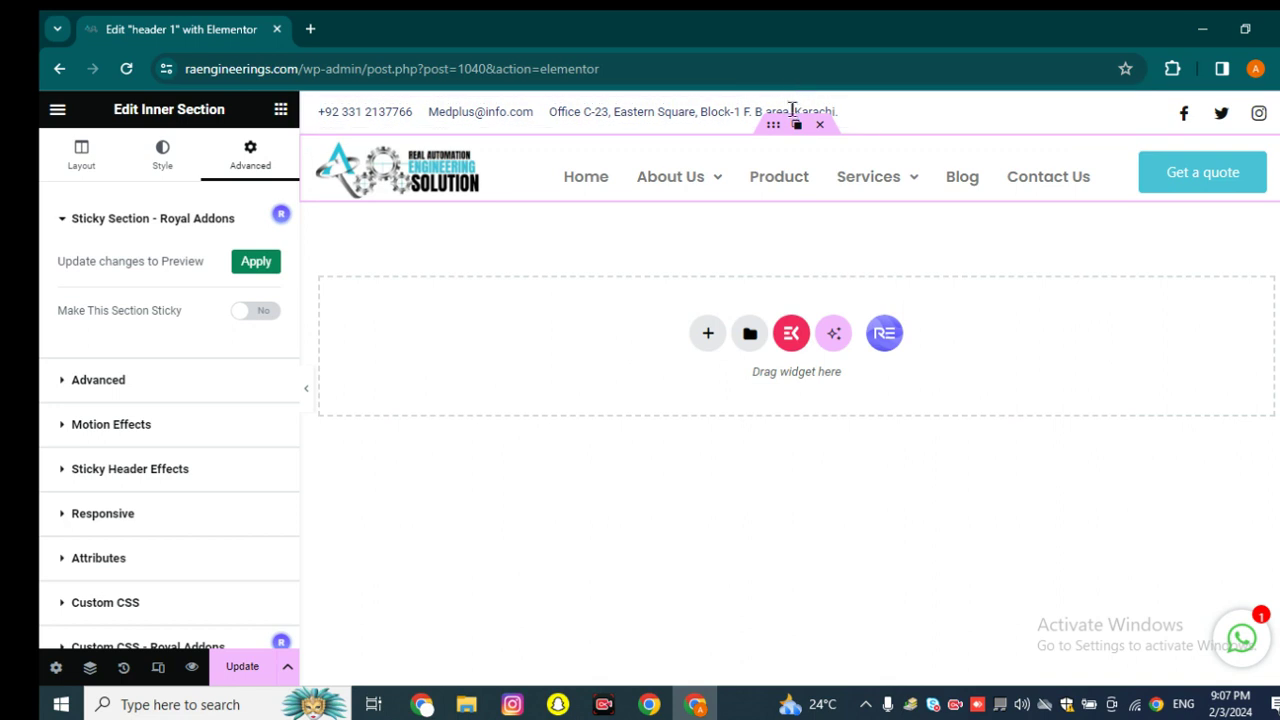
left_click(249, 314)
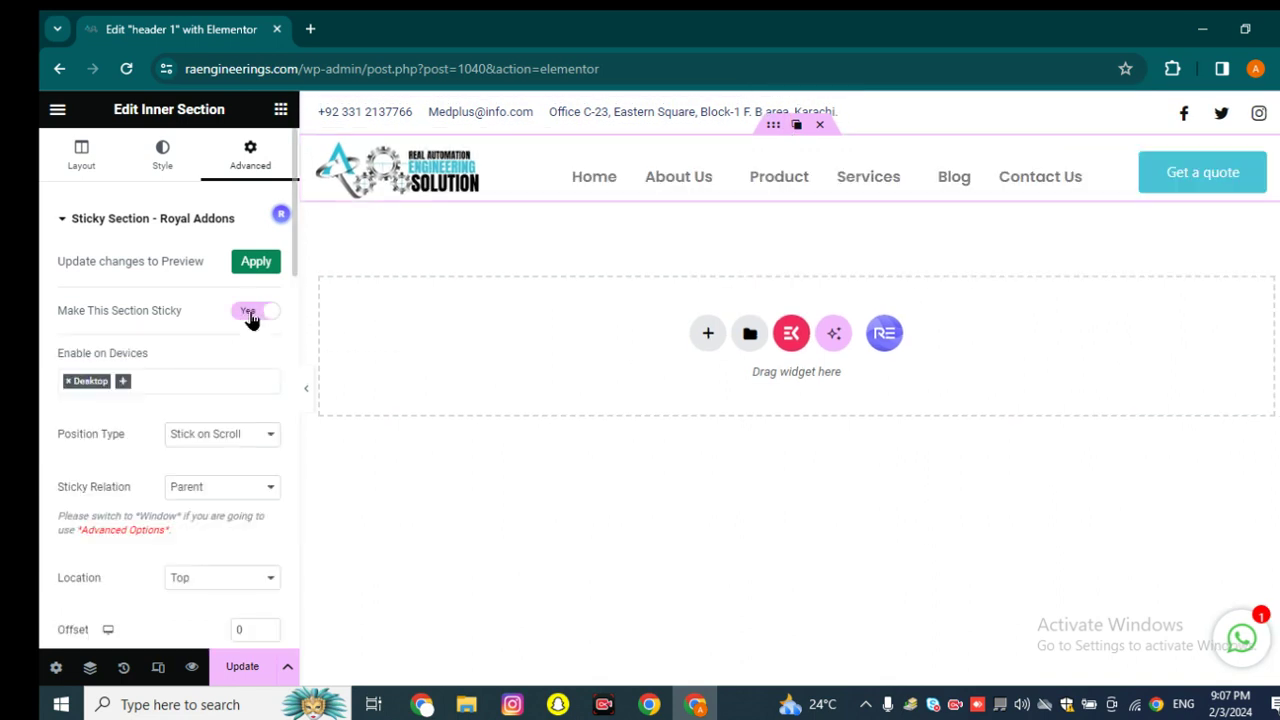
Step: Select the outer header section through the Navigator and update the "header 1" template
right_click(795, 168)
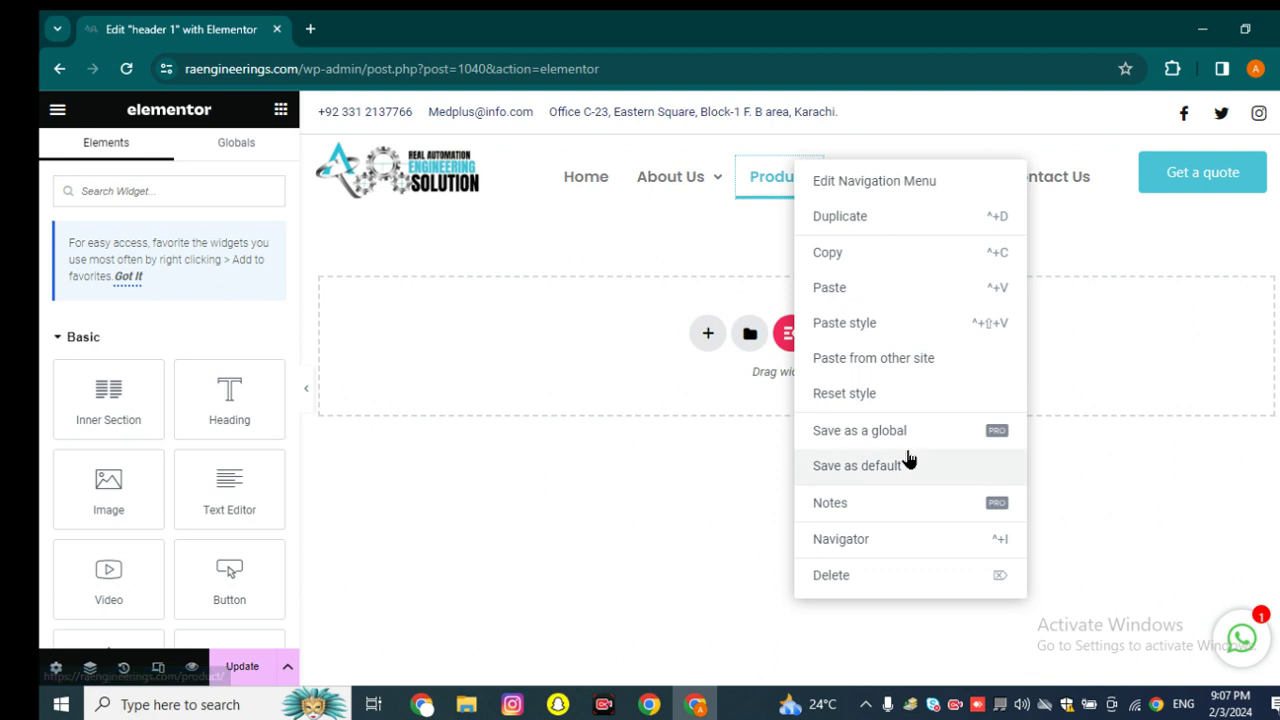
left_click(978, 530)
left_click(1124, 234)
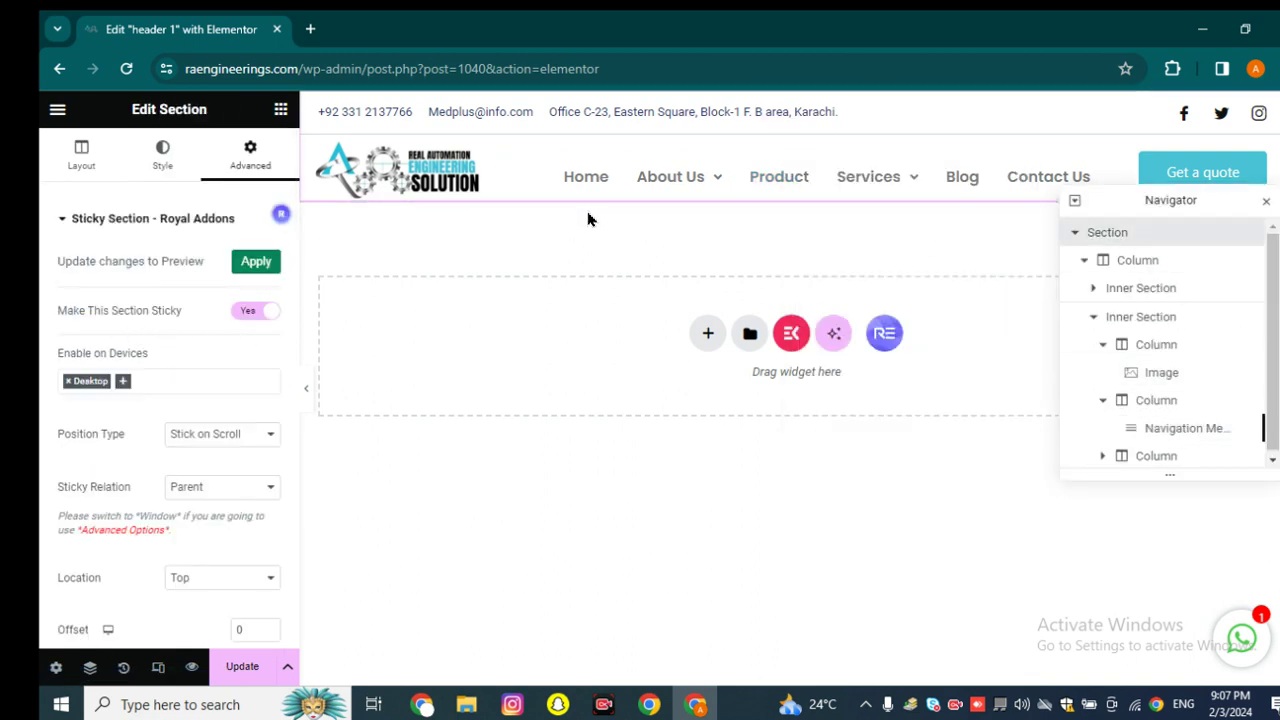
left_click(243, 668)
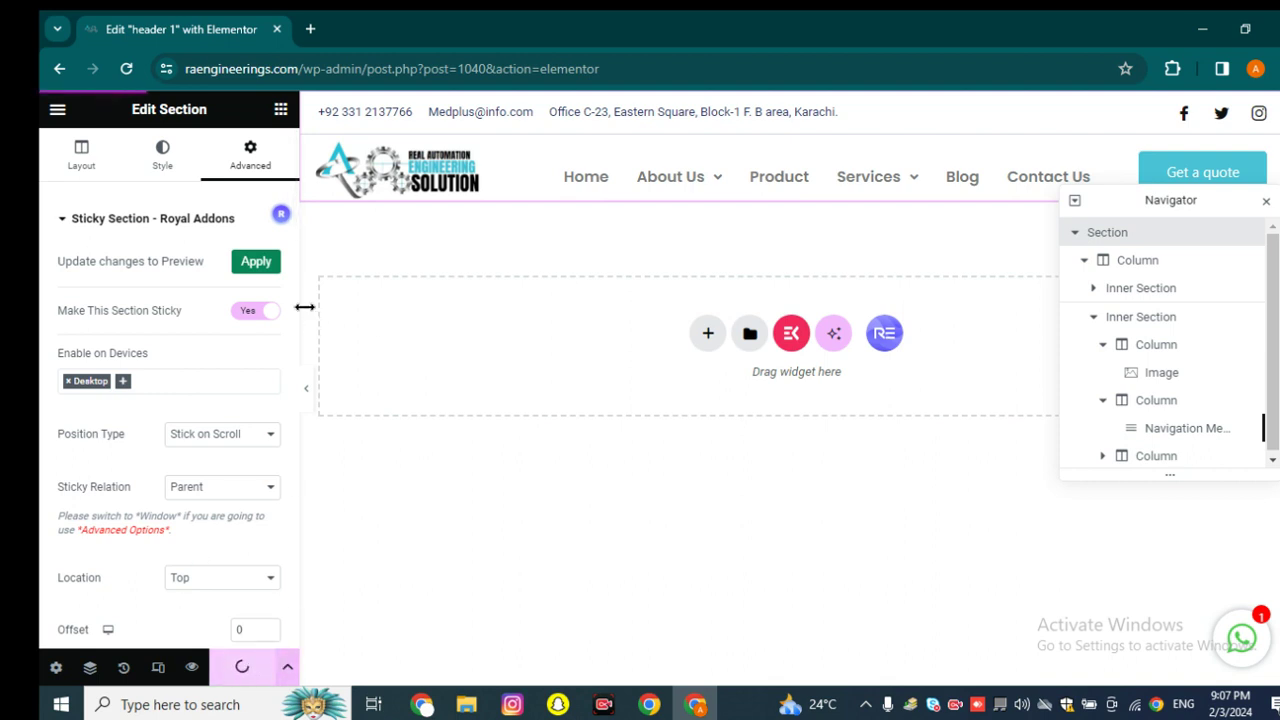
Step: Open raengineerings.com in a new browser tab
left_click(311, 29)
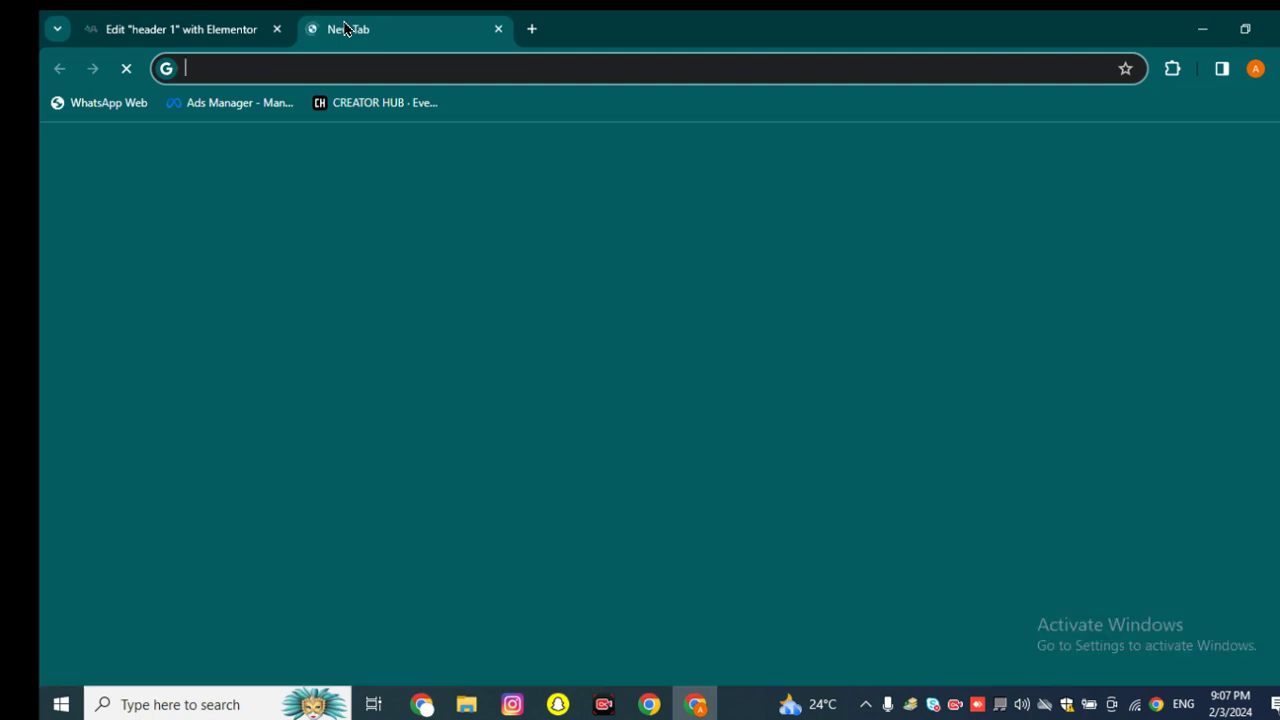
type("raengineerings.com")
key("Return")
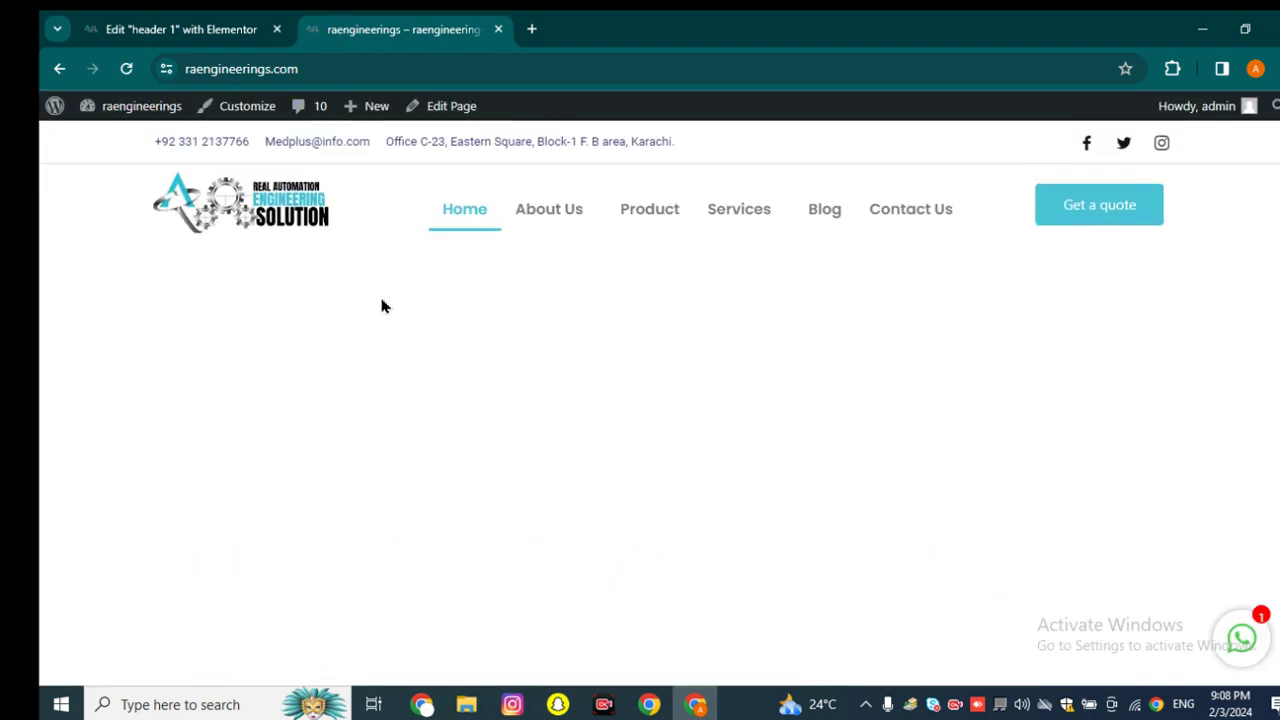
Step: Look through the live homepage down to the service areas section, checking how the header behaves on scroll
scroll(384, 304, "down", 3)
scroll(386, 303, "up", 3)
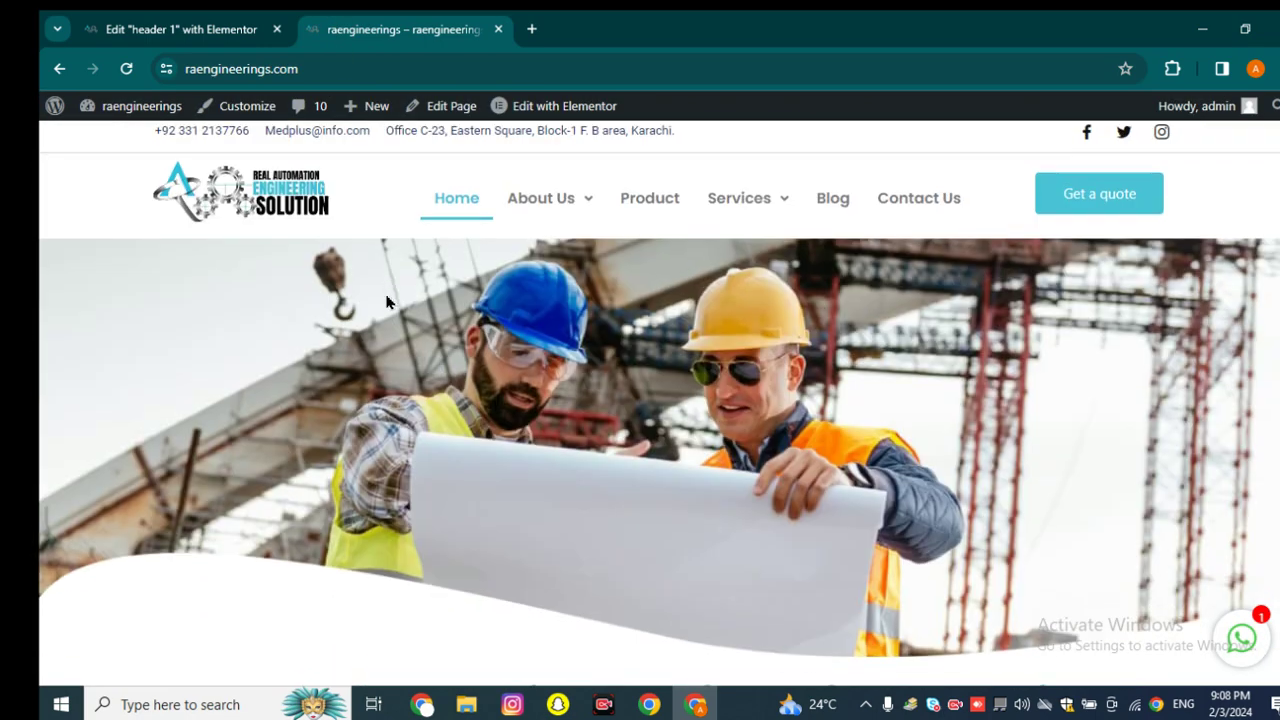
scroll(388, 303, "down", 1)
scroll(390, 290, "down", 10)
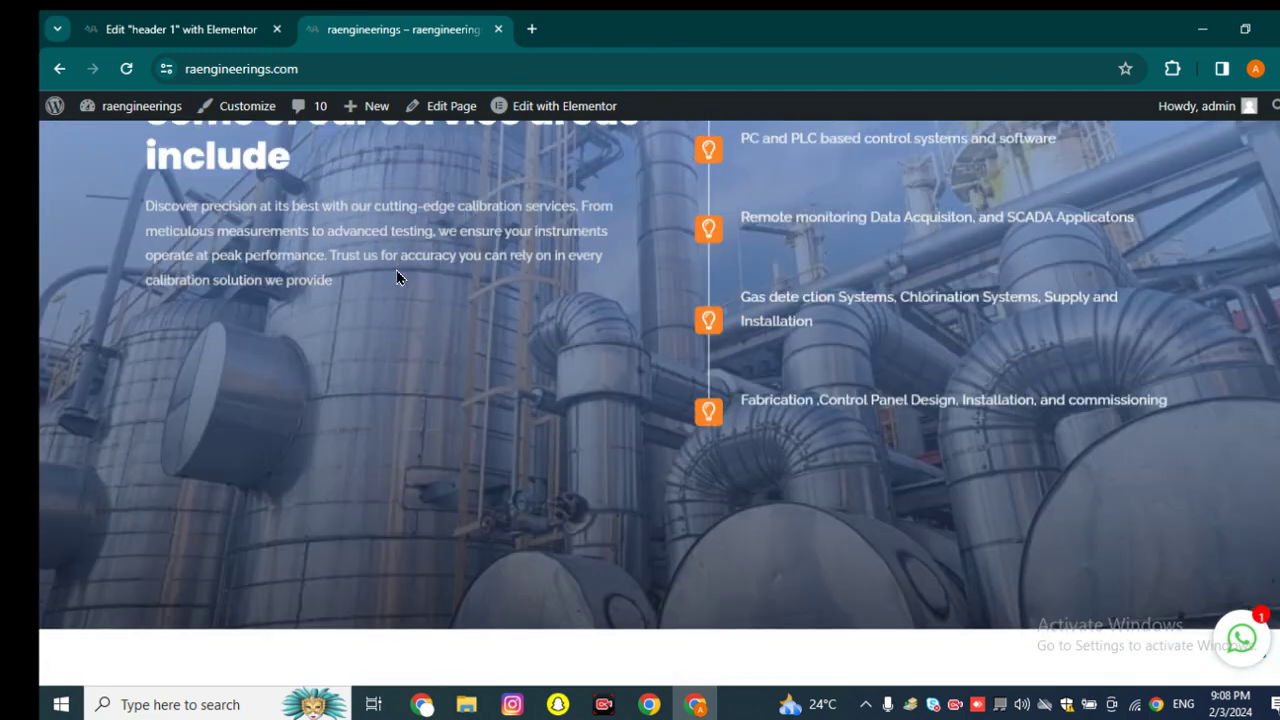
scroll(392, 300, "up", 12)
scroll(392, 299, "down", 6)
scroll(392, 299, "up", 6)
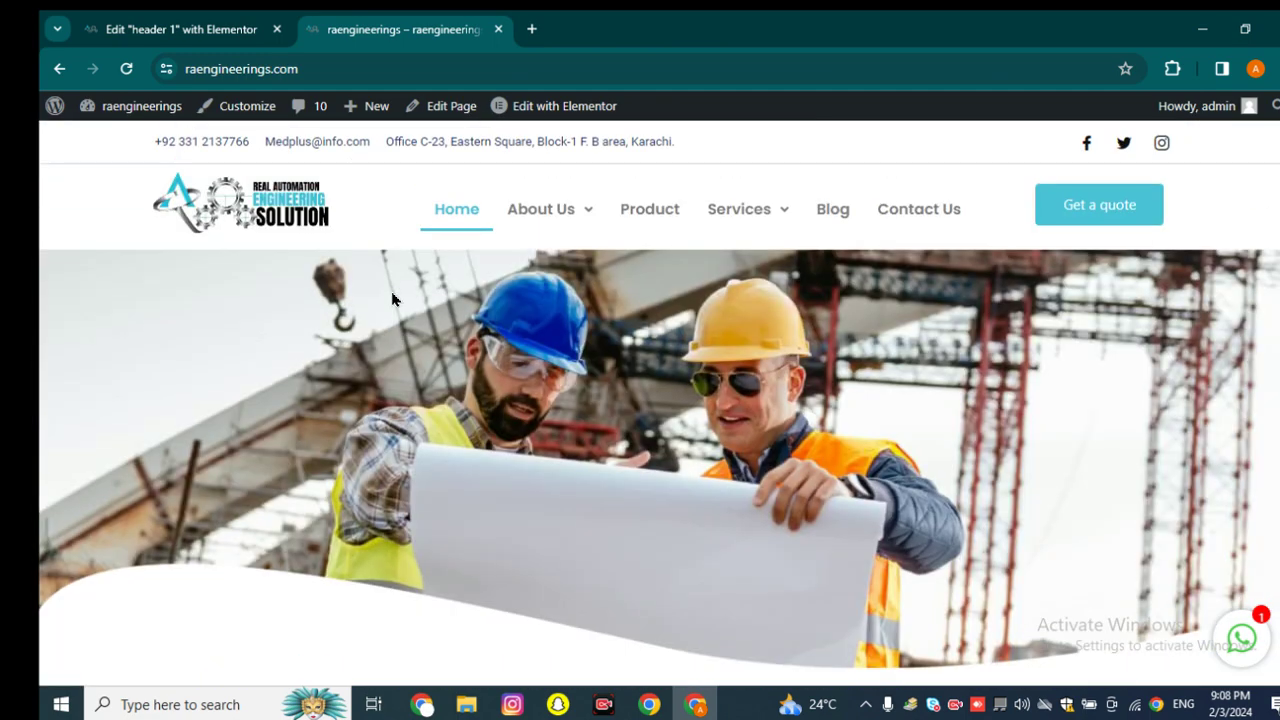
scroll(432, 283, "down", 6)
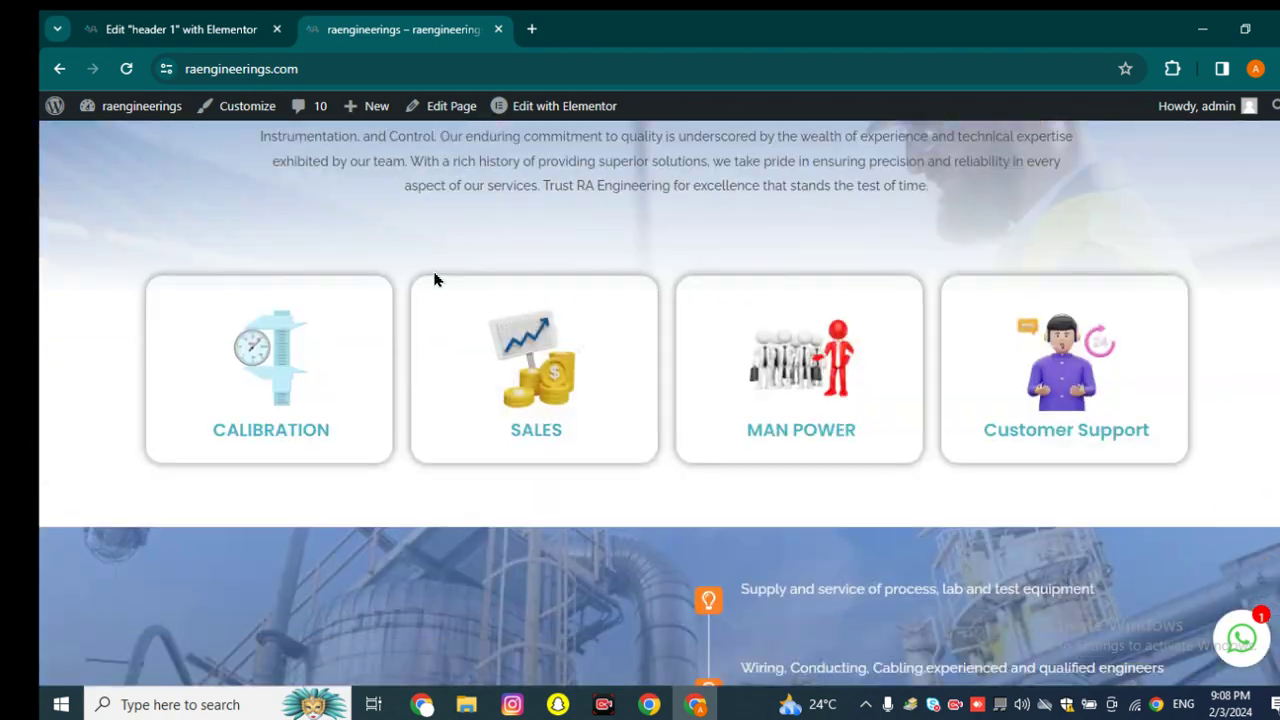
scroll(434, 277, "down", 10)
scroll(434, 277, "up", 8)
scroll(434, 277, "down", 3)
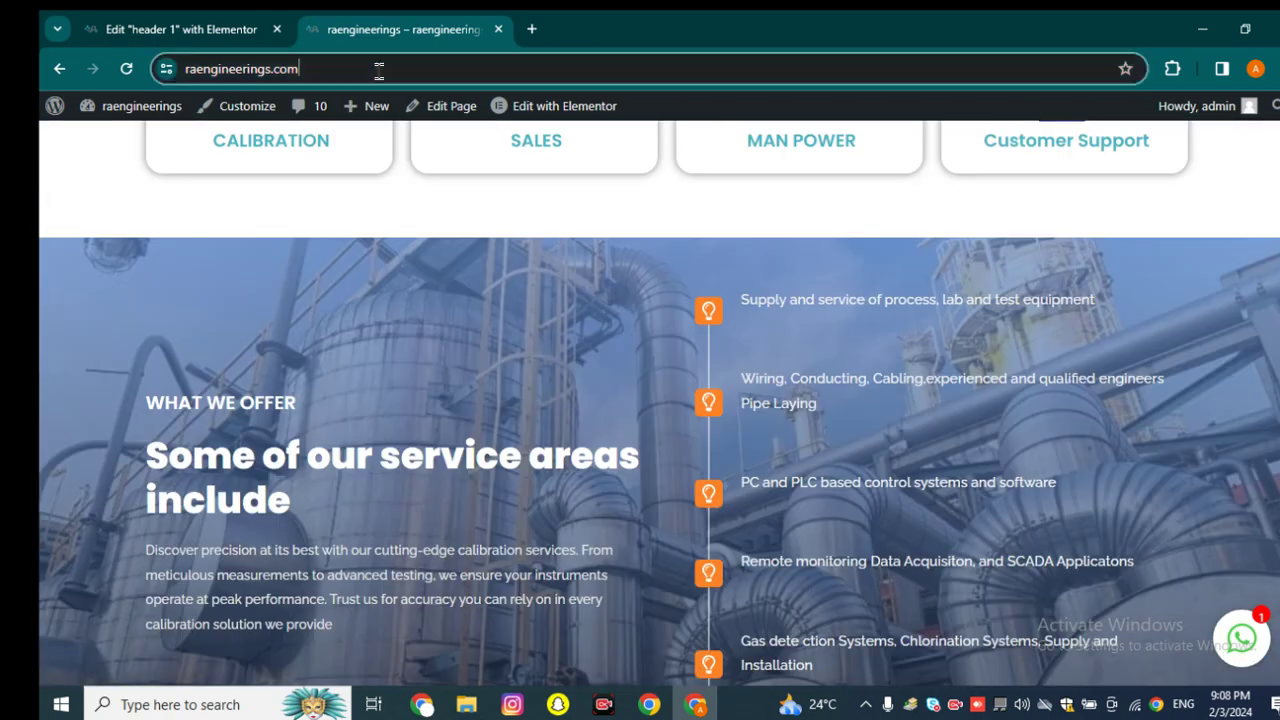
Step: Copy the raengineerings.com address and load the site in a new incognito window
left_click_drag(316, 68, 378, 72)
key("ctrl+a")
key("ctrl+c")
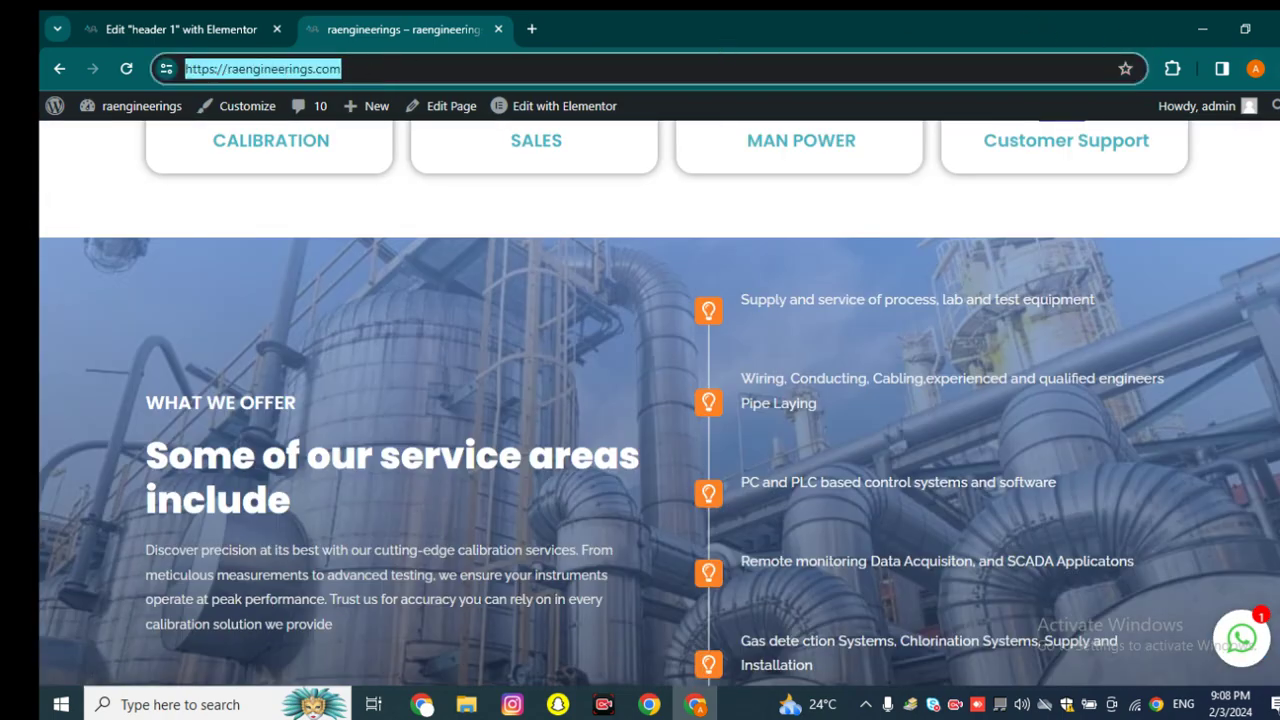
left_click(1277, 68)
left_click(1186, 160)
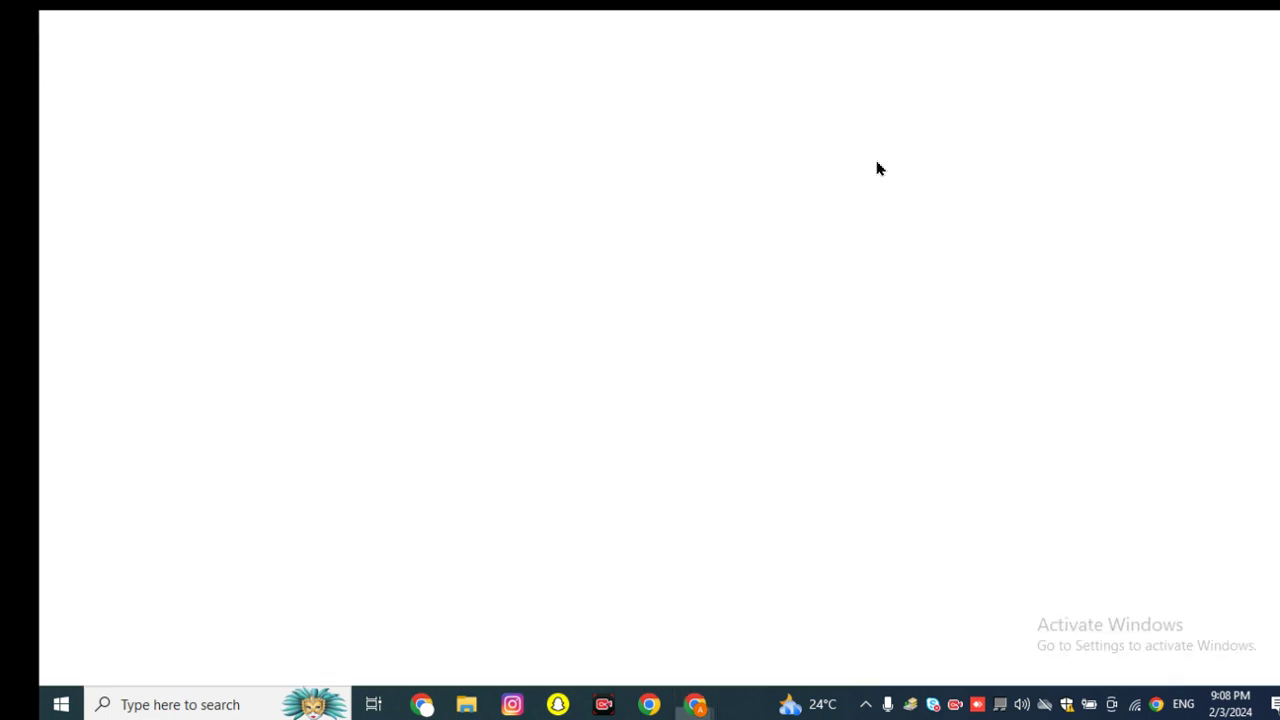
key("ctrl+v")
key("Return")
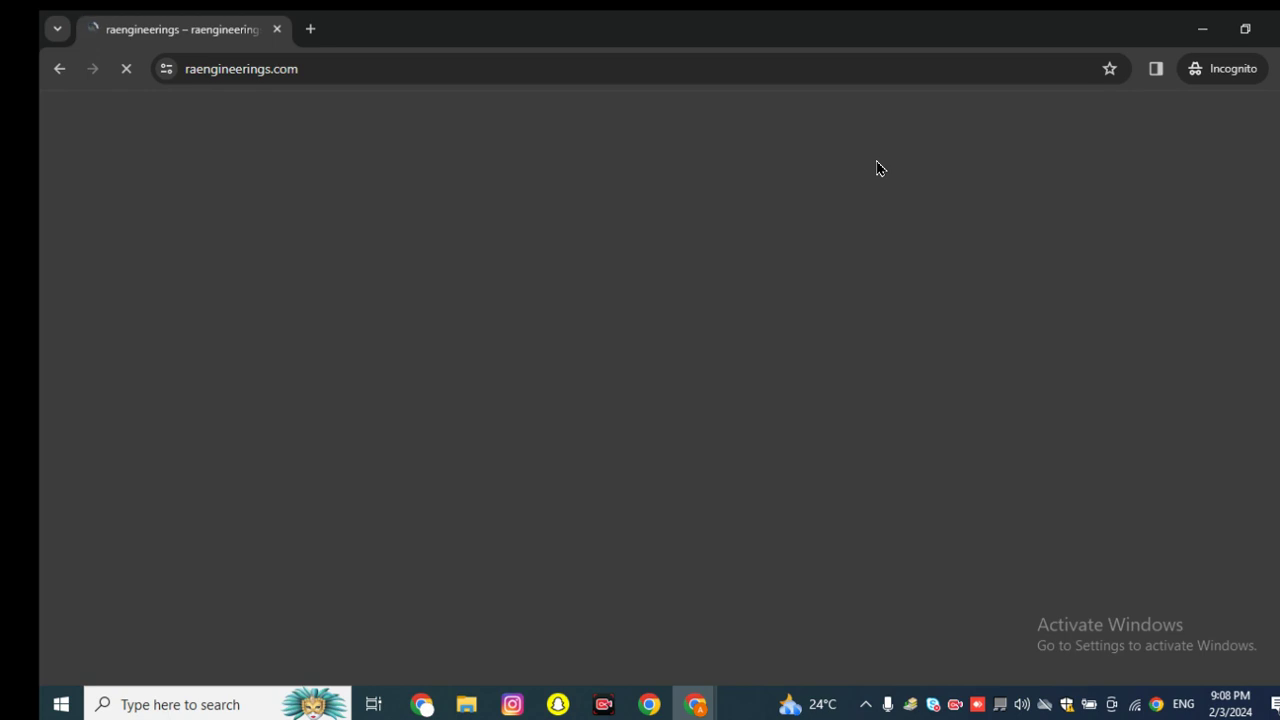
Step: Check the Wi-Fi connection and return to the raengineerings.com page in the incognito window
left_click(310, 29)
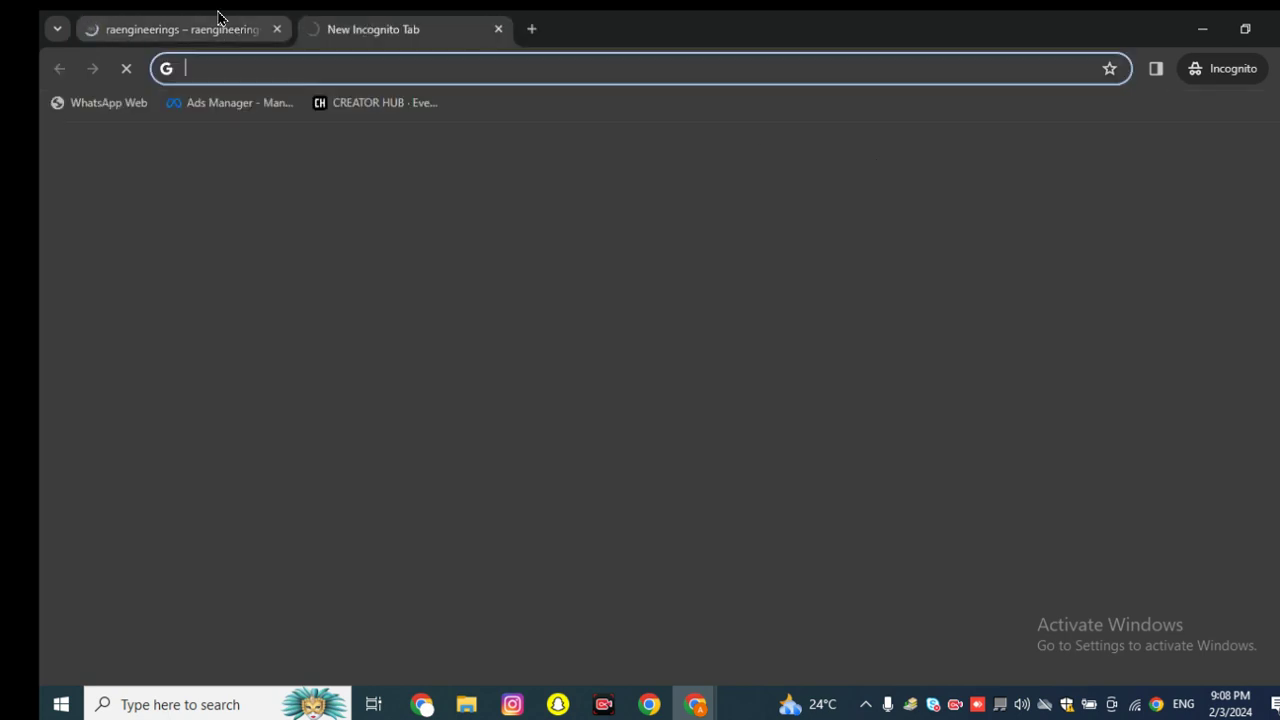
left_click(220, 18)
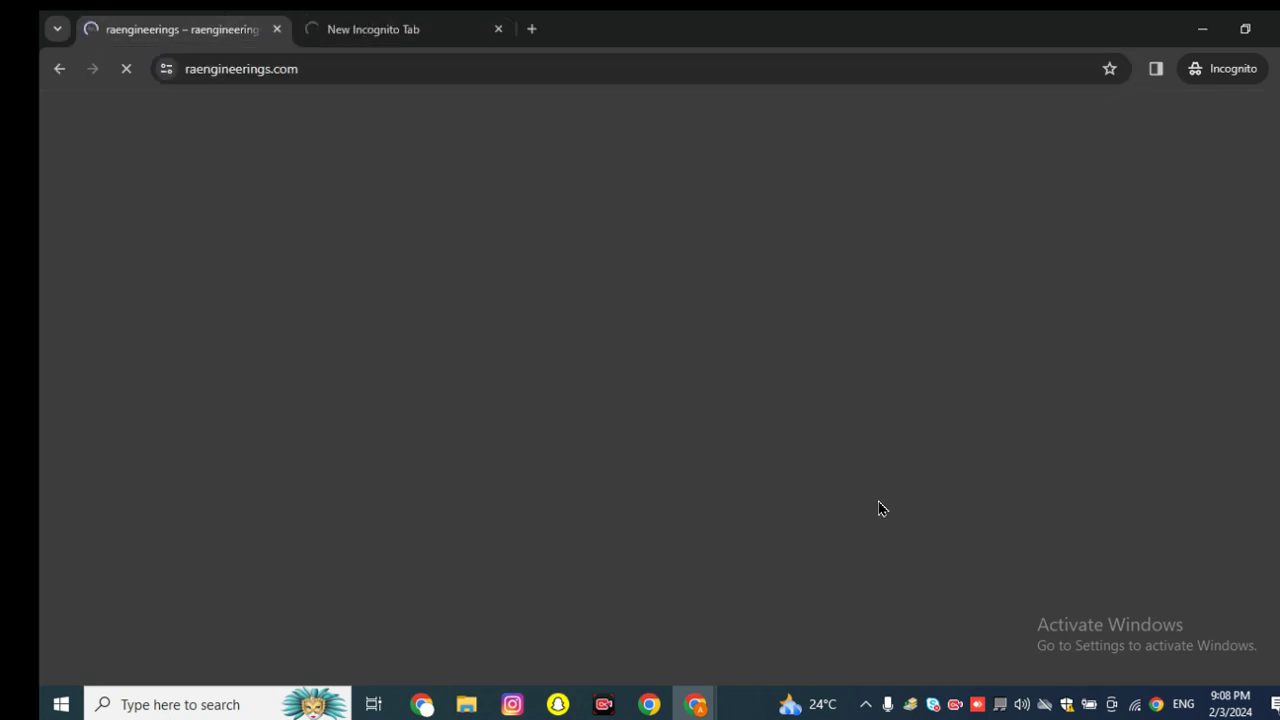
left_click(1135, 704)
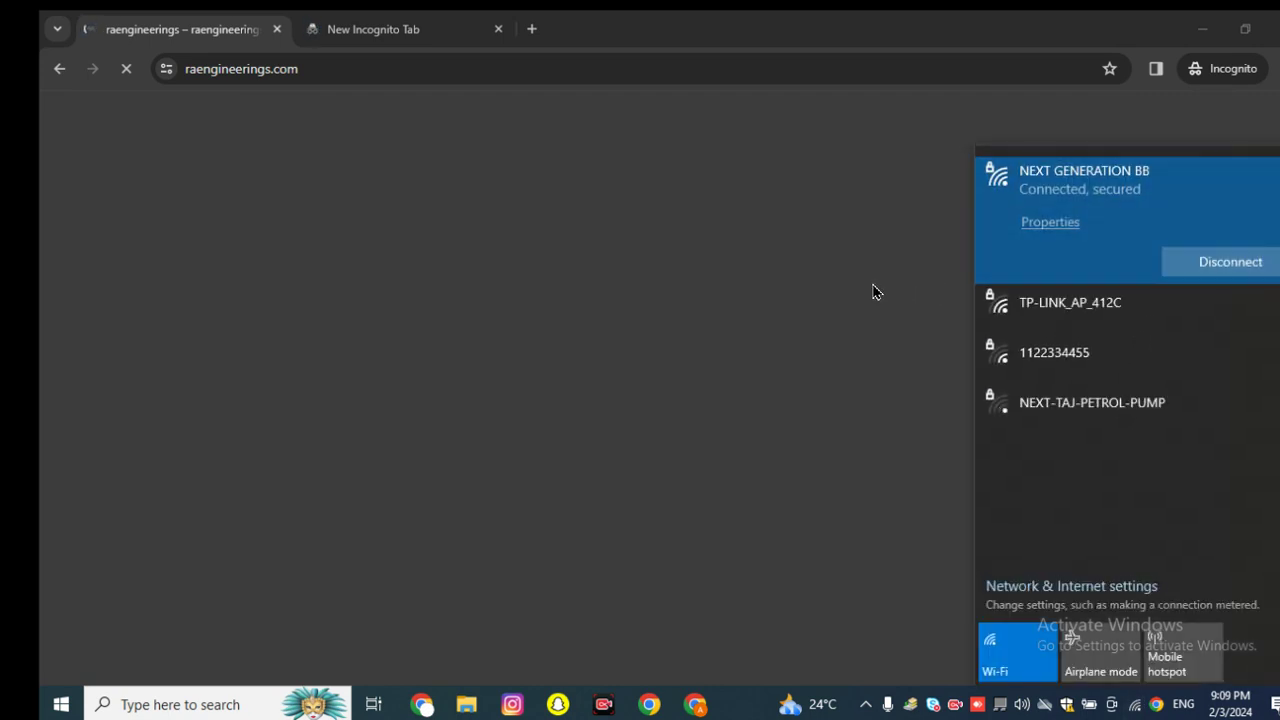
left_click(780, 280)
left_click(373, 29)
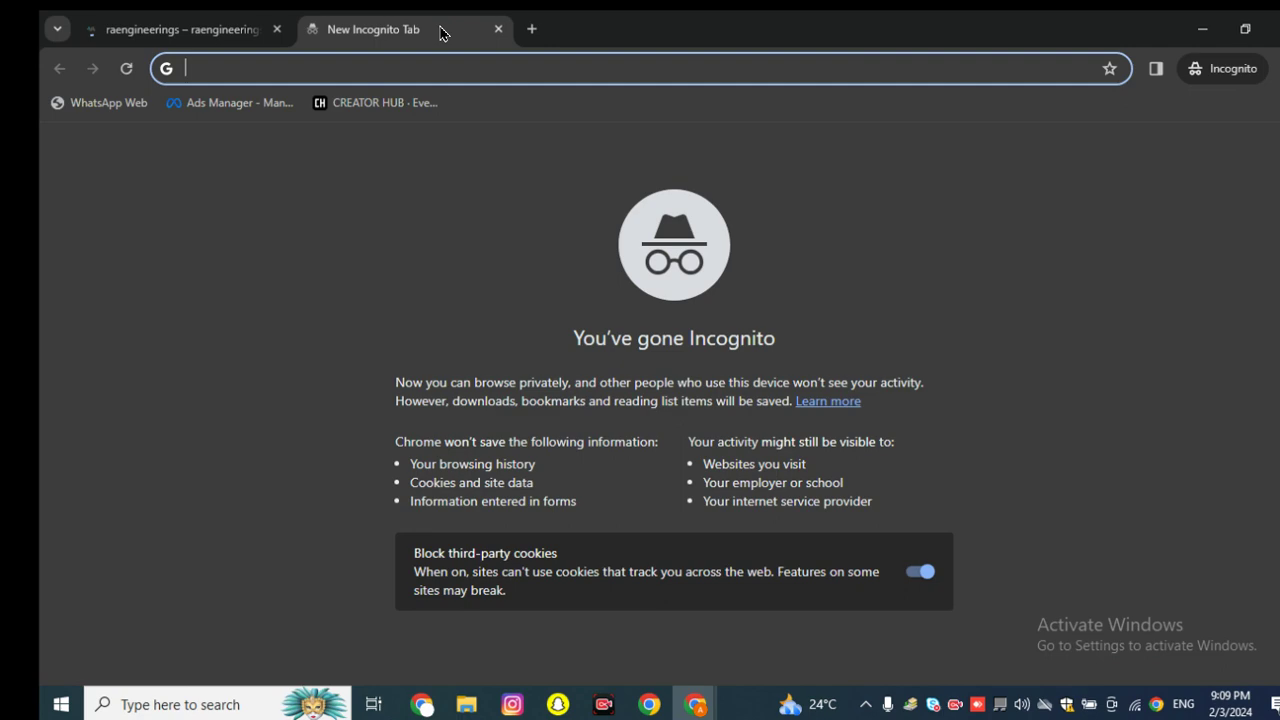
left_click(189, 26)
double_click(328, 68)
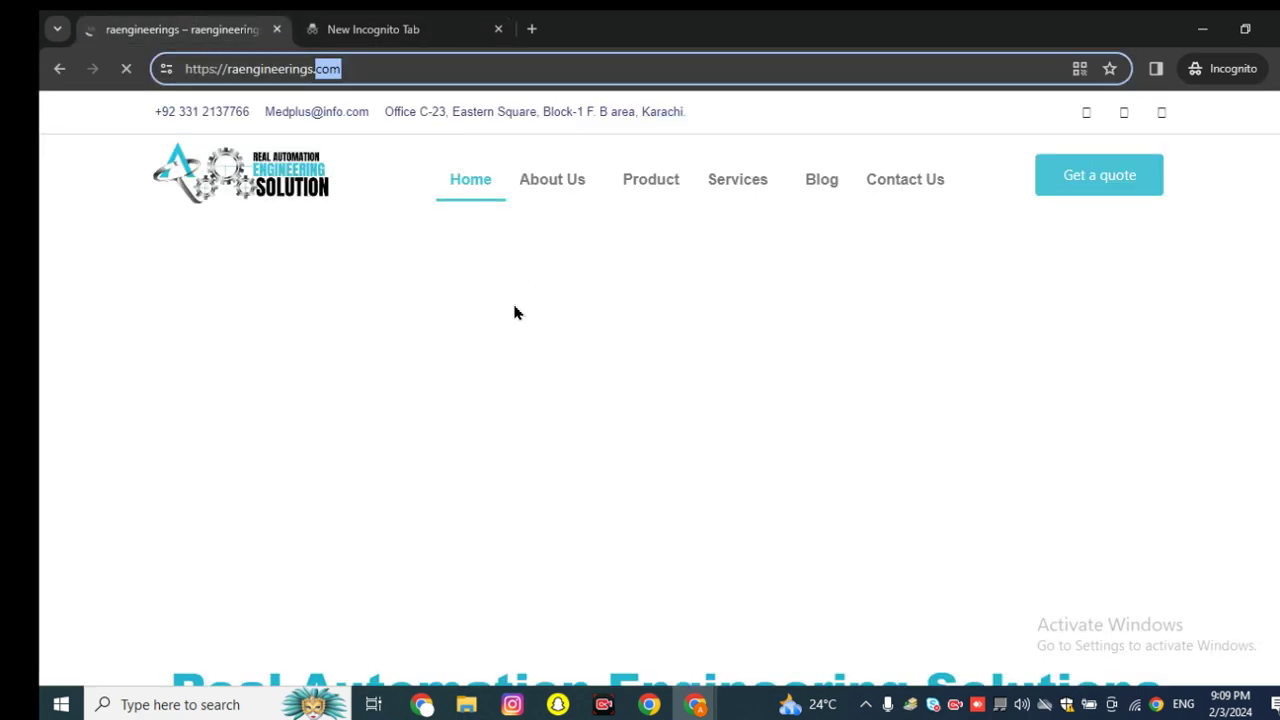
Step: Dismiss the newsletter subscription and "Get in Touch with Us!" pop-ups on the homepage
scroll(527, 293, "down", 1)
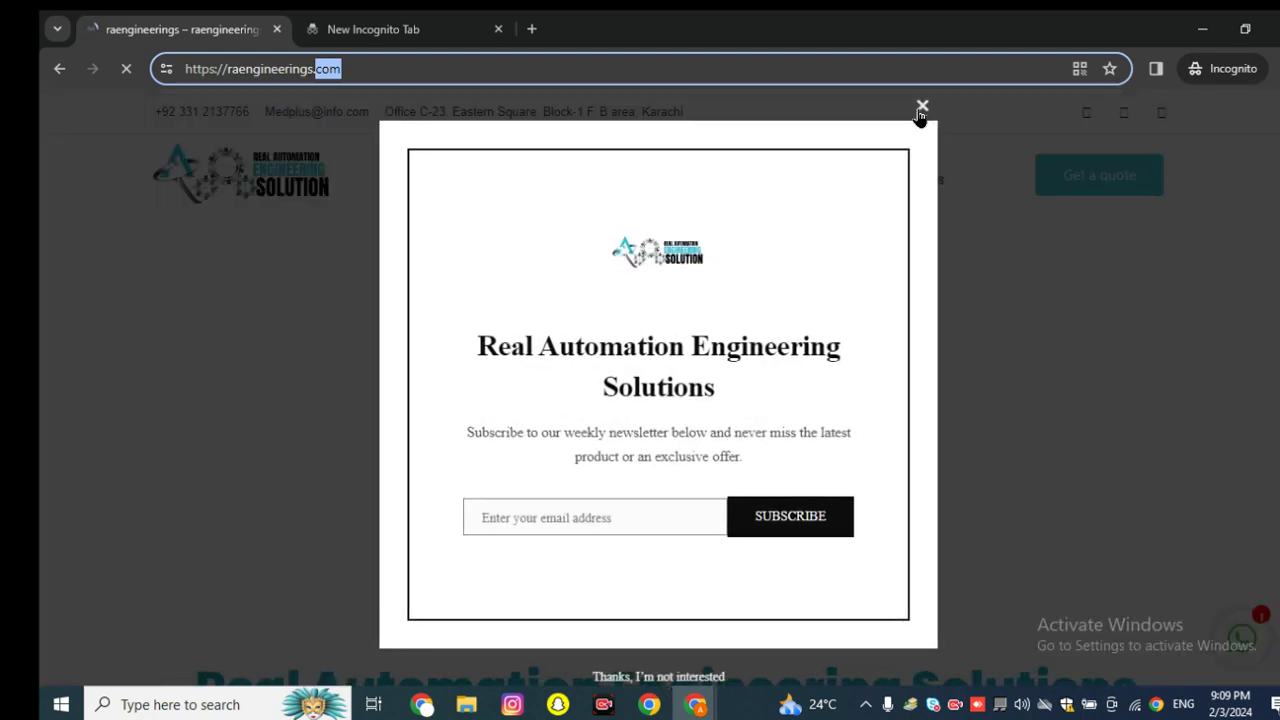
left_click(918, 110)
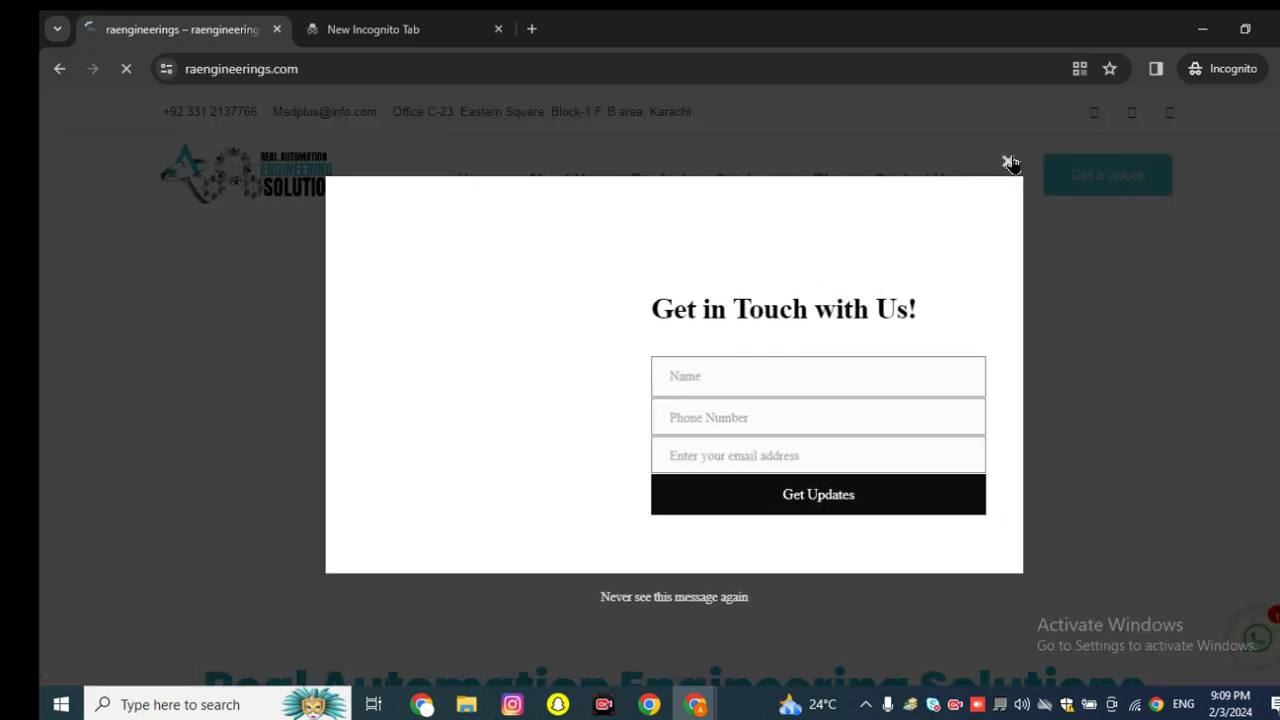
left_click(1006, 162)
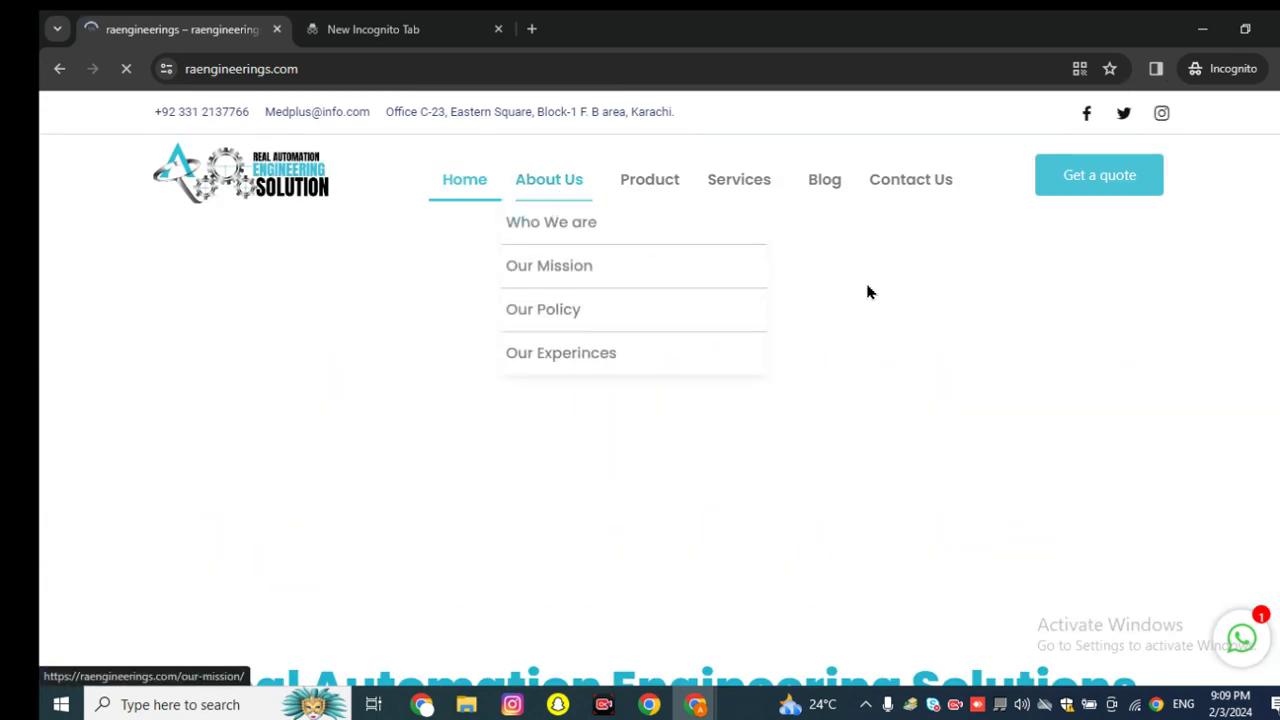
Step: Examine the header's scrolling behaviour on the incognito homepage from the top down to the footer and back
scroll(875, 310, "down", 15)
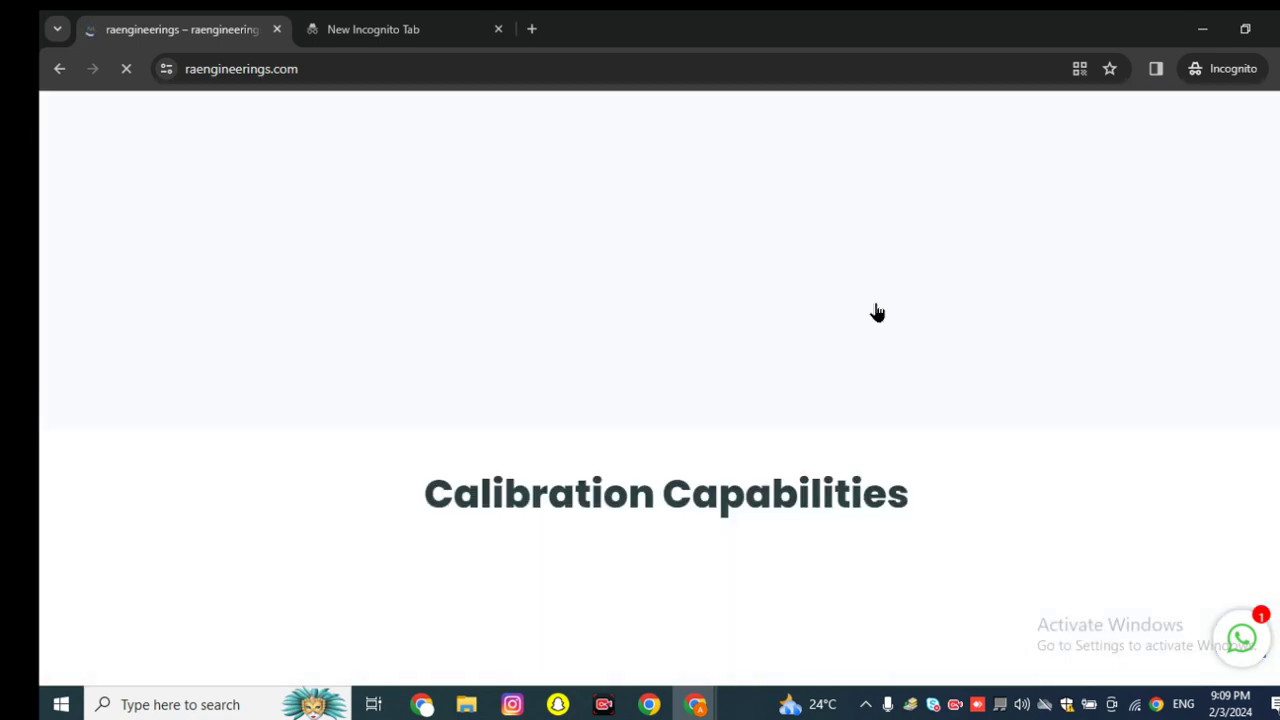
scroll(875, 315, "down", 4)
scroll(875, 315, "down", 5)
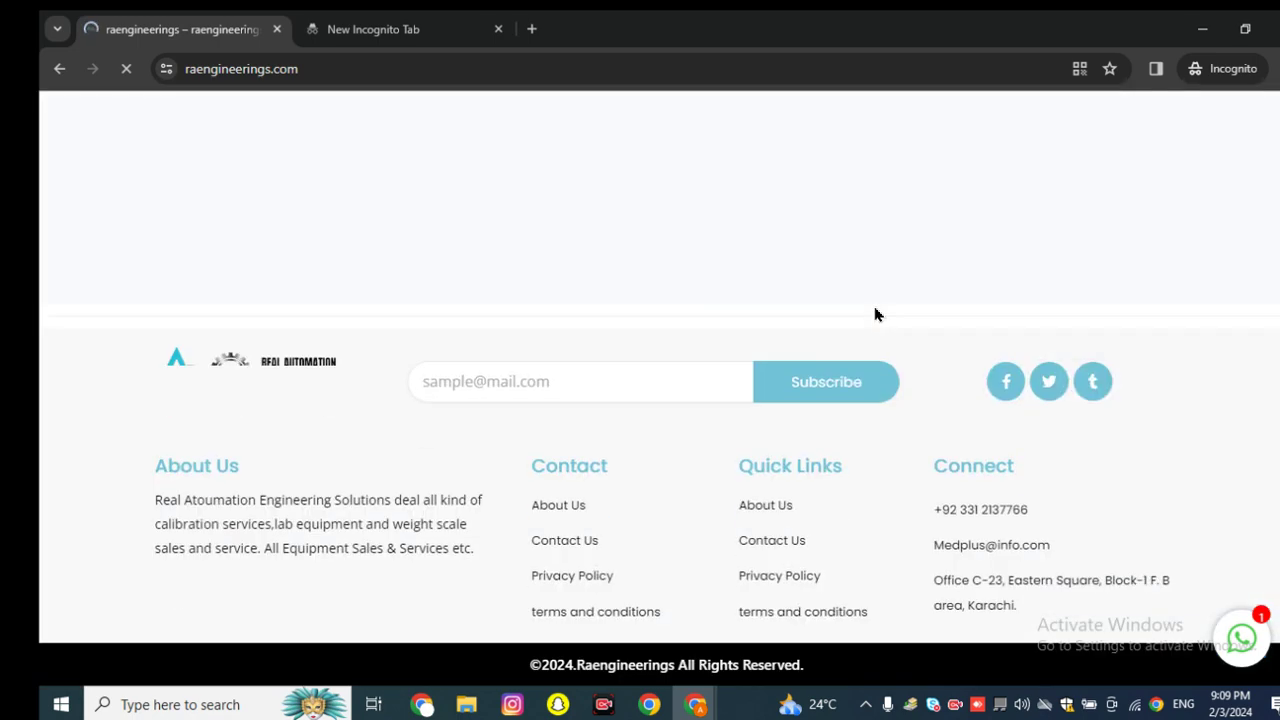
scroll(875, 315, "up", 15)
scroll(875, 313, "up", 4)
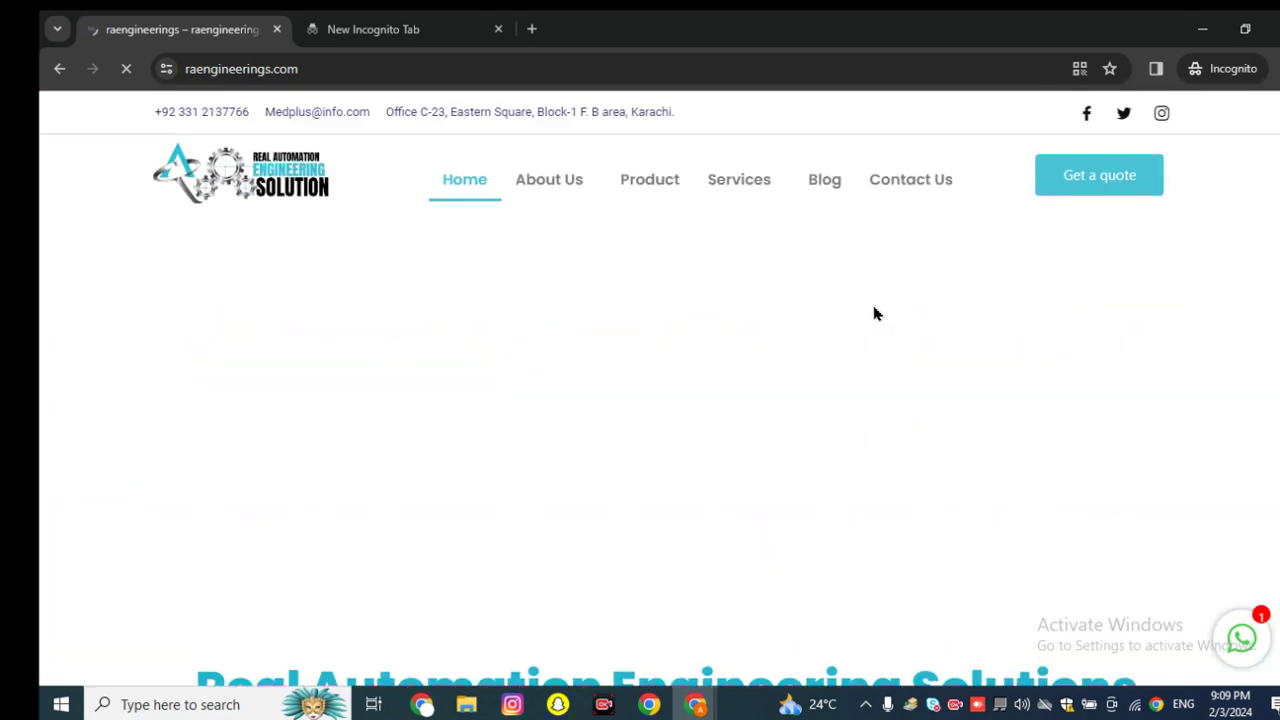
scroll(862, 300, "down", 2)
scroll(851, 286, "up", 2)
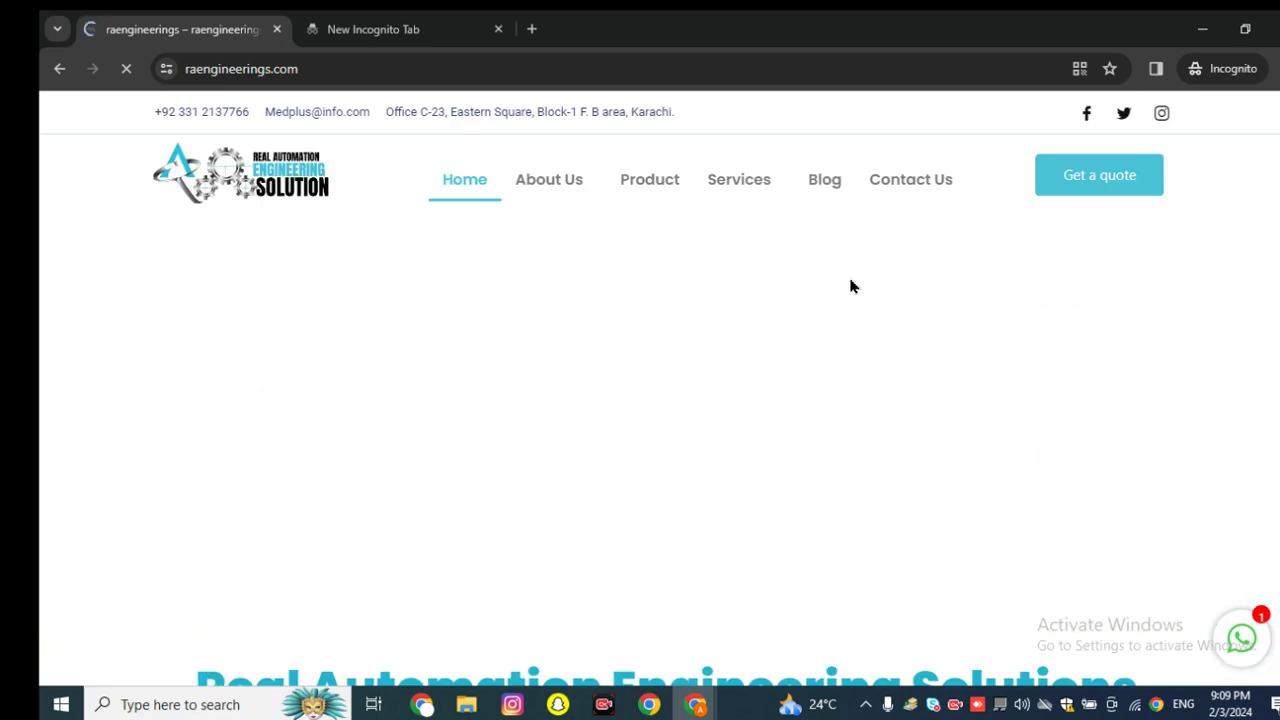